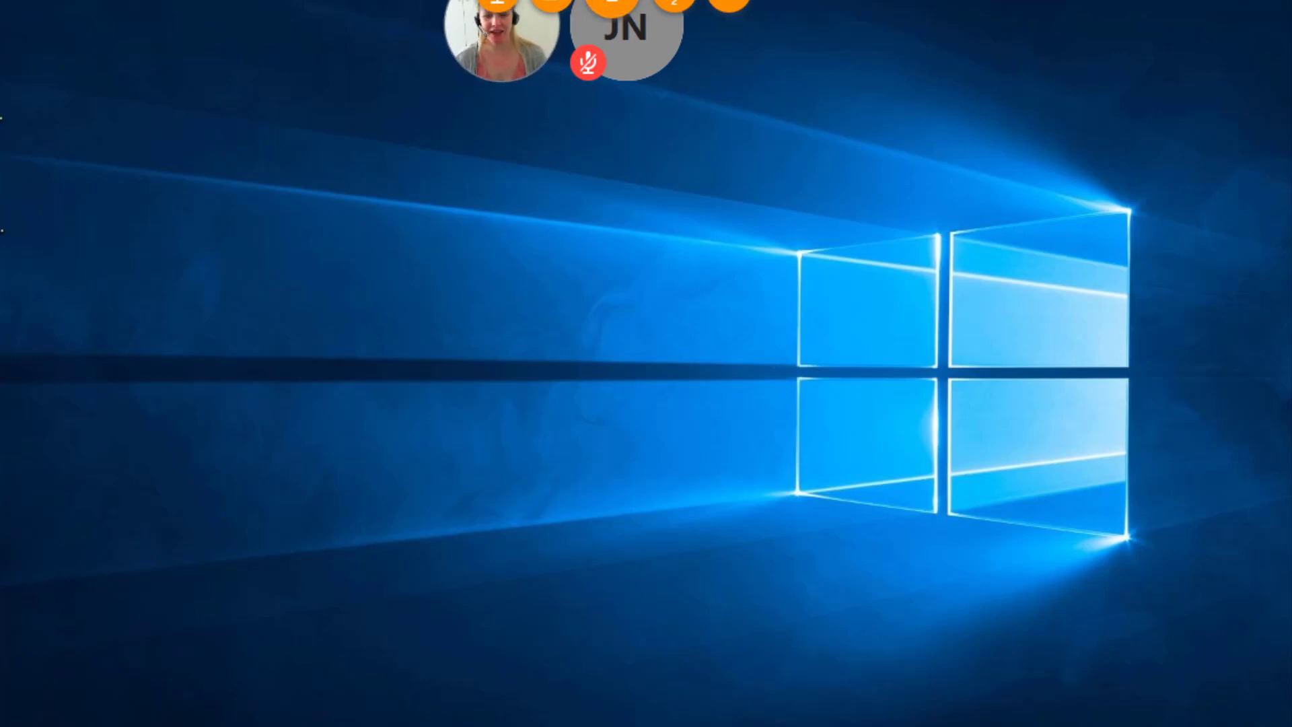
Step: Open File Explorer and go to the Laurie Callison Click Or Drag Templates folder inside the Digi folder
{"action": "key", "text": "super+e"}
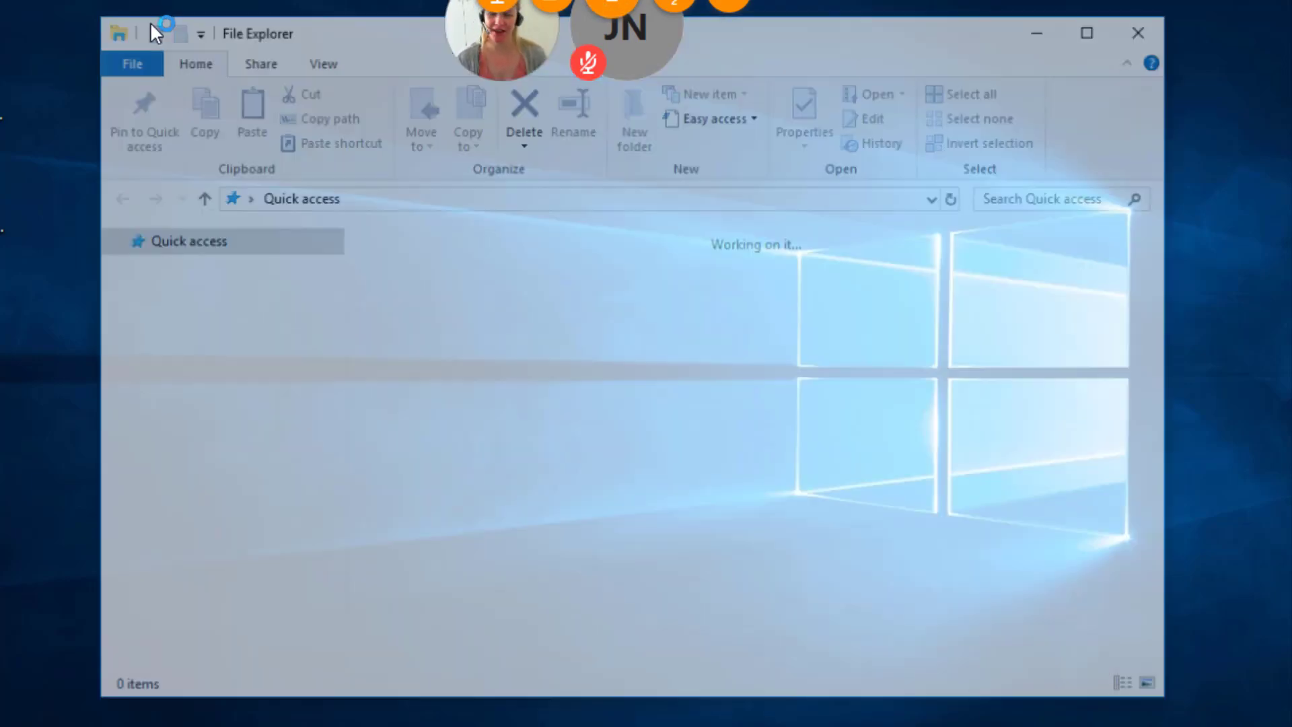
{"action": "scroll", "coordinate": [237, 420], "scroll_direction": "down", "scroll_amount": 2}
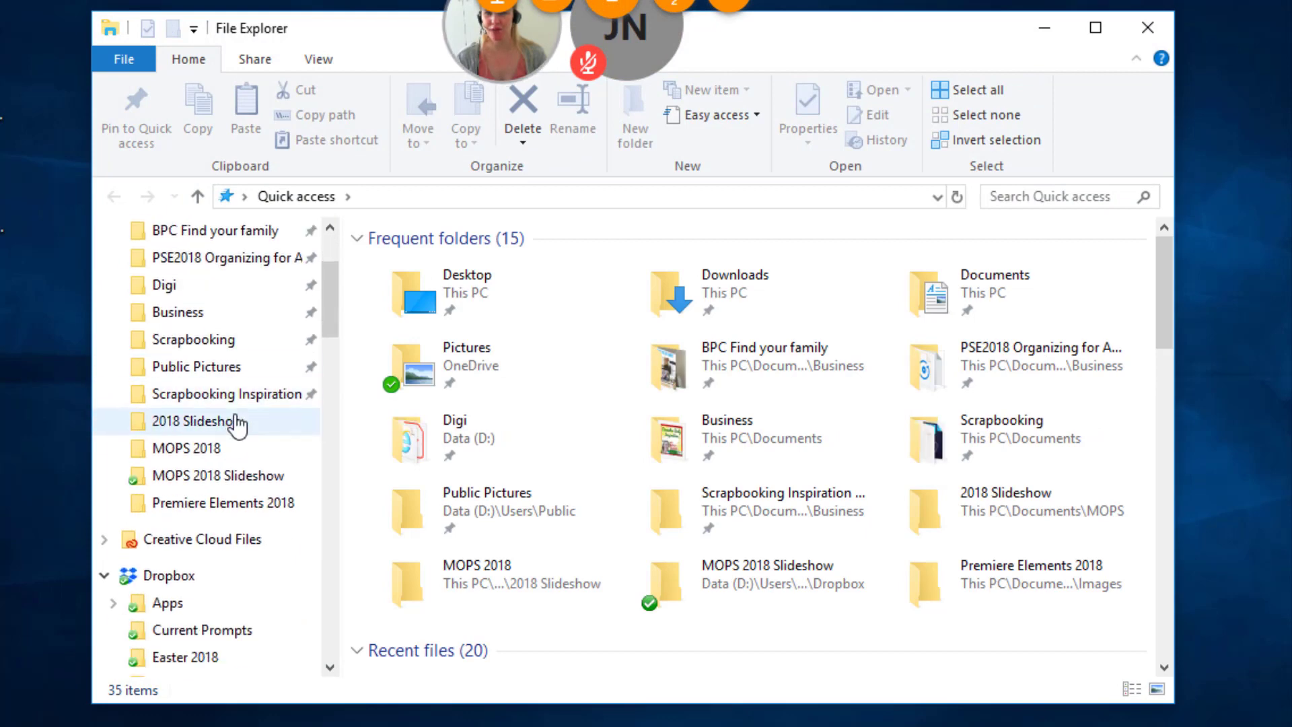
{"action": "left_click", "coordinate": [233, 293]}
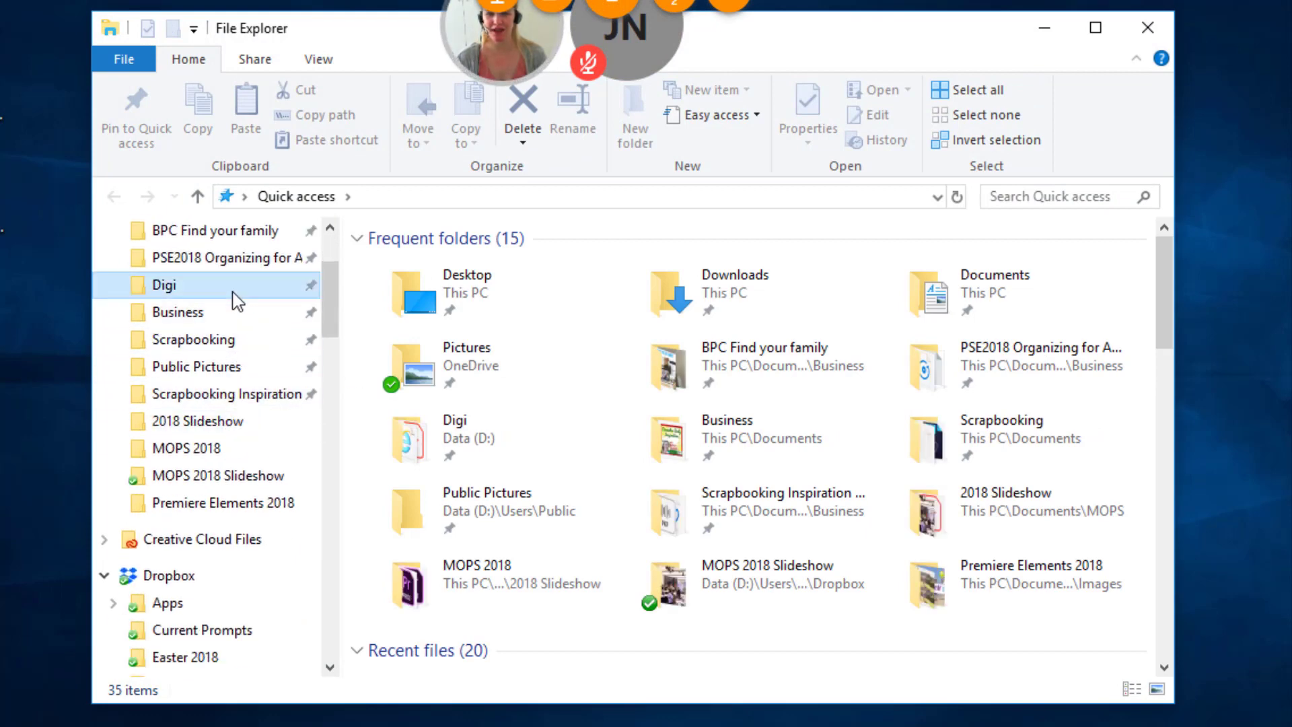
{"action": "left_click", "coordinate": [542, 359]}
{"action": "type", "text": "lau"}
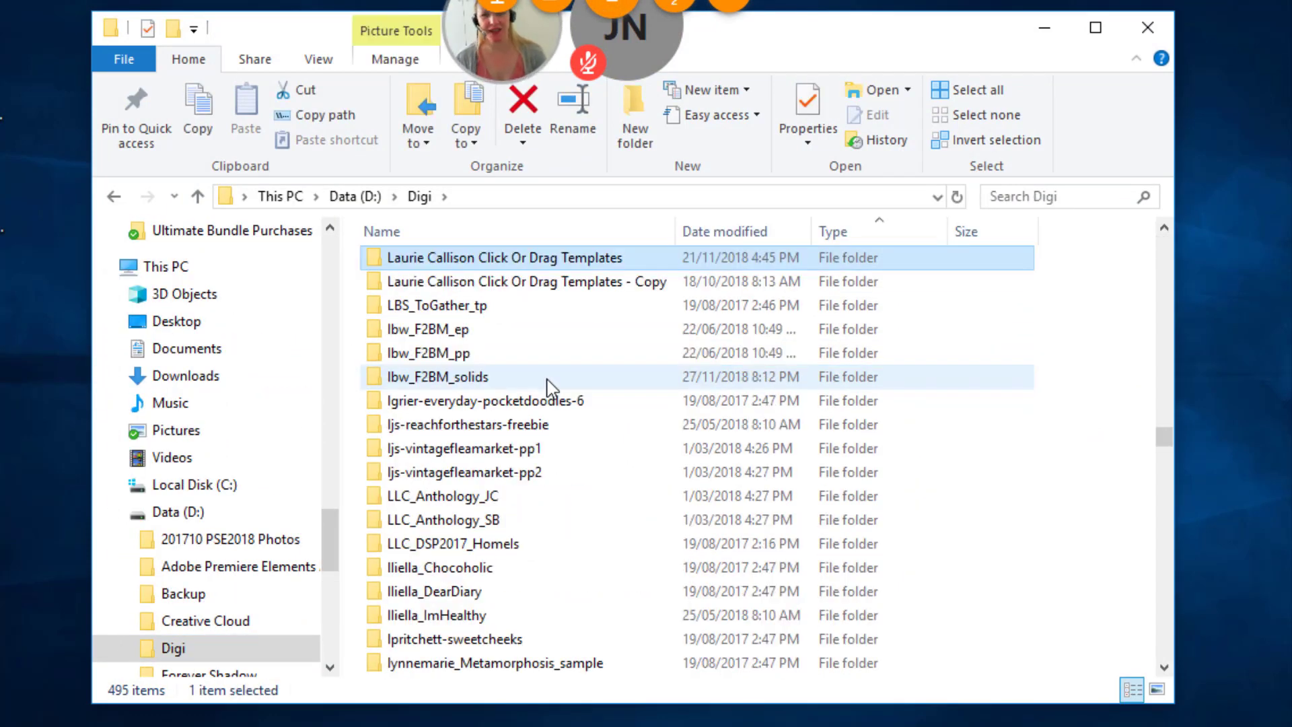
{"action": "key", "text": "Return"}
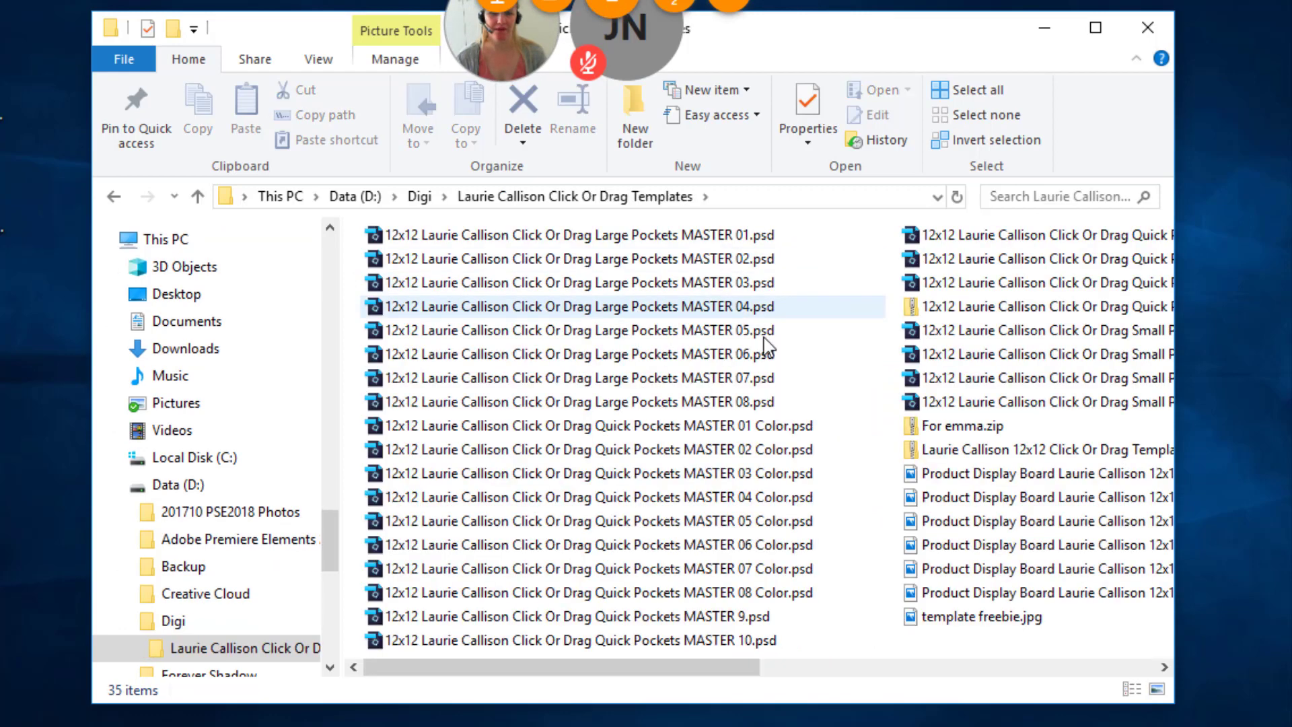
Step: Open the 12x12 Click Or Drag Template Bundle zip and look through the files it contains
{"action": "left_click", "coordinate": [1000, 453]}
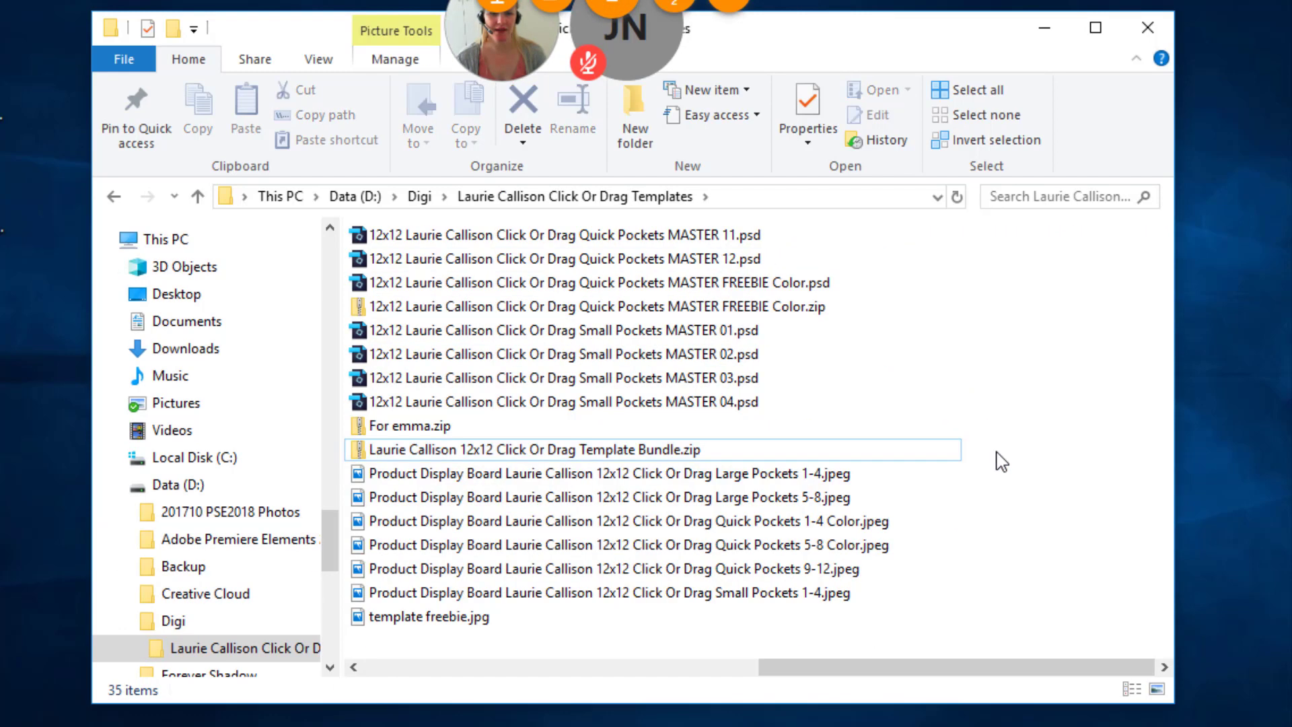
{"action": "double_click", "coordinate": [590, 449]}
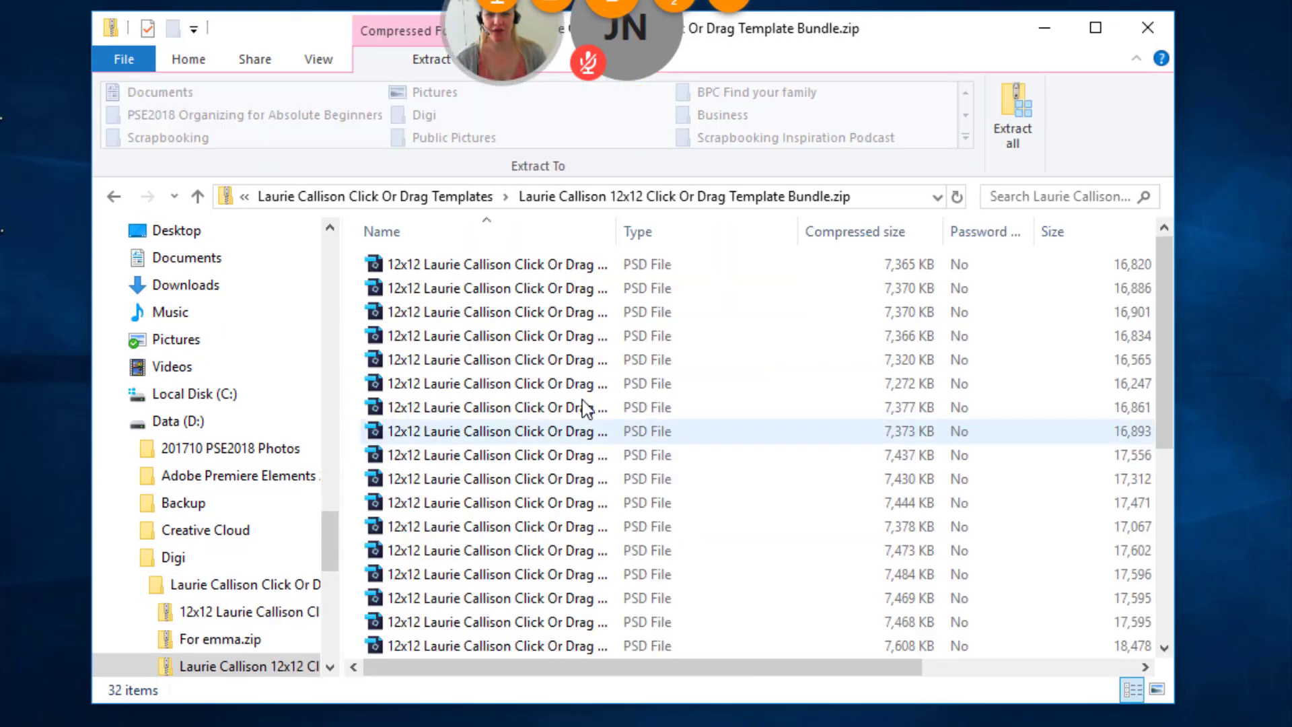
{"action": "scroll", "coordinate": [538, 266], "scroll_direction": "down", "scroll_amount": 5}
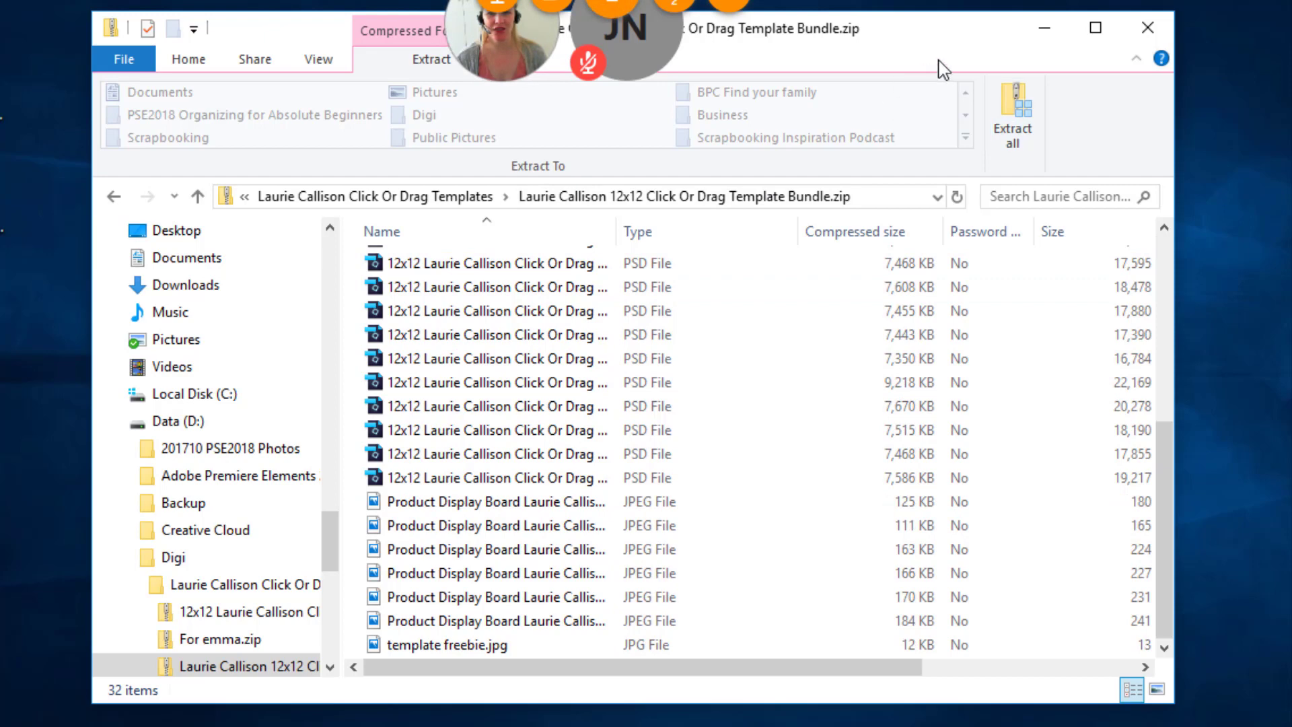
{"action": "mouse_move", "coordinate": [611, 37]}
{"action": "left_click", "coordinate": [631, 9]}
{"action": "left_click", "coordinate": [606, 58]}
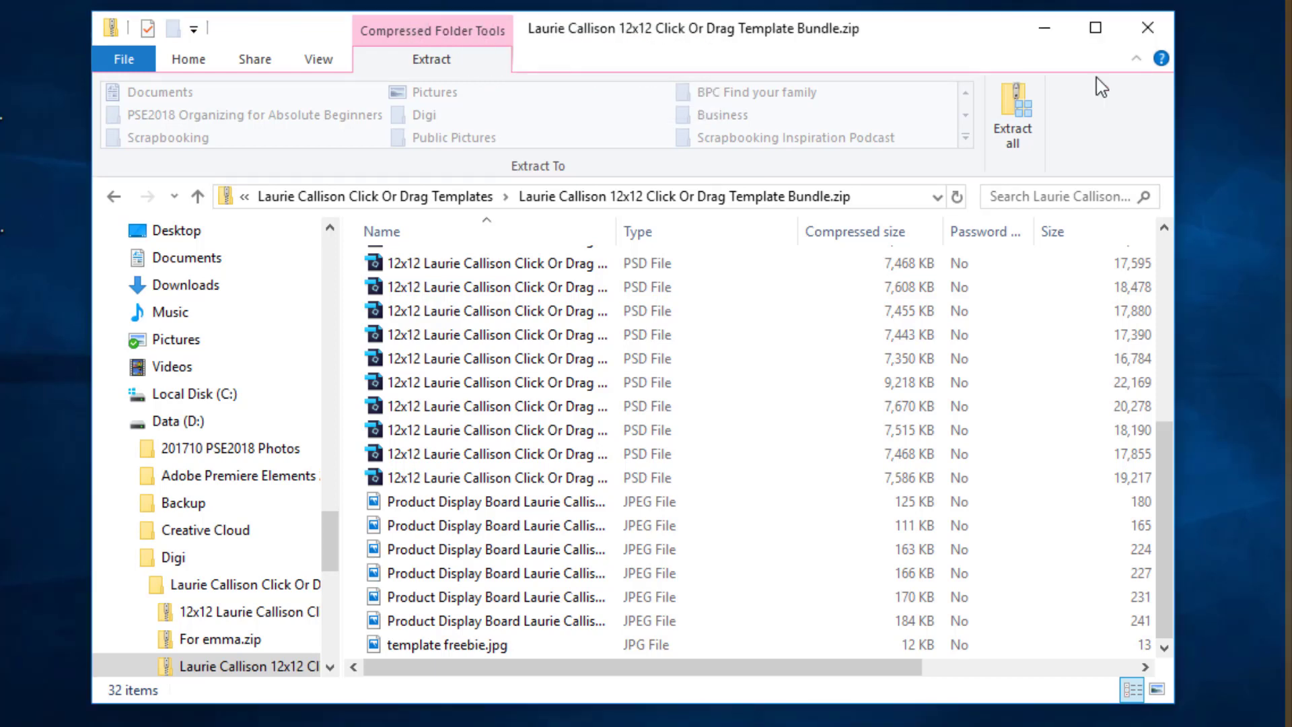
{"action": "mouse_move", "coordinate": [761, 38]}
{"action": "left_mouse_down"}
{"action": "mouse_move", "coordinate": [757, 1]}
{"action": "mouse_move", "coordinate": [743, 34]}
{"action": "left_mouse_up"}
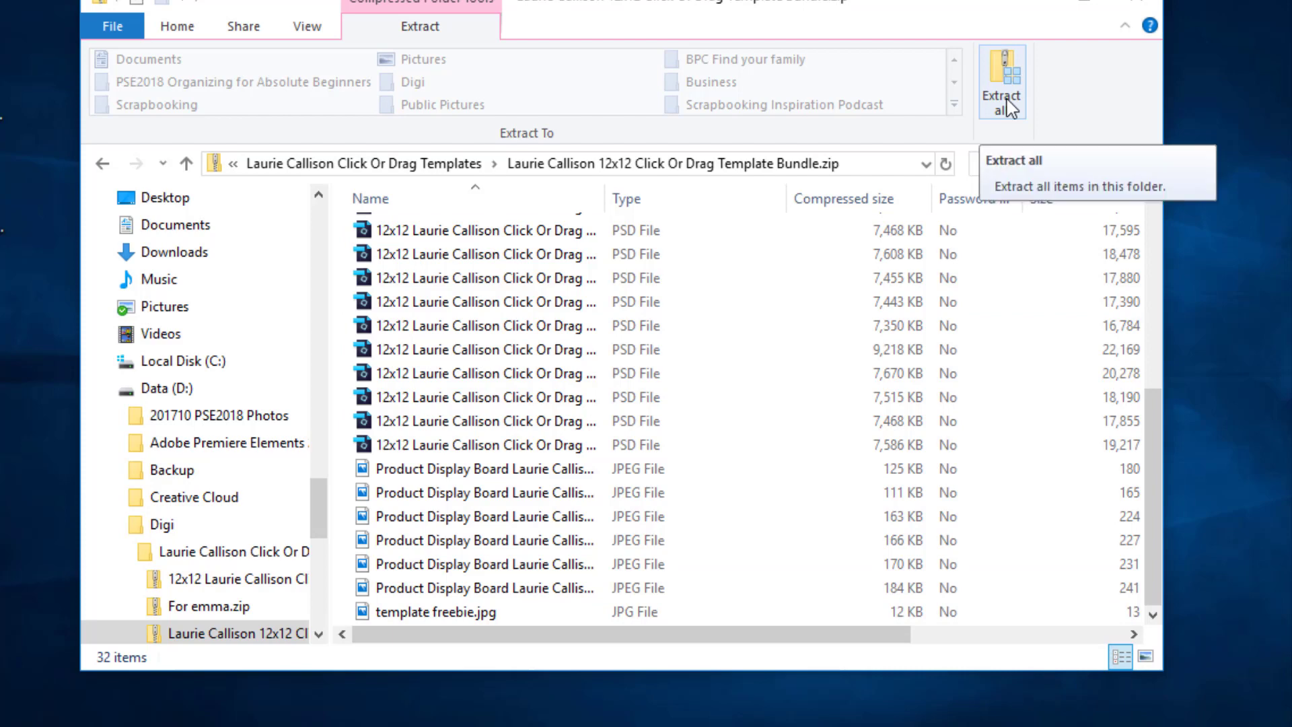
Step: Return to the templates folder and open the Large Pockets 1-4 product display board image
{"action": "left_click", "coordinate": [326, 164]}
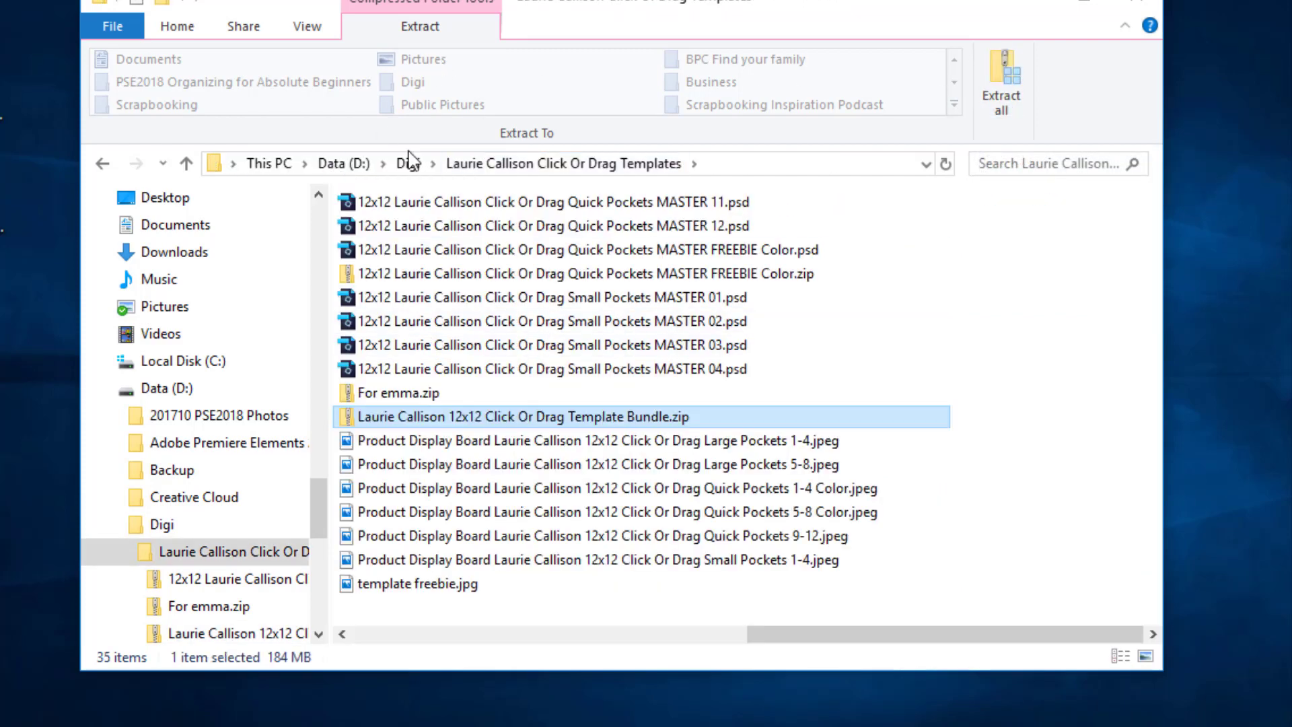
{"action": "scroll", "coordinate": [406, 343], "scroll_direction": "left", "scroll_amount": 2}
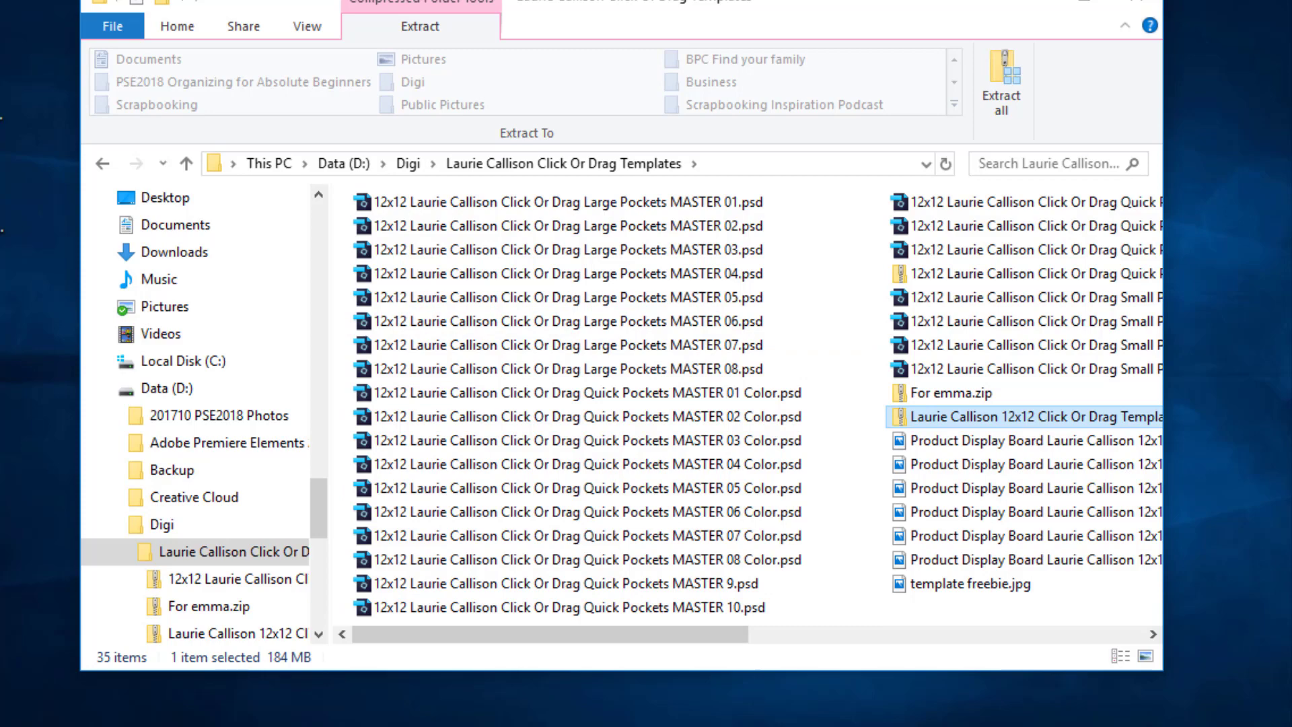
{"action": "left_click", "coordinate": [1039, 441]}
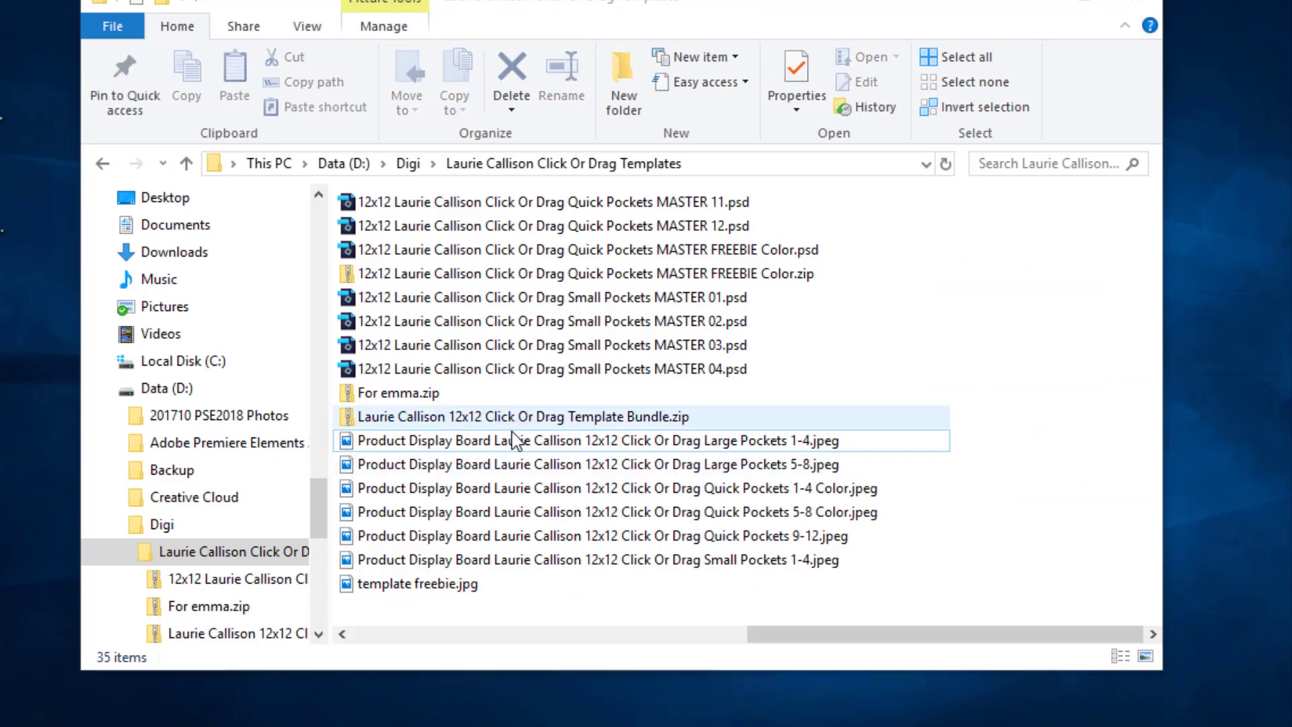
{"action": "left_click", "coordinate": [514, 441]}
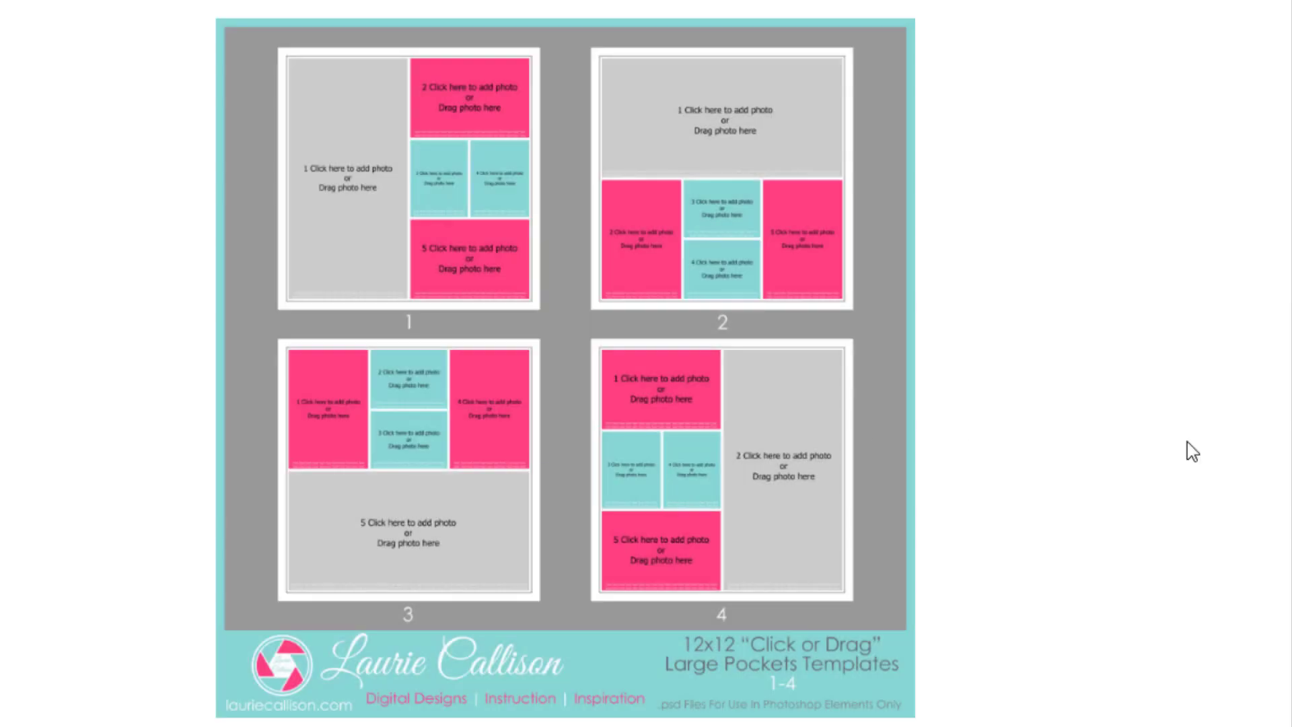
Step: Look through the Large, Quick and Small Pockets display boards, go back to Large Pockets 1-4, and close the image viewer
{"action": "left_click", "coordinate": [1236, 450]}
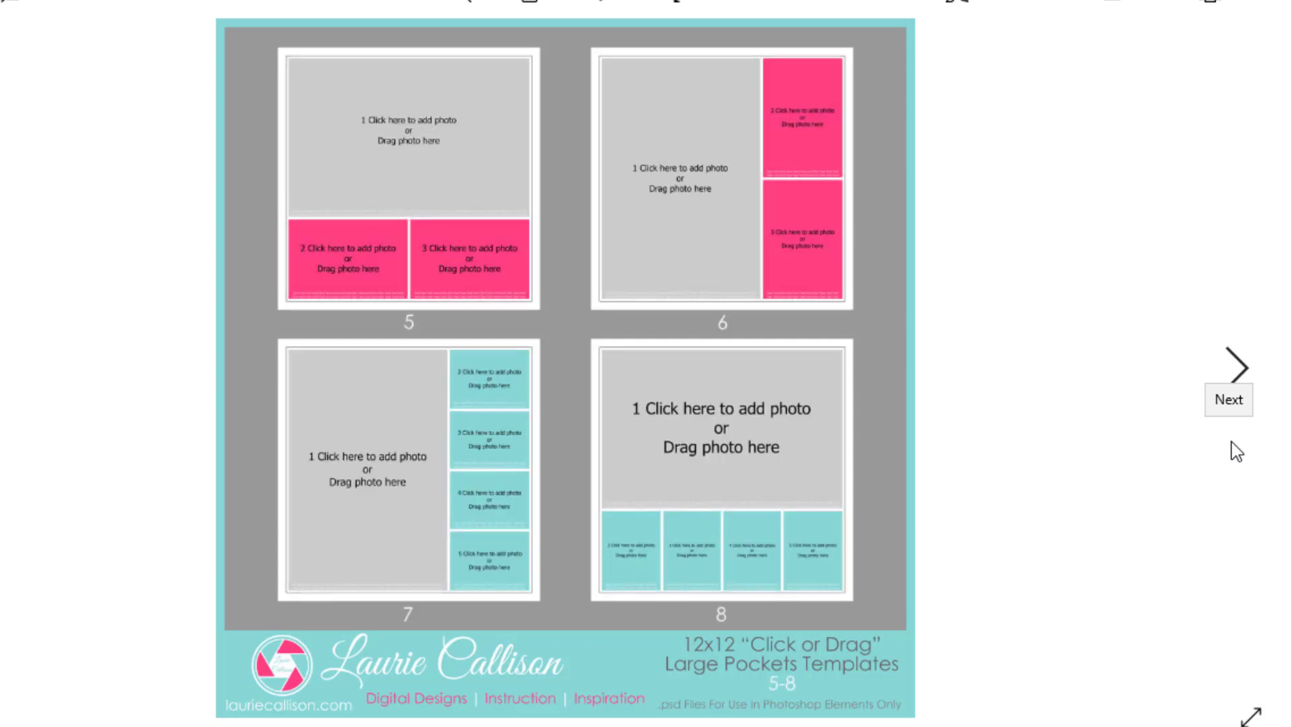
{"action": "left_click", "coordinate": [1237, 451]}
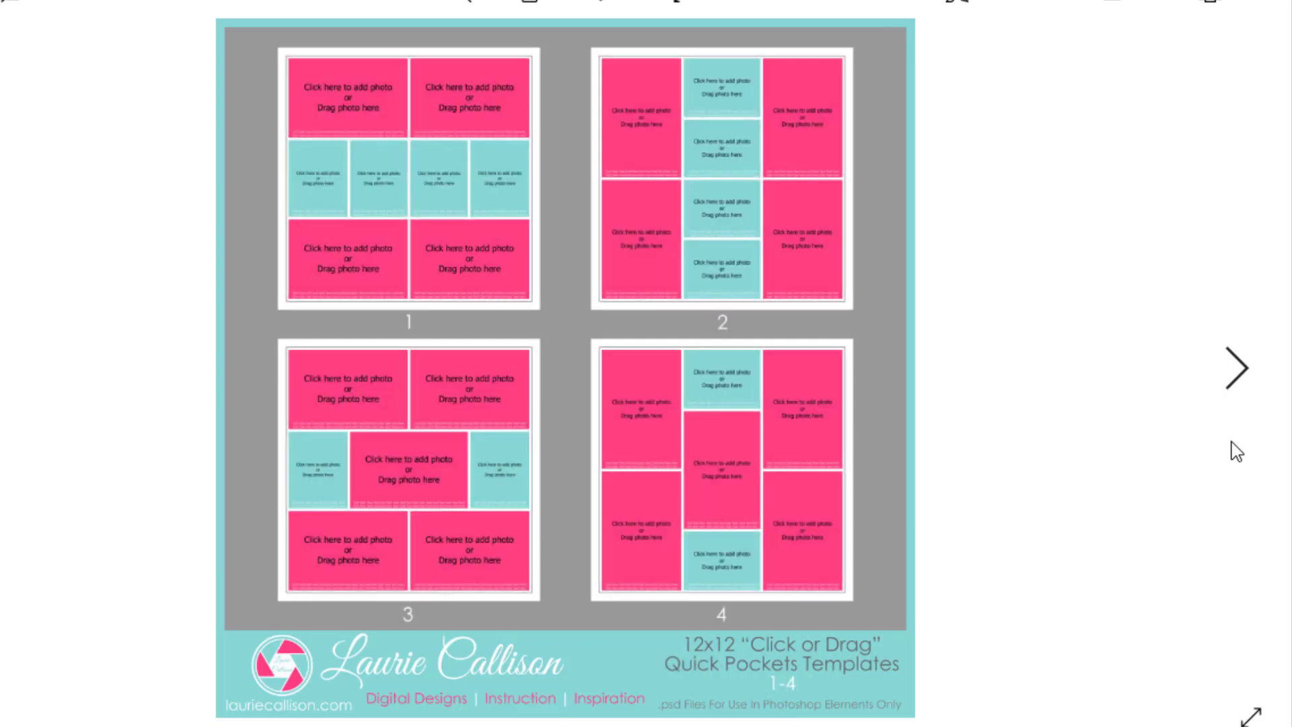
{"action": "left_click", "coordinate": [1236, 451]}
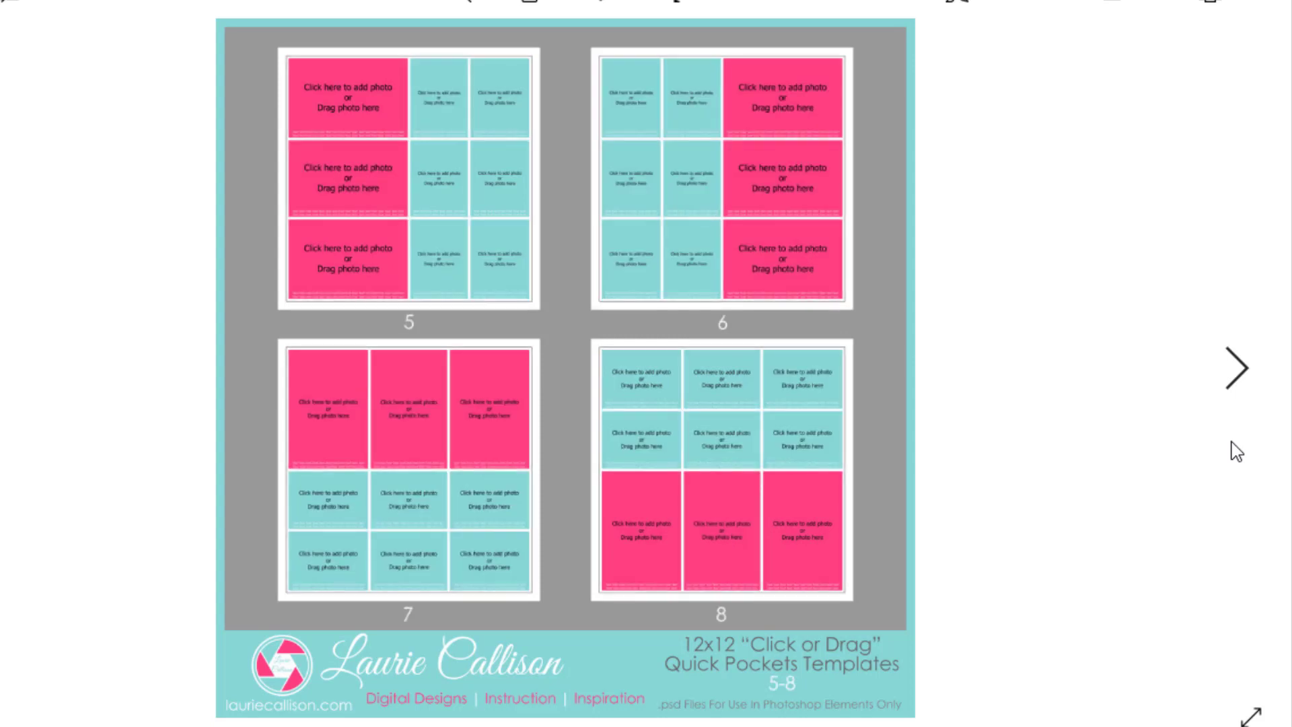
{"action": "left_click", "coordinate": [1236, 451]}
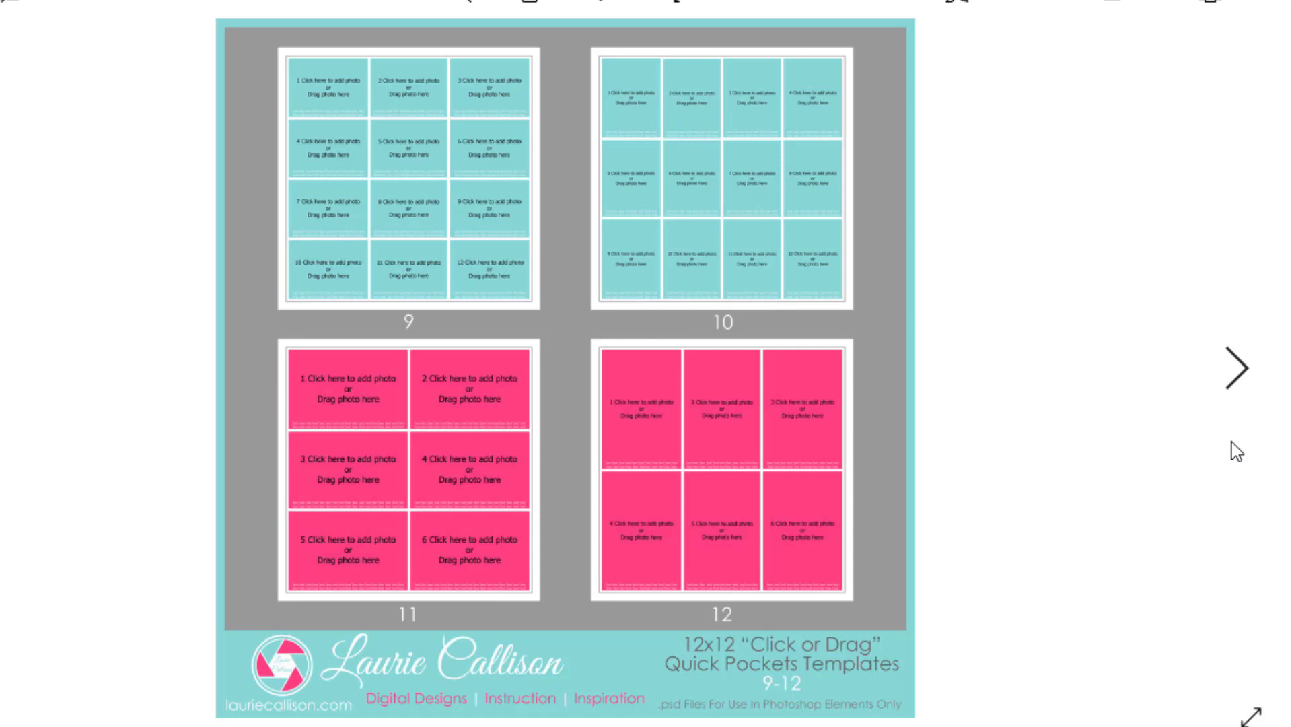
{"action": "left_click", "coordinate": [1237, 450]}
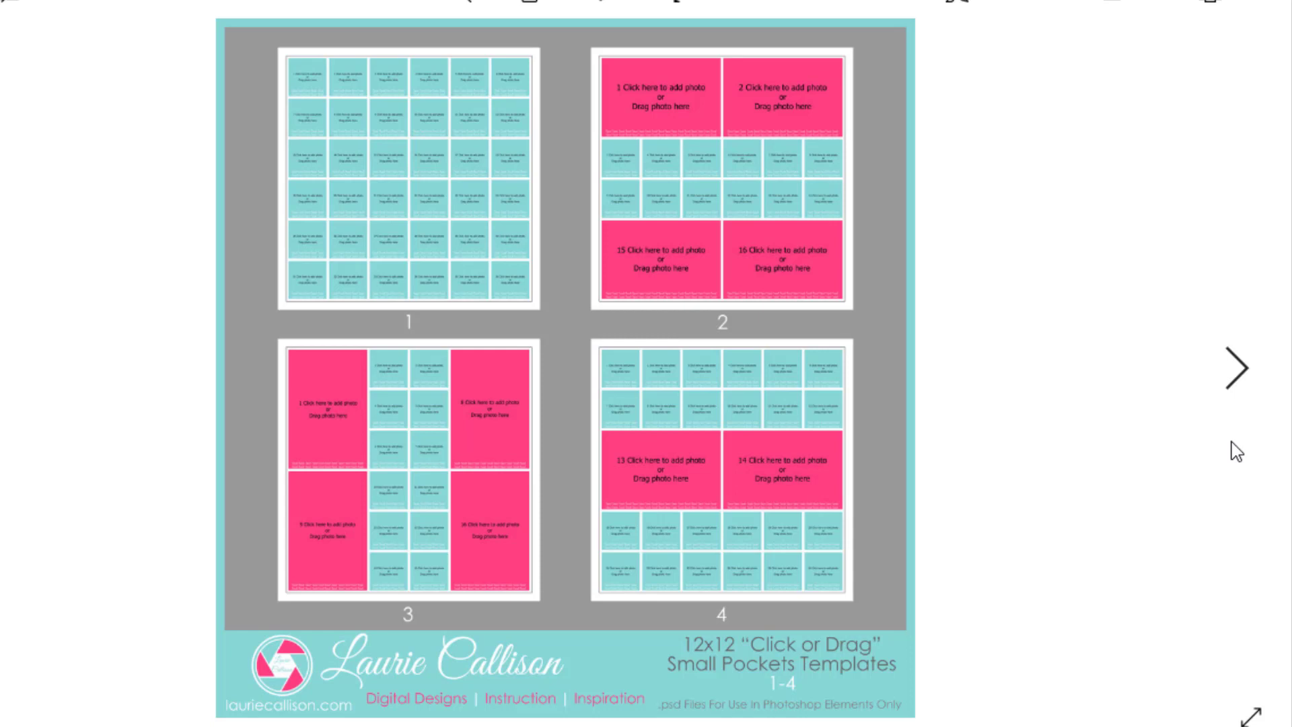
{"action": "left_click", "coordinate": [1237, 451]}
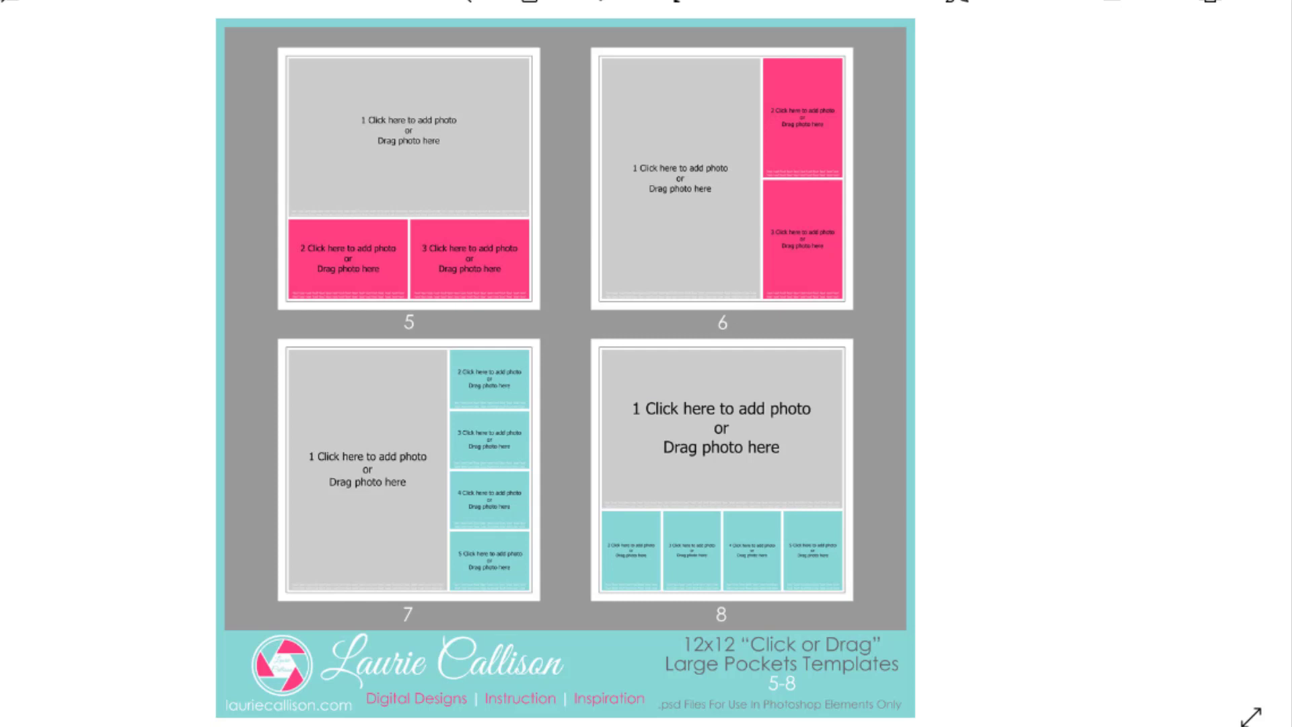
{"action": "key", "text": "Left"}
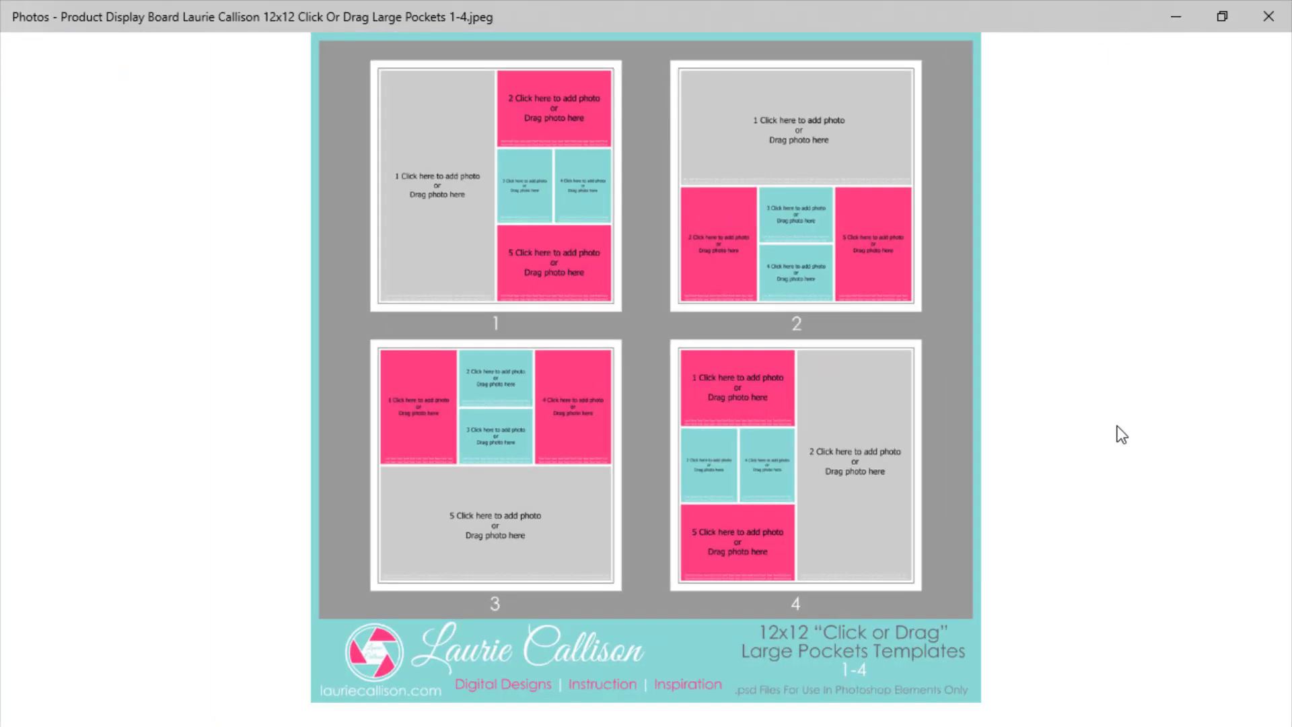
{"action": "left_click", "coordinate": [1268, 16]}
Step: Switch to the Photoshop Elements Editor and show the 2018 Ballet album in the Photo Bin
{"action": "left_click", "coordinate": [1196, 10]}
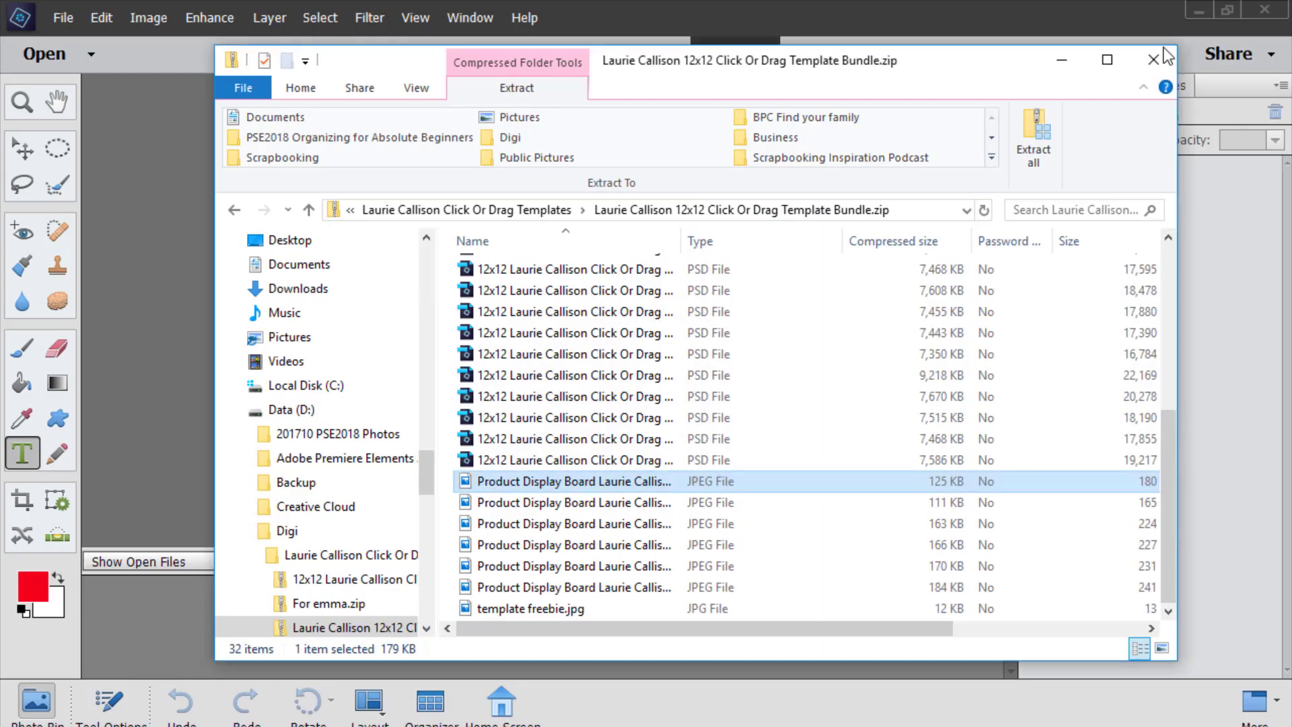
{"action": "left_click", "coordinate": [108, 227]}
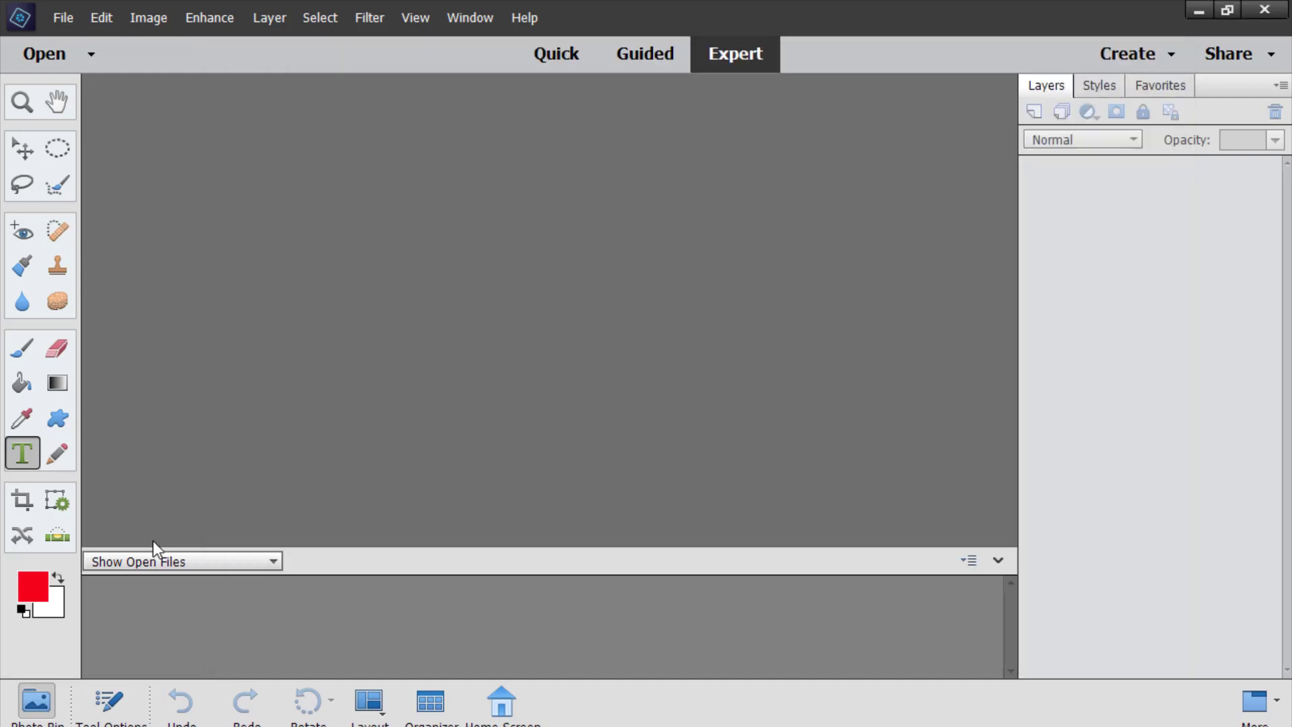
{"action": "left_click", "coordinate": [155, 561]}
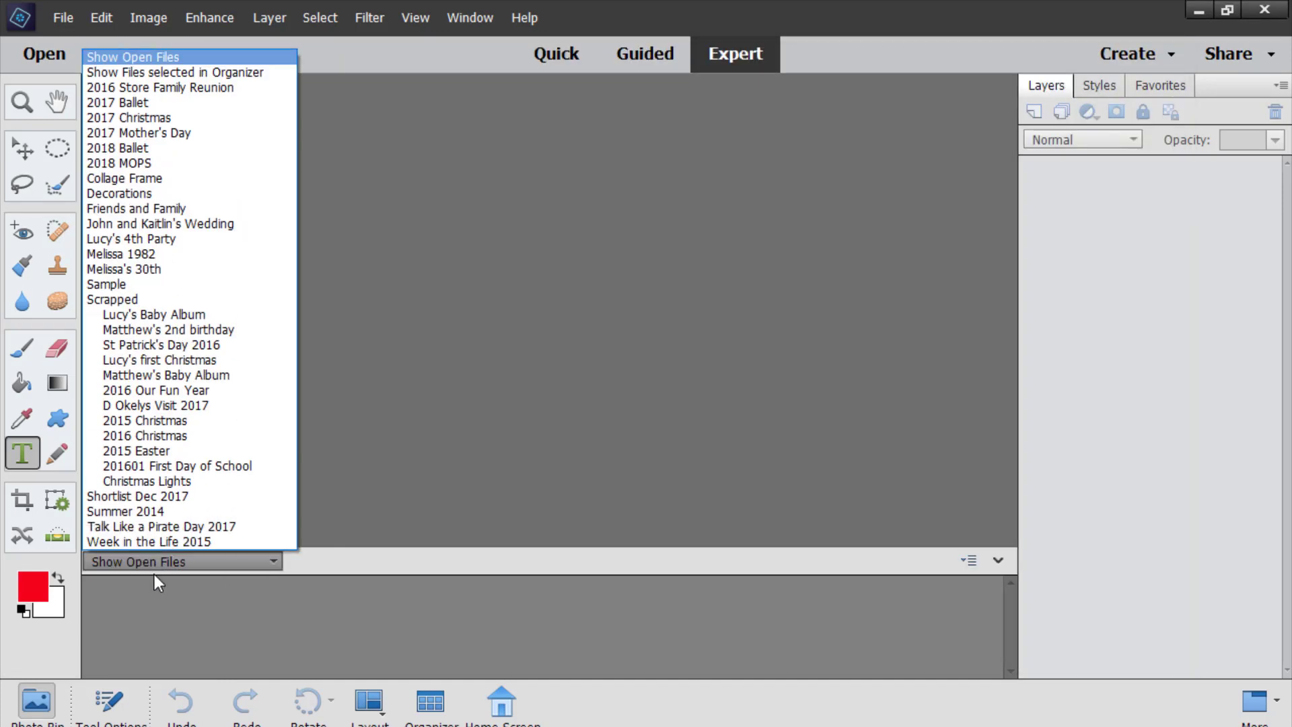
{"action": "left_click", "coordinate": [179, 148]}
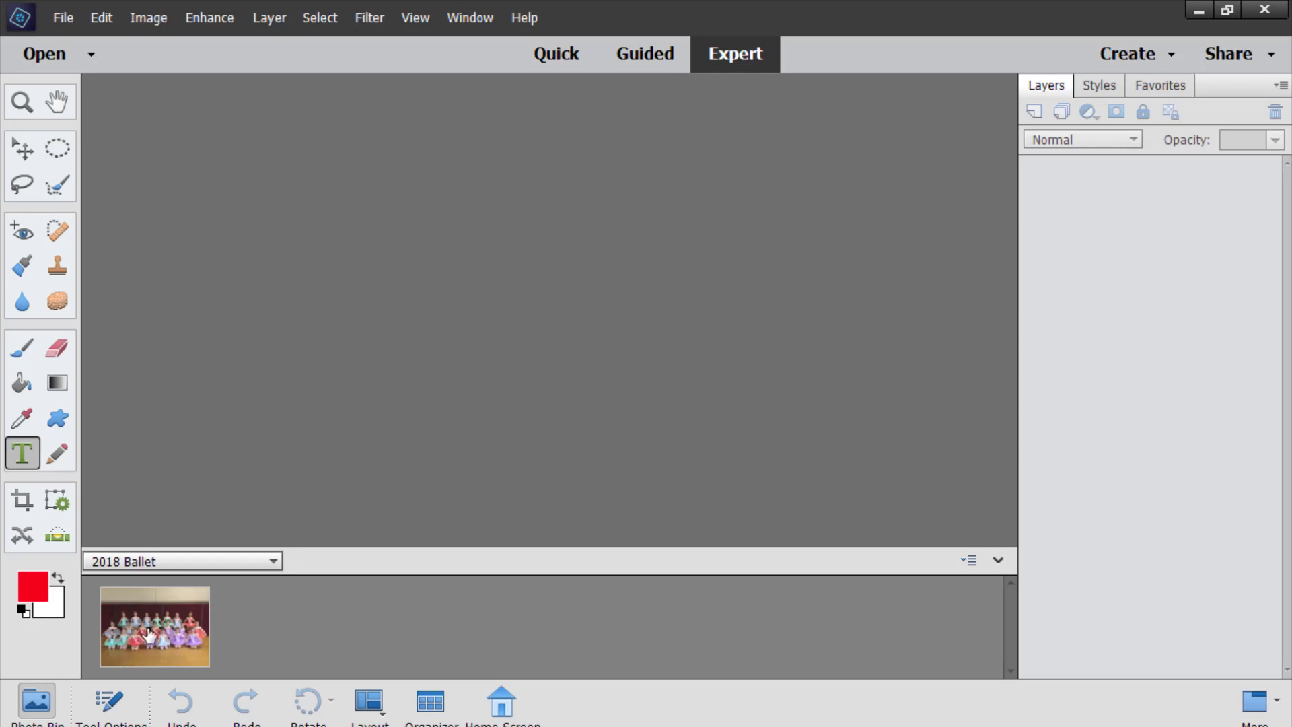
Step: Switch to the Elements Organizer, find the blue tutu photos in the last import, and view 20181125_0031.JPG enlarged
{"action": "left_click", "coordinate": [428, 703]}
{"action": "key", "text": "alt+Tab"}
{"action": "key", "text": "alt+Tab"}
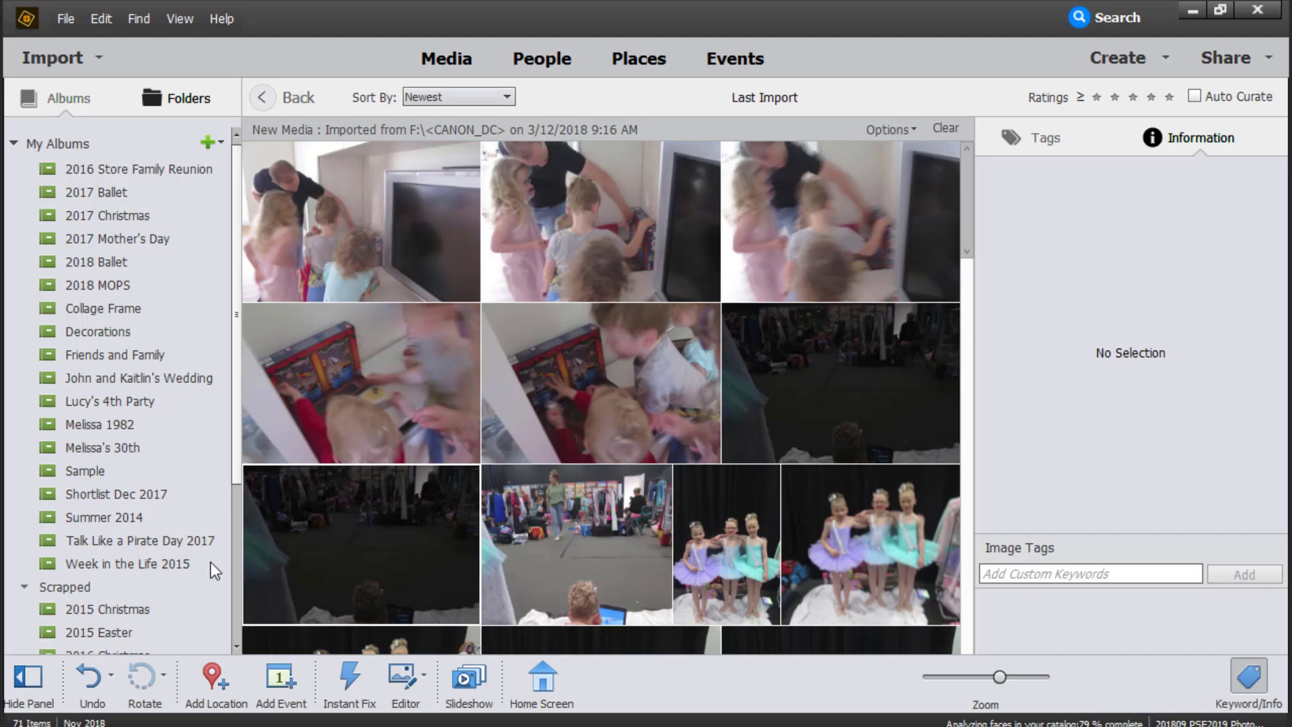
{"action": "scroll", "coordinate": [608, 477], "scroll_direction": "down", "scroll_amount": 3}
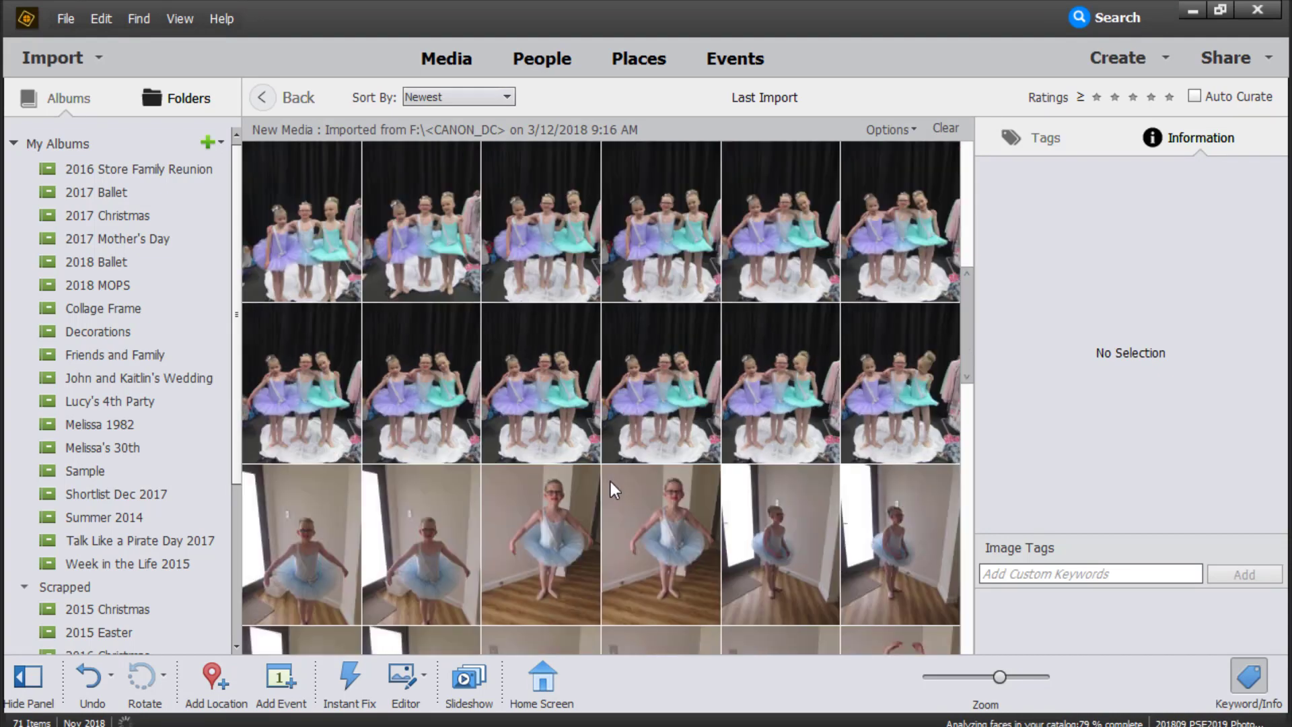
{"action": "scroll", "coordinate": [610, 482], "scroll_direction": "down", "scroll_amount": 3}
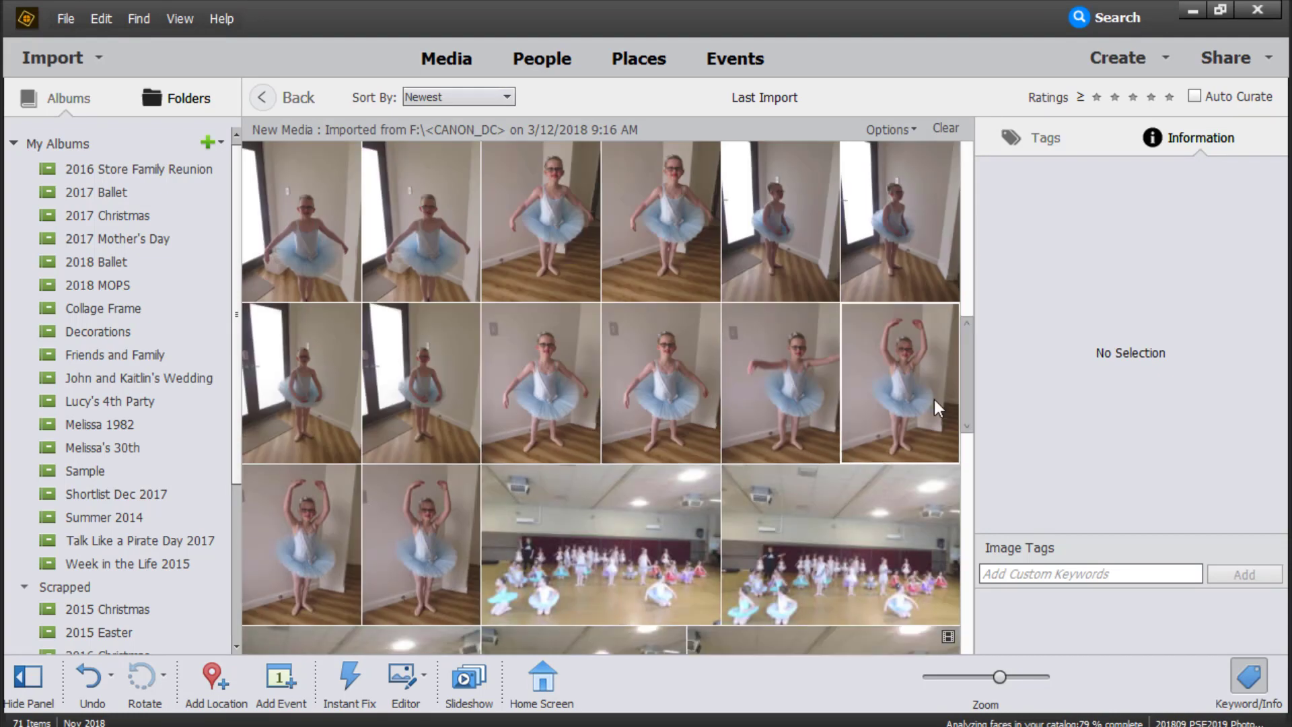
{"action": "left_click", "coordinate": [883, 405]}
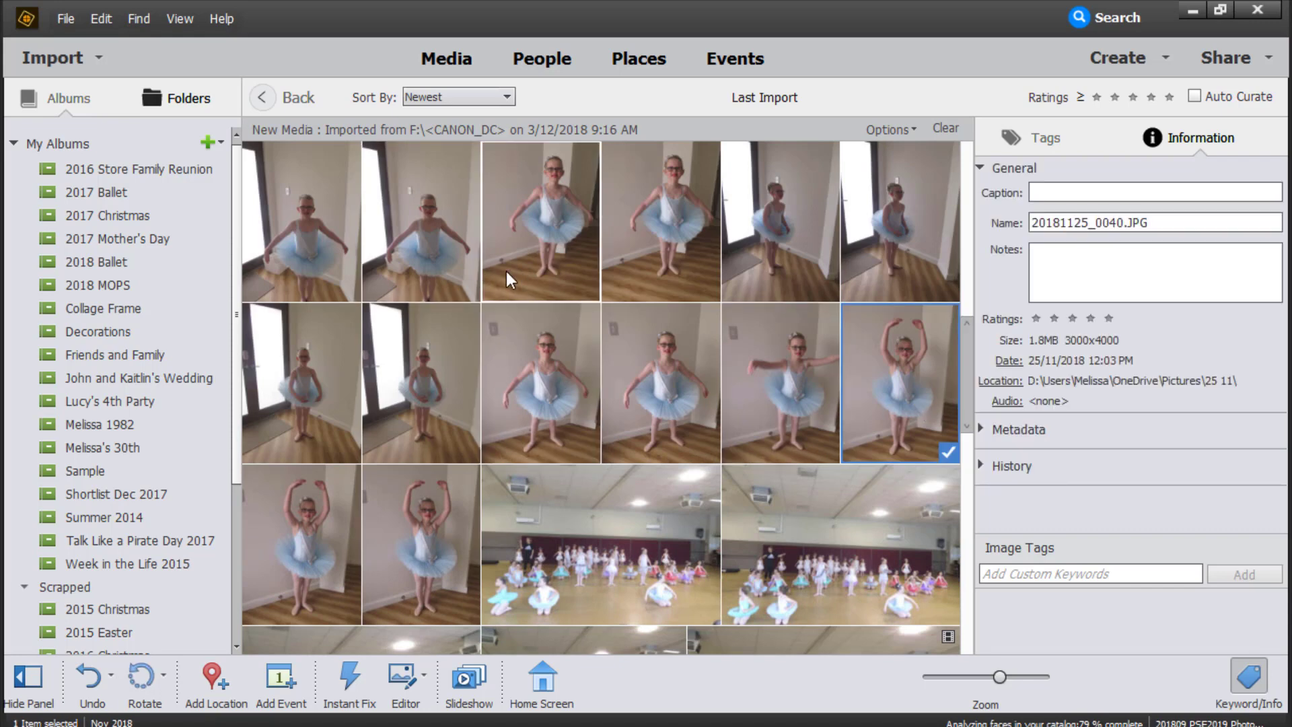
{"action": "scroll", "coordinate": [506, 271], "scroll_direction": "up", "scroll_amount": 2}
{"action": "double_click", "coordinate": [526, 390]}
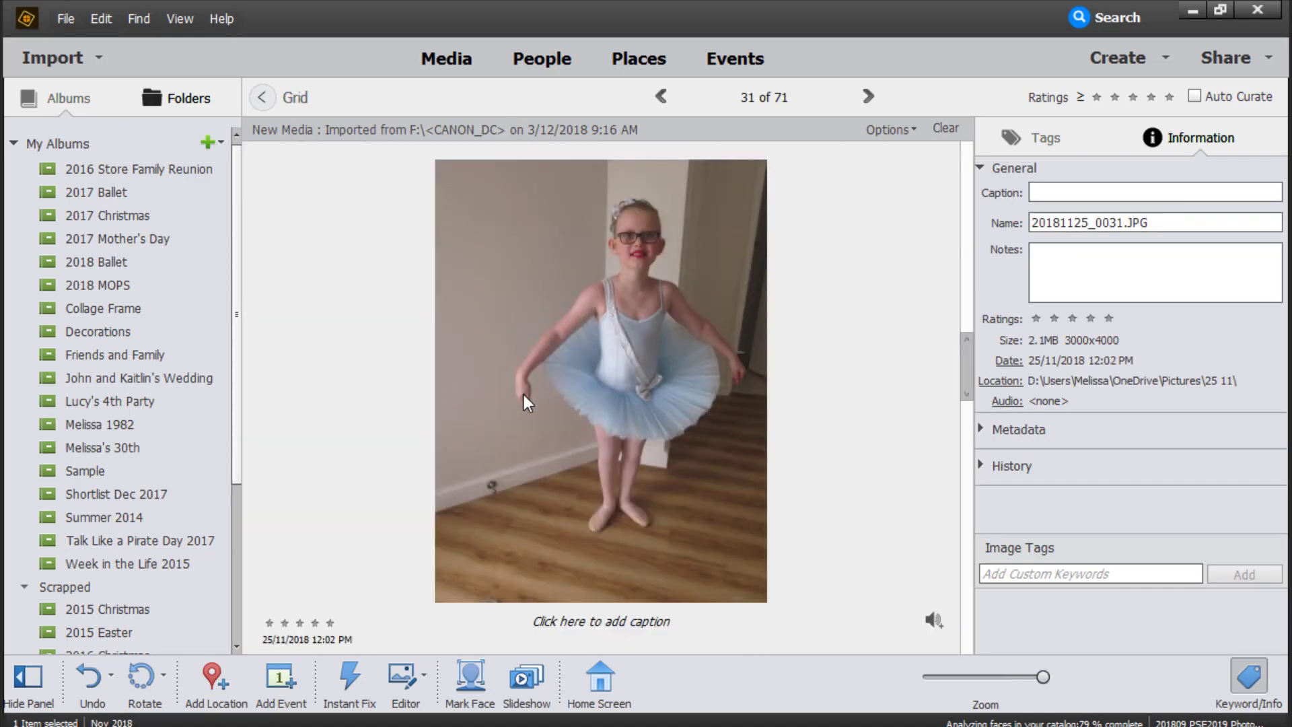
Step: Advance through the enlarged photos to 20181125_0042.JPG and add it to the 2018 Ballet album
{"action": "key", "text": "Right"}
{"action": "key", "text": "Right"}
{"action": "key", "text": "Right"}
{"action": "key", "text": "Right"}
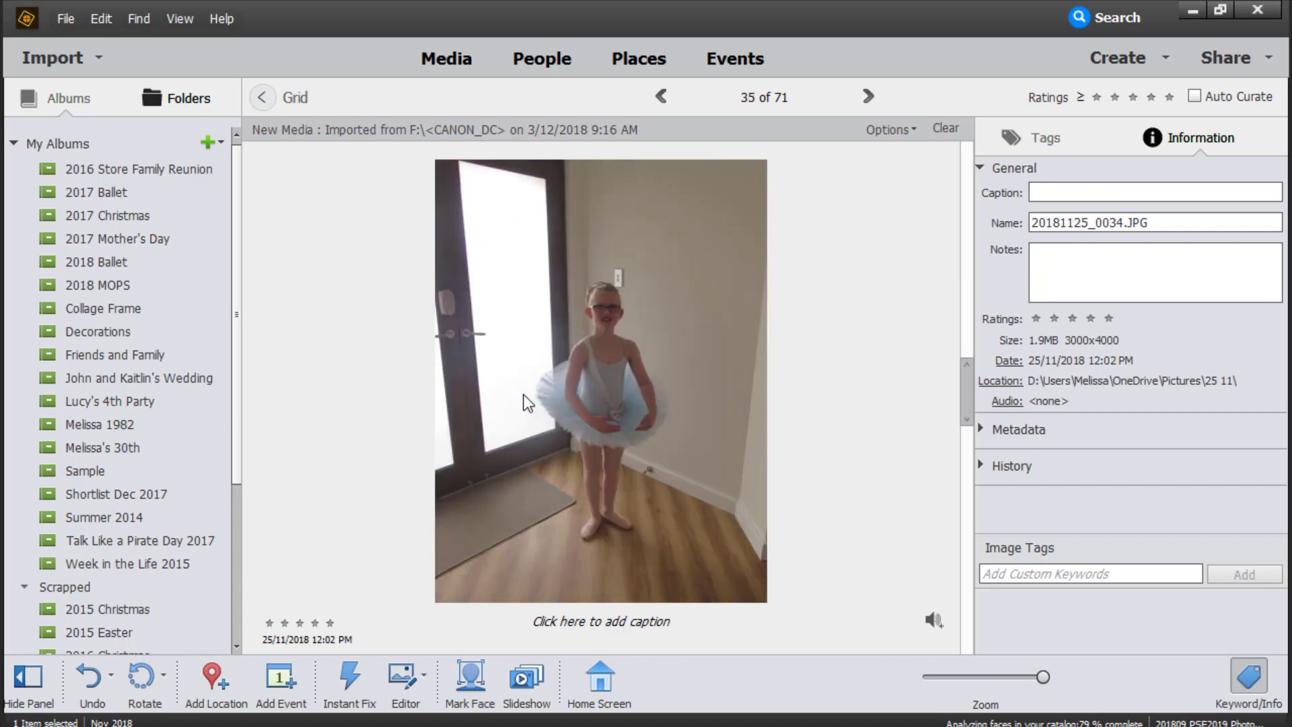
{"action": "key", "text": "Right"}
{"action": "key", "text": "Right"}
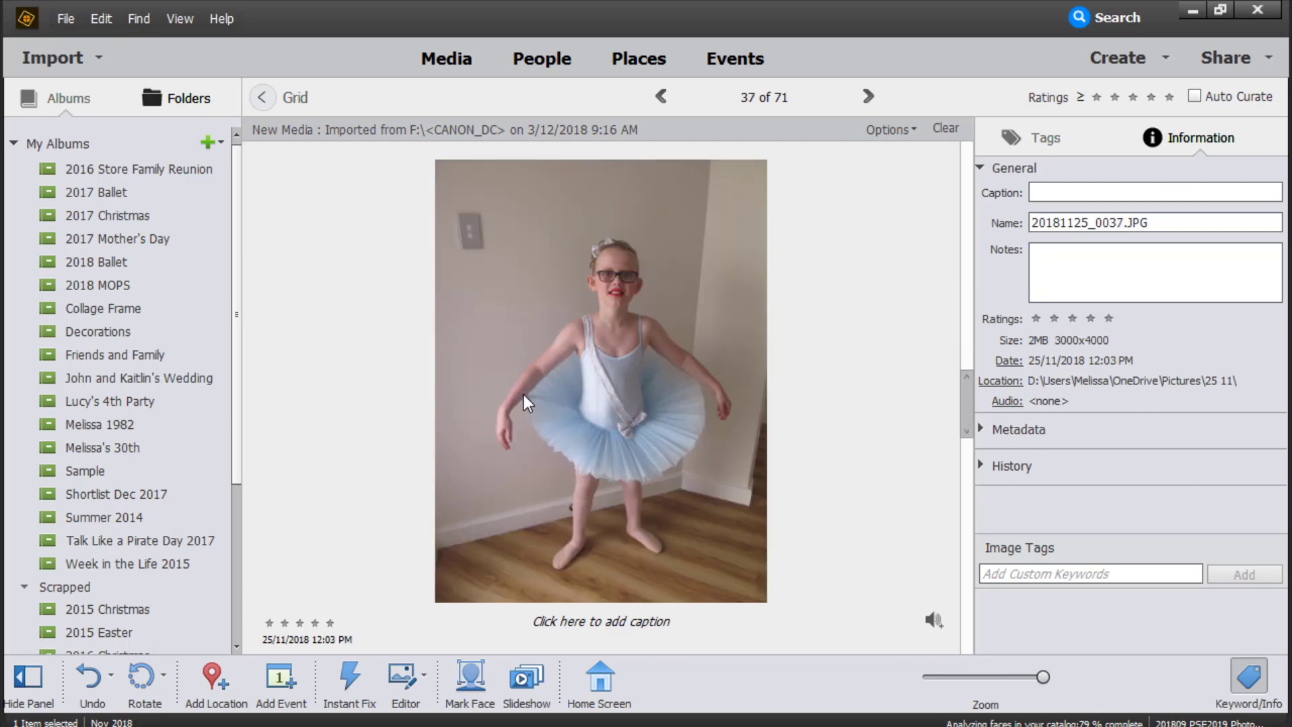
{"action": "key", "text": "Right"}
{"action": "key", "text": "Right"}
{"action": "key", "text": "Right"}
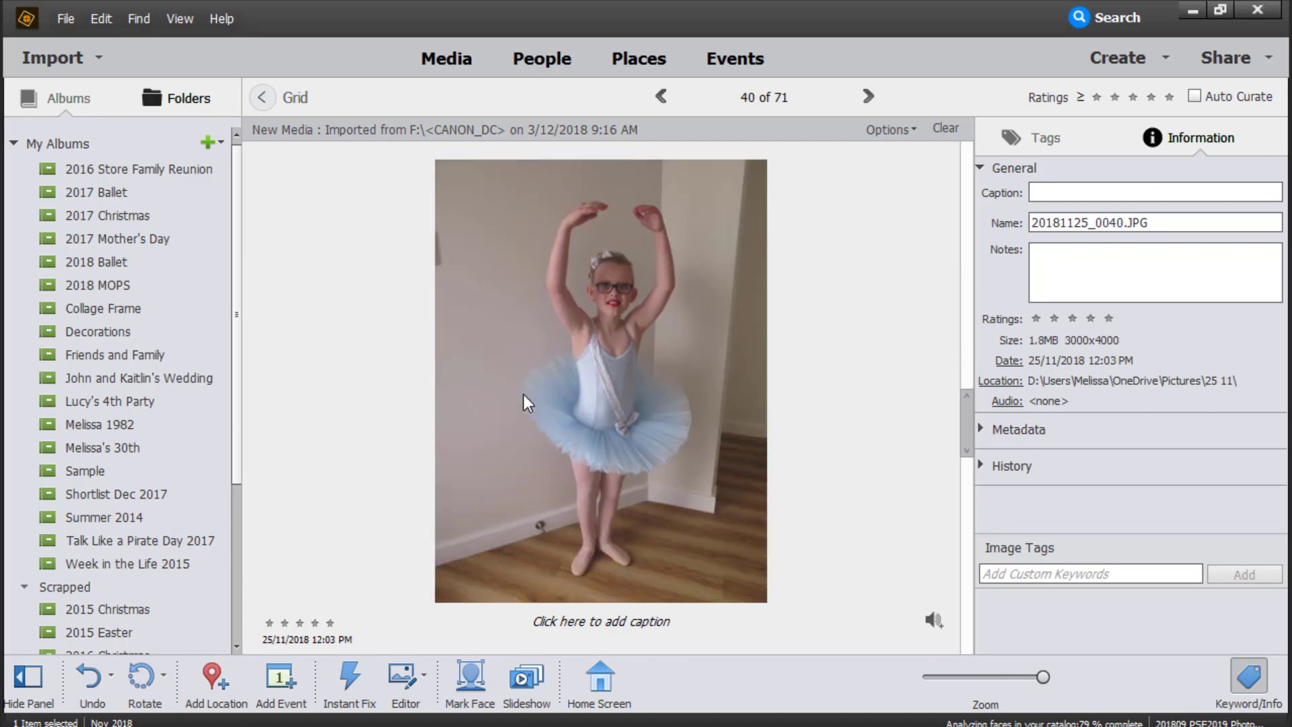
{"action": "key", "text": "Right"}
{"action": "key", "text": "Right"}
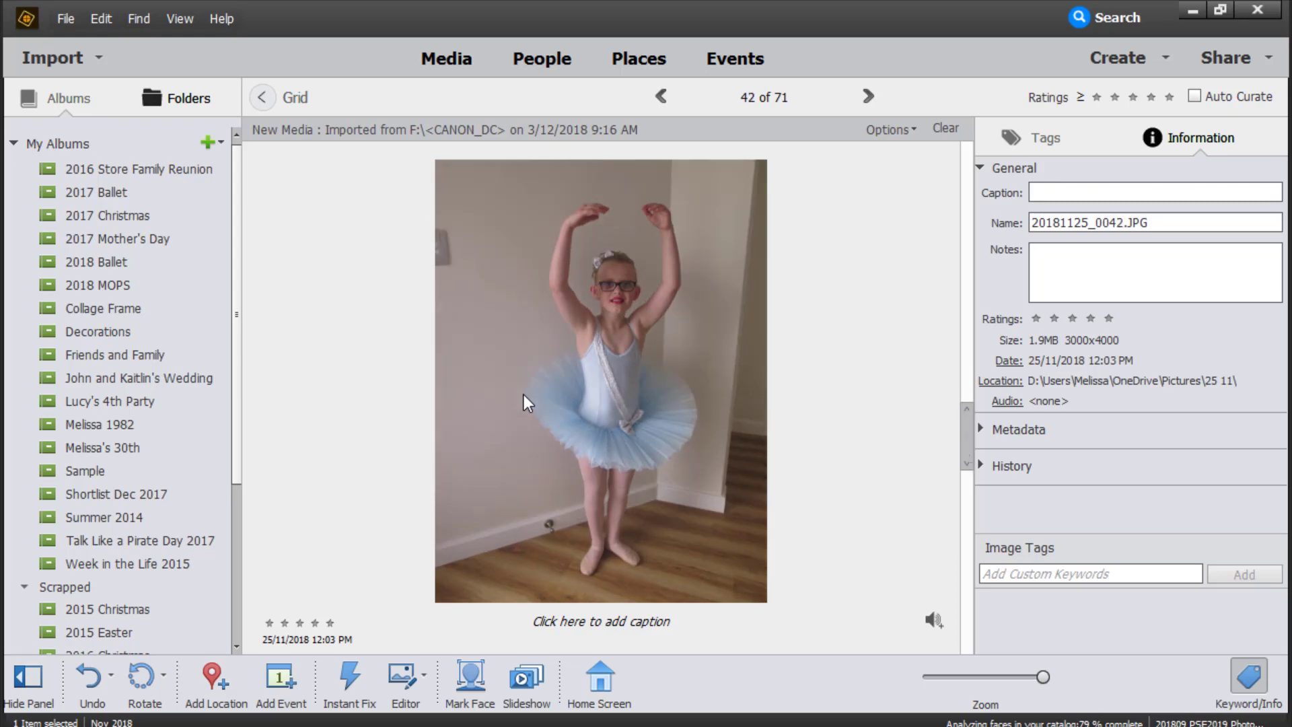
{"action": "left_click_drag", "start_coordinate": [615, 515], "coordinate": [156, 265]}
{"action": "key", "text": "alt+Tab"}
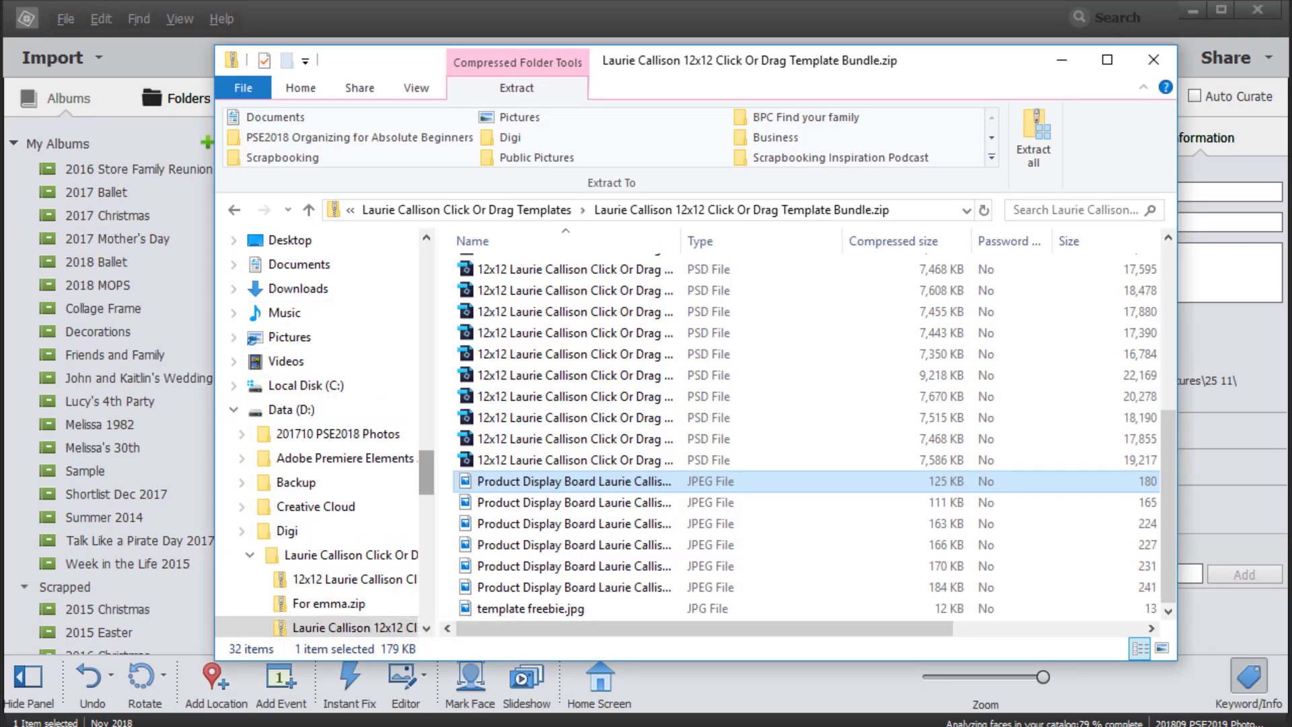
Step: Switch to the Photoshop Elements Editor and reload the 2018 Ballet album in the Photo Bin
{"action": "key", "text": "alt+Tab"}
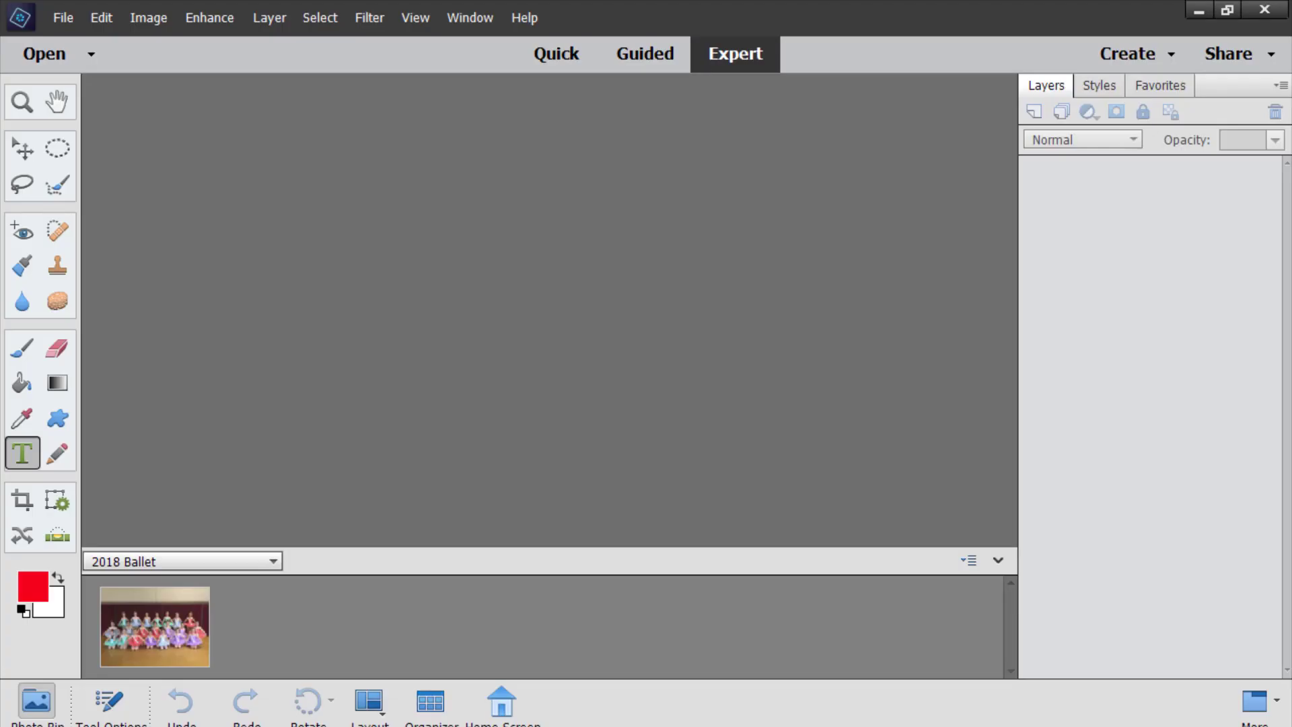
{"action": "left_click", "coordinate": [140, 564]}
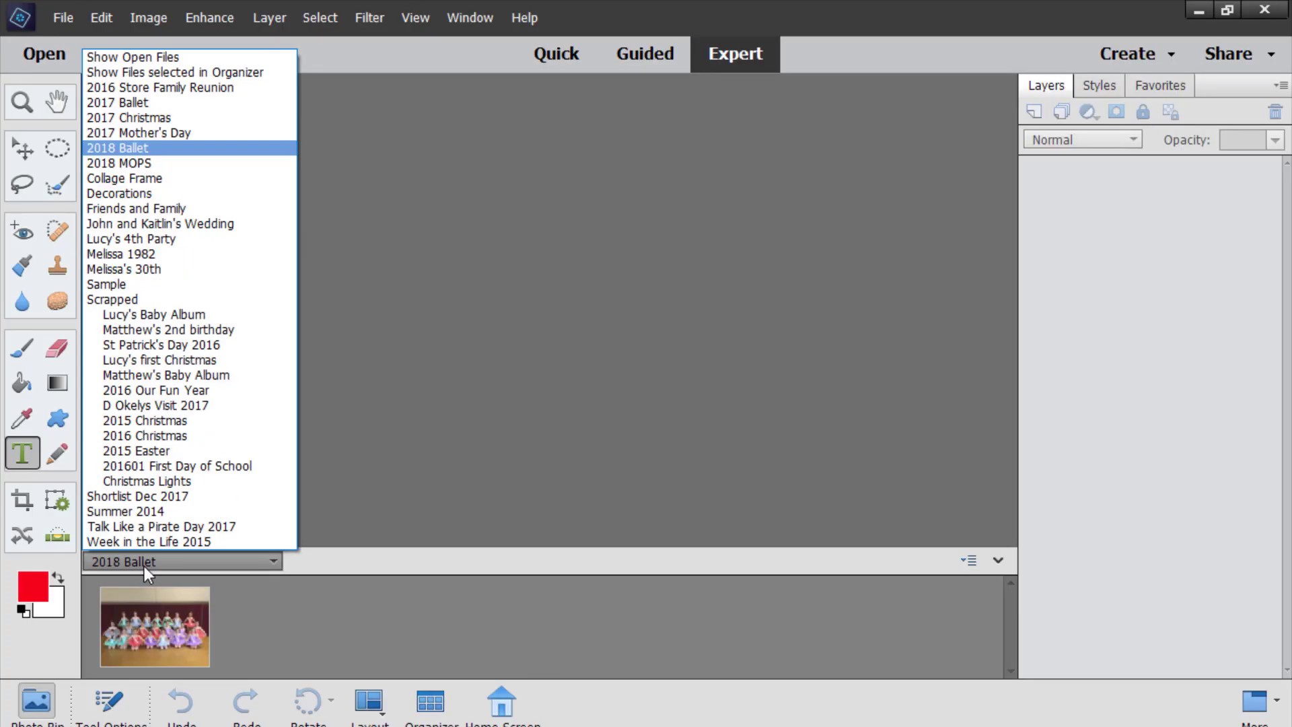
{"action": "left_click", "coordinate": [179, 148]}
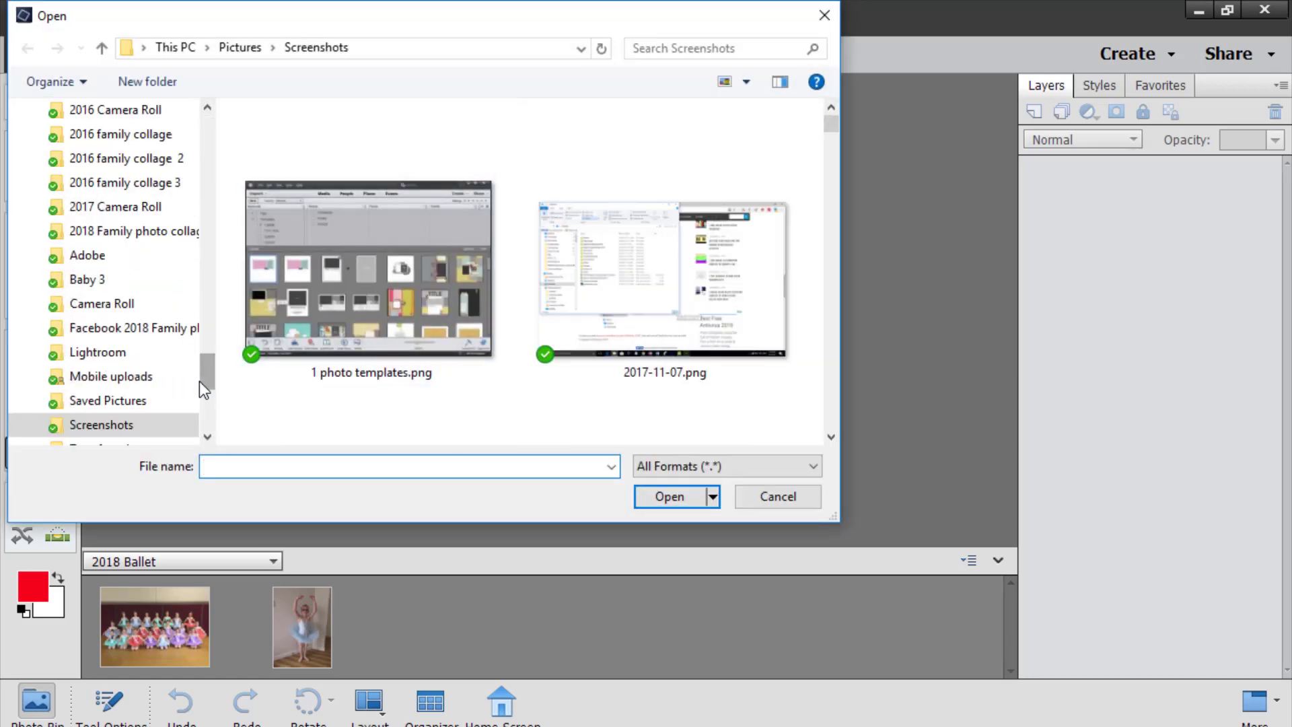
Step: Browse from the Digi folder to the Click Or Drag Templates folder in the Open dialog
{"action": "left_click_drag", "start_coordinate": [202, 378], "coordinate": [210, 107]}
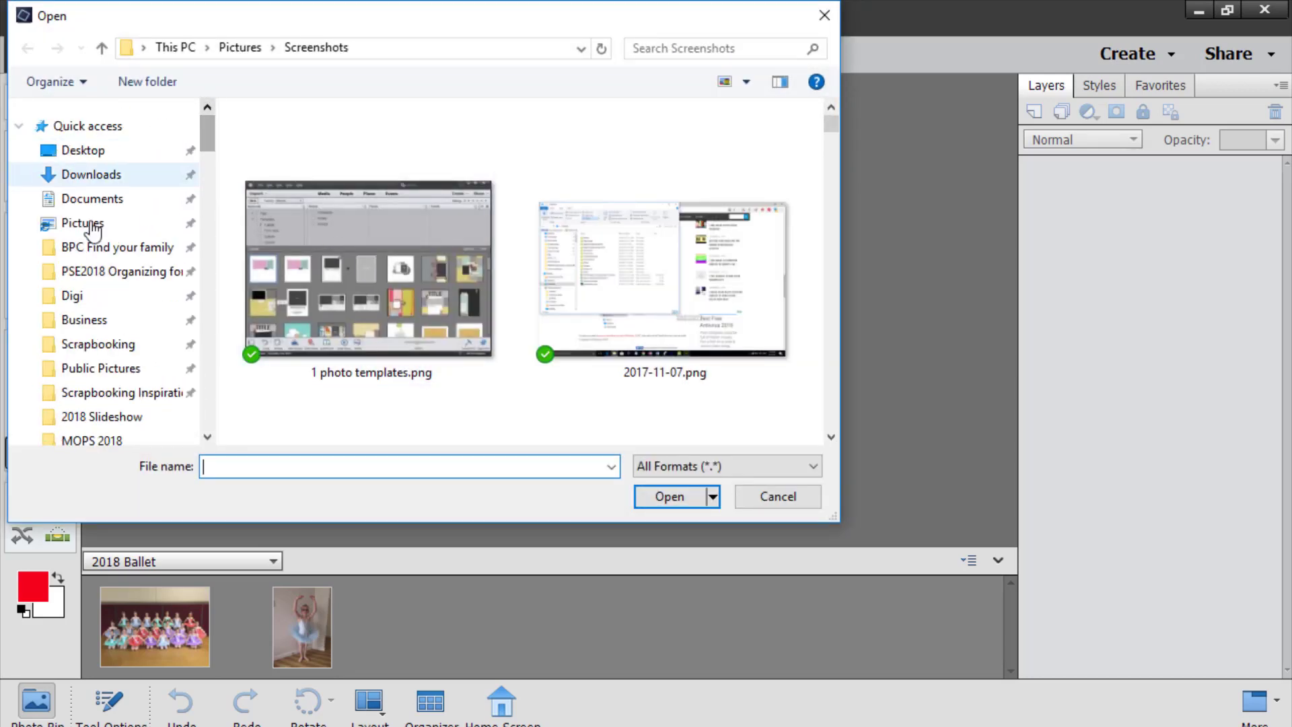
{"action": "left_click", "coordinate": [97, 302]}
{"action": "left_click", "coordinate": [297, 468]}
{"action": "type", "text": "la"}
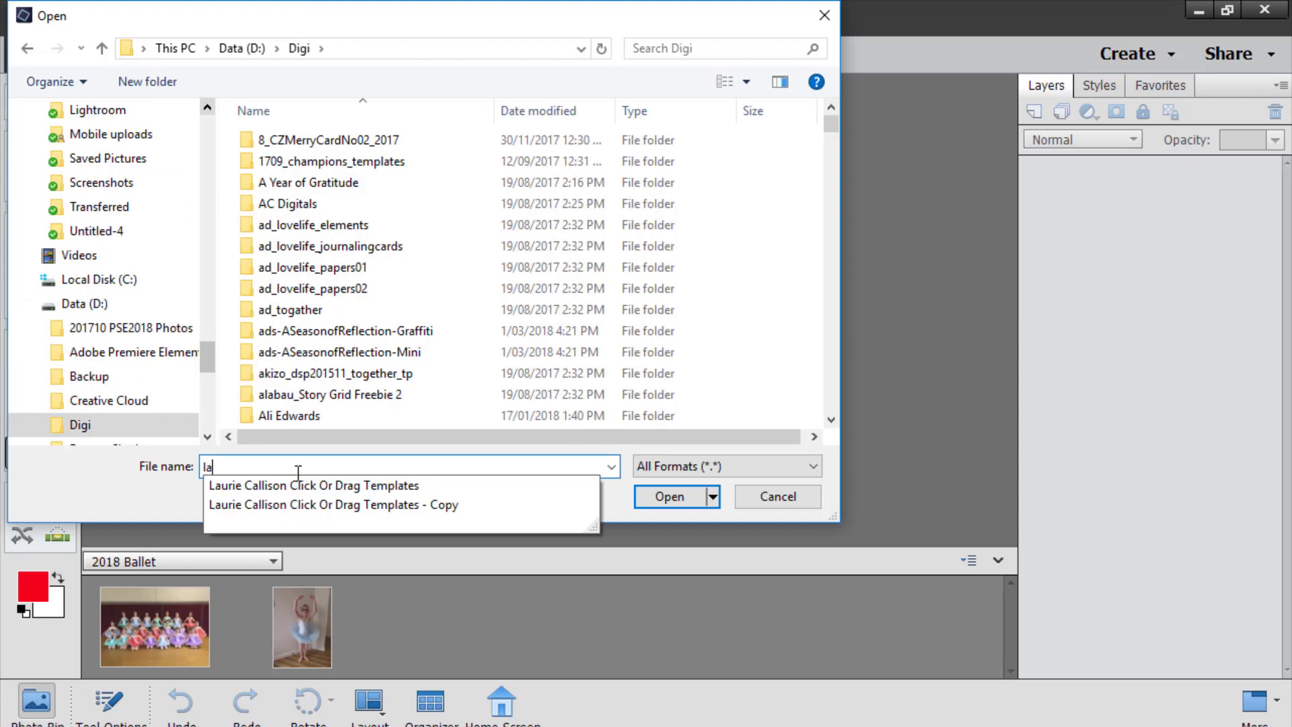
{"action": "key", "text": "Down"}
{"action": "key", "text": "Return"}
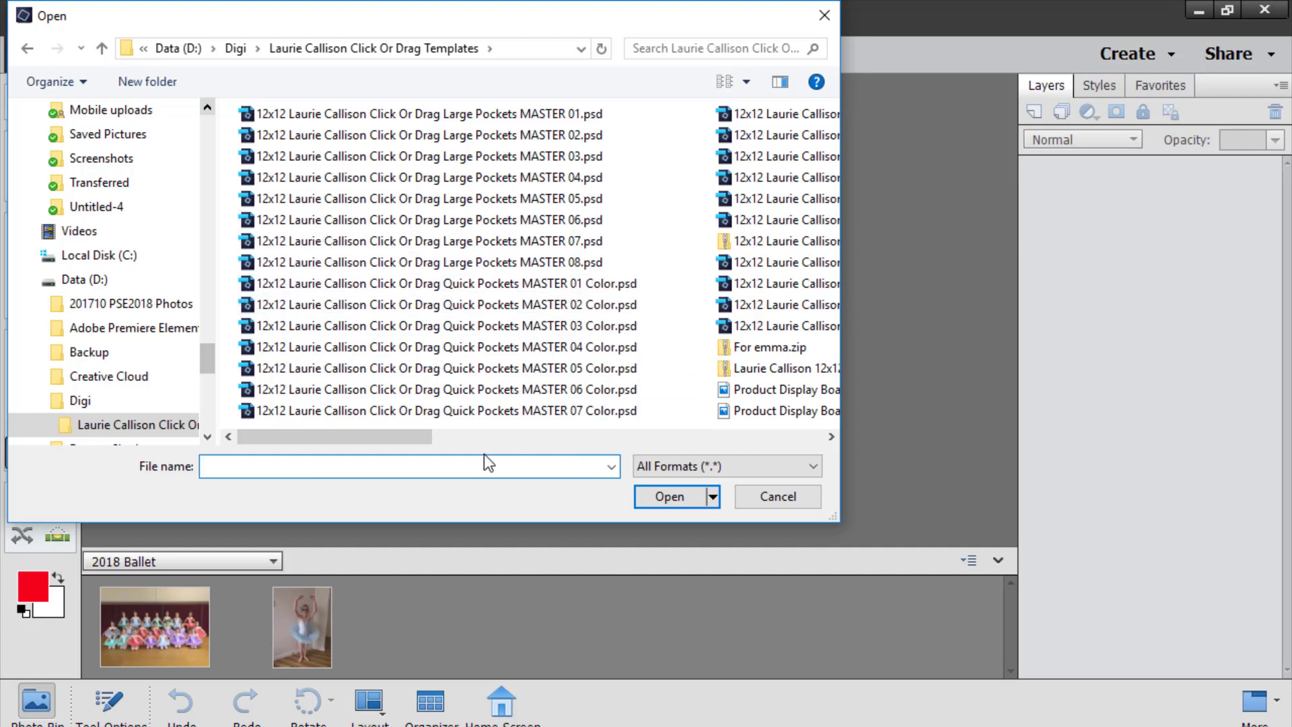
Step: Open the Large Pockets MASTER 01 to 08 PSD templates, declining text layer updates and suppressing that message in future
{"action": "left_click", "coordinate": [545, 113]}
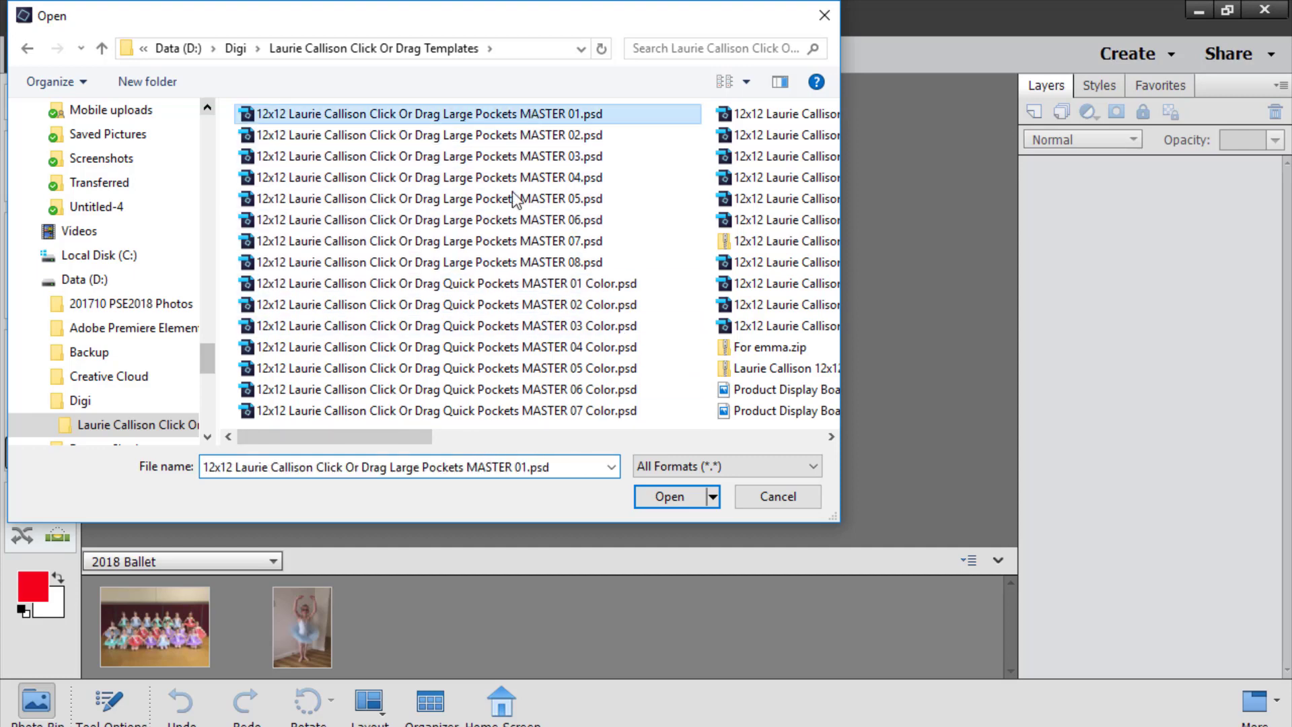
{"action": "left_click", "coordinate": [511, 262], "text": "shift"}
{"action": "left_click", "coordinate": [649, 496]}
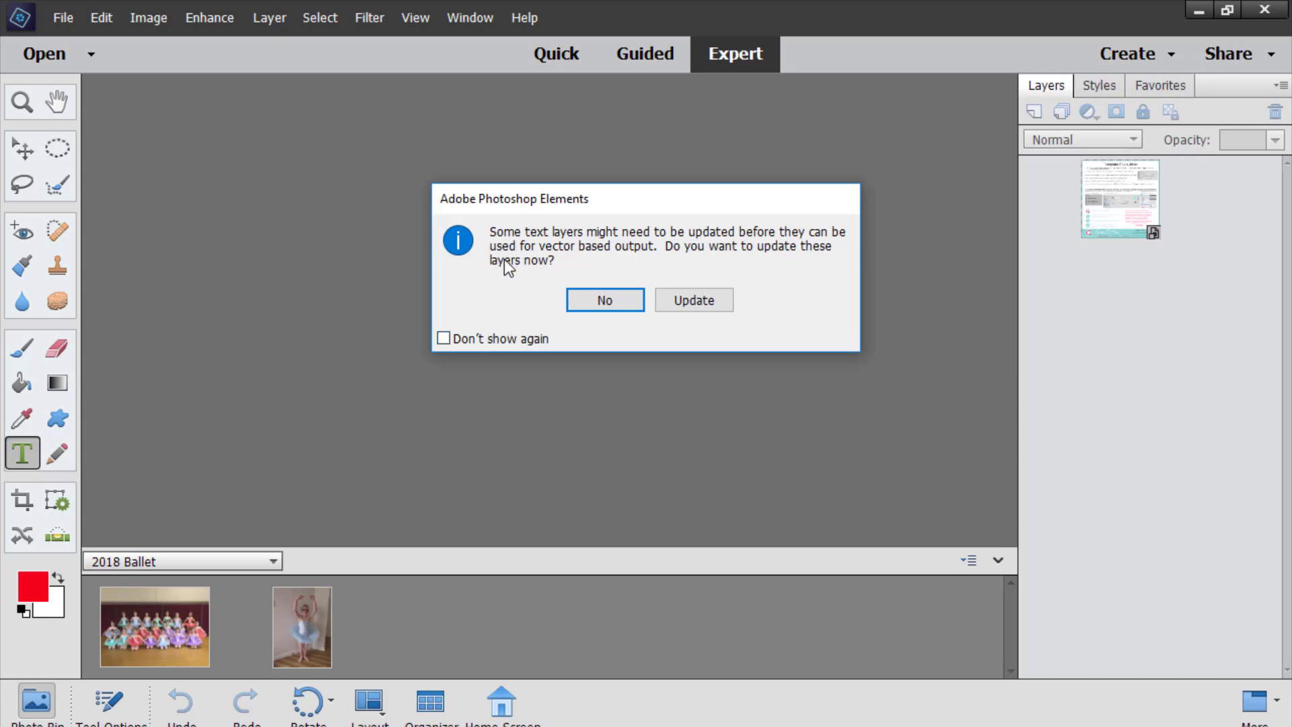
{"action": "left_click", "coordinate": [497, 338]}
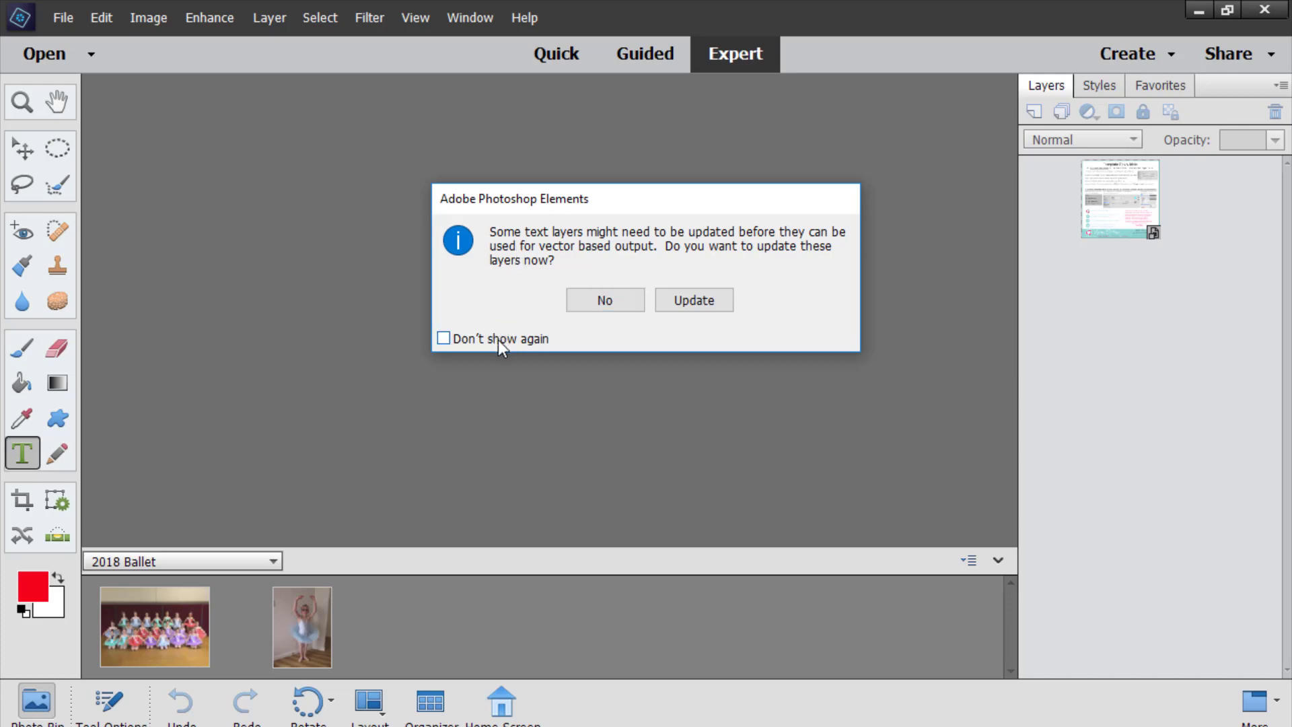
{"action": "left_click", "coordinate": [590, 303]}
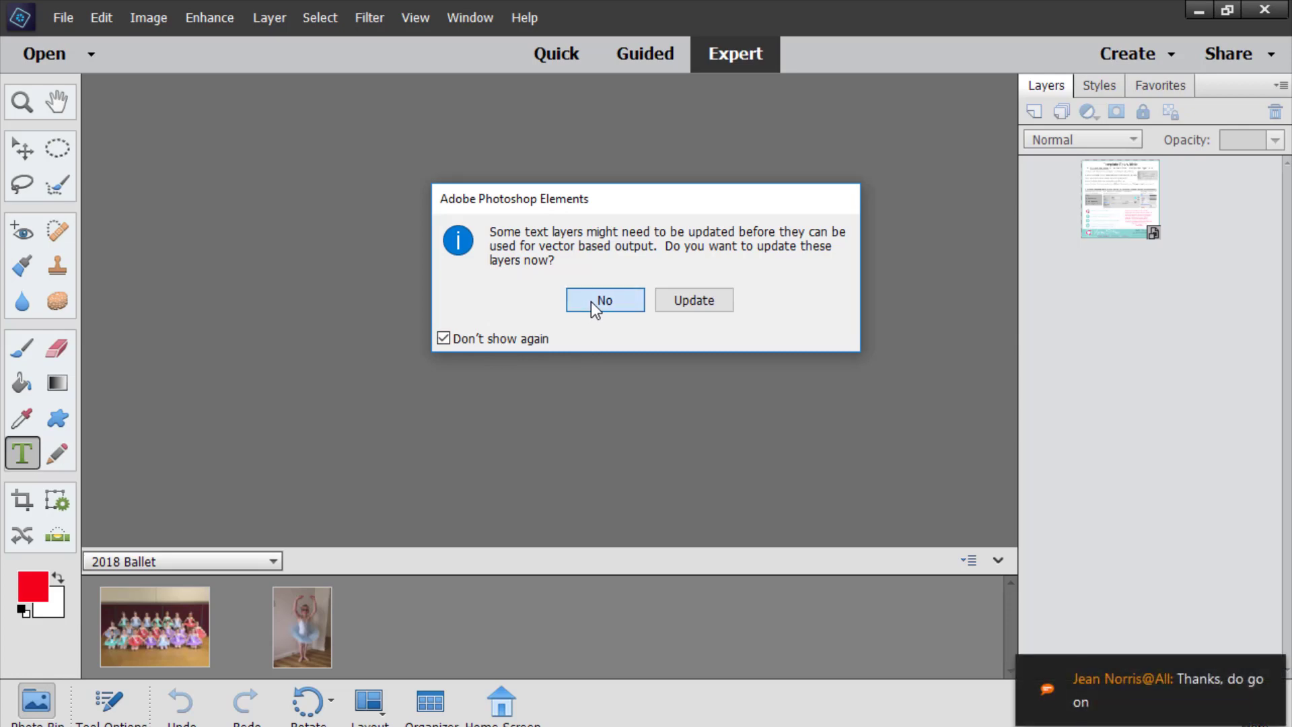
{"action": "left_click", "coordinate": [594, 303]}
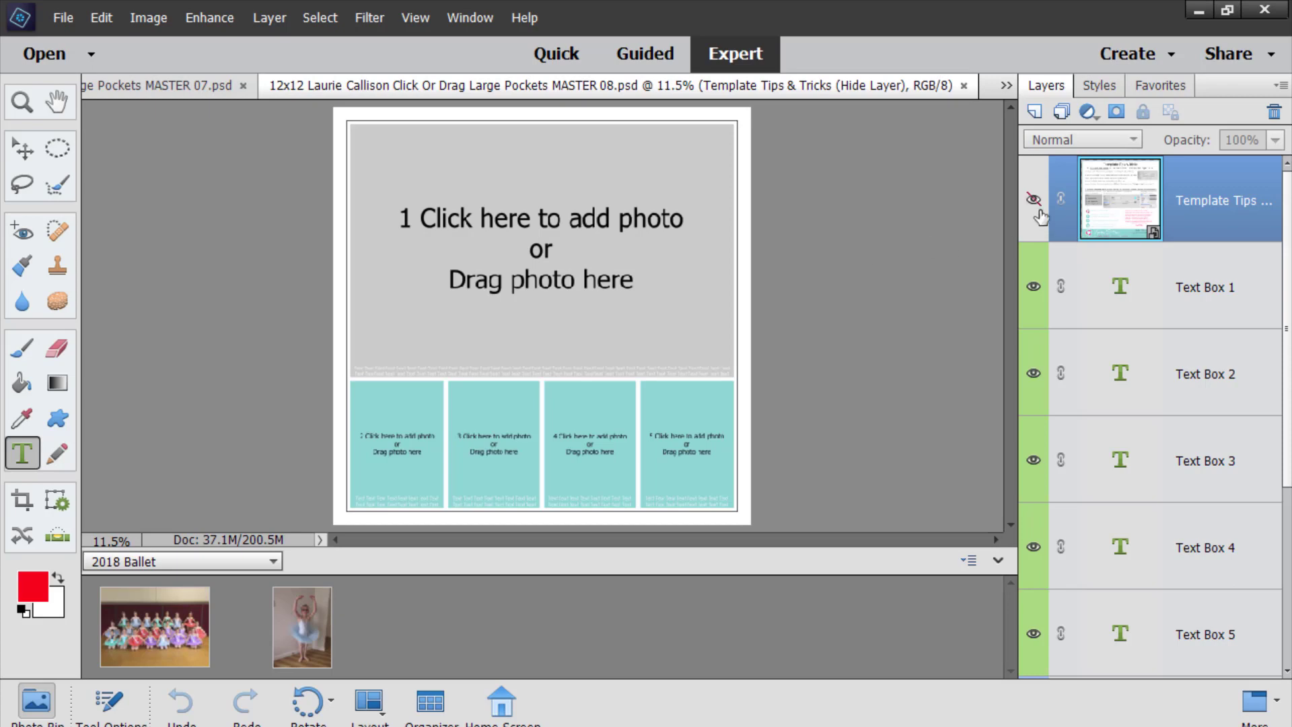
Step: Show the Template Tips & Tricks layer of Large Pockets MASTER 08, read its setup instructions enlarged, and hide the layer again
{"action": "left_click", "coordinate": [1036, 204]}
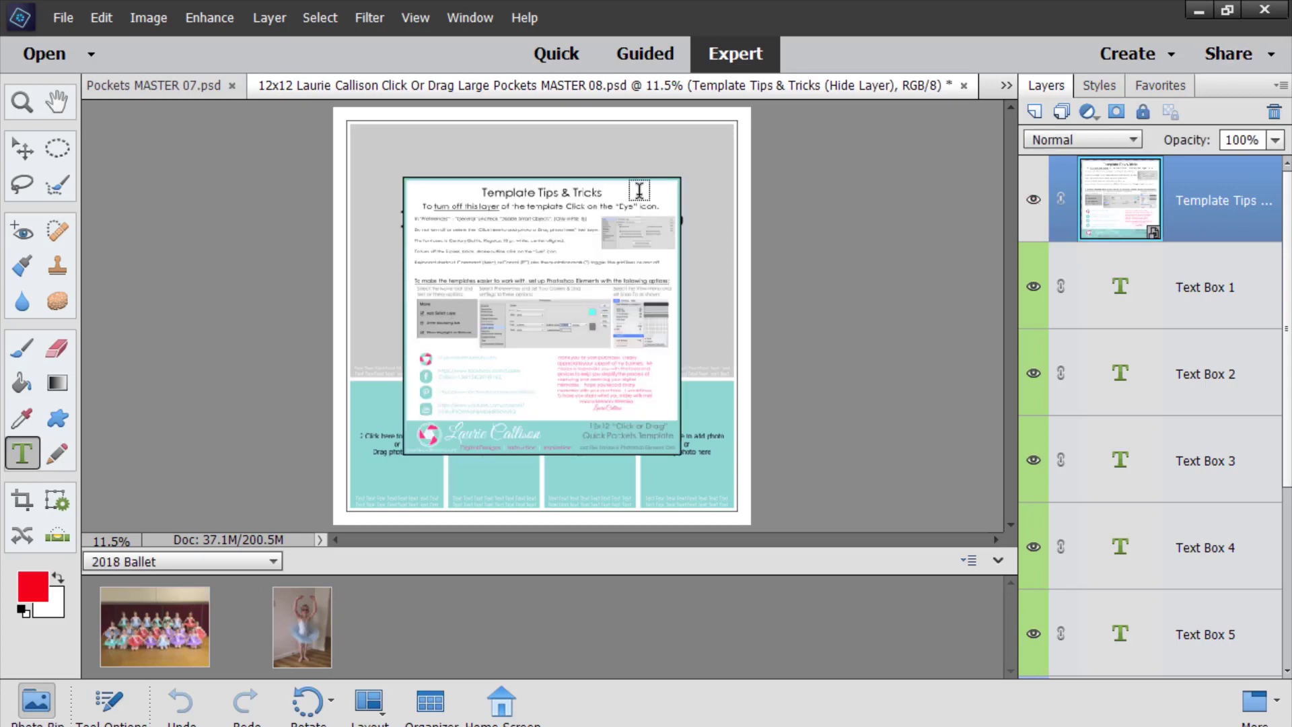
{"action": "key", "text": "ctrl+equal"}
{"action": "key", "text": "ctrl+equal"}
{"action": "key", "text": "ctrl+equal"}
{"action": "key", "text": "ctrl+equal"}
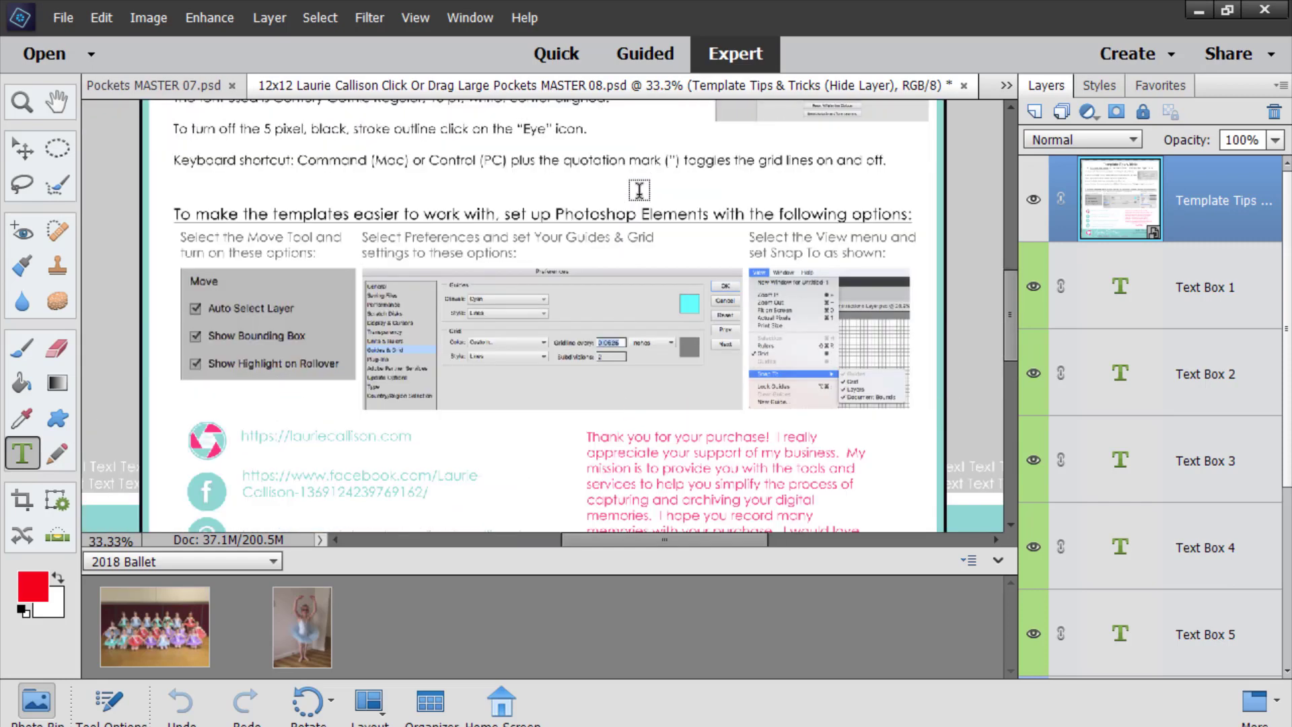
{"action": "scroll", "coordinate": [569, 286], "scroll_direction": "down", "scroll_amount": 3}
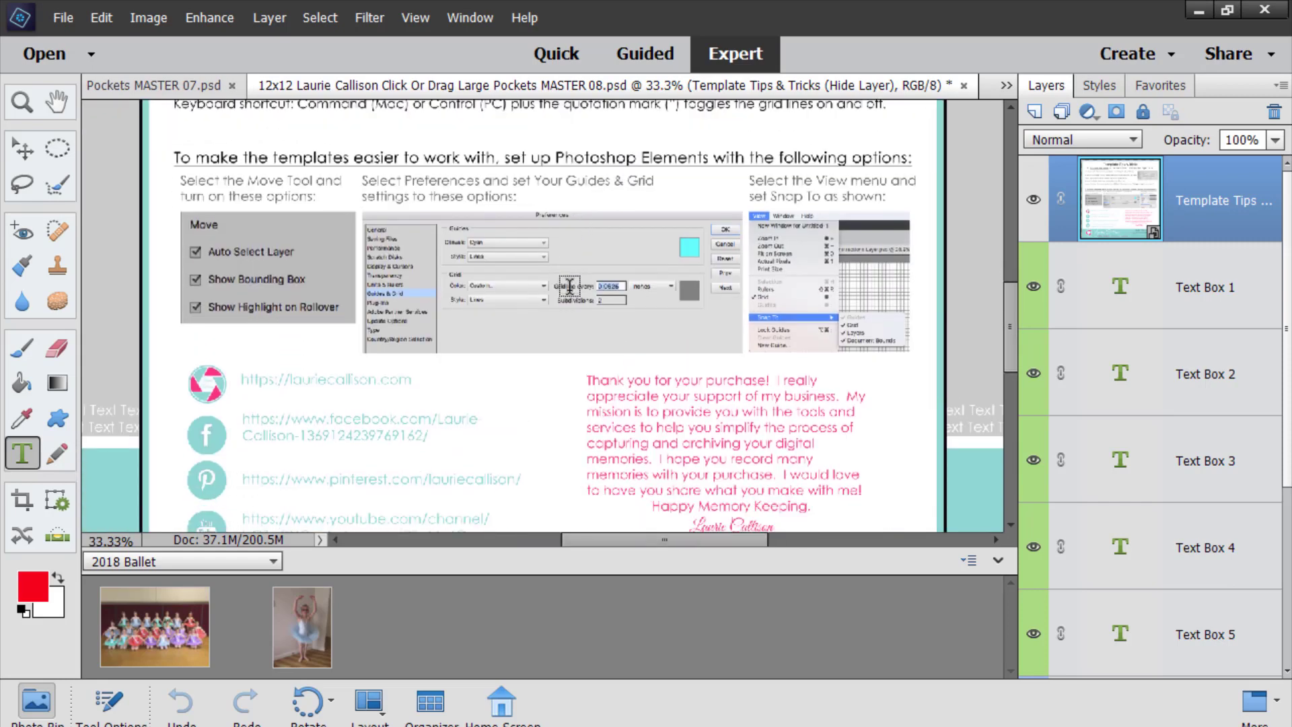
{"action": "scroll", "coordinate": [569, 286], "scroll_direction": "down", "scroll_amount": 3}
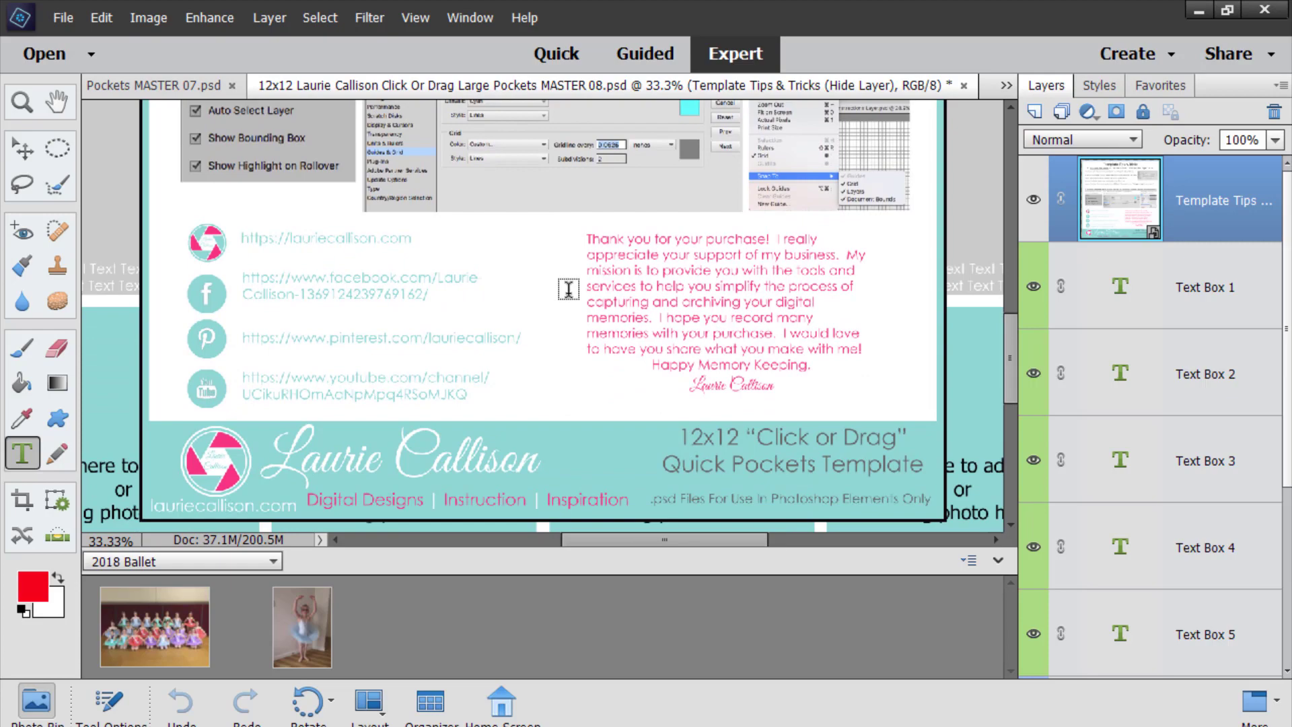
{"action": "scroll", "coordinate": [569, 290], "scroll_direction": "up", "scroll_amount": 10}
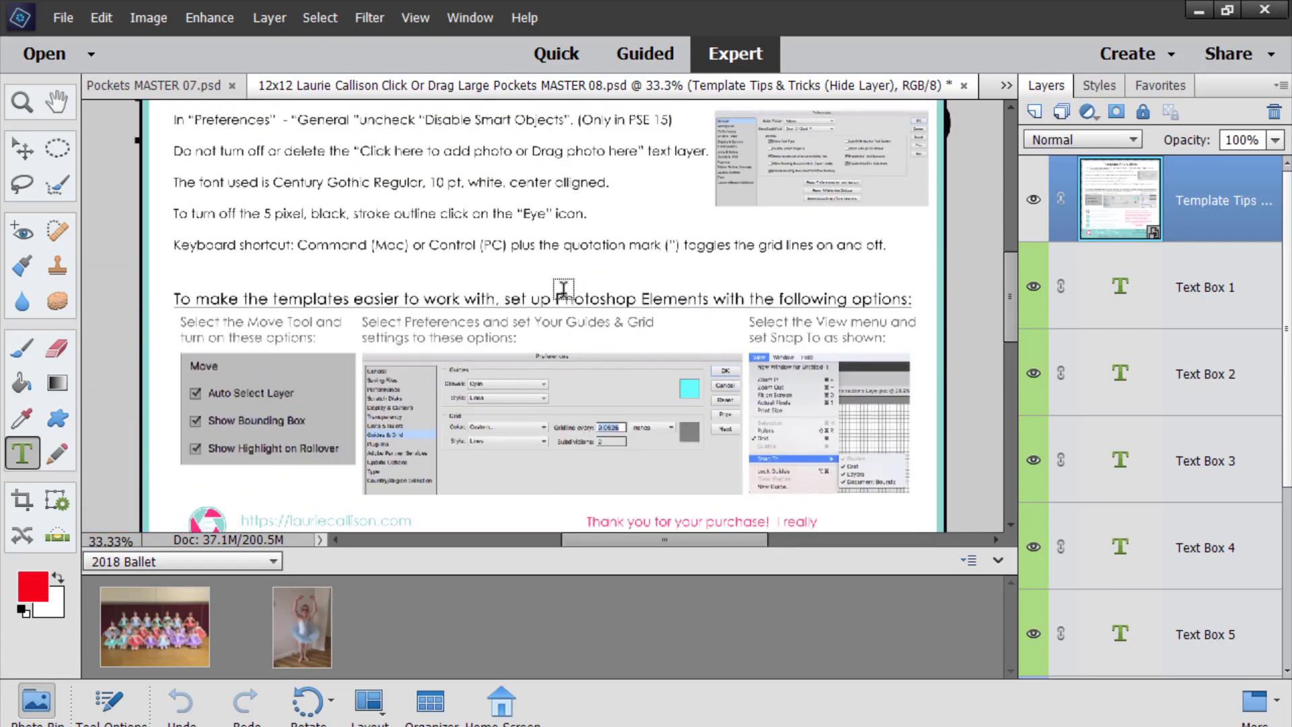
{"action": "scroll", "coordinate": [562, 289], "scroll_direction": "up", "scroll_amount": 1}
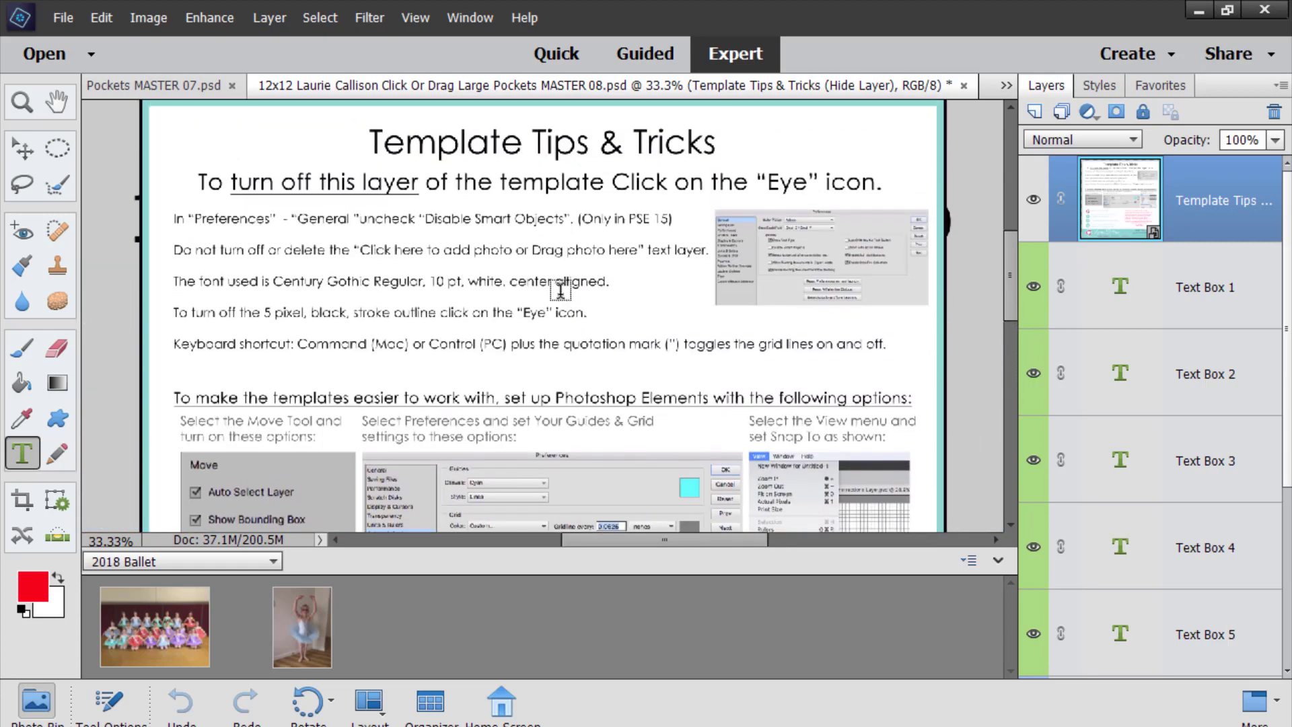
{"action": "scroll", "coordinate": [560, 291], "scroll_direction": "up", "scroll_amount": 2}
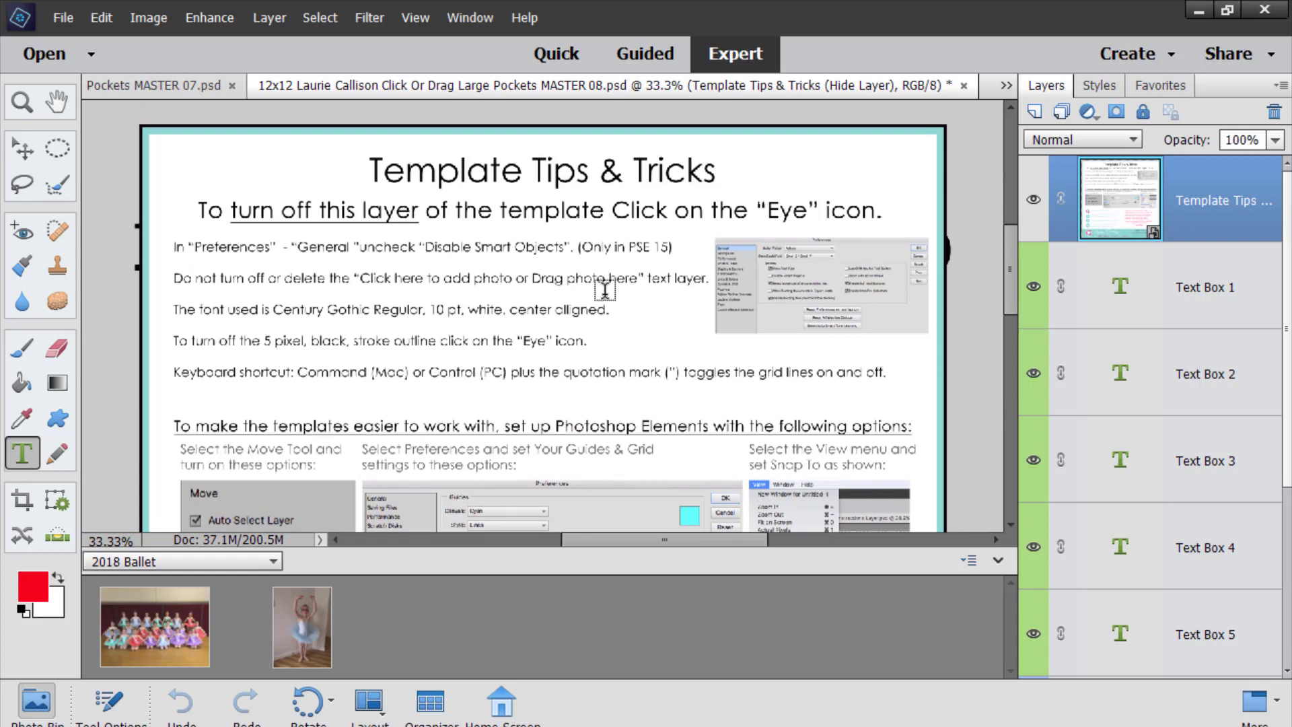
{"action": "key", "text": "ctrl+minus"}
{"action": "key", "text": "ctrl+minus"}
{"action": "key", "text": "ctrl+minus"}
{"action": "key", "text": "ctrl+minus"}
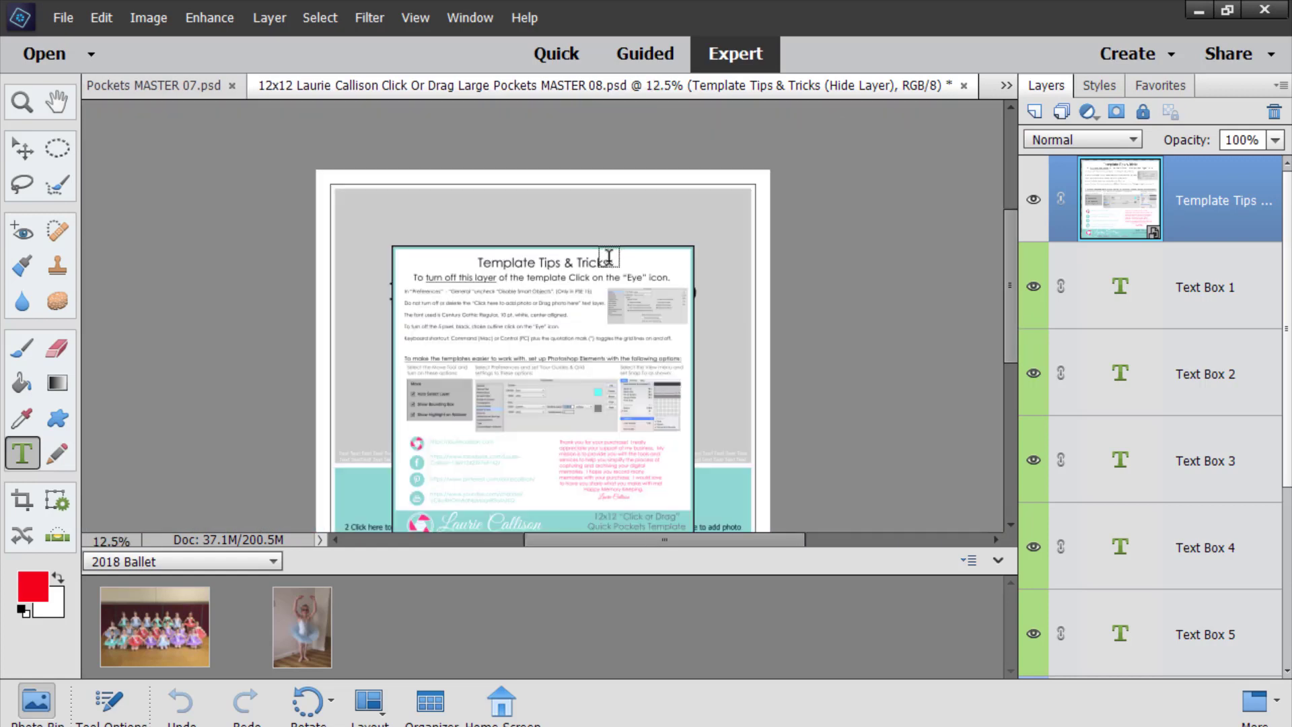
{"action": "left_click", "coordinate": [1031, 200]}
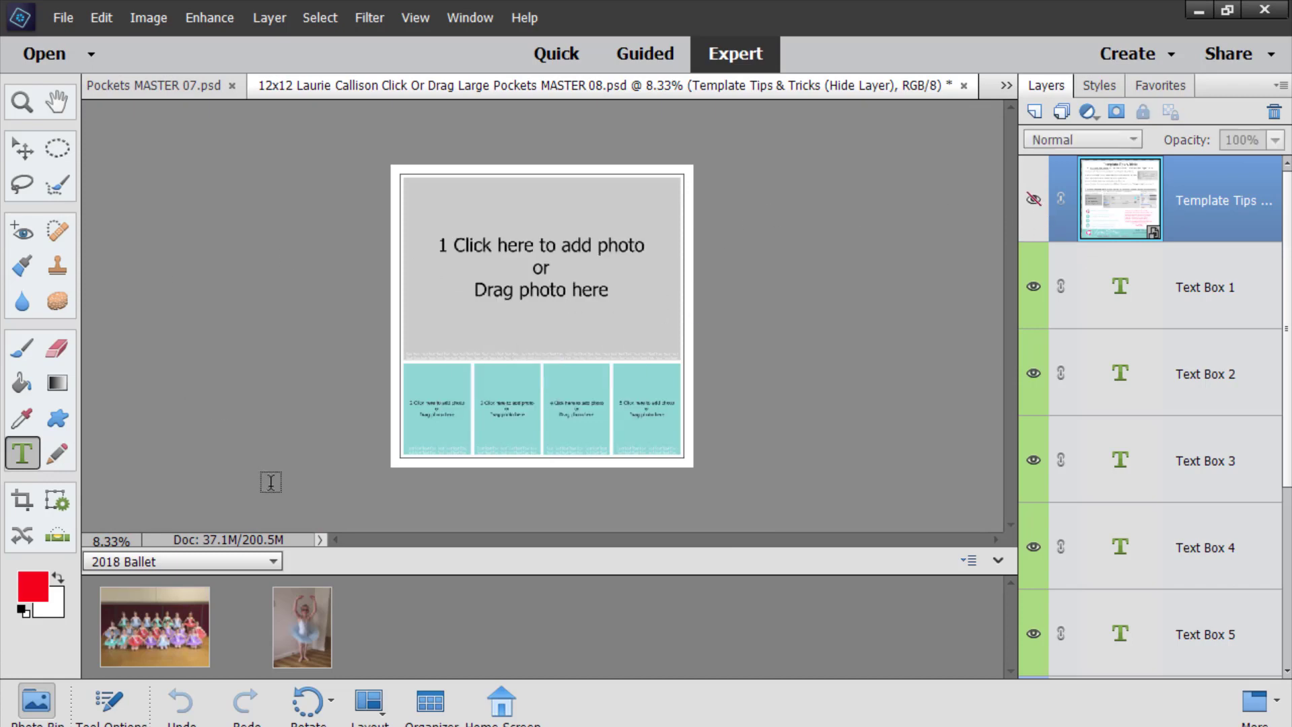
Step: Activate the Move tool and bring back the Photo Bin with the 2018 Ballet photos
{"action": "key", "text": "ctrl+plus"}
{"action": "key", "text": "ctrl+minus"}
{"action": "left_click", "coordinate": [21, 146]}
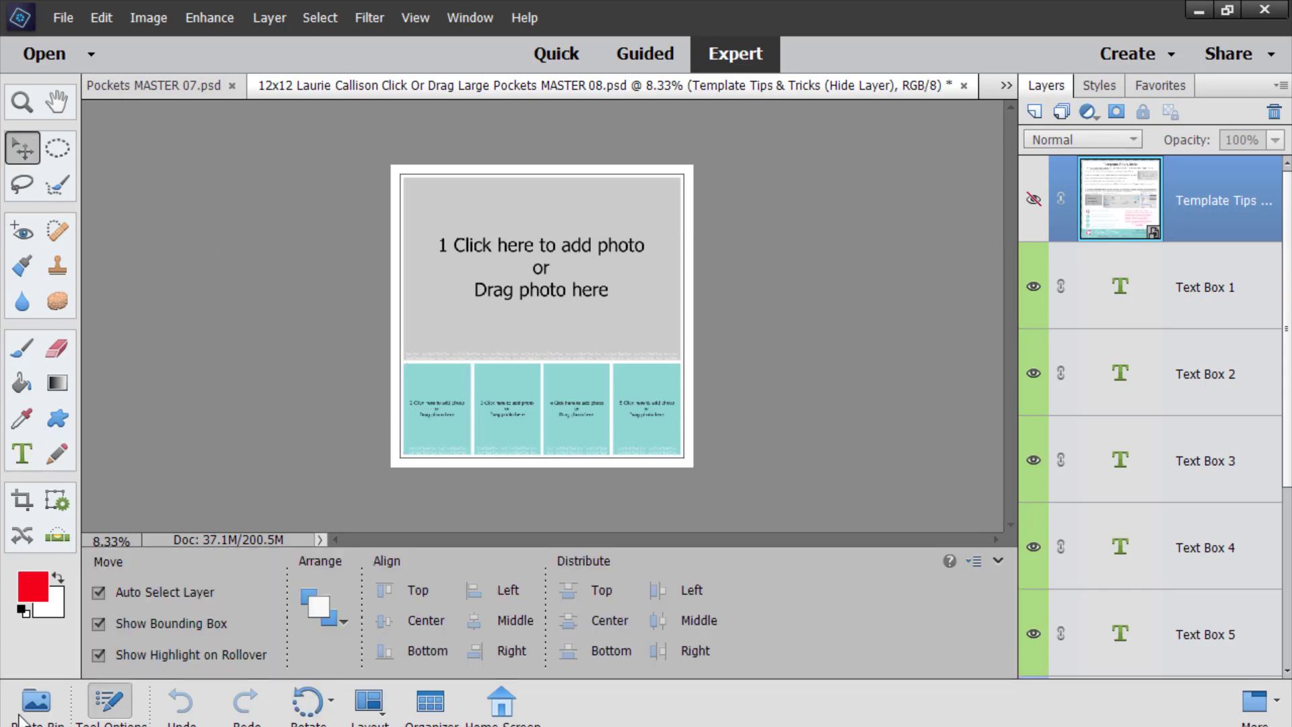
{"action": "left_click", "coordinate": [35, 712]}
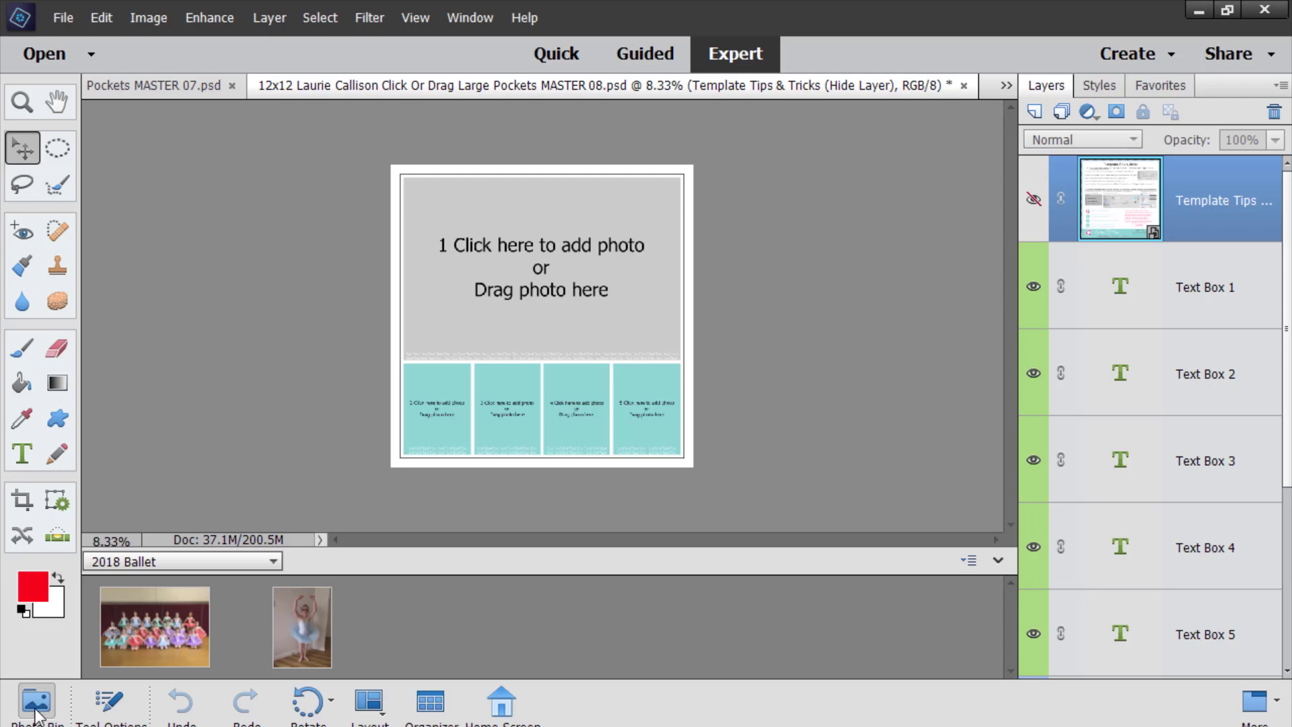
Step: Open the group photo 20181125_102530688_iOS.jpg as its own document and return to the Large Pockets MASTER 08 template
{"action": "mouse_move", "coordinate": [154, 635]}
{"action": "left_mouse_down"}
{"action": "mouse_move", "coordinate": [548, 248]}
{"action": "mouse_move", "coordinate": [536, 278]}
{"action": "mouse_move", "coordinate": [248, 473]}
{"action": "mouse_move", "coordinate": [152, 640]}
{"action": "left_mouse_up"}
{"action": "double_click", "coordinate": [152, 639]}
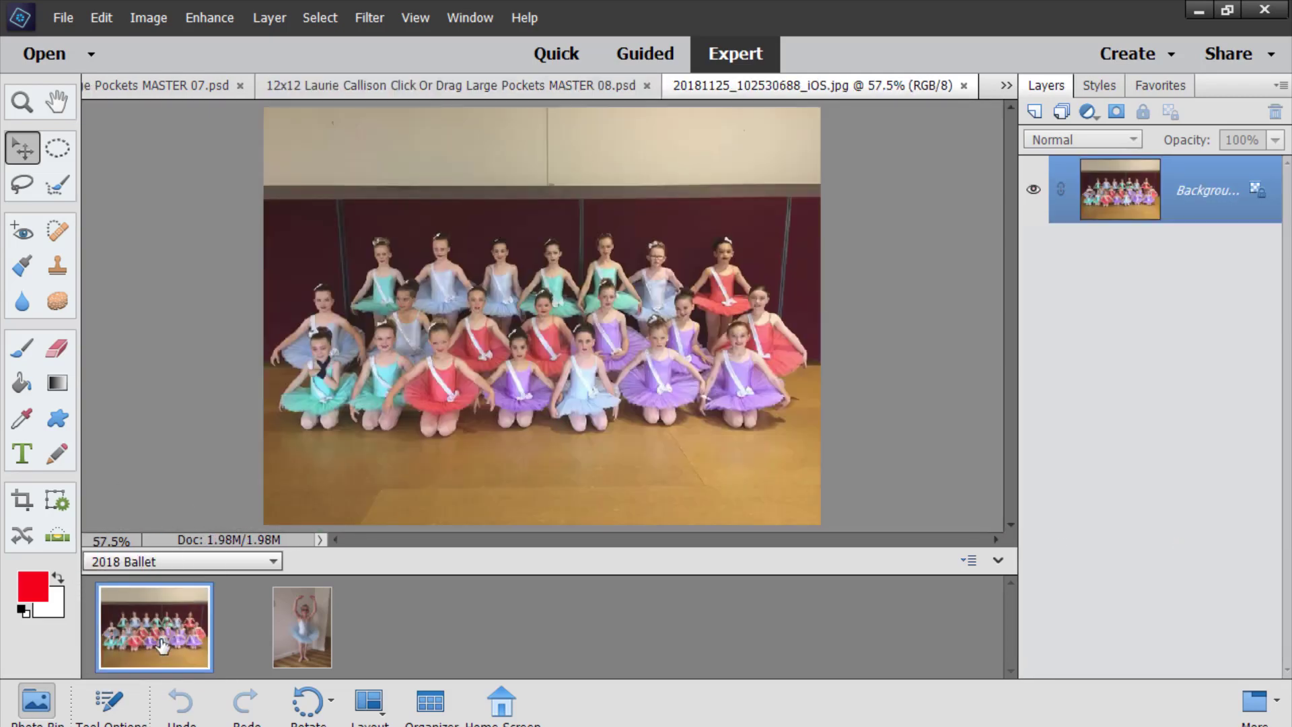
{"action": "left_click", "coordinate": [598, 86]}
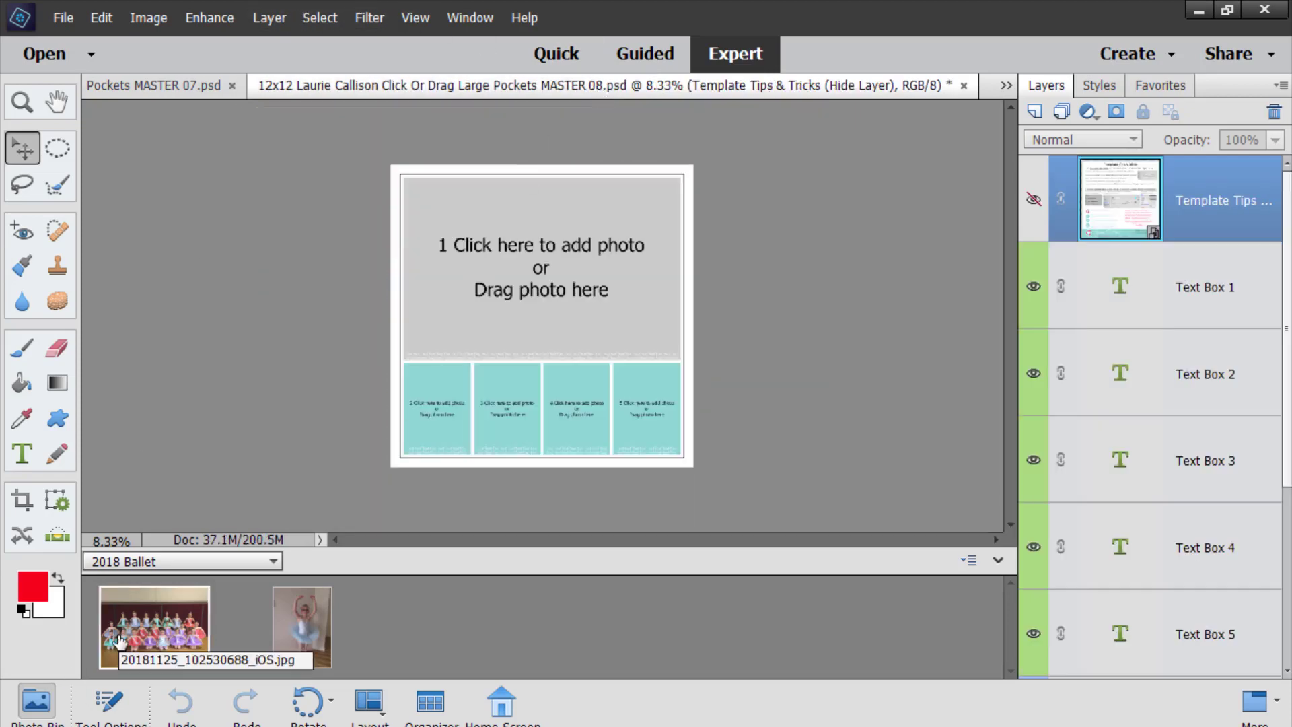
Step: Place the group photo 20181125_102530688_iOS.jpg from the 2018 Ballet album into the template's large photo pocket 1
{"action": "left_click_drag", "start_coordinate": [118, 639], "coordinate": [511, 252]}
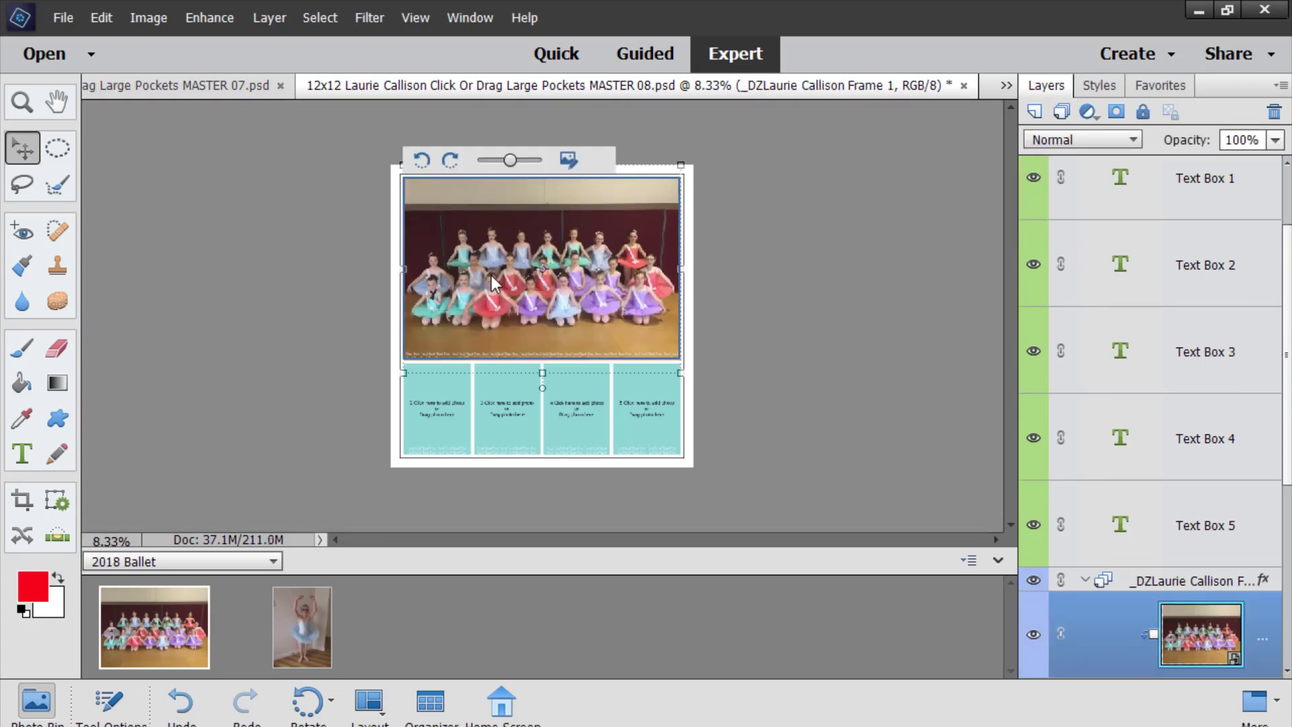
{"action": "key", "text": "ctrl+equal"}
{"action": "key", "text": "ctrl+equal"}
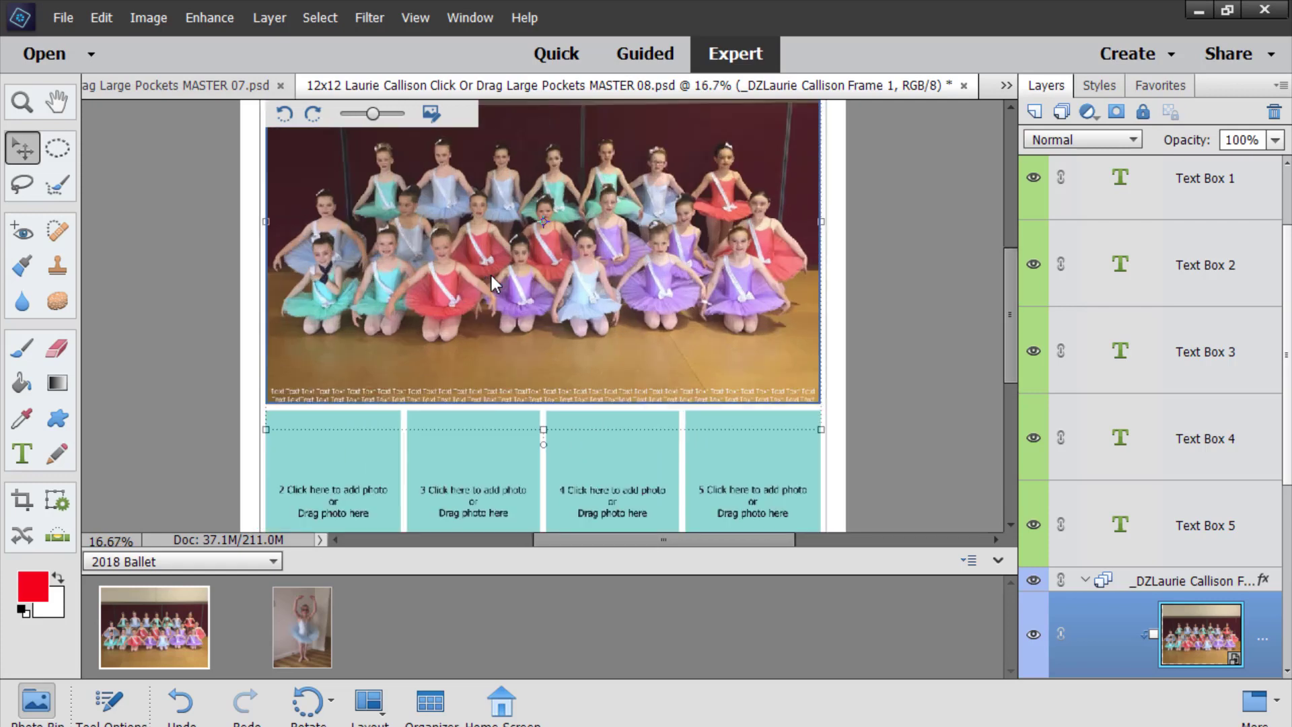
{"action": "left_click_drag", "start_coordinate": [1011, 334], "coordinate": [1022, 241]}
{"action": "key", "text": "ctrl+minus"}
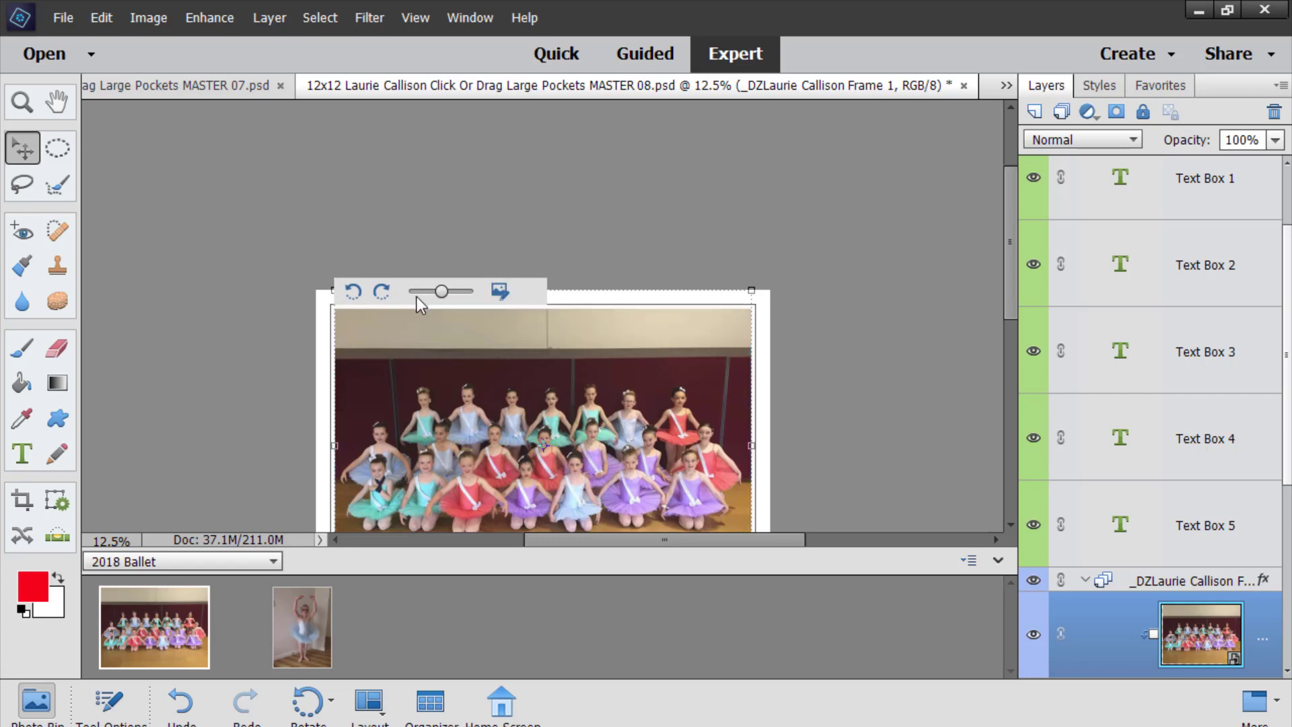
{"action": "mouse_move", "coordinate": [438, 300]}
{"action": "left_mouse_down"}
{"action": "mouse_move", "coordinate": [473, 300]}
{"action": "mouse_move", "coordinate": [442, 304]}
{"action": "left_mouse_up"}
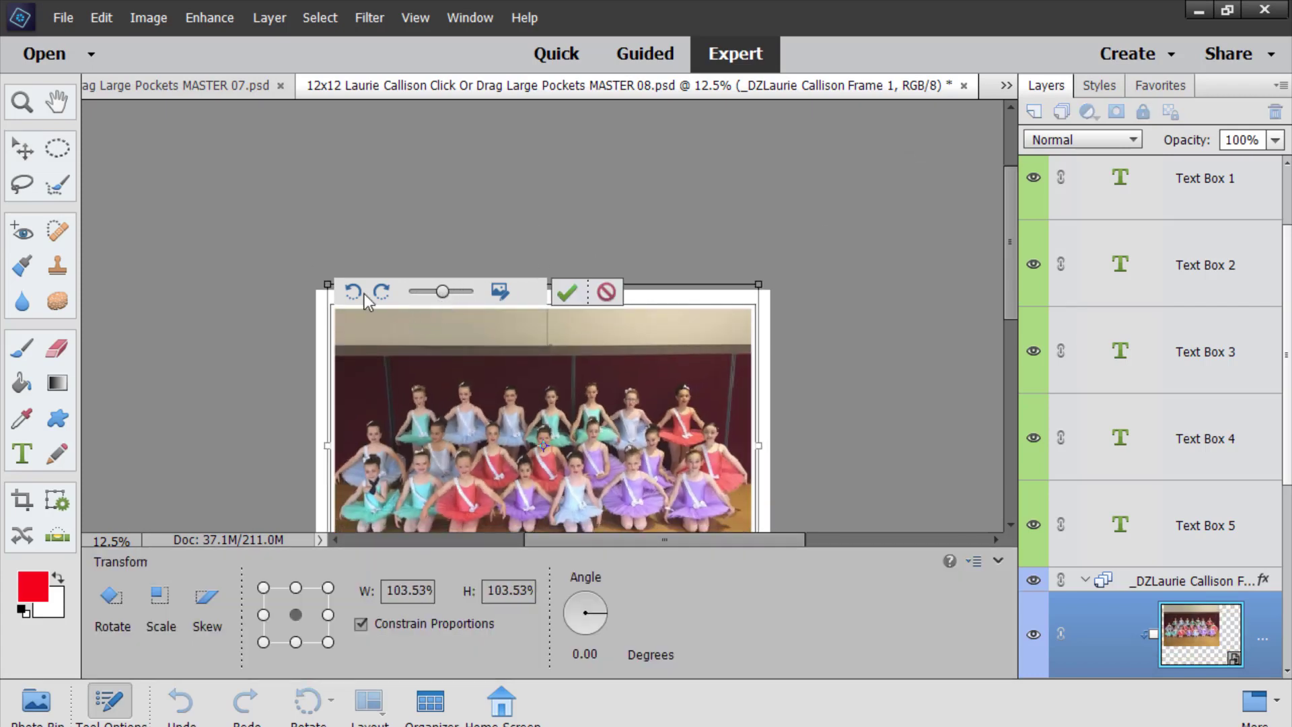
{"action": "left_click", "coordinate": [355, 295]}
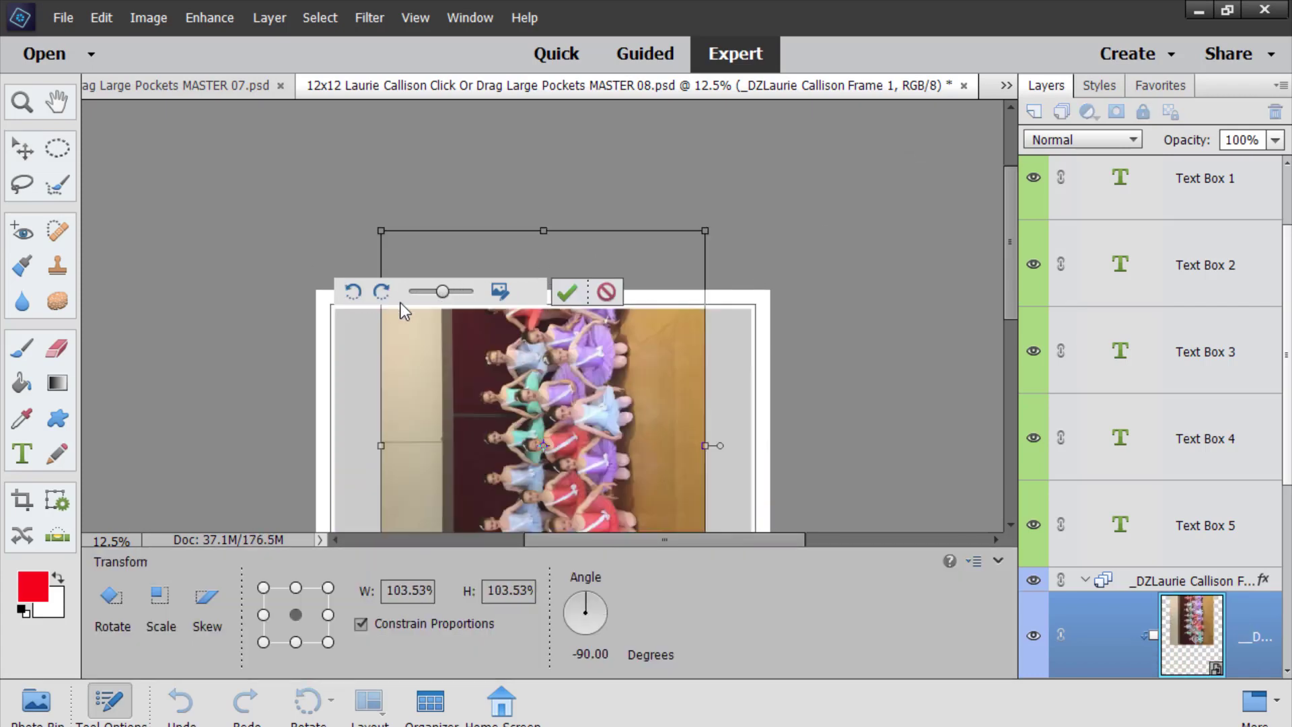
{"action": "left_click", "coordinate": [382, 293]}
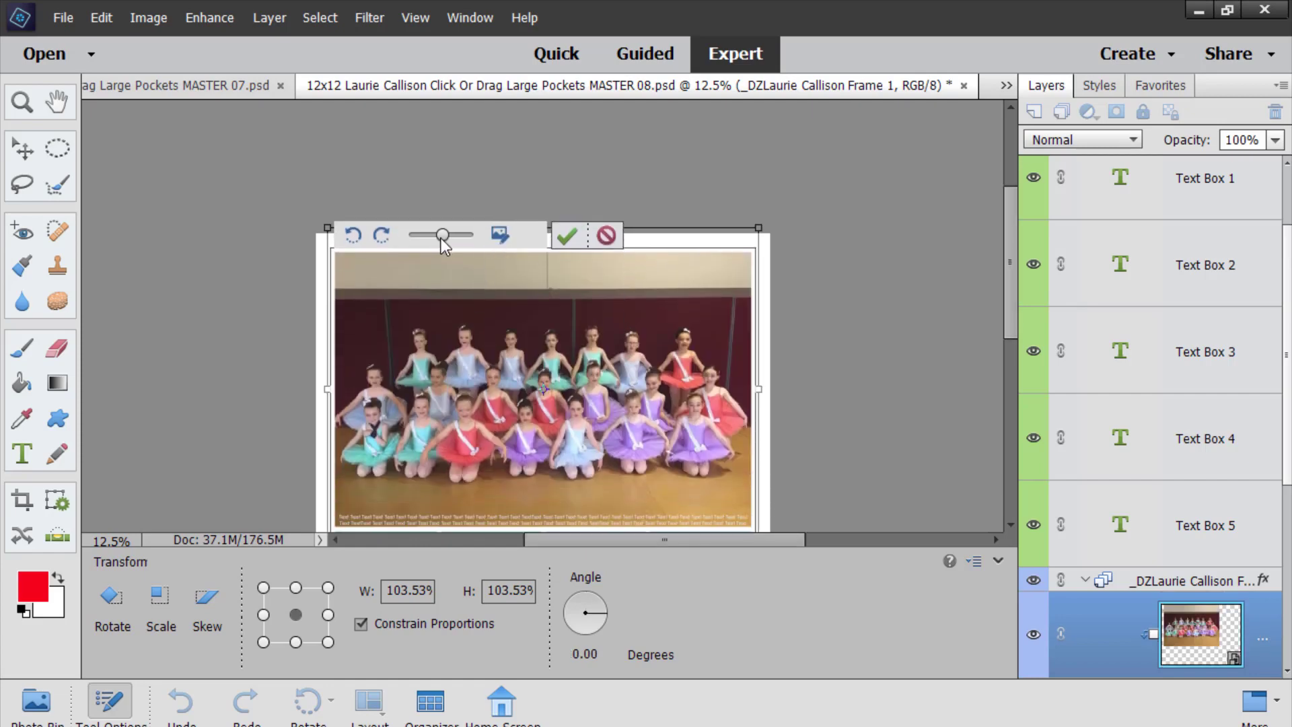
{"action": "left_click_drag", "start_coordinate": [441, 239], "coordinate": [441, 245]}
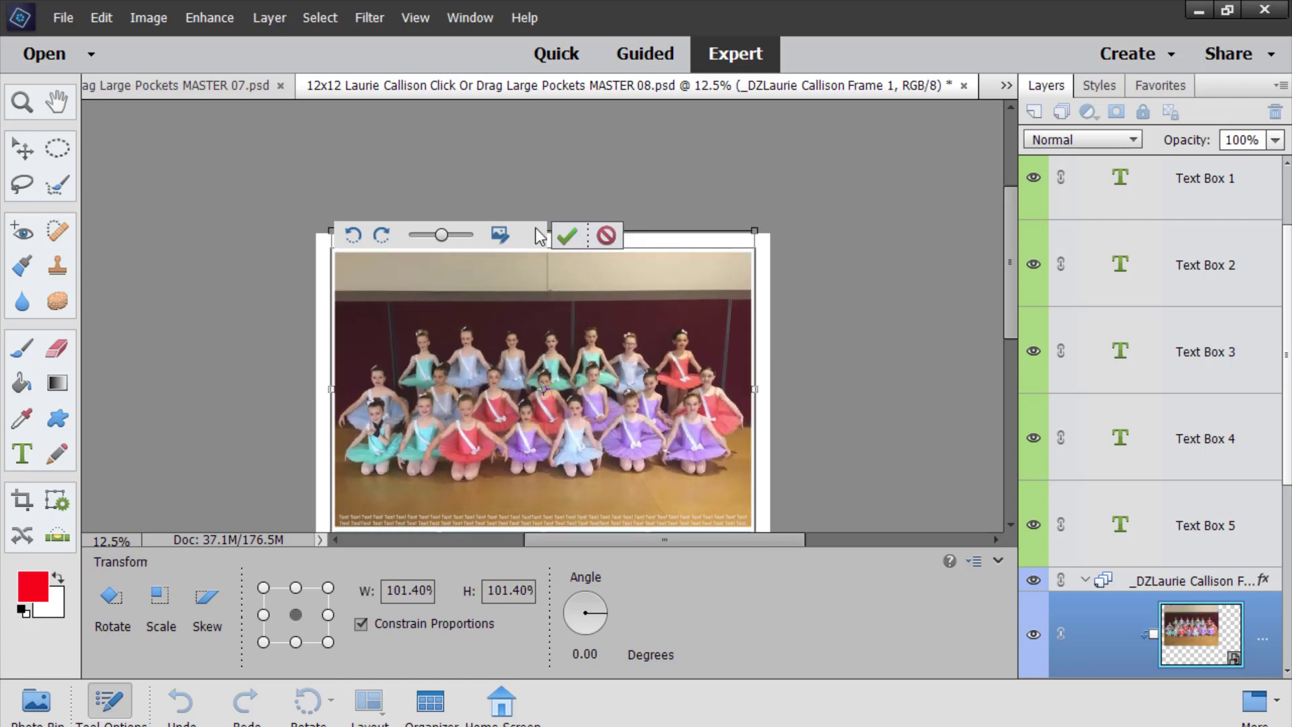
{"action": "left_click", "coordinate": [604, 240]}
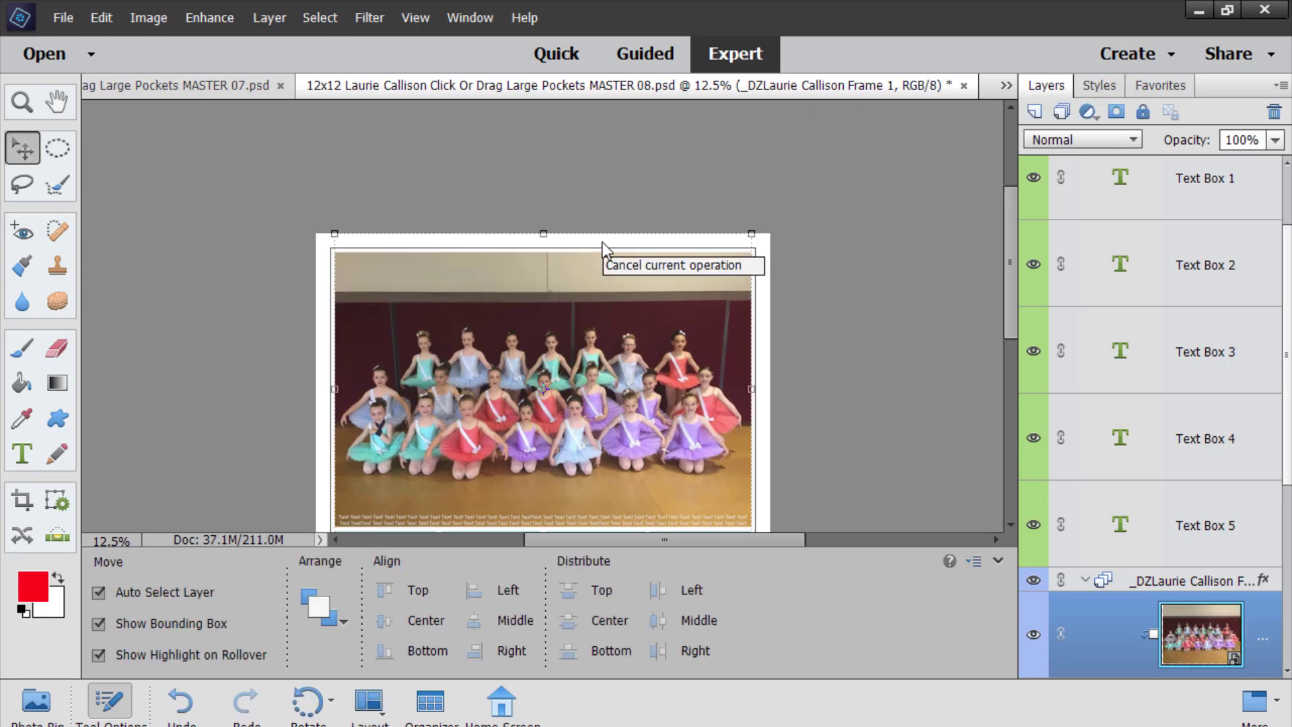
Step: Scale the group photo inside pocket 1 to about 98.6% and commit the transformation
{"action": "double_click", "coordinate": [460, 332]}
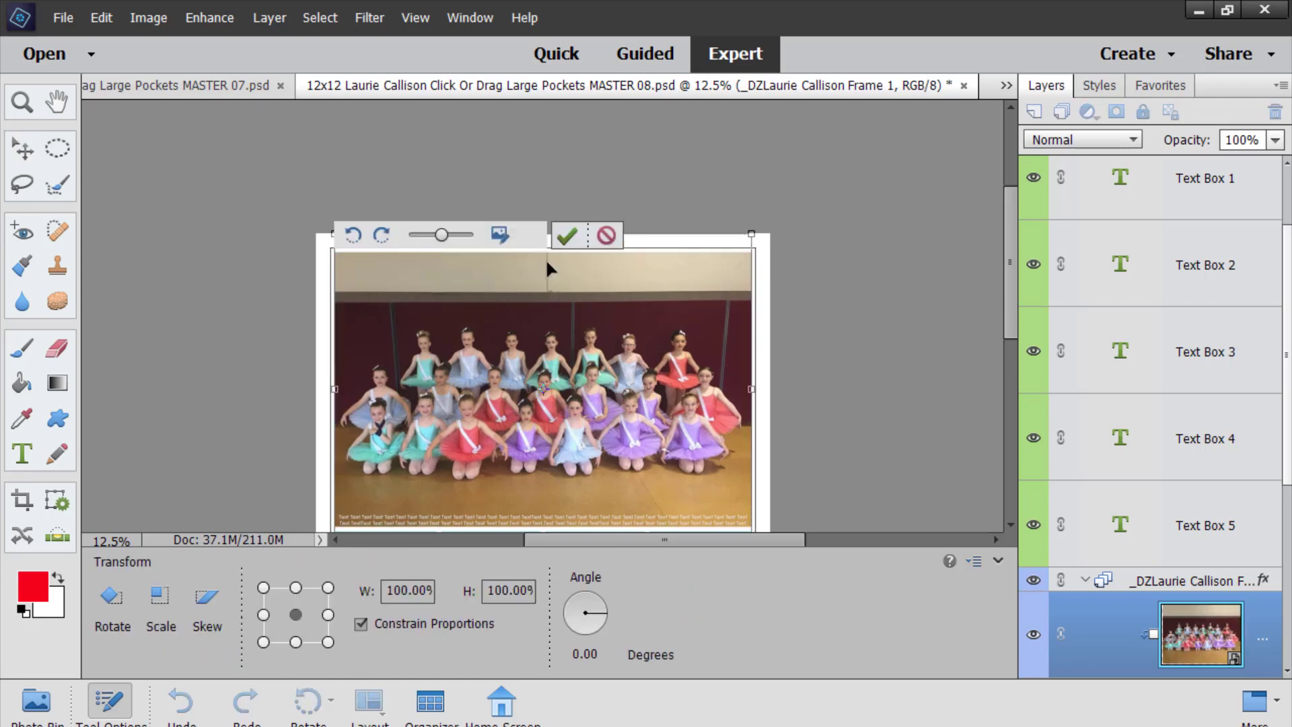
{"action": "mouse_move", "coordinate": [438, 237]}
{"action": "left_mouse_down"}
{"action": "mouse_move", "coordinate": [450, 236]}
{"action": "mouse_move", "coordinate": [441, 242]}
{"action": "left_mouse_up"}
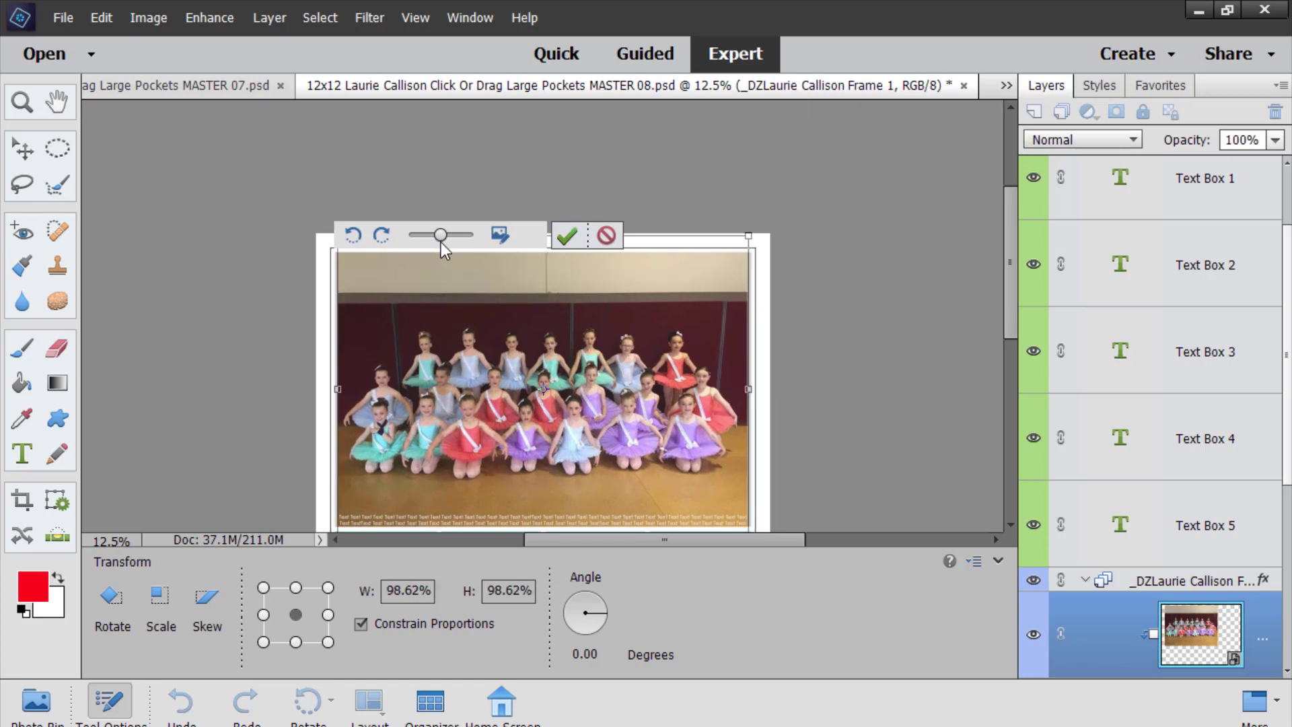
{"action": "left_click", "coordinate": [566, 236]}
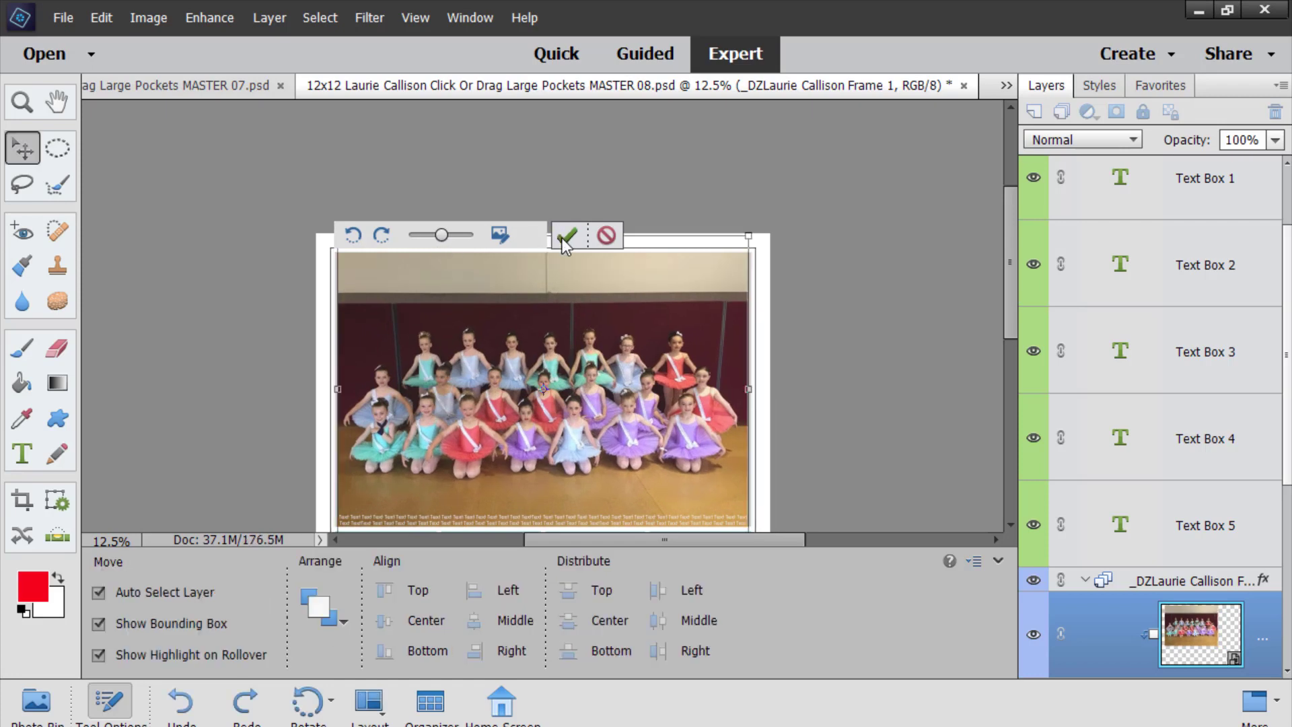
Step: Replace the placeholder in Text Box 1 at the base of the group photo with the five children's first names, separated by commas
{"action": "scroll", "coordinate": [894, 321], "scroll_direction": "down", "scroll_amount": 5}
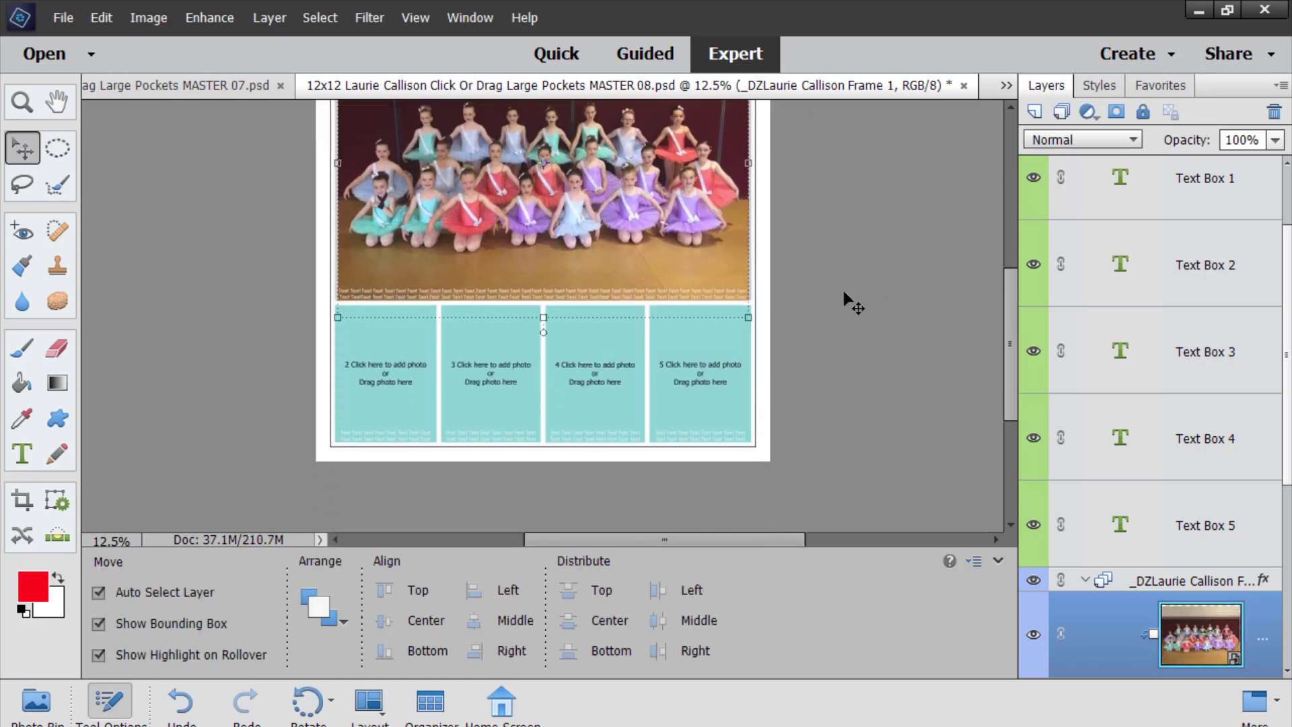
{"action": "left_click", "coordinate": [453, 289]}
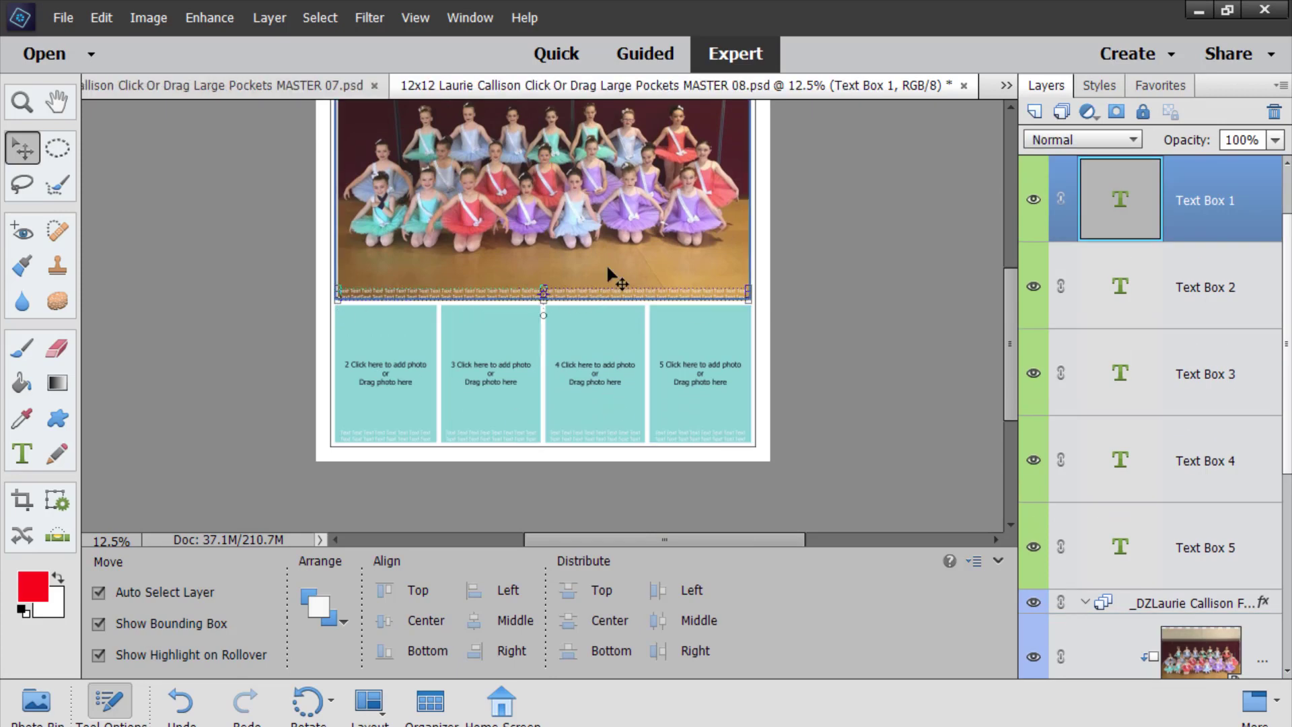
{"action": "key", "text": "ctrl+equal"}
{"action": "key", "text": "ctrl+equal"}
{"action": "key", "text": "ctrl+equal"}
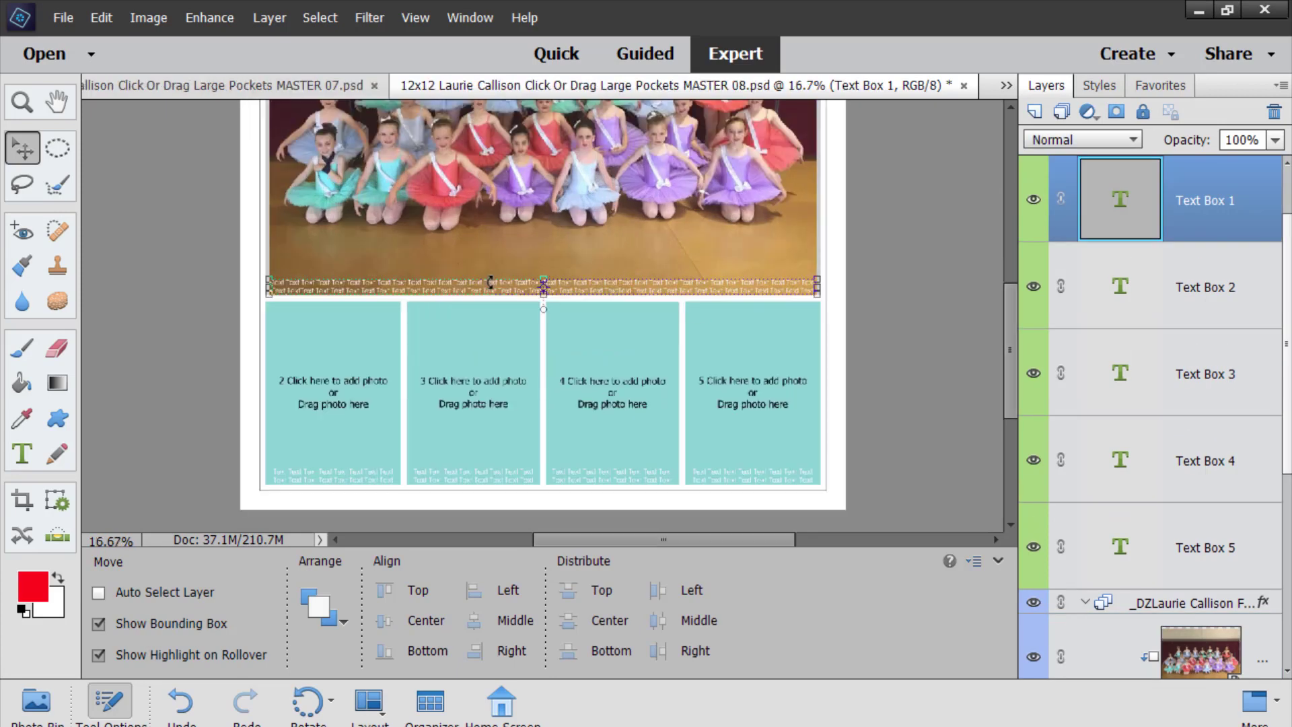
{"action": "key", "text": "ctrl+minus"}
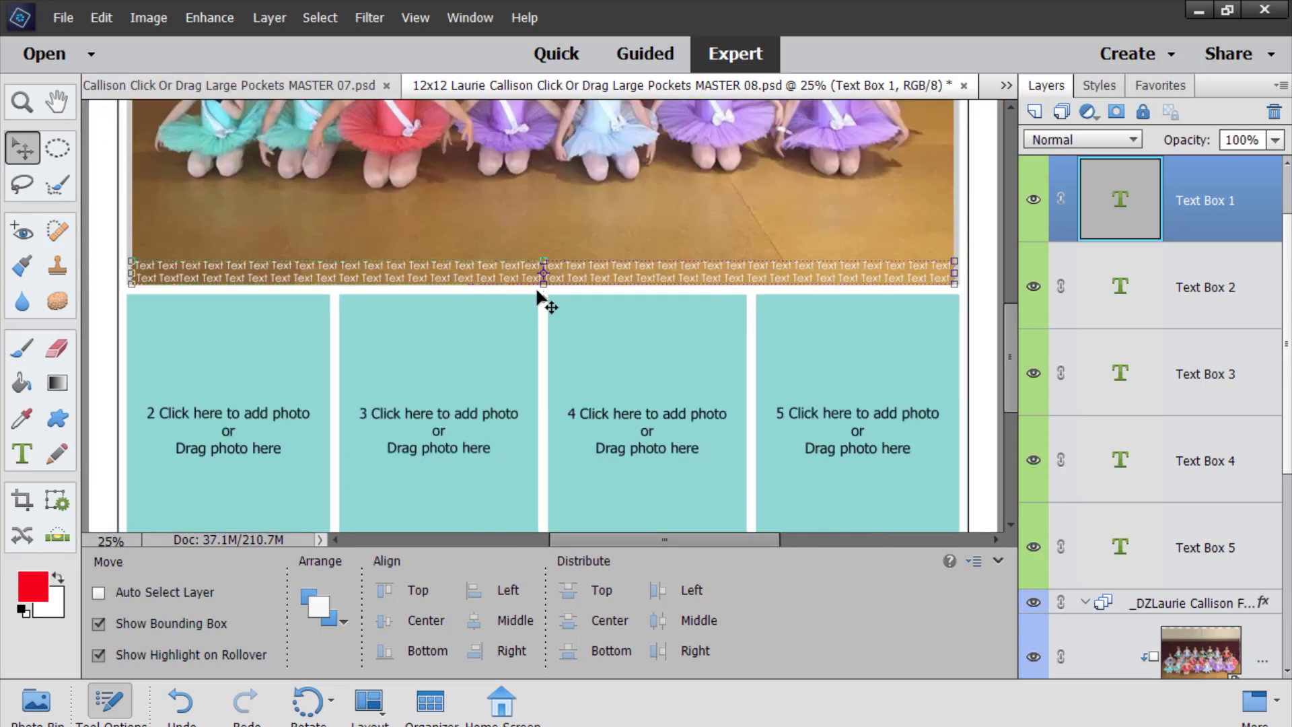
{"action": "scroll", "coordinate": [344, 259], "scroll_direction": "up", "scroll_amount": 3}
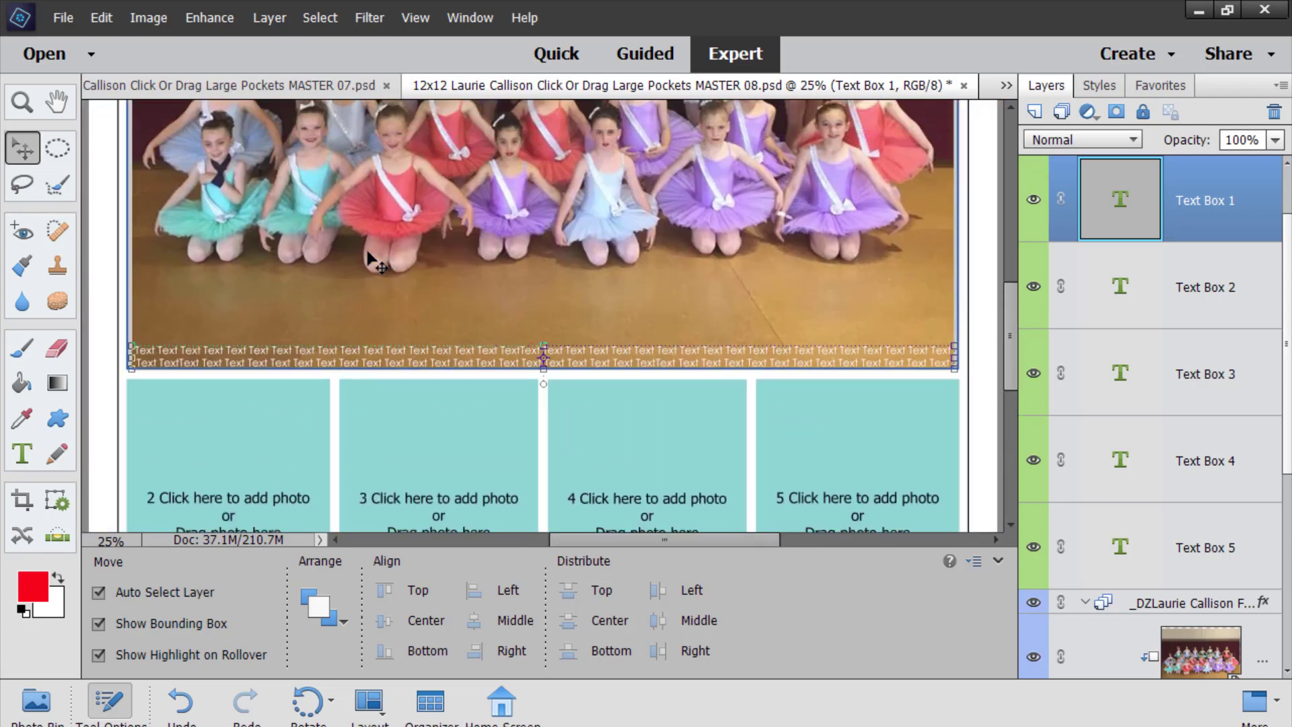
{"action": "double_click", "coordinate": [230, 356]}
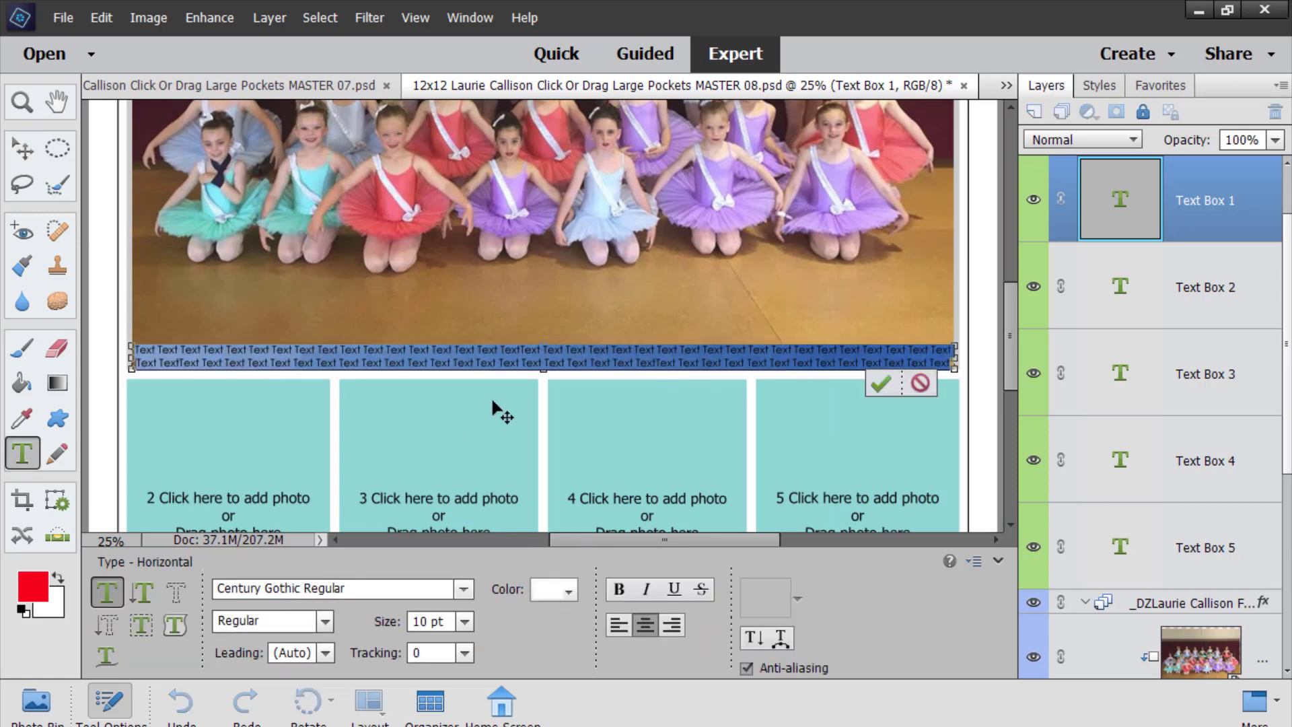
{"action": "type", "text": "Mac"}
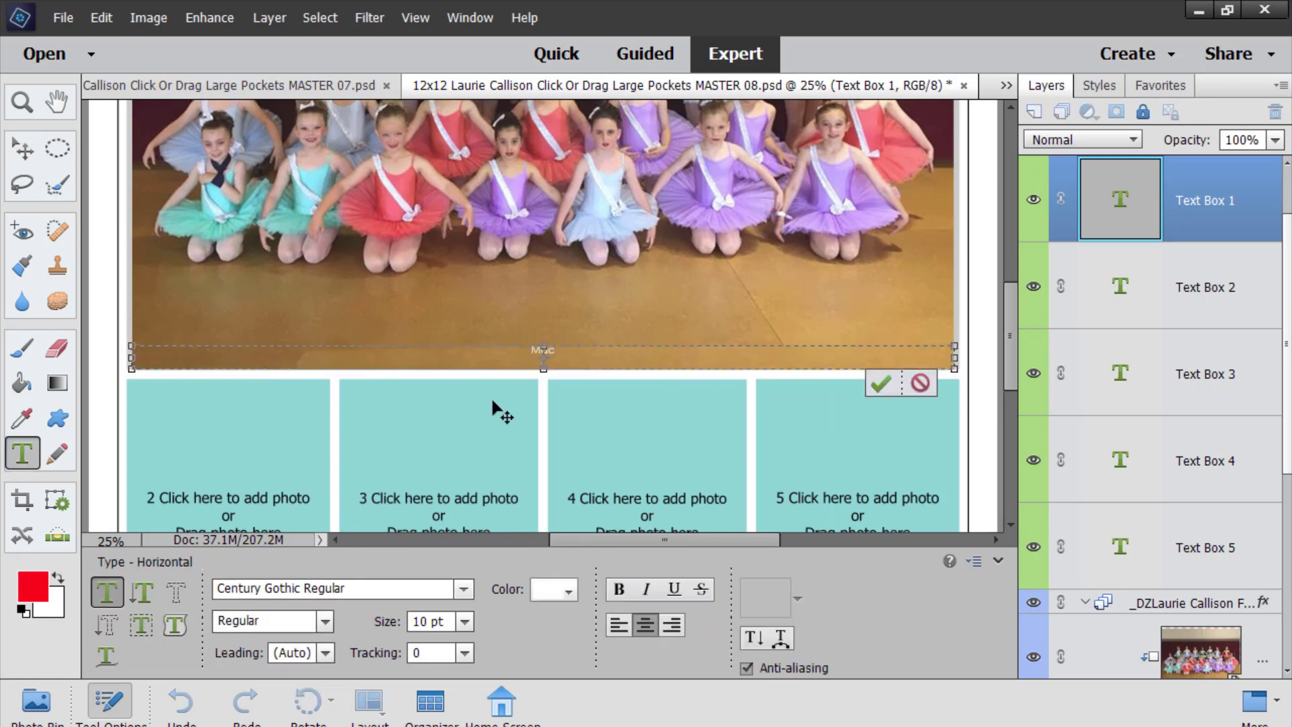
{"action": "type", "text": "ken"}
{"action": "type", "text": "zie"}
{"action": "type", "text": ", Shayle"}
{"action": "type", "text": "am,"}
{"action": "key", "text": "BackSpace"}
{"action": "key", "text": "BackSpace"}
{"action": "key", "text": "BackSpace"}
{"action": "type", "text": "a, Scarlett, Scarle"}
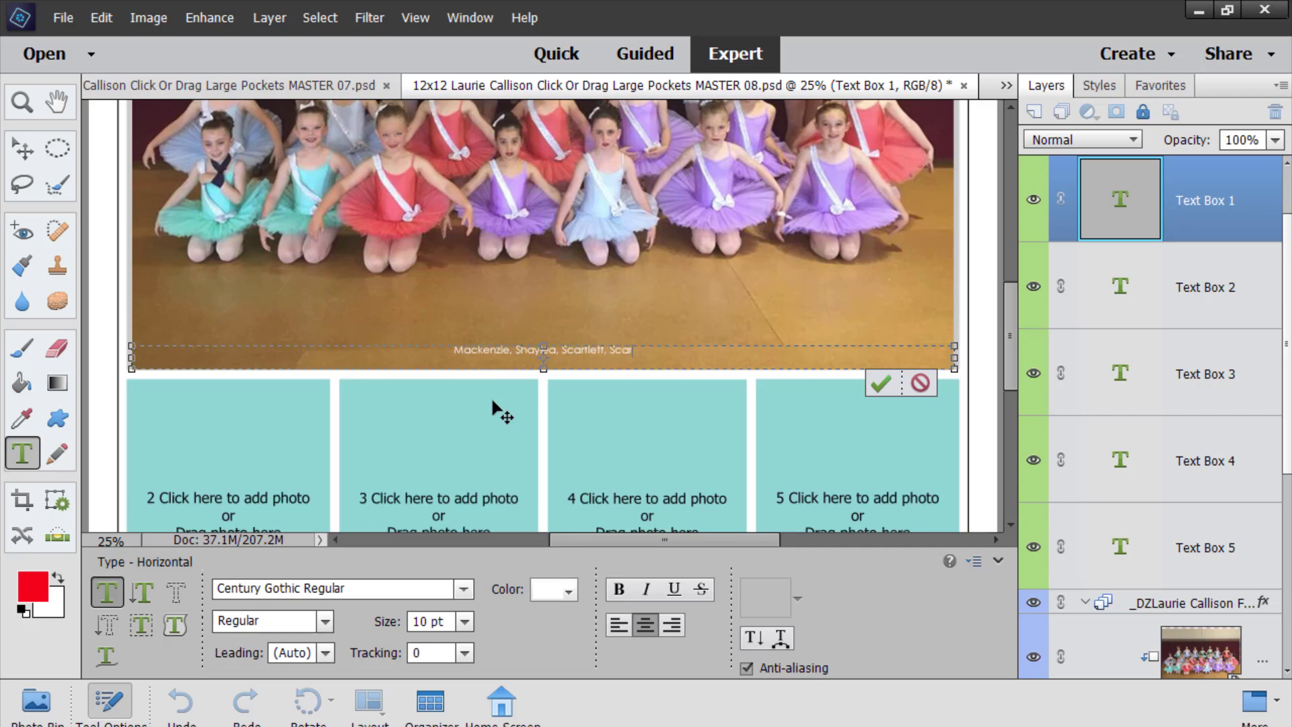
{"action": "type", "text": "tt,"}
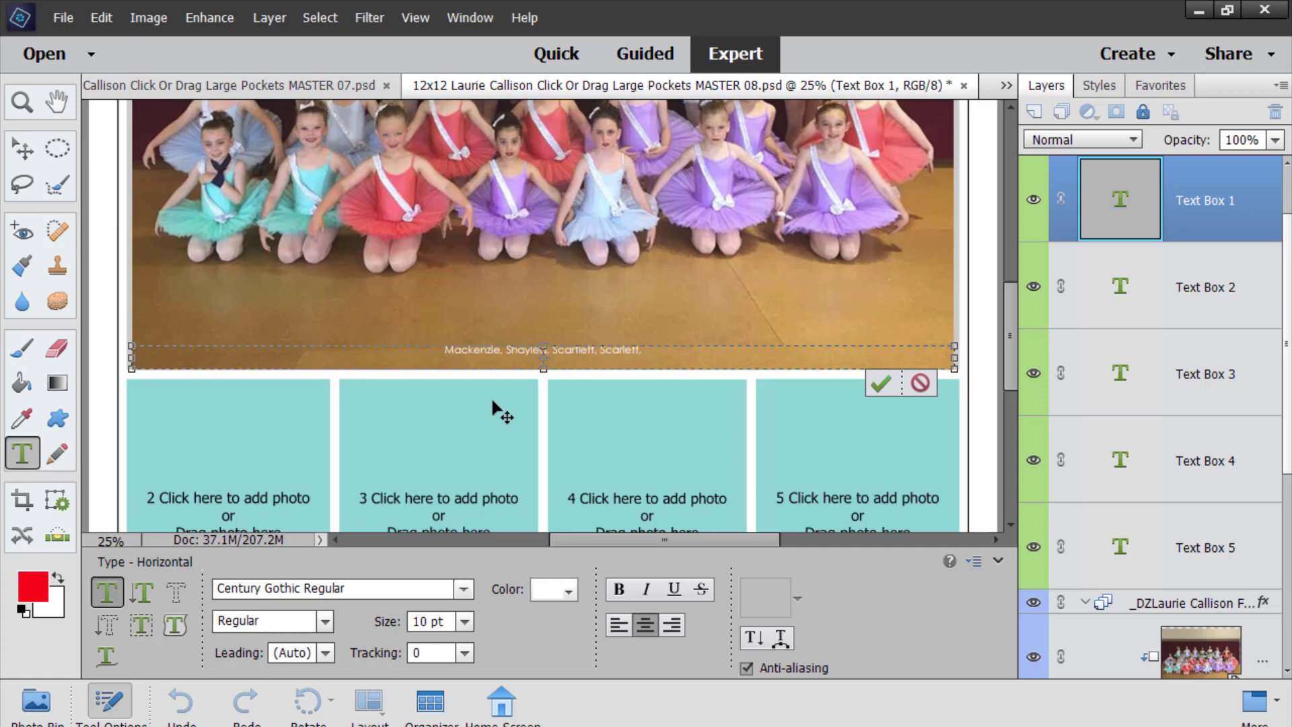
{"action": "type", "text": " K"}
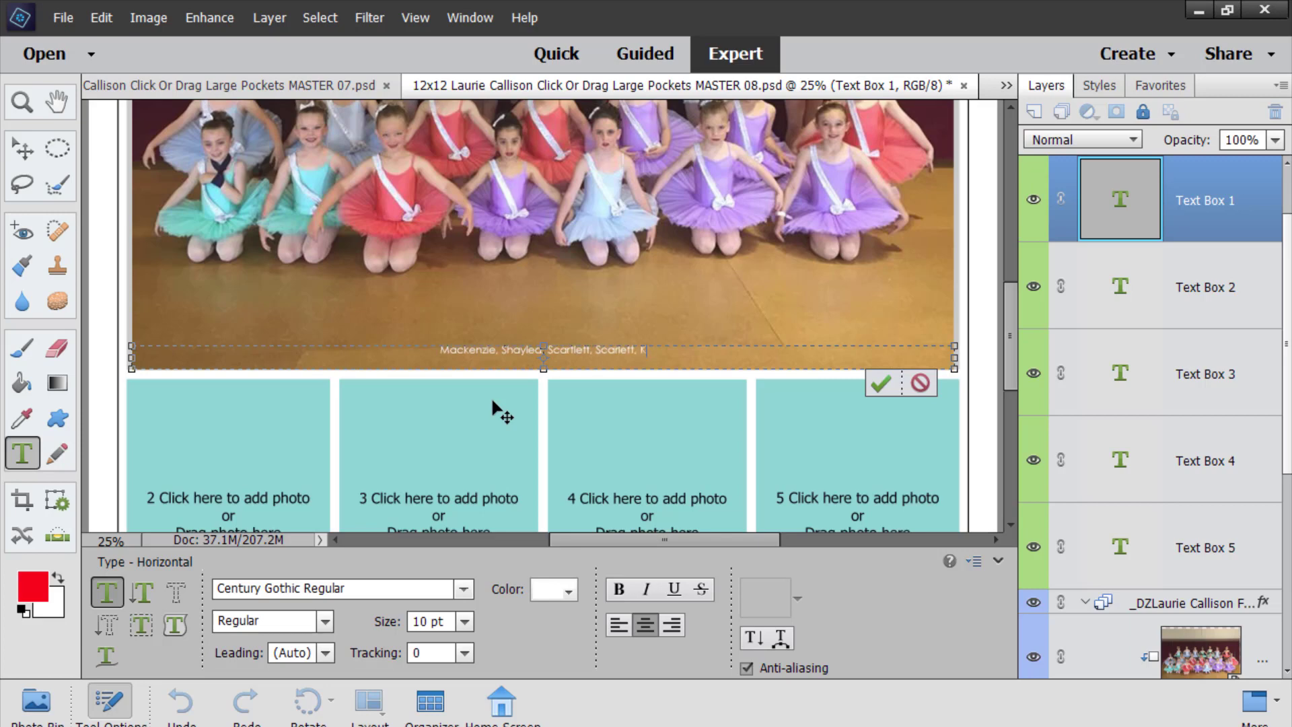
{"action": "type", "text": "ate"}
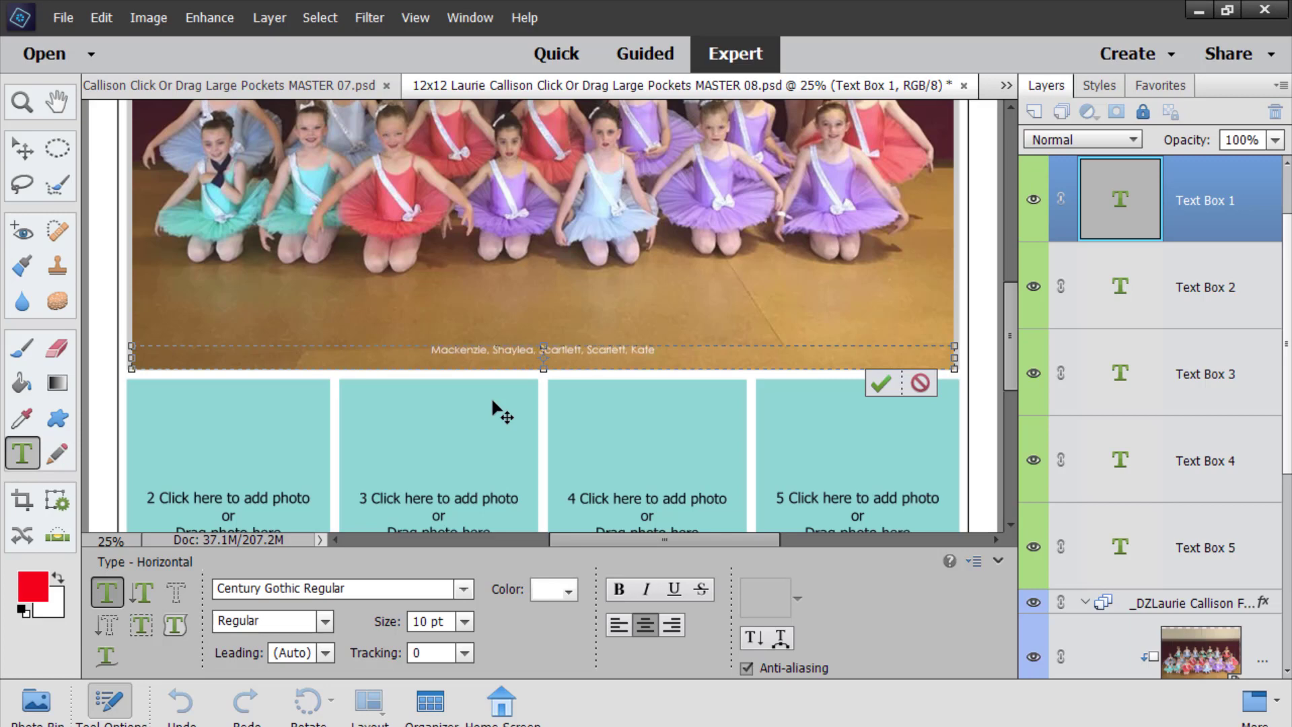
Step: Add a line with two more children's first names above the existing names in Text Box 1 and commit the text
{"action": "key", "text": "Return"}
{"action": "scroll", "coordinate": [629, 349], "scroll_direction": "up", "scroll_amount": 3}
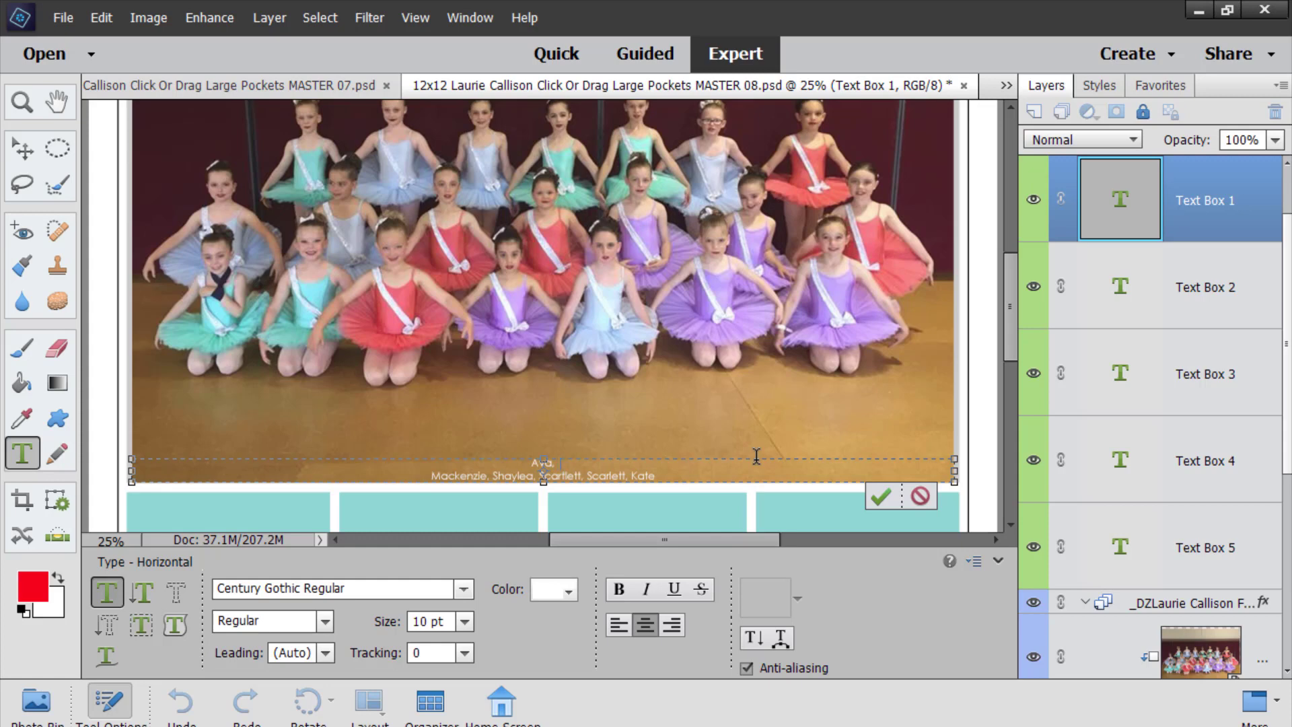
{"action": "scroll", "coordinate": [721, 370], "scroll_direction": "up", "scroll_amount": 1}
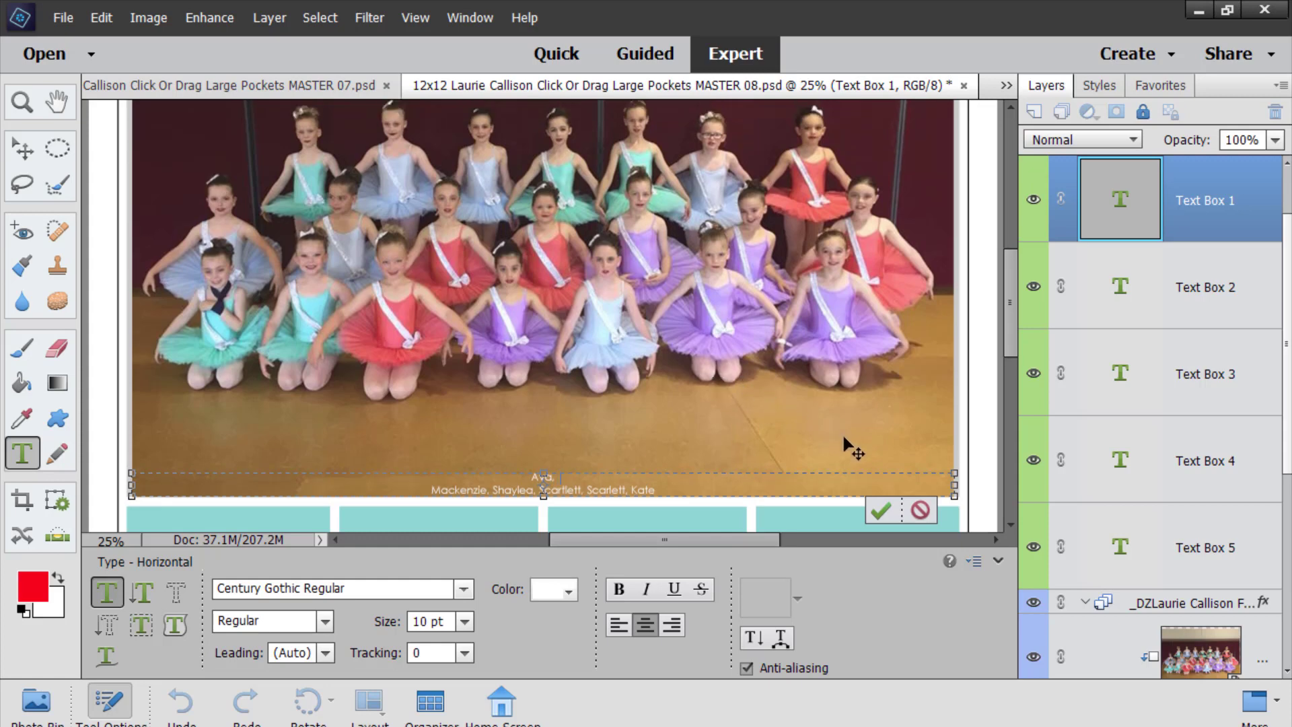
{"action": "type", "text": "mily"}
{"action": "left_click", "coordinate": [881, 511]}
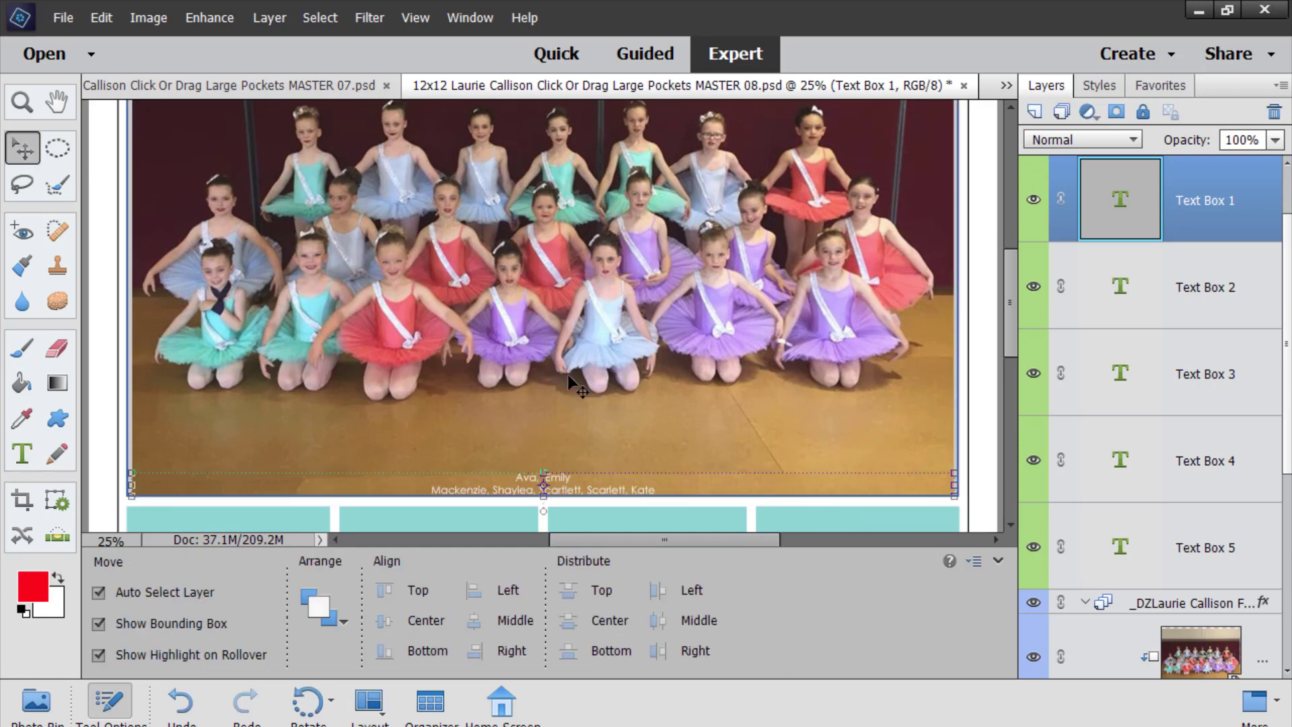
Step: Open the solo photo 20181125_0042.JPG from the 2018 Ballet album as its own document in Quick edit mode
{"action": "scroll", "coordinate": [585, 372], "scroll_direction": "down", "scroll_amount": 10}
{"action": "scroll", "coordinate": [576, 374], "scroll_direction": "down", "scroll_amount": 6}
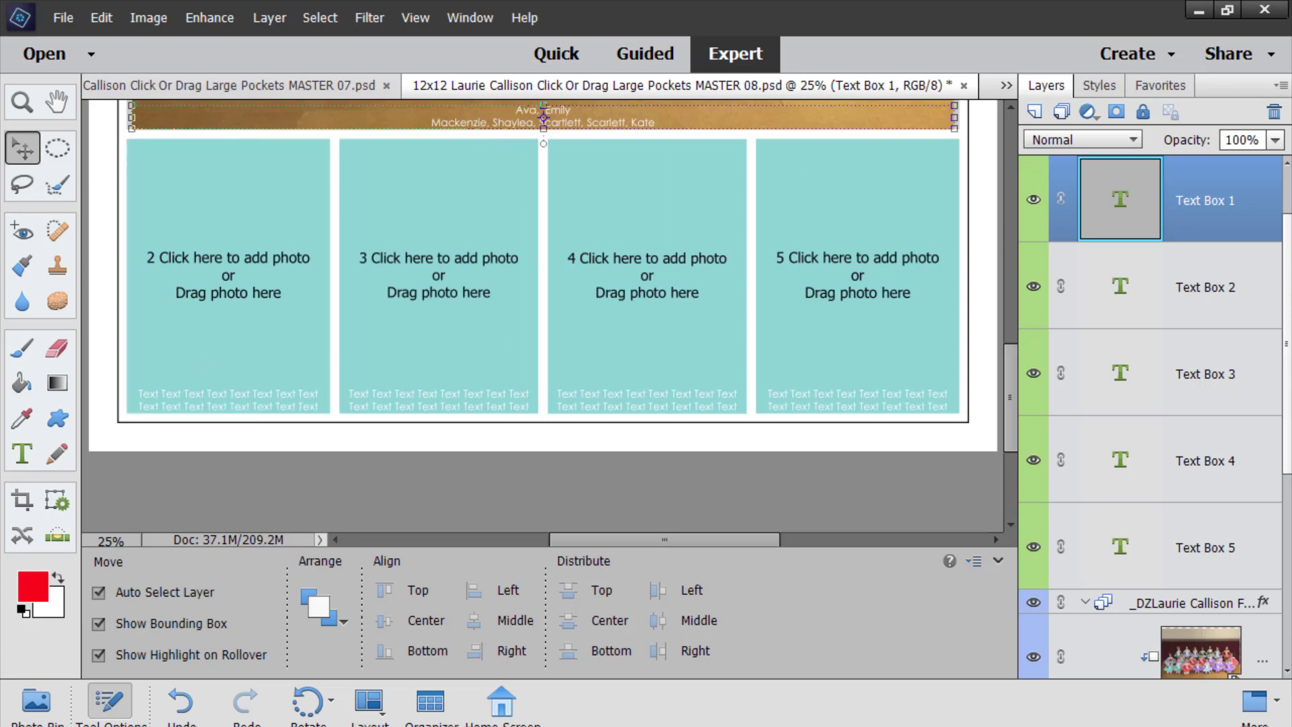
{"action": "left_click", "coordinate": [33, 701]}
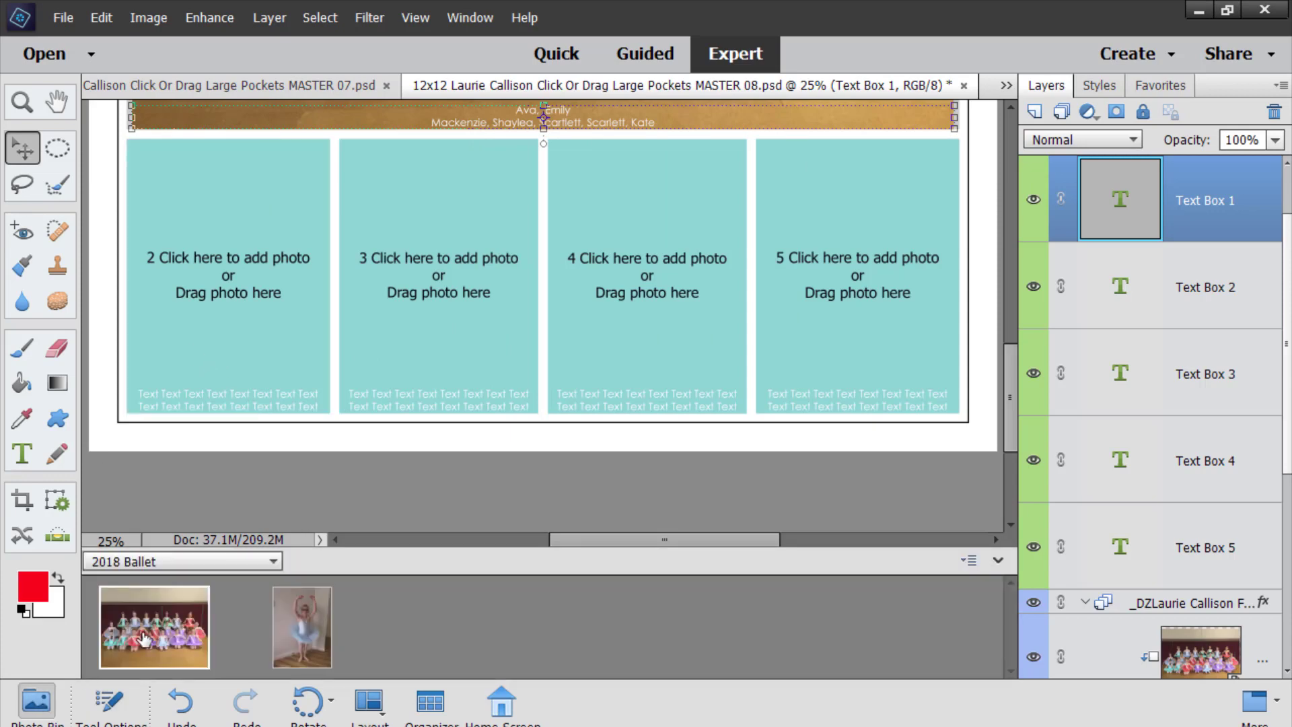
{"action": "double_click", "coordinate": [307, 640]}
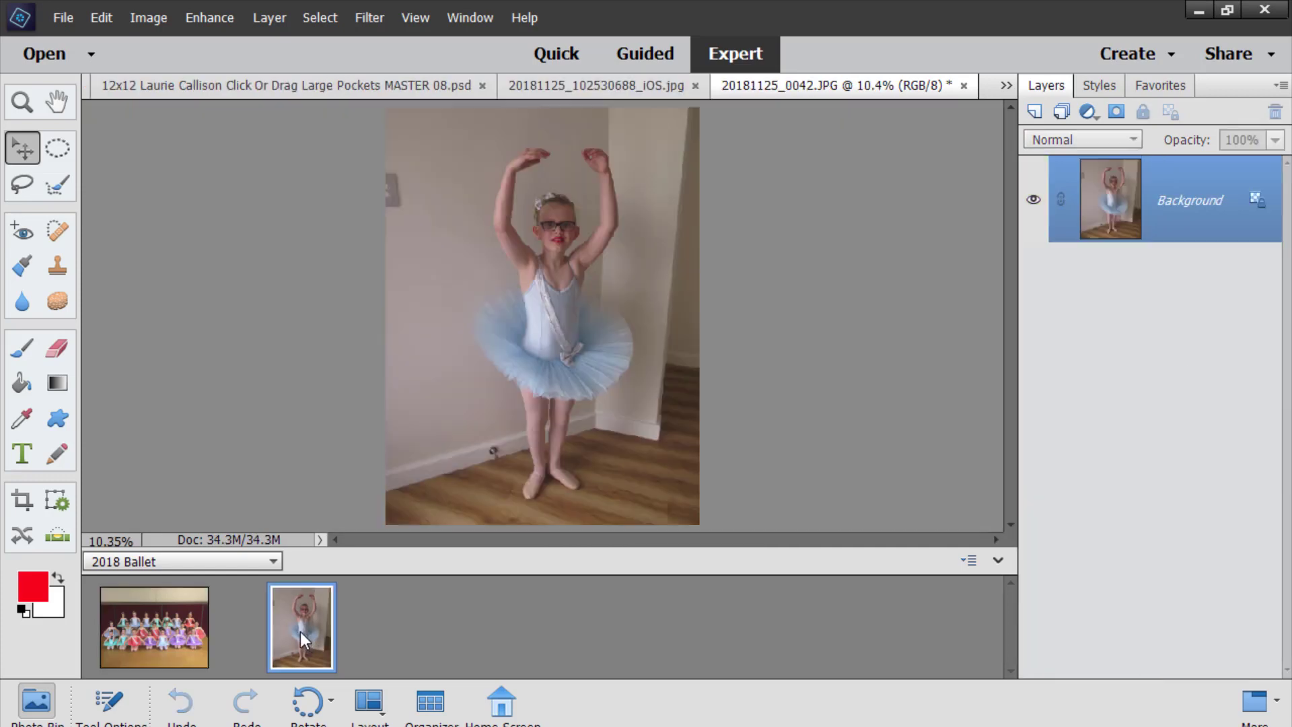
{"action": "left_click", "coordinate": [584, 55]}
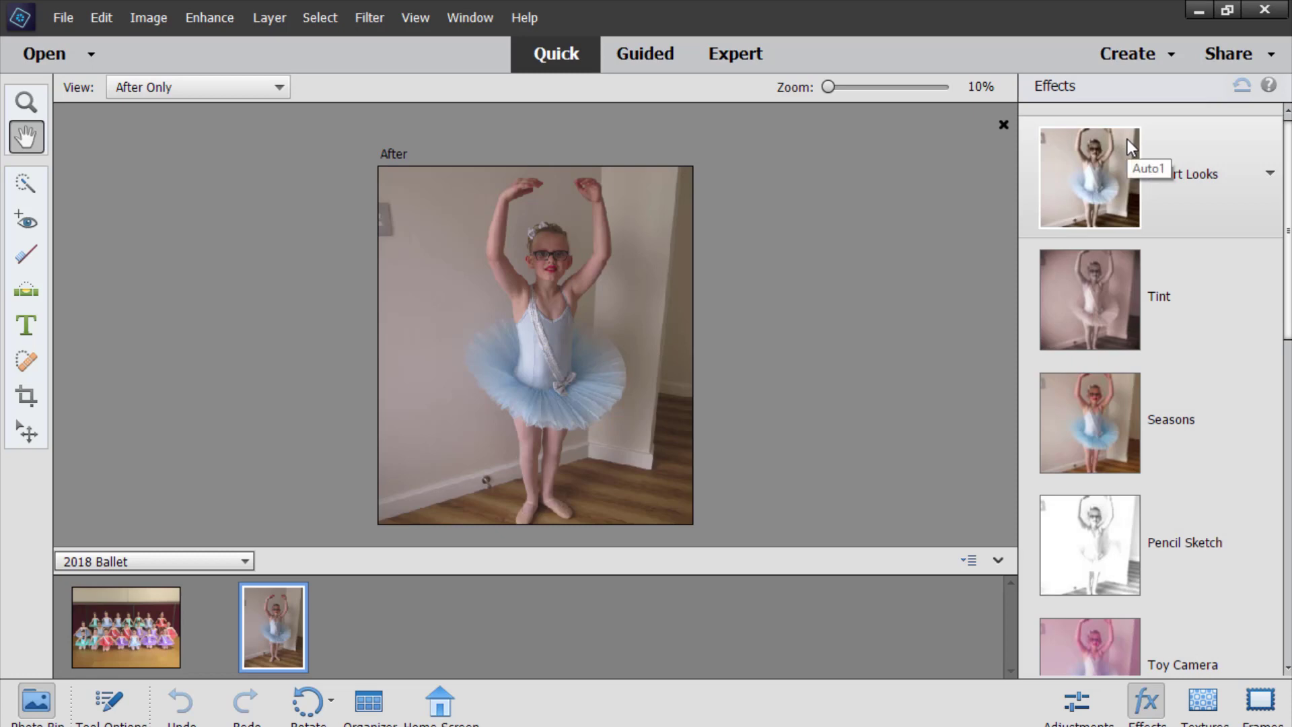
Step: Try the Smart Looks and Light Leak effects on the solo photo and reset the image
{"action": "left_click", "coordinate": [1128, 139]}
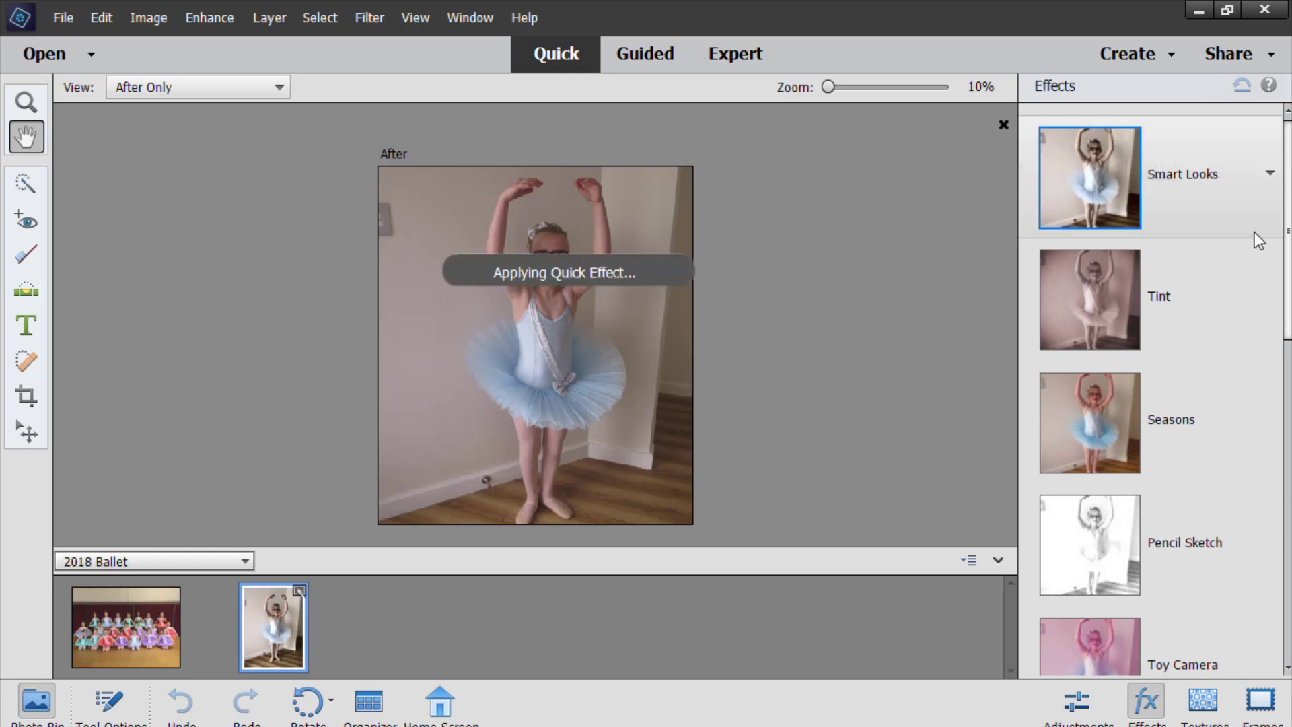
{"action": "left_click", "coordinate": [1089, 304]}
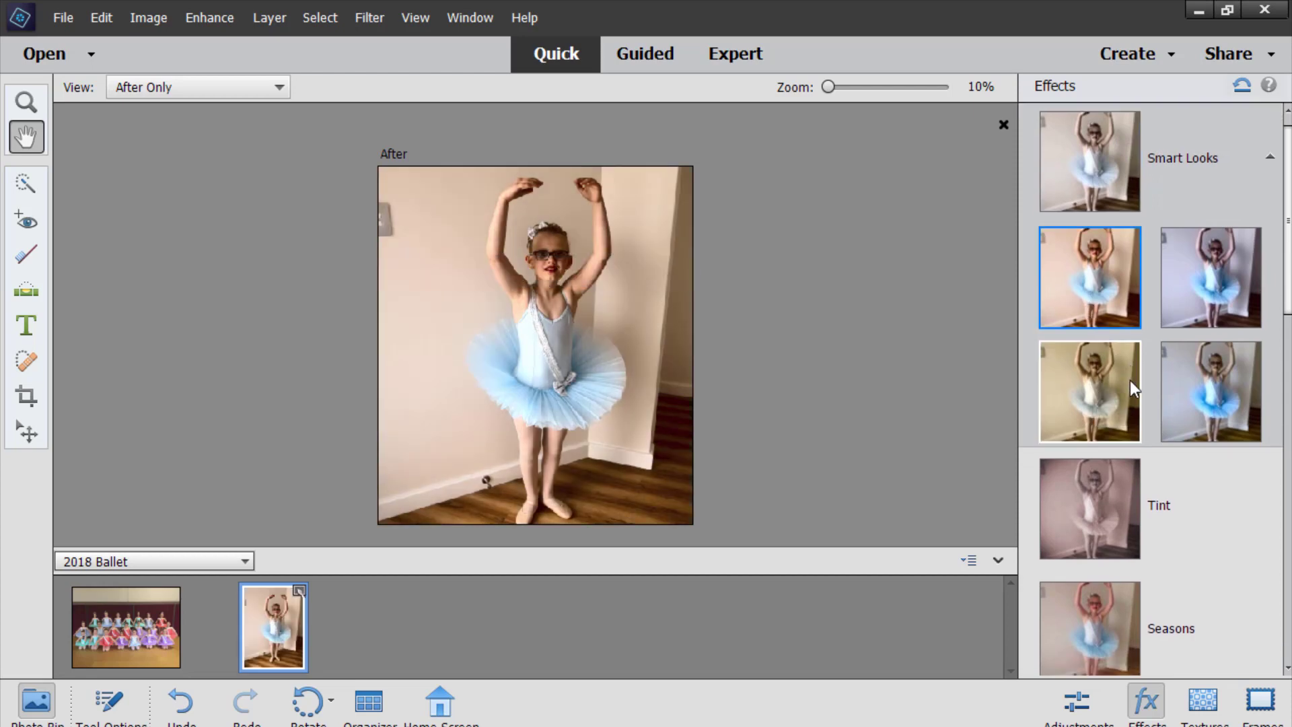
{"action": "scroll", "coordinate": [1133, 369], "scroll_direction": "down", "scroll_amount": 10}
{"action": "scroll", "coordinate": [1135, 370], "scroll_direction": "down", "scroll_amount": 5}
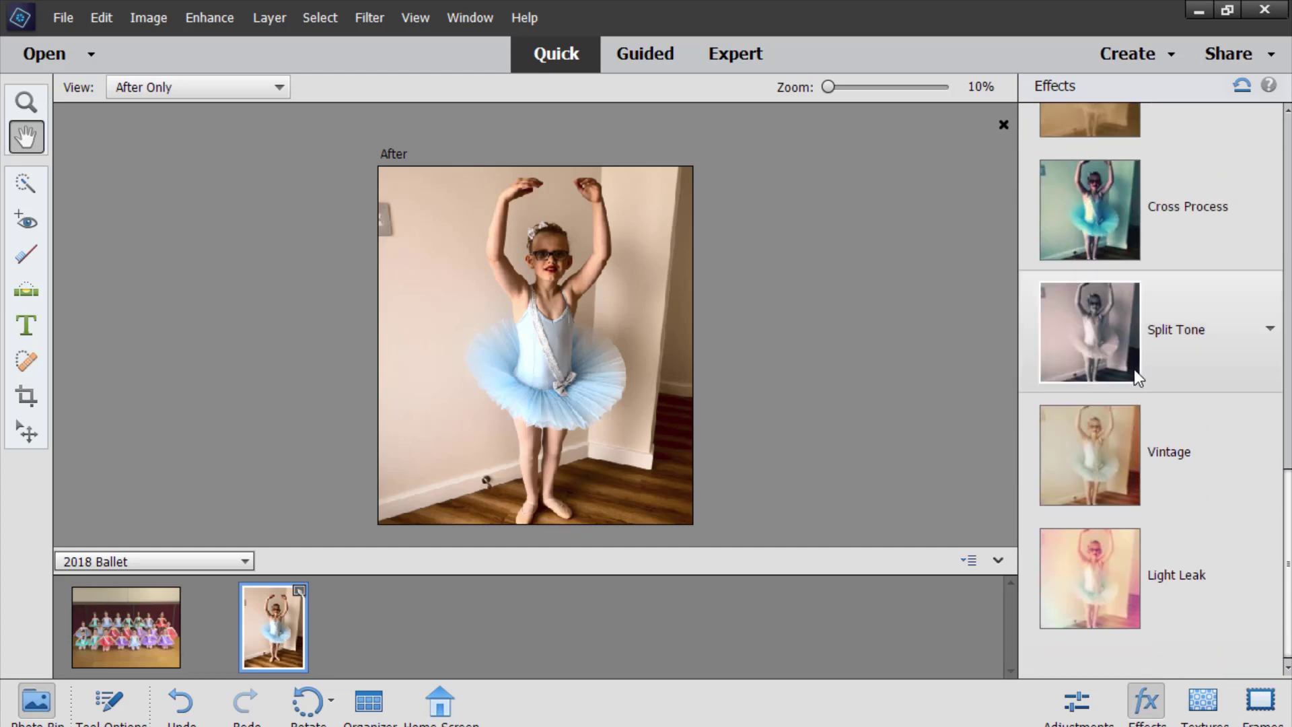
{"action": "left_click", "coordinate": [1089, 583]}
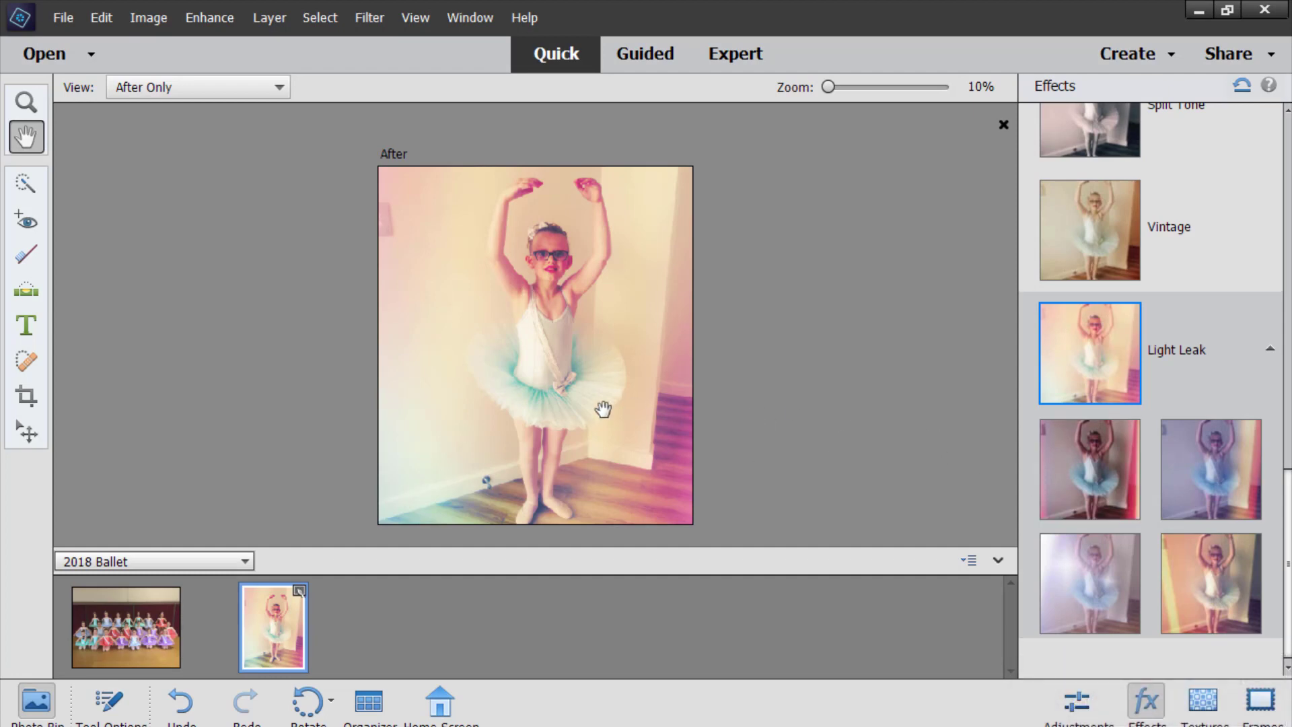
{"action": "left_click", "coordinate": [1059, 596]}
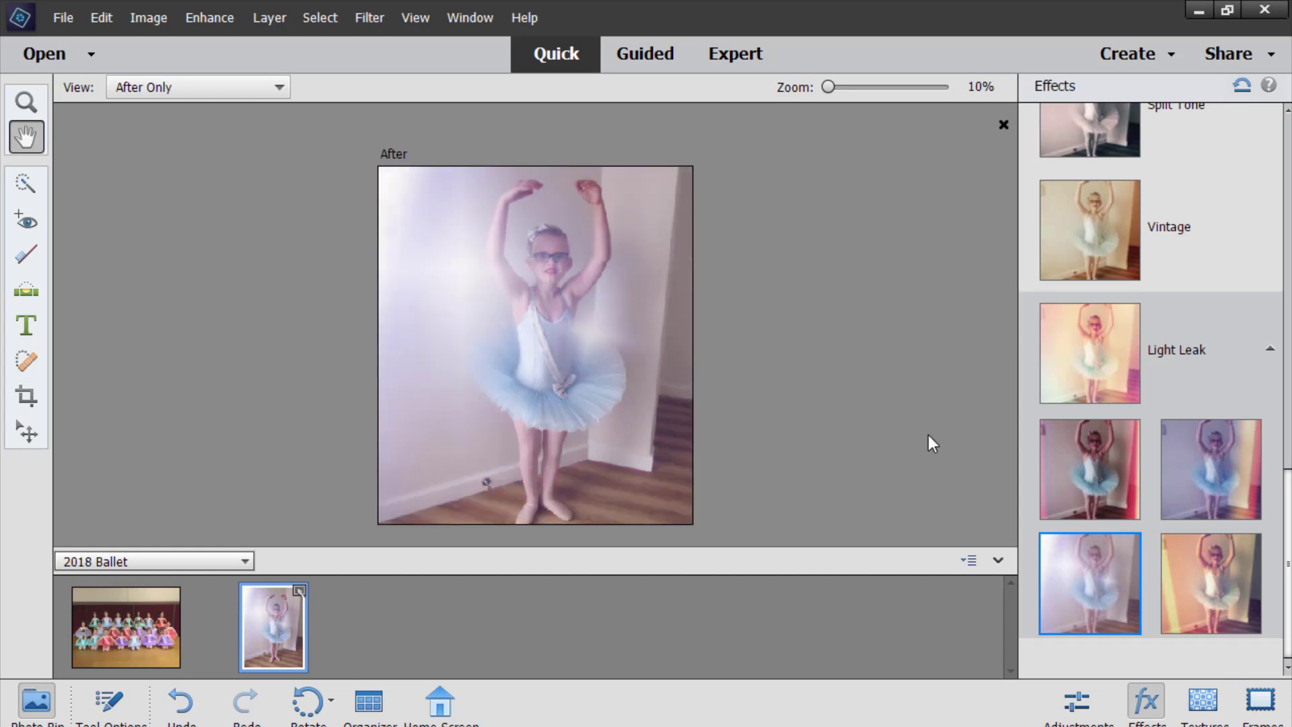
{"action": "left_click", "coordinate": [1258, 356]}
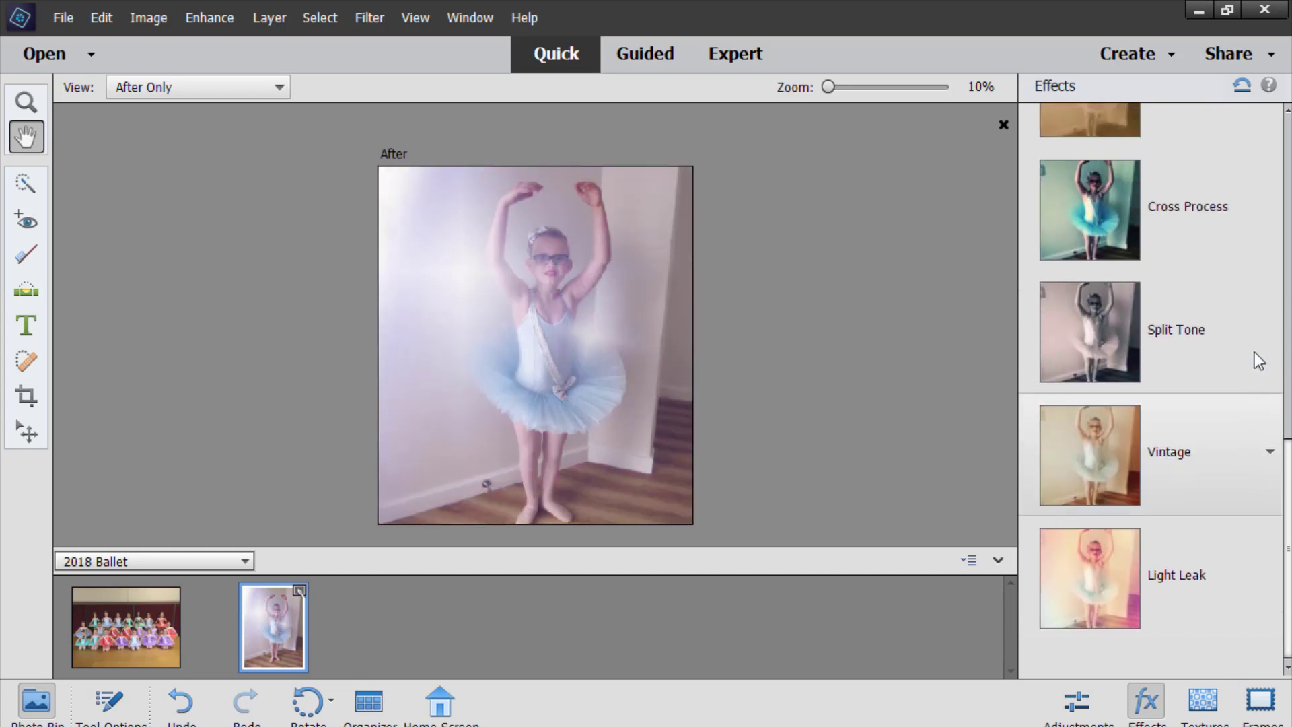
{"action": "left_click", "coordinate": [1079, 703]}
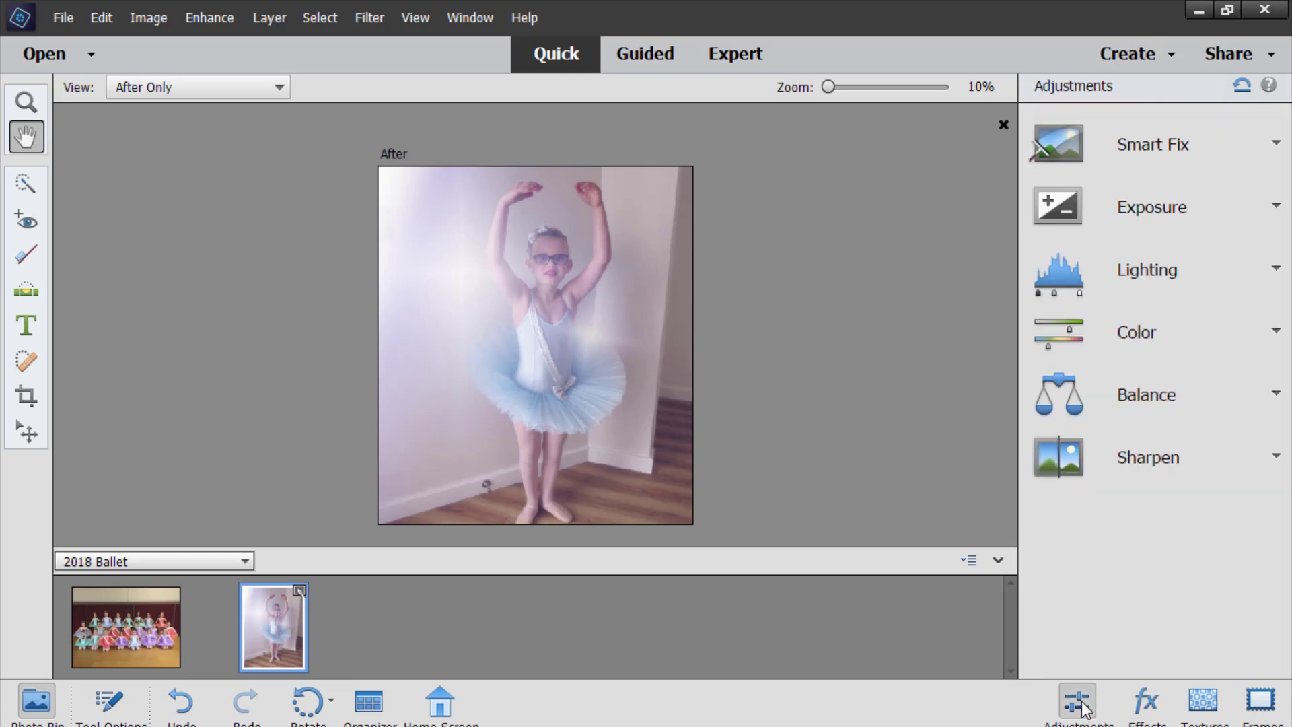
{"action": "left_click", "coordinate": [1240, 88]}
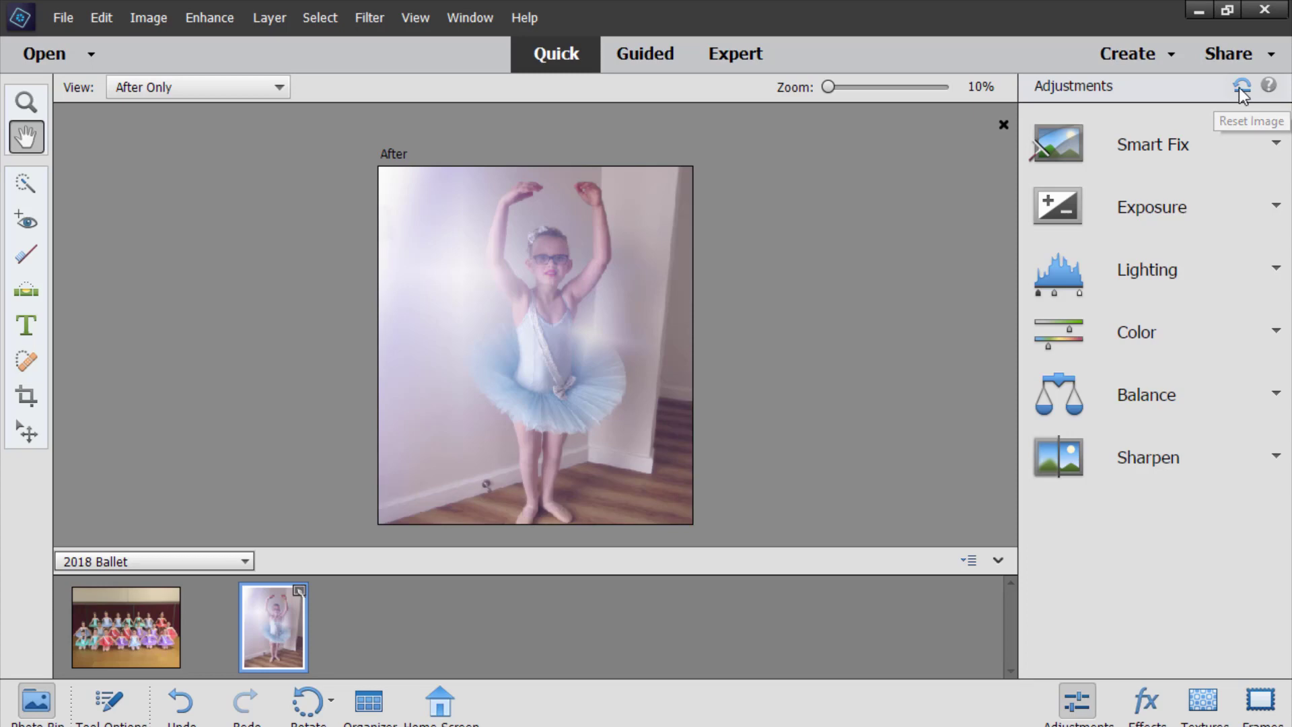
Step: Apply the automatic Smart Fix adjustment to the solo photo and return to Expert mode
{"action": "left_click", "coordinate": [1140, 152]}
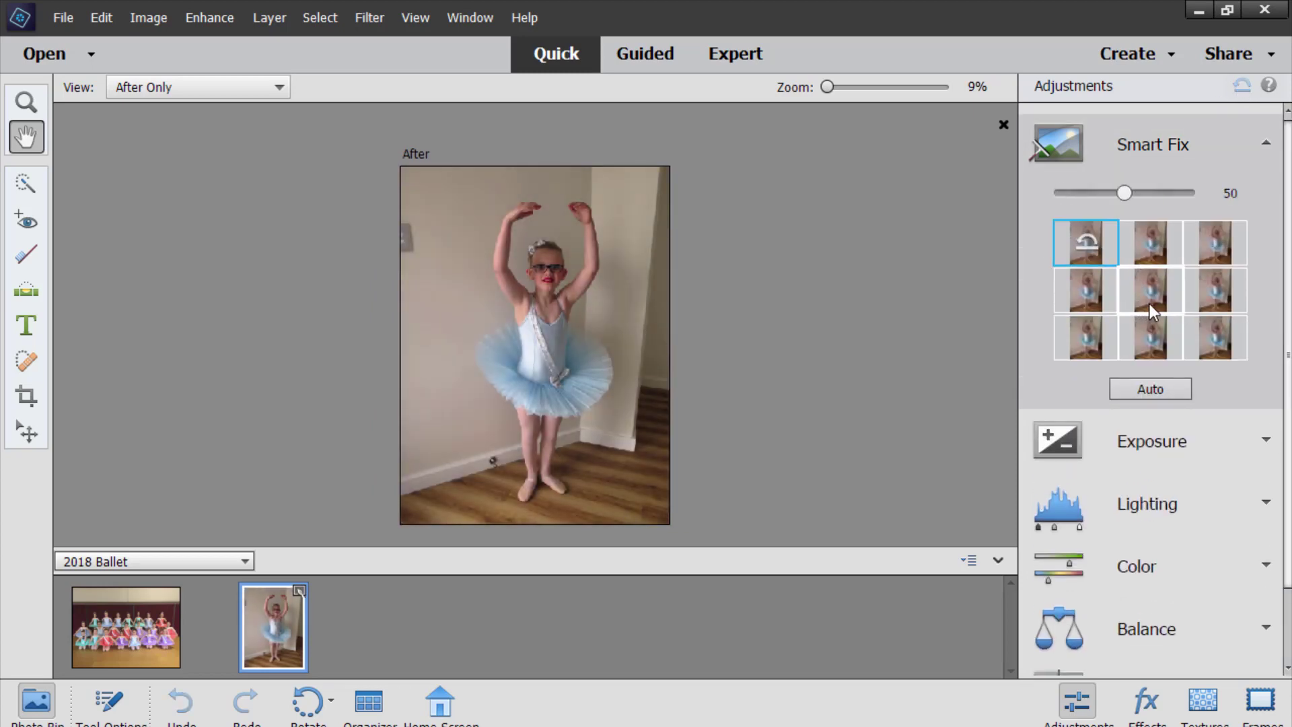
{"action": "left_click", "coordinate": [1149, 390]}
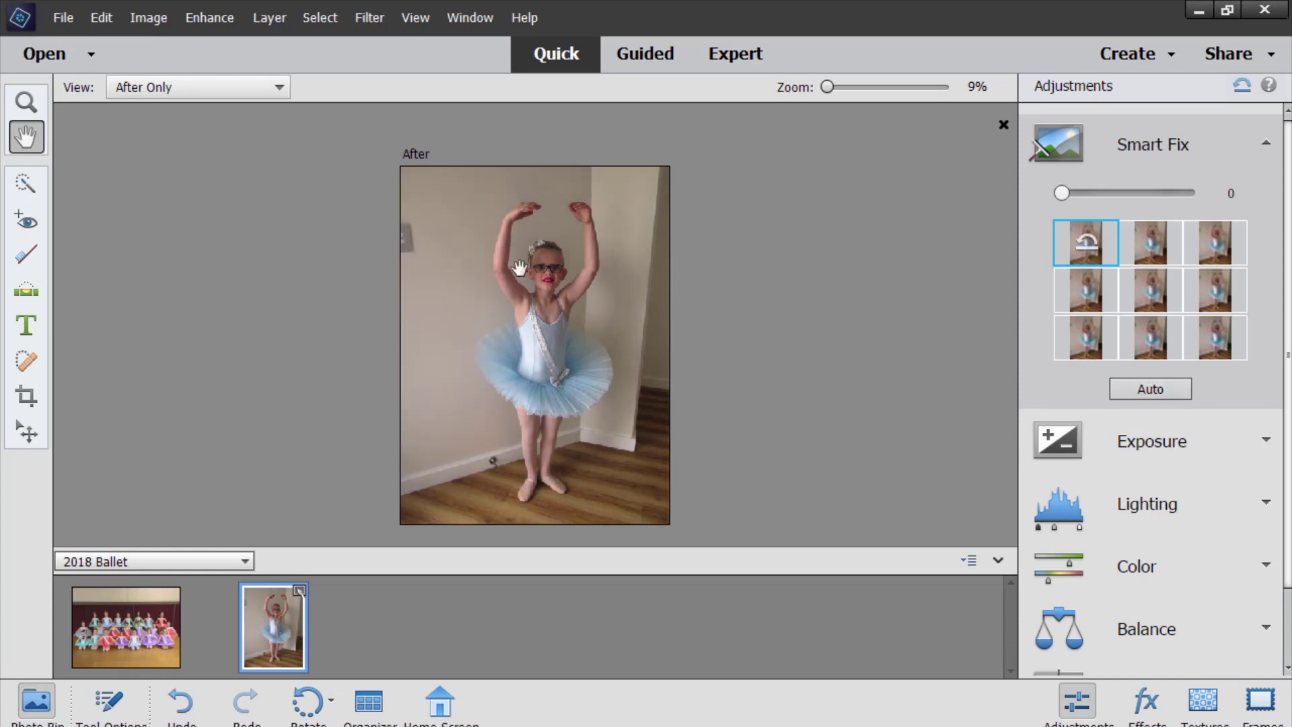
{"action": "left_click", "coordinate": [721, 62]}
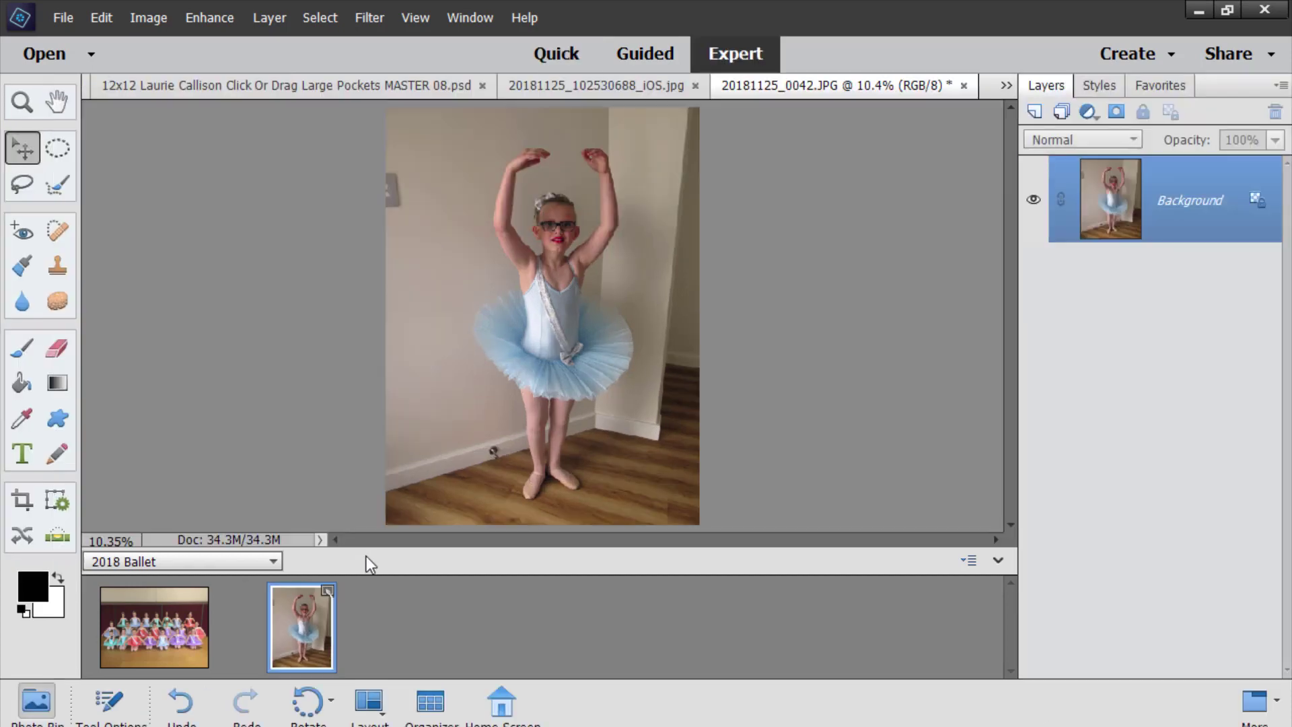
Step: Place the solo photo 20181125_0042.JPG into pocket 2 of the Large Pockets MASTER 08 template and deselect it
{"action": "left_click", "coordinate": [382, 86]}
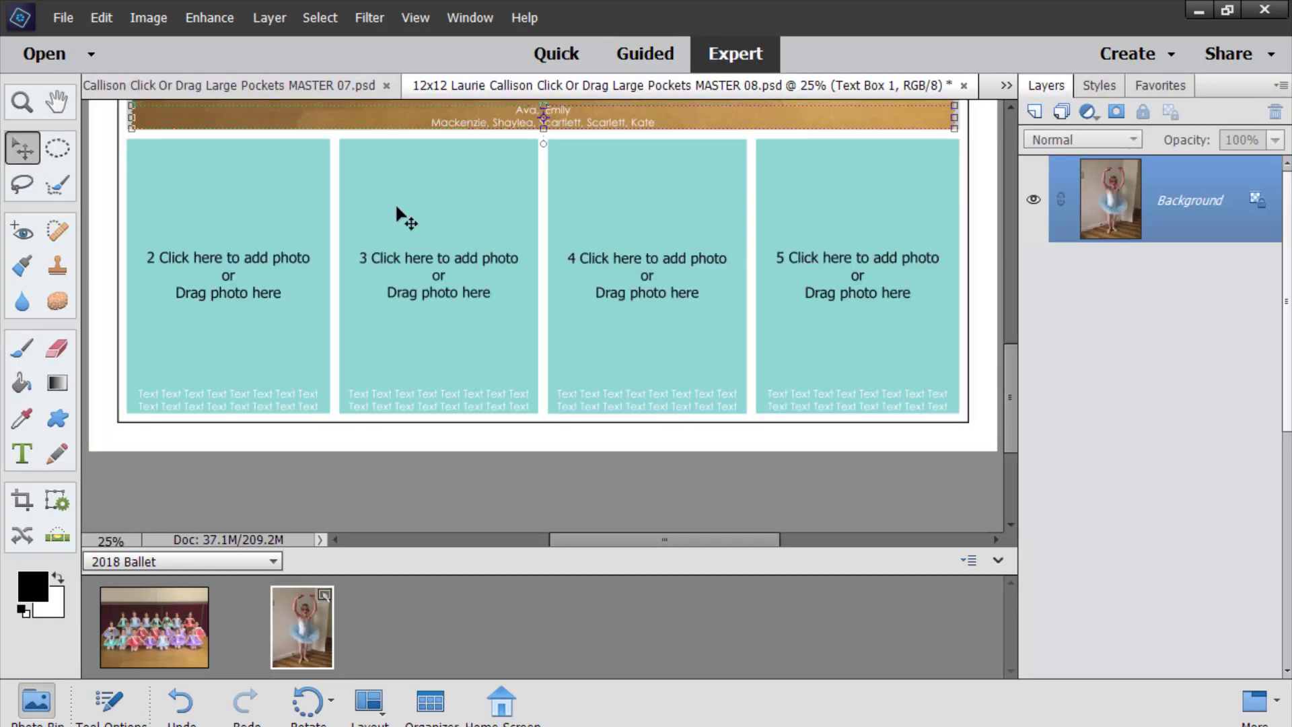
{"action": "key", "text": "ctrl+minus"}
{"action": "key", "text": "ctrl+minus"}
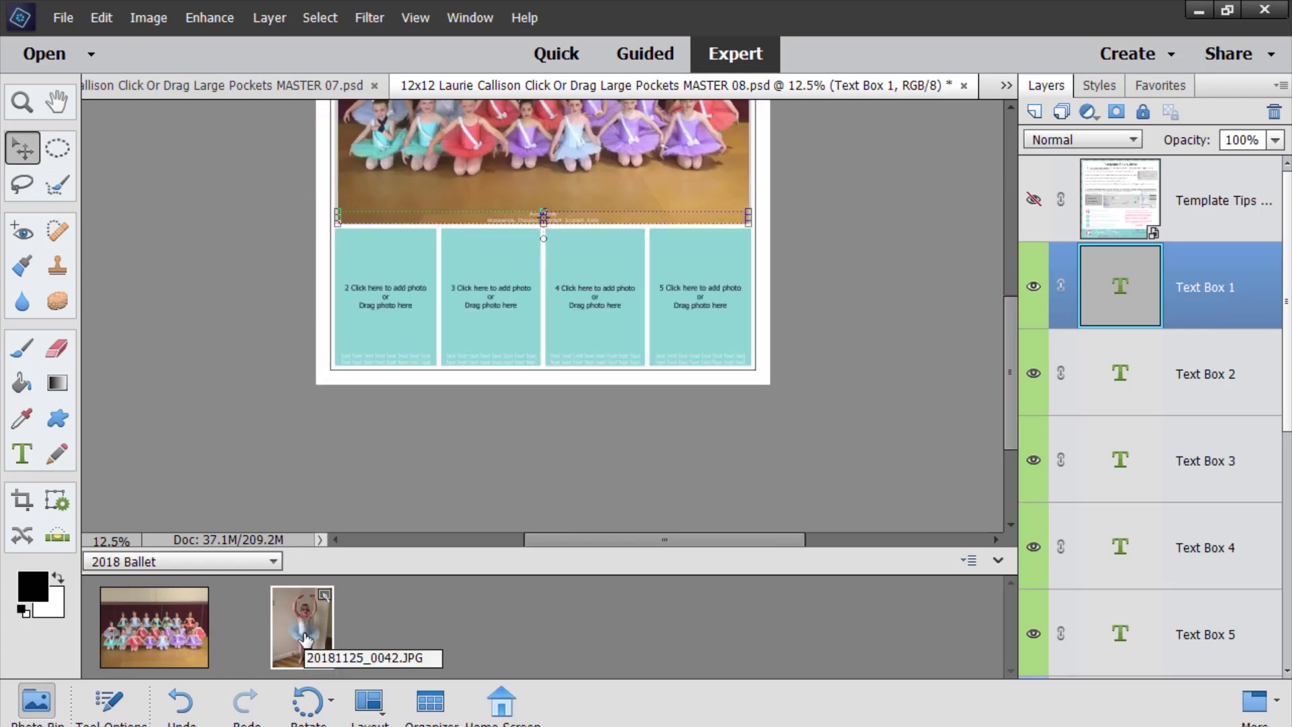
{"action": "left_click_drag", "start_coordinate": [305, 638], "coordinate": [374, 289]}
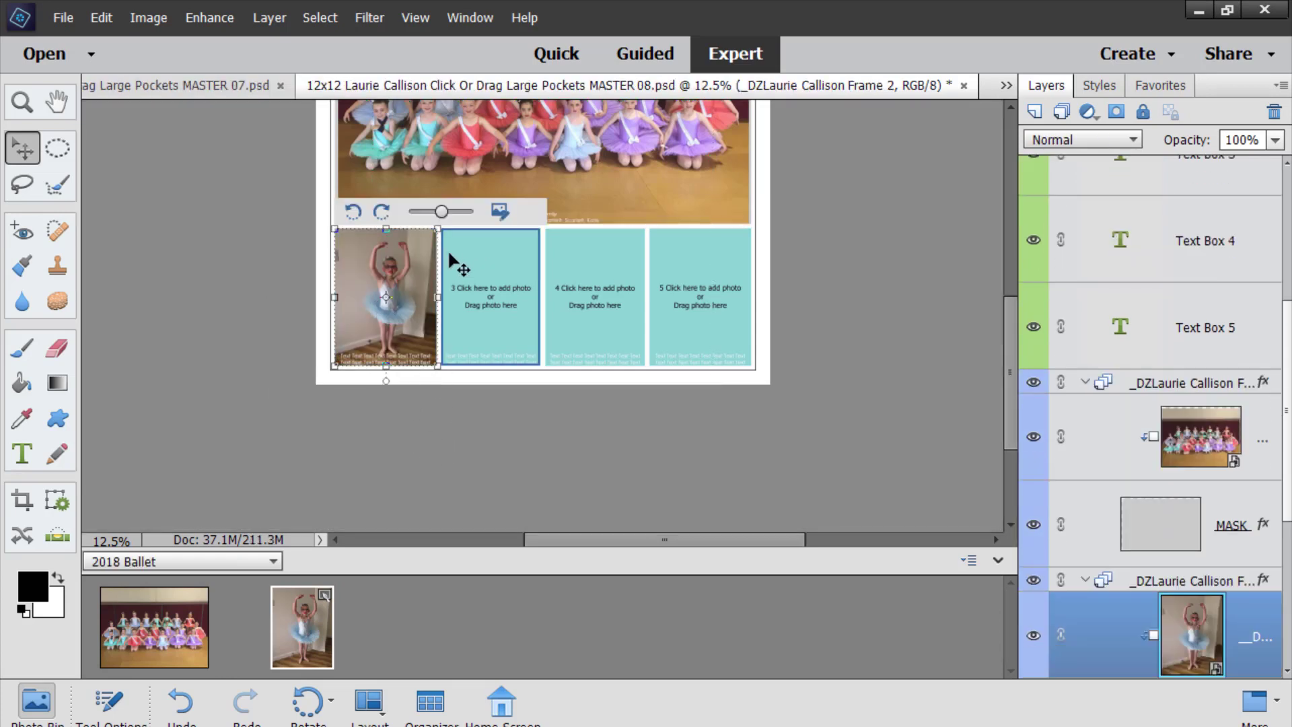
{"action": "left_click", "coordinate": [475, 471]}
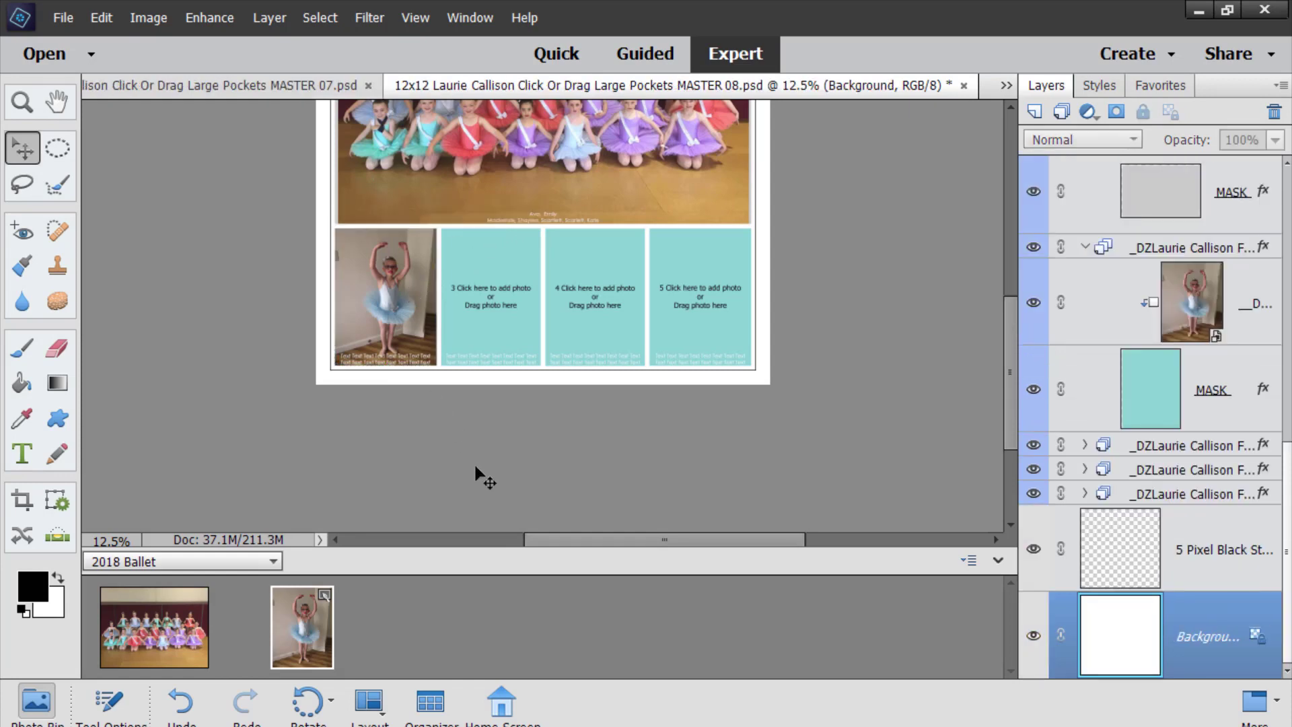
Step: Switch to the Organizer, find the trio photo 20181130_111045000_iOS.jpg among all media and open it in the editor
{"action": "left_click", "coordinate": [475, 590]}
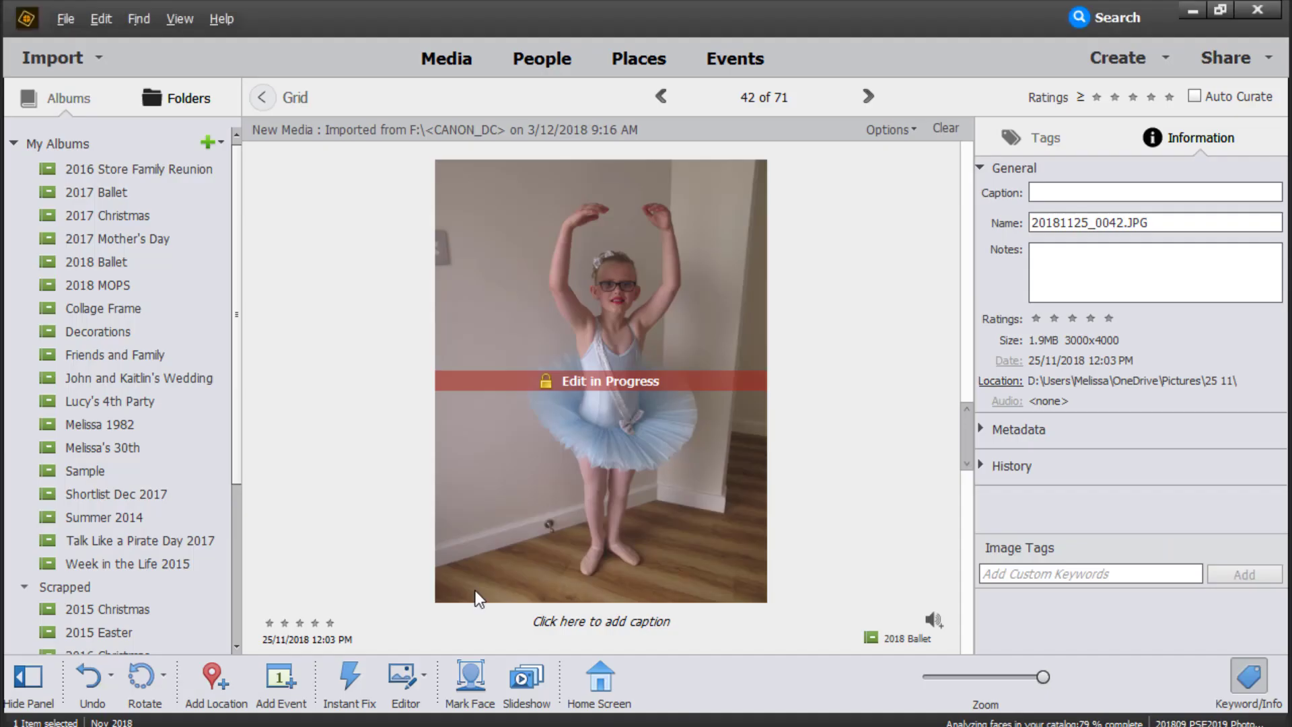
{"action": "left_click", "coordinate": [262, 97]}
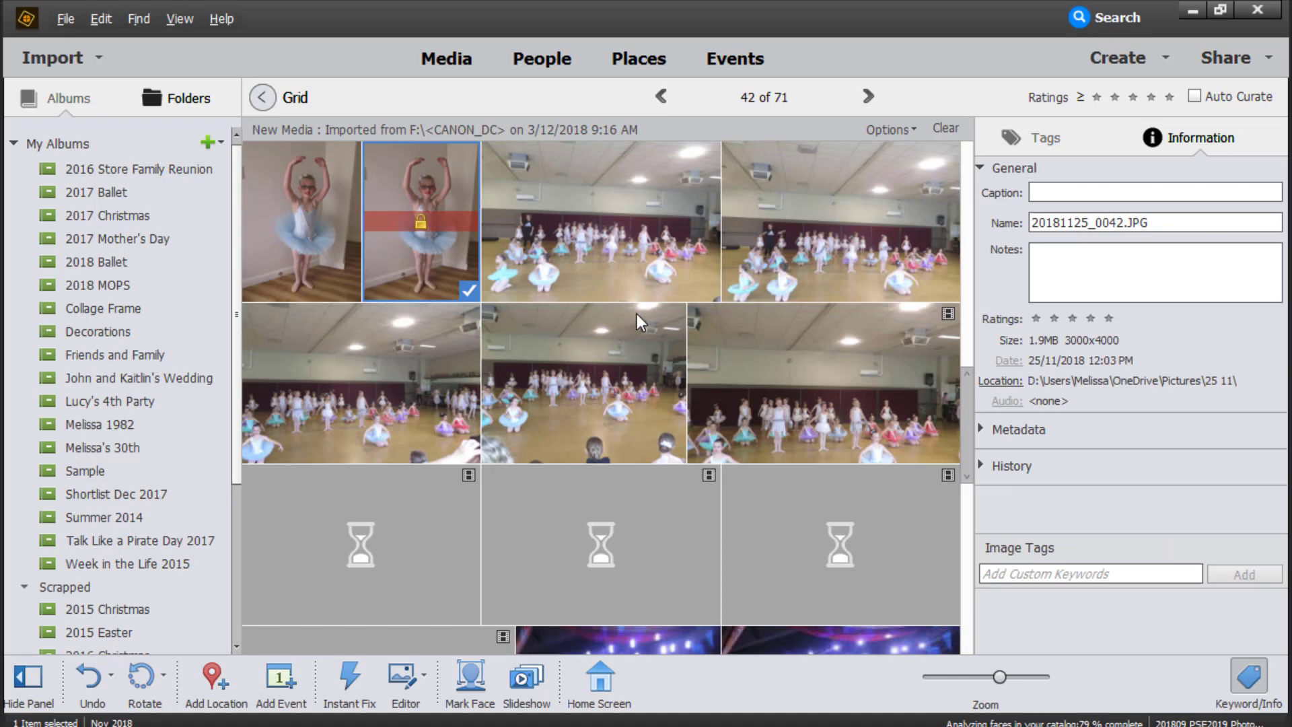
{"action": "double_click", "coordinate": [627, 273]}
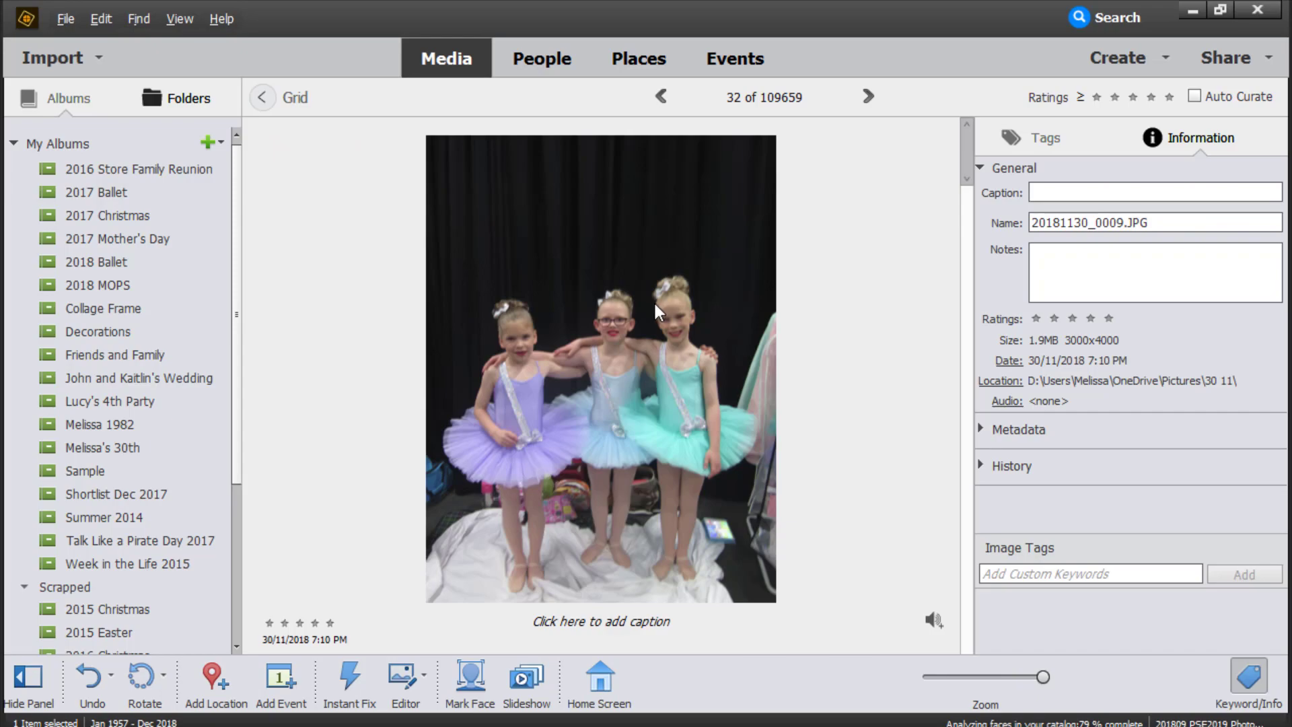
{"action": "key", "text": "Right"}
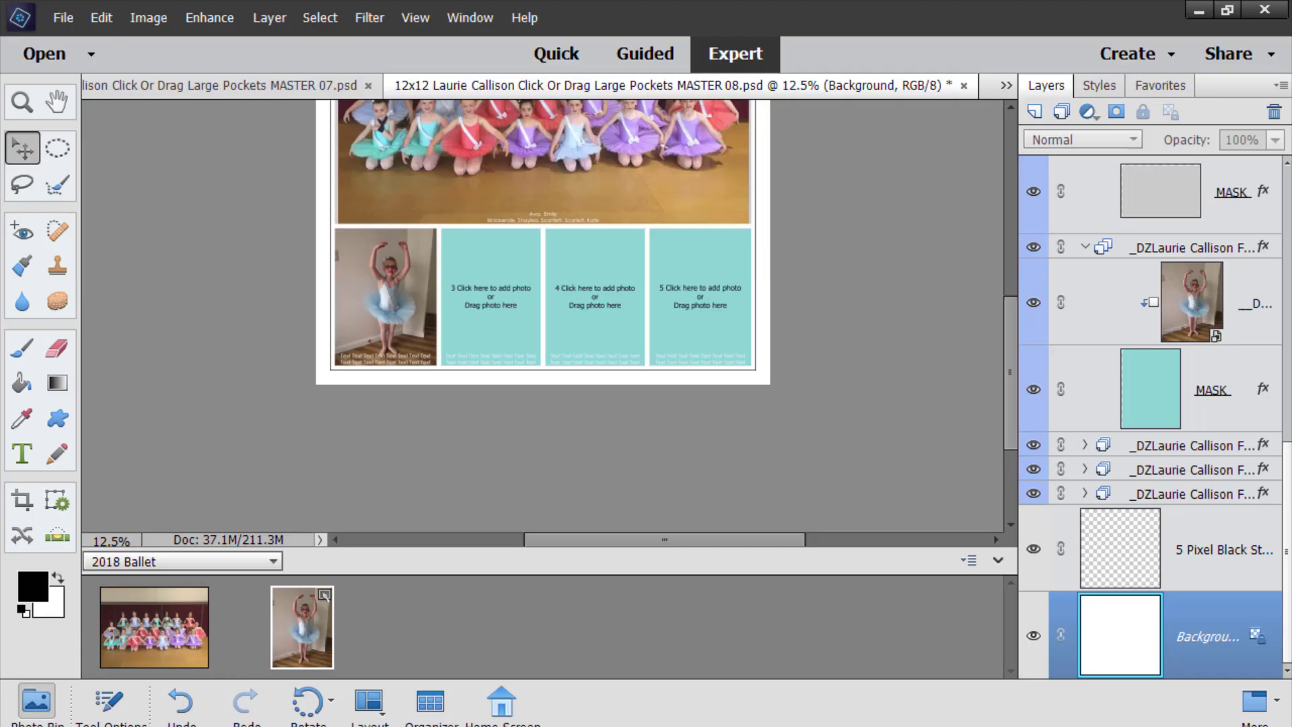
{"action": "left_click_drag", "start_coordinate": [302, 626], "coordinate": [715, 313]}
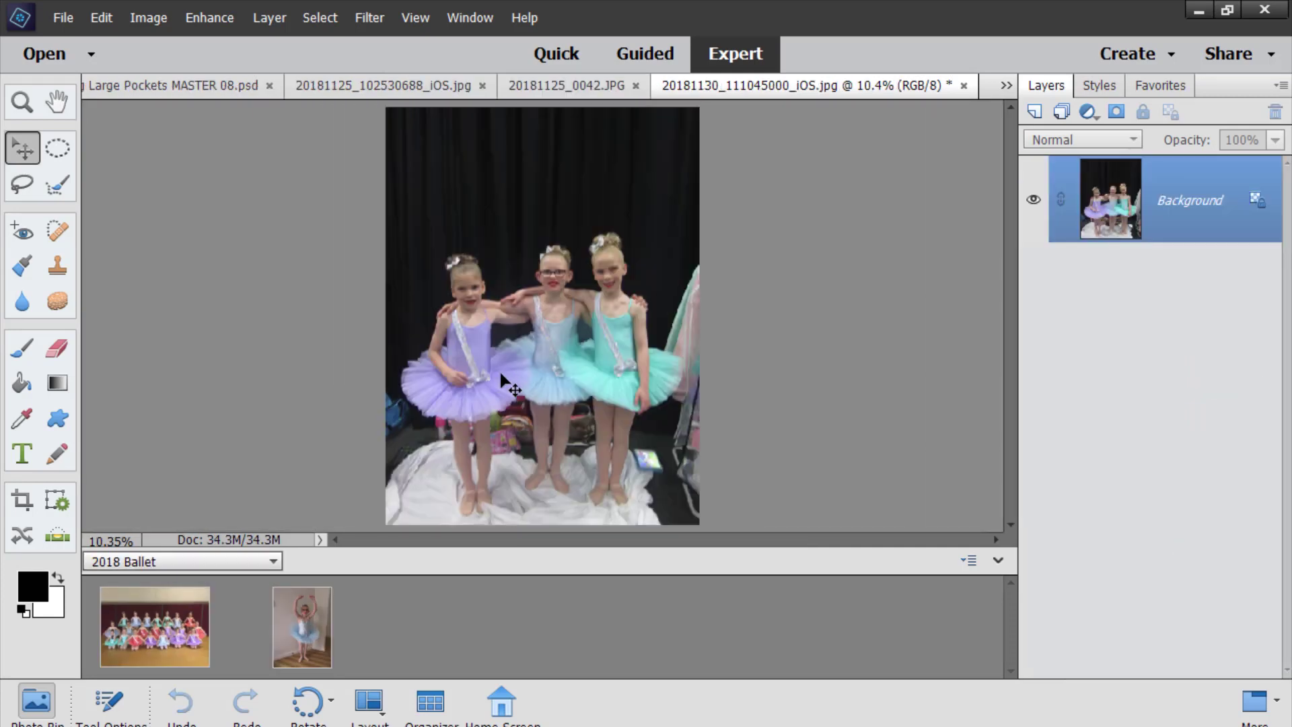
Step: Show the open files in the Photo Bin and place 20181130_111045000_iOS.jpg into pocket 5 of the Large Pockets MASTER 08 template
{"action": "left_click", "coordinate": [105, 563]}
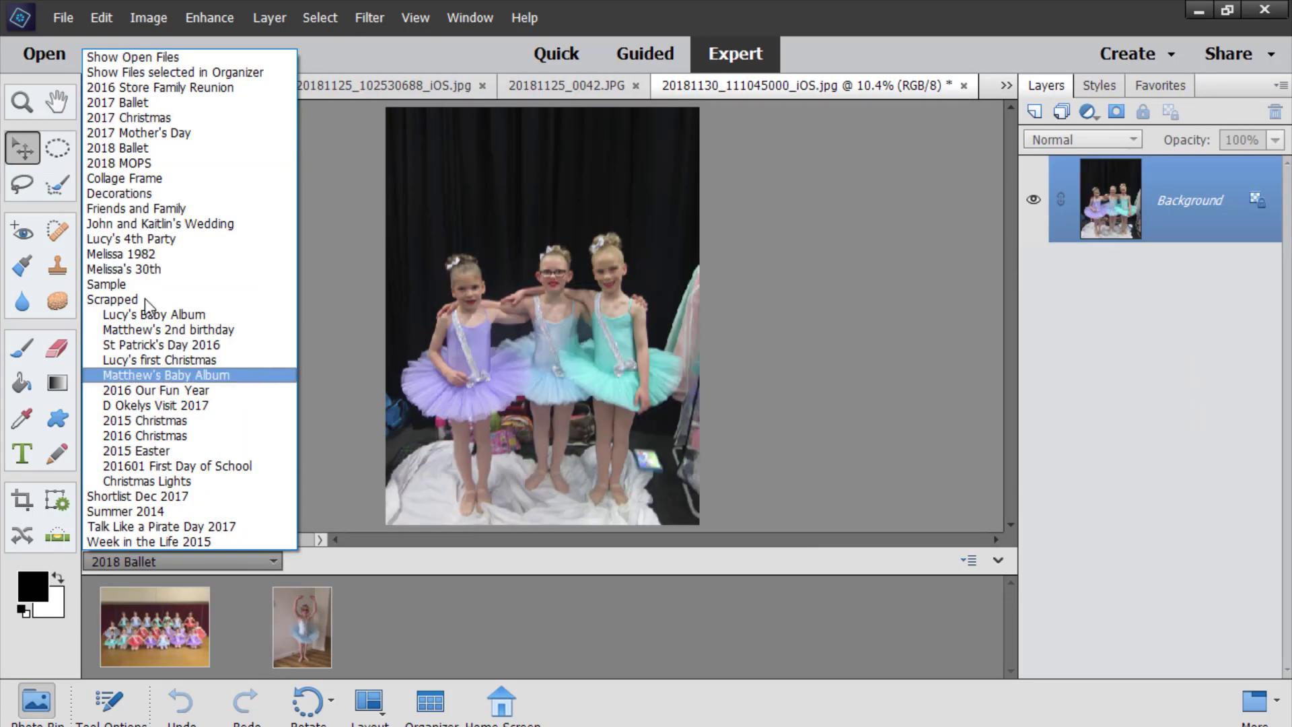
{"action": "left_click", "coordinate": [177, 59]}
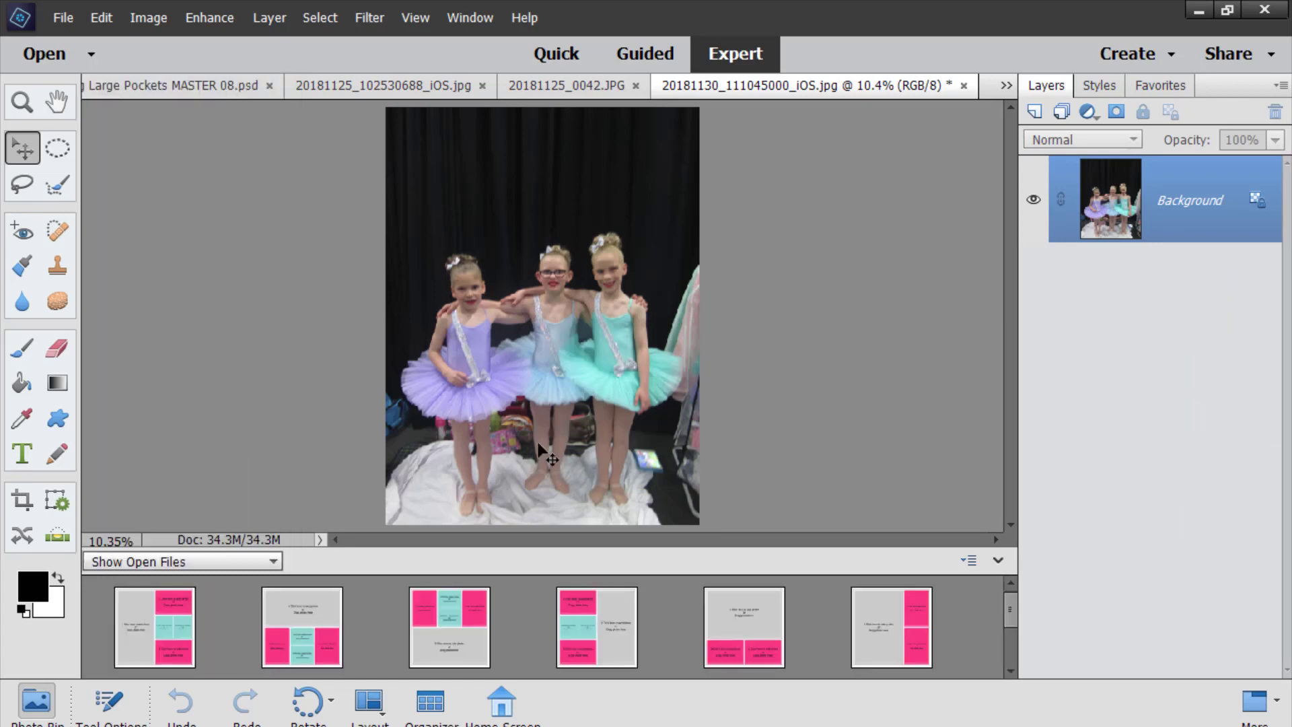
{"action": "scroll", "coordinate": [824, 612], "scroll_direction": "down", "scroll_amount": 3}
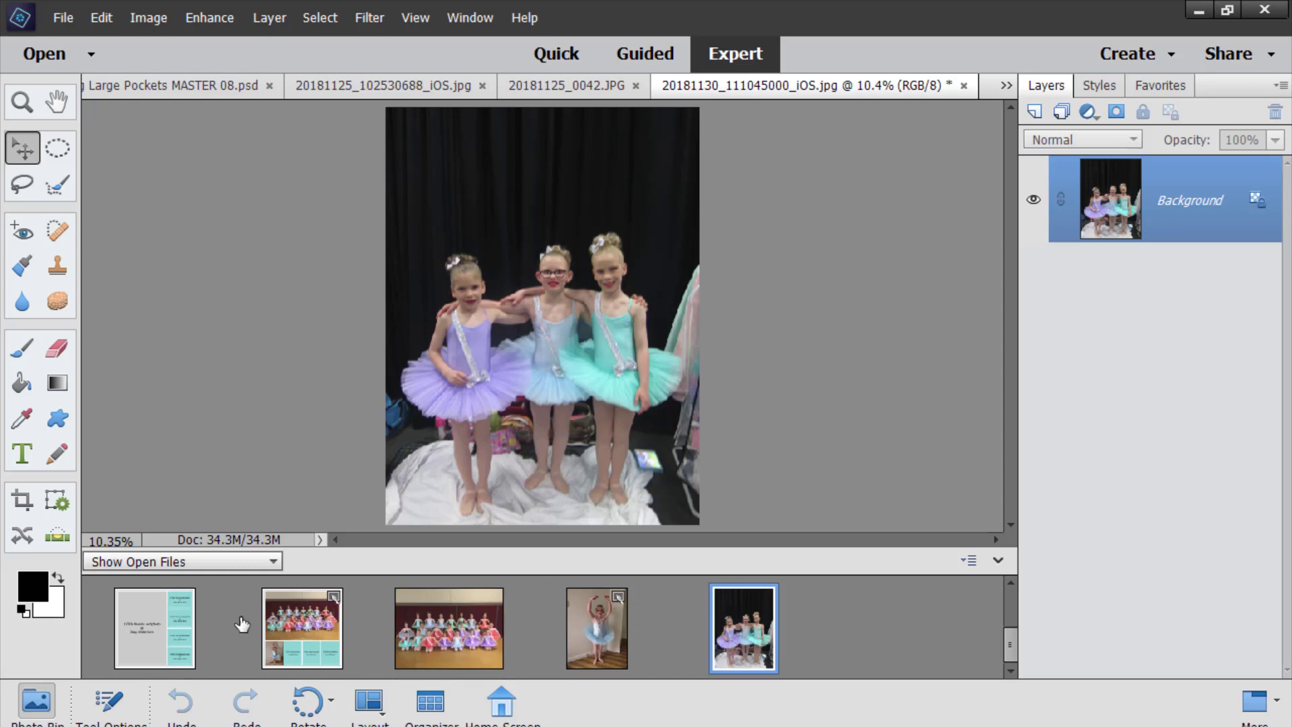
{"action": "left_click", "coordinate": [294, 640]}
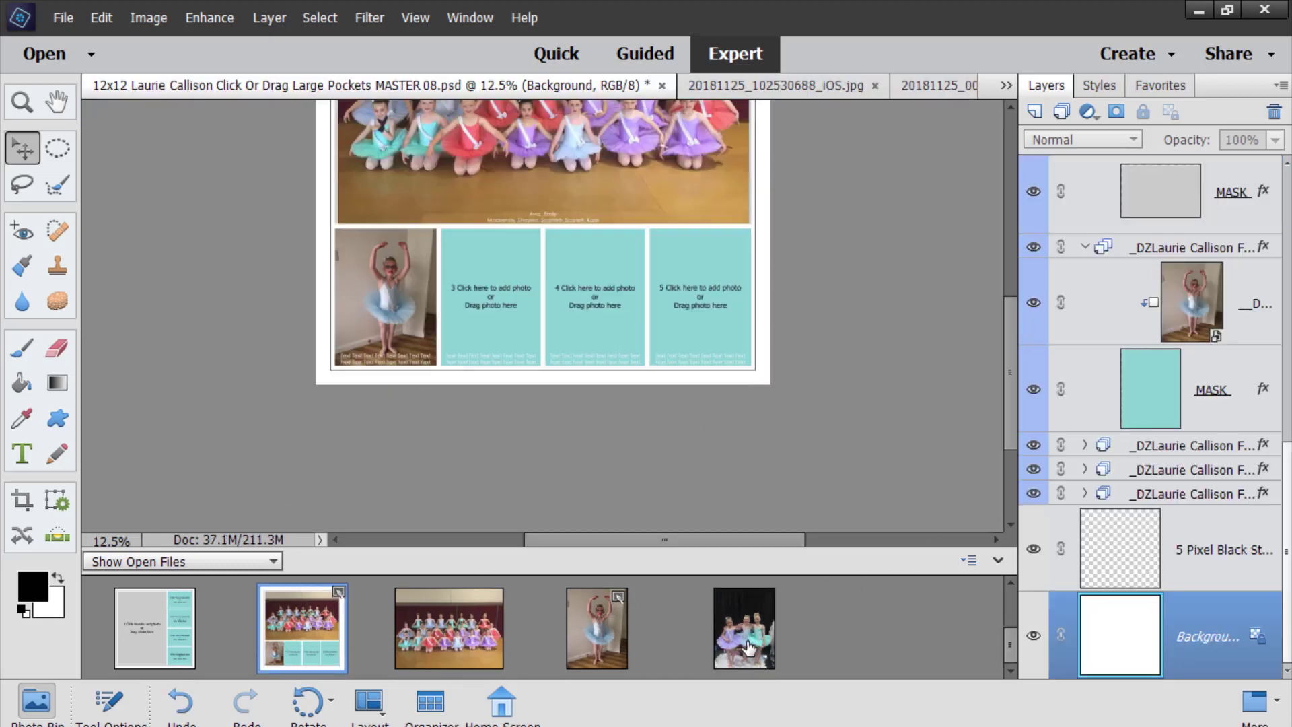
{"action": "left_click_drag", "start_coordinate": [747, 629], "coordinate": [696, 290]}
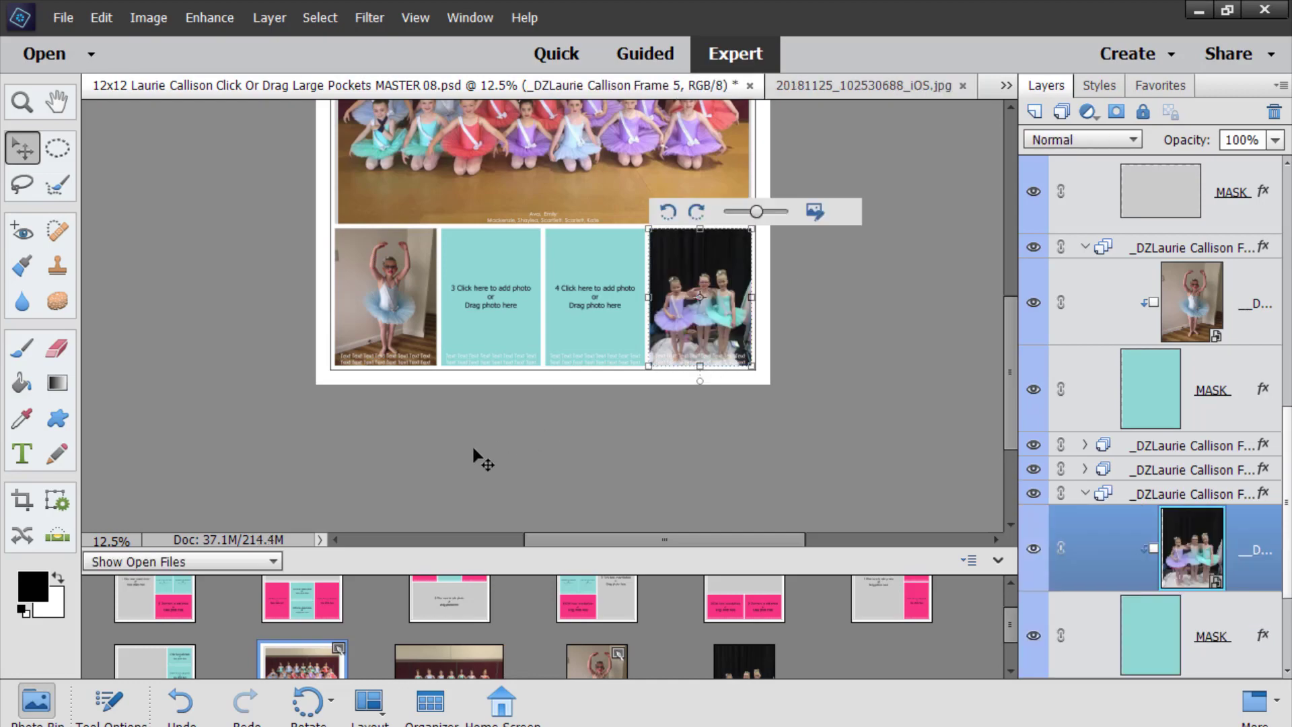
{"action": "scroll", "coordinate": [475, 430], "scroll_direction": "up", "scroll_amount": 3}
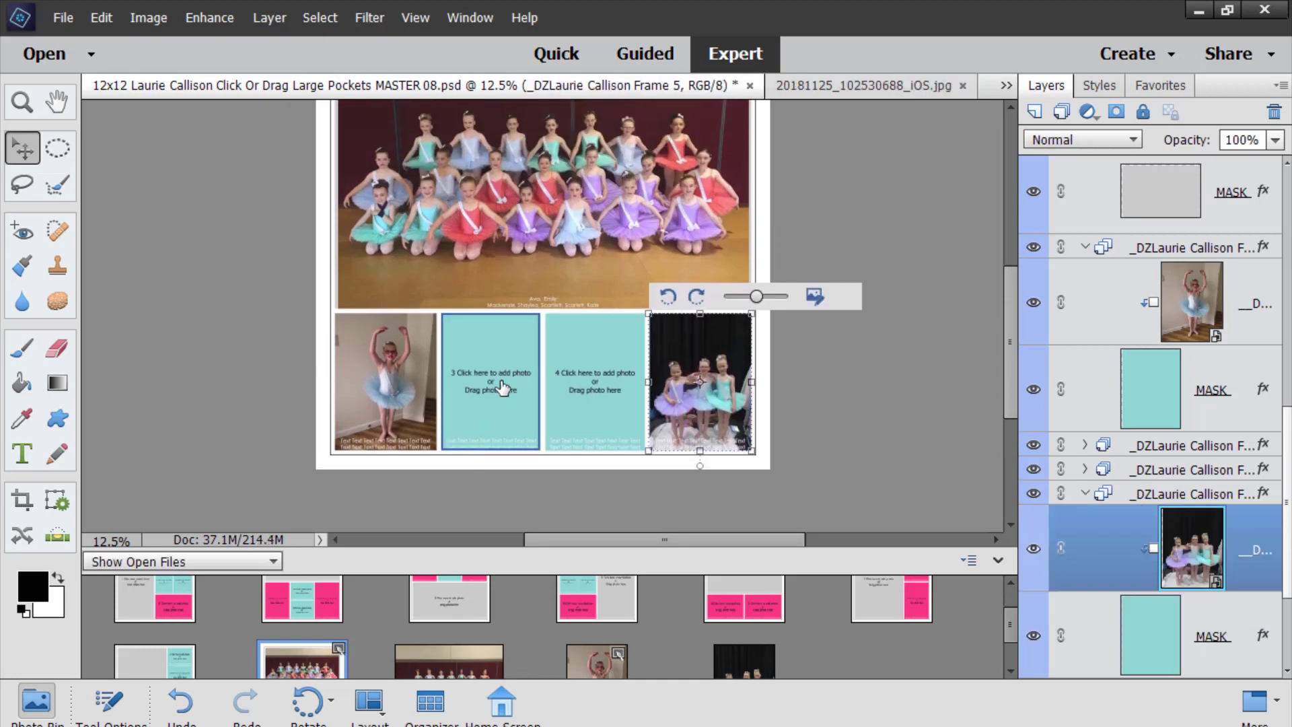
{"action": "left_click", "coordinate": [501, 388]}
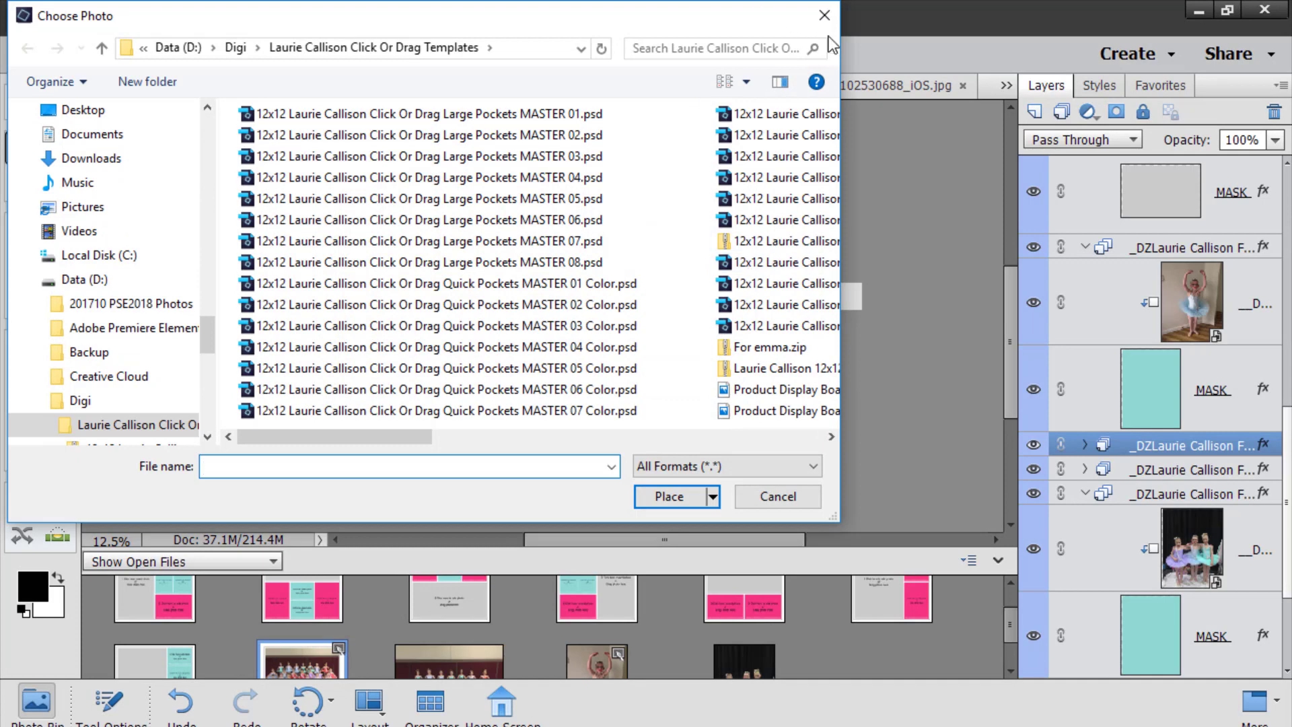
{"action": "key", "text": "Escape"}
{"action": "scroll", "coordinate": [864, 431], "scroll_direction": "up", "scroll_amount": 3}
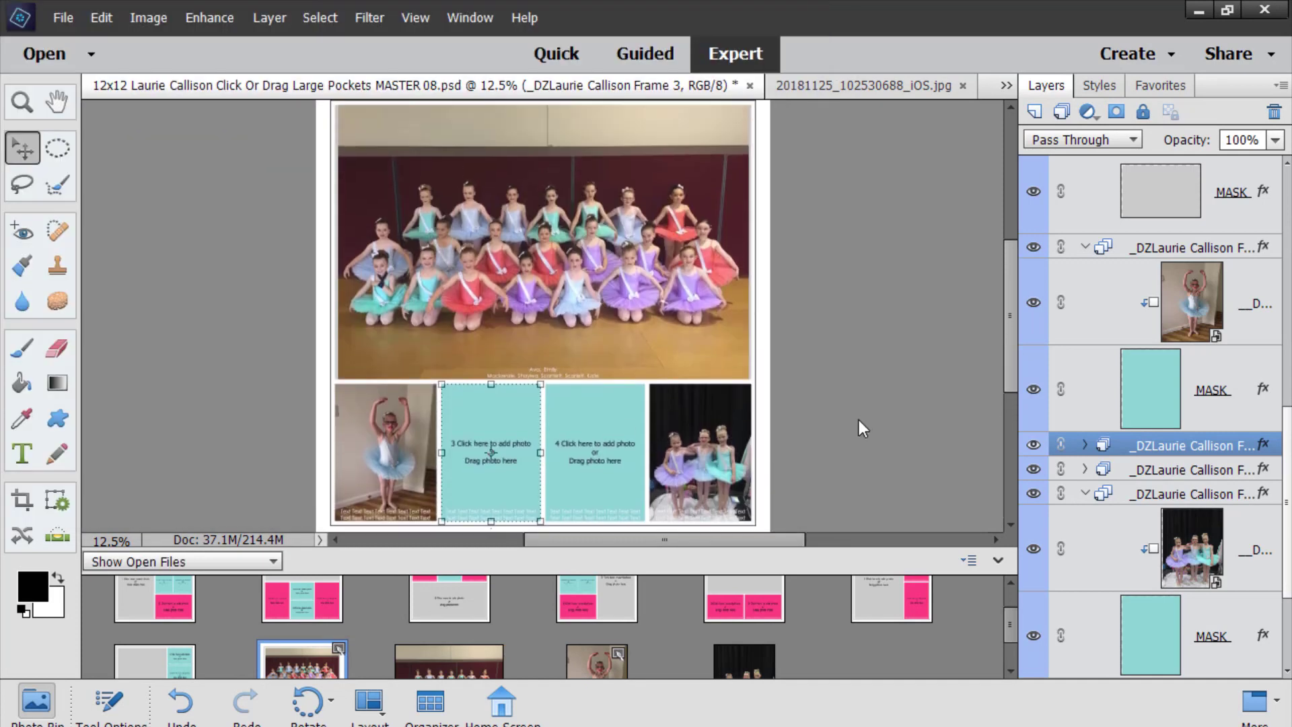
Step: Hide the placeholder caption Text Box 2 over the solo photo in pocket 2
{"action": "scroll", "coordinate": [859, 417], "scroll_direction": "up", "scroll_amount": 2}
{"action": "scroll", "coordinate": [854, 407], "scroll_direction": "down", "scroll_amount": 3}
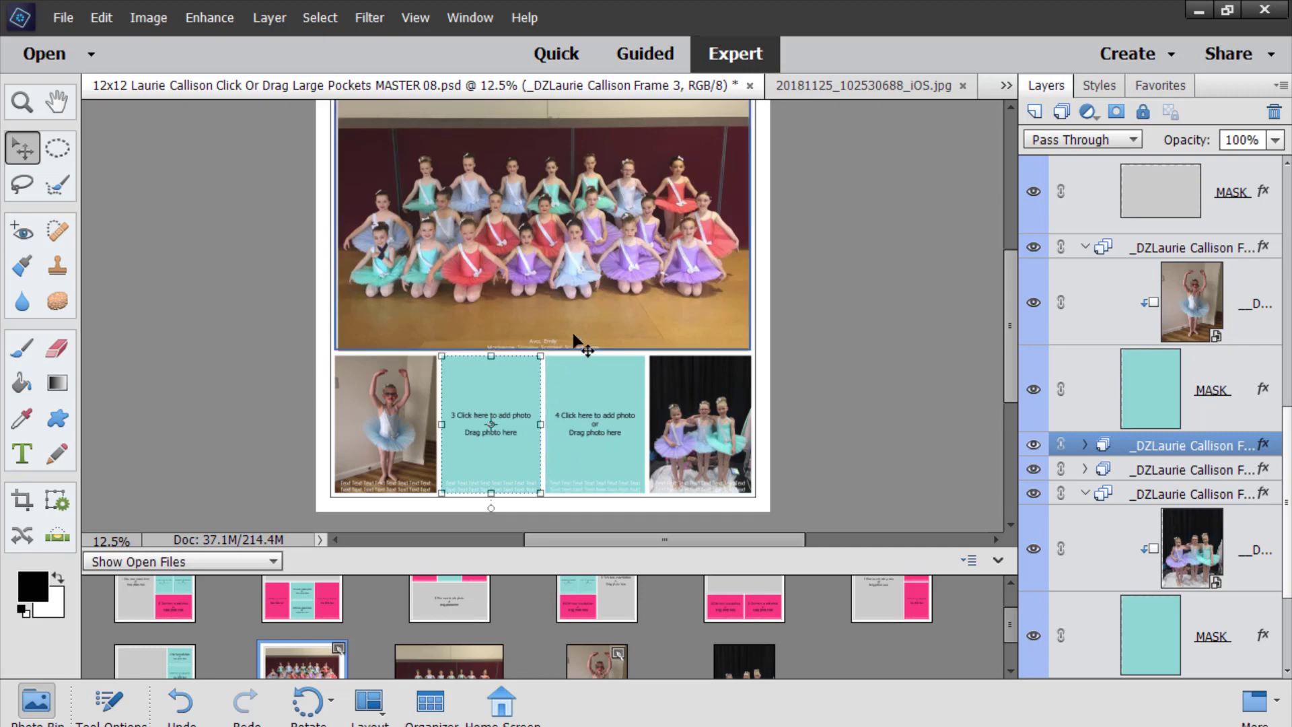
{"action": "scroll", "coordinate": [574, 340], "scroll_direction": "up", "scroll_amount": 3}
{"action": "scroll", "coordinate": [556, 345], "scroll_direction": "down", "scroll_amount": 3}
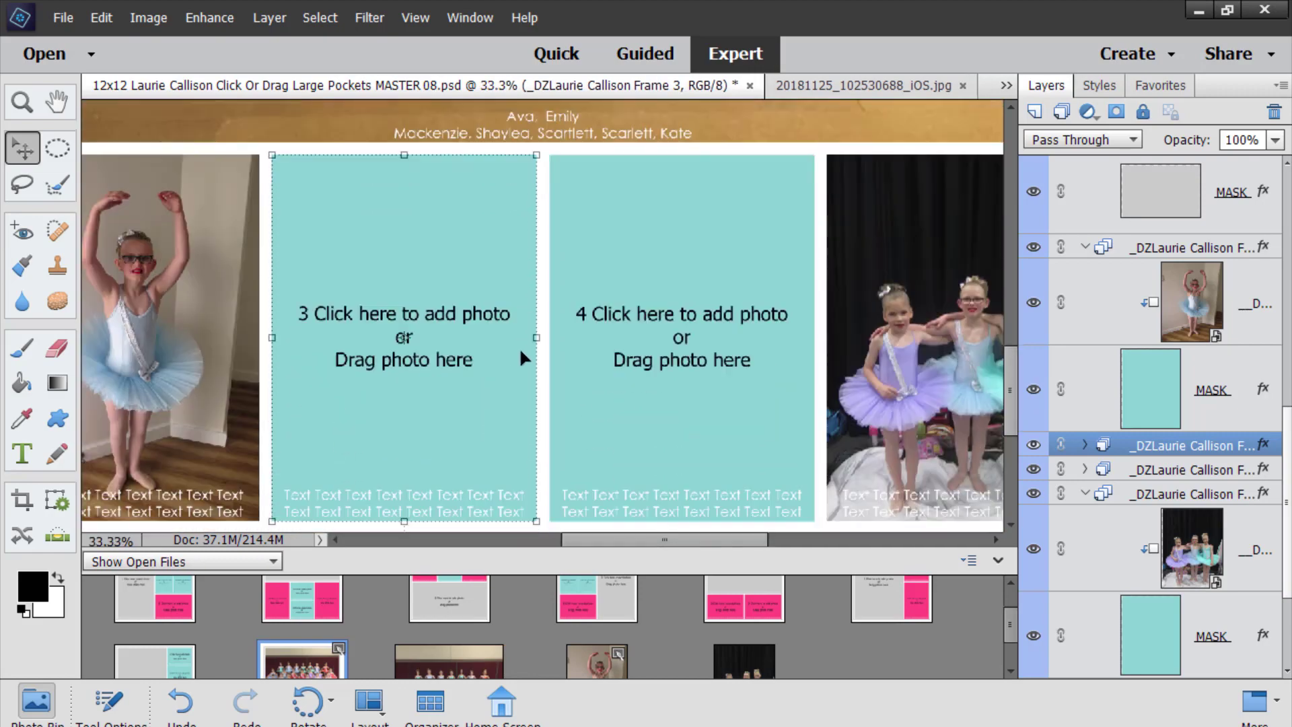
{"action": "scroll", "coordinate": [519, 346], "scroll_direction": "down", "scroll_amount": 2}
{"action": "left_click", "coordinate": [185, 387]}
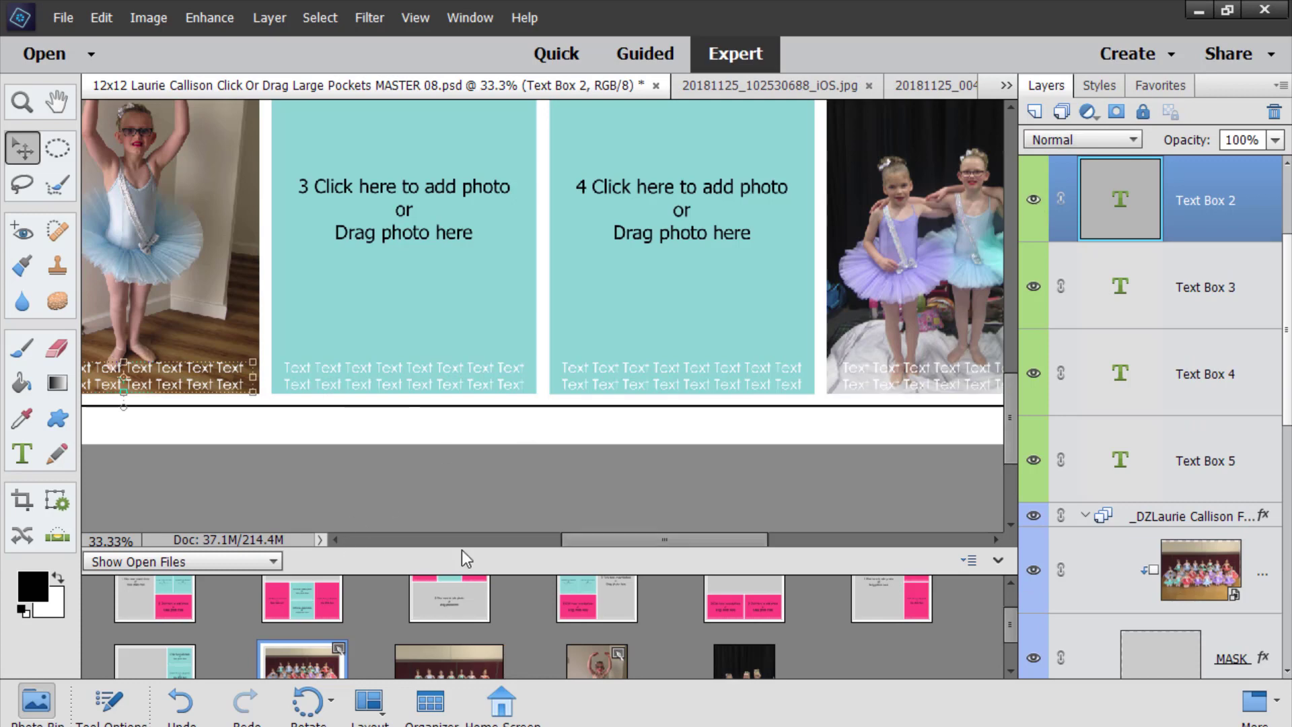
{"action": "left_click_drag", "start_coordinate": [571, 542], "coordinate": [518, 542]}
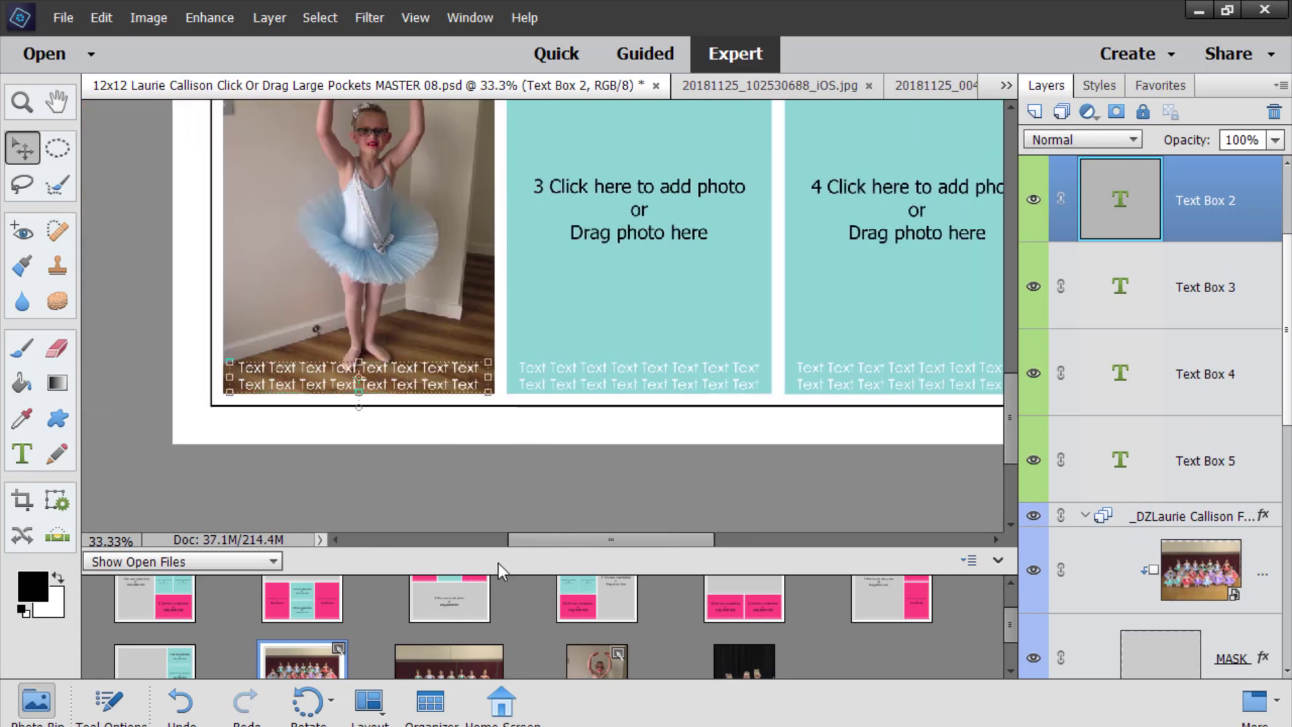
{"action": "left_click", "coordinate": [1033, 201]}
Step: Hide the placeholder caption Text Box 5 over the trio photo in pocket 5
{"action": "left_click_drag", "start_coordinate": [639, 540], "coordinate": [746, 544]}
{"action": "left_click", "coordinate": [738, 370]}
{"action": "left_click", "coordinate": [736, 375]}
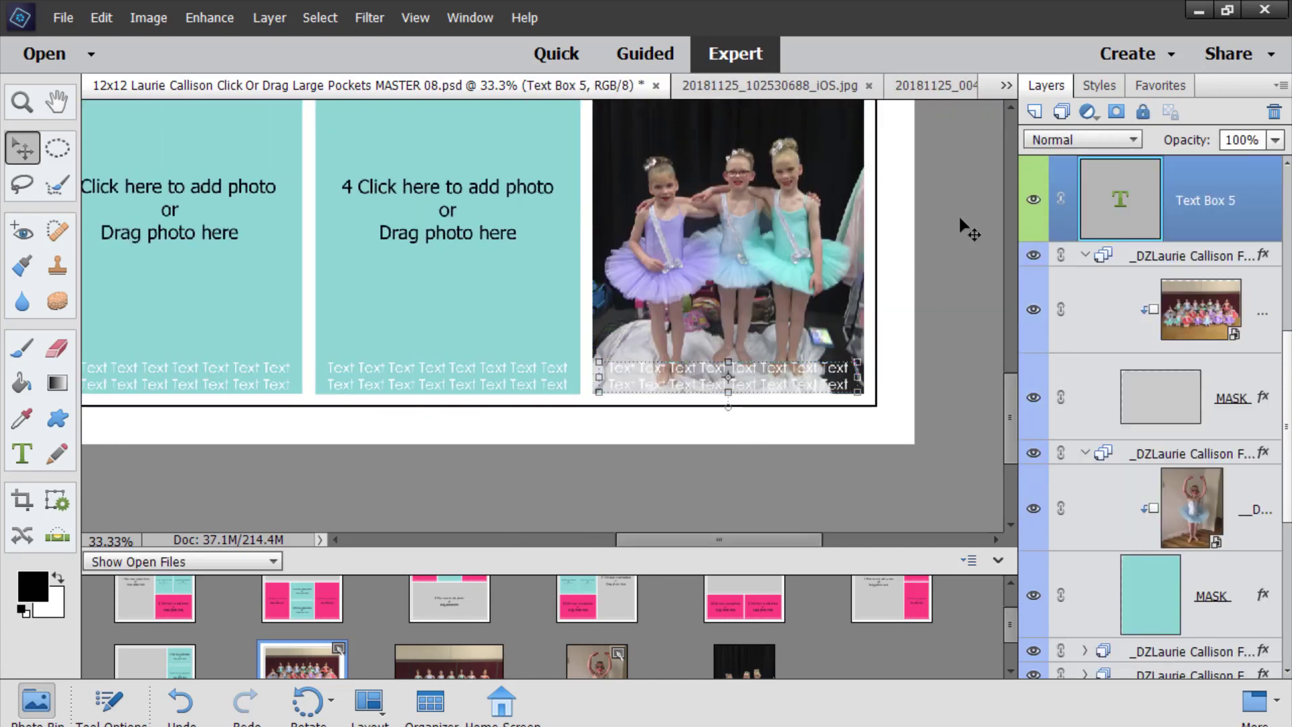
{"action": "left_click", "coordinate": [1033, 202]}
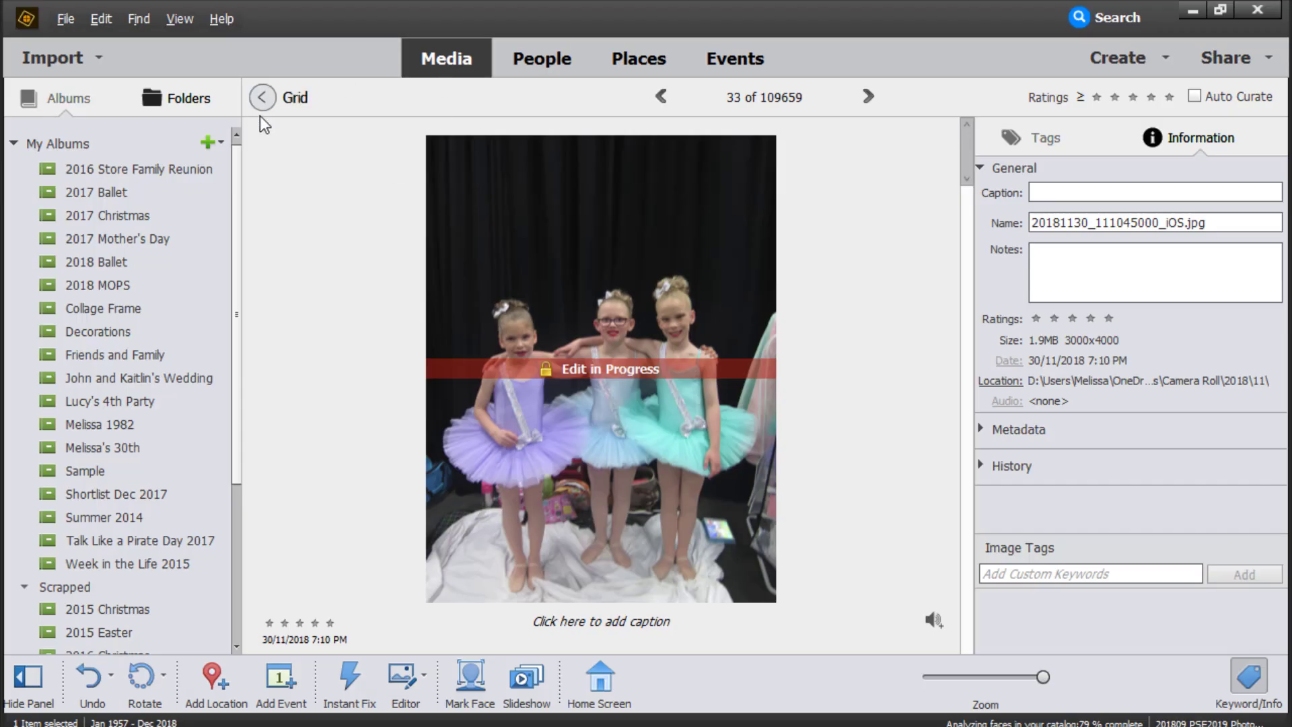
Step: Browse the backstage trio photos in the Organizer and open 20181130_0020.JPG in the editor
{"action": "left_click", "coordinate": [268, 95]}
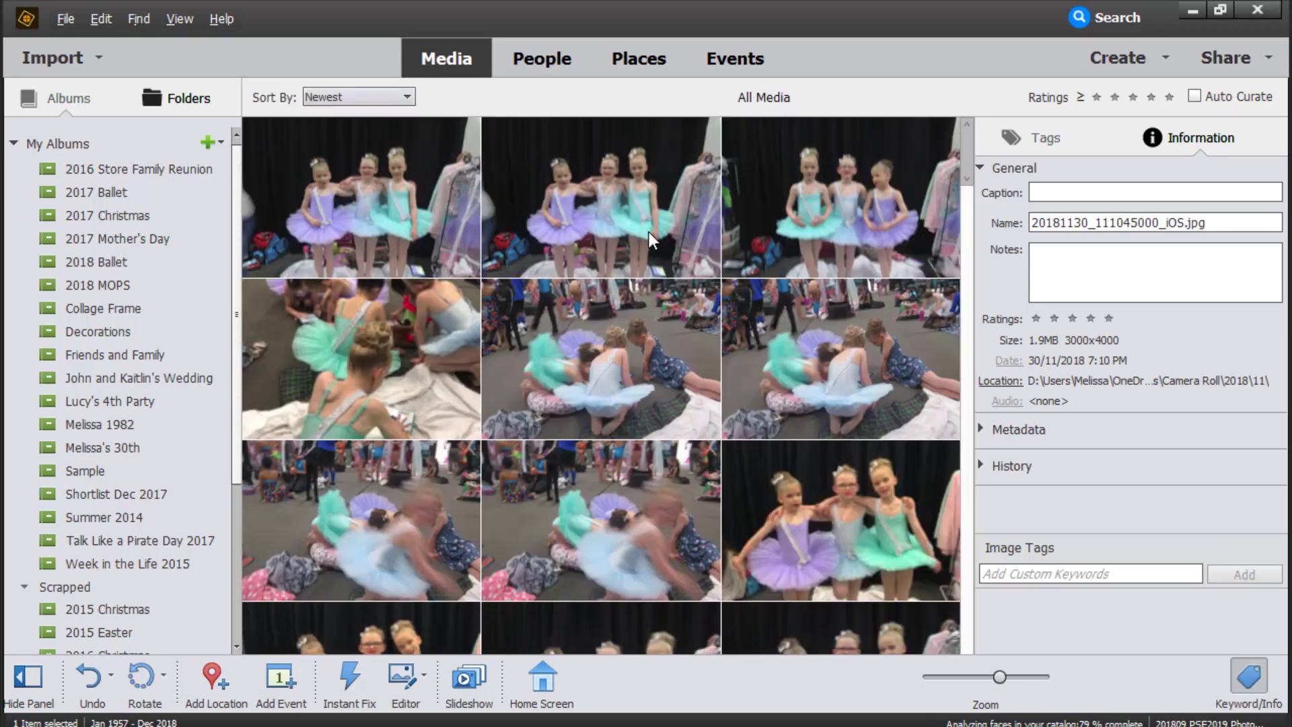
{"action": "double_click", "coordinate": [572, 212]}
{"action": "key", "text": "Left"}
{"action": "key", "text": "Left"}
{"action": "key", "text": "Left"}
{"action": "key", "text": "Left"}
{"action": "key", "text": "Left"}
{"action": "key", "text": "Left"}
{"action": "key", "text": "Left"}
{"action": "key", "text": "Left"}
{"action": "key", "text": "Left"}
{"action": "key", "text": "Left"}
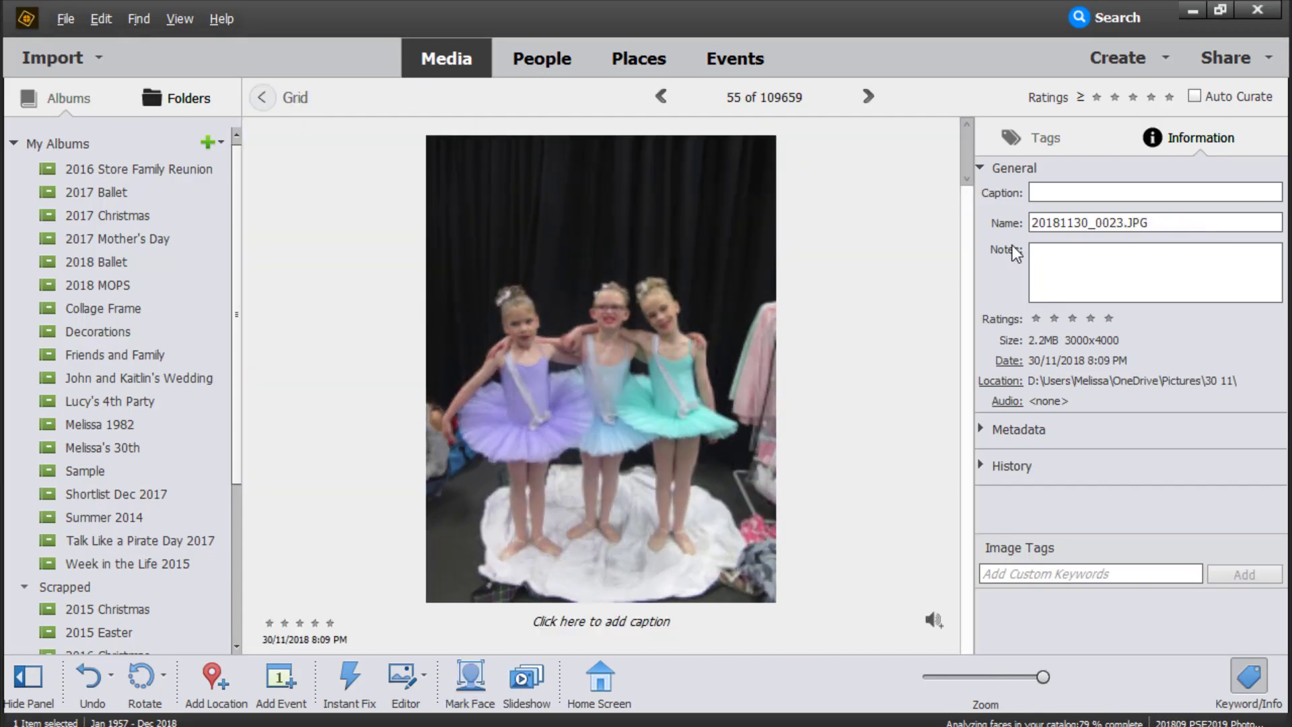
{"action": "key", "text": "Right"}
{"action": "key", "text": "Right"}
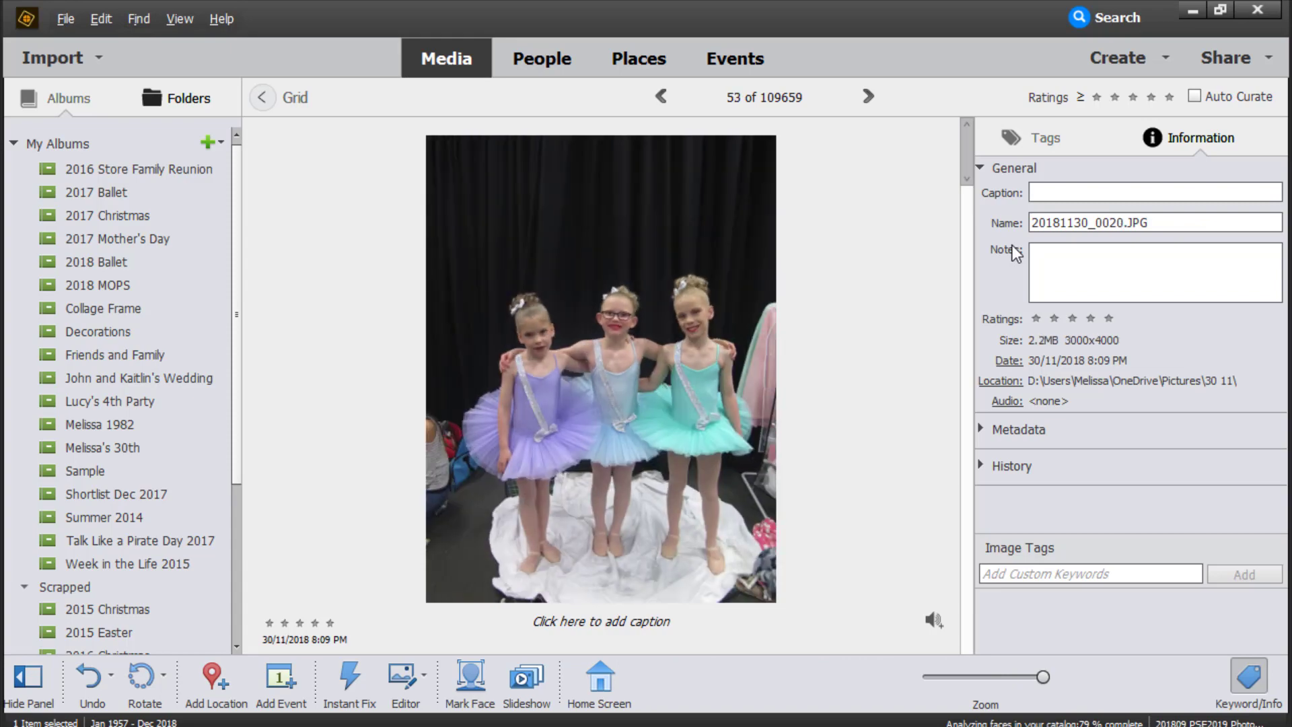
{"action": "right_click", "coordinate": [713, 286]}
{"action": "left_click", "coordinate": [794, 366]}
Step: Look through further trio photos in the Organizer, return to the editor and inspect the faces in 20181130_0020.JPG up close
{"action": "key", "text": "alt+Tab"}
{"action": "key", "text": "Left"}
{"action": "key", "text": "Left"}
{"action": "key", "text": "Left"}
{"action": "key", "text": "Left"}
{"action": "key", "text": "Left"}
{"action": "key", "text": "Left"}
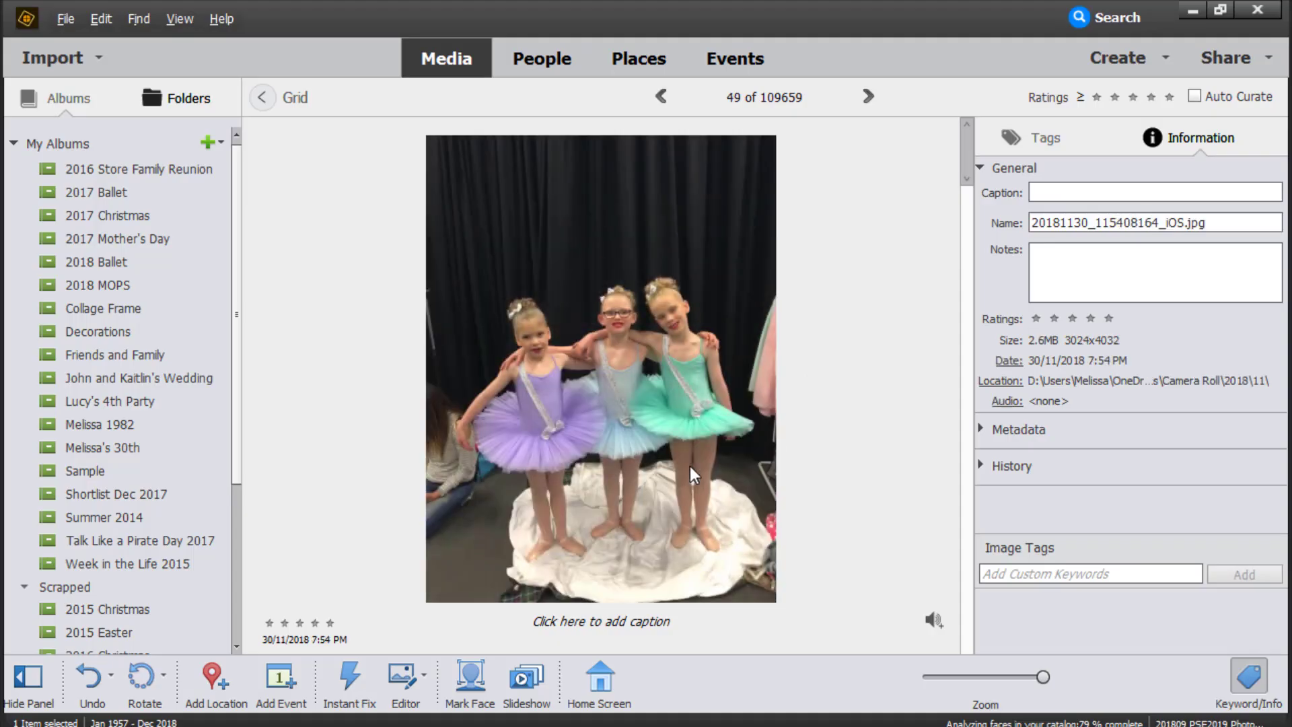
{"action": "key", "text": "alt+Tab"}
{"action": "scroll", "coordinate": [498, 316], "scroll_direction": "up", "scroll_amount": 4}
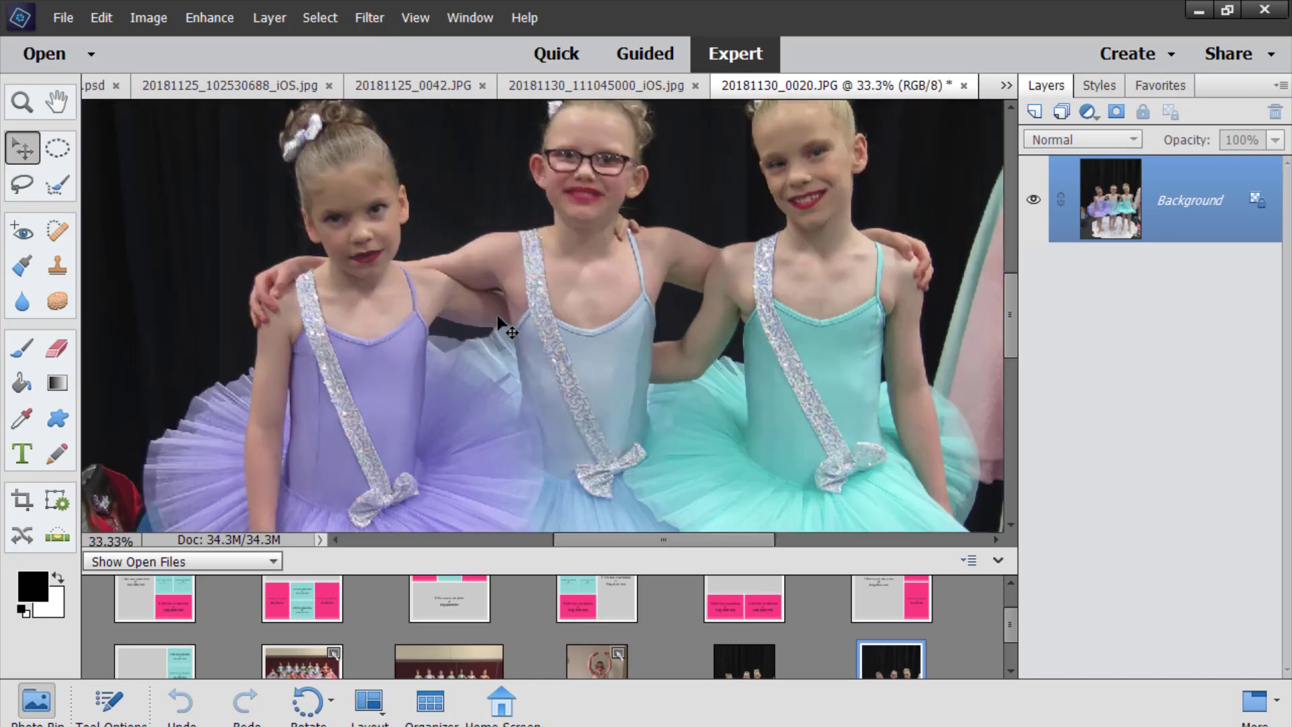
{"action": "scroll", "coordinate": [498, 316], "scroll_direction": "down", "scroll_amount": 4}
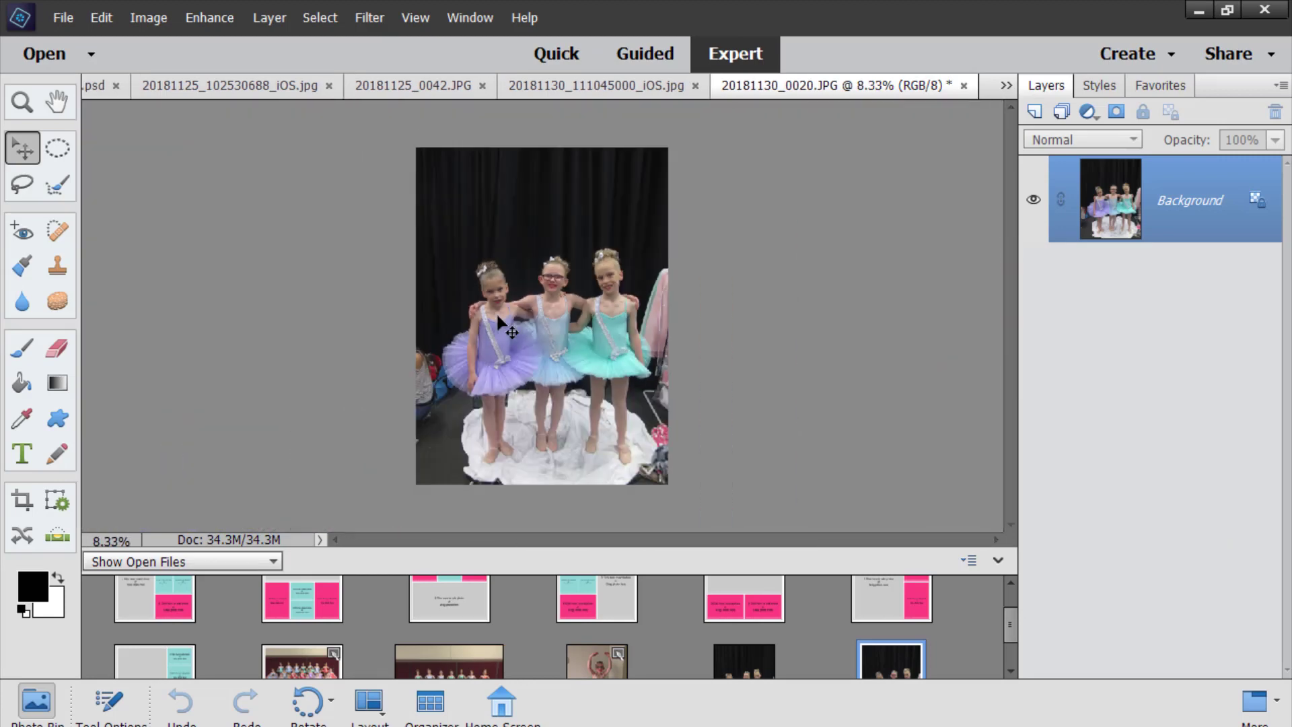
Step: Return to the Large Pockets MASTER 08 template and replace the photo in pocket 5 with 20181130_0020.JPG
{"action": "scroll", "coordinate": [302, 626], "scroll_direction": "down", "scroll_amount": 1}
{"action": "left_click", "coordinate": [302, 627]}
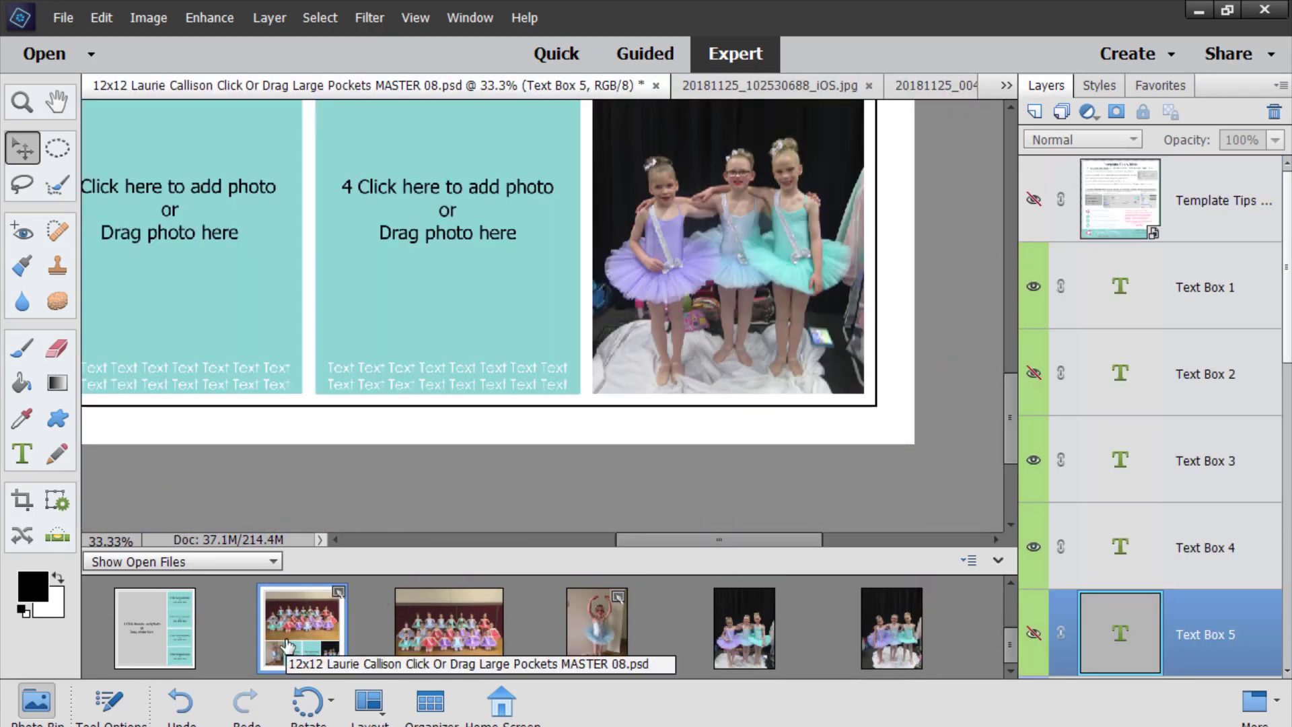
{"action": "double_click", "coordinate": [897, 651]}
{"action": "double_click", "coordinate": [297, 649]}
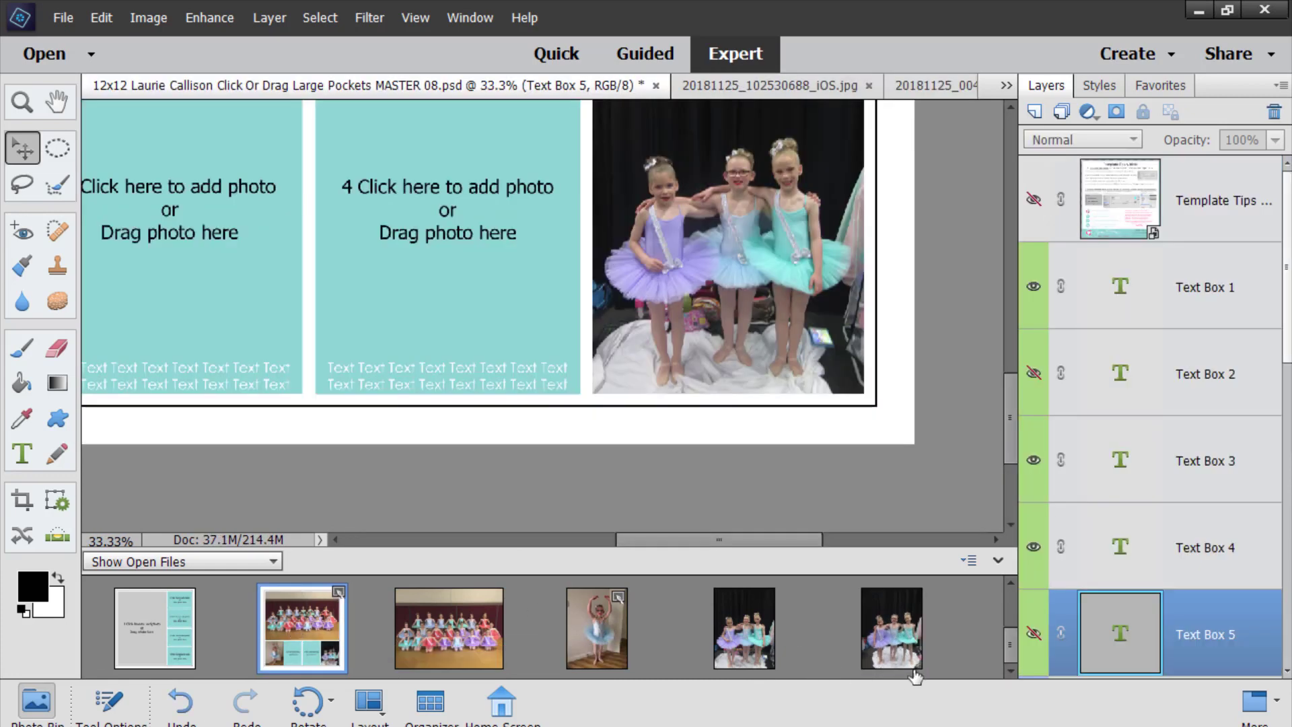
{"action": "left_click_drag", "start_coordinate": [905, 666], "coordinate": [672, 222]}
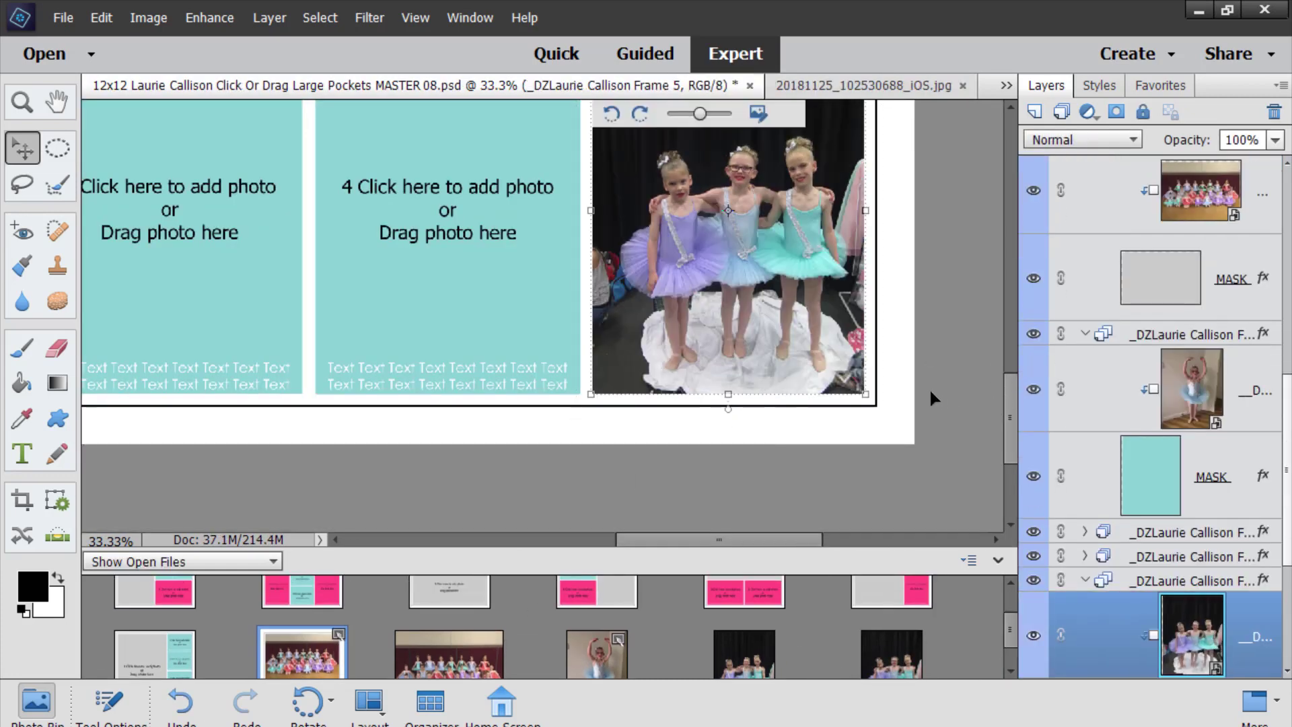
Step: Enlarge the trio photo in pocket 5 to about 115% and reposition it so all three dancers fit the frame
{"action": "scroll", "coordinate": [937, 363], "scroll_direction": "up", "scroll_amount": 1}
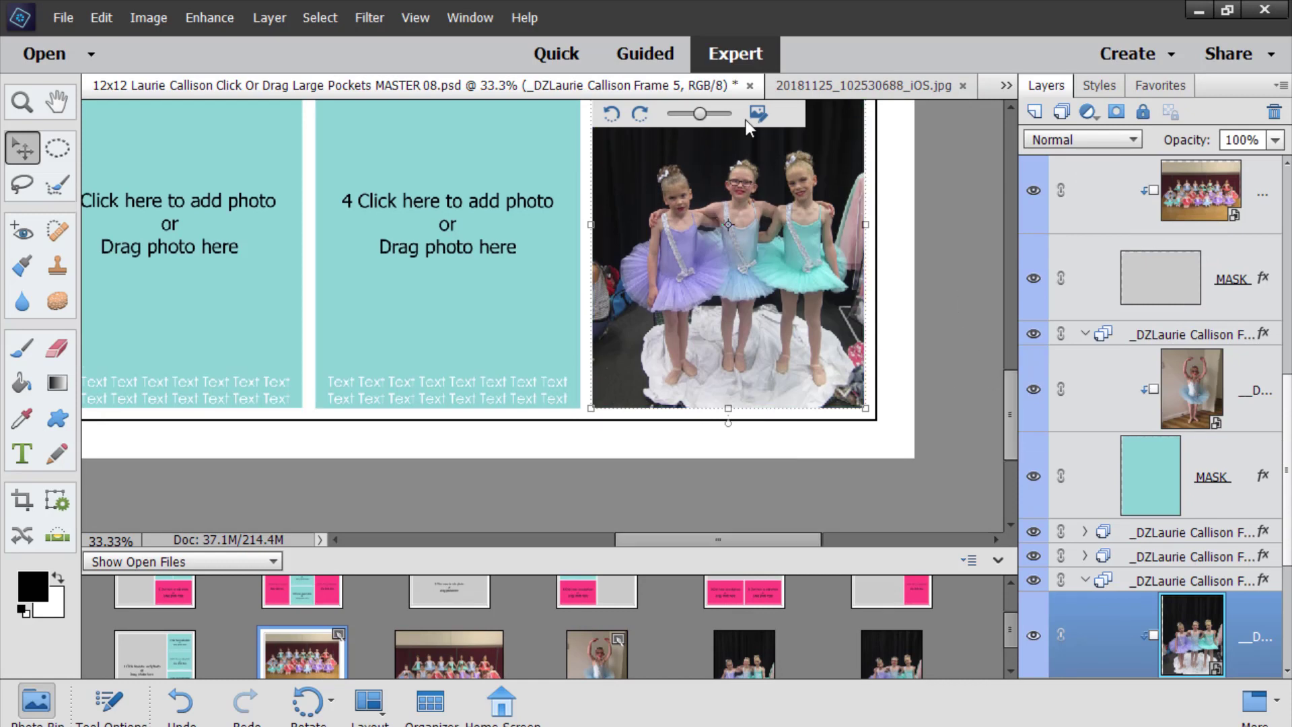
{"action": "left_click_drag", "start_coordinate": [699, 113], "coordinate": [711, 115]}
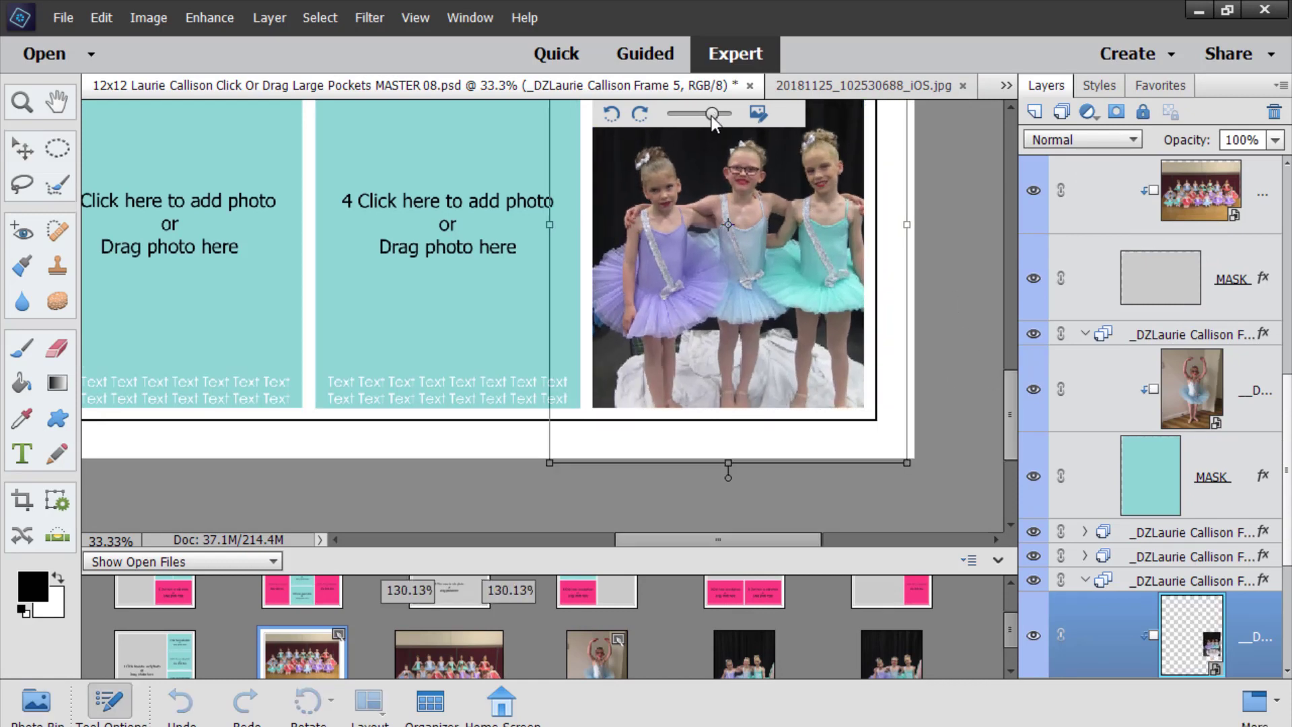
{"action": "mouse_move", "coordinate": [694, 193]}
{"action": "left_mouse_down"}
{"action": "mouse_move", "coordinate": [693, 207]}
{"action": "mouse_move", "coordinate": [679, 197]}
{"action": "left_mouse_up"}
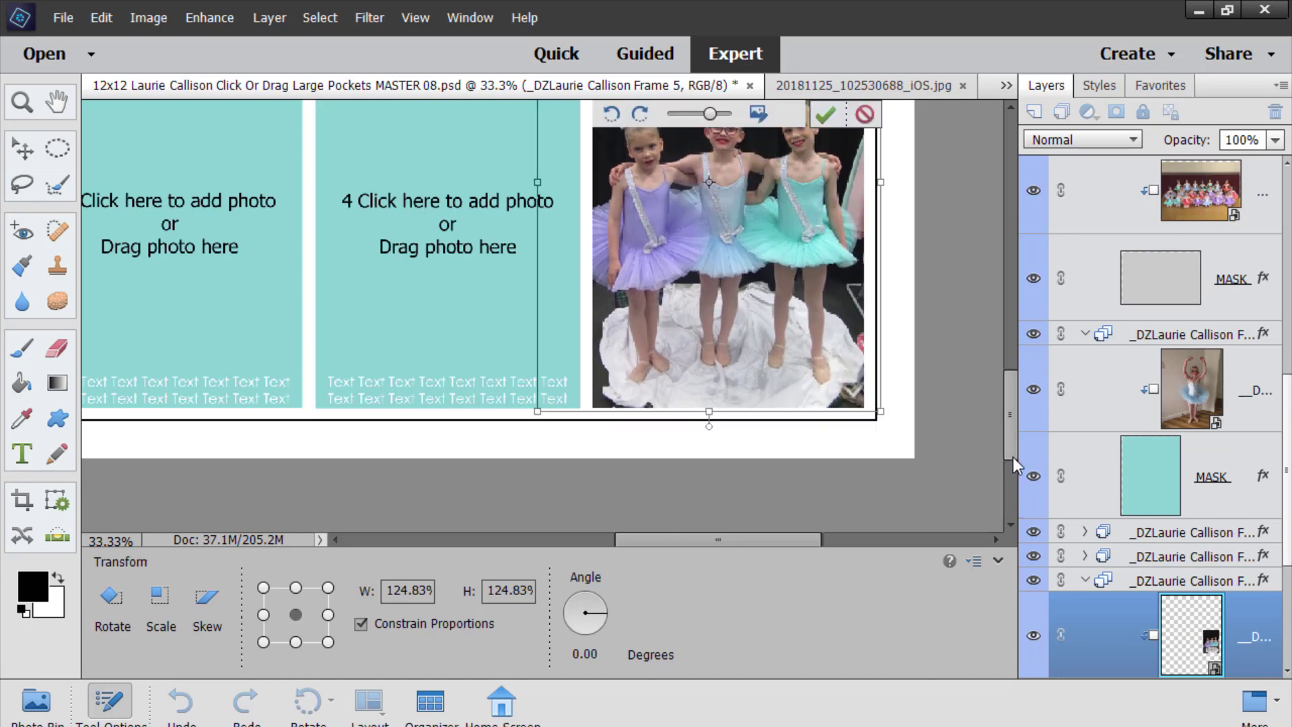
{"action": "left_click_drag", "start_coordinate": [1011, 458], "coordinate": [1007, 404]}
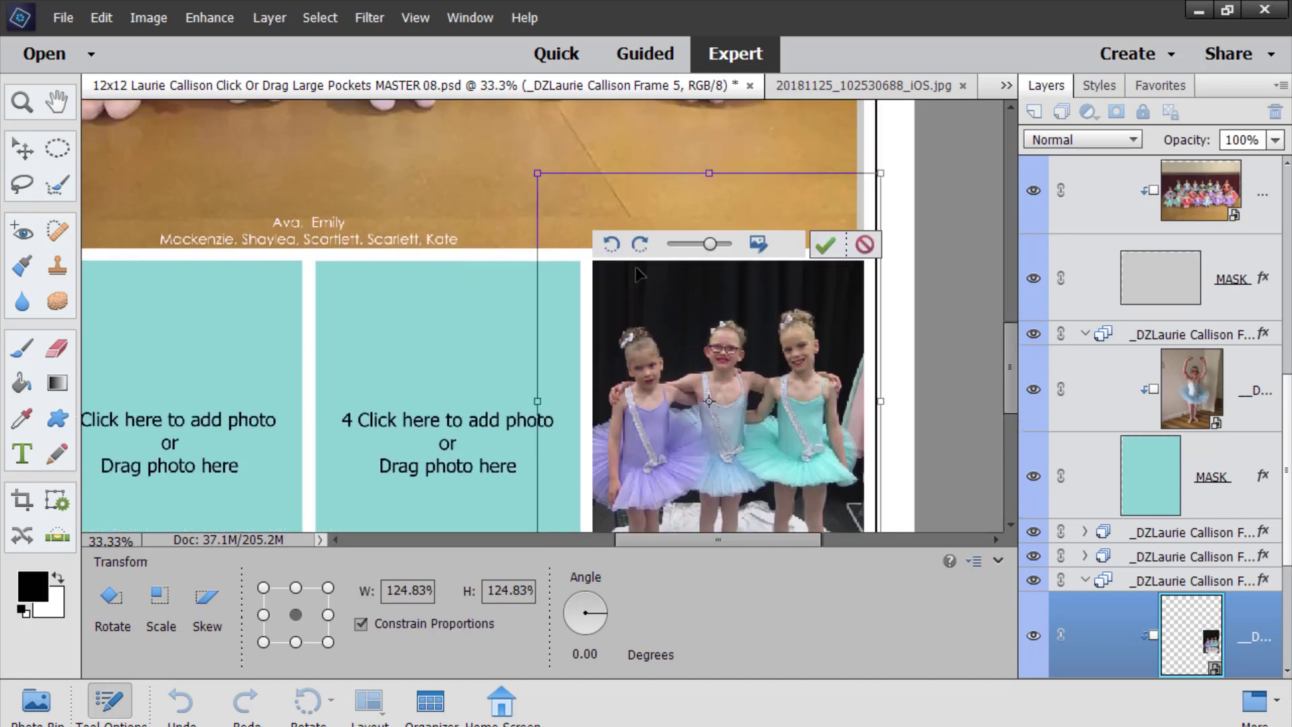
{"action": "left_click_drag", "start_coordinate": [537, 174], "coordinate": [560, 218]}
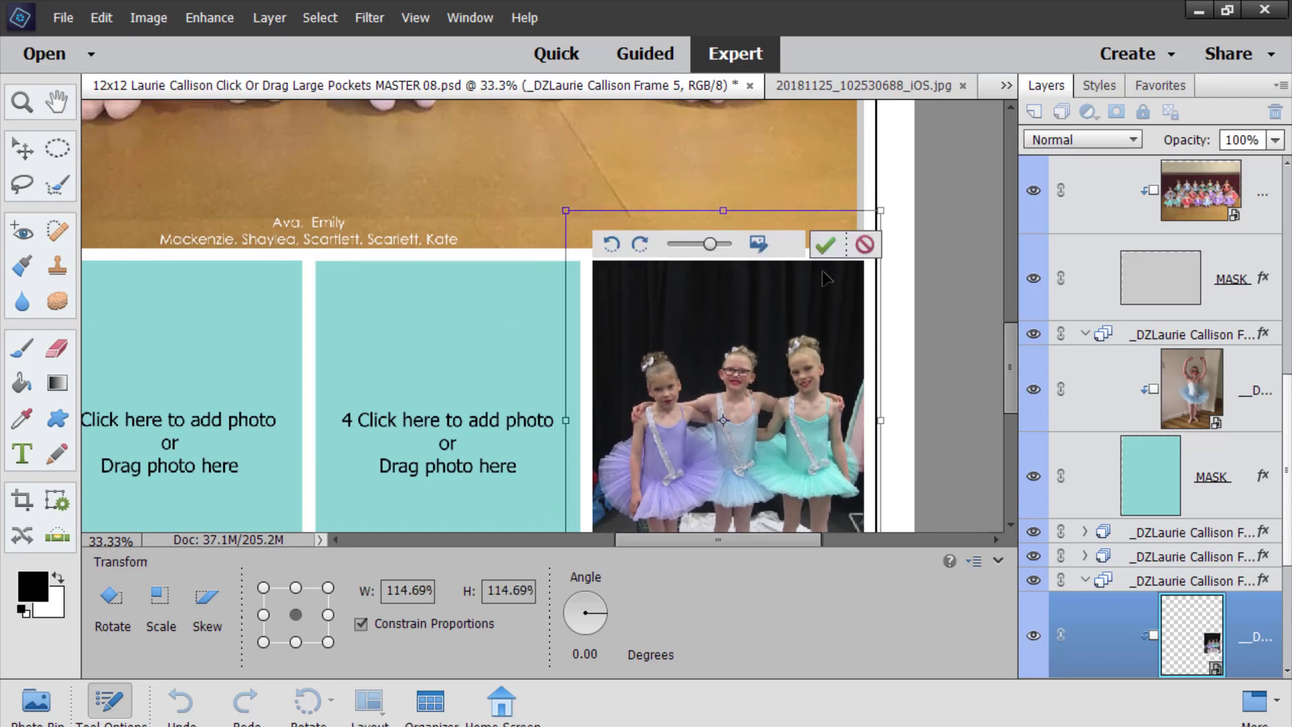
{"action": "left_click", "coordinate": [826, 246]}
Step: Move the pocket 4 caption text box up to the upper part of the pocket, above the photo placeholder text
{"action": "scroll", "coordinate": [960, 278], "scroll_direction": "down", "scroll_amount": 1}
{"action": "scroll", "coordinate": [961, 278], "scroll_direction": "down", "scroll_amount": 3}
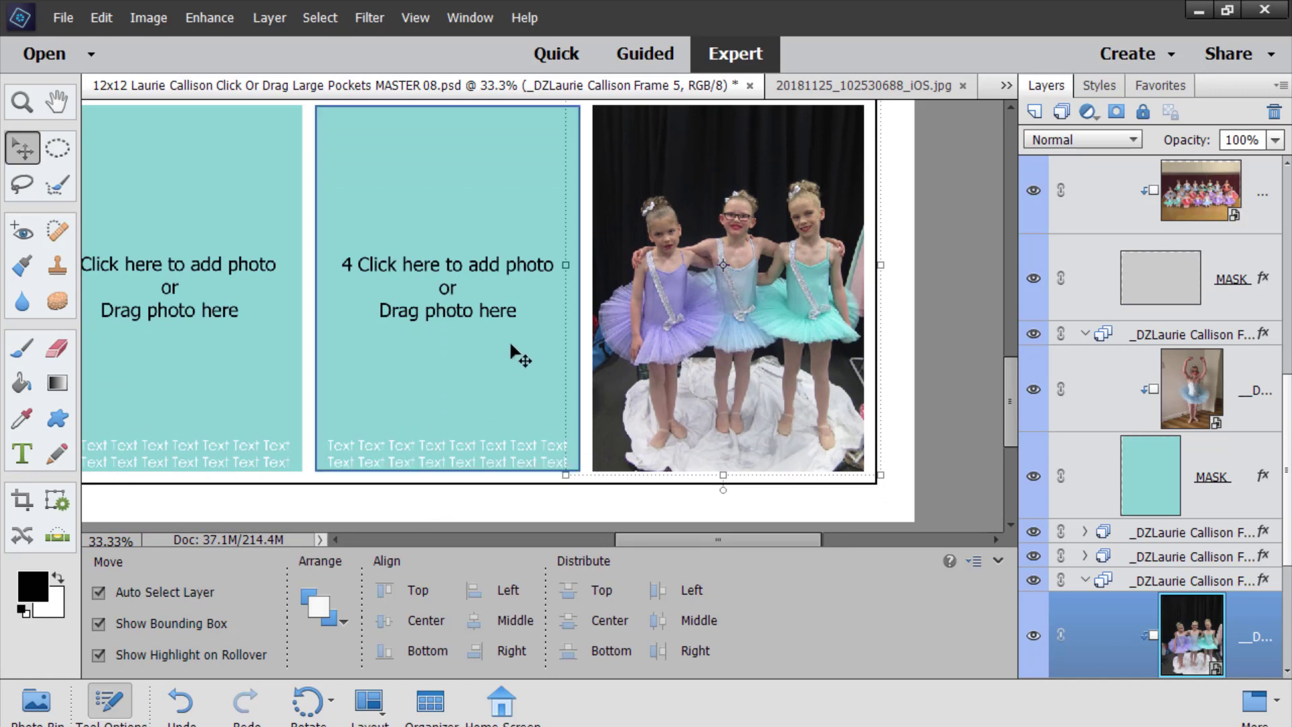
{"action": "left_click", "coordinate": [434, 463]}
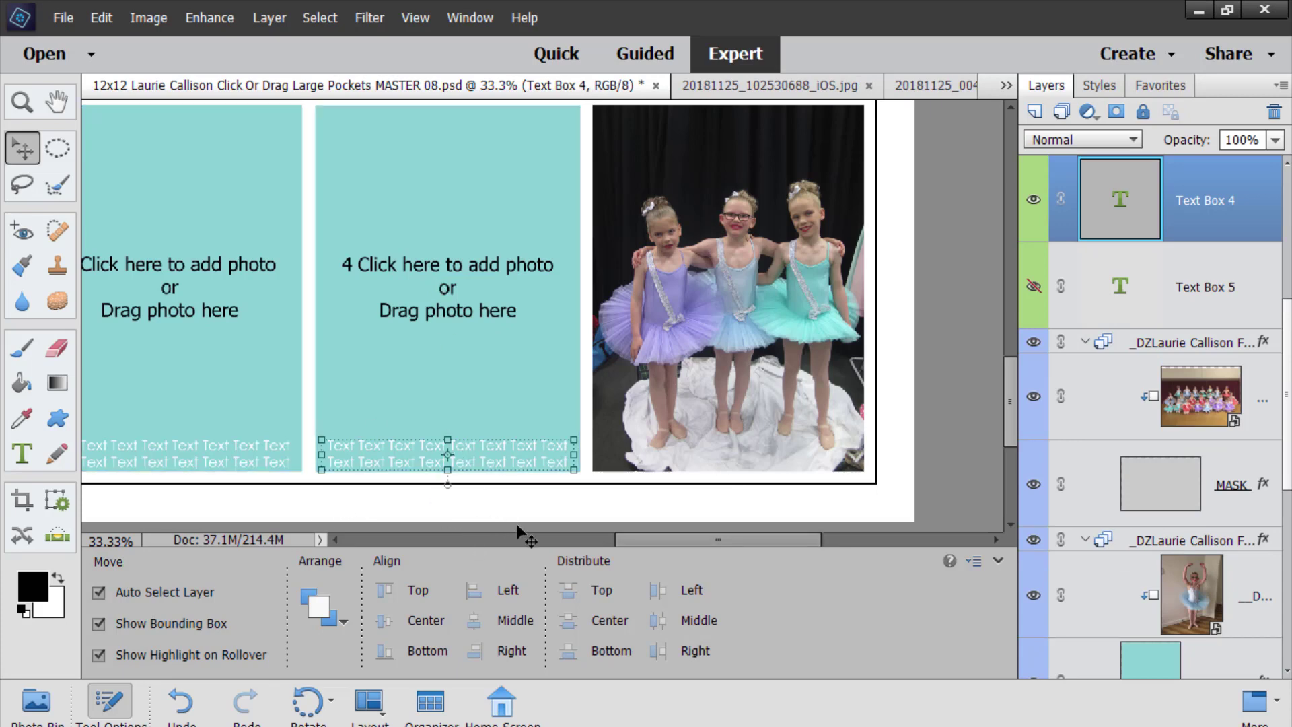
{"action": "left_click_drag", "start_coordinate": [669, 541], "coordinate": [596, 543]}
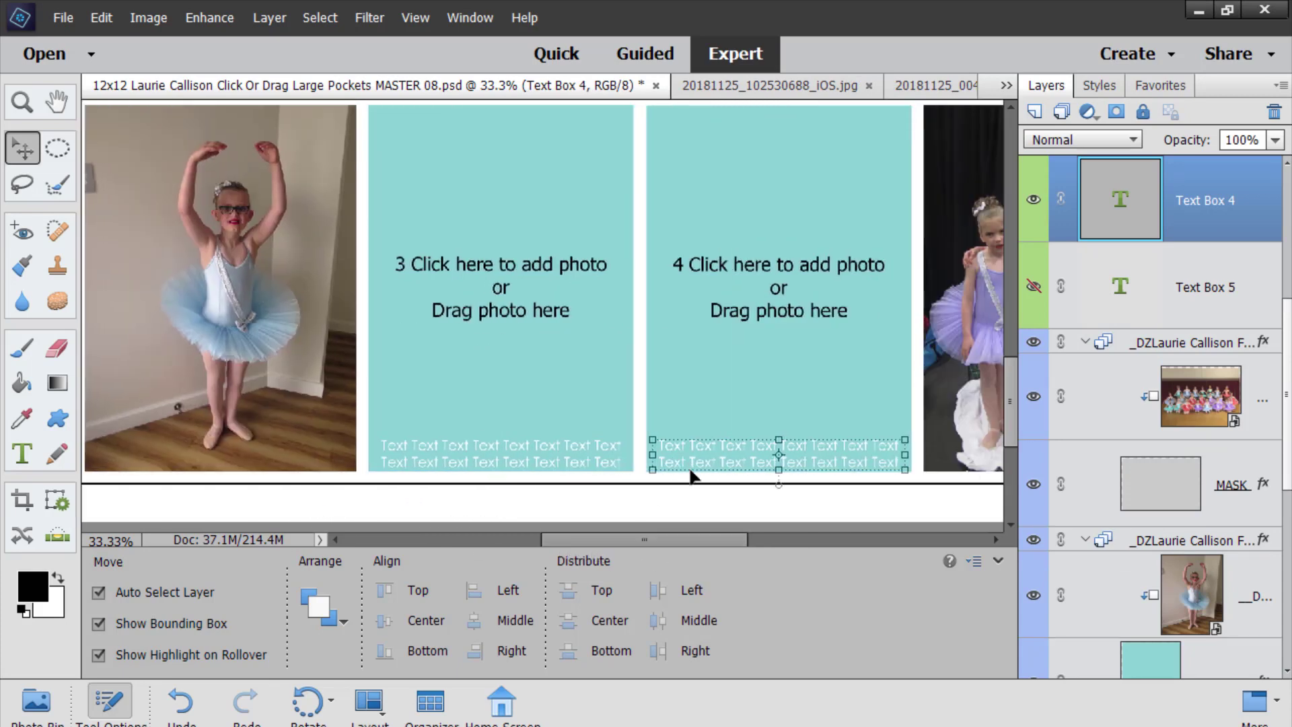
{"action": "left_click_drag", "start_coordinate": [701, 443], "coordinate": [704, 186]}
Step: Resize the pocket 4 caption box so it extends down past the placeholder text, commit it and fit the whole page in view
{"action": "double_click", "coordinate": [703, 180]}
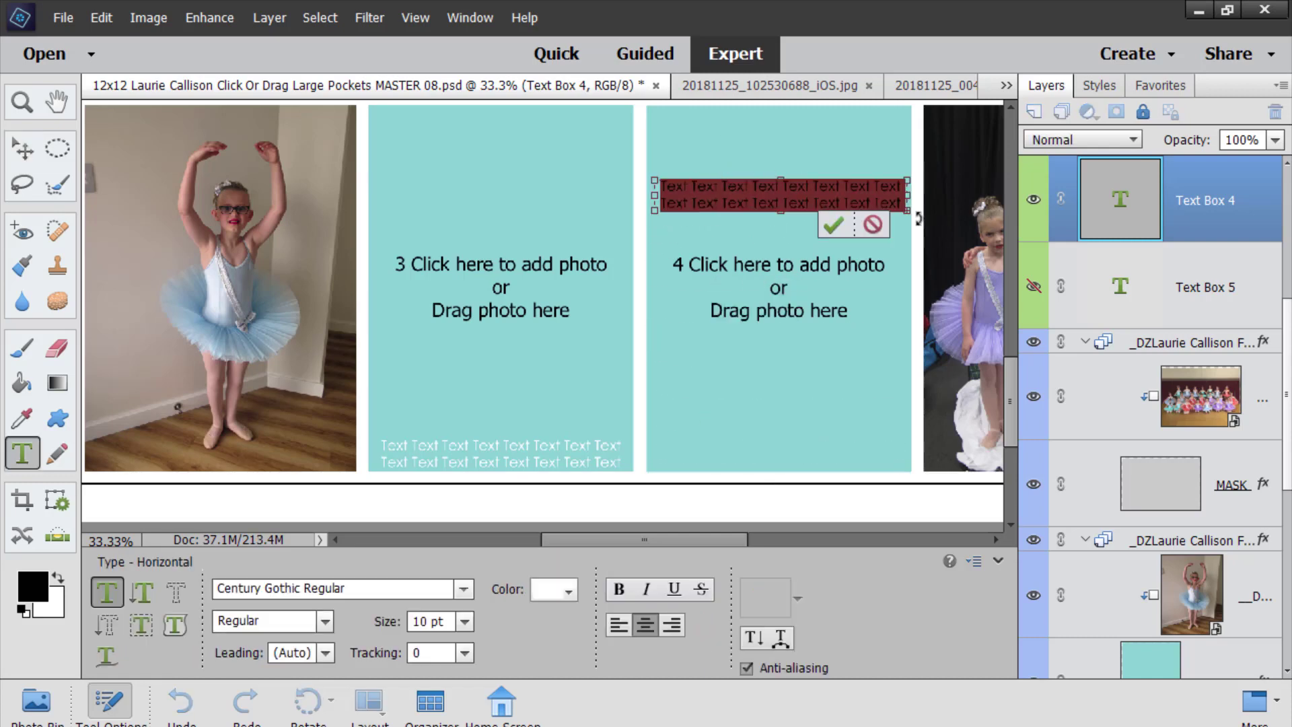
{"action": "left_click_drag", "start_coordinate": [909, 211], "coordinate": [856, 377]}
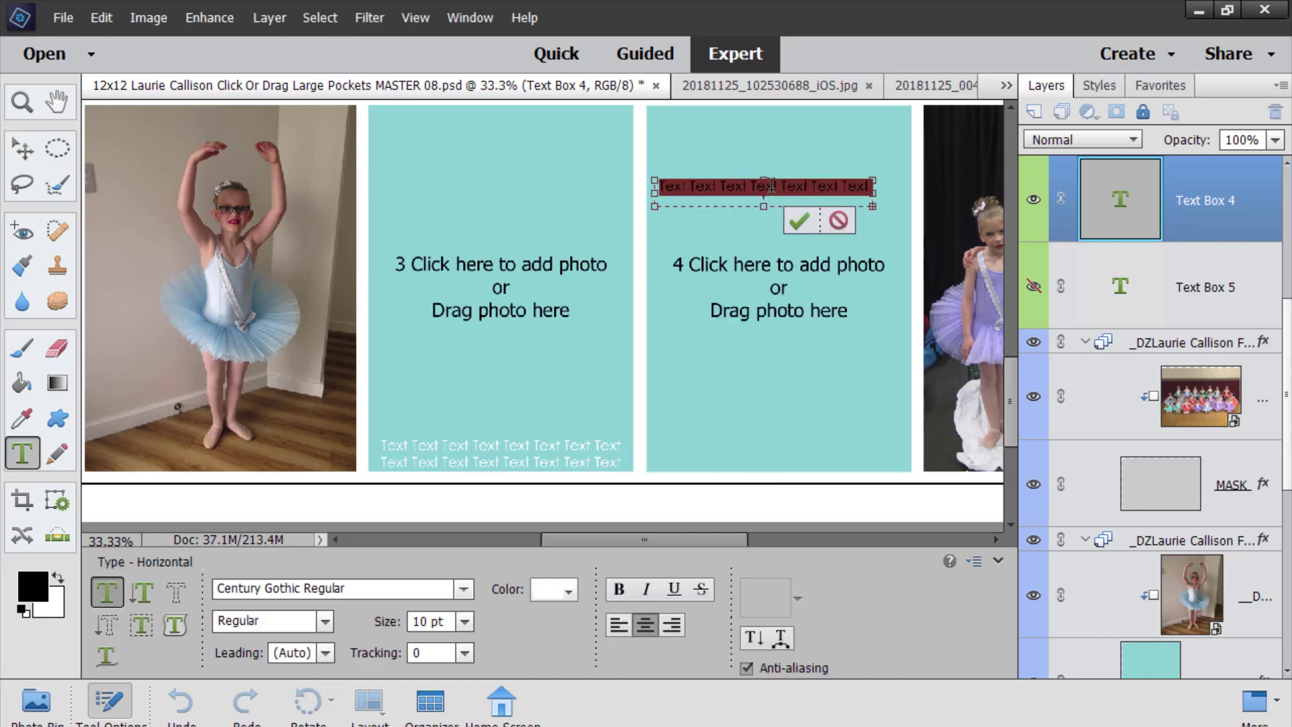
{"action": "left_click_drag", "start_coordinate": [765, 209], "coordinate": [764, 401]}
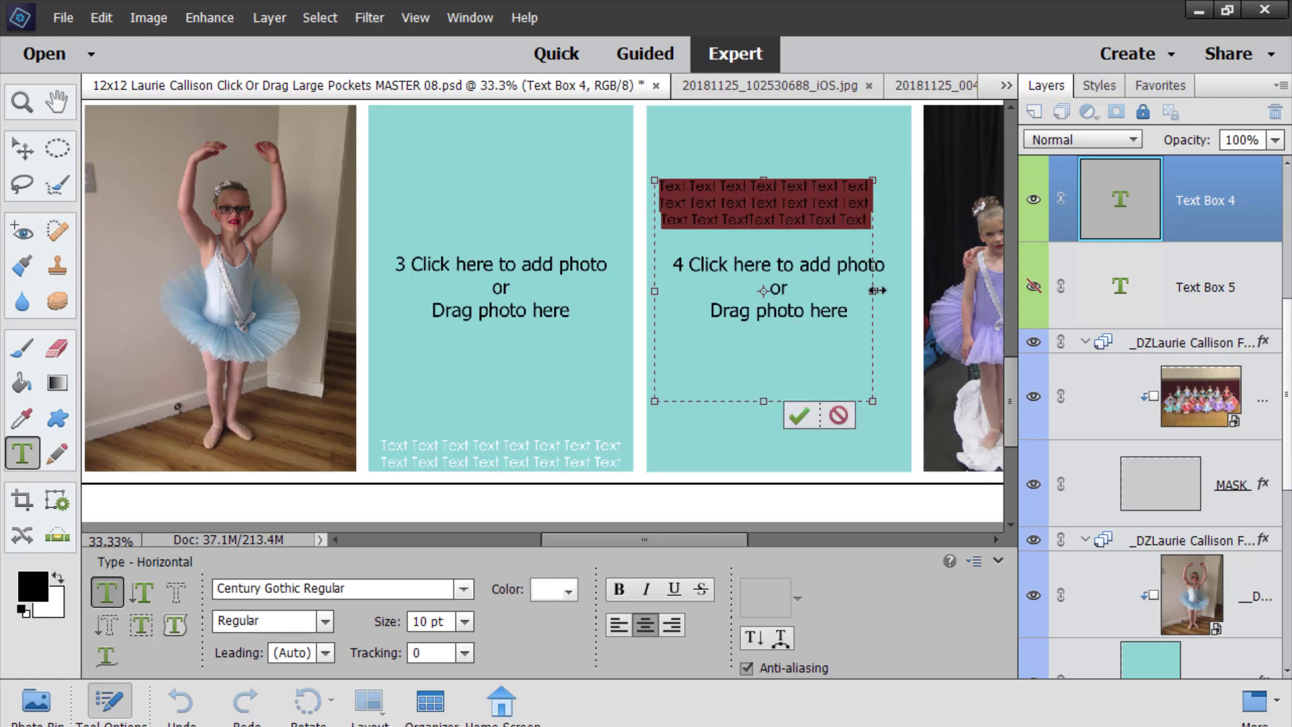
{"action": "left_click_drag", "start_coordinate": [876, 290], "coordinate": [888, 290]}
{"action": "left_click", "coordinate": [811, 416]}
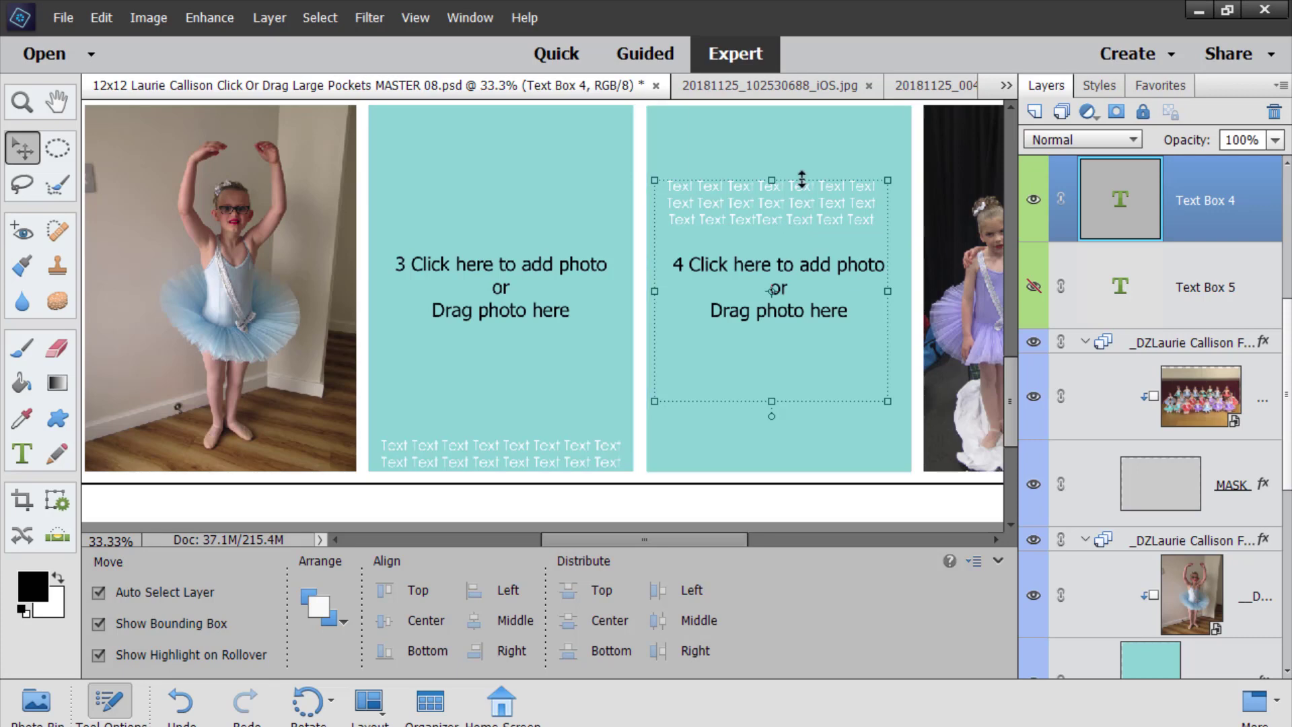
{"action": "key", "text": "ctrl+0"}
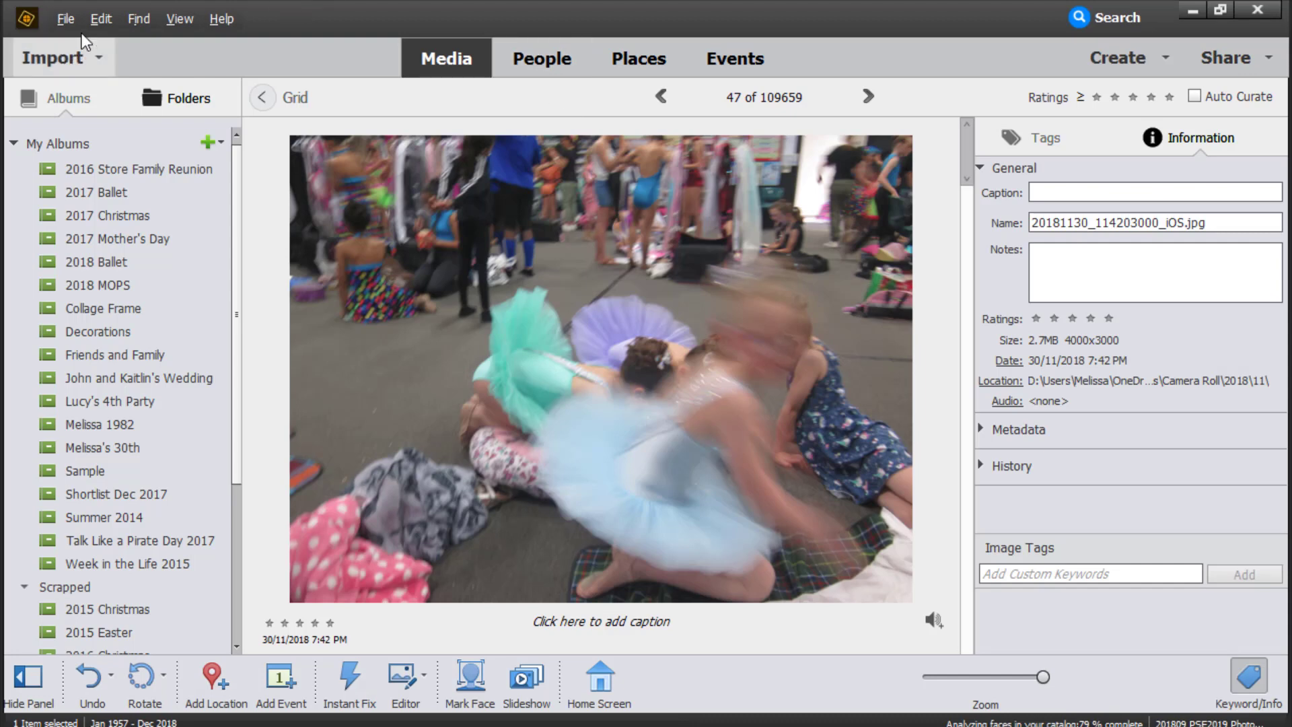
Step: Switch to the Organizer and open the Supplies catalog
{"action": "left_click", "coordinate": [76, 23]}
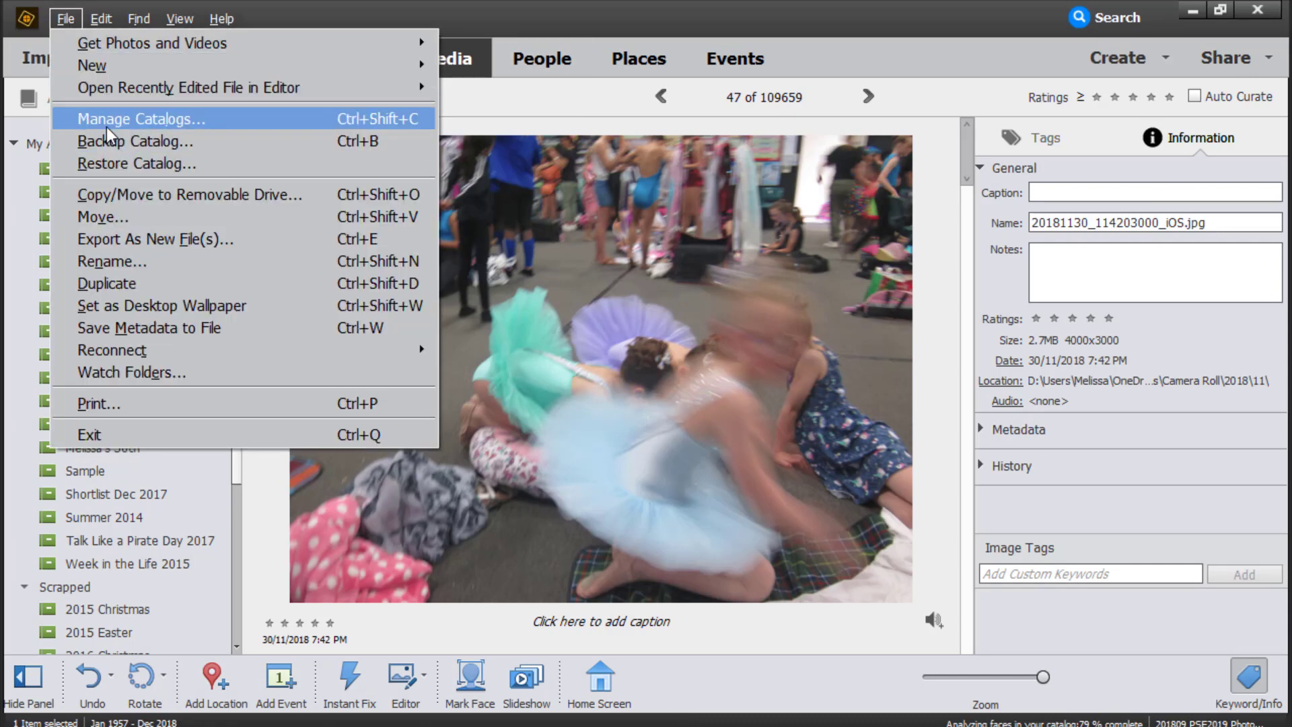
{"action": "left_click", "coordinate": [106, 125]}
{"action": "left_click", "coordinate": [474, 430]}
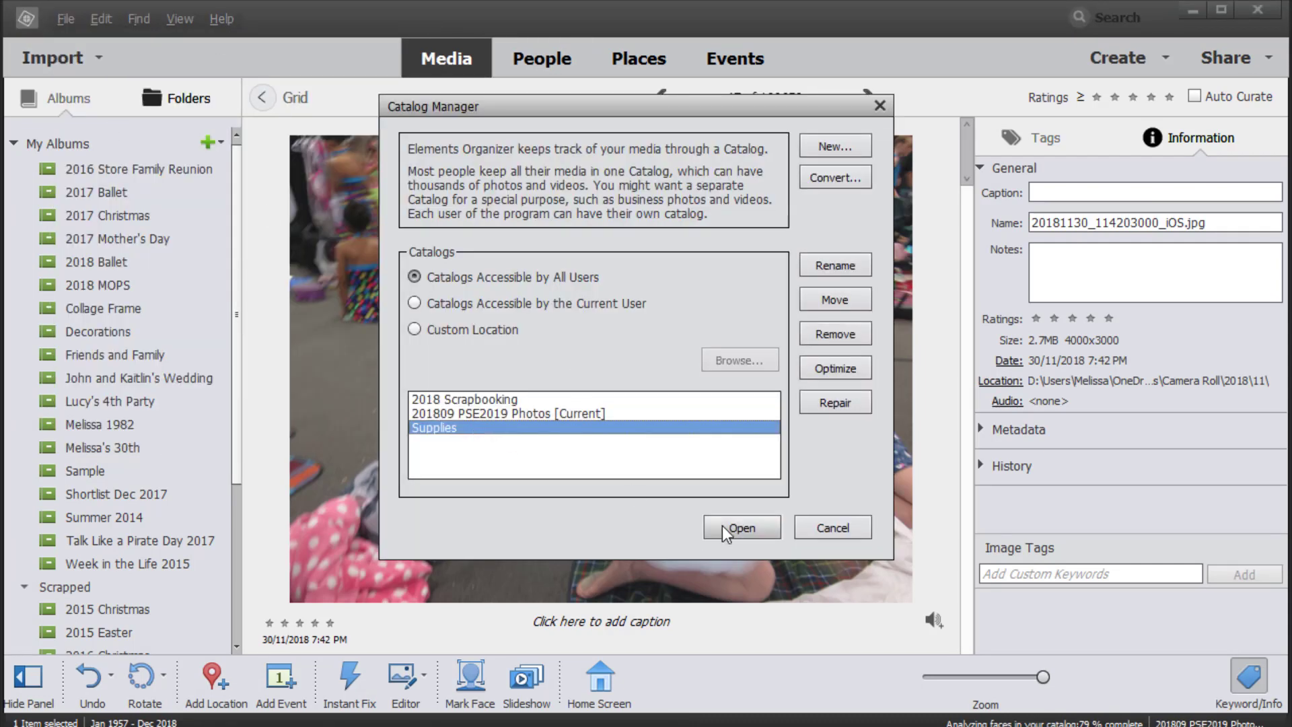
{"action": "left_click", "coordinate": [724, 529]}
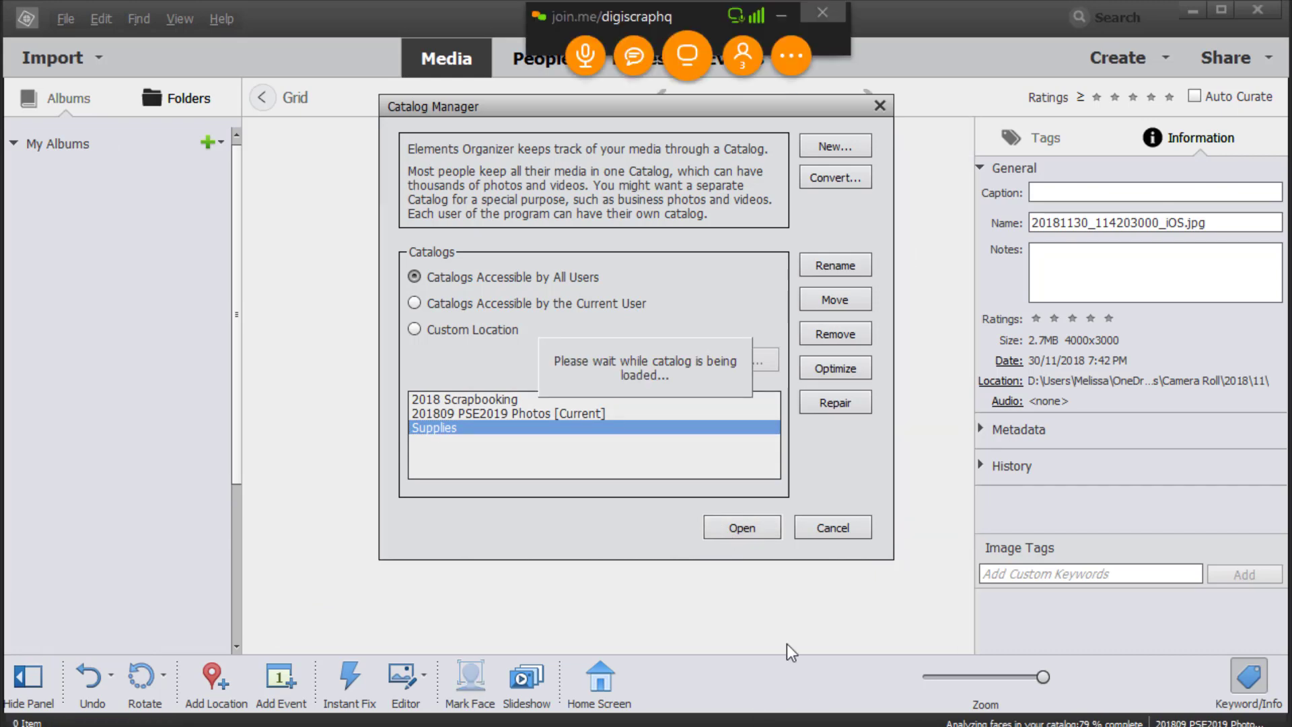
{"action": "left_click", "coordinate": [636, 55]}
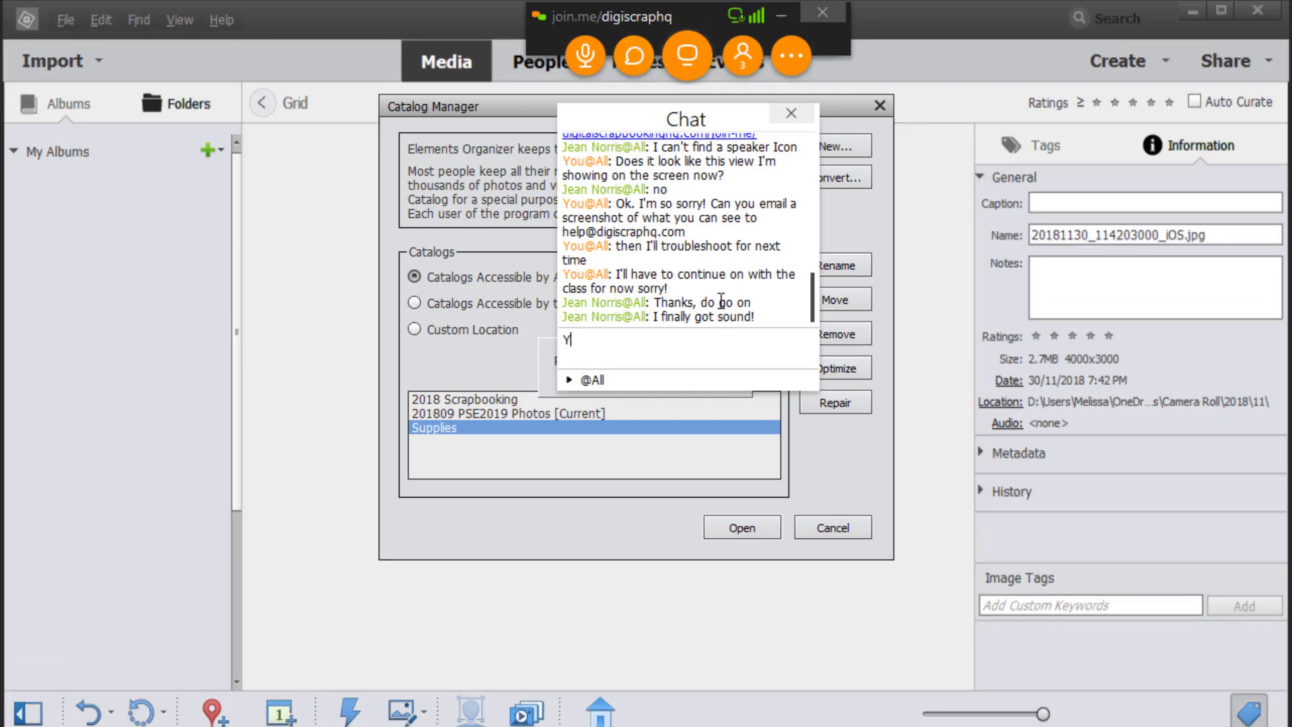
{"action": "type", "text": "Y"}
{"action": "key", "text": "BackSpace"}
{"action": "left_click", "coordinate": [791, 113]}
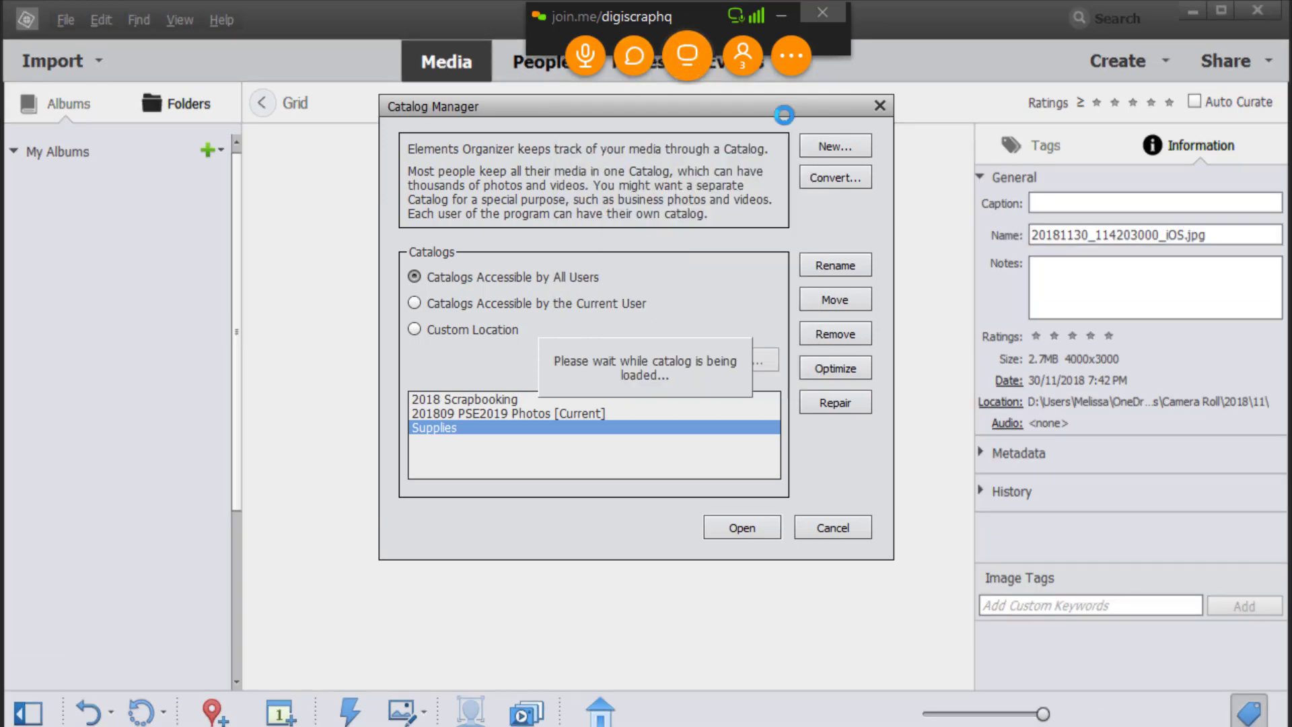
{"action": "left_click", "coordinate": [783, 17]}
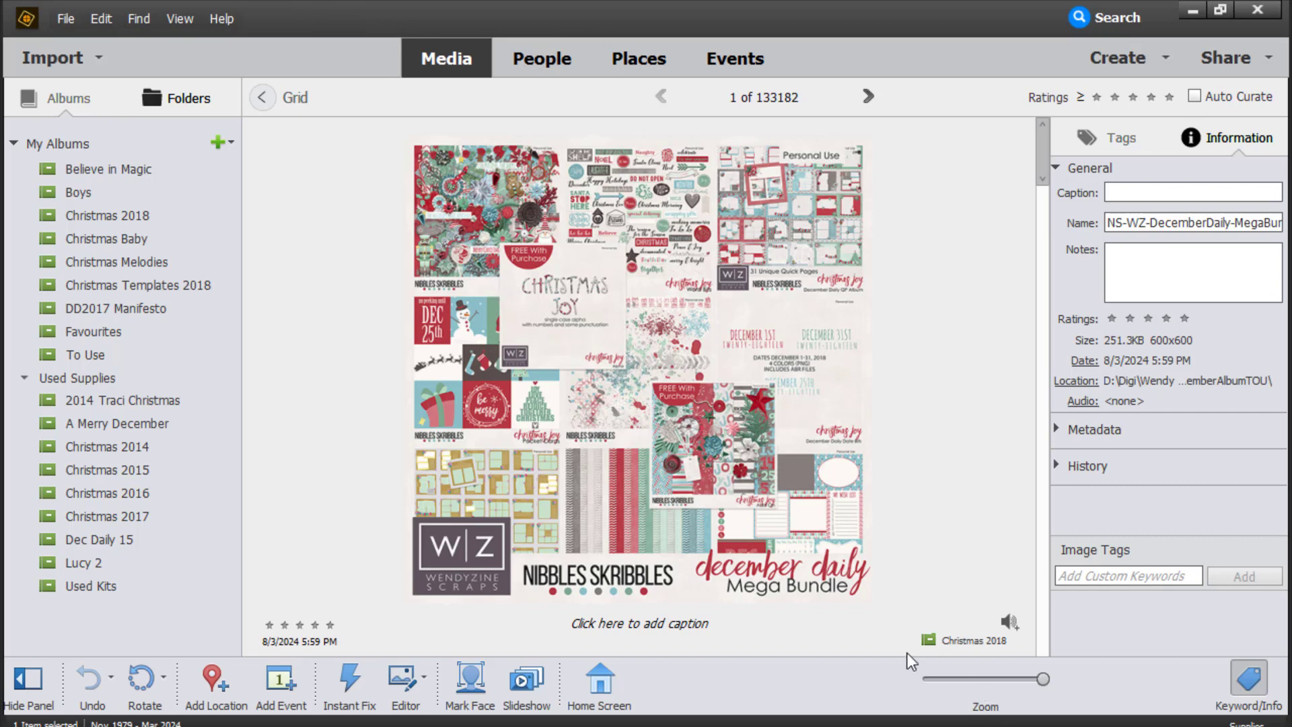
Step: Return to the media grid and search the supplies by filename for "ballet"
{"action": "key", "text": "Escape"}
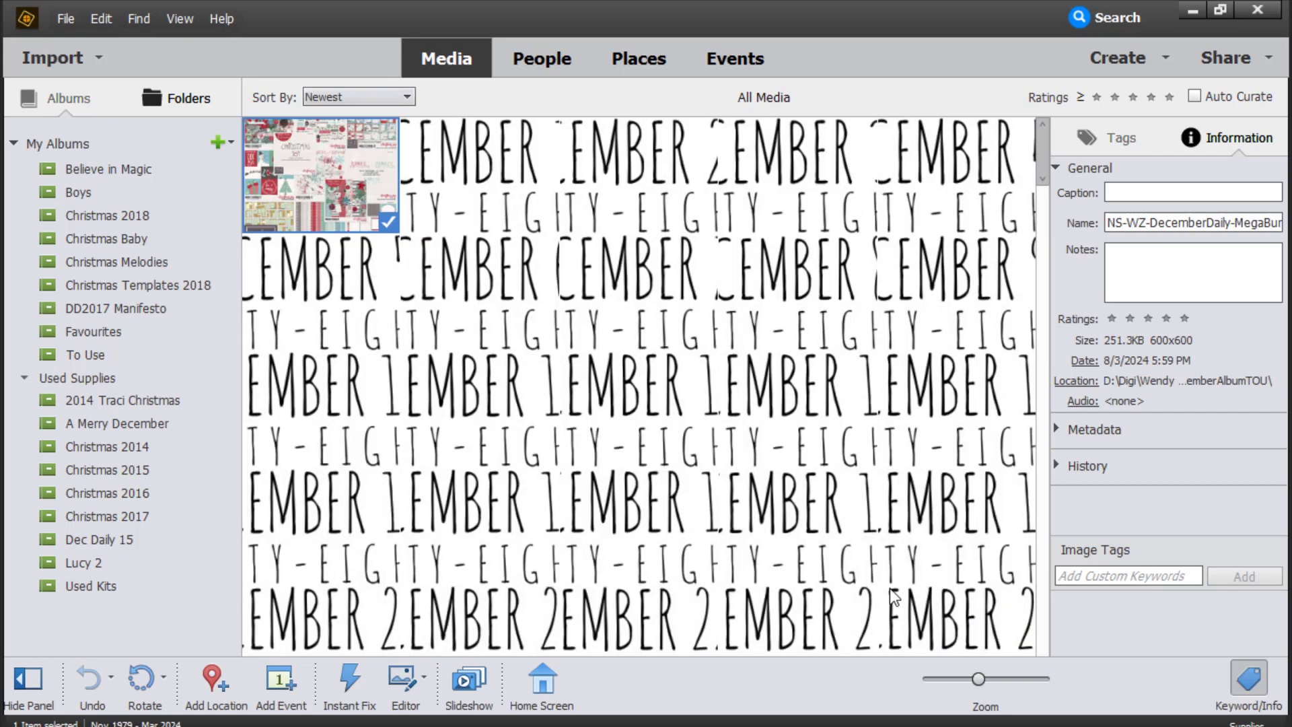
{"action": "key", "text": "ctrl+shift+k"}
{"action": "type", "text": "ballt"}
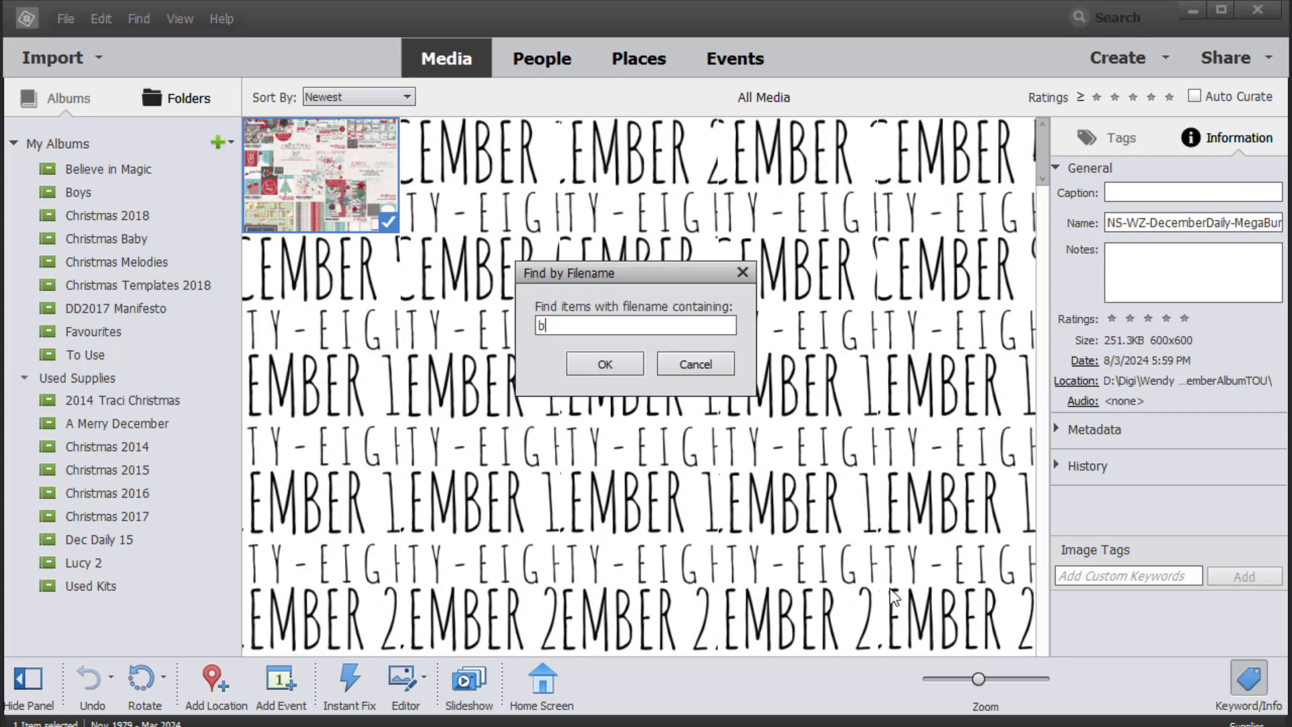
{"action": "type", "text": "ed"}
{"action": "key", "text": "Return"}
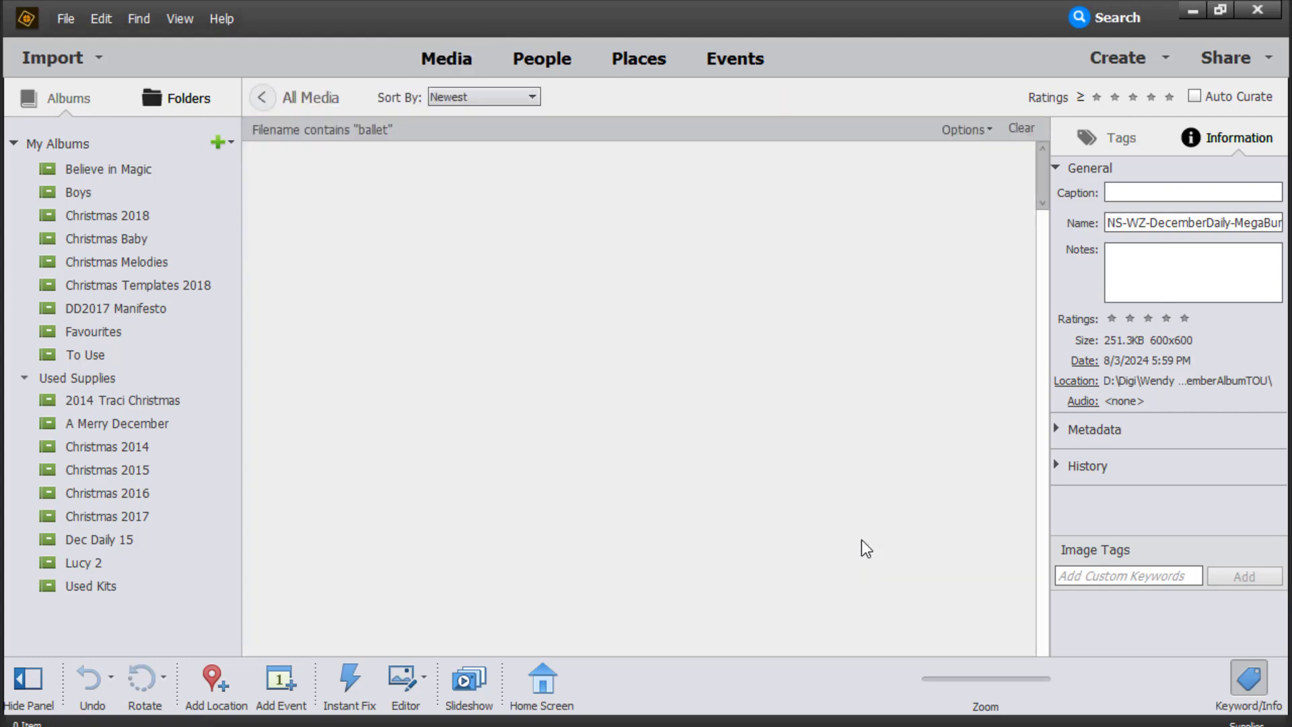
Step: Search the supplies by filename for "dance" and look through the matching papers and word art
{"action": "key", "text": "ctrl+shift+k"}
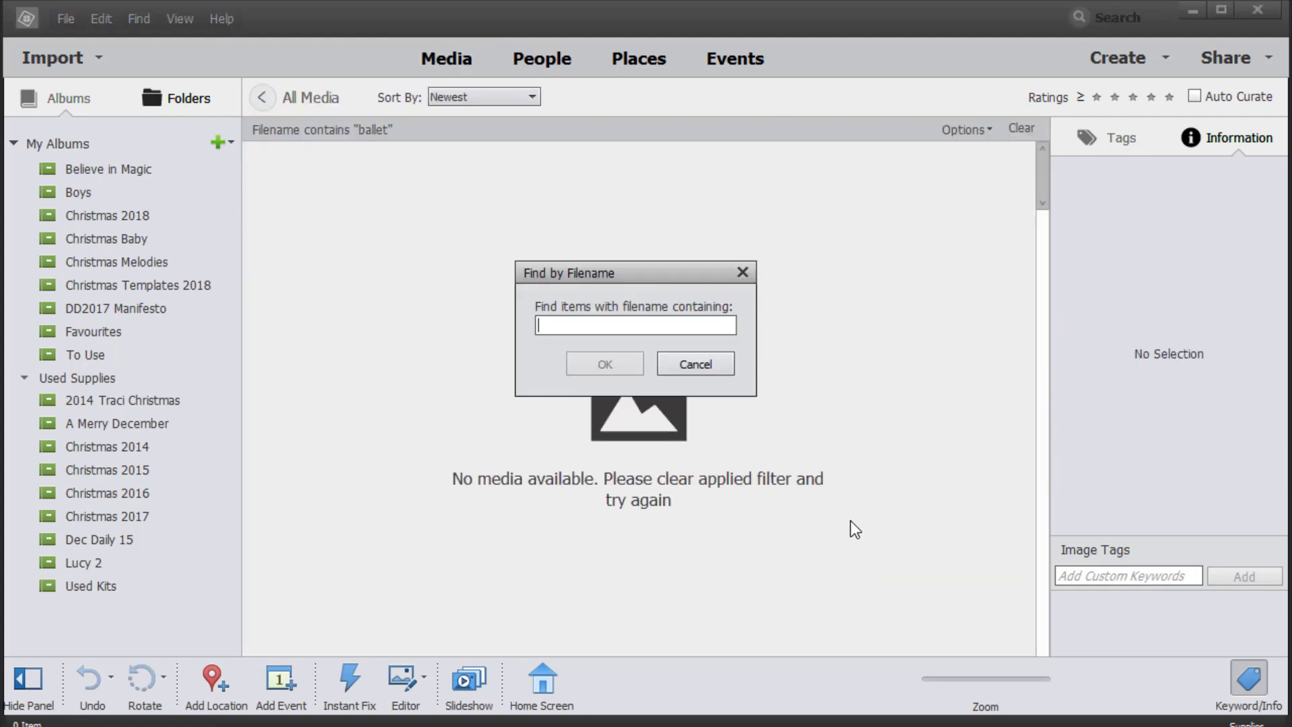
{"action": "type", "text": "dance"}
{"action": "key", "text": "Return"}
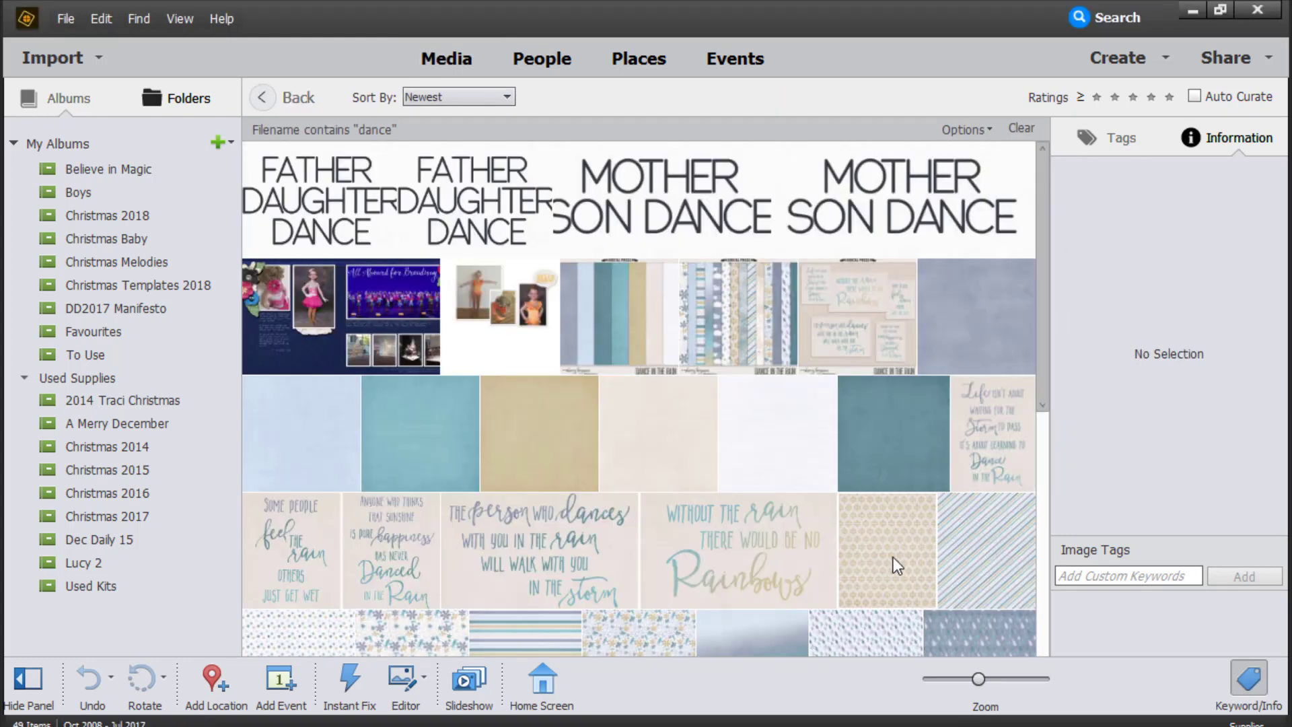
{"action": "scroll", "coordinate": [579, 341], "scroll_direction": "down", "scroll_amount": 4}
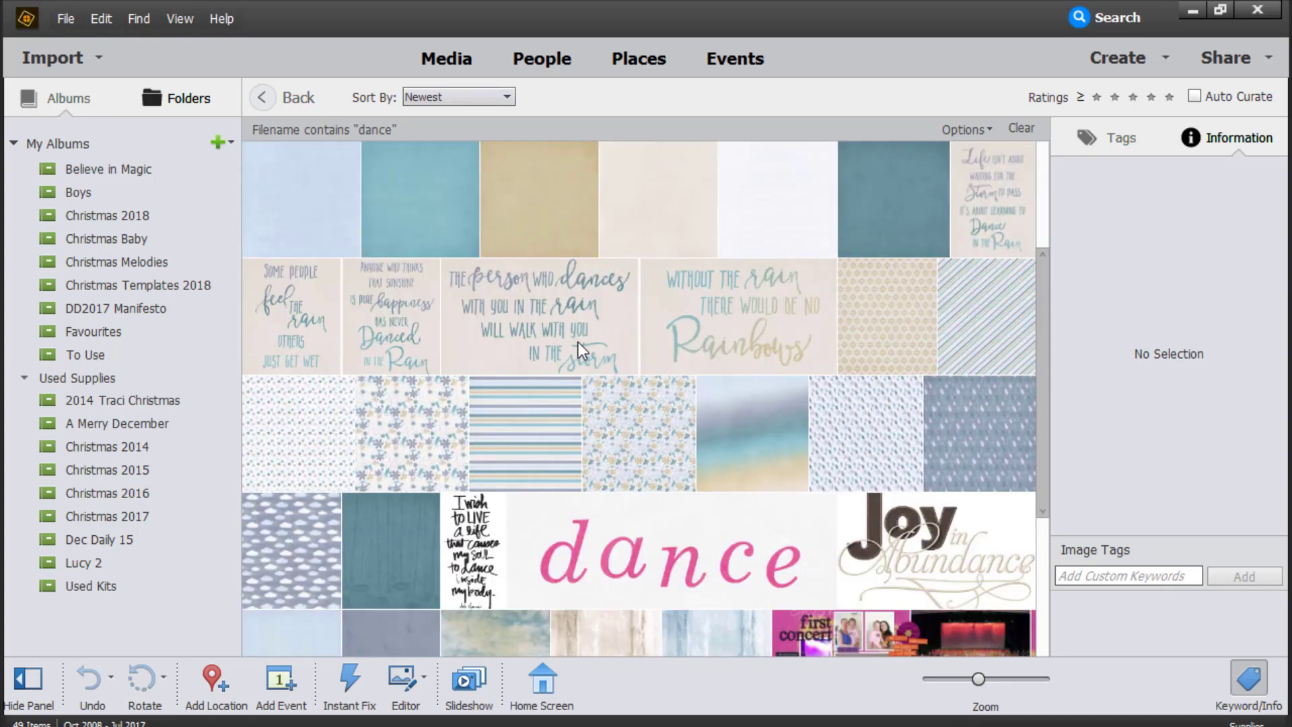
{"action": "scroll", "coordinate": [579, 342], "scroll_direction": "down", "scroll_amount": 4}
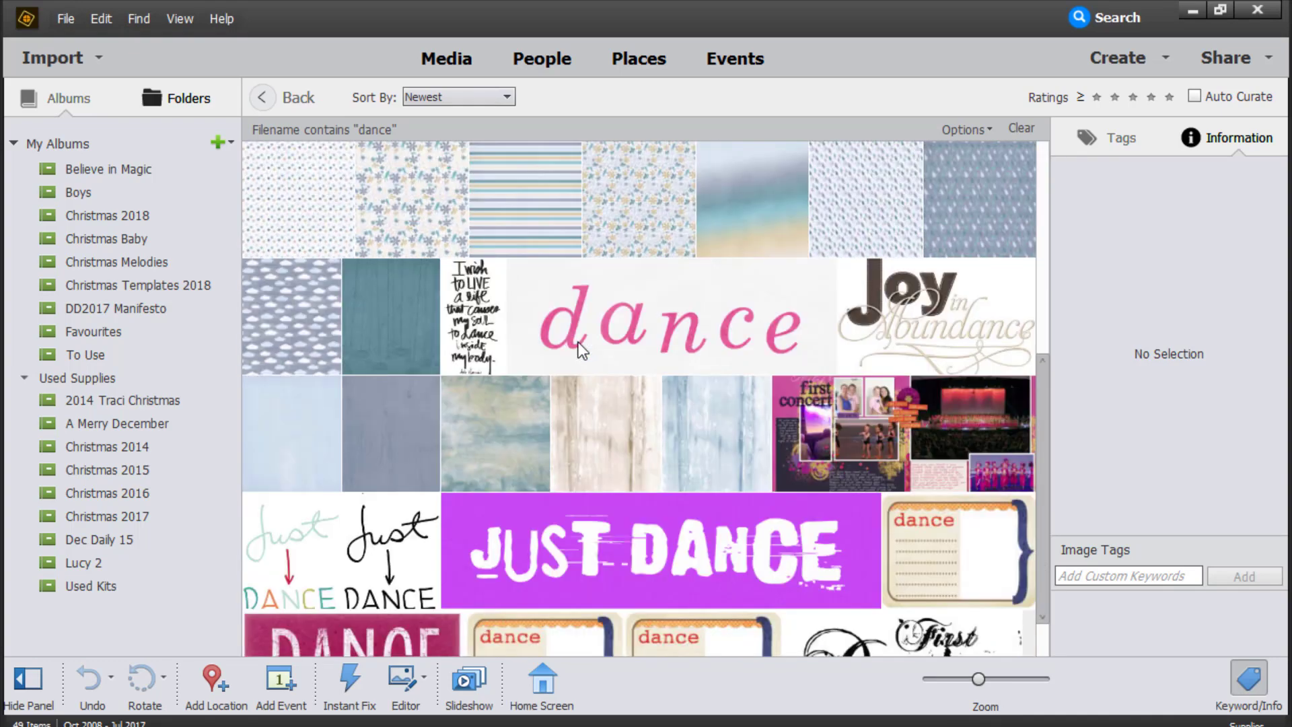
{"action": "scroll", "coordinate": [579, 341], "scroll_direction": "down", "scroll_amount": 1}
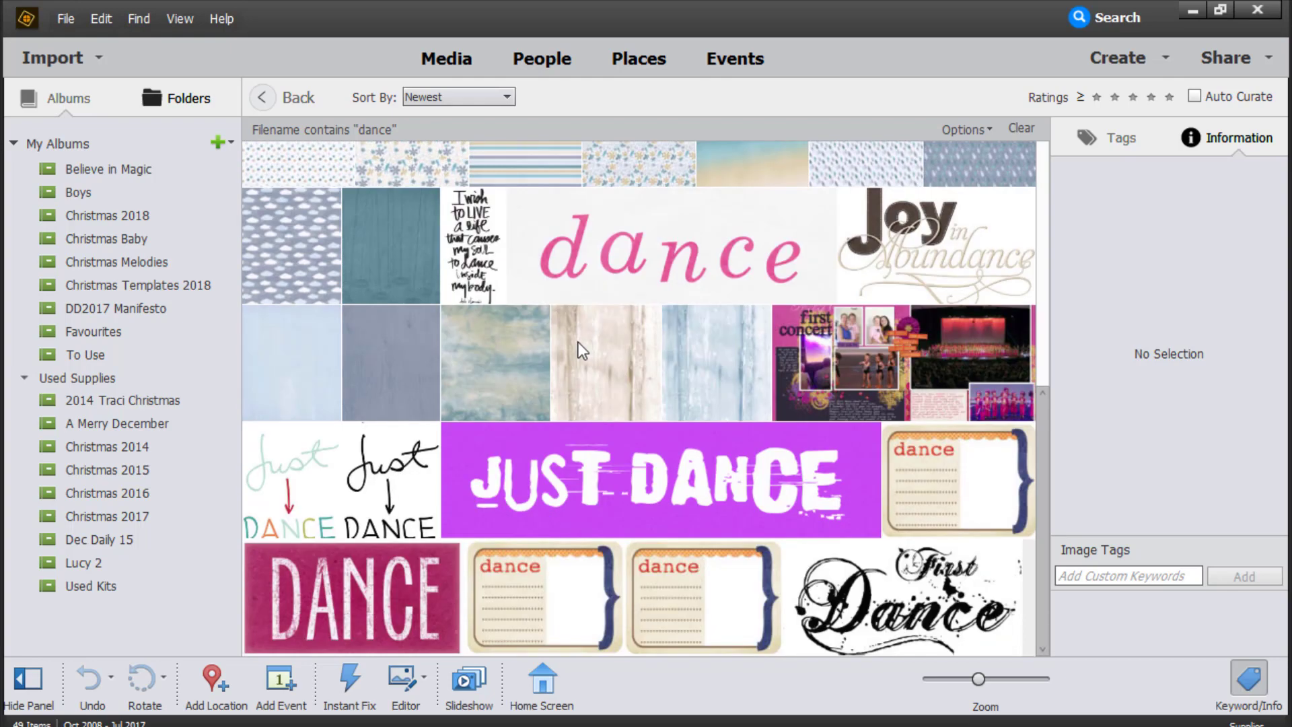
{"action": "scroll", "coordinate": [578, 341], "scroll_direction": "up", "scroll_amount": 8}
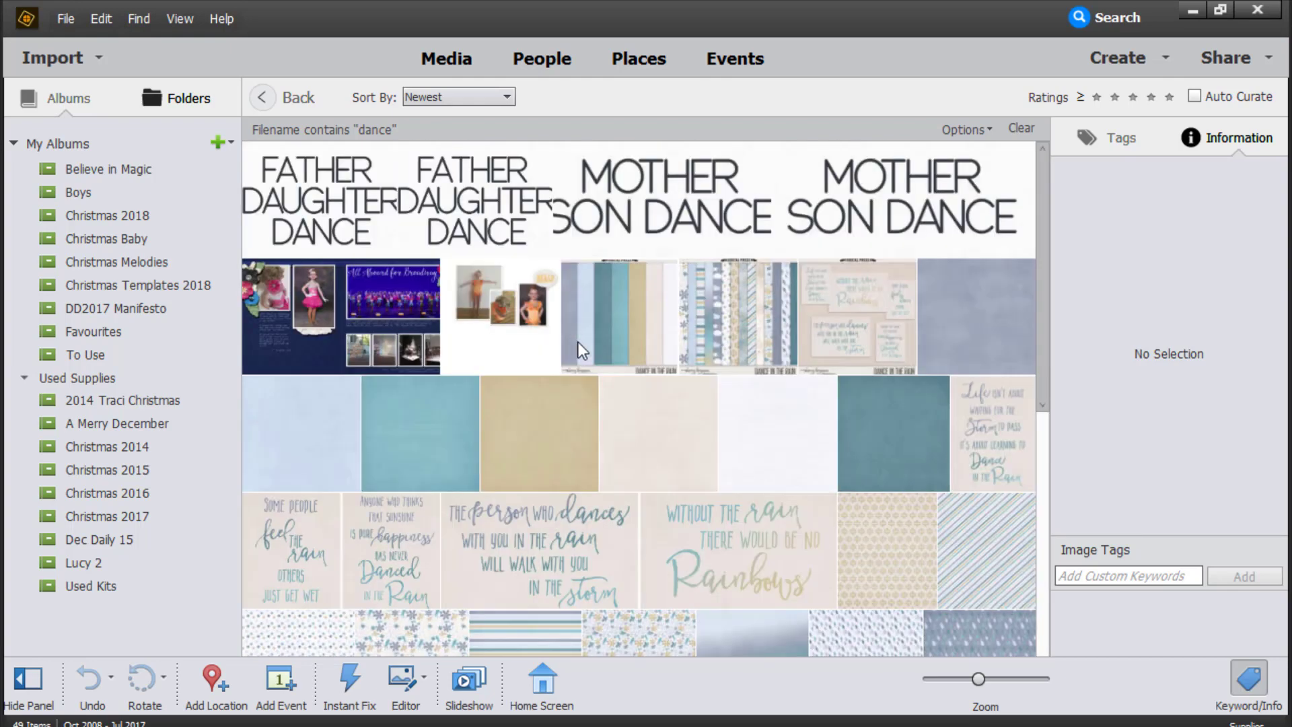
Step: Switch to File Explorer, browse the cp_mh_bloom paper 2, paper 3 and paper 4 folders, and open cp_mh_bloom_pp4_7.jpg in the editor
{"action": "left_click", "coordinate": [289, 506]}
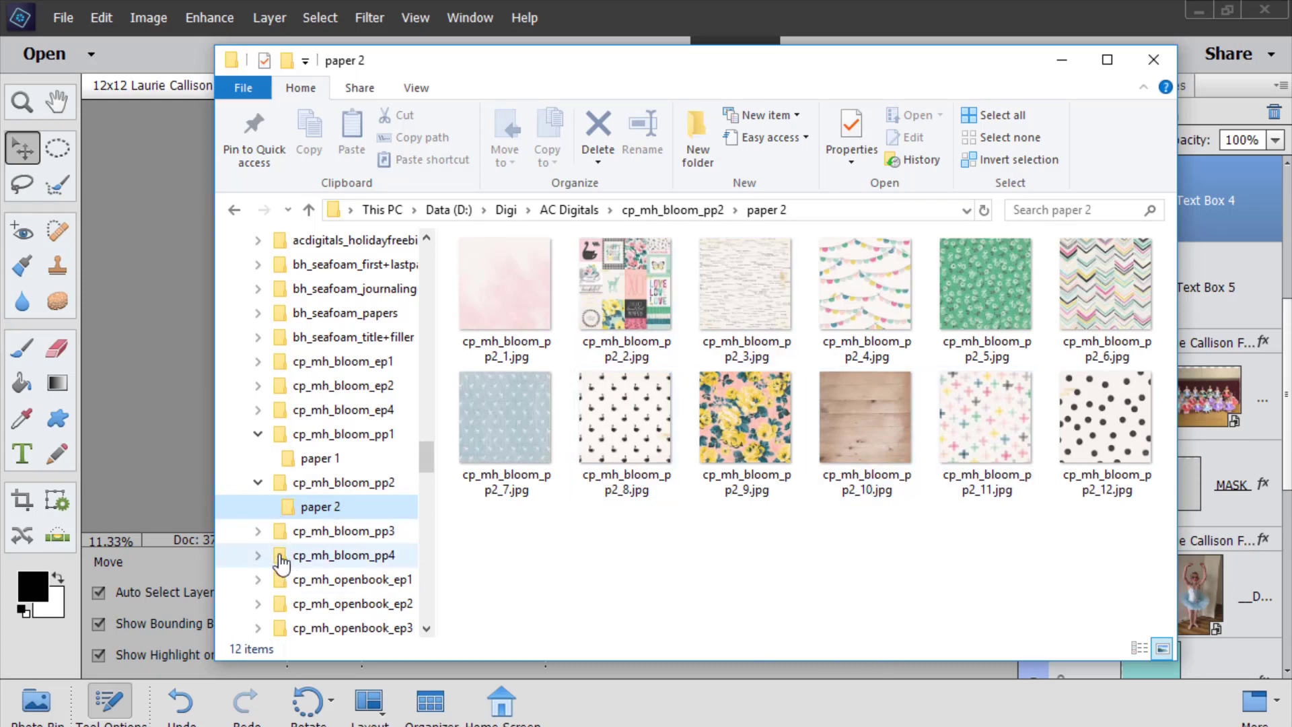
{"action": "left_click", "coordinate": [261, 532]}
{"action": "left_click", "coordinate": [302, 556]}
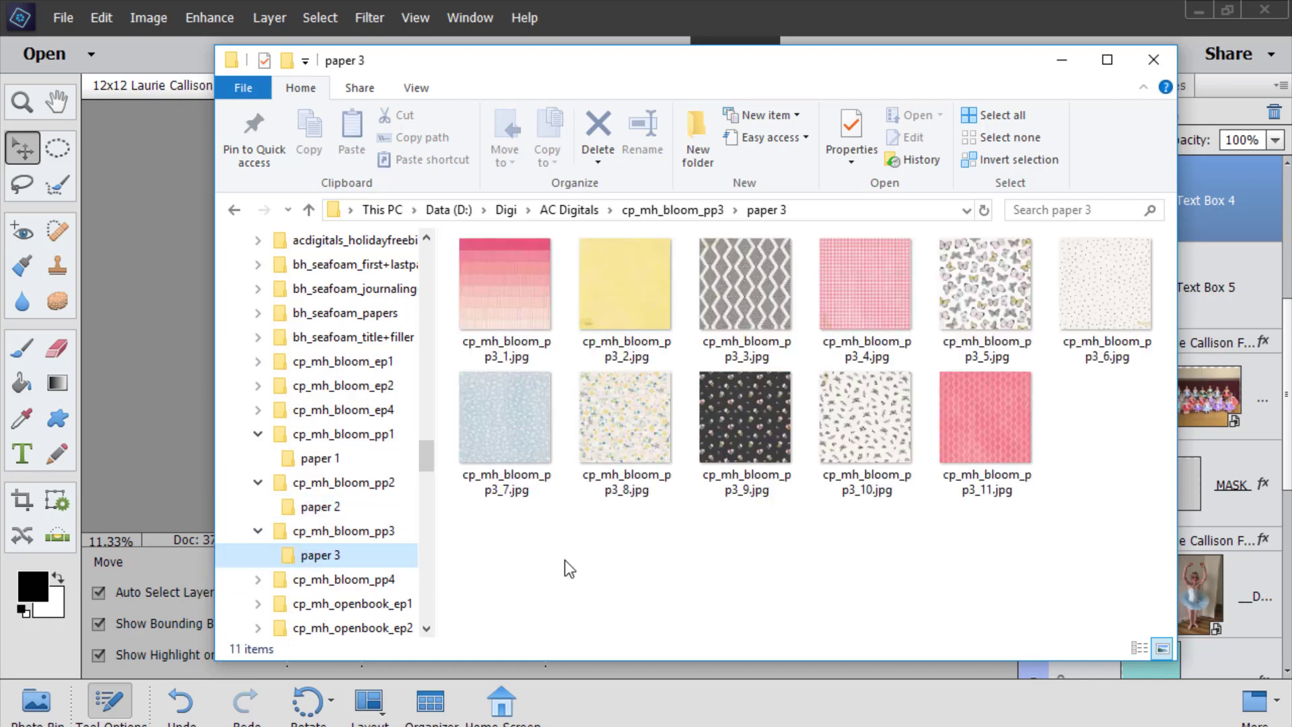
{"action": "left_click", "coordinate": [258, 580]}
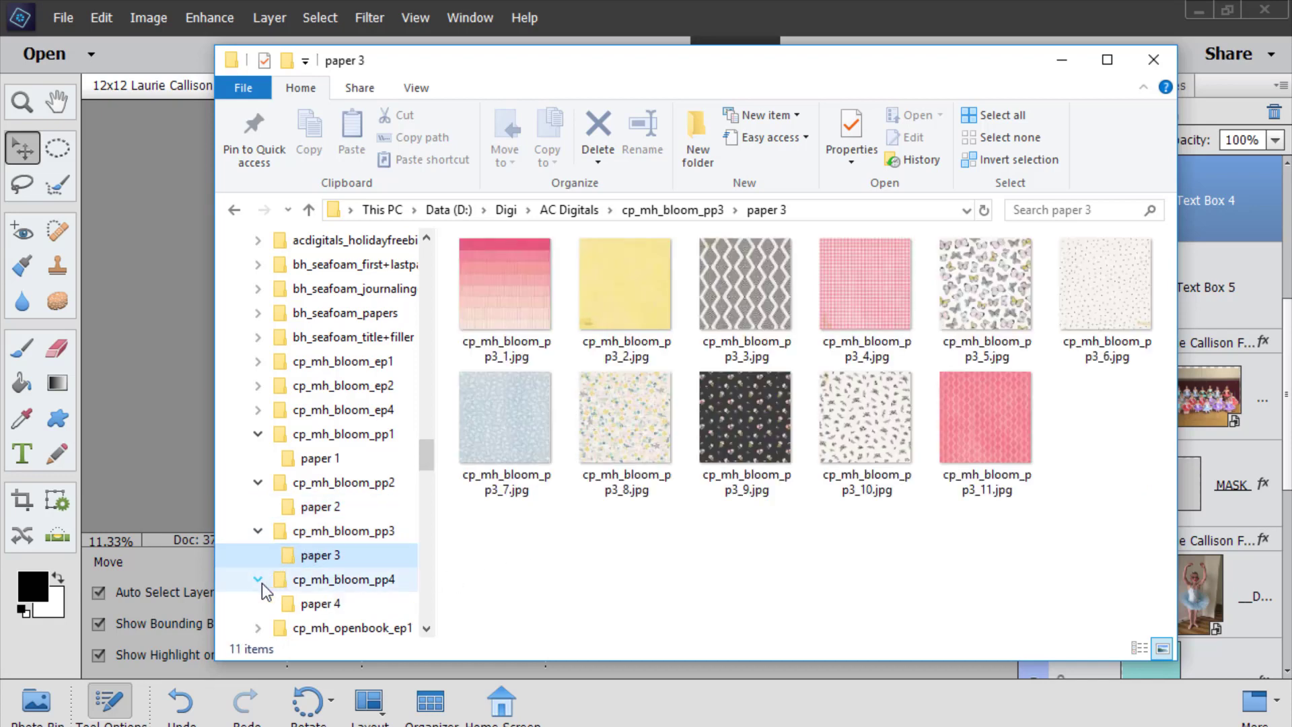
{"action": "left_click", "coordinate": [304, 611]}
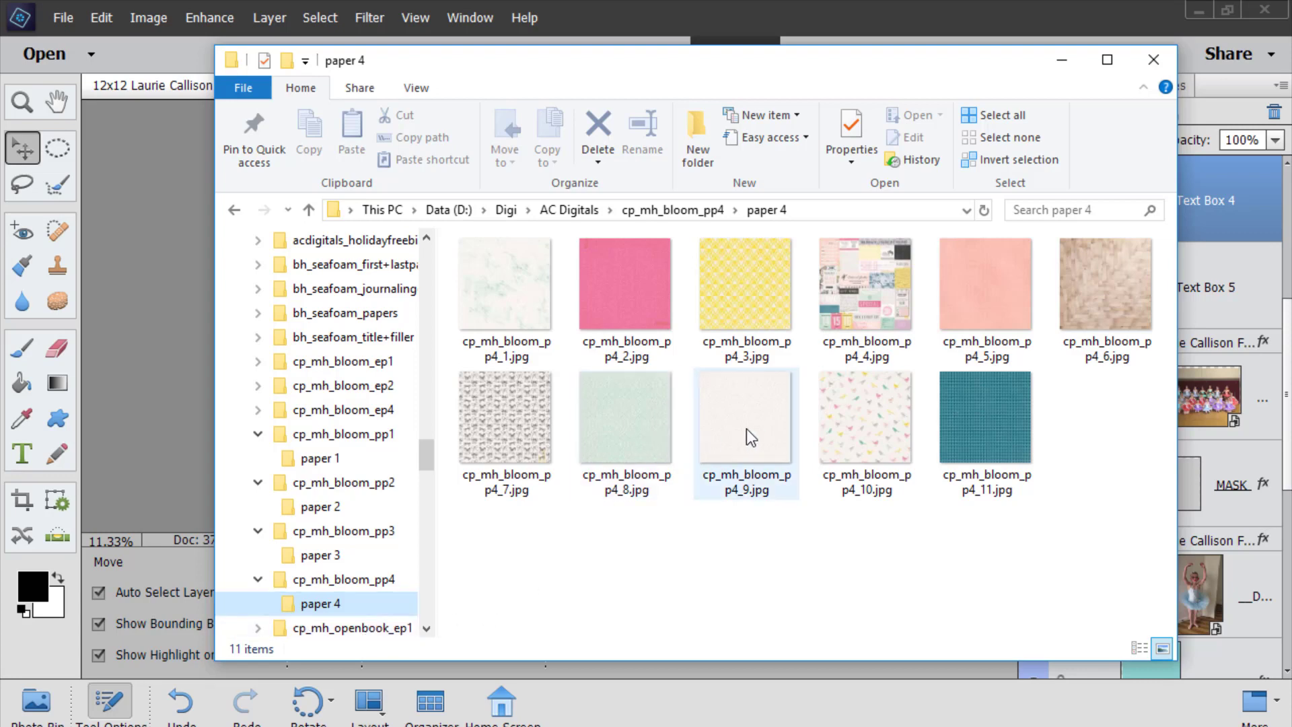
{"action": "left_click", "coordinate": [528, 458]}
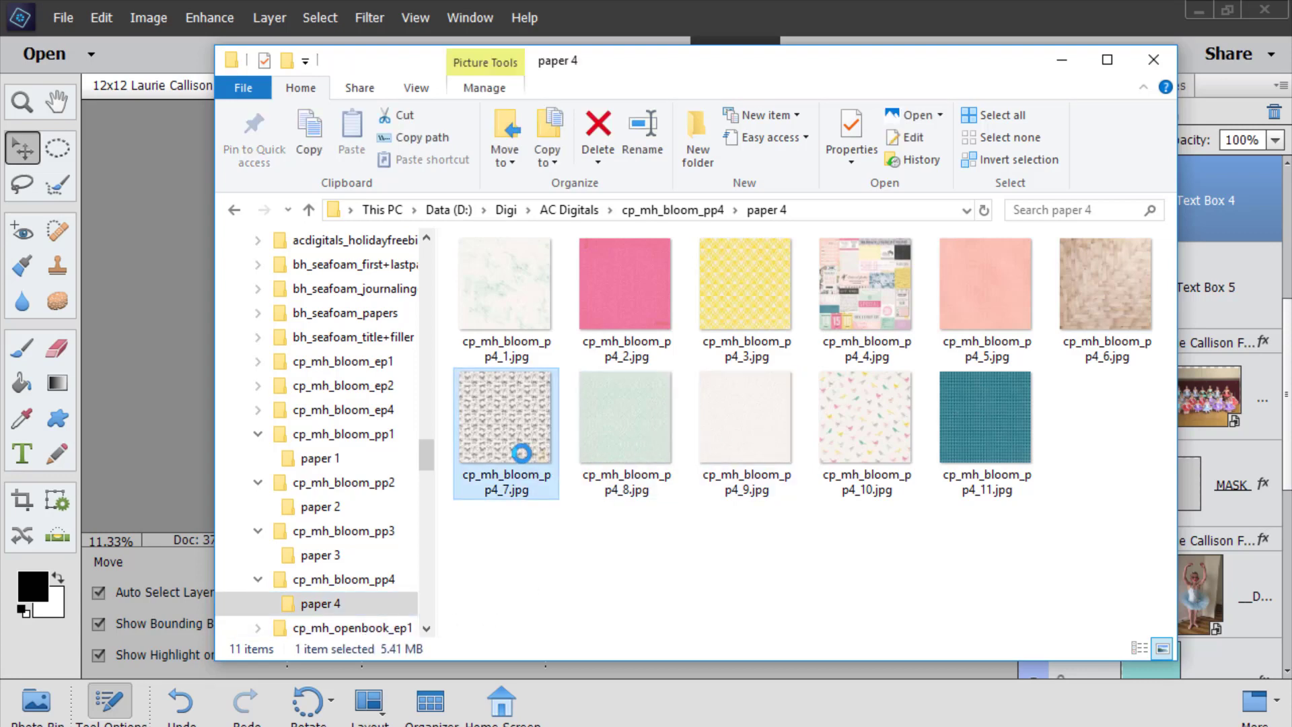
{"action": "left_click_drag", "start_coordinate": [502, 427], "coordinate": [101, 323]}
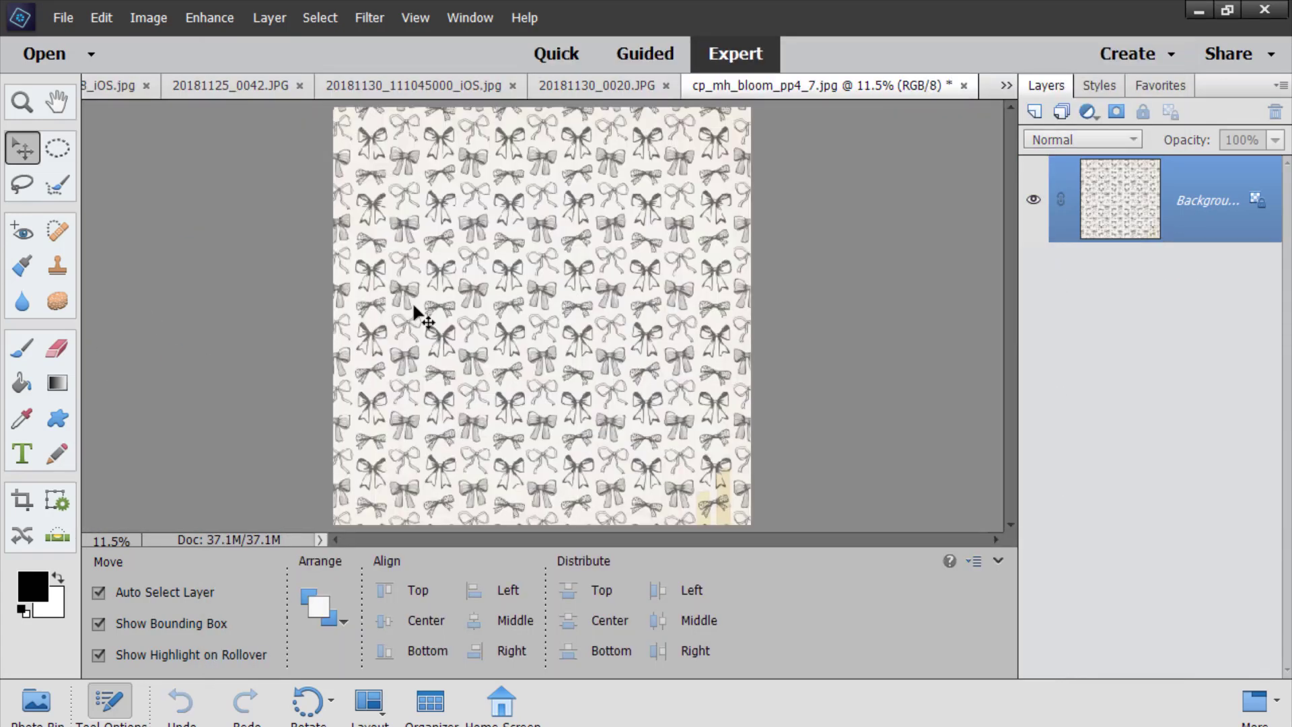
Step: Return to File Explorer and view the elements 1 folder inside cp_mh_openbook_ep1
{"action": "left_click", "coordinate": [232, 725]}
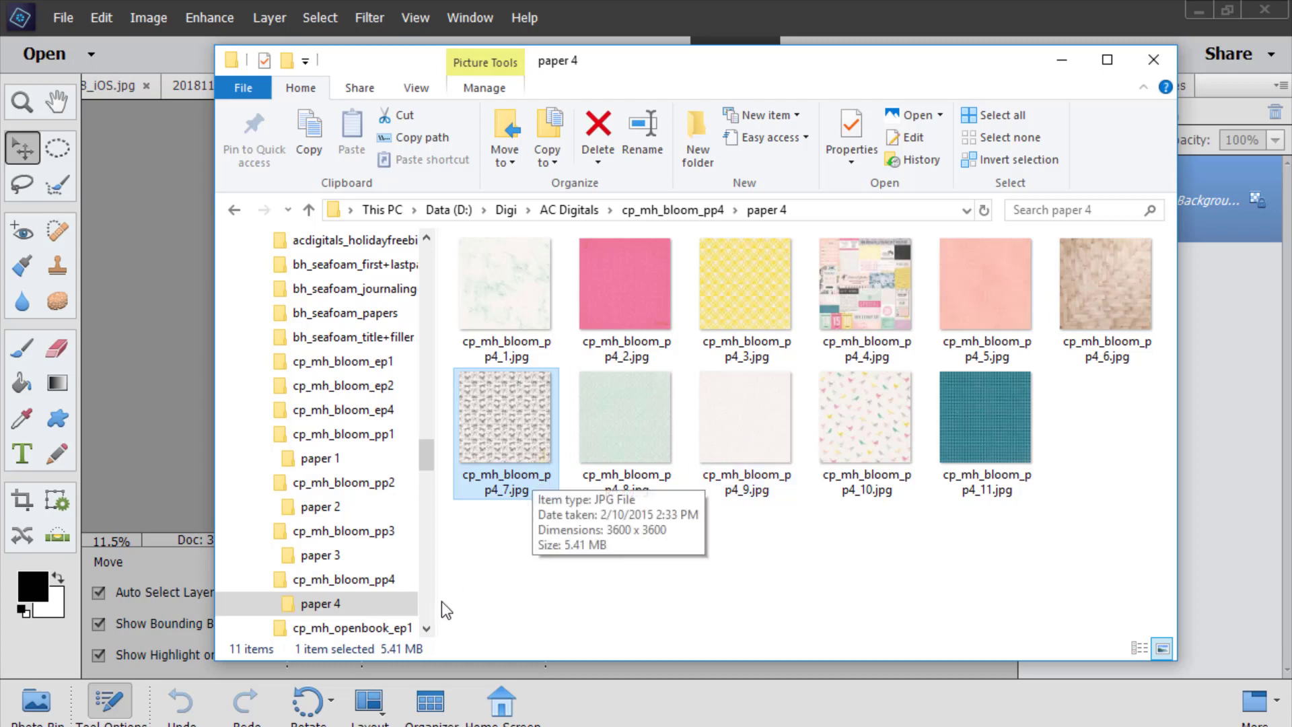
{"action": "scroll", "coordinate": [263, 579], "scroll_direction": "down", "scroll_amount": 1}
{"action": "left_click", "coordinate": [257, 556]}
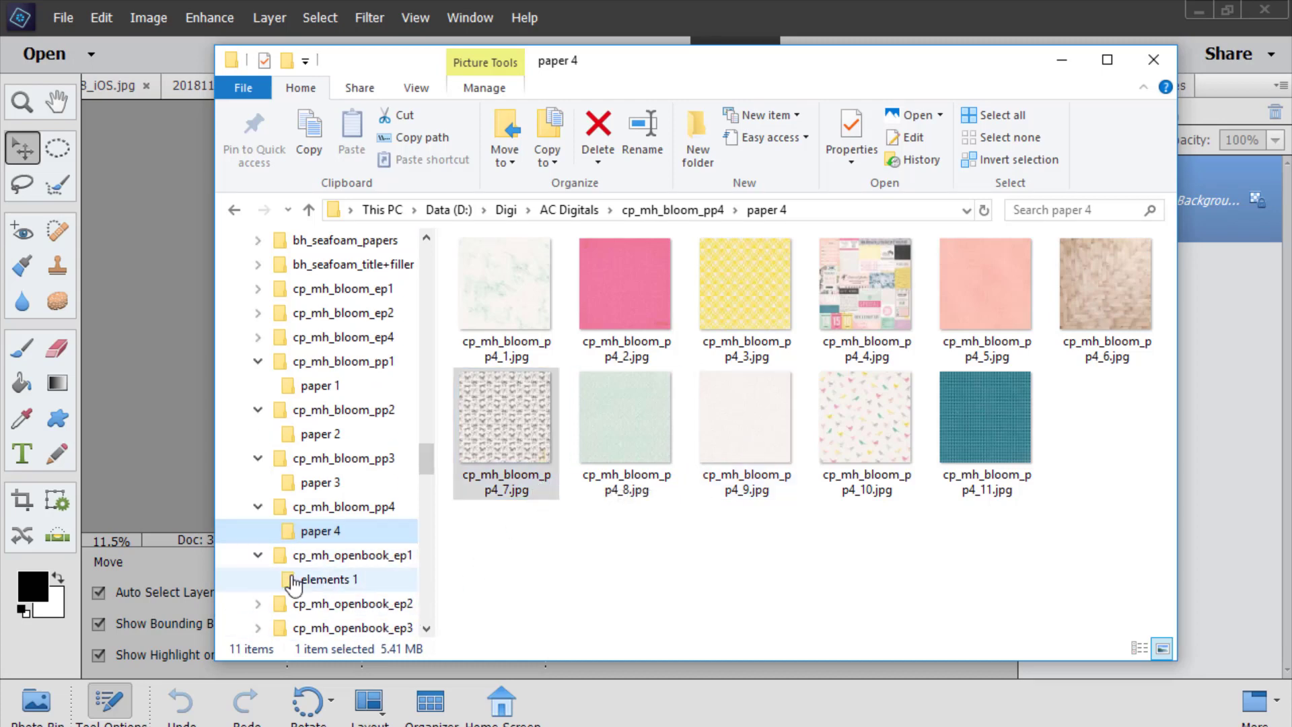
{"action": "left_click", "coordinate": [304, 583]}
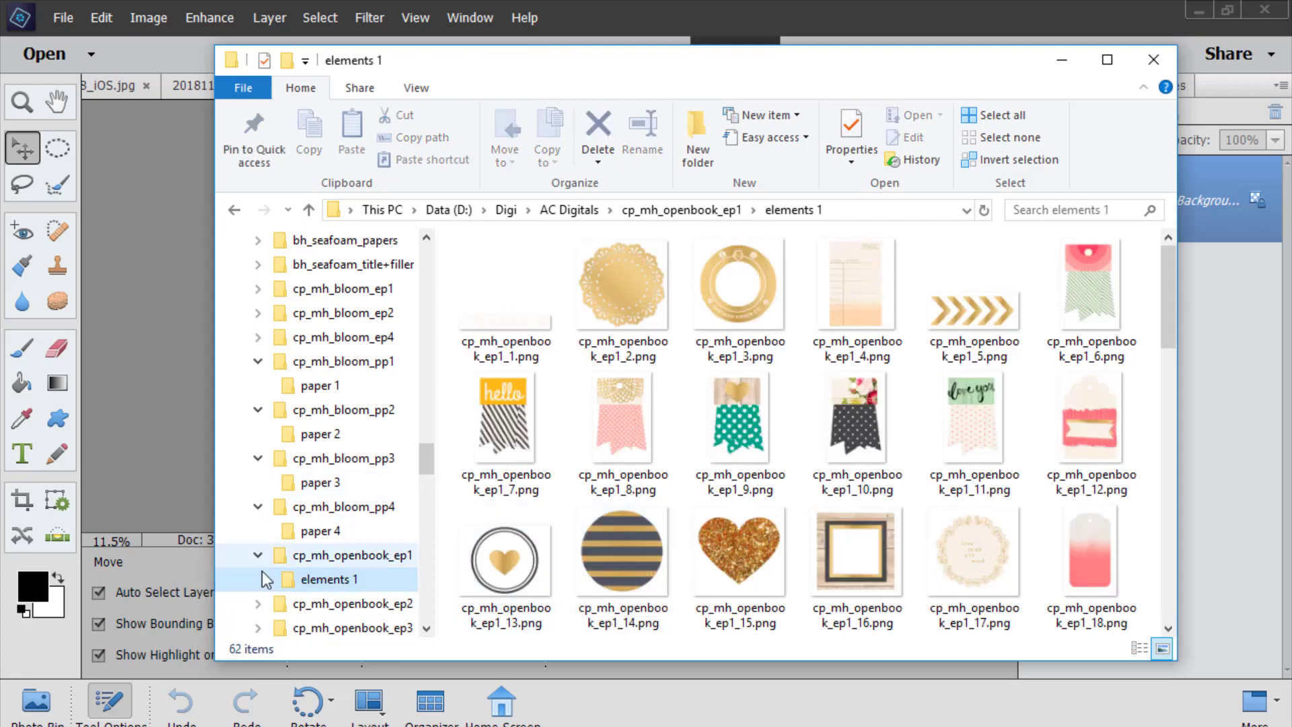
Step: Go back to the paper 4 folder, preview cp_mh_bloom_pp4_8.jpg at full size and close the preview
{"action": "left_click", "coordinate": [311, 529]}
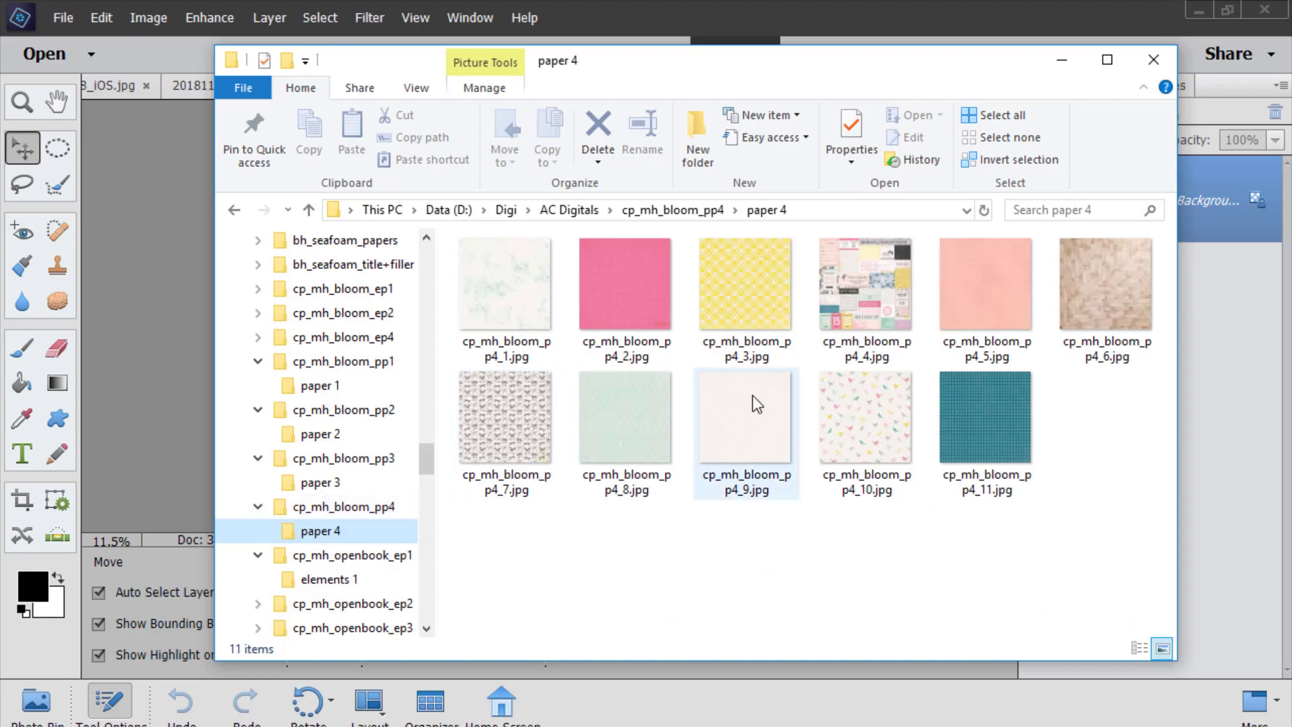
{"action": "left_click", "coordinate": [597, 404]}
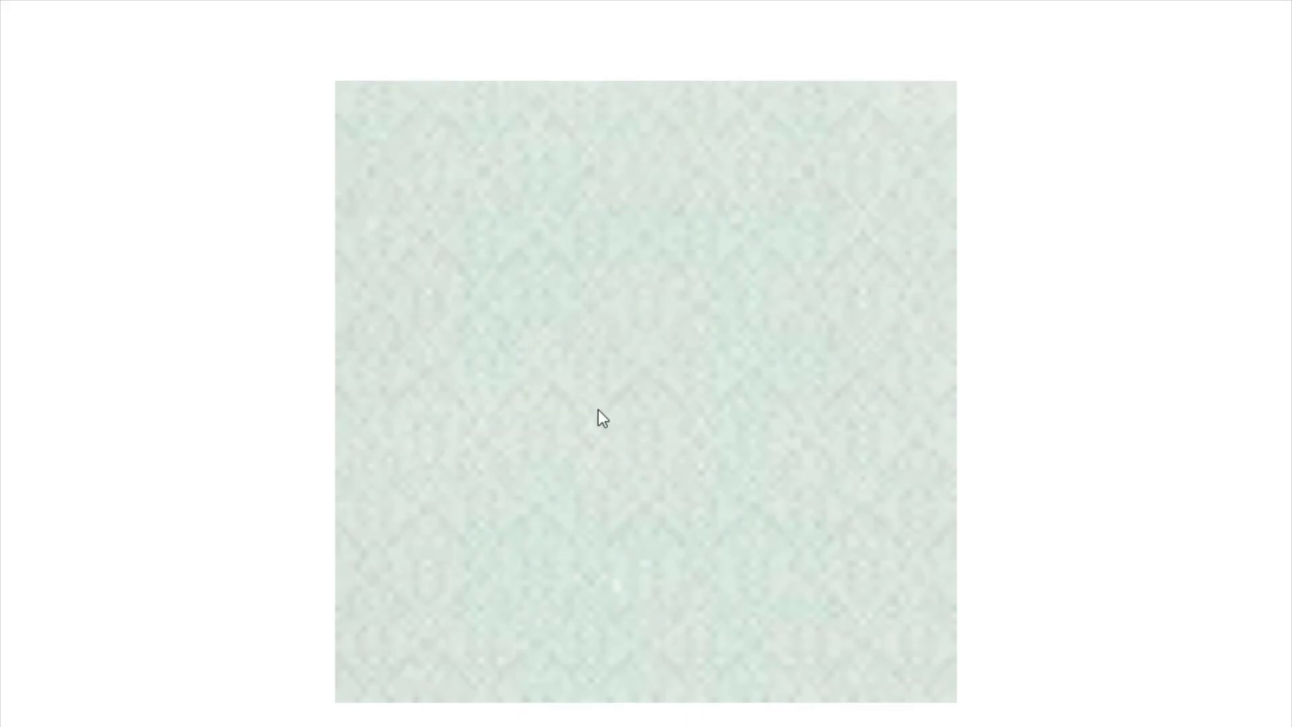
{"action": "left_click", "coordinate": [1270, 16]}
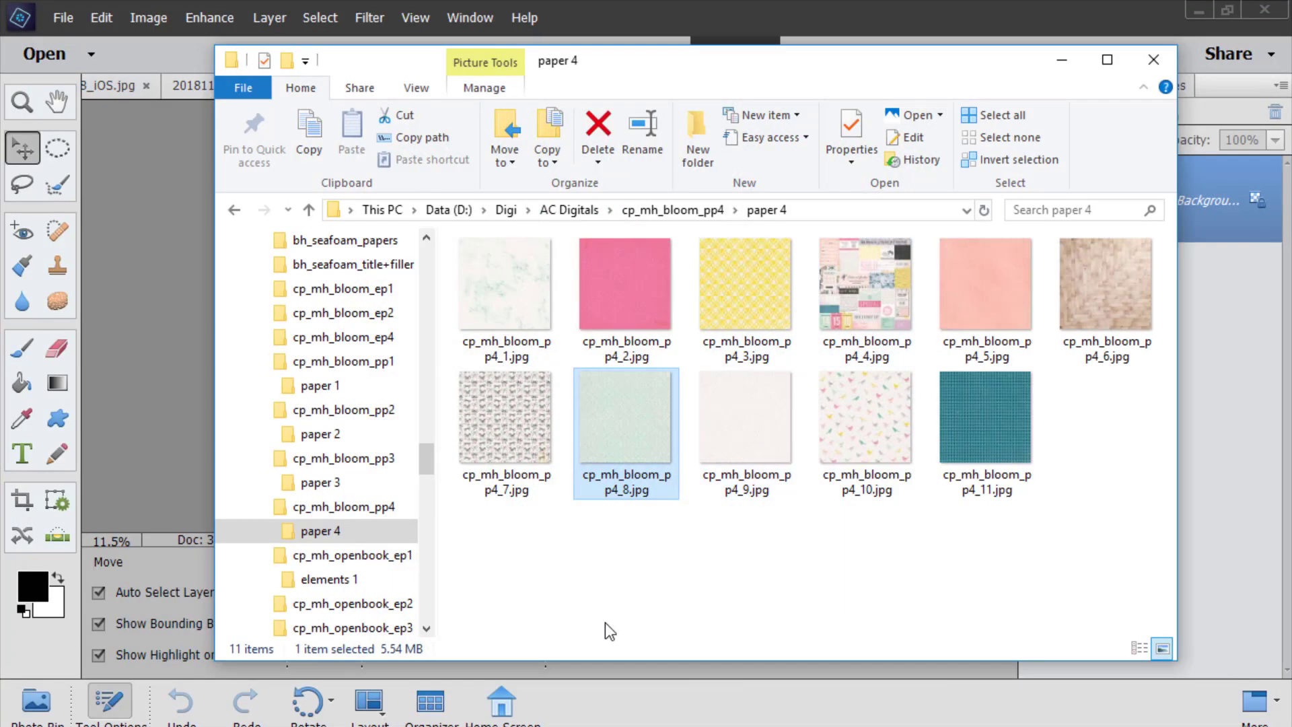
Step: Return to the photo editor and bring up the Large Pockets MASTER 08 page containing the ballet photos from the open files
{"action": "left_click", "coordinate": [473, 20]}
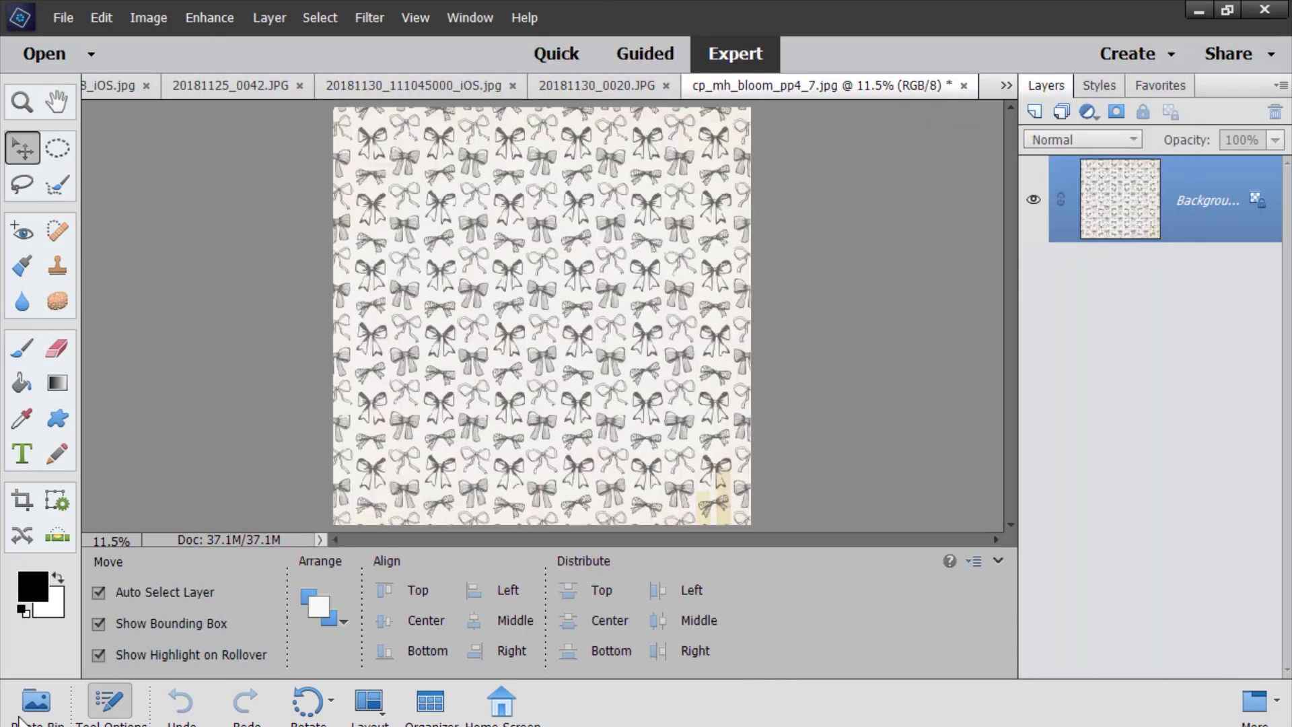
{"action": "left_click", "coordinate": [35, 699]}
{"action": "scroll", "coordinate": [580, 638], "scroll_direction": "down", "scroll_amount": 1}
{"action": "scroll", "coordinate": [581, 638], "scroll_direction": "down", "scroll_amount": 1}
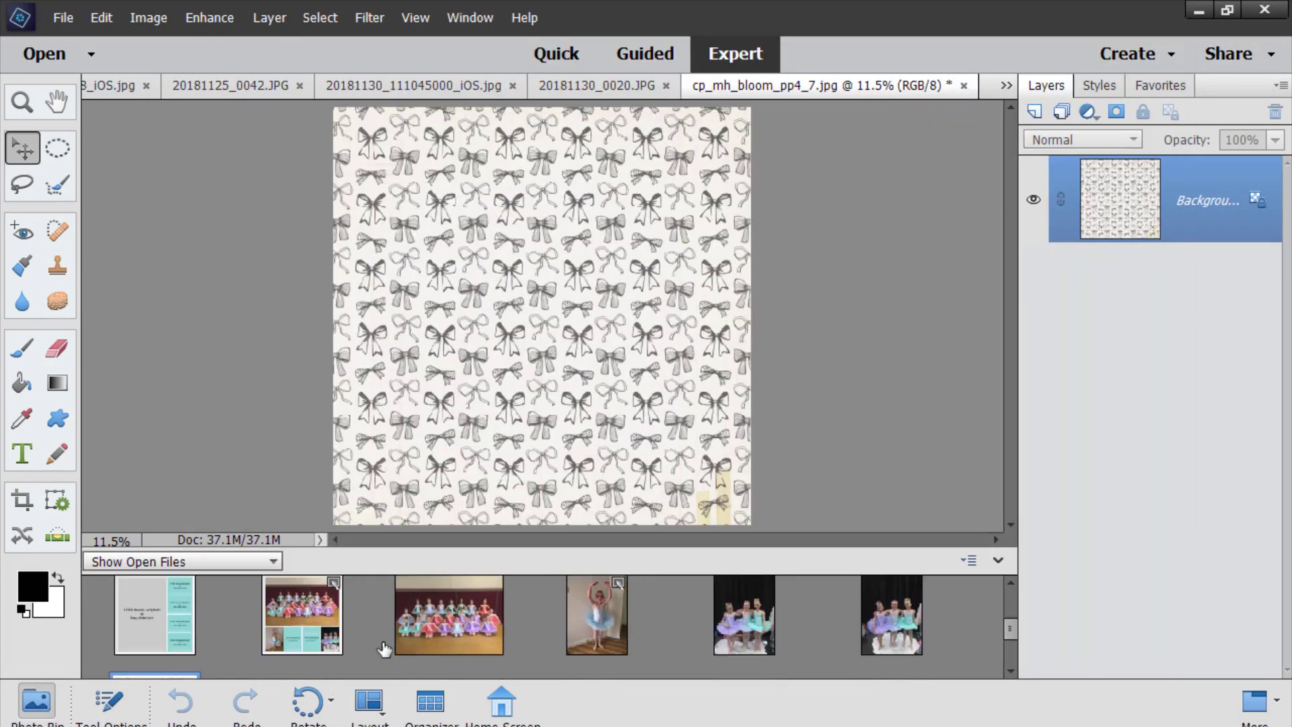
{"action": "double_click", "coordinate": [339, 650]}
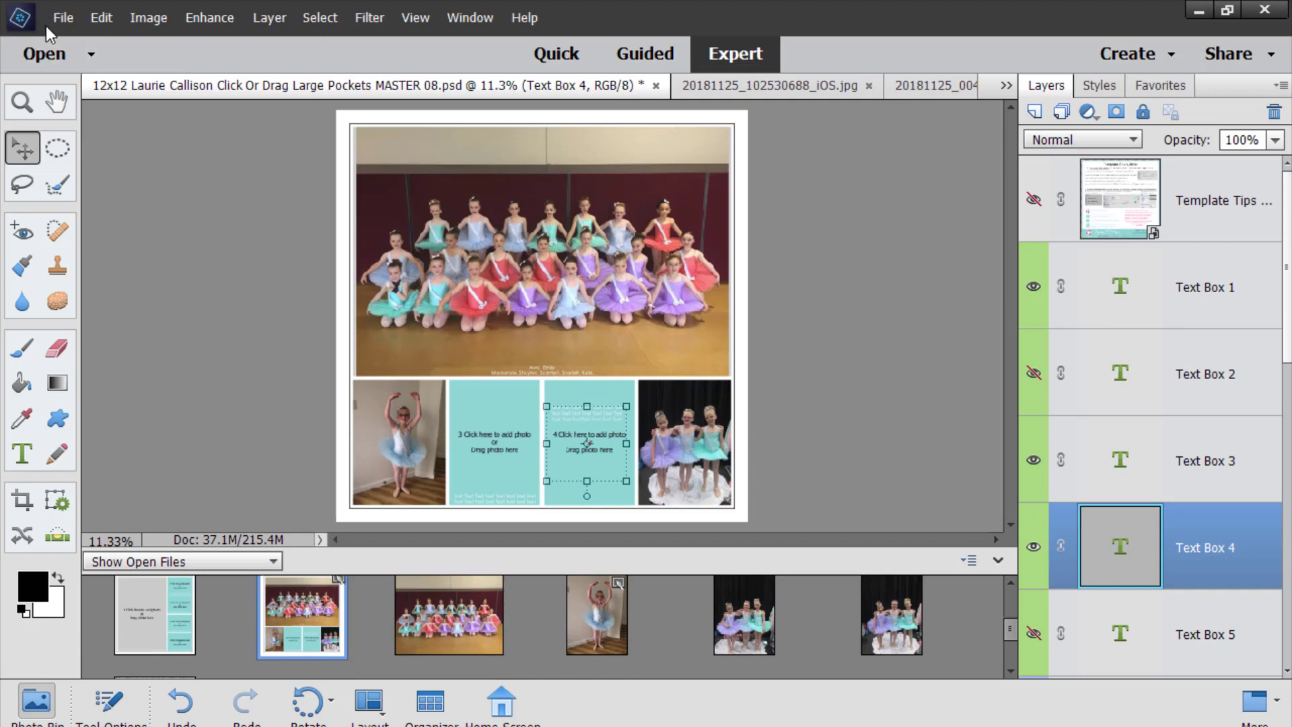
Step: Save the page as a layered PSD in Documents > Scrapbooking > 2018 Layouts, named 20181201 plus the dancer's first name and "Ballet"
{"action": "left_click", "coordinate": [62, 17]}
{"action": "left_click", "coordinate": [114, 199]}
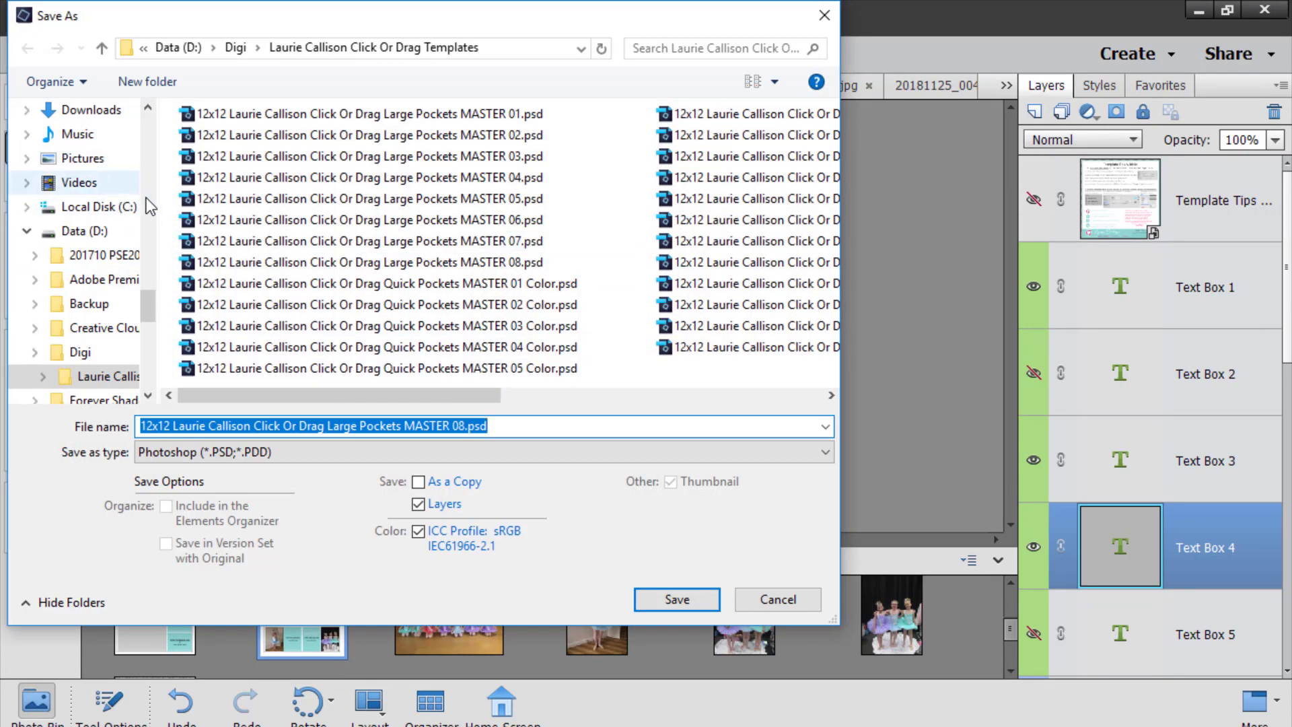
{"action": "left_click_drag", "start_coordinate": [147, 305], "coordinate": [155, 128]}
{"action": "left_click", "coordinate": [95, 345]}
{"action": "left_click", "coordinate": [255, 428]}
{"action": "type", "text": "2018"}
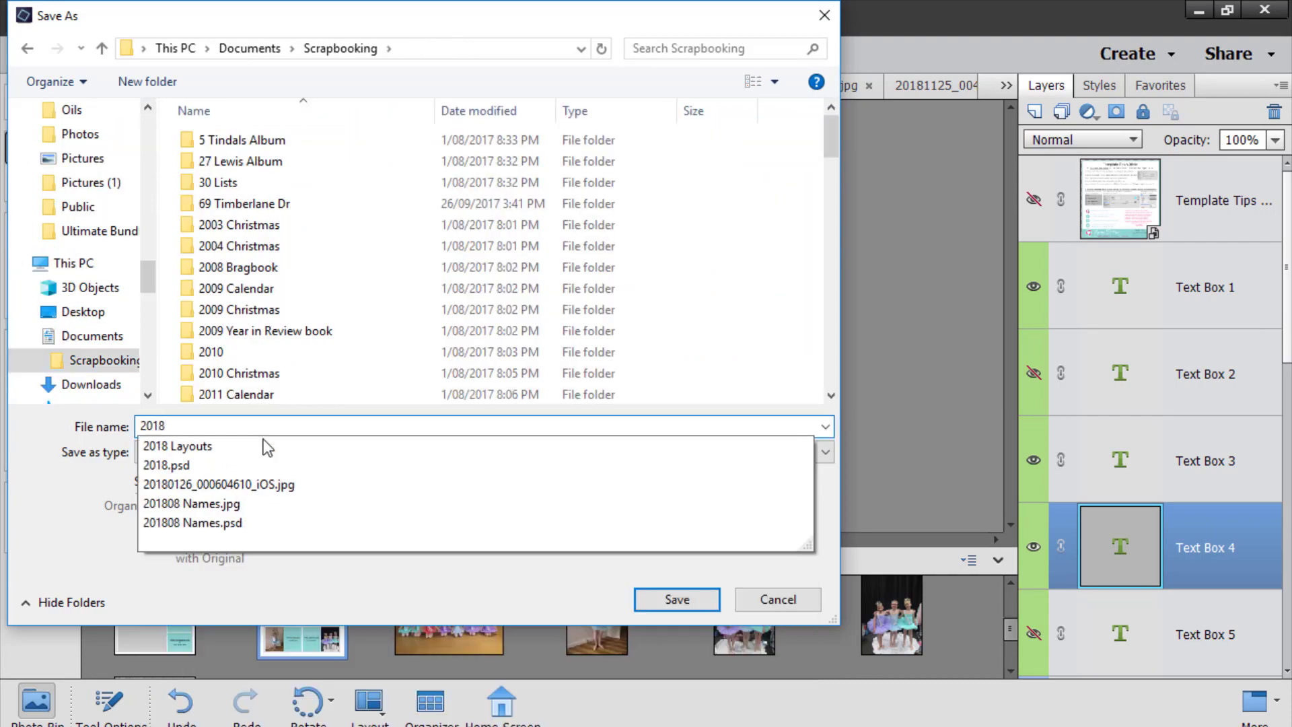
{"action": "left_click", "coordinate": [264, 441]}
{"action": "key", "text": "Return"}
{"action": "type", "text": "20181201 Emily Ballet"}
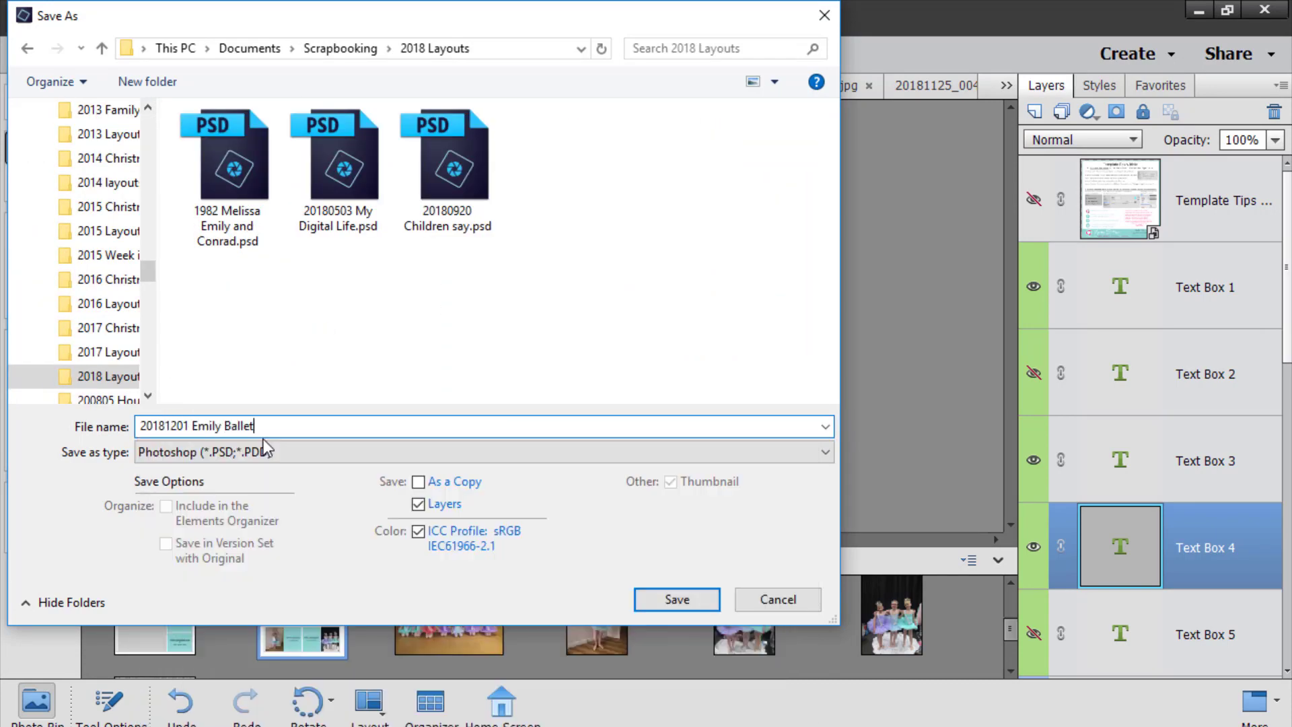
{"action": "key", "text": "Return"}
Step: Try placing the bow-patterned paper from the open files on top of the page and undo the placement
{"action": "left_click_drag", "start_coordinate": [367, 471], "coordinate": [500, 336]}
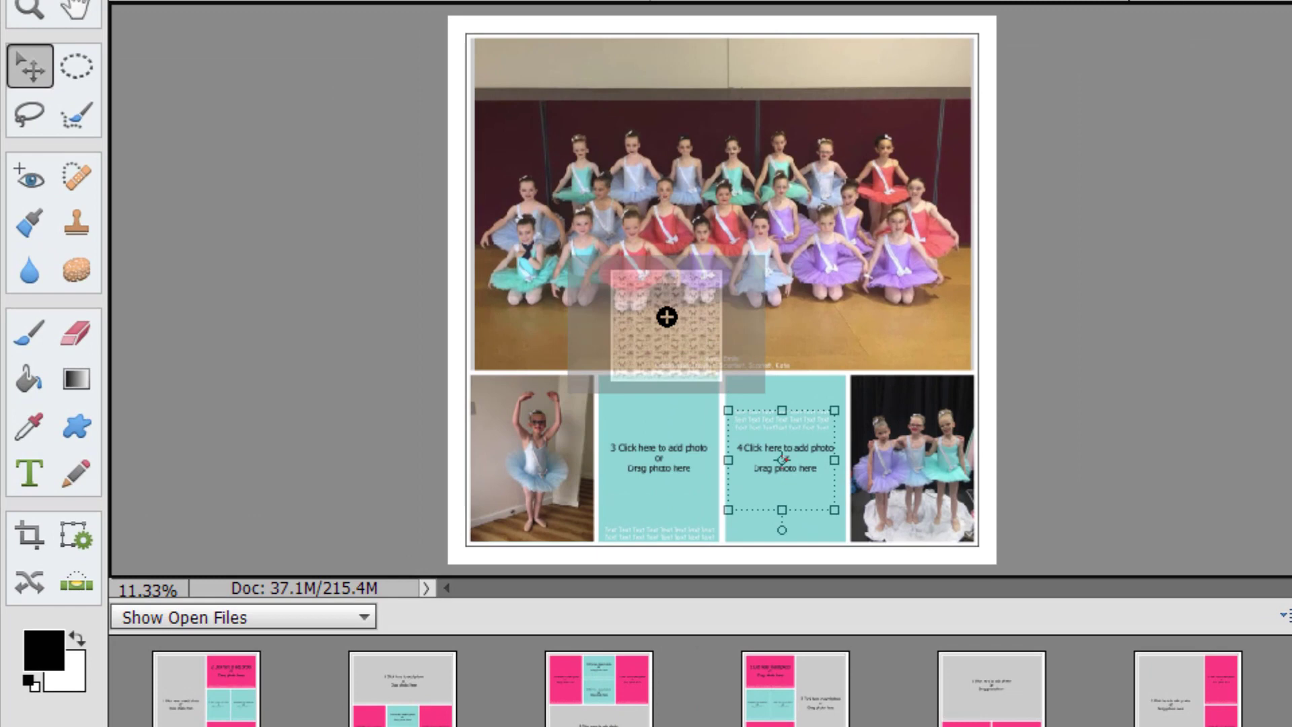
{"action": "left_click_drag", "start_coordinate": [666, 317], "coordinate": [707, 401]}
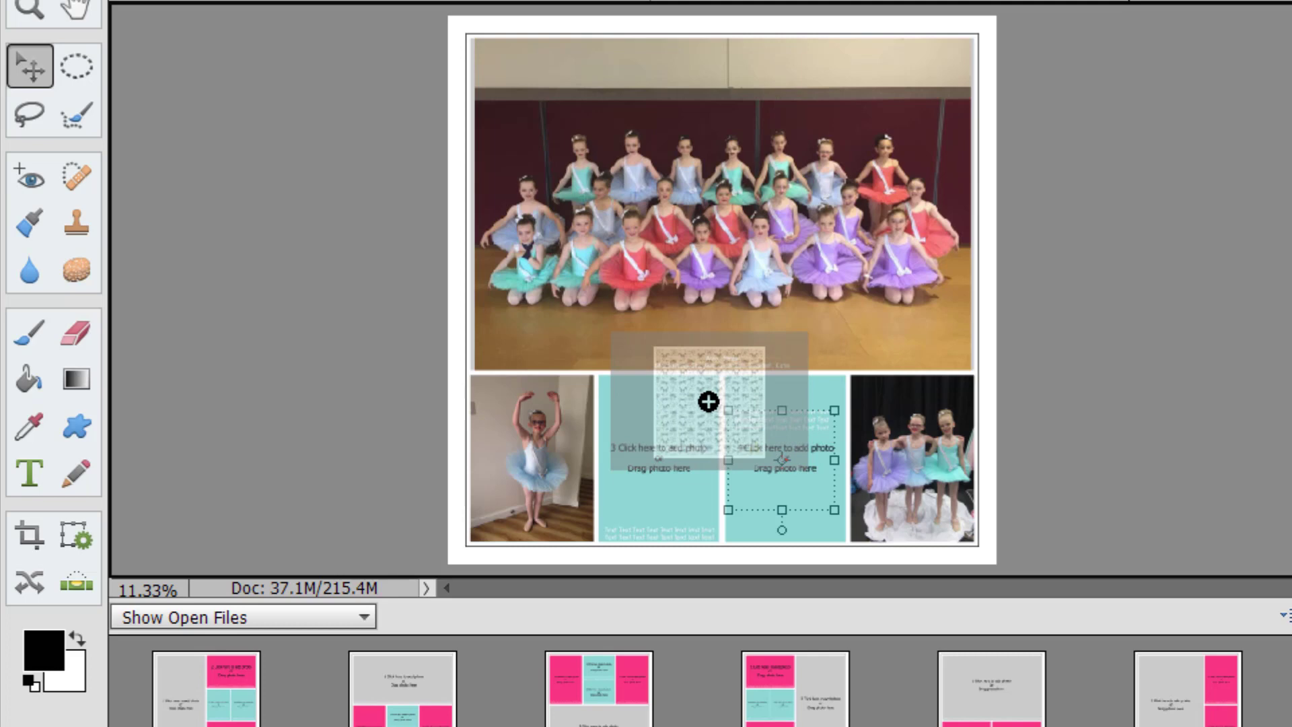
{"action": "left_click_drag", "start_coordinate": [708, 402], "coordinate": [706, 357]}
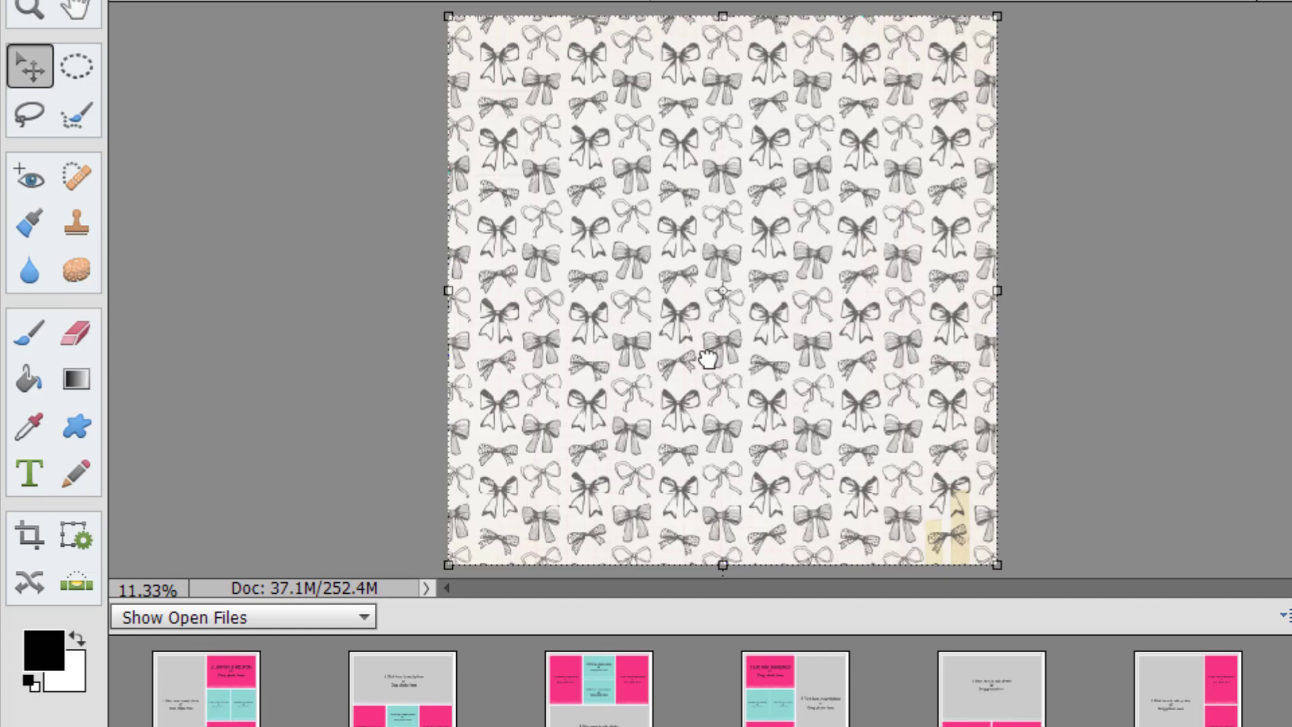
{"action": "key", "text": "ctrl+z"}
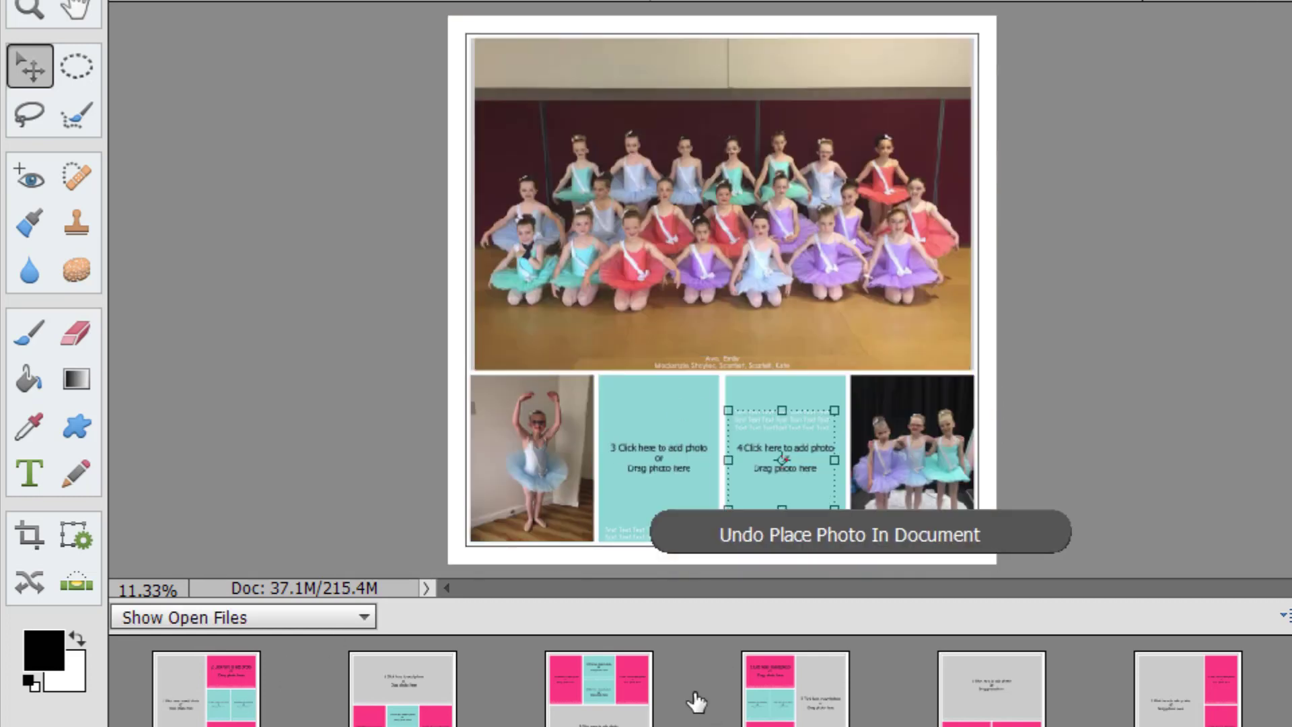
Step: Place the bow-patterned paper cp_mh_bloom_pp4_7.jpg behind the photo pockets and black border as the page background
{"action": "left_click_drag", "start_coordinate": [179, 715], "coordinate": [454, 563]}
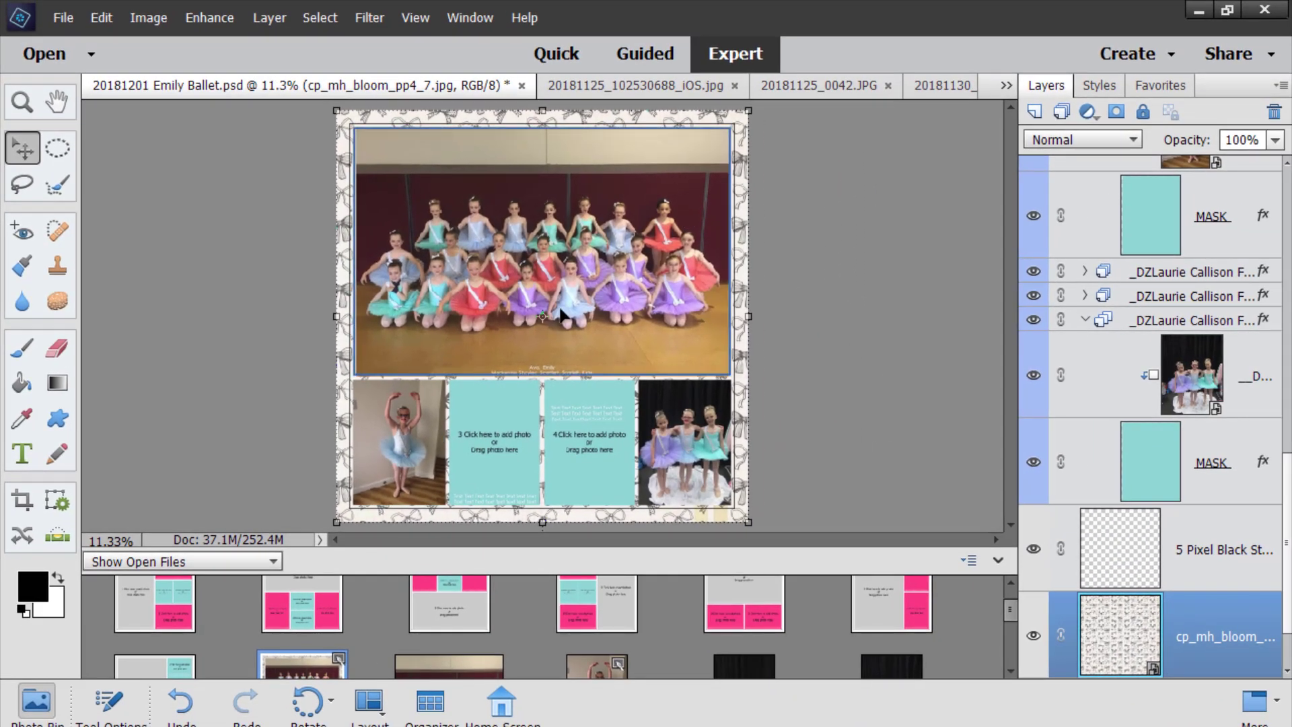
Step: Switch to the Organizer and search the supplies by filename for "ballerina"
{"action": "key", "text": "alt+Tab"}
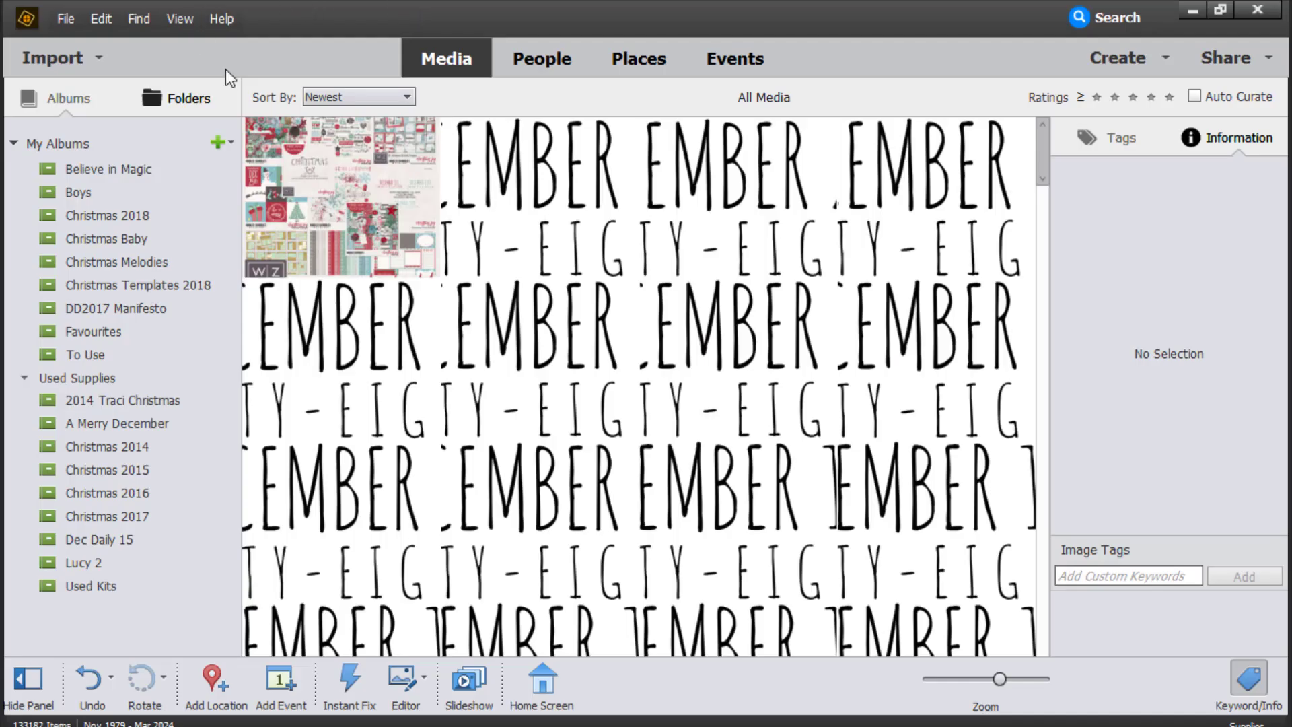
{"action": "left_click", "coordinate": [150, 17]}
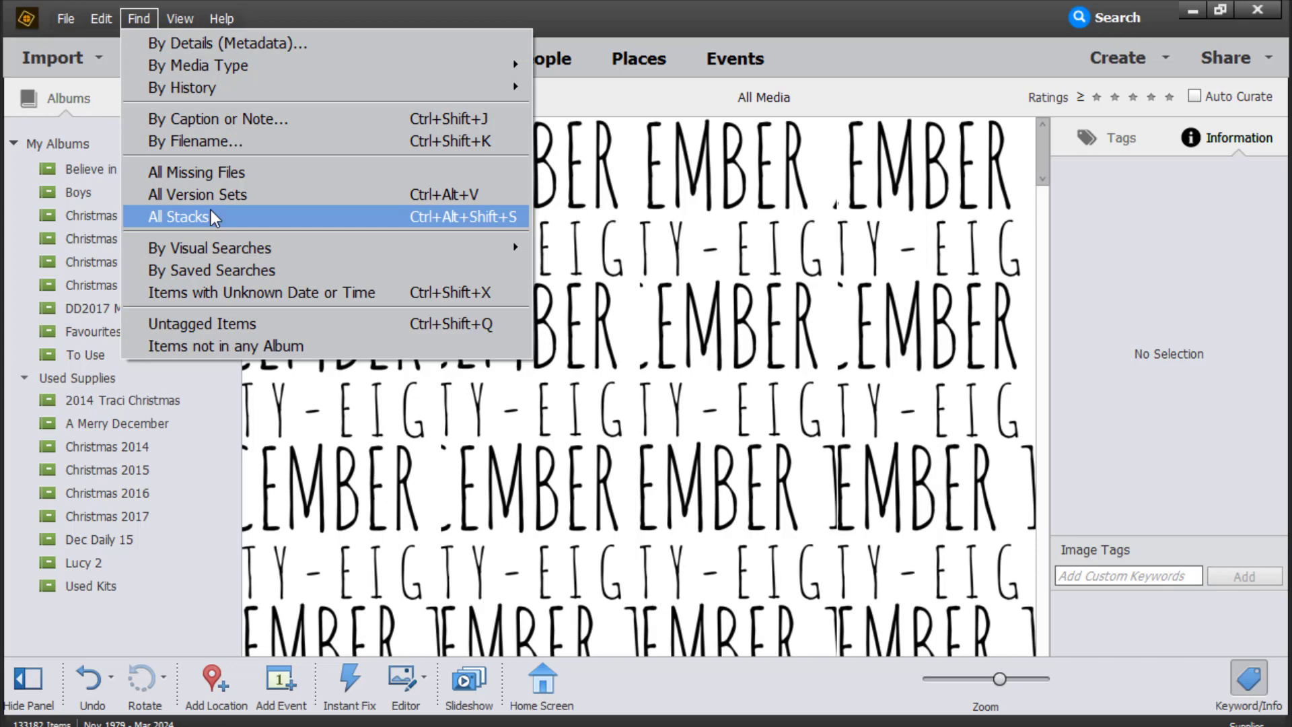
{"action": "left_click", "coordinate": [225, 140]}
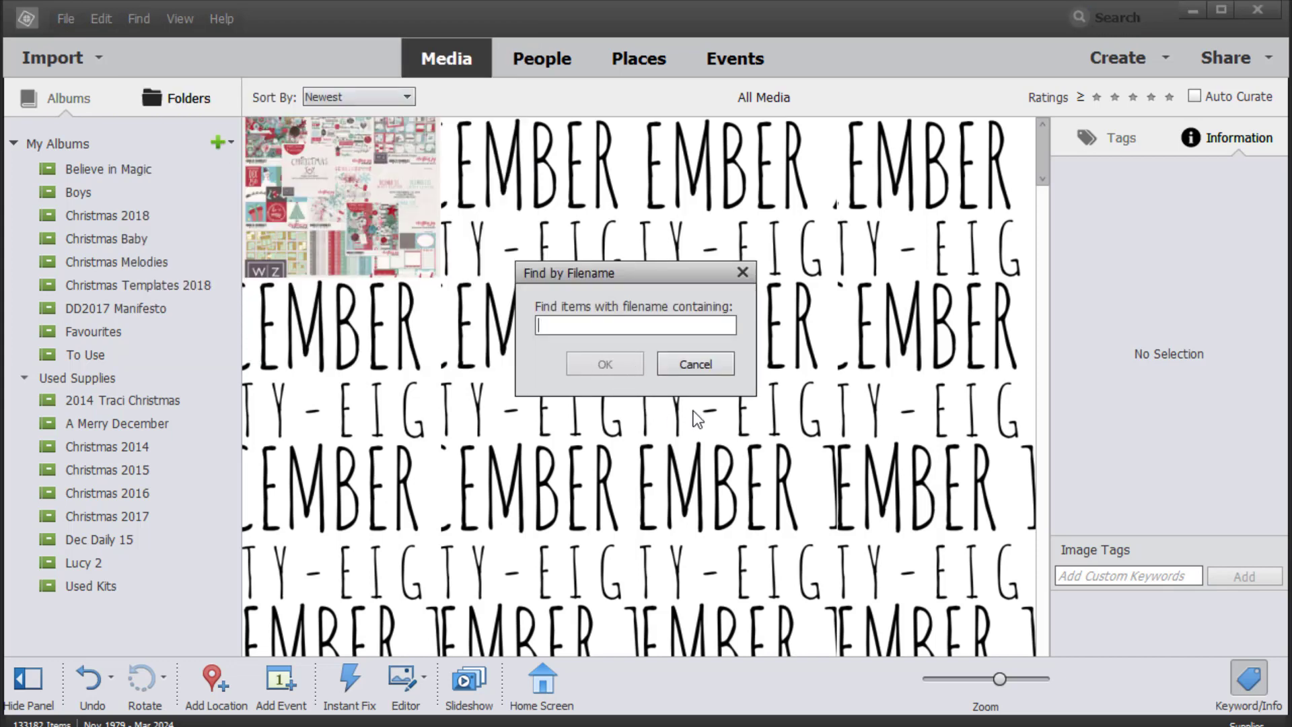
{"action": "type", "text": "ballerina"}
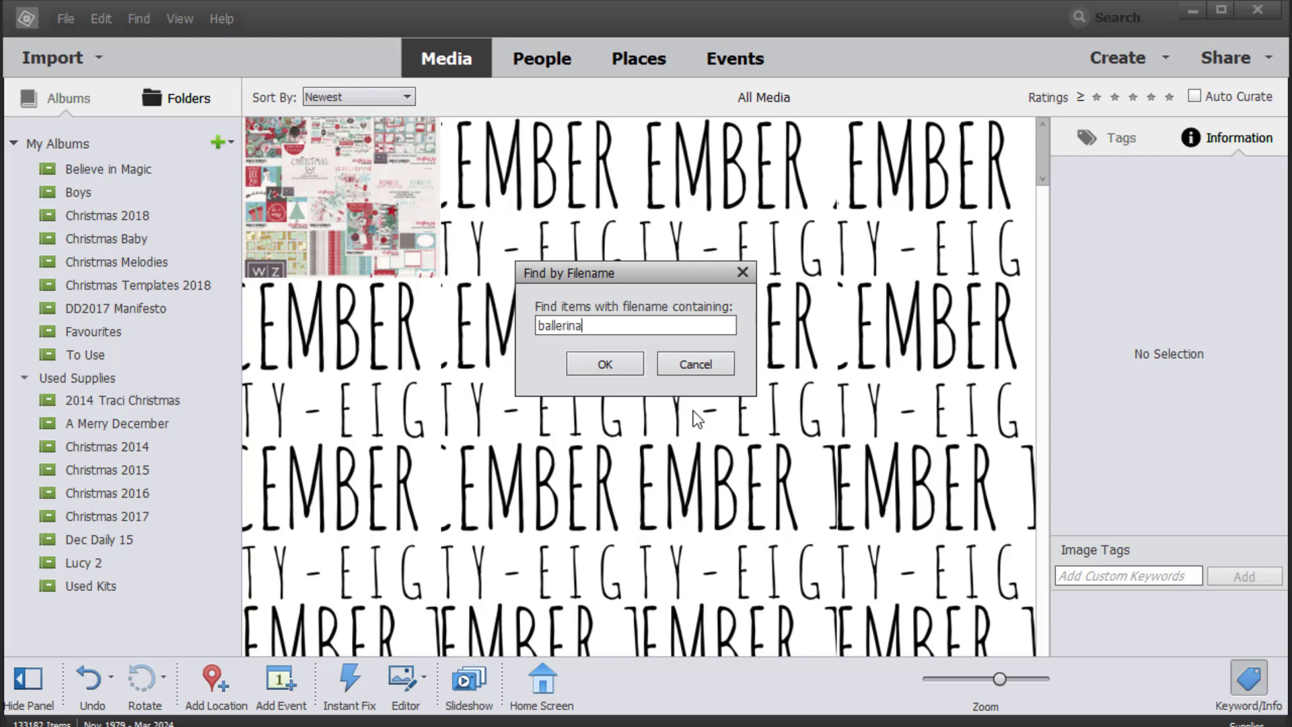
{"action": "key", "text": "Return"}
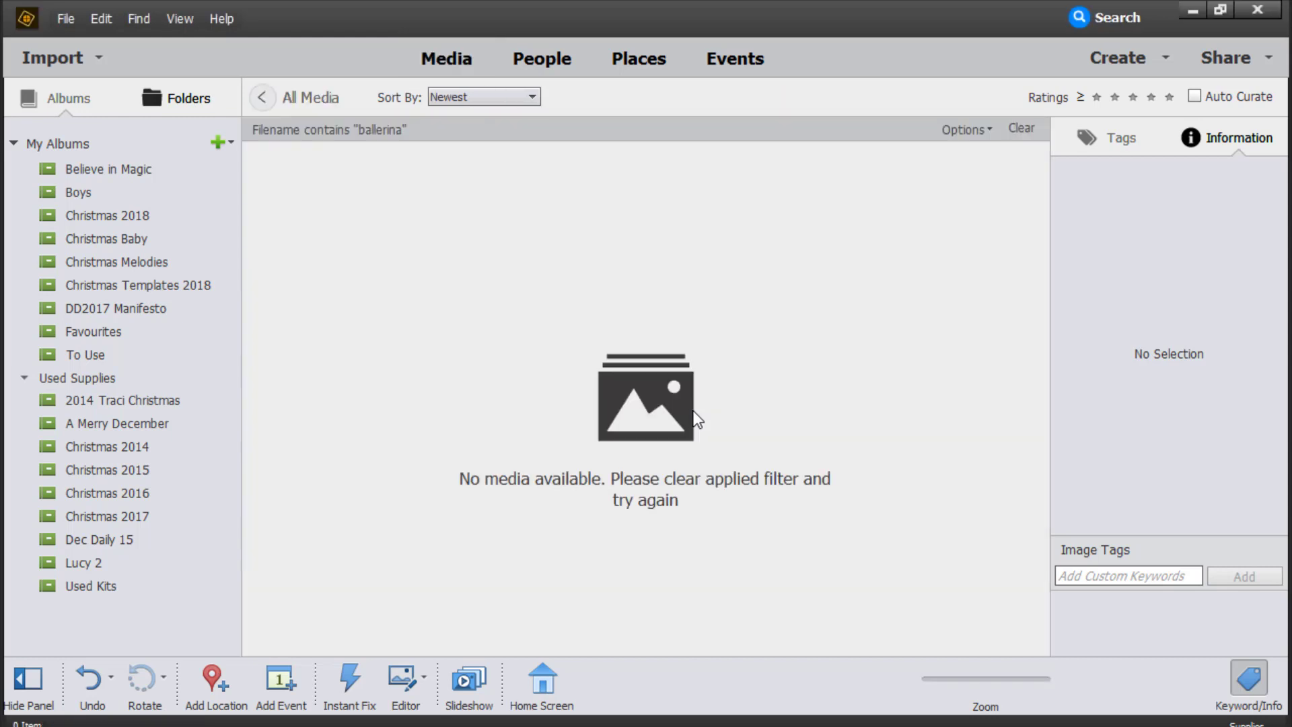
Step: Run a tag search of the supplies for "ballet" and clear that search term
{"action": "left_click", "coordinate": [1080, 35]}
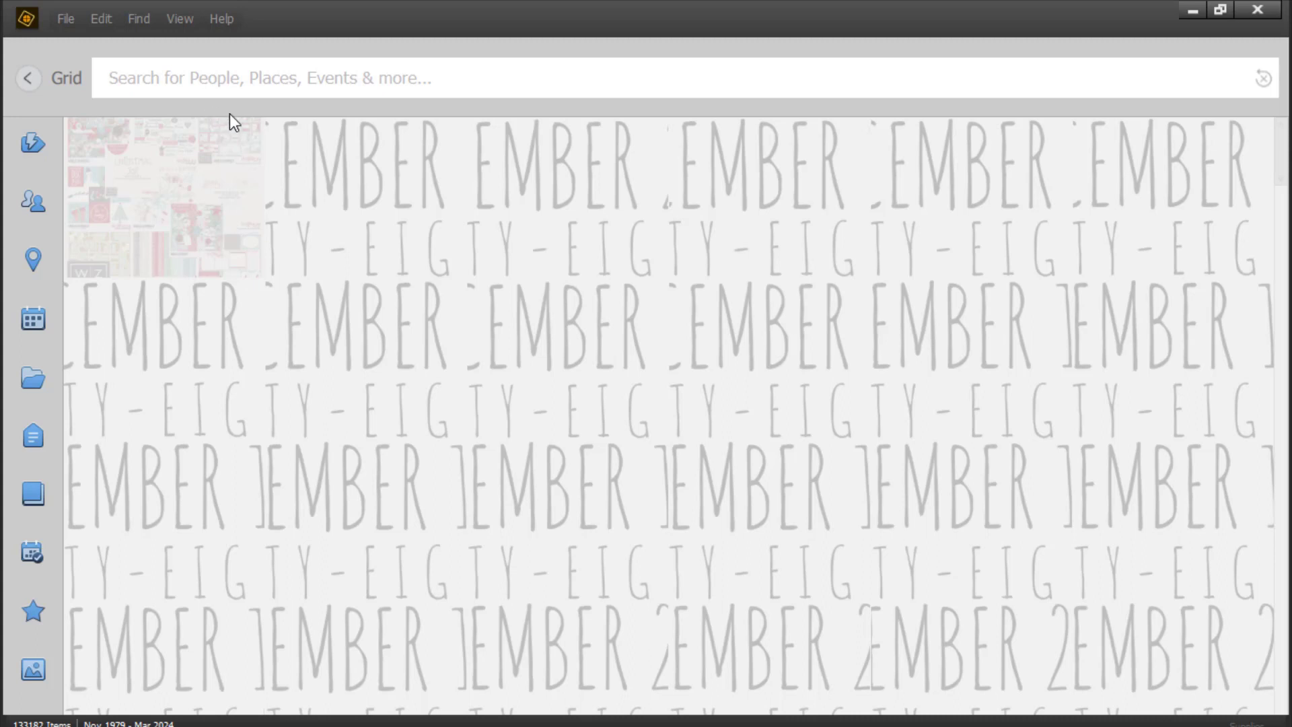
{"action": "left_click", "coordinate": [224, 78]}
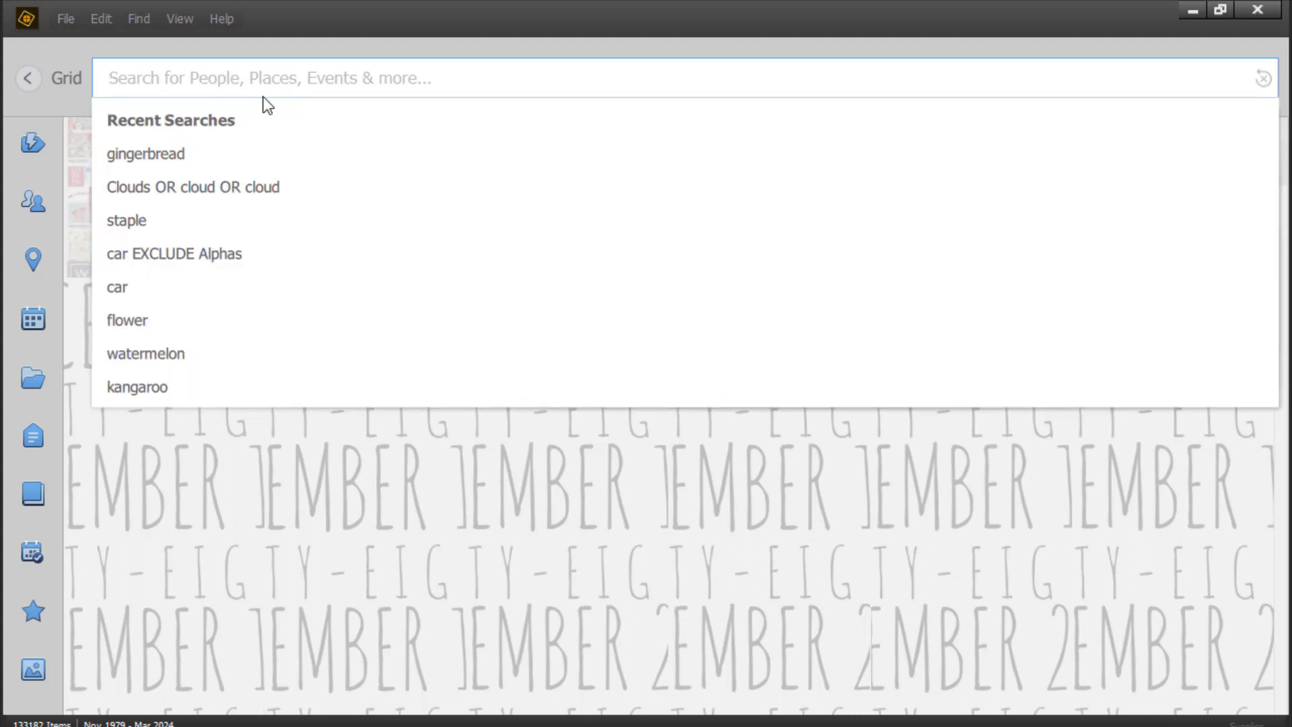
{"action": "type", "text": "balle"}
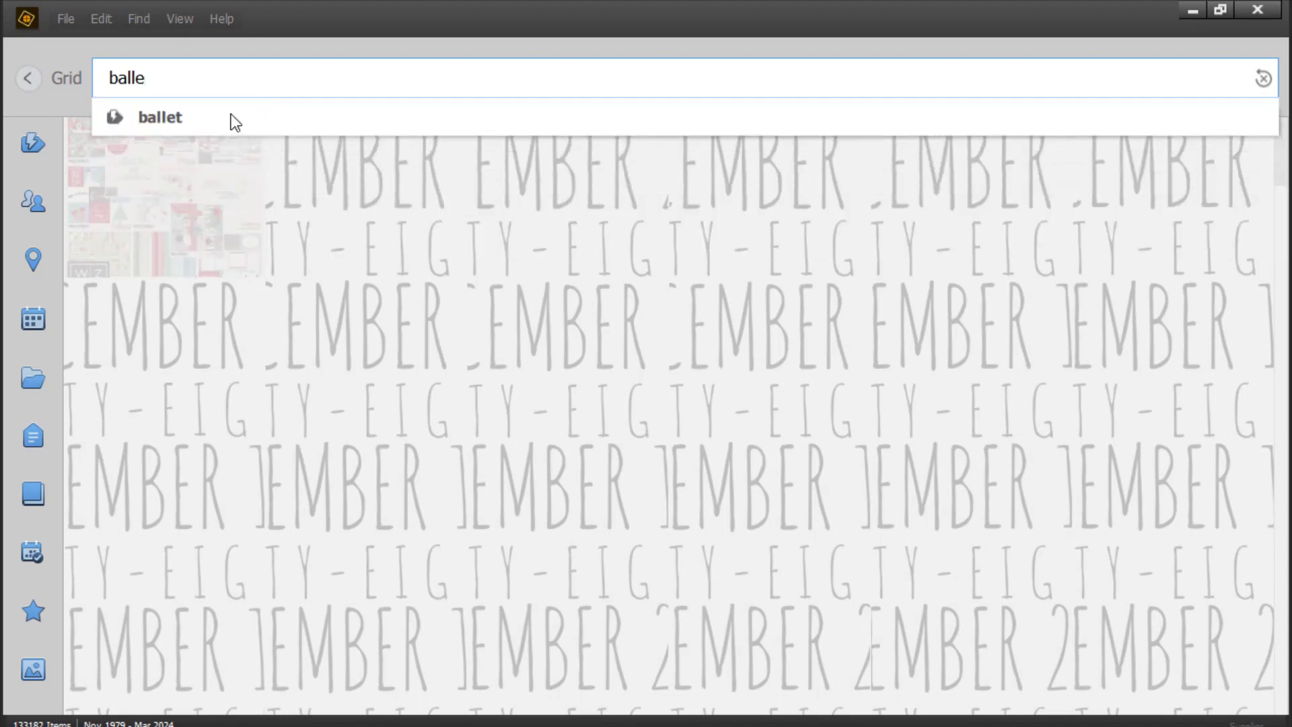
{"action": "left_click", "coordinate": [232, 116]}
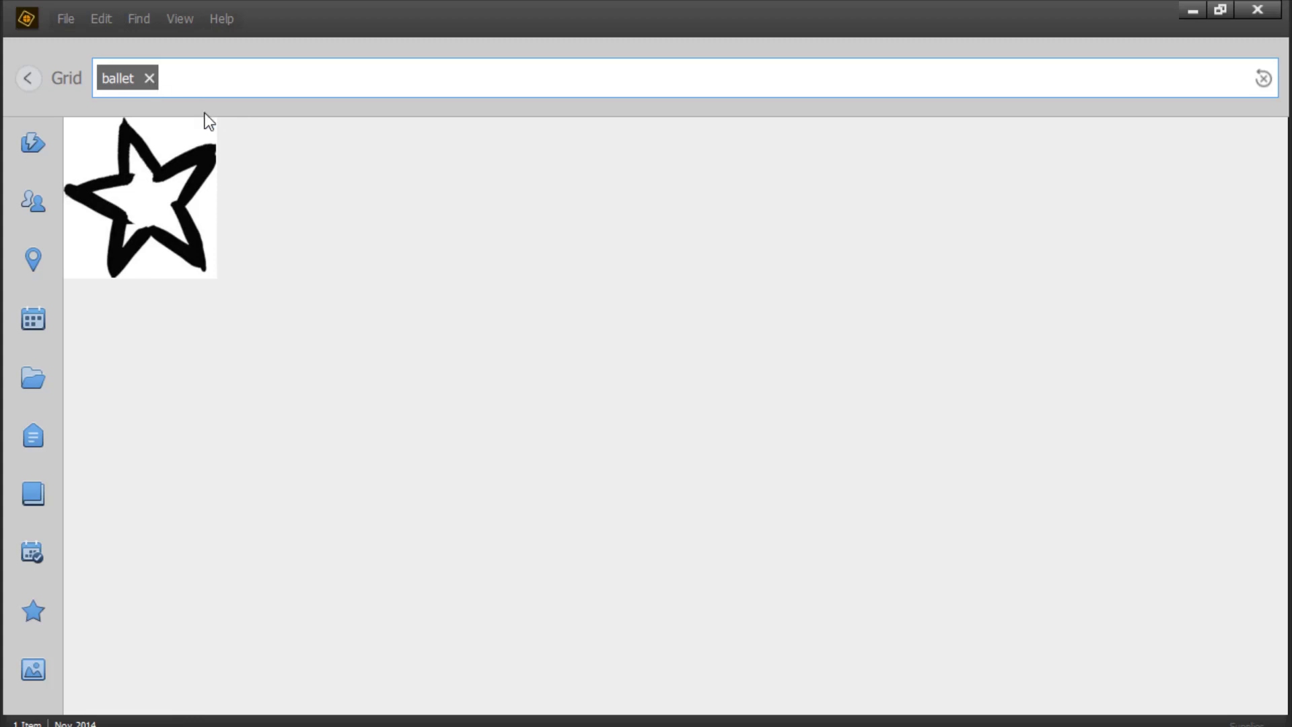
{"action": "left_click", "coordinate": [149, 78]}
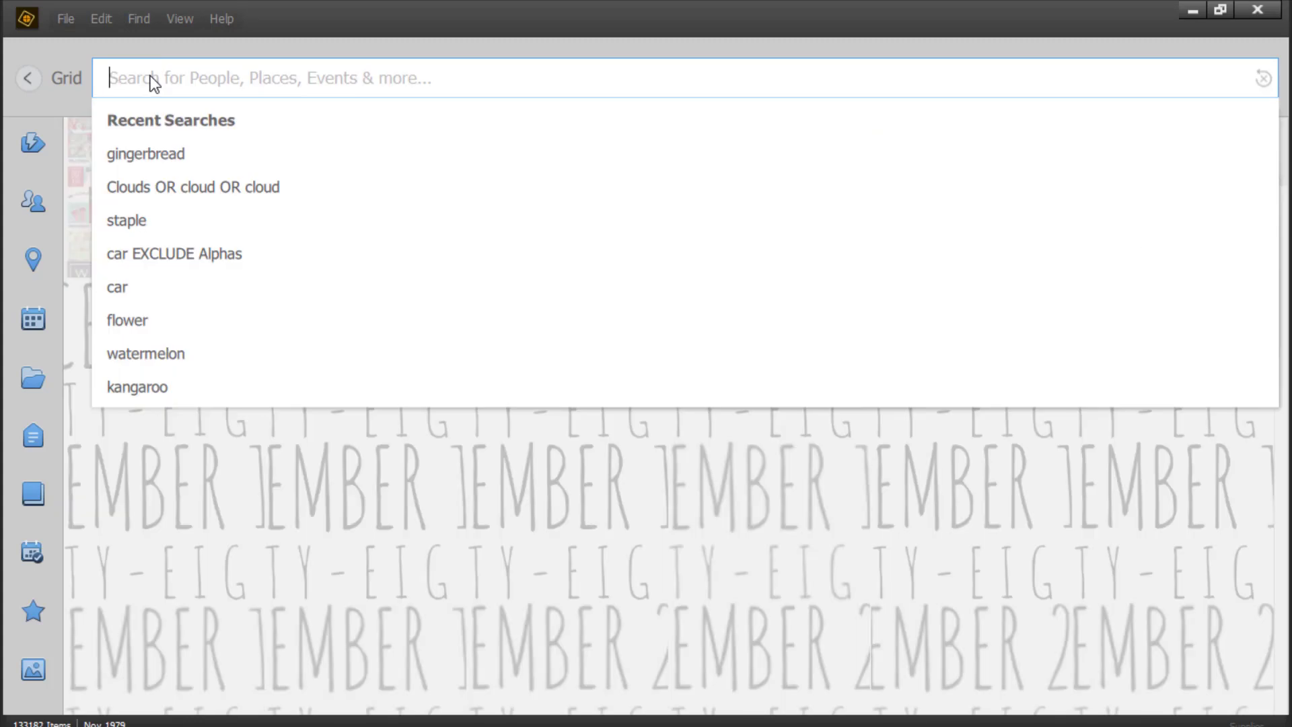
Step: Search the supplies by the tag "dance", look over the matches, and return to the full media grid
{"action": "type", "text": "dance"}
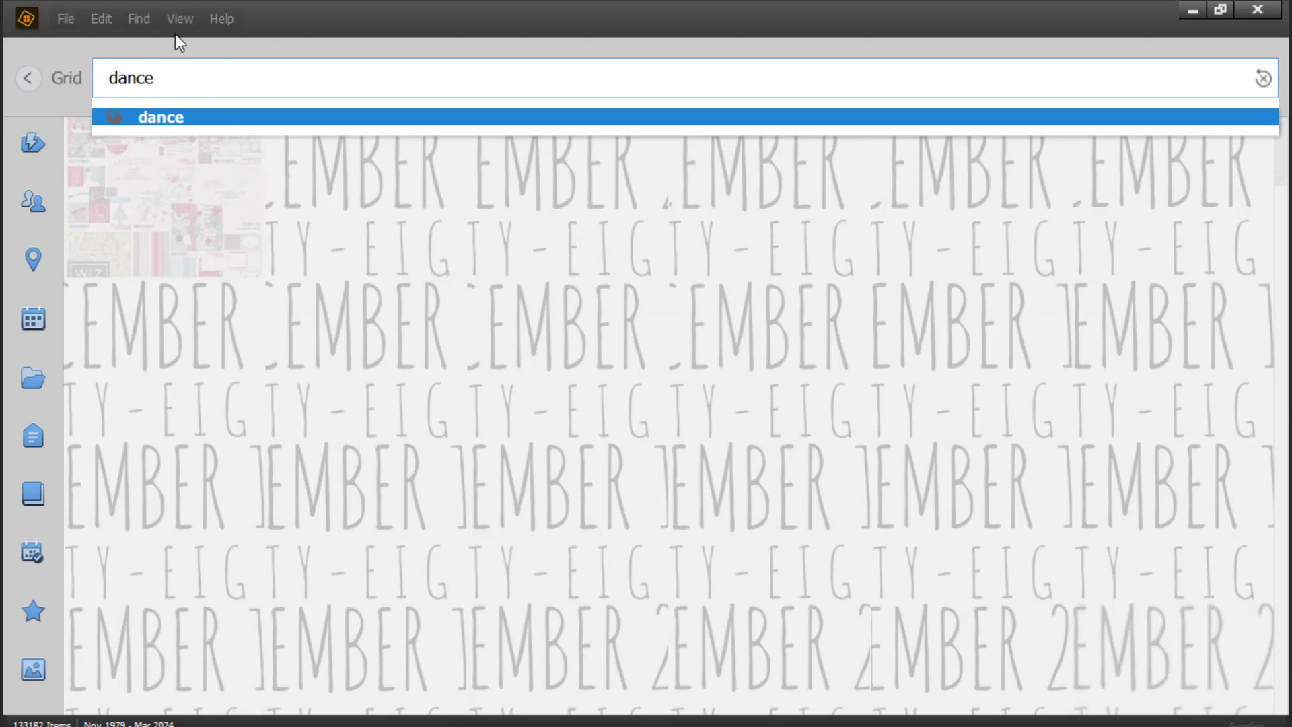
{"action": "left_click", "coordinate": [132, 118]}
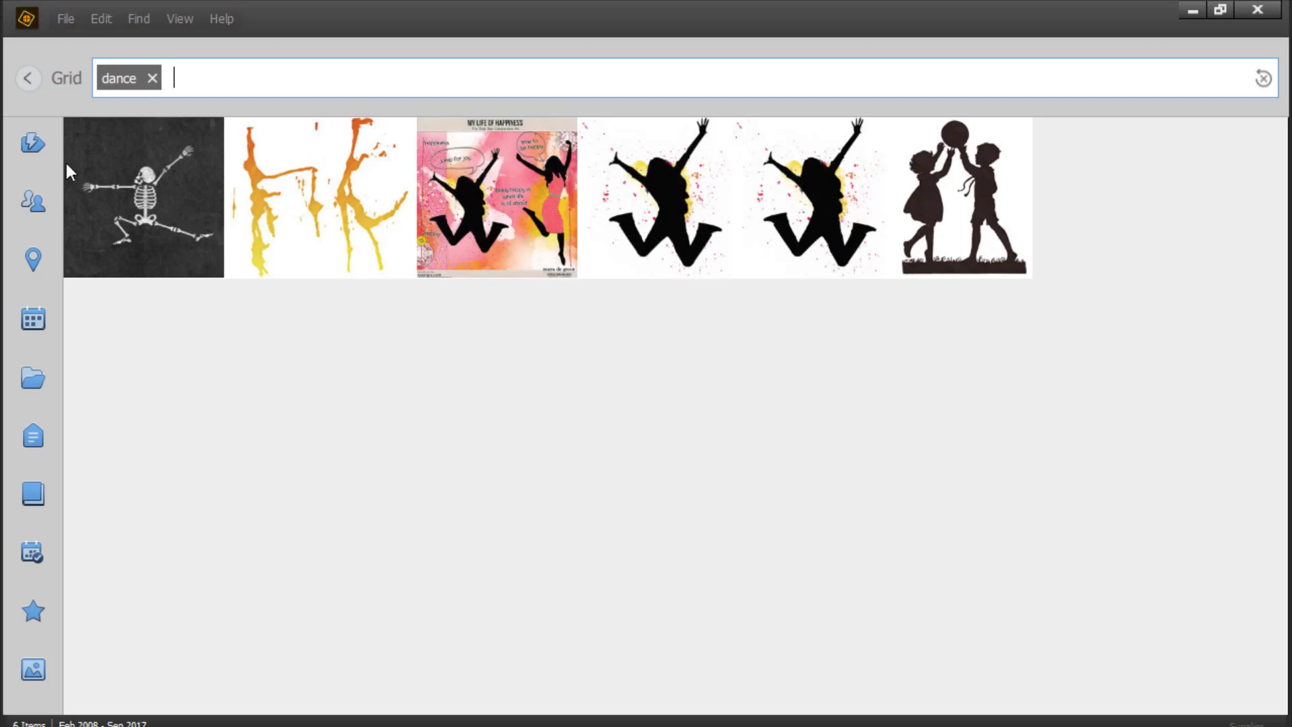
{"action": "left_click", "coordinate": [27, 78]}
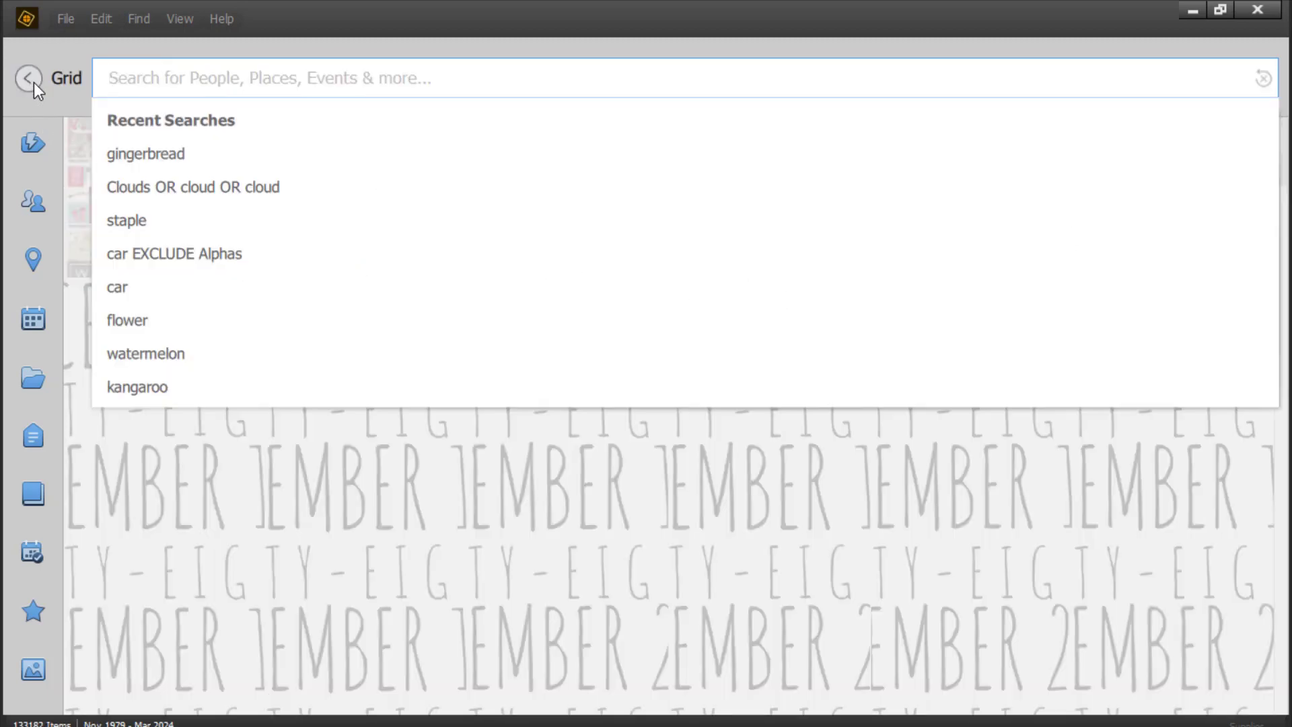
{"action": "left_click", "coordinate": [31, 79]}
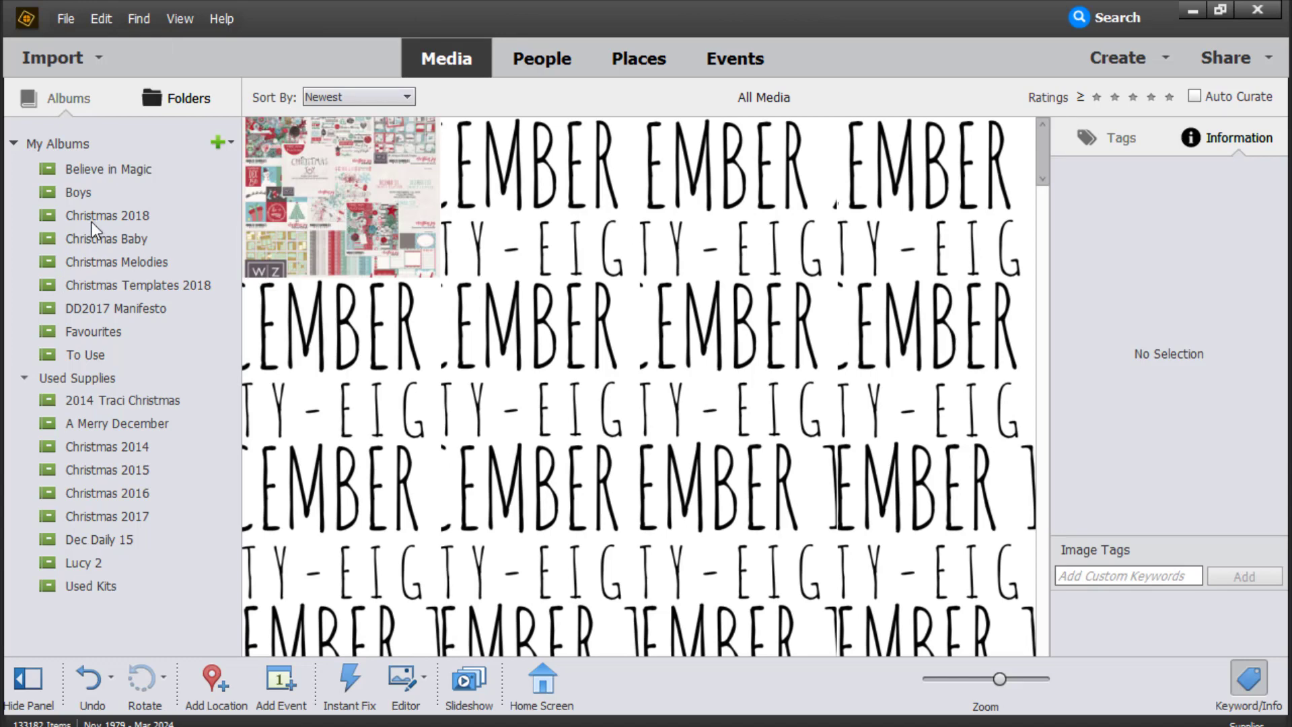
Step: Browse the Christmas 2017 album under Used Supplies to examine its papers, word art and embellishments
{"action": "left_click", "coordinate": [98, 516]}
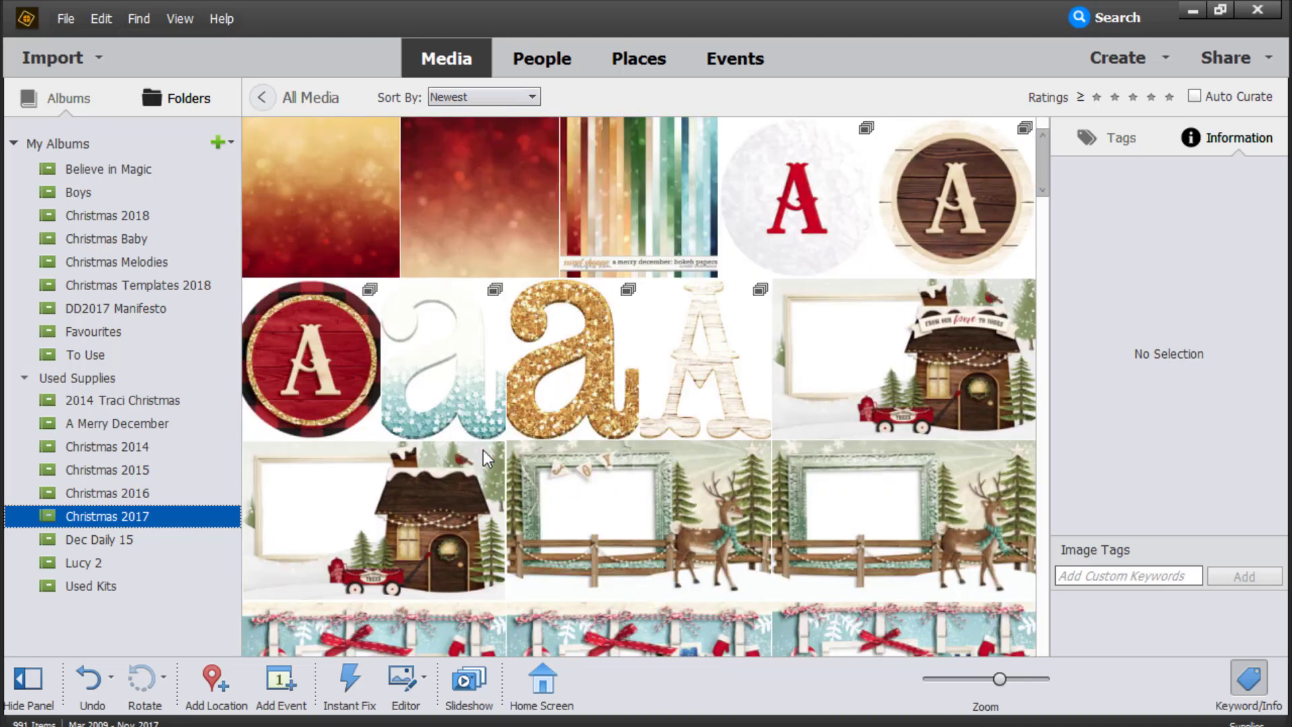
{"action": "scroll", "coordinate": [483, 449], "scroll_direction": "down", "scroll_amount": 10}
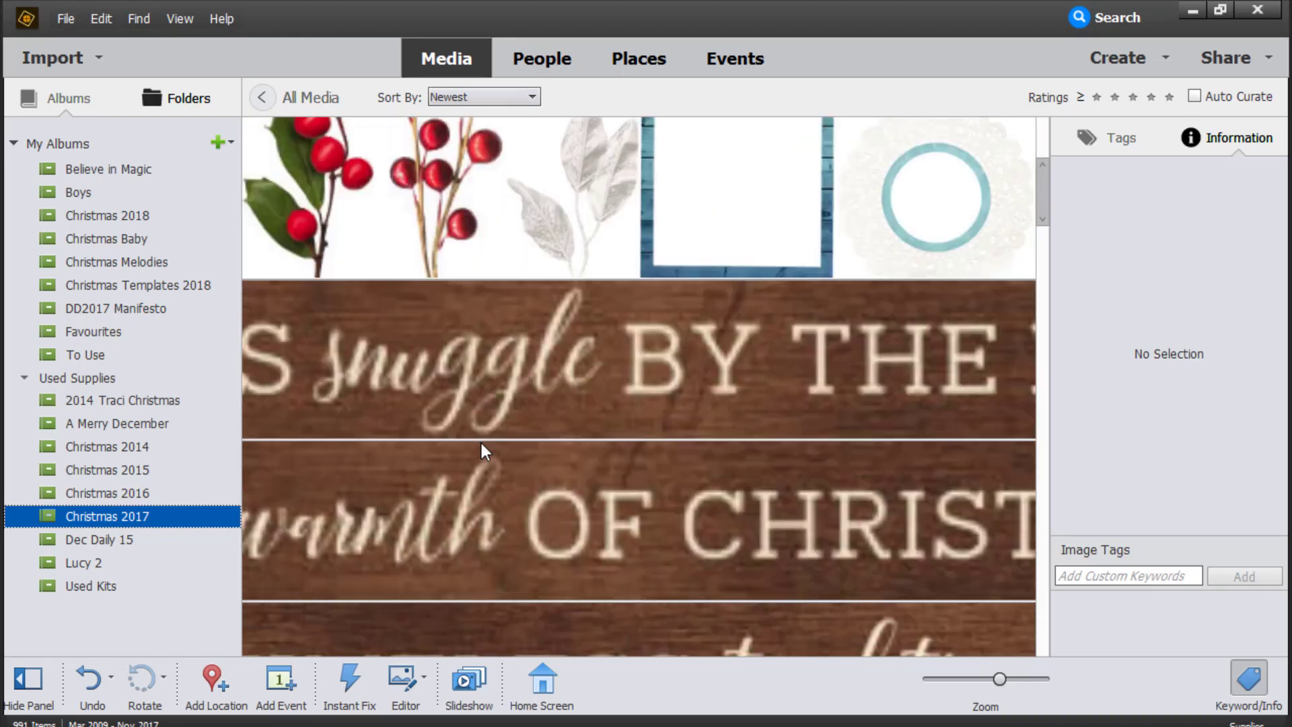
{"action": "scroll", "coordinate": [481, 443], "scroll_direction": "down", "scroll_amount": 10}
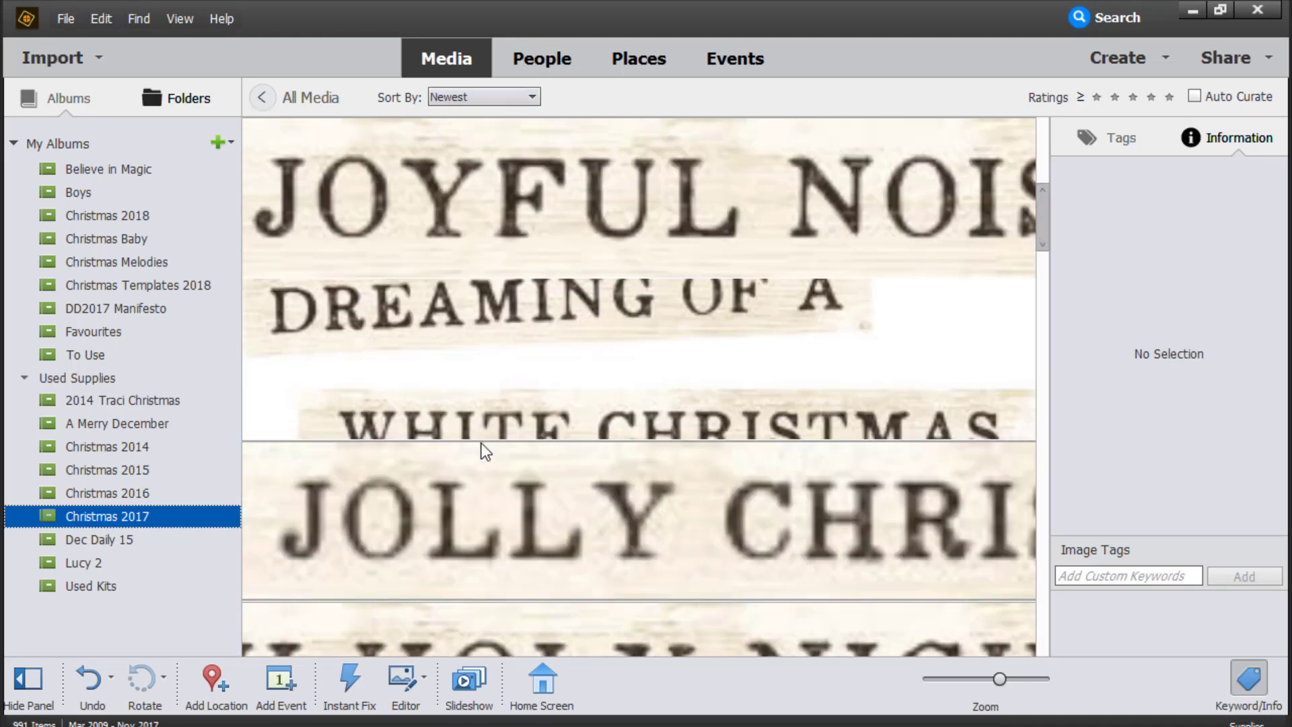
{"action": "scroll", "coordinate": [481, 443], "scroll_direction": "down", "scroll_amount": 10}
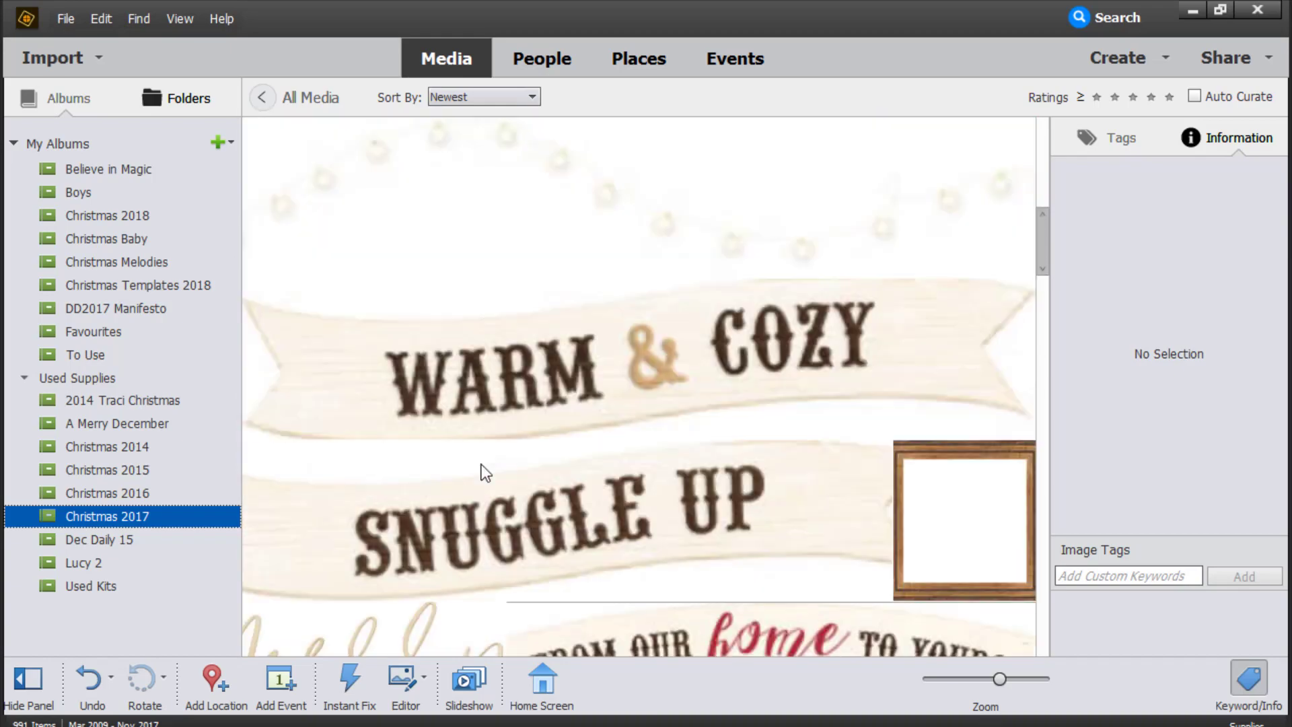
{"action": "scroll", "coordinate": [482, 469], "scroll_direction": "down", "scroll_amount": 10}
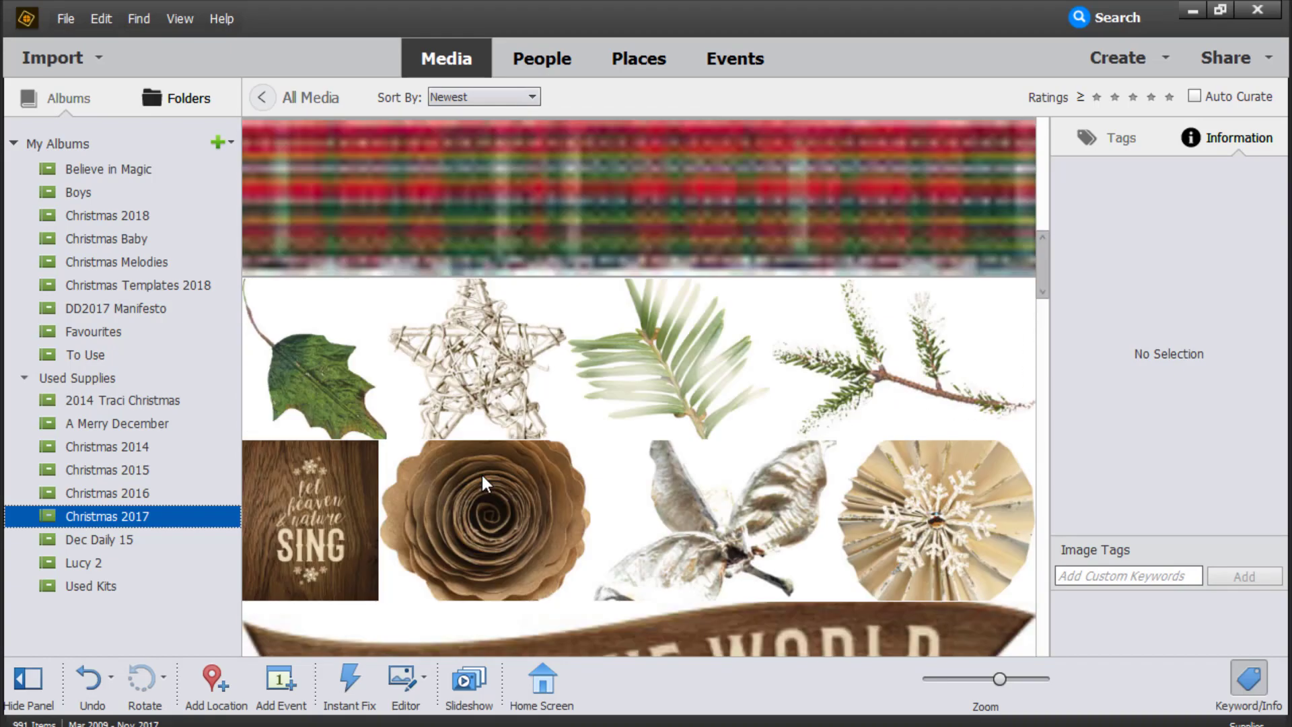
{"action": "scroll", "coordinate": [482, 475], "scroll_direction": "down", "scroll_amount": 5}
{"action": "scroll", "coordinate": [471, 483], "scroll_direction": "down", "scroll_amount": 20}
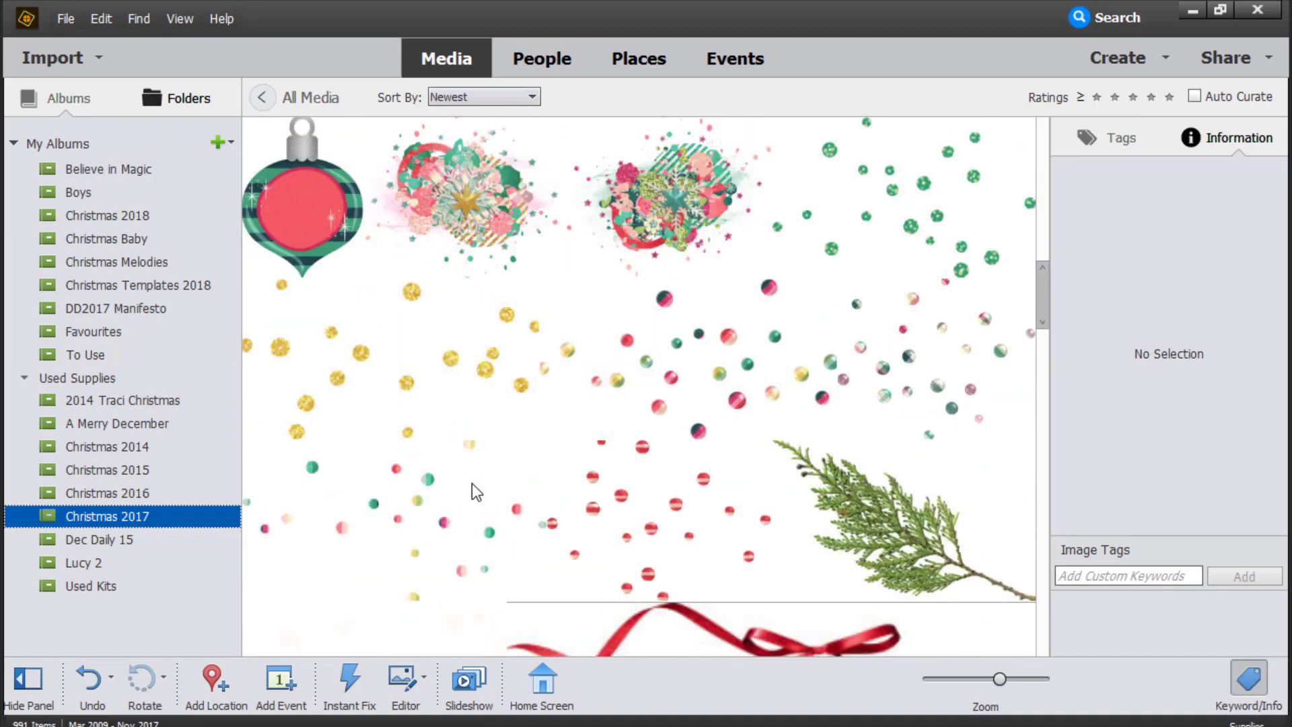
{"action": "scroll", "coordinate": [471, 483], "scroll_direction": "down", "scroll_amount": 20}
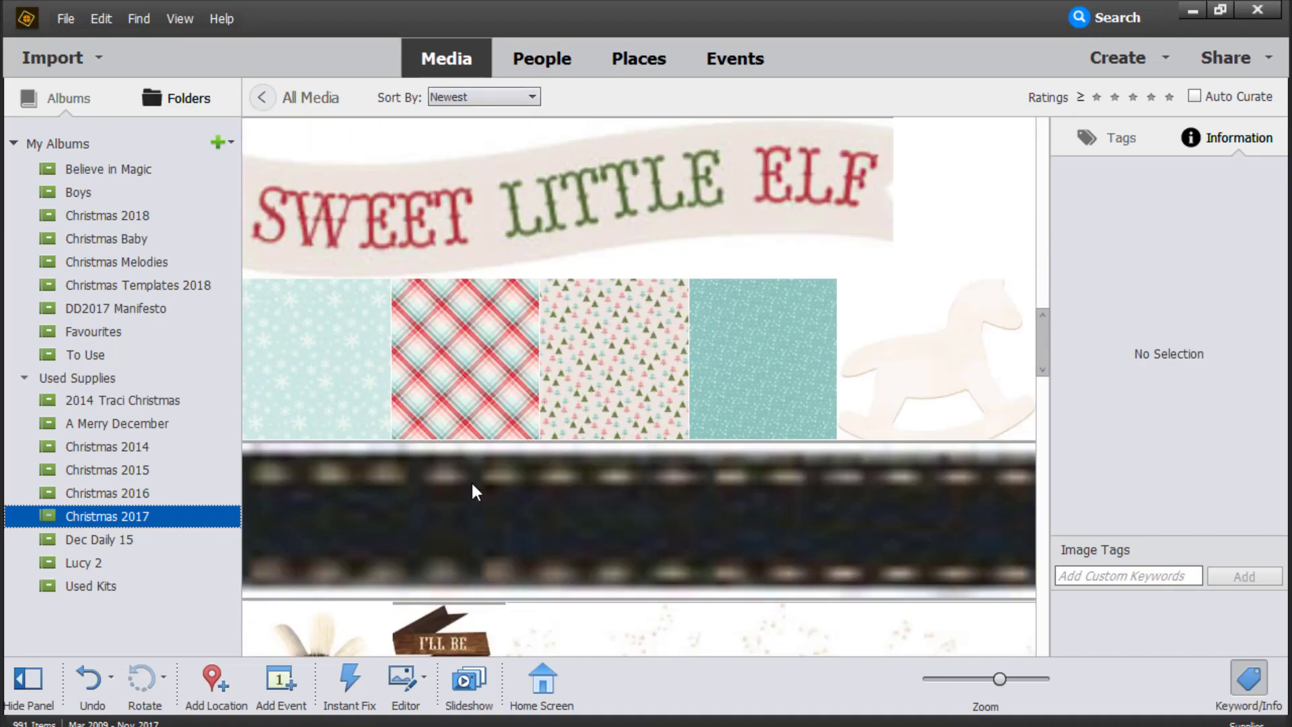
{"action": "scroll", "coordinate": [453, 471], "scroll_direction": "down", "scroll_amount": 20}
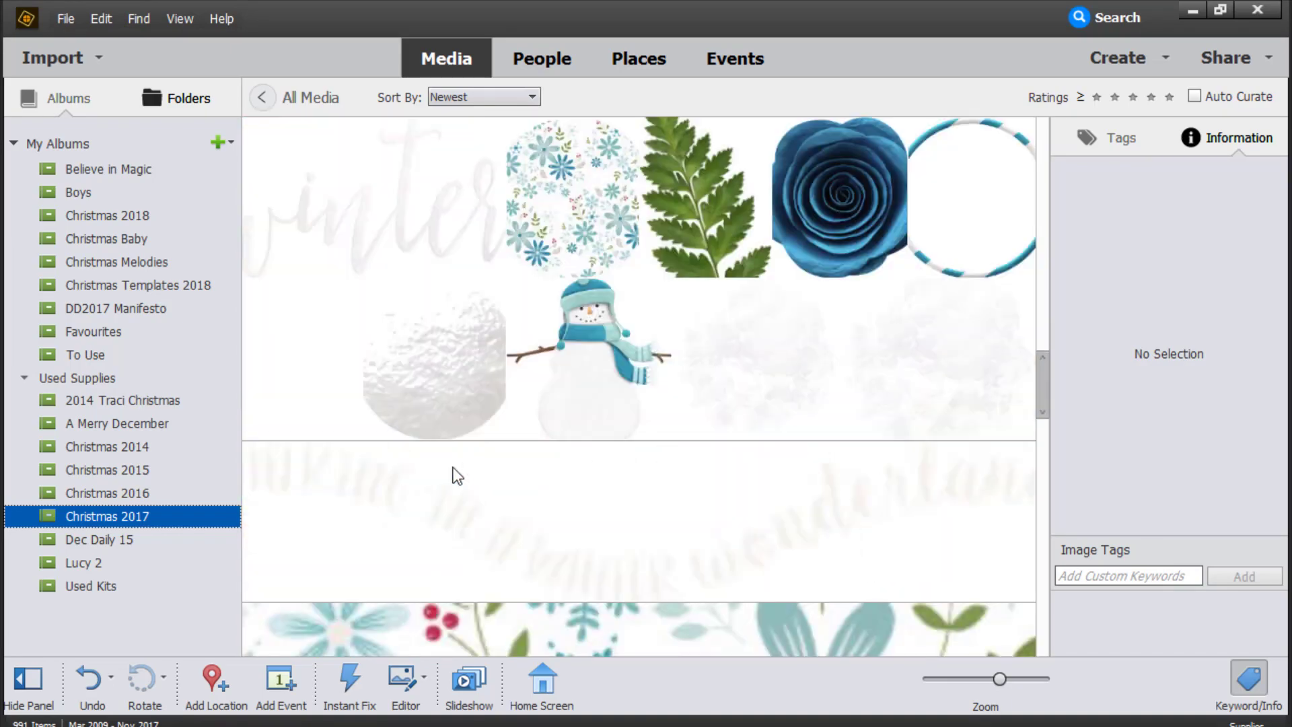
{"action": "scroll", "coordinate": [462, 377], "scroll_direction": "down", "scroll_amount": 20}
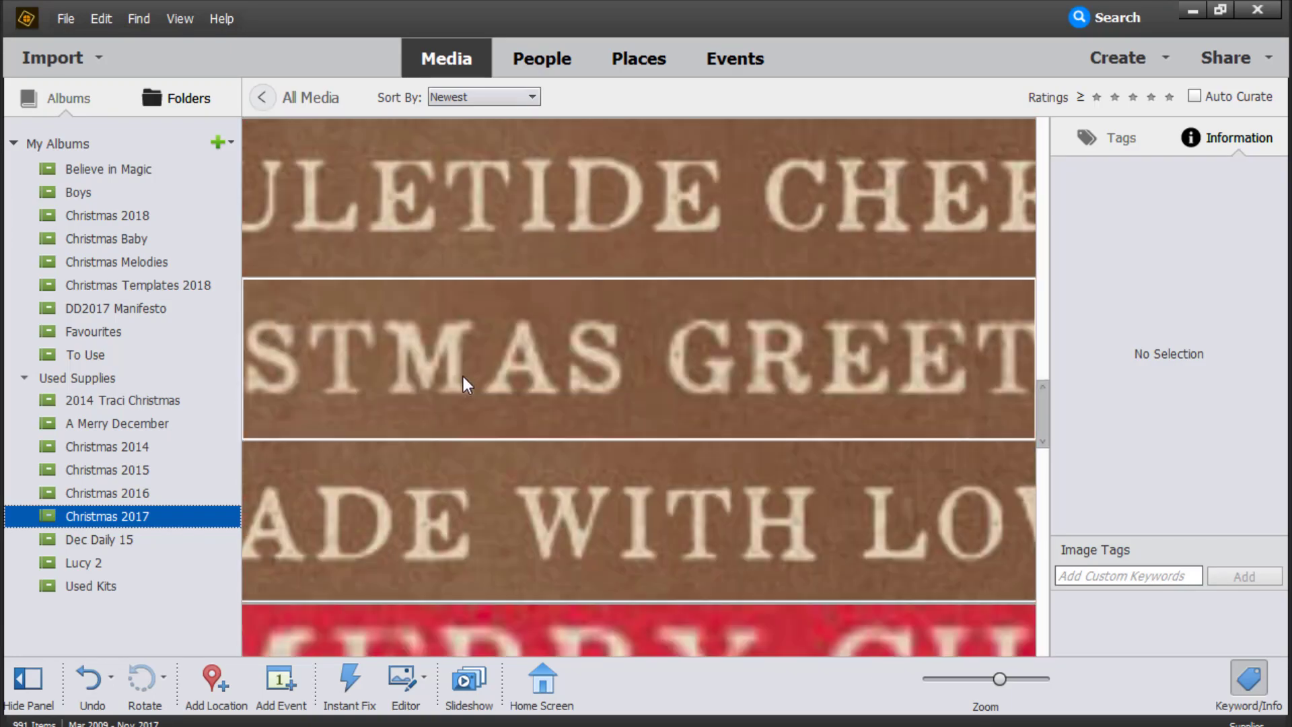
{"action": "scroll", "coordinate": [463, 377], "scroll_direction": "up", "scroll_amount": 8}
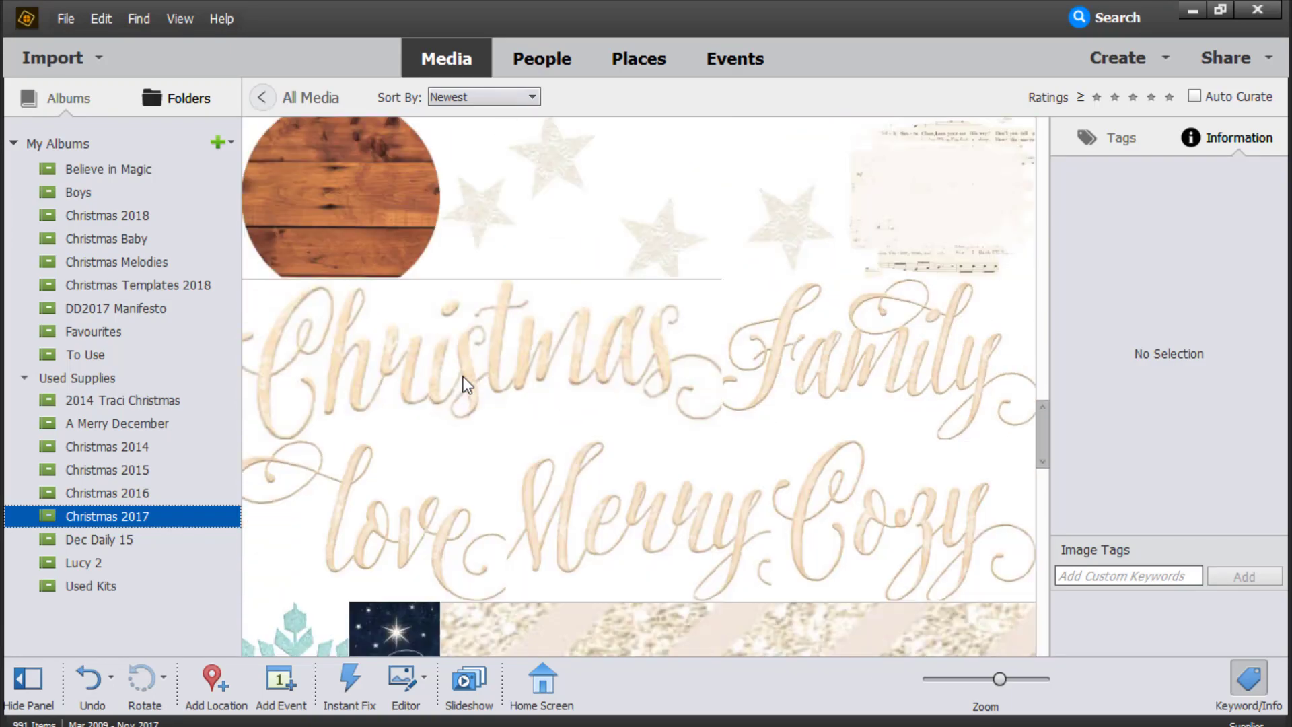
Step: Look through the rest of the Christmas 2017 album, including its word art, buttons, papers and embellishments
{"action": "scroll", "coordinate": [664, 434], "scroll_direction": "down", "scroll_amount": 3}
{"action": "scroll", "coordinate": [653, 445], "scroll_direction": "down", "scroll_amount": 20}
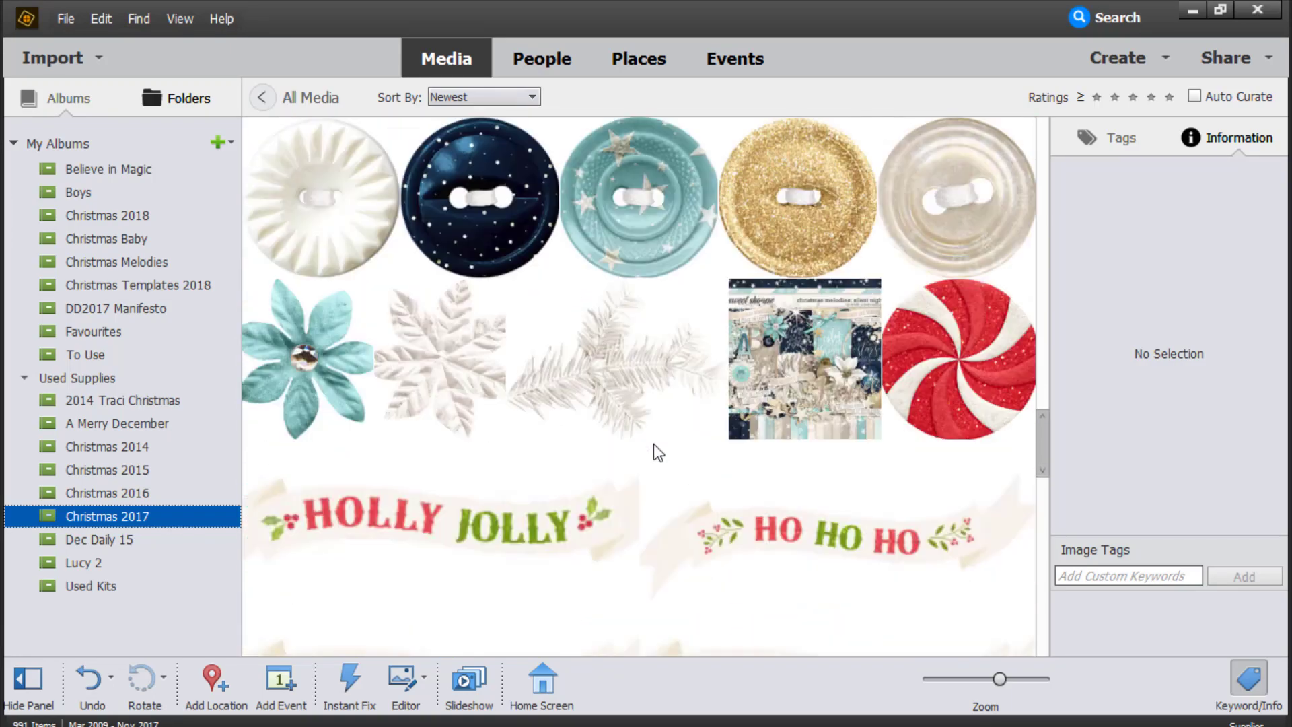
{"action": "scroll", "coordinate": [653, 445], "scroll_direction": "down", "scroll_amount": 20}
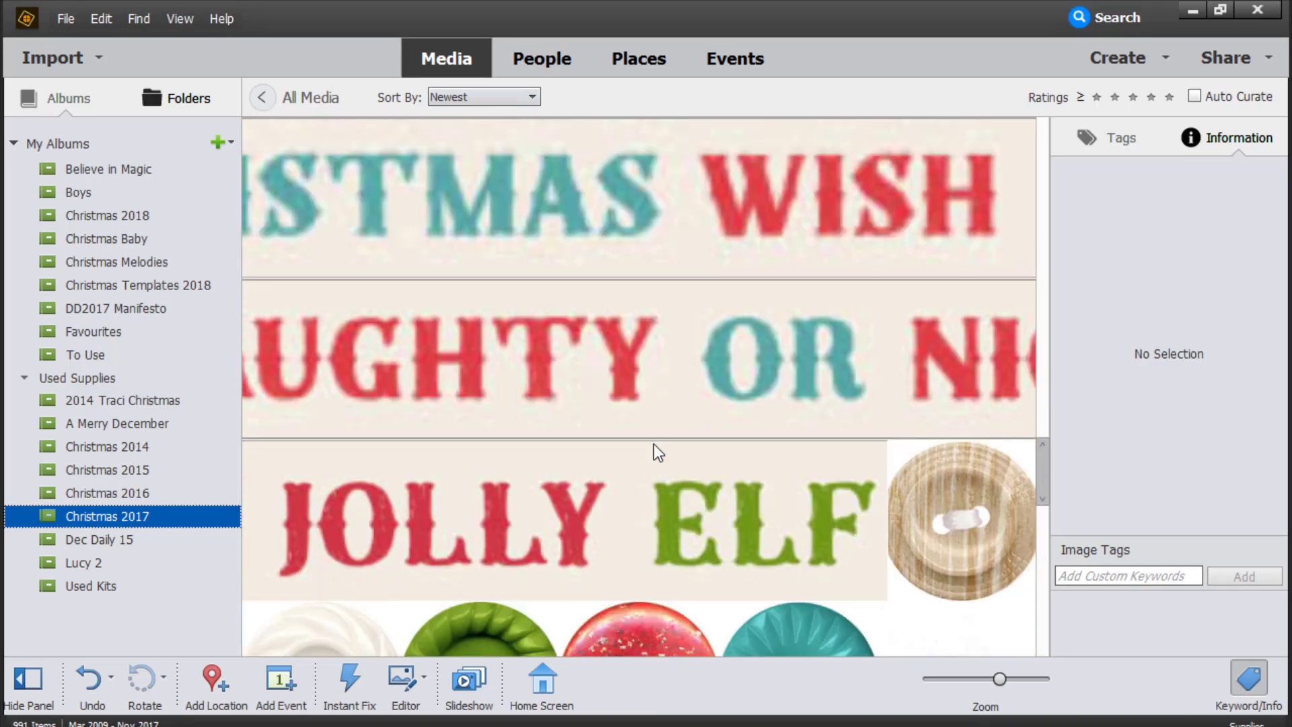
{"action": "scroll", "coordinate": [653, 443], "scroll_direction": "down", "scroll_amount": 20}
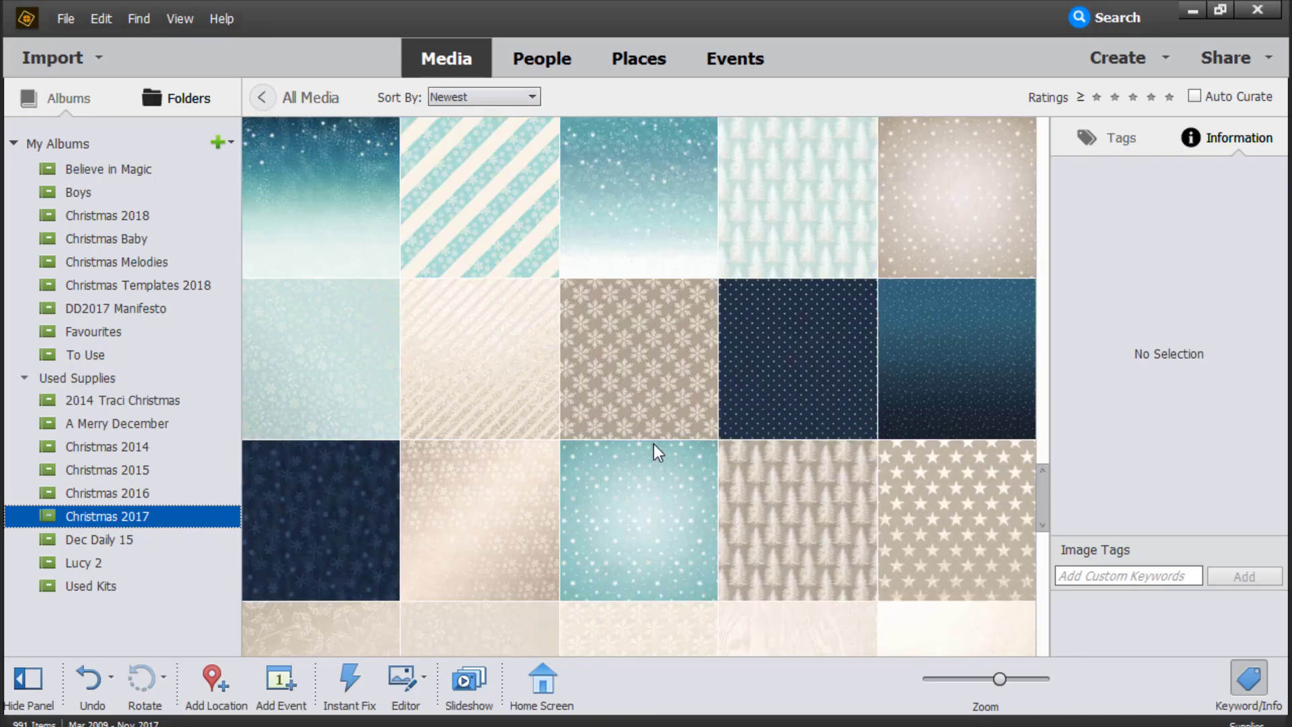
{"action": "scroll", "coordinate": [653, 442], "scroll_direction": "down", "scroll_amount": 20}
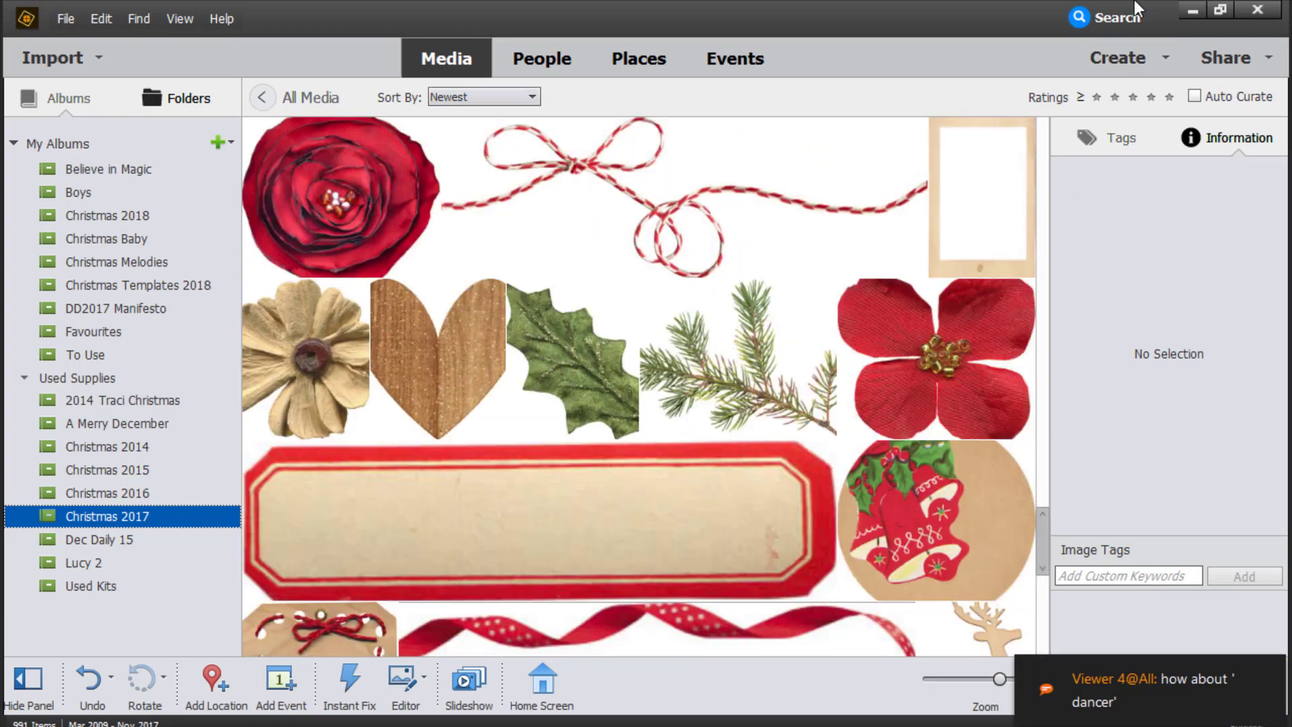
Step: Try a general media search for "dancer" and return to the media grid
{"action": "left_click", "coordinate": [1106, 16]}
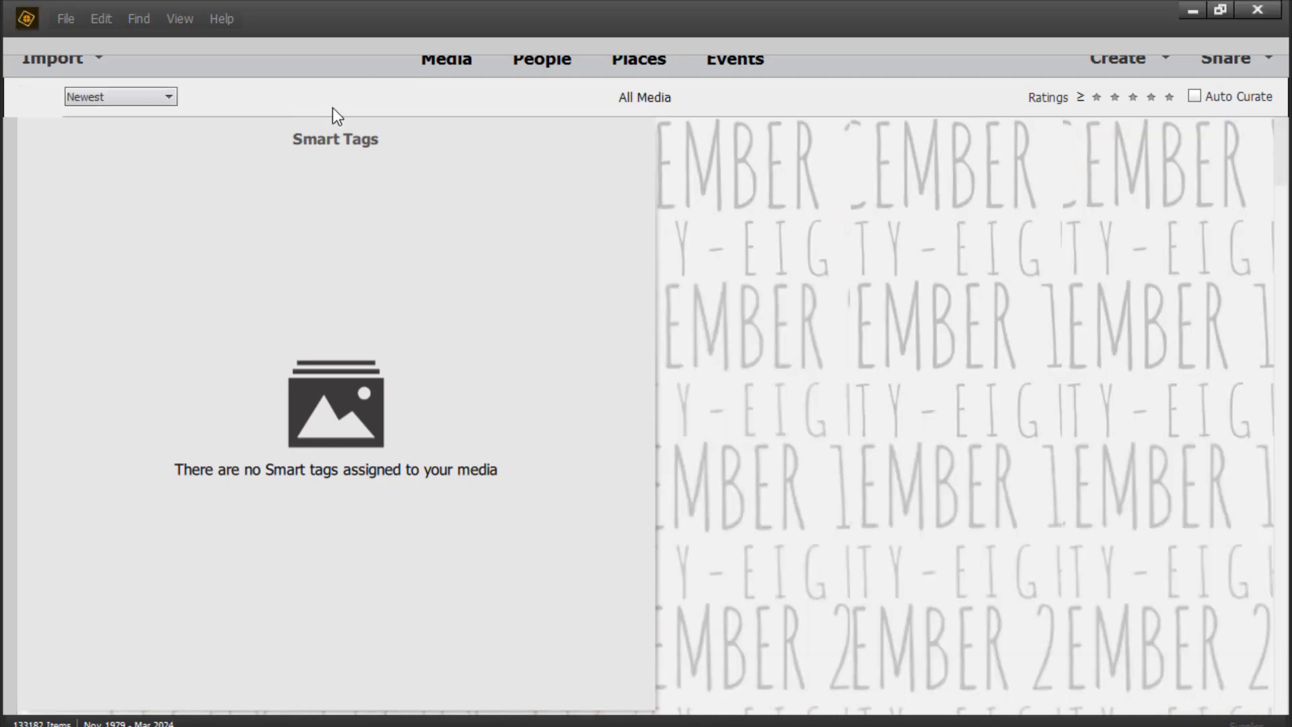
{"action": "left_click", "coordinate": [224, 70]}
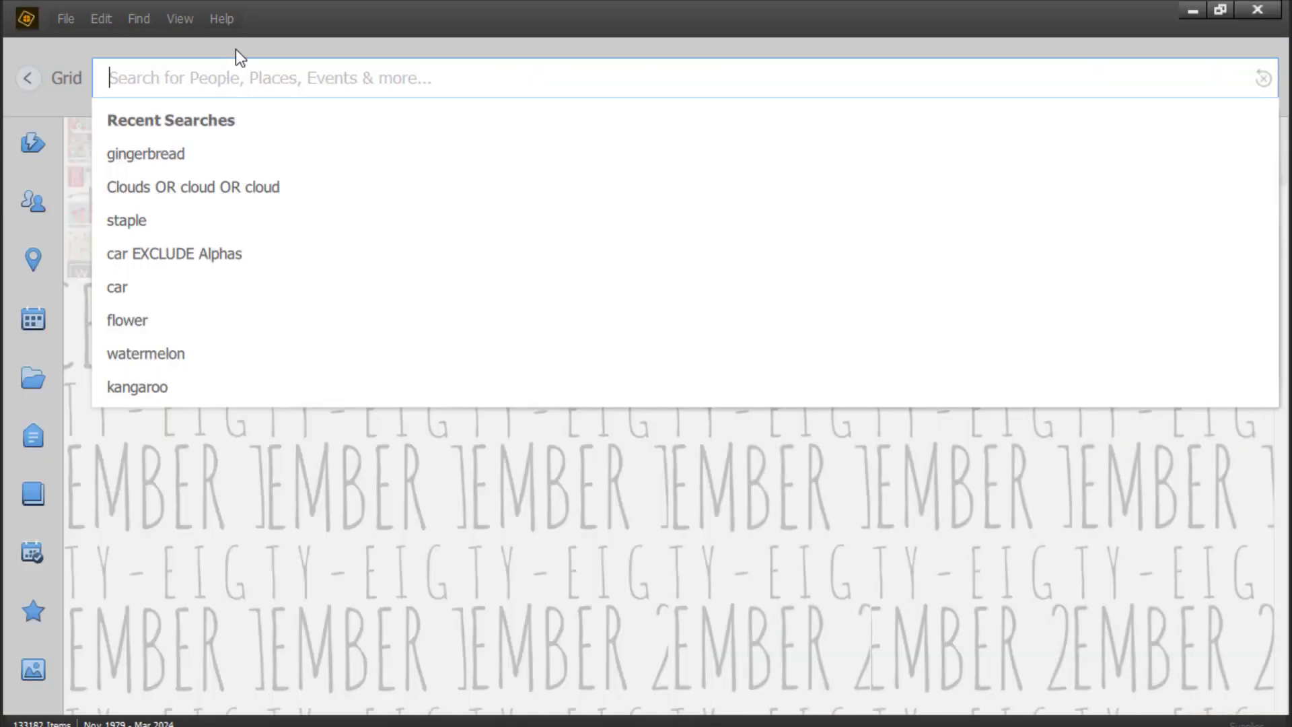
{"action": "type", "text": "dancer"}
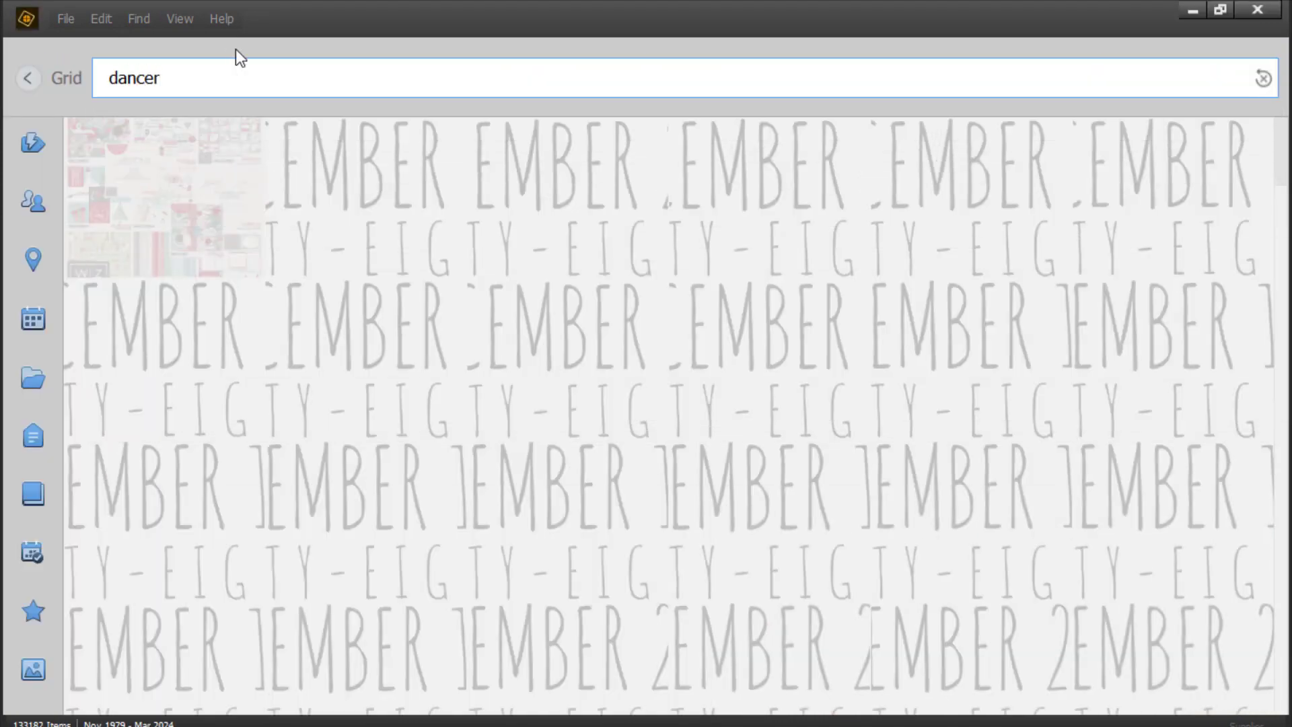
{"action": "left_click", "coordinate": [25, 93]}
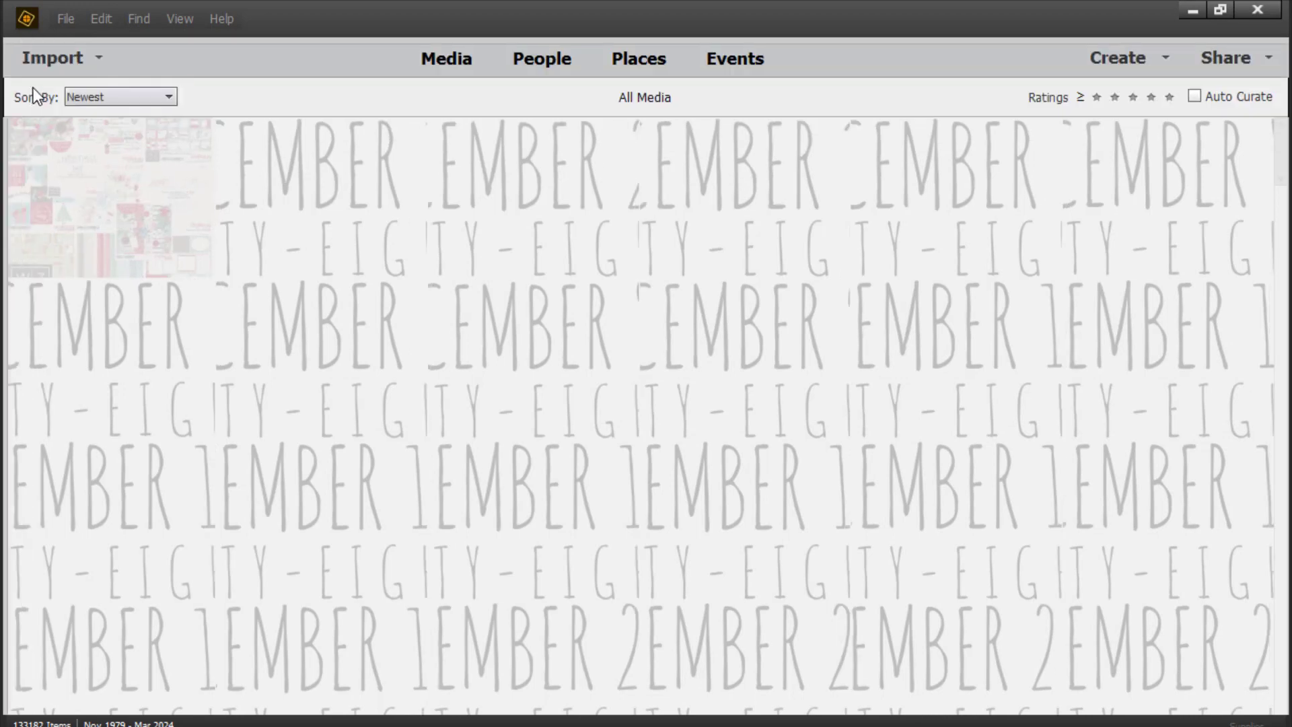
Step: Search the supplies by filename for "cheer" and check the details of the outlined Christmas word art among the matches
{"action": "left_click", "coordinate": [138, 11]}
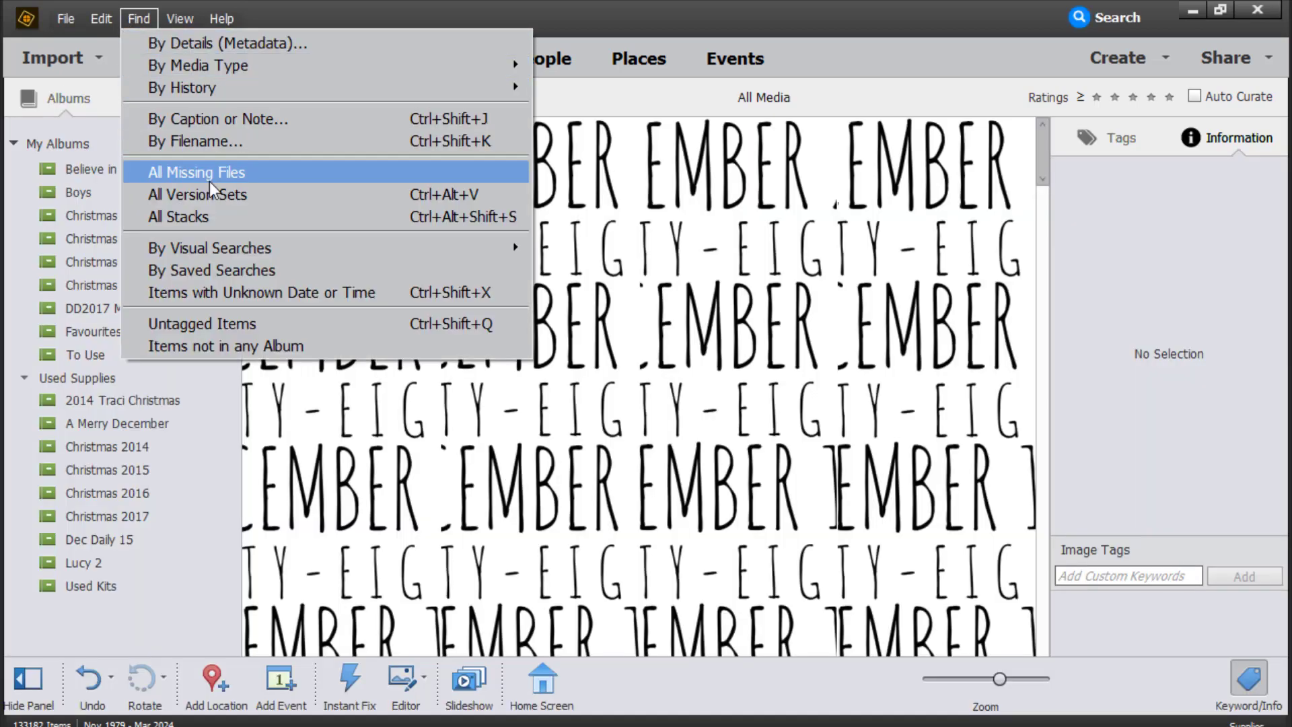
{"action": "left_click", "coordinate": [241, 144]}
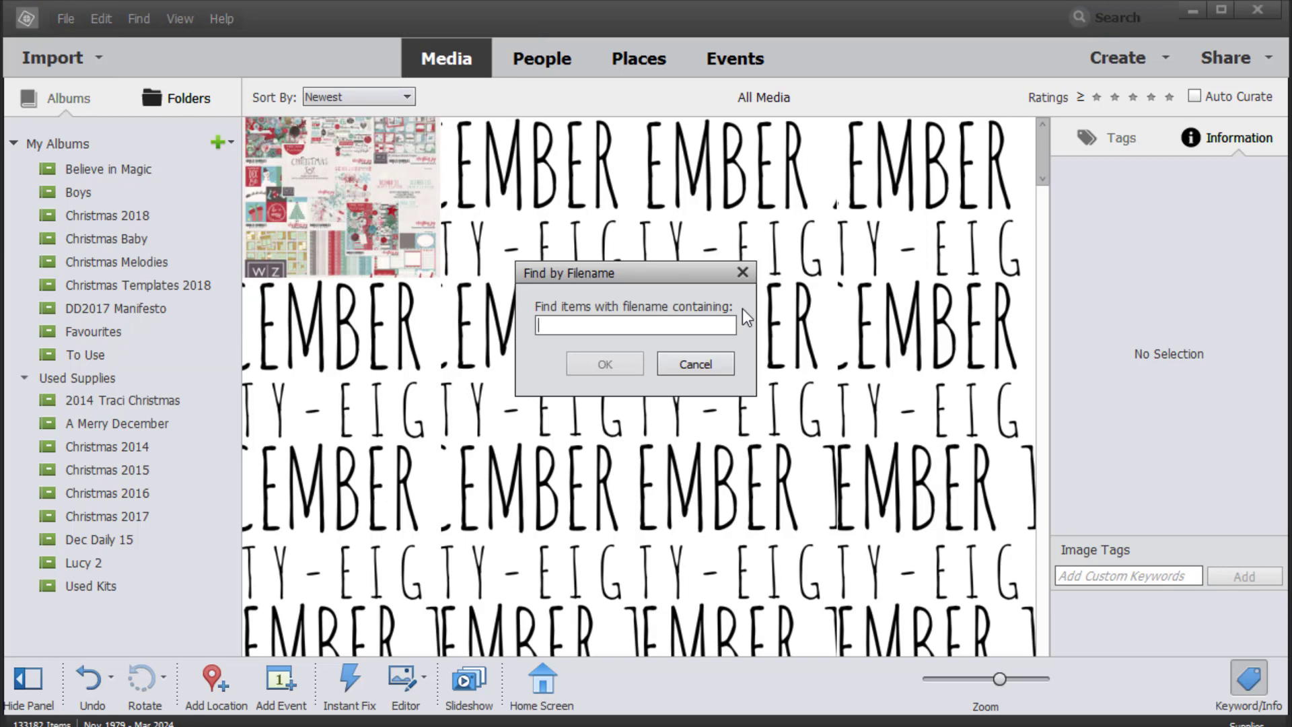
{"action": "type", "text": "cheer"}
{"action": "key", "text": "Return"}
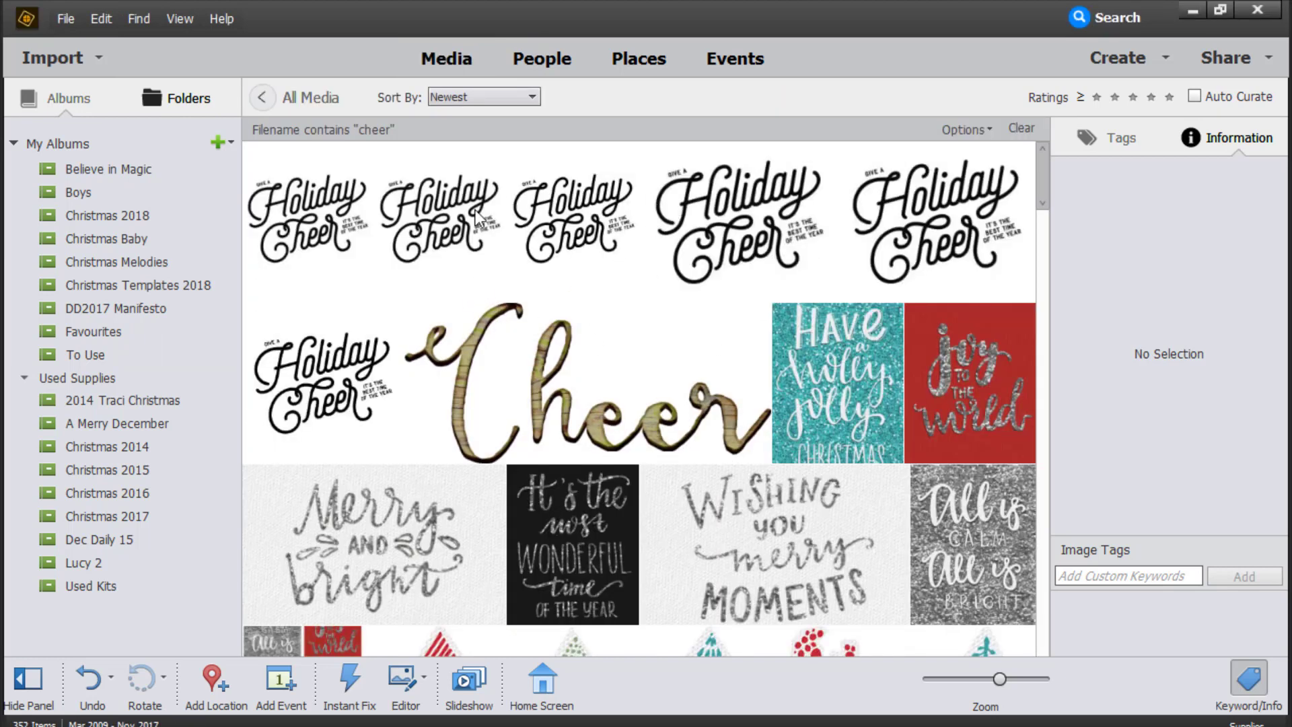
{"action": "scroll", "coordinate": [841, 336], "scroll_direction": "down", "scroll_amount": 4}
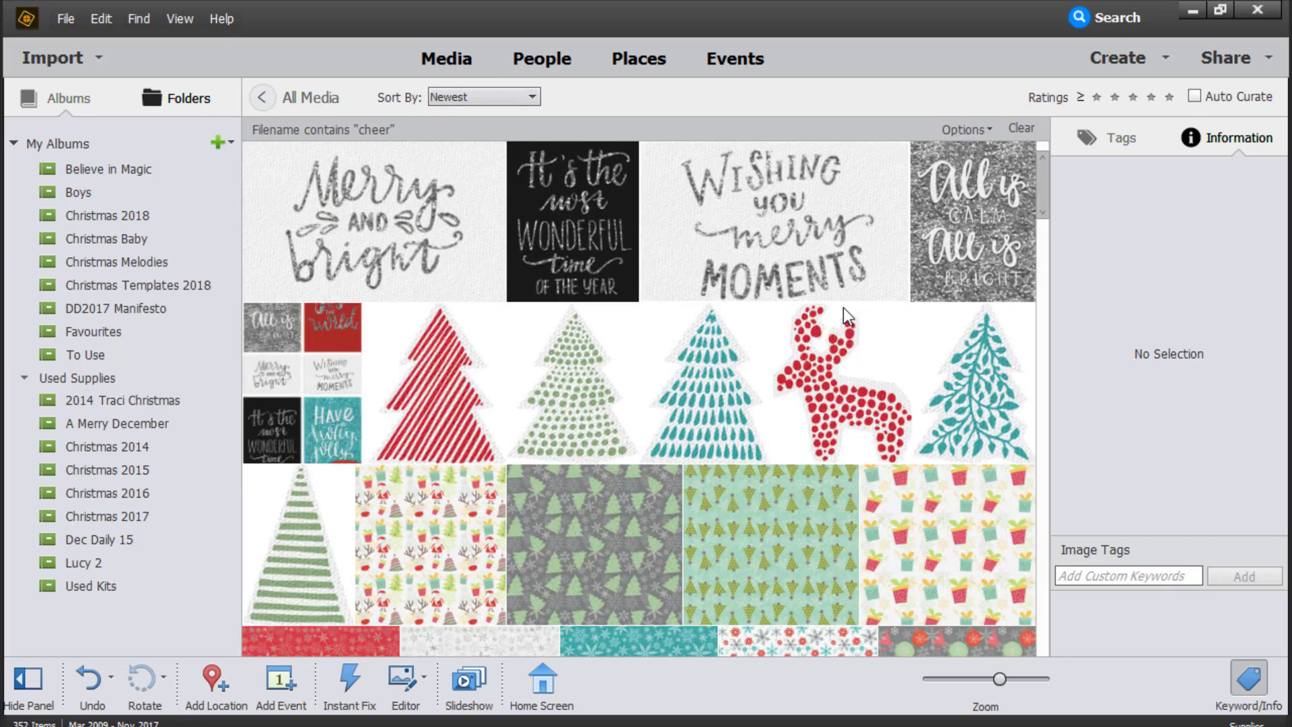
{"action": "scroll", "coordinate": [843, 308], "scroll_direction": "down", "scroll_amount": 5}
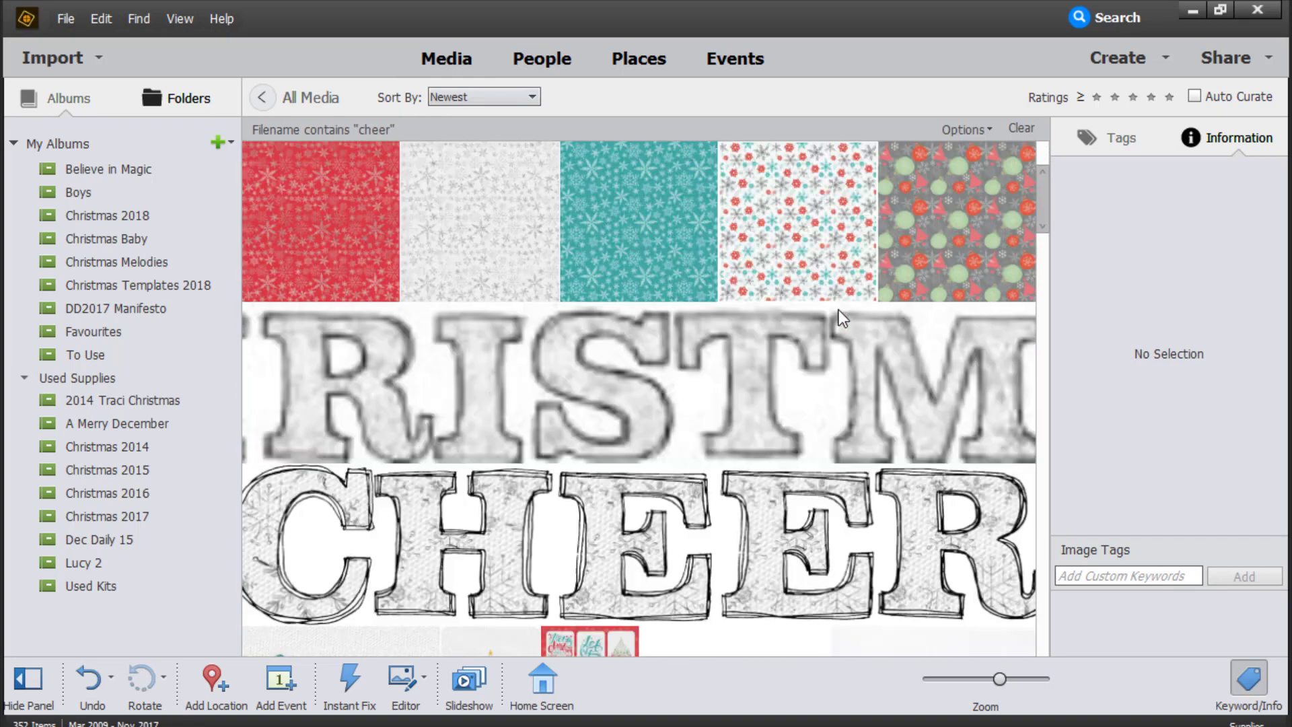
{"action": "left_click", "coordinate": [834, 421]}
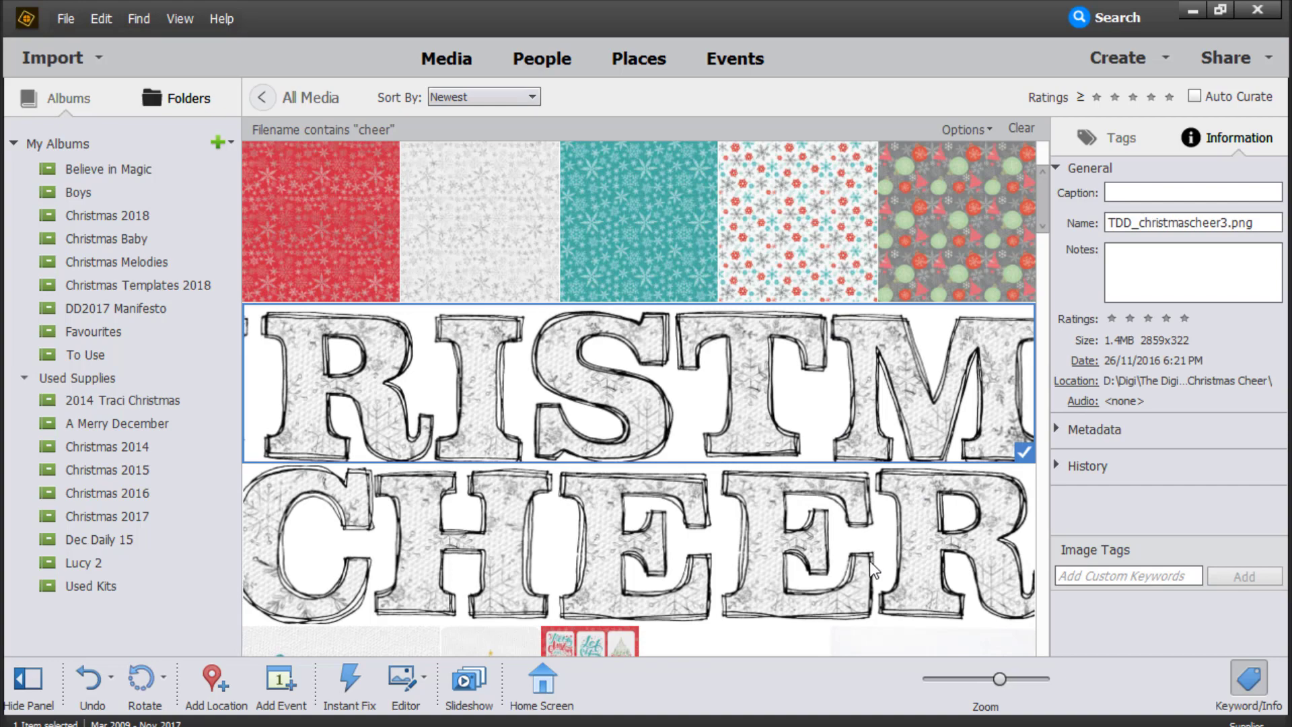
{"action": "scroll", "coordinate": [704, 538], "scroll_direction": "down", "scroll_amount": 3}
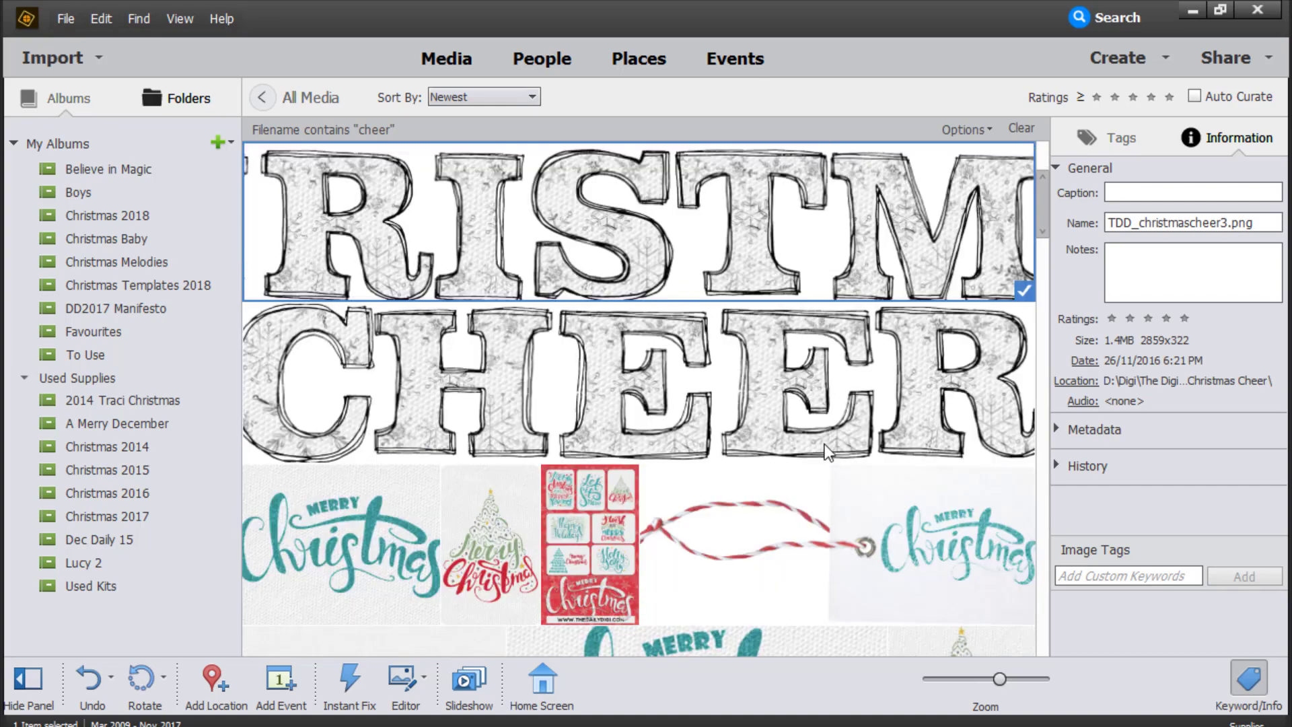
Step: Shrink the thumbnails and browse further through the "cheer" matches for a suitable title
{"action": "left_click", "coordinate": [966, 679]}
{"action": "left_click_drag", "start_coordinate": [959, 677], "coordinate": [945, 685]}
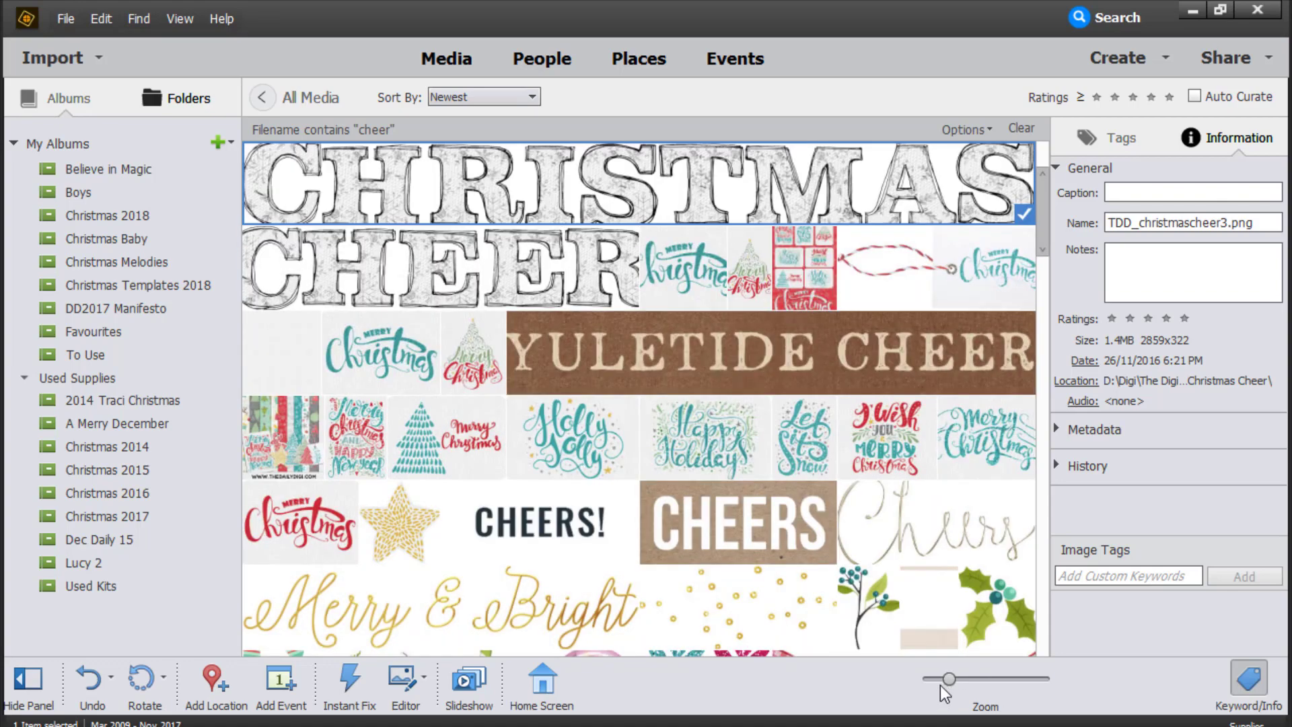
{"action": "left_click", "coordinate": [940, 685]}
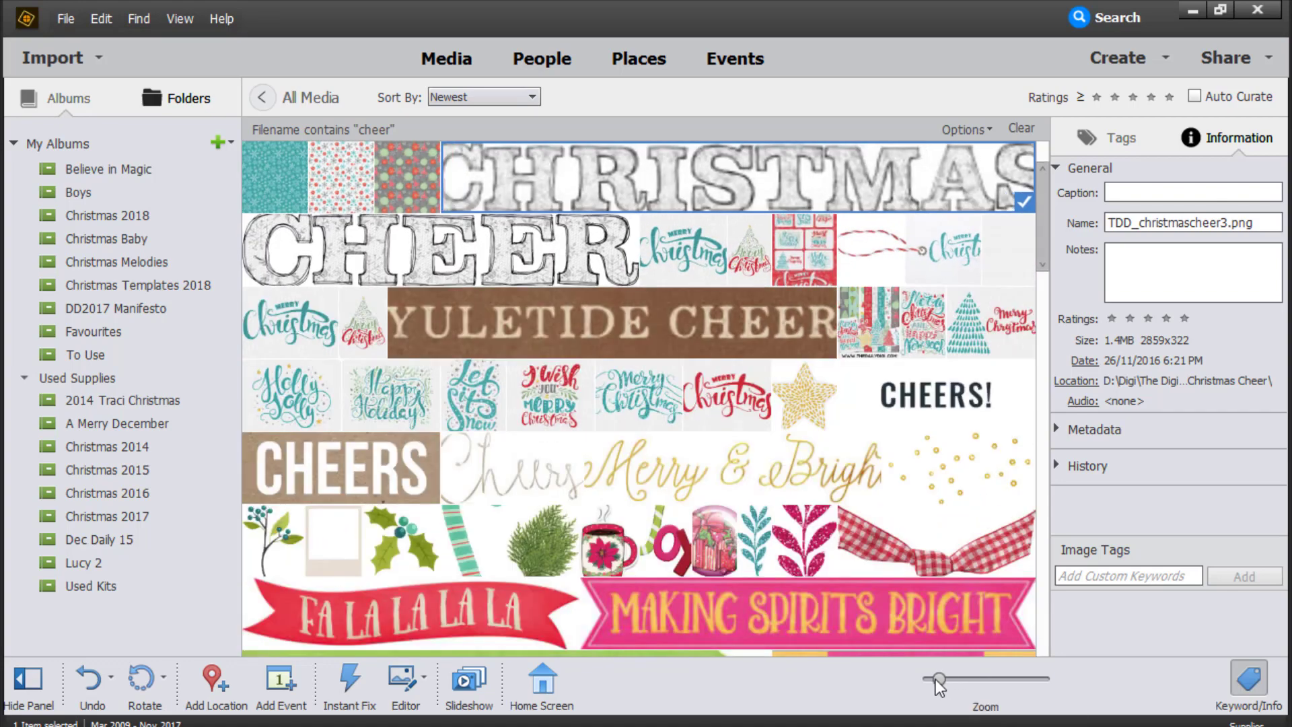
{"action": "scroll", "coordinate": [774, 443], "scroll_direction": "down", "scroll_amount": 5}
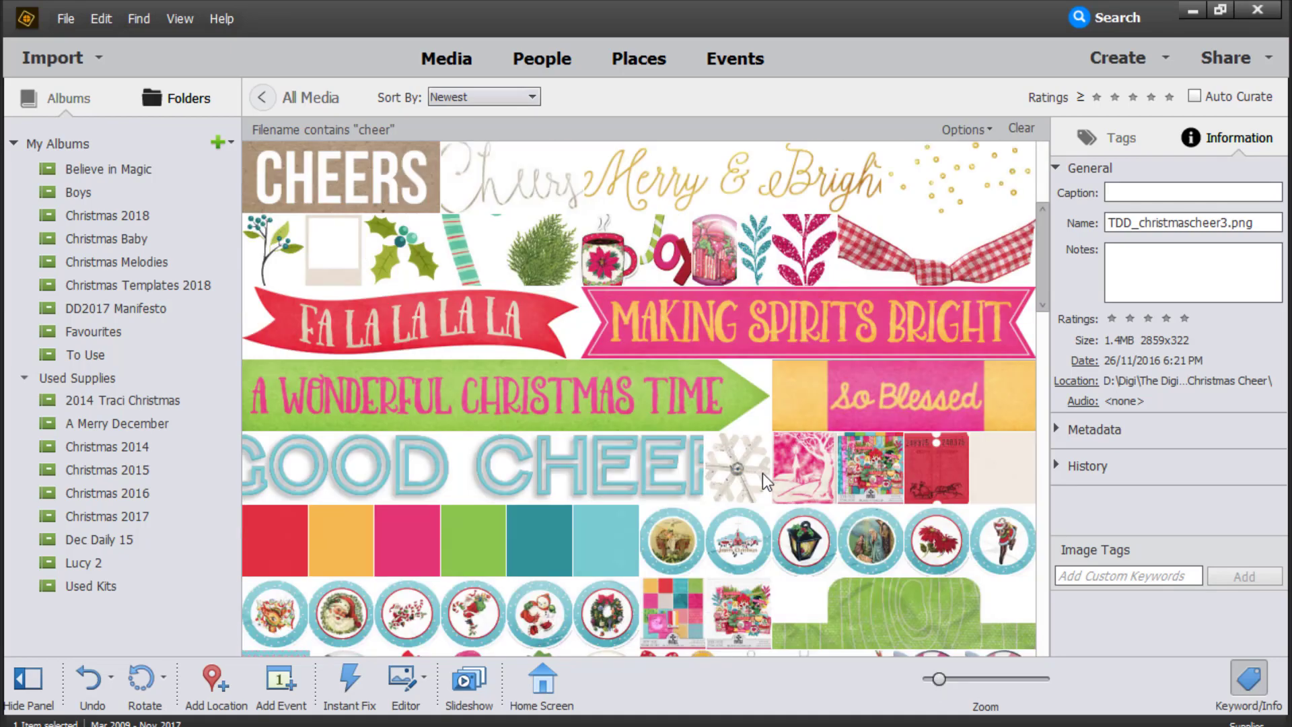
{"action": "scroll", "coordinate": [761, 474], "scroll_direction": "down", "scroll_amount": 15}
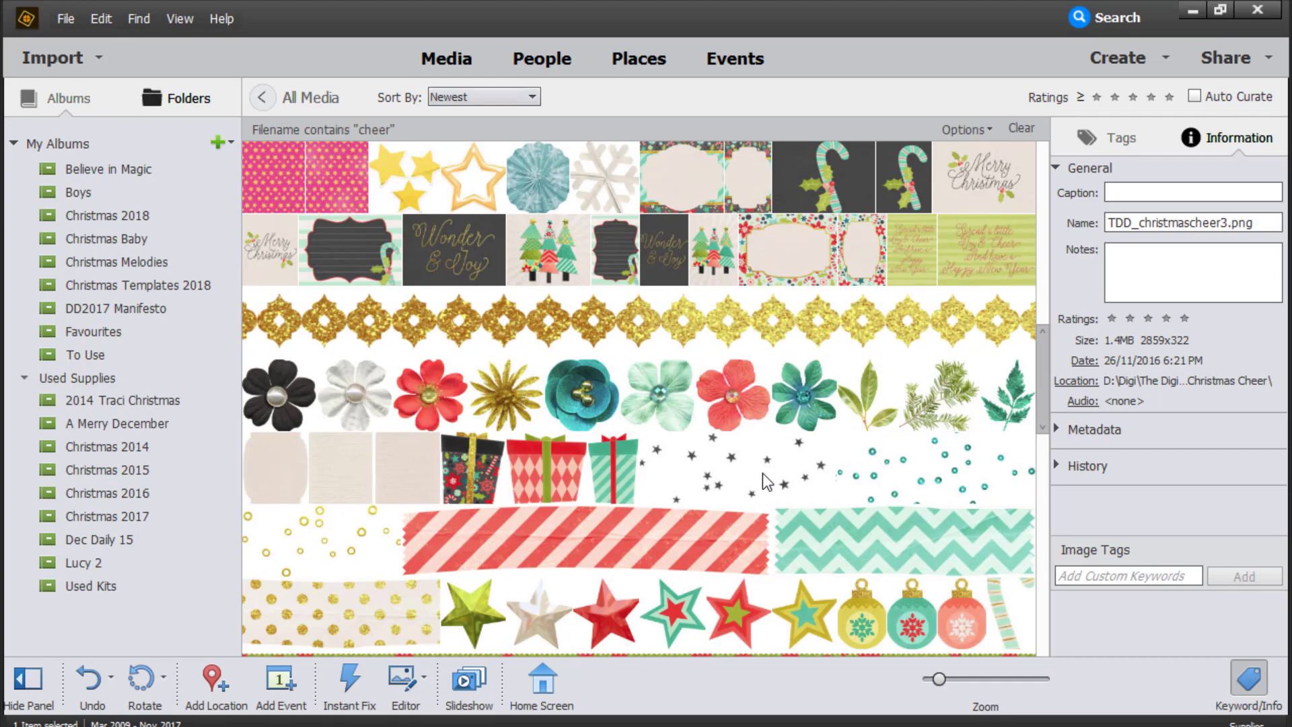
{"action": "scroll", "coordinate": [762, 473], "scroll_direction": "down", "scroll_amount": 8}
{"action": "scroll", "coordinate": [762, 473], "scroll_direction": "down", "scroll_amount": 4}
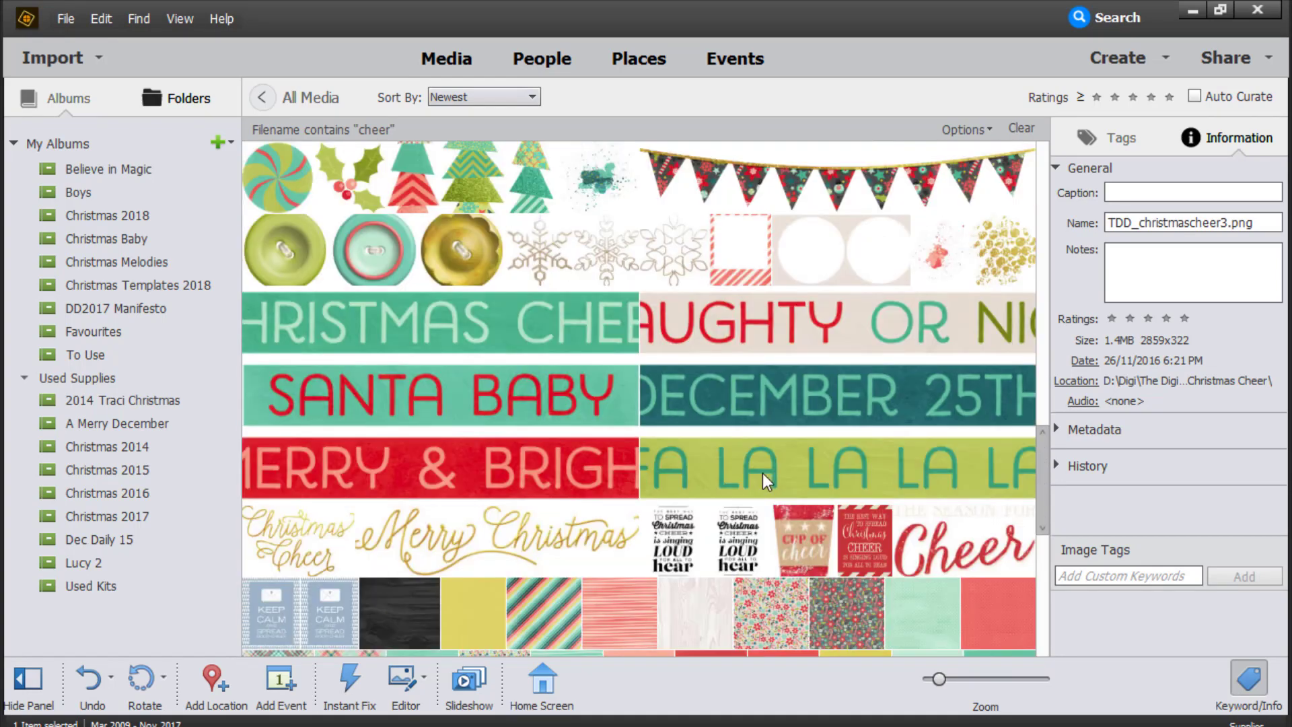
Step: Compare the "cheer" word art and open the gold script title flergs-christmascheer-title1.png in the Editor
{"action": "left_click", "coordinate": [479, 310]}
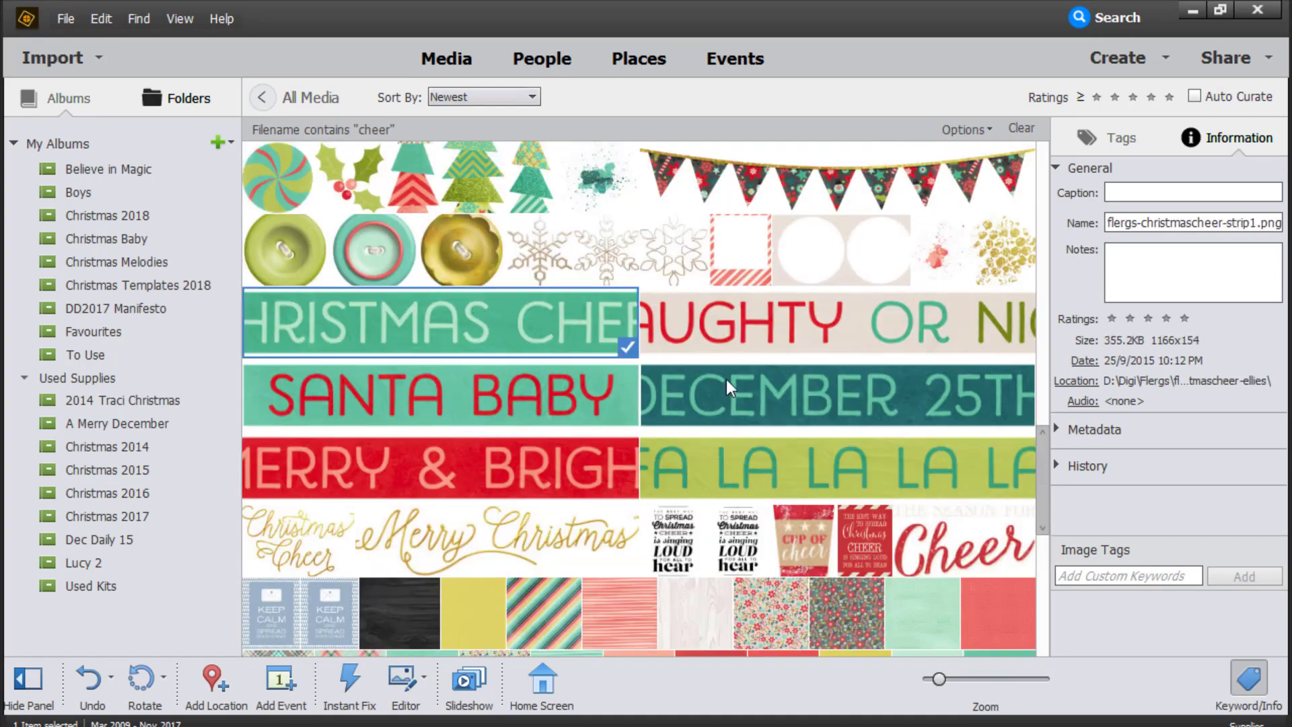
{"action": "left_click", "coordinate": [970, 540]}
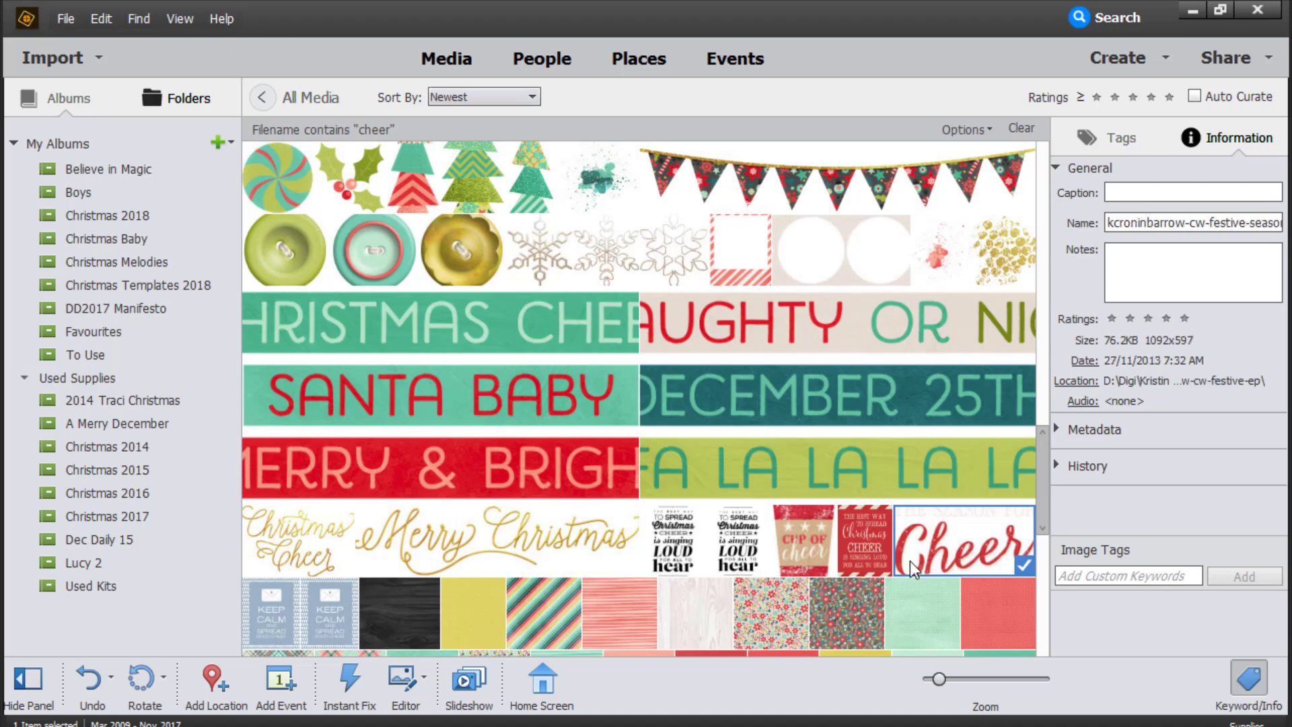
{"action": "scroll", "coordinate": [912, 565], "scroll_direction": "down", "scroll_amount": 1}
{"action": "left_click", "coordinate": [346, 452]}
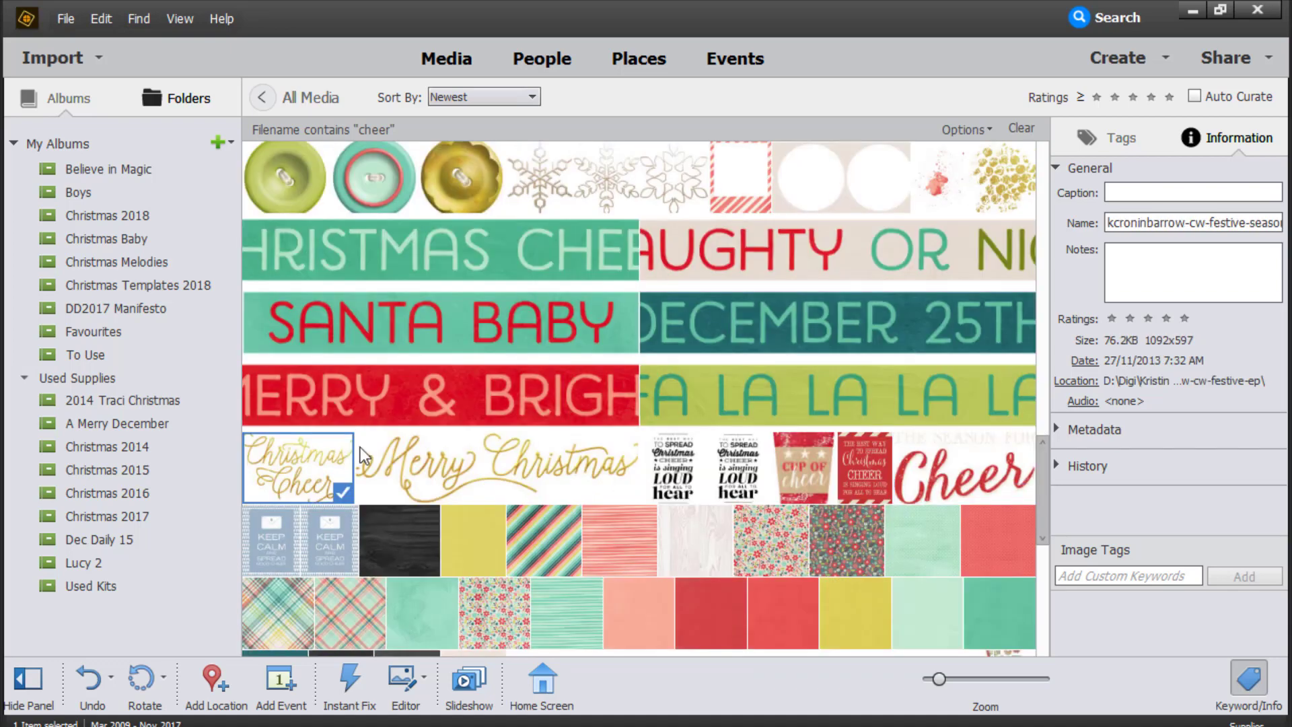
{"action": "key", "text": "ctrl+i"}
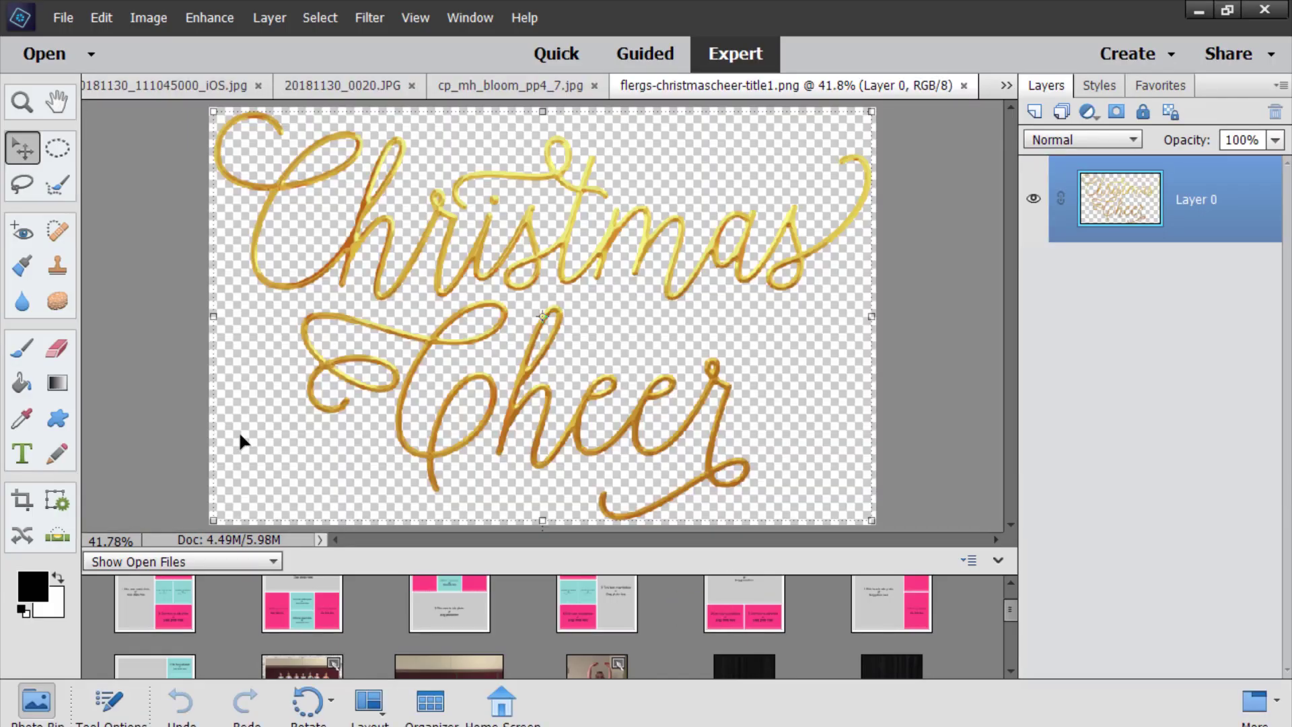
Step: Add the gold Christmas Cheer title to the ballet page and move its layer to the top of the layer stack
{"action": "scroll", "coordinate": [432, 613], "scroll_direction": "down", "scroll_amount": 1}
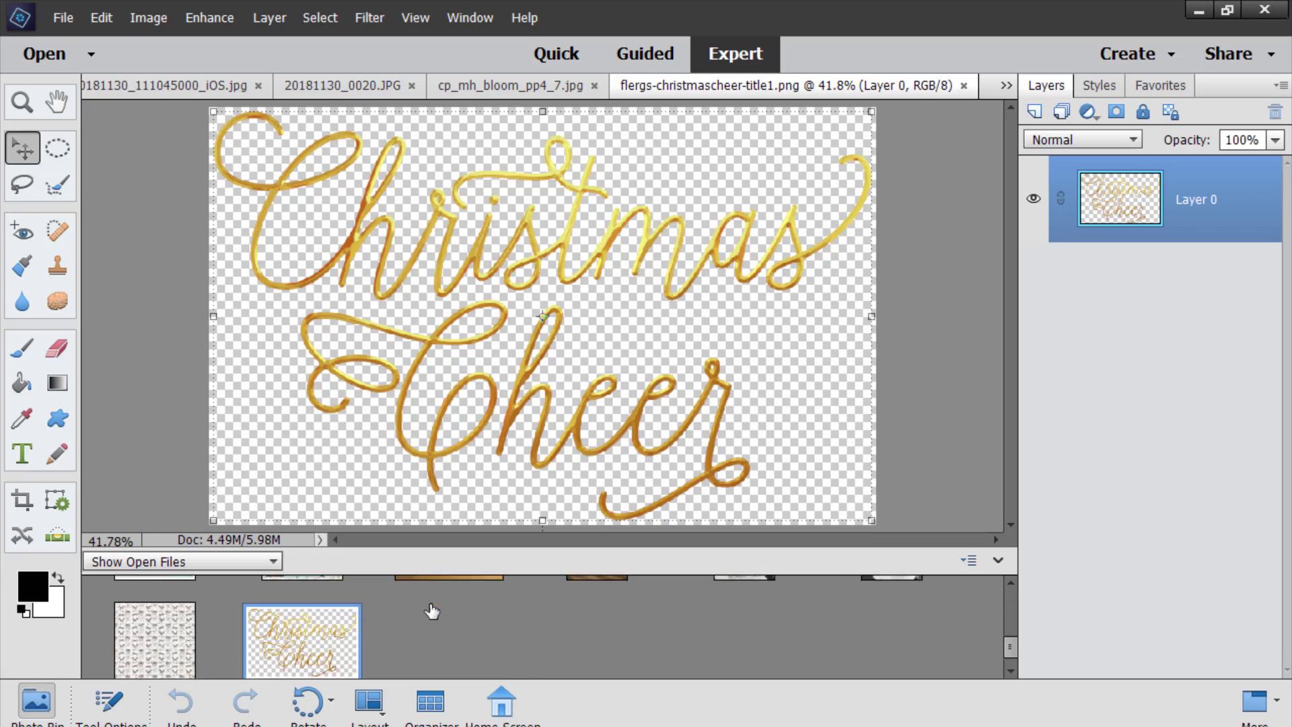
{"action": "scroll", "coordinate": [432, 613], "scroll_direction": "up", "scroll_amount": 1}
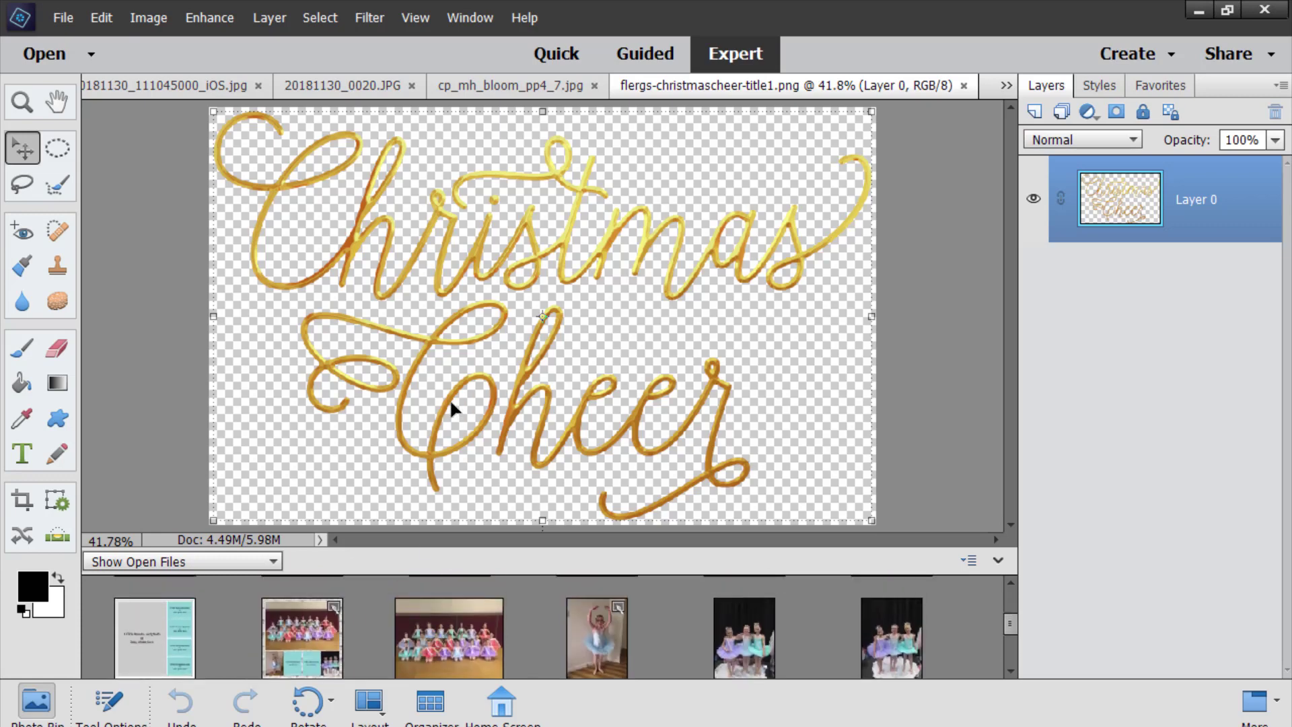
{"action": "left_click_drag", "start_coordinate": [441, 425], "coordinate": [313, 649]}
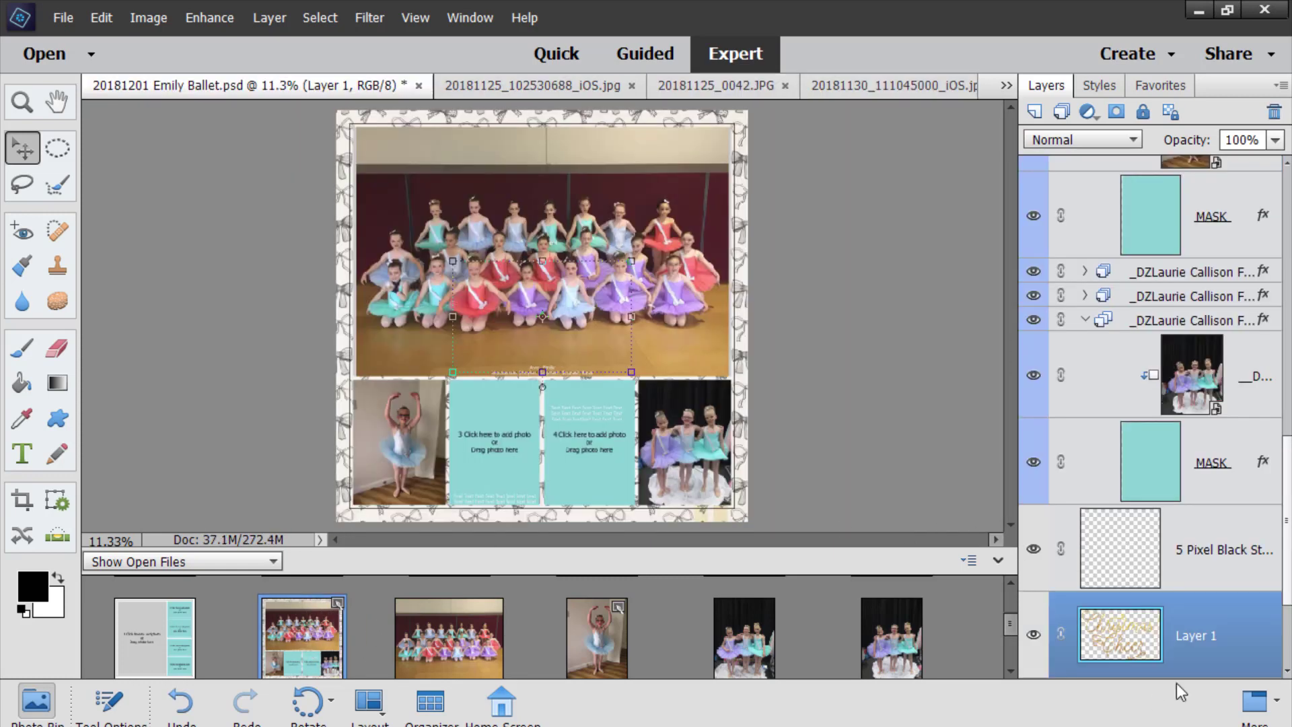
{"action": "left_click_drag", "start_coordinate": [1130, 645], "coordinate": [1147, 168]}
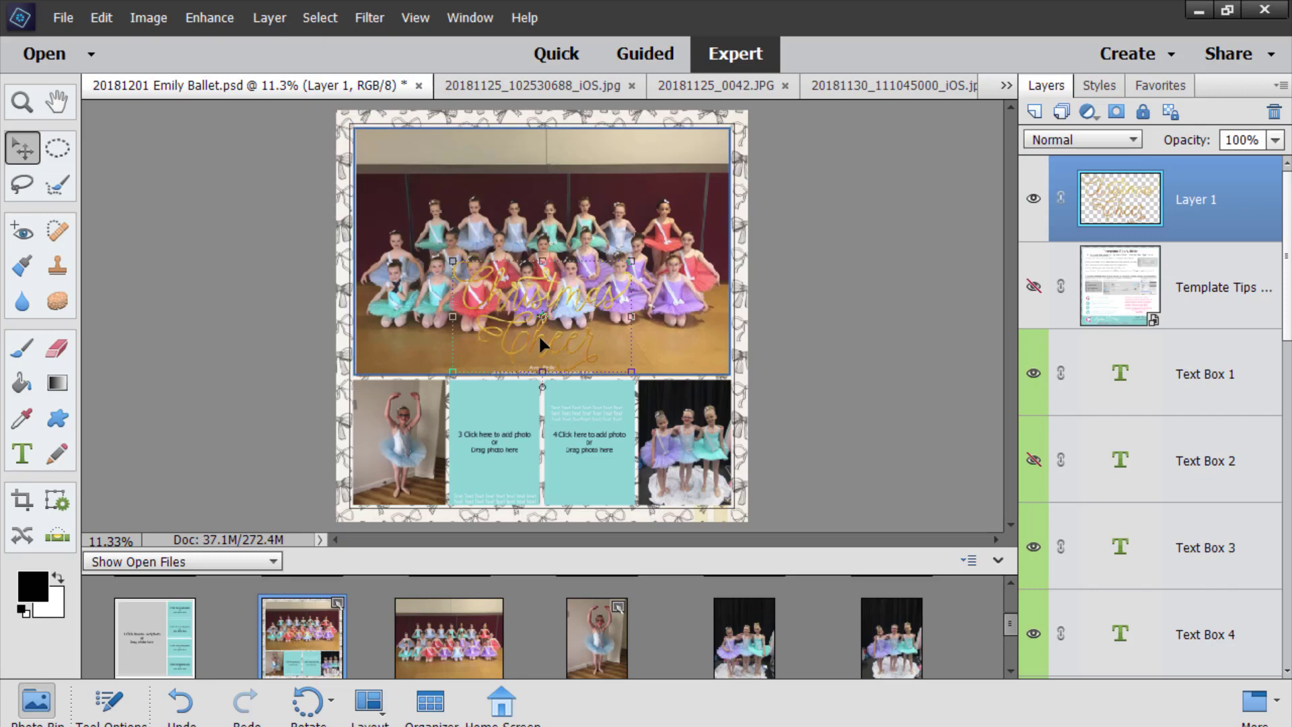
Step: Move the Christmas Cheer title to the lower left of the group photo, with Christmas over the floor area
{"action": "scroll", "coordinate": [562, 330], "scroll_direction": "up", "scroll_amount": 3}
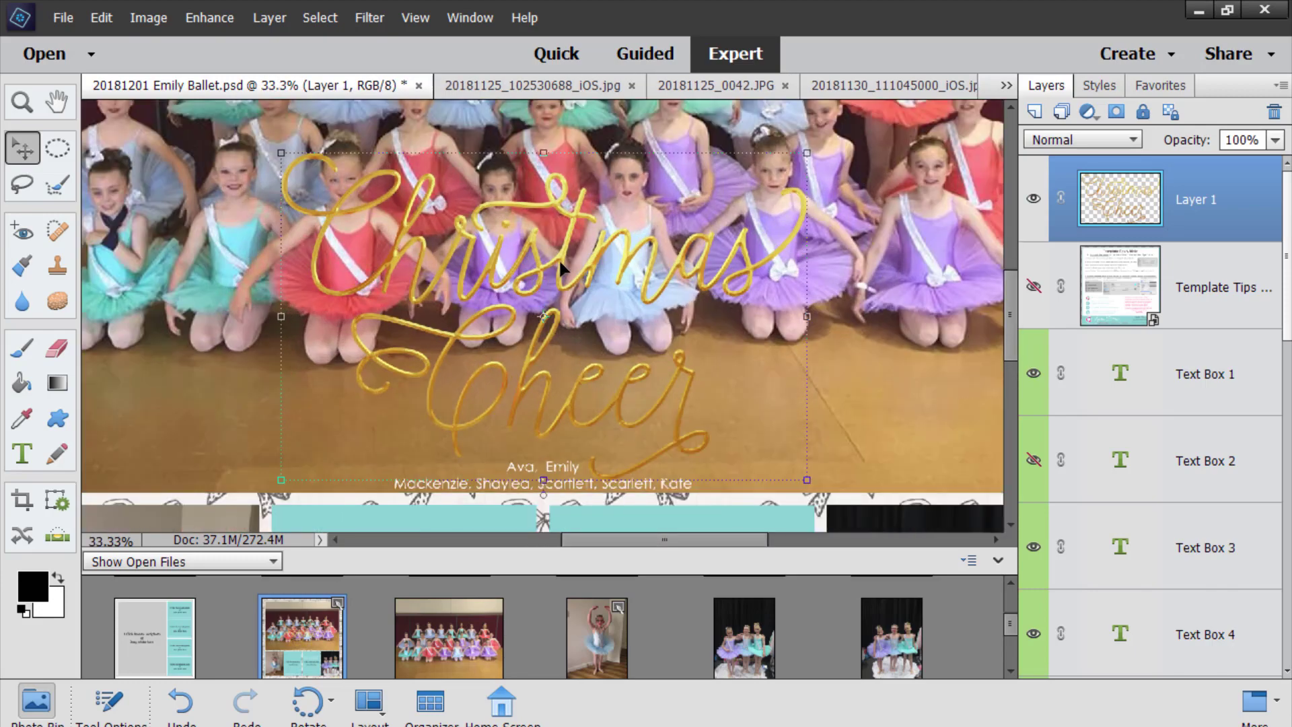
{"action": "left_click_drag", "start_coordinate": [558, 254], "coordinate": [317, 407]}
{"action": "scroll", "coordinate": [336, 397], "scroll_direction": "right", "scroll_amount": 2}
{"action": "scroll", "coordinate": [447, 374], "scroll_direction": "down", "scroll_amount": 3}
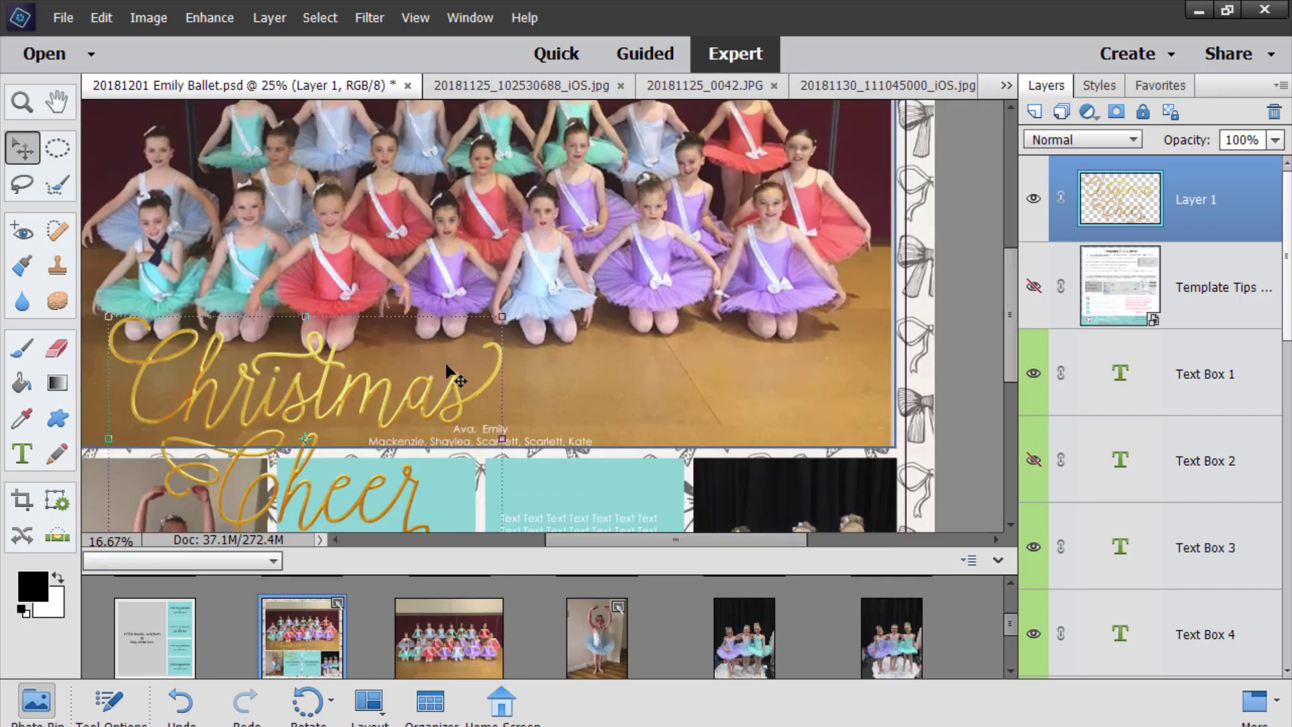
Step: Shift the large group photo slightly downward inside its frame and commit the new position
{"action": "scroll", "coordinate": [447, 370], "scroll_direction": "down", "scroll_amount": 1}
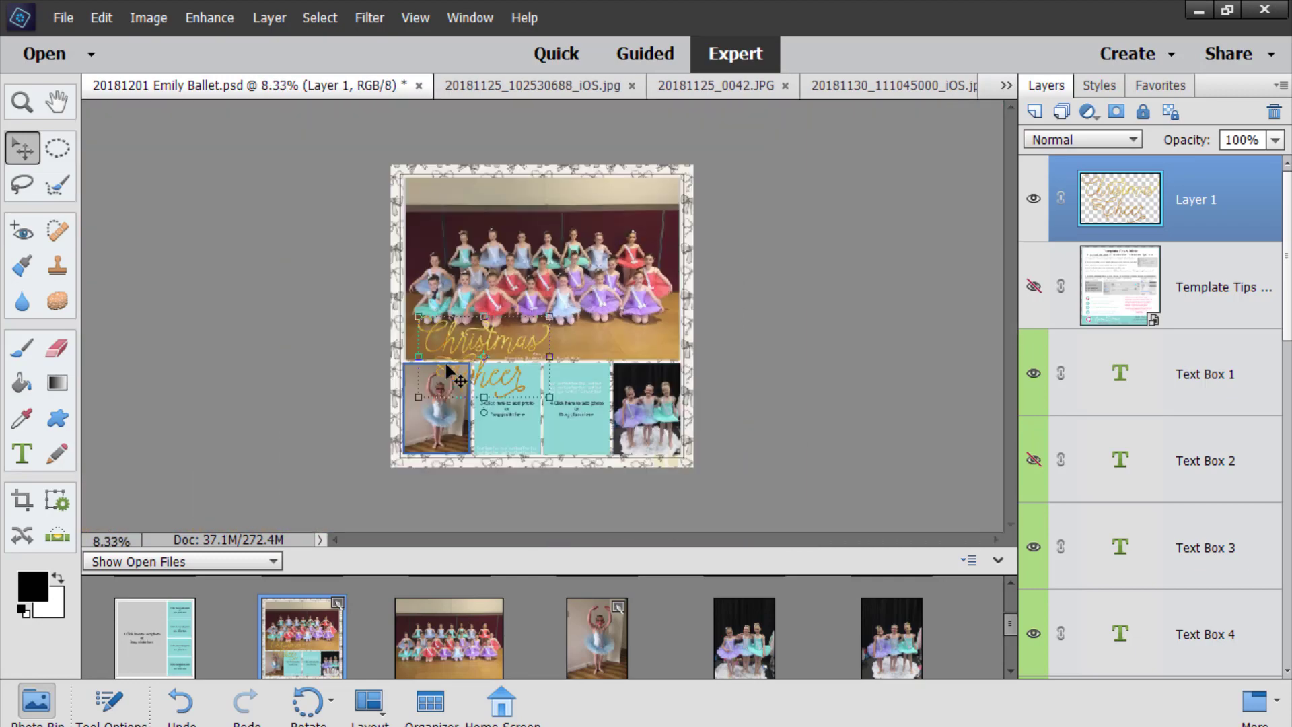
{"action": "left_click", "coordinate": [550, 270]}
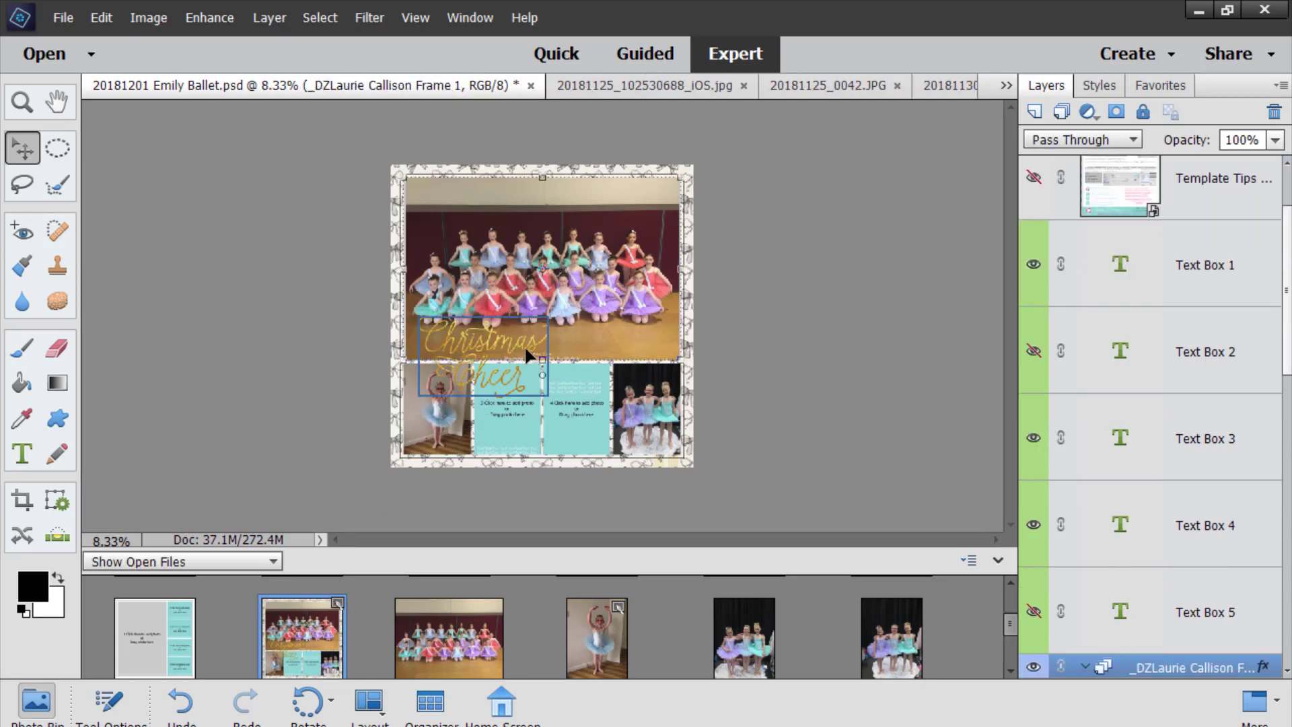
{"action": "double_click", "coordinate": [538, 236]}
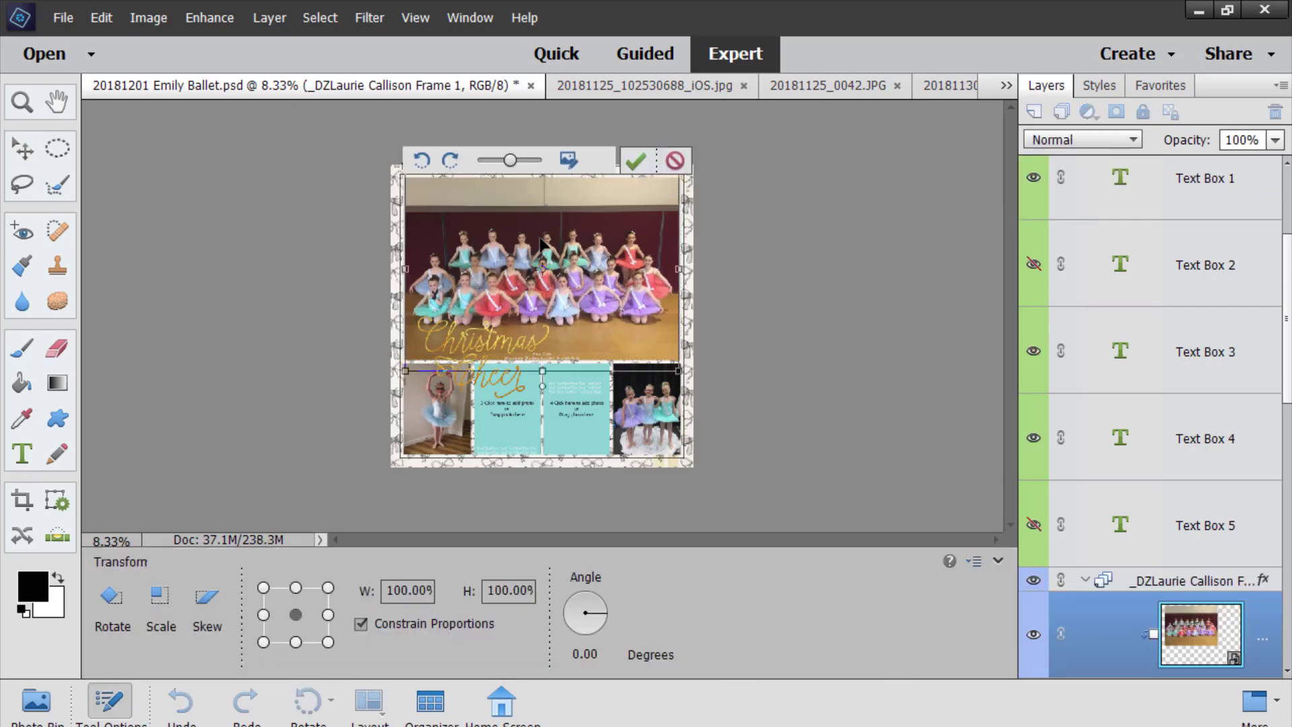
{"action": "left_click_drag", "start_coordinate": [543, 236], "coordinate": [550, 259]}
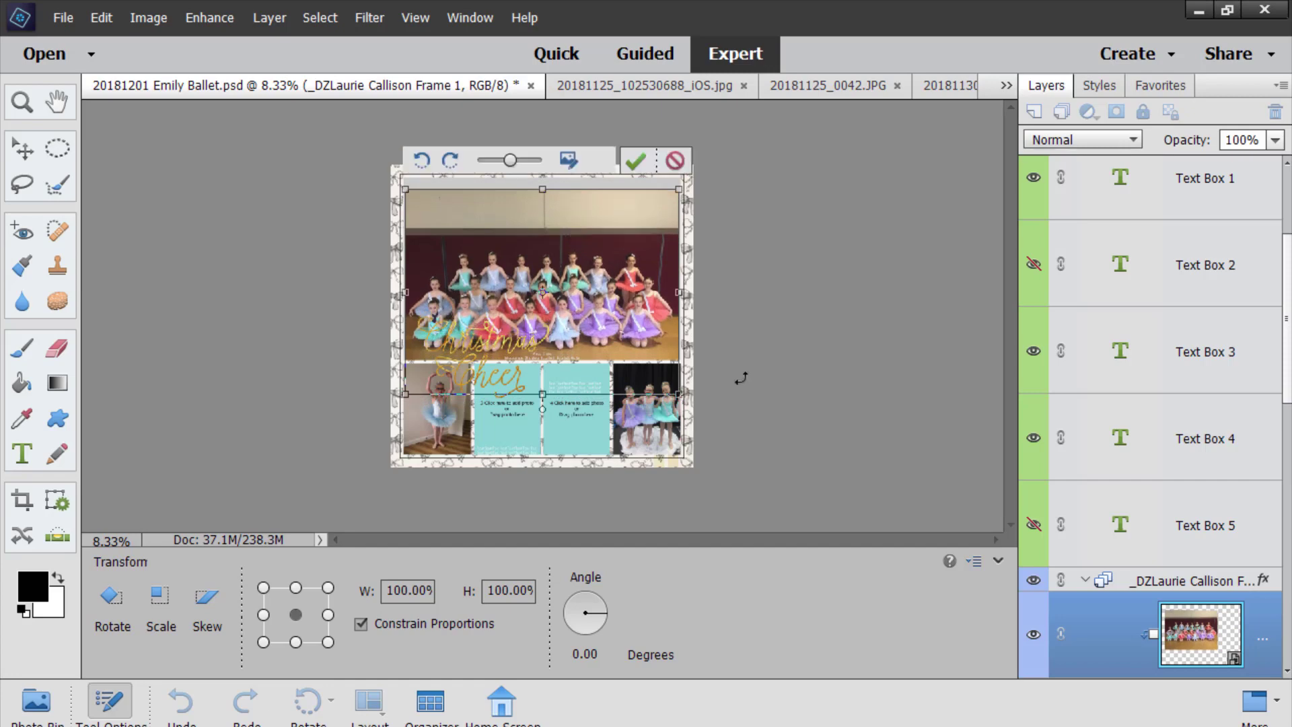
{"action": "left_click", "coordinate": [638, 164]}
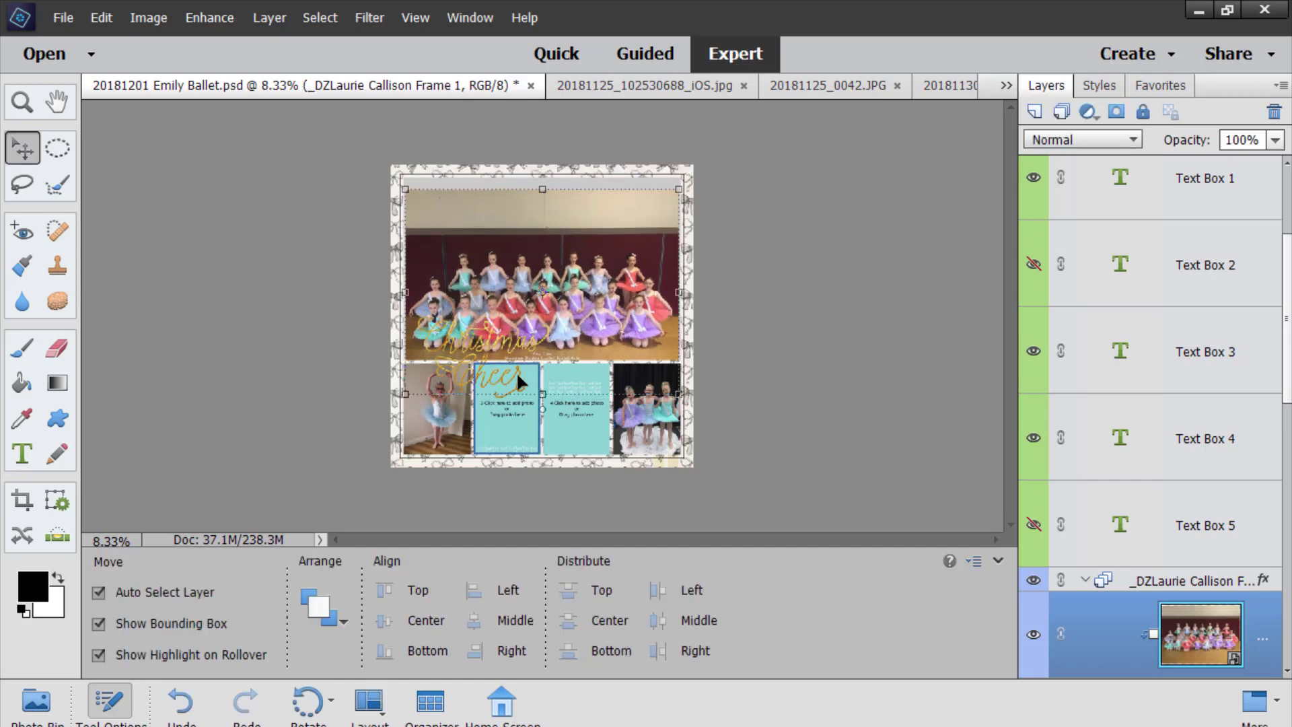
Step: Move the Christmas Cheer word art to the top of the group photo and place a duplicate to its right
{"action": "left_click_drag", "start_coordinate": [517, 364], "coordinate": [519, 241]}
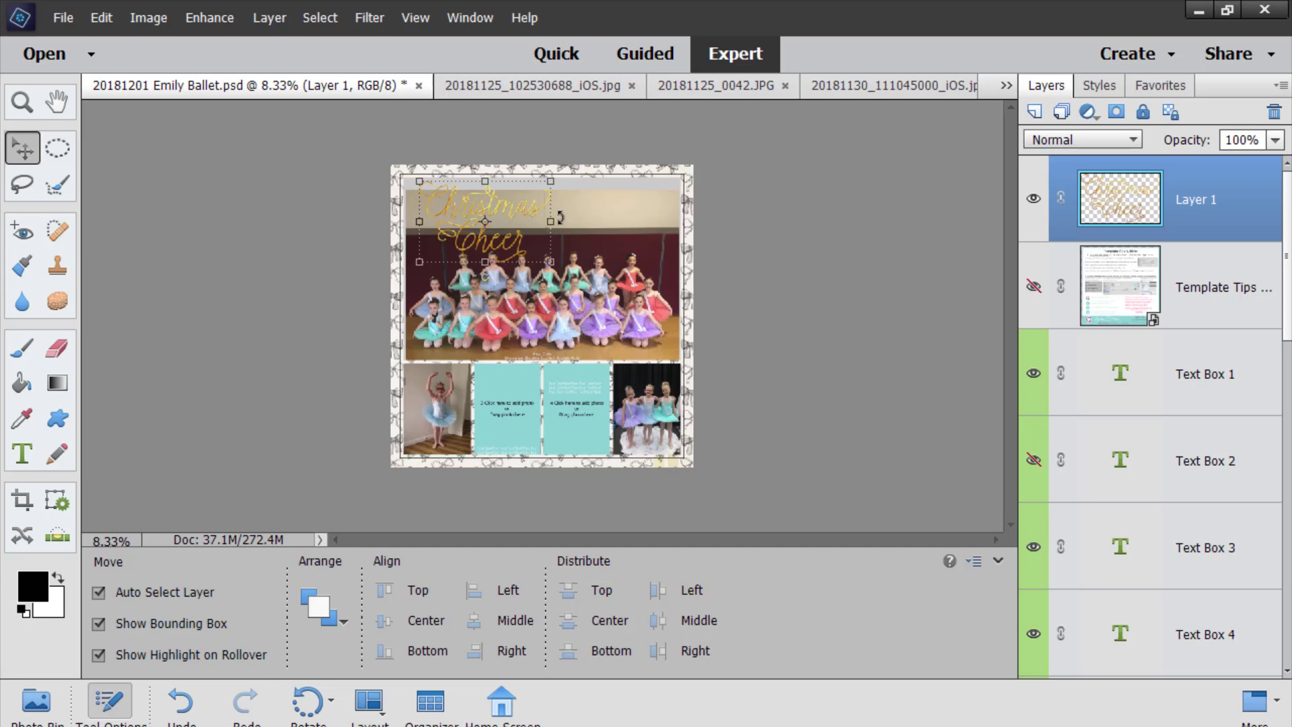
{"action": "key", "text": "ctrl+equal"}
{"action": "key", "text": "ctrl+equal"}
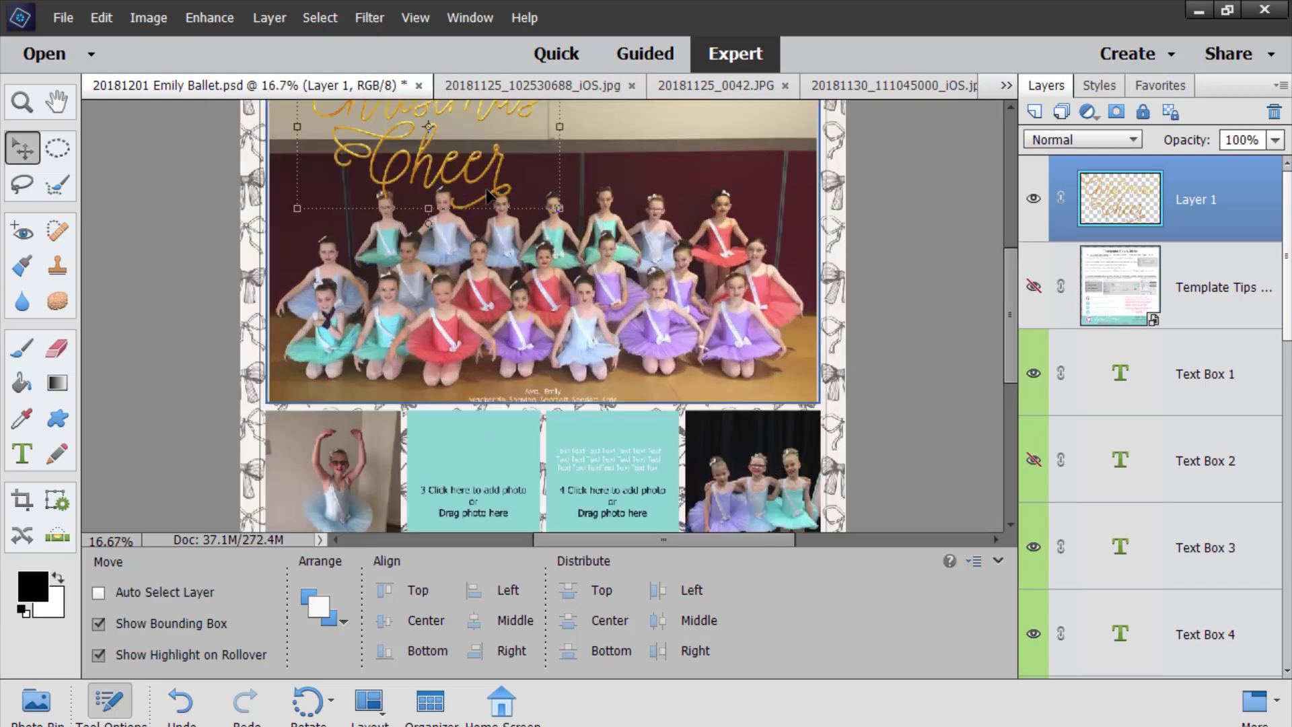
{"action": "scroll", "coordinate": [243, 183], "scroll_direction": "up", "scroll_amount": 5}
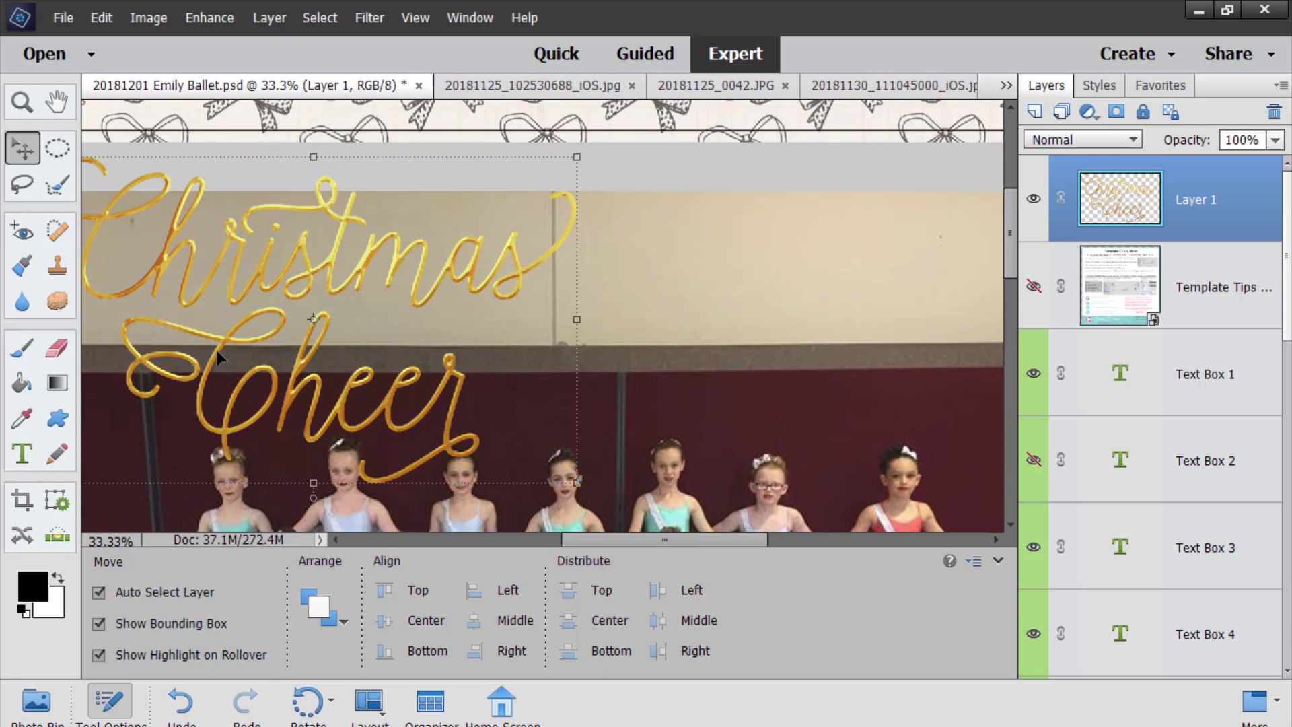
{"action": "key", "text": "ctrl+j"}
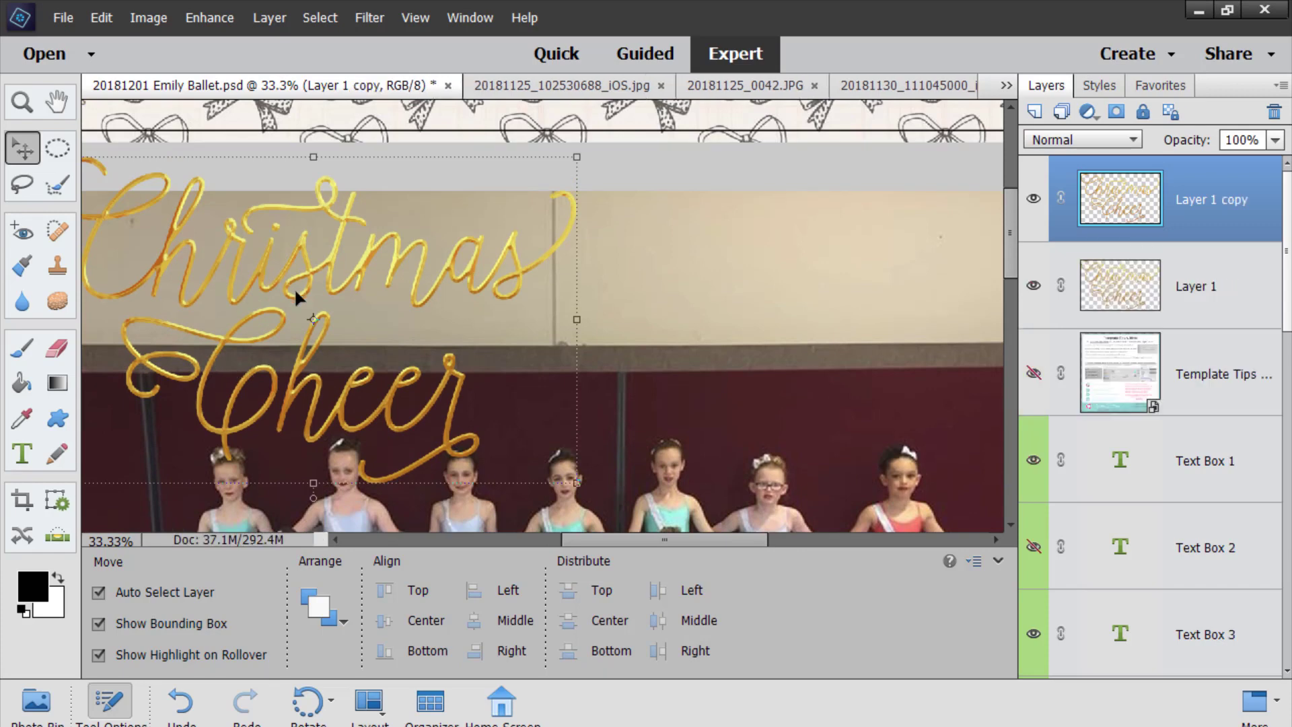
{"action": "left_click_drag", "start_coordinate": [366, 256], "coordinate": [835, 143]}
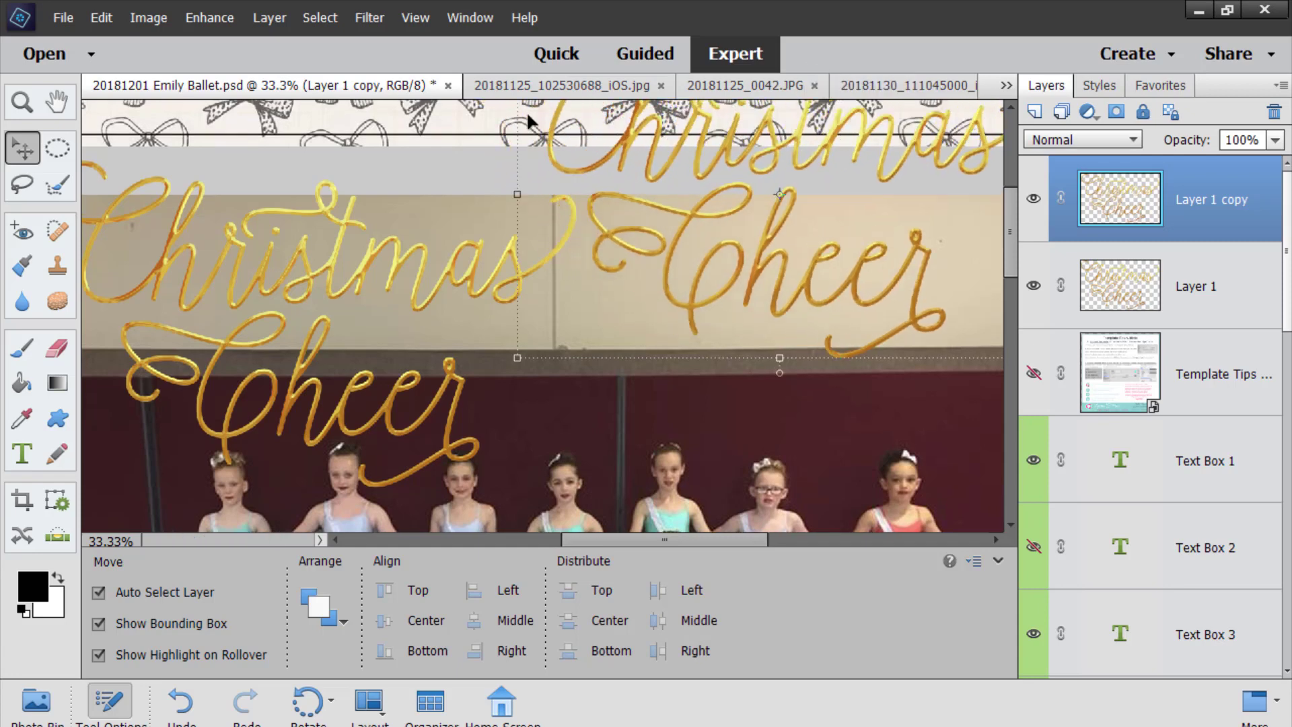
Step: Select the word Cheer on the duplicate with combined rectangular marquees at Normal aspect, and mask out the rest of that layer
{"action": "left_click", "coordinate": [57, 158]}
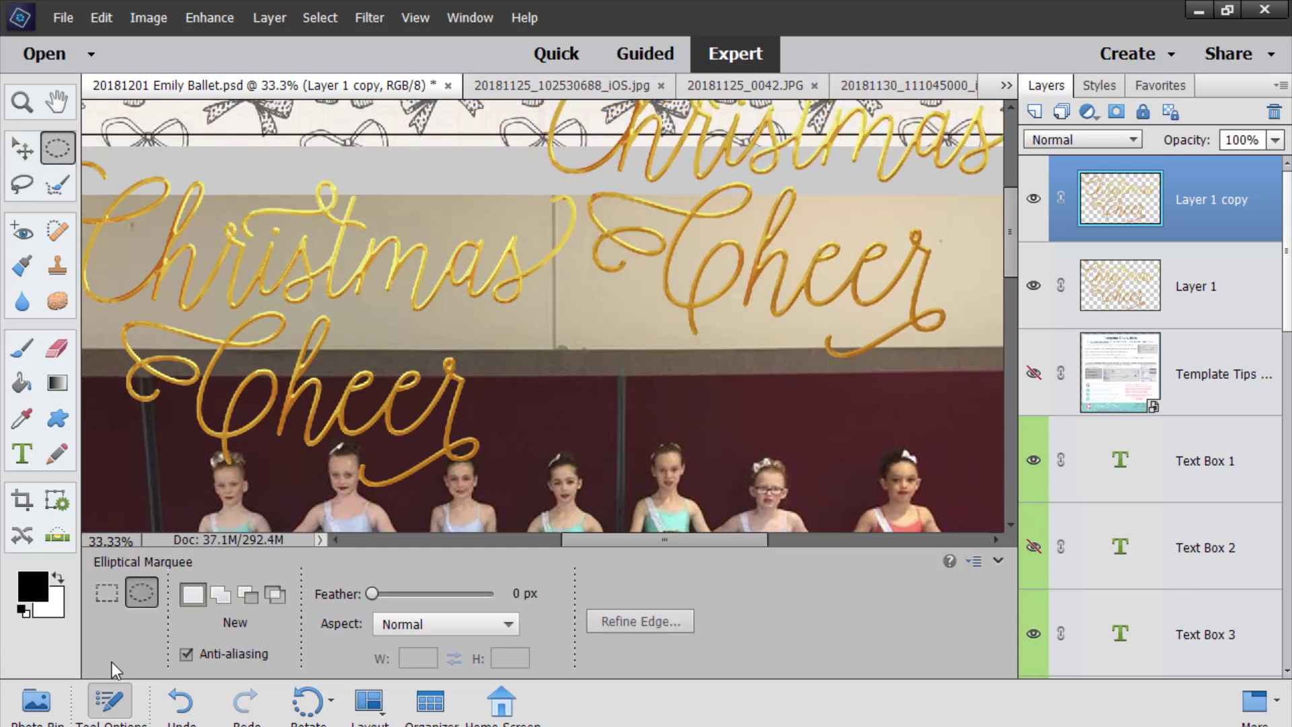
{"action": "left_click", "coordinate": [106, 592]}
{"action": "left_click_drag", "start_coordinate": [585, 189], "coordinate": [874, 299]}
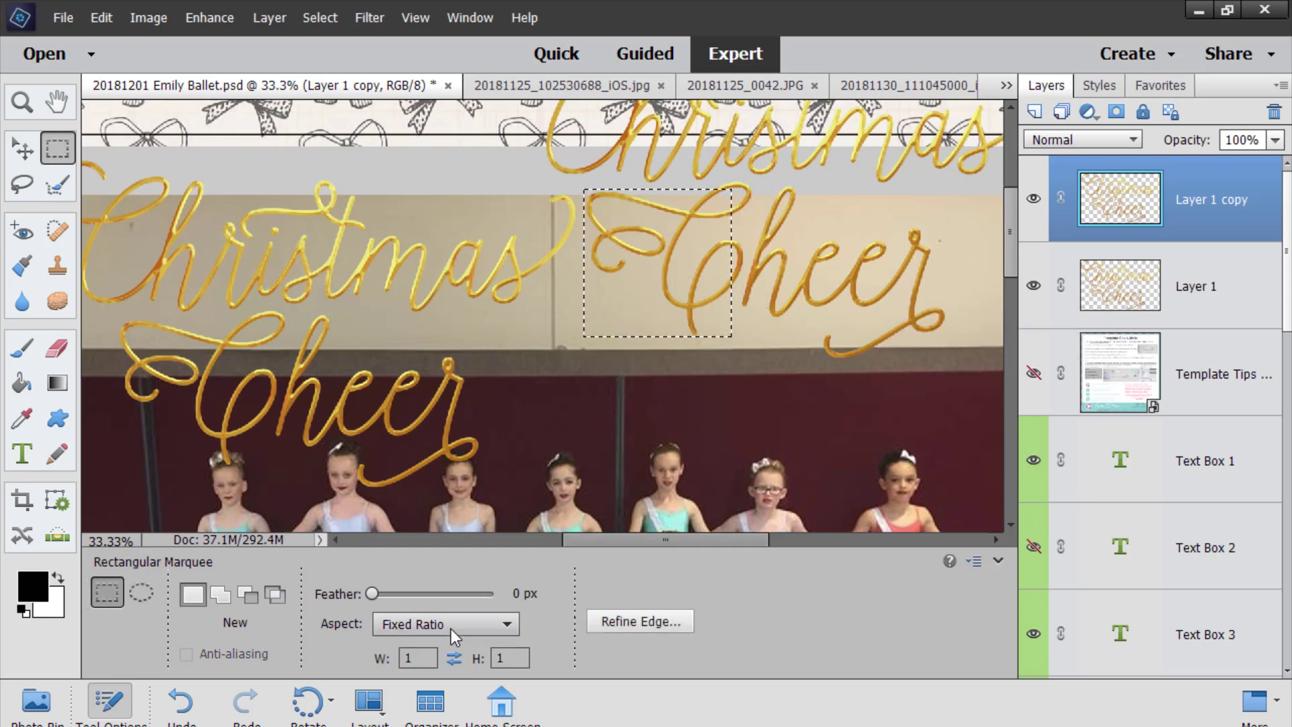
{"action": "left_click", "coordinate": [430, 624]}
{"action": "left_click", "coordinate": [403, 642]}
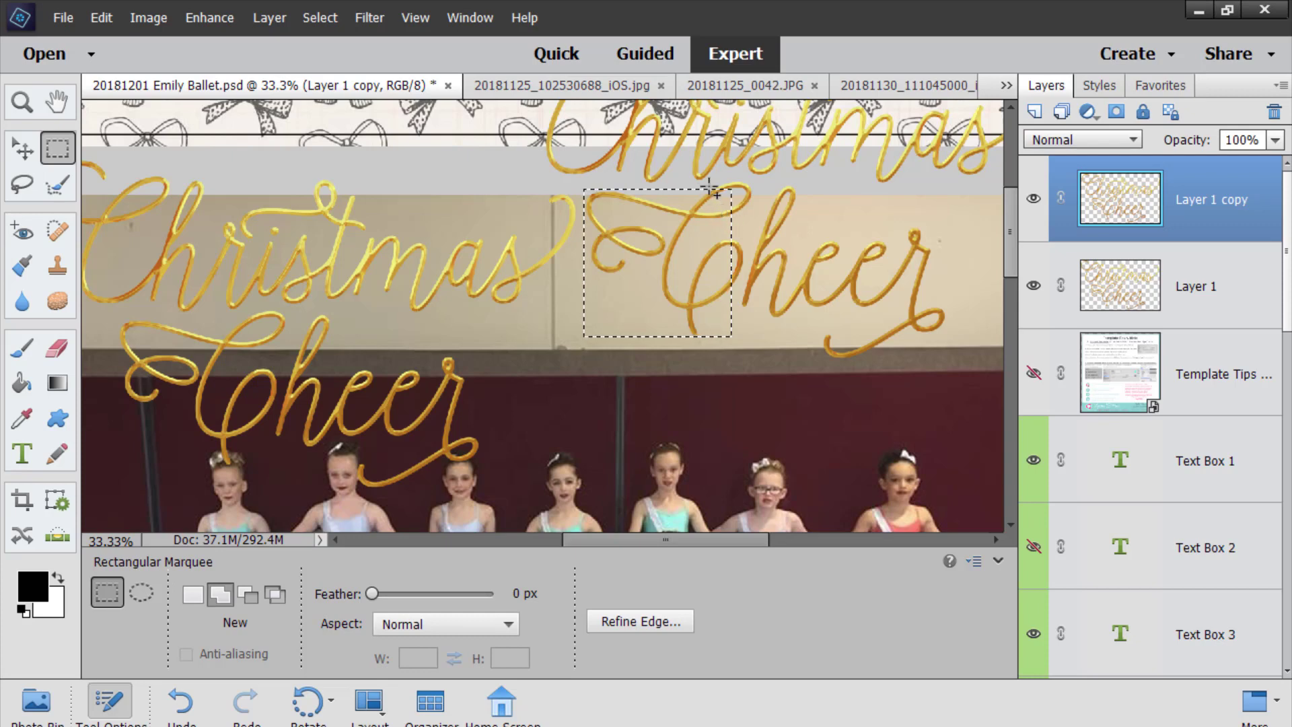
{"action": "left_click_drag", "start_coordinate": [706, 181], "coordinate": [846, 266]}
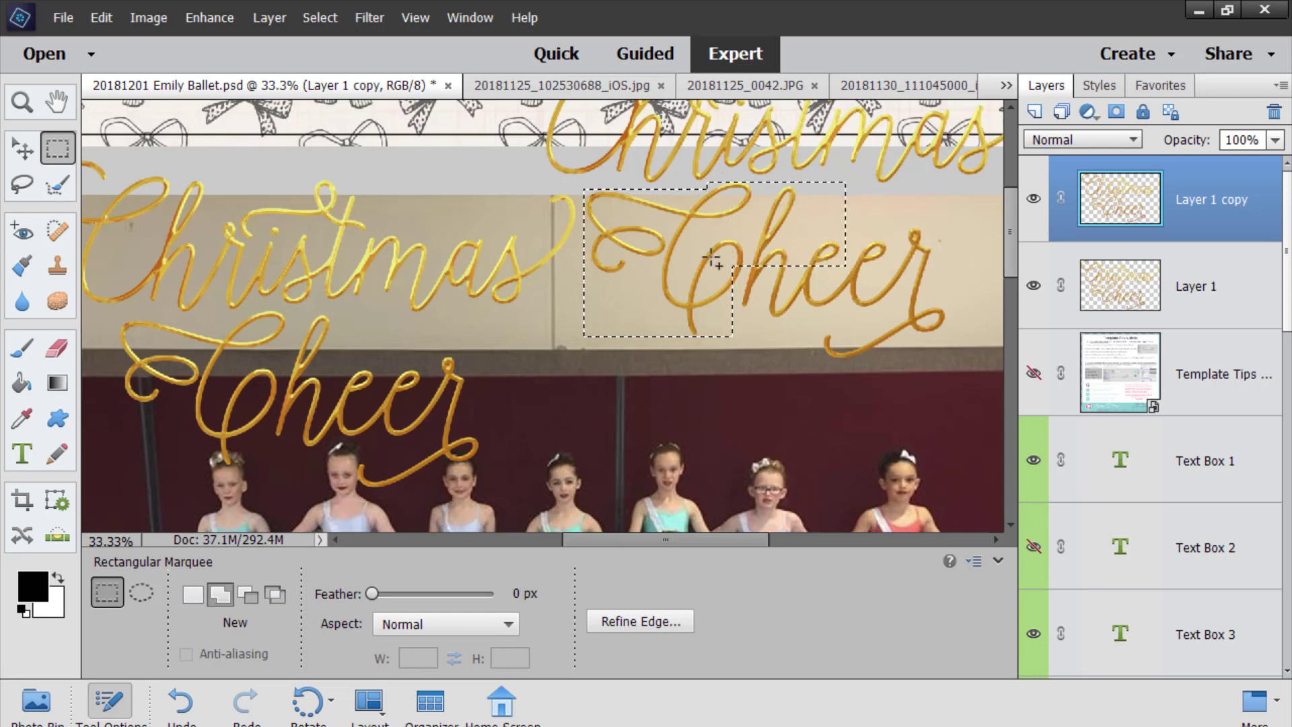
{"action": "left_click_drag", "start_coordinate": [713, 267], "coordinate": [970, 372]}
{"action": "left_click_drag", "start_coordinate": [803, 201], "coordinate": [962, 292]}
{"action": "left_click_drag", "start_coordinate": [720, 230], "coordinate": [784, 297]}
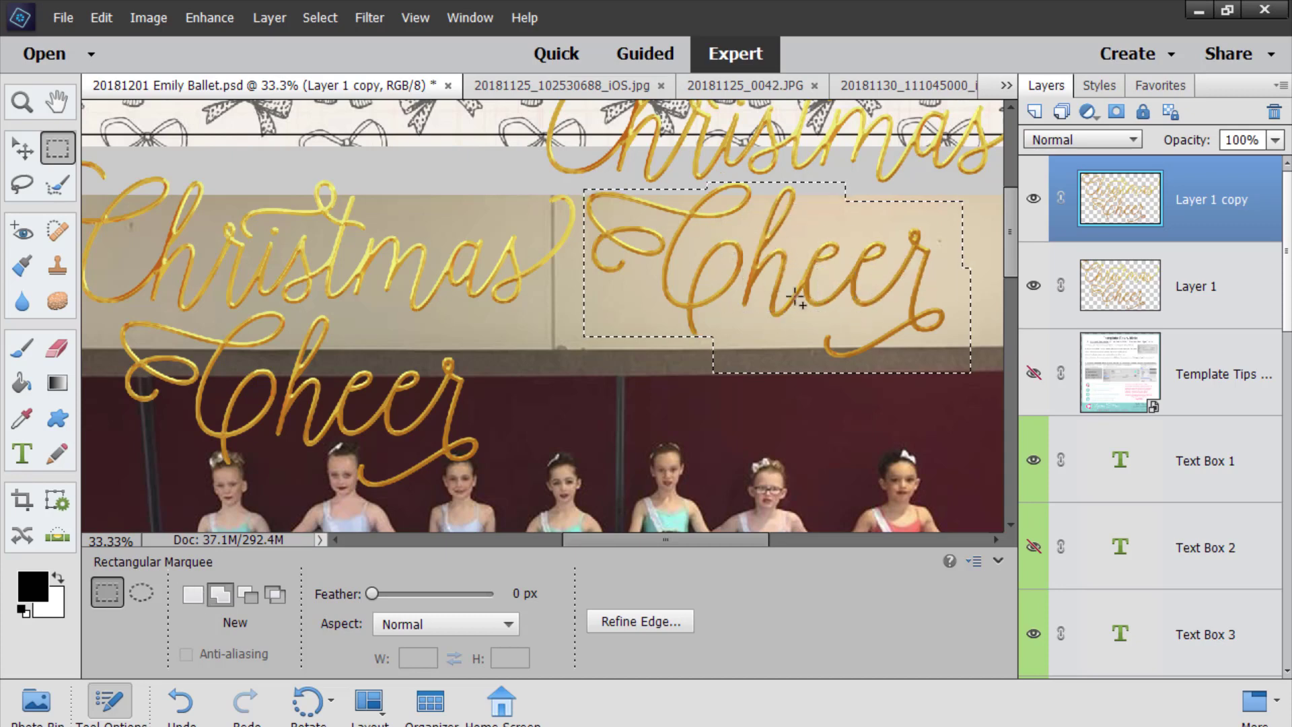
{"action": "left_click", "coordinate": [1116, 113]}
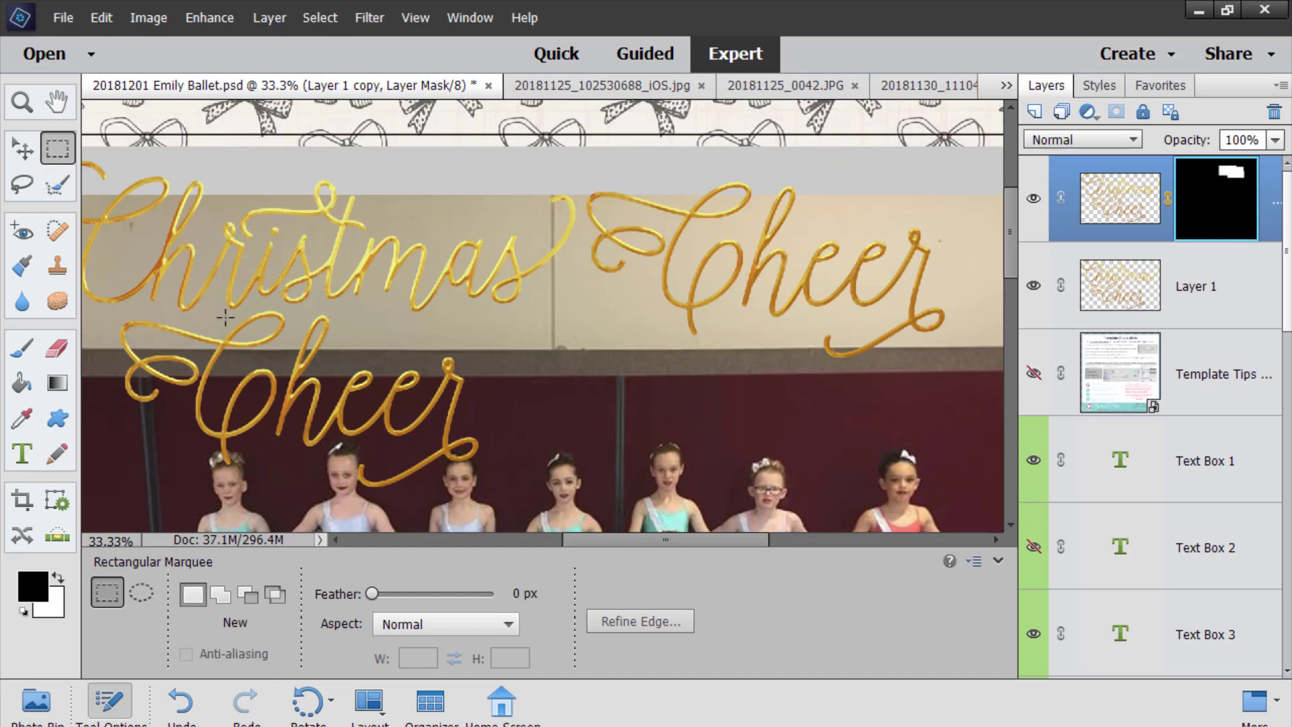
Step: On the original word-art layer, select only the word Christmas, subtracting the tops of the Cheer letters, and mask out the rest
{"action": "left_click", "coordinate": [9, 150]}
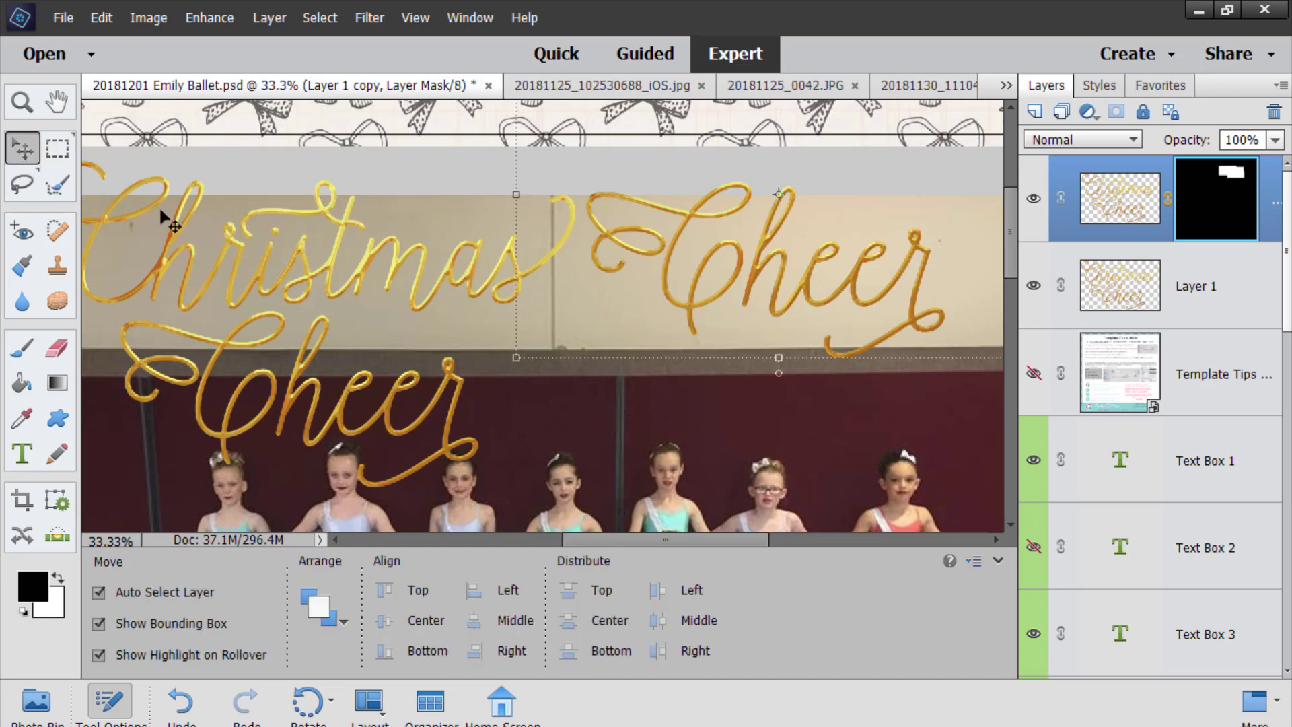
{"action": "left_click", "coordinate": [176, 219]}
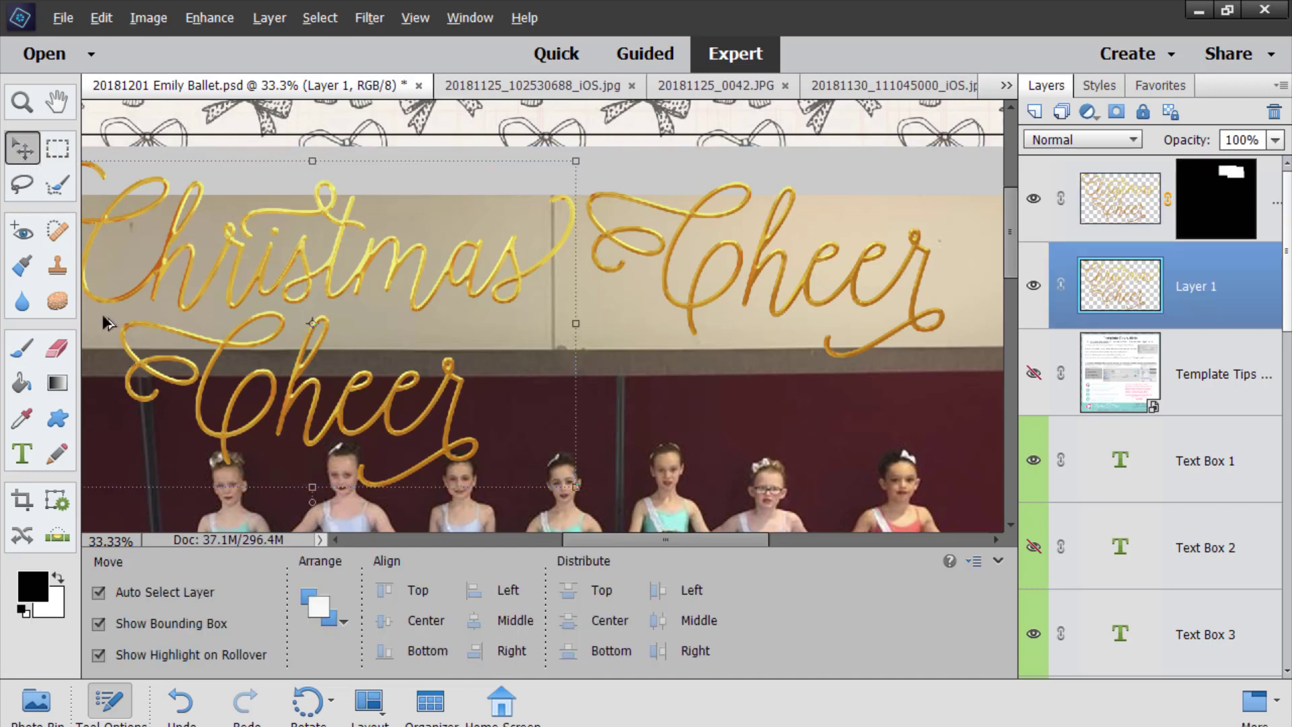
{"action": "key", "text": "alt"}
{"action": "left_click_drag", "start_coordinate": [97, 288], "coordinate": [399, 237]}
{"action": "key", "text": "m"}
{"action": "left_click_drag", "start_coordinate": [286, 150], "coordinate": [829, 309]}
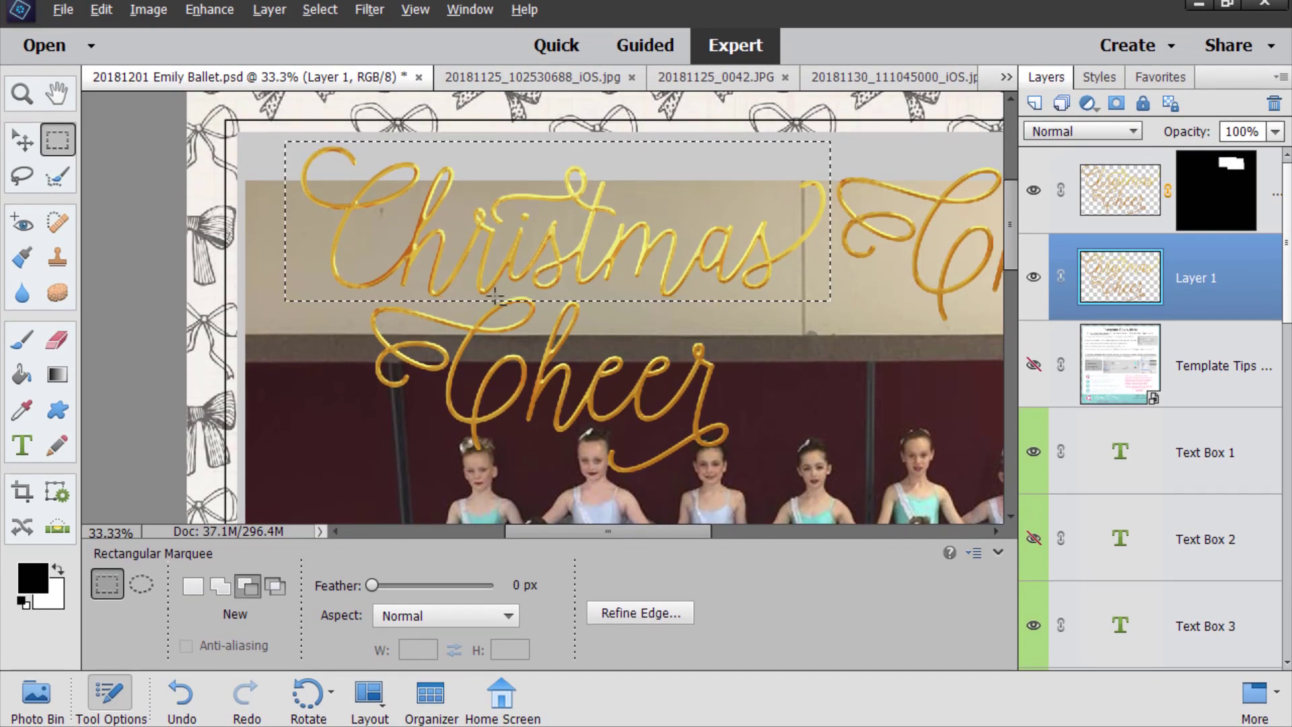
{"action": "left_click_drag", "start_coordinate": [498, 301], "coordinate": [606, 337]}
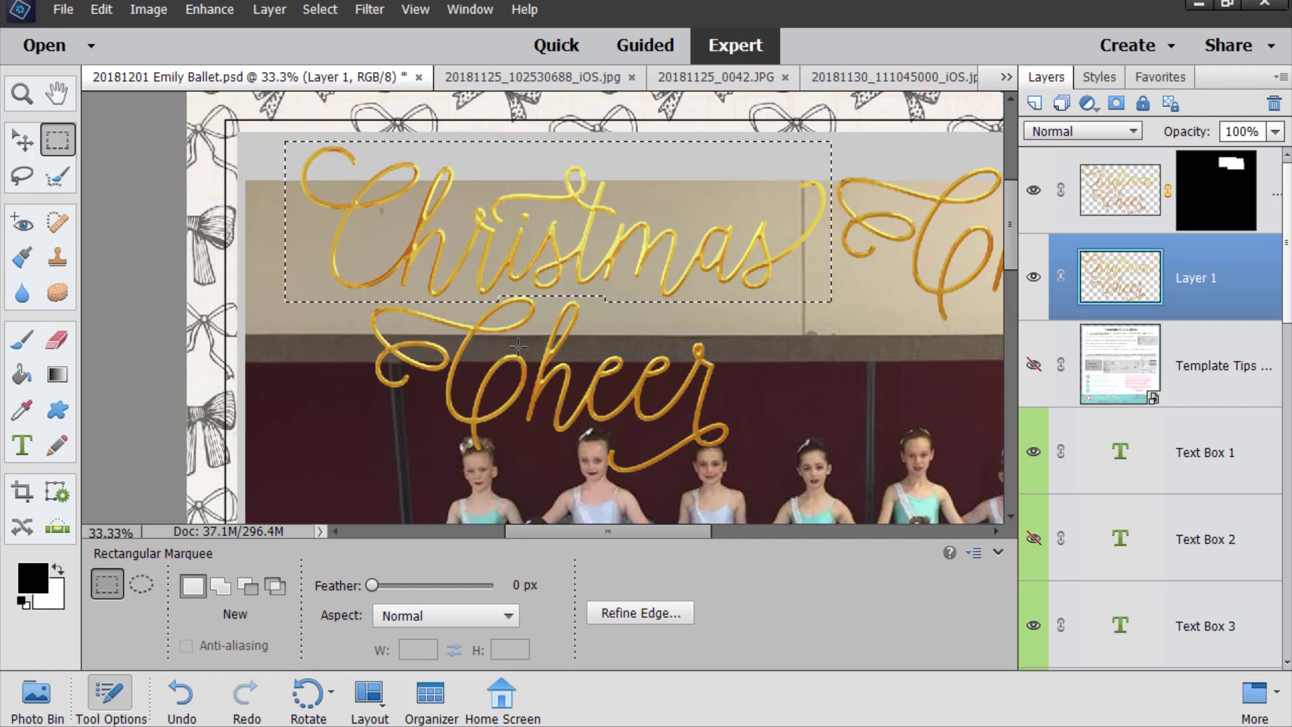
{"action": "key", "text": "alt"}
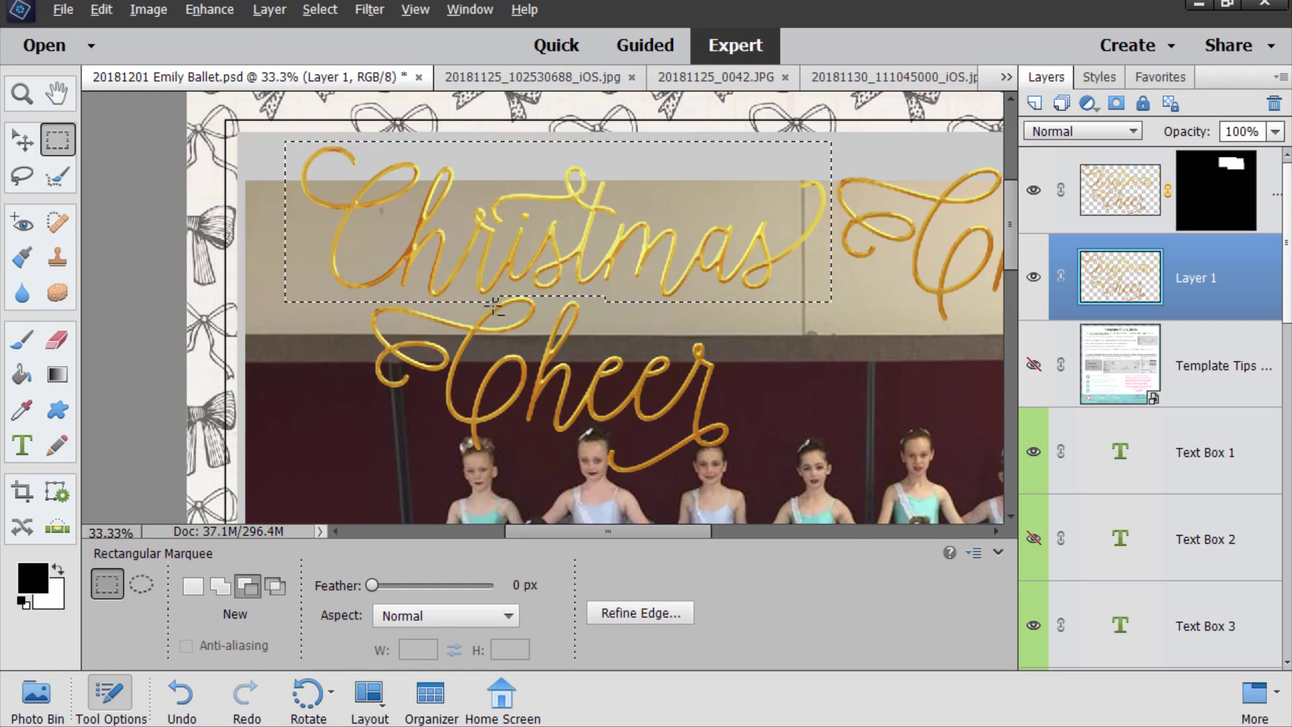
{"action": "left_click_drag", "start_coordinate": [498, 297], "coordinate": [537, 337]}
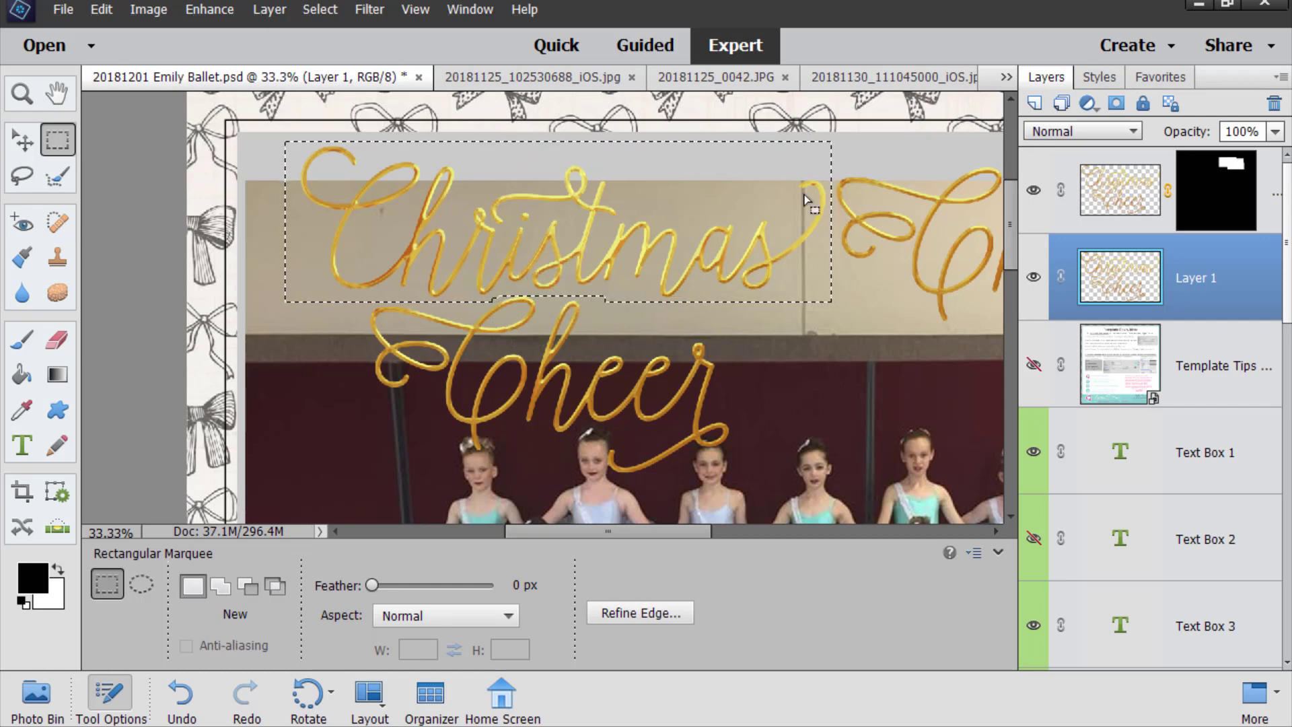
{"action": "left_click", "coordinate": [1110, 112]}
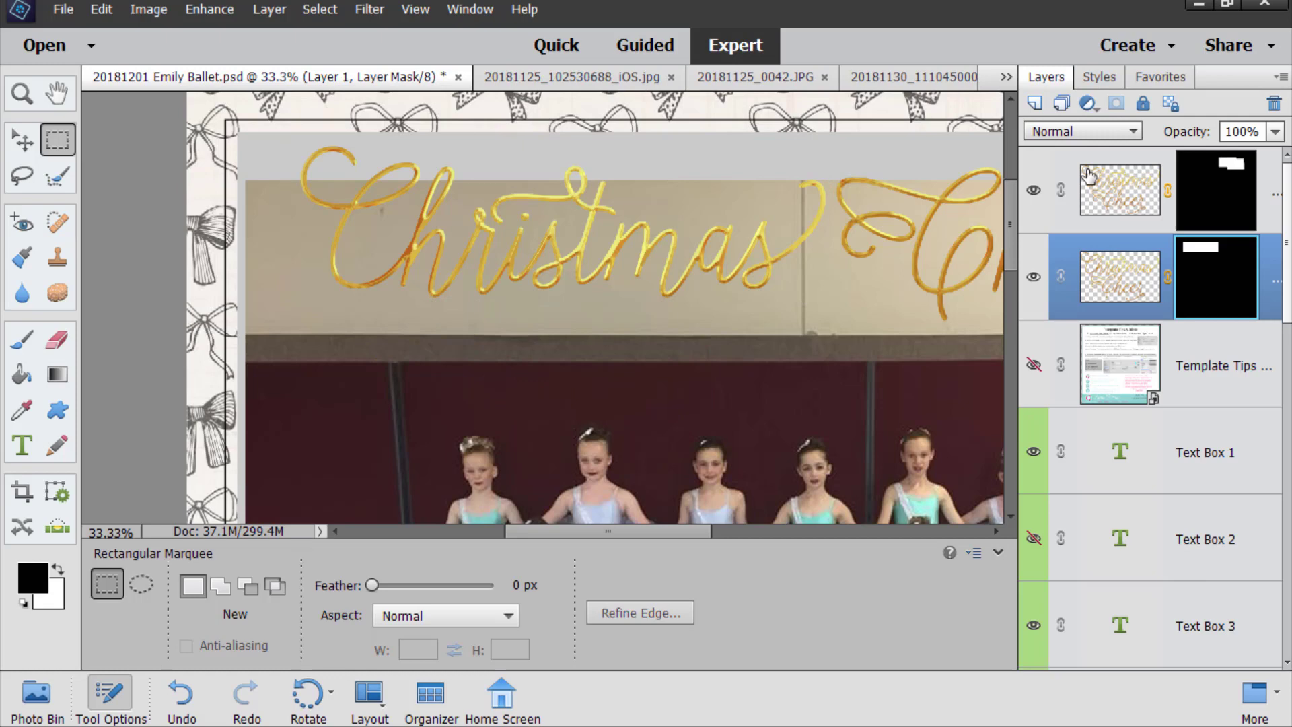
Step: Move the group photo back up inside its frame so it meets the frame's upper edge
{"action": "key", "text": "ctrl+0"}
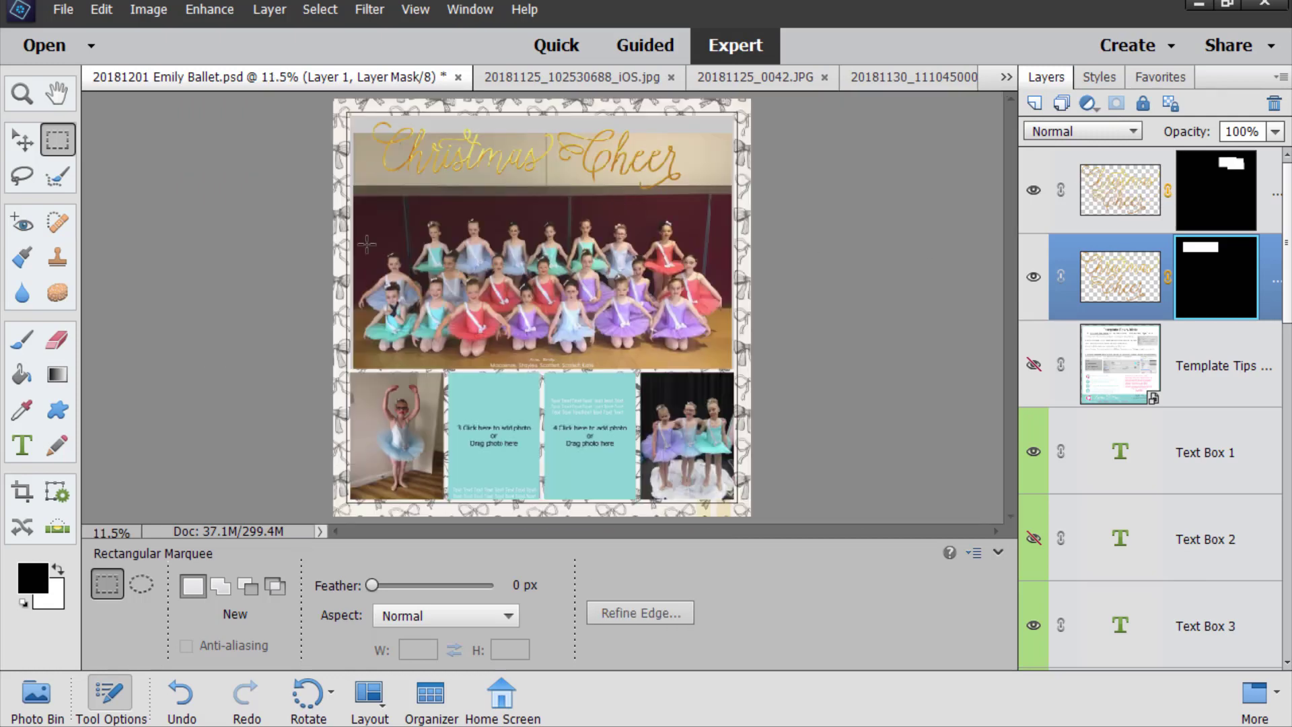
{"action": "left_click", "coordinate": [23, 140]}
{"action": "left_click", "coordinate": [544, 262]}
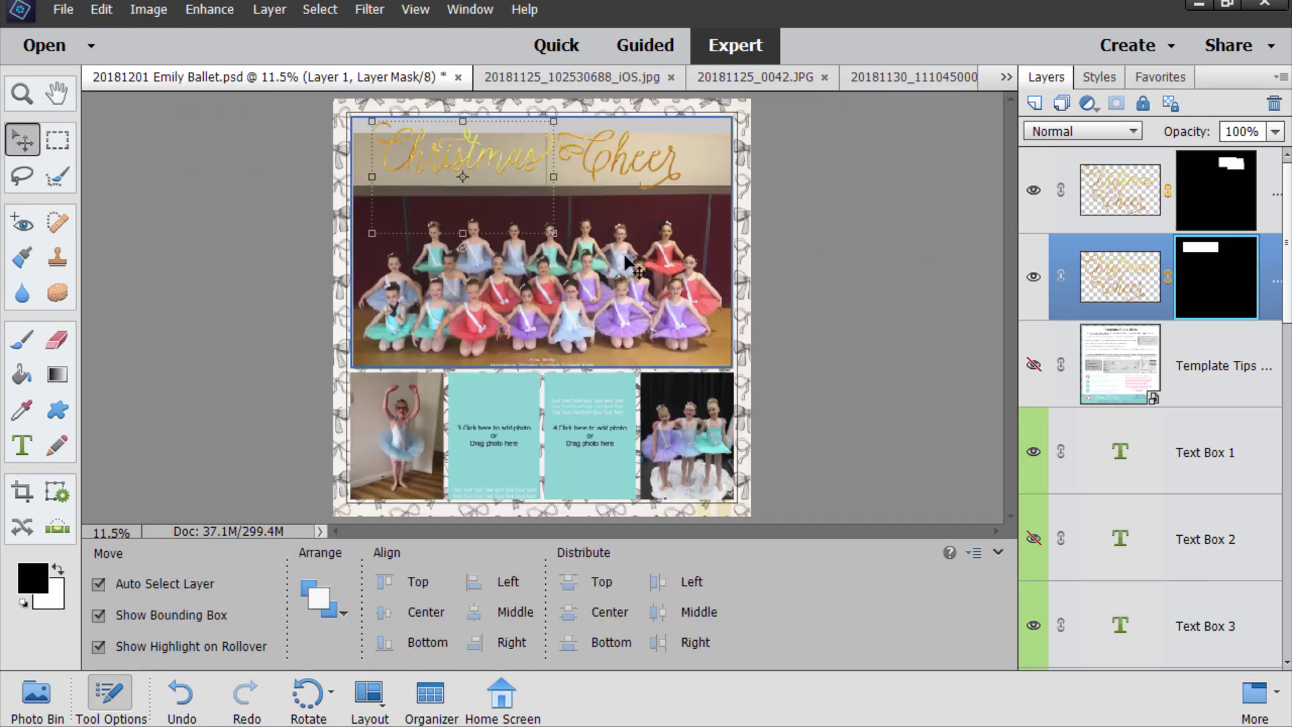
{"action": "left_click", "coordinate": [708, 275]}
{"action": "mouse_move", "coordinate": [691, 300]}
{"action": "left_mouse_down"}
{"action": "mouse_move", "coordinate": [681, 274]}
{"action": "mouse_move", "coordinate": [696, 296]}
{"action": "left_mouse_up"}
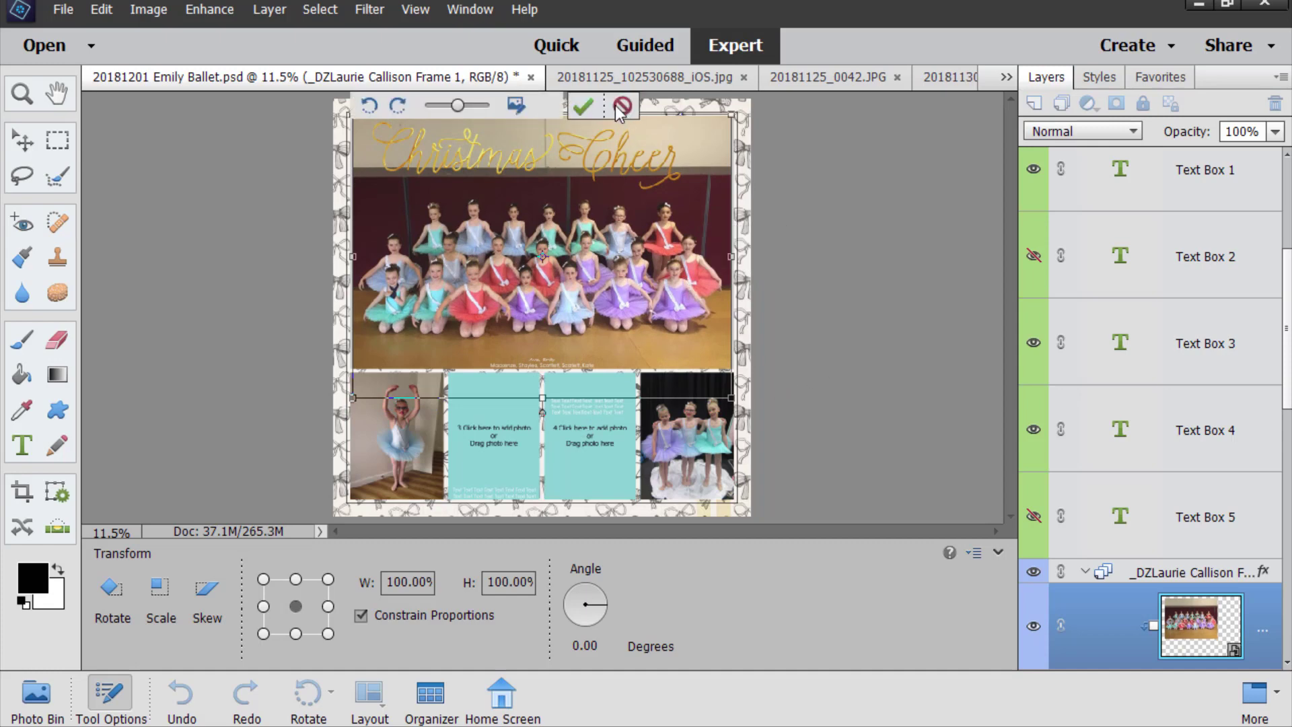
{"action": "left_click", "coordinate": [583, 107]}
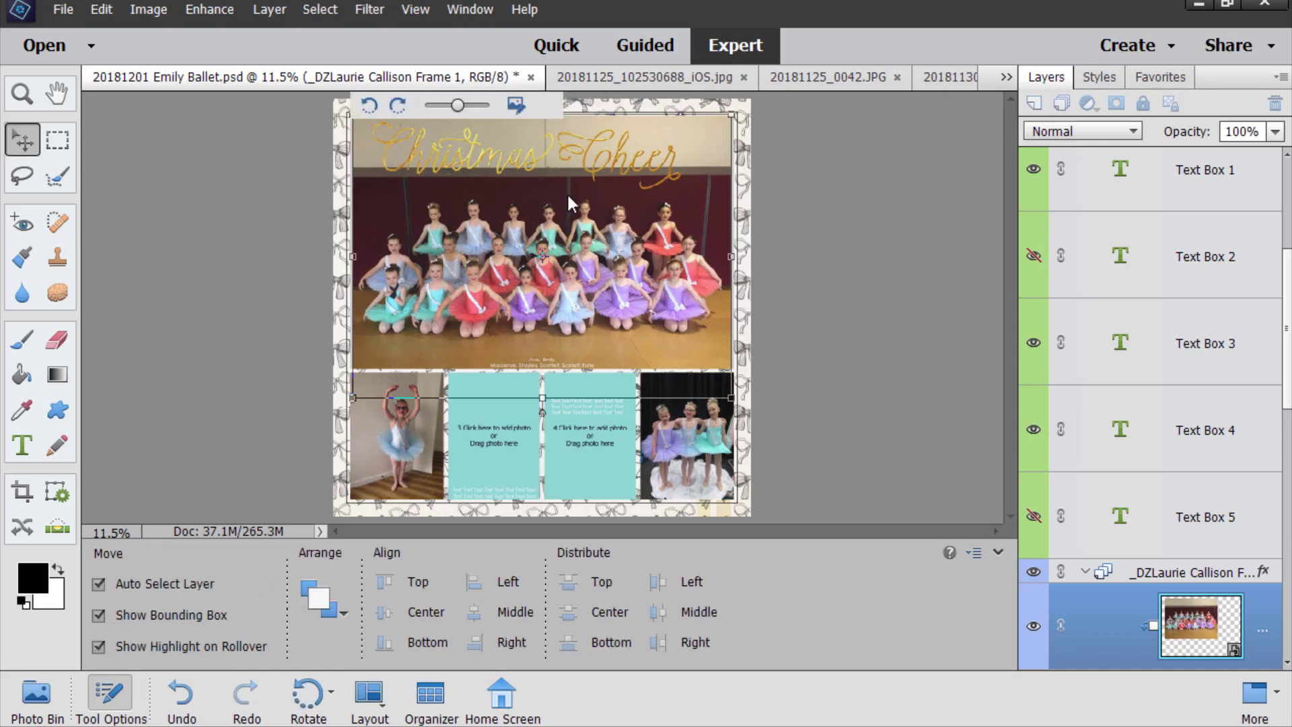
Step: Enlarge the group photo proportionally to about 101.5% so it fills the full width of its frame
{"action": "left_click", "coordinate": [537, 286]}
{"action": "left_click_drag", "start_coordinate": [537, 283], "coordinate": [538, 284]}
{"action": "key", "text": "ctrl+equal"}
{"action": "key", "text": "ctrl+equal"}
{"action": "key", "text": "ctrl+equal"}
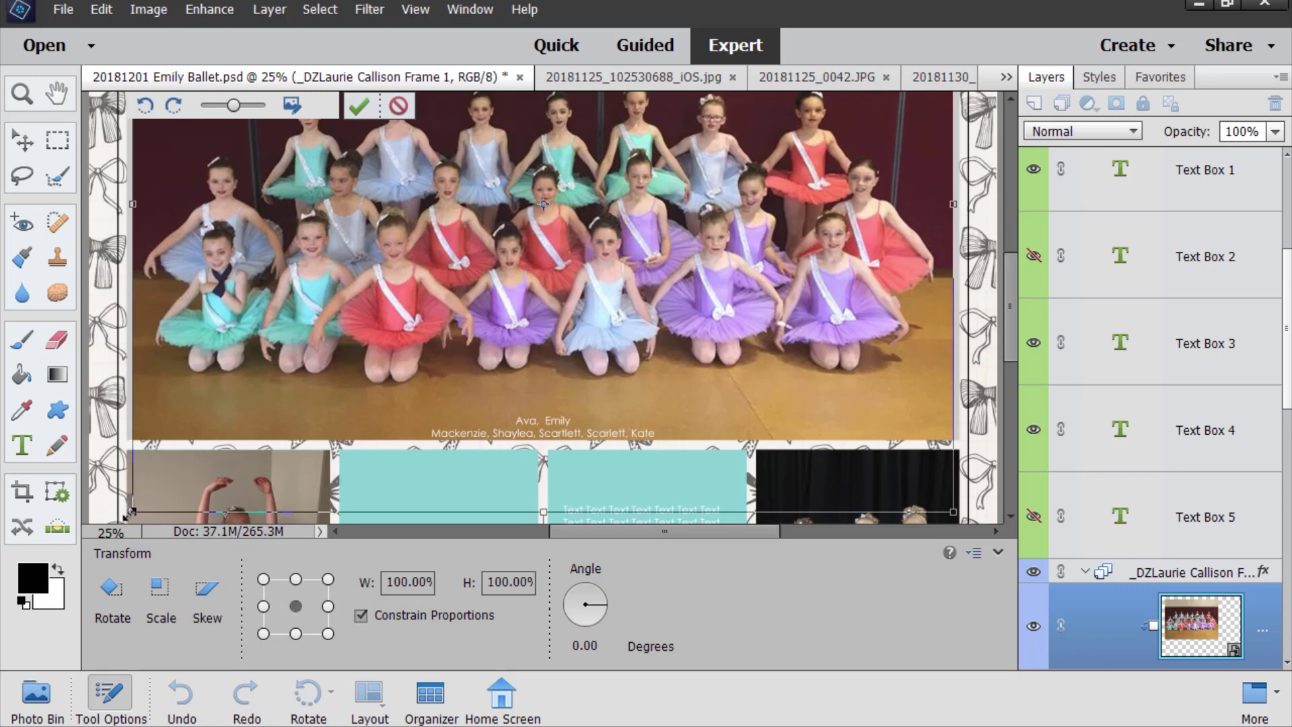
{"action": "mouse_move", "coordinate": [125, 517]}
{"action": "left_mouse_down"}
{"action": "mouse_move", "coordinate": [112, 524]}
{"action": "mouse_move", "coordinate": [120, 517]}
{"action": "left_mouse_up"}
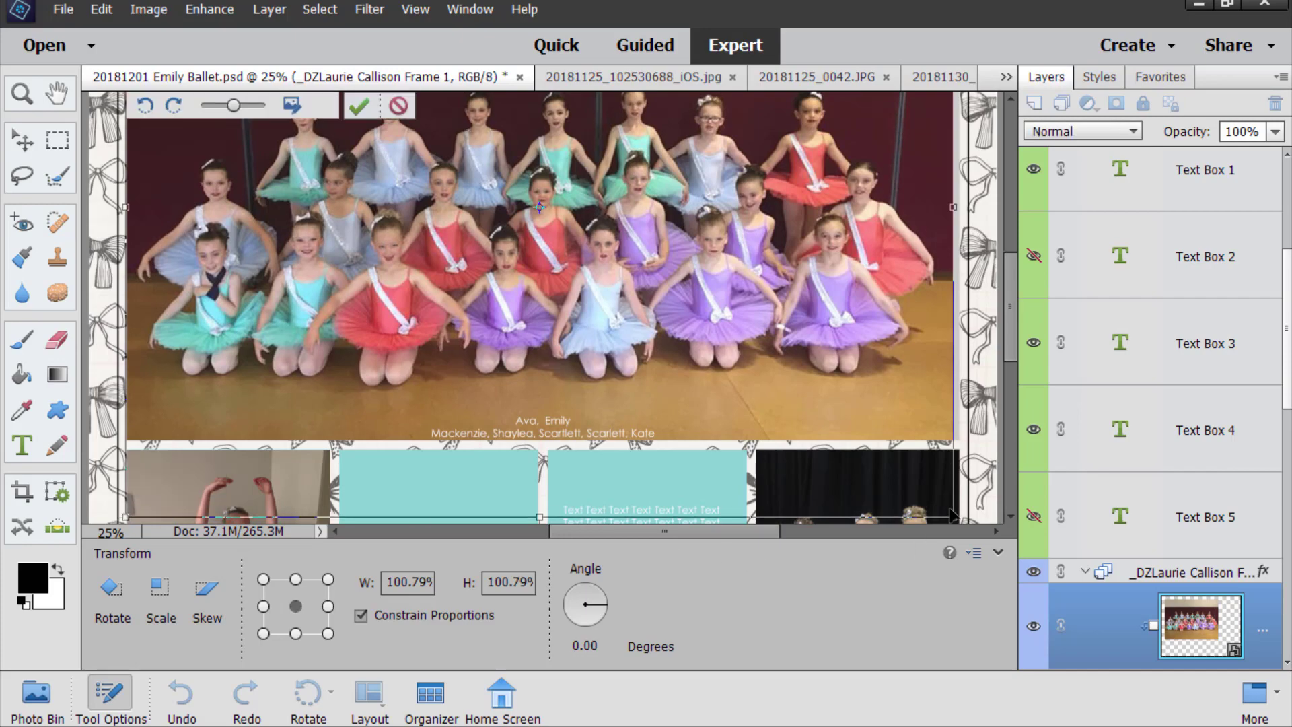
{"action": "left_click_drag", "start_coordinate": [952, 517], "coordinate": [1031, 513]}
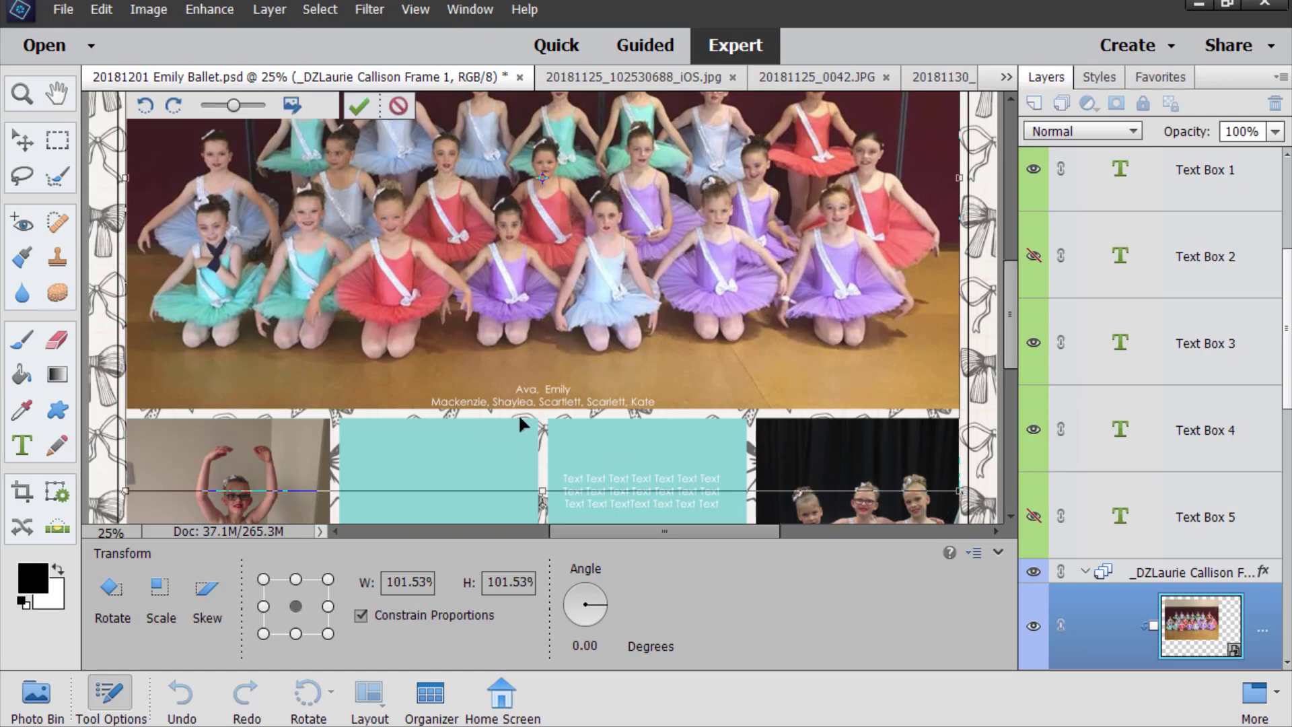
{"action": "left_click", "coordinate": [358, 105]}
Step: Apply the Wire Shadow style to both masked word-art layers, Christmas and Cheer
{"action": "scroll", "coordinate": [717, 334], "scroll_direction": "up", "scroll_amount": 5}
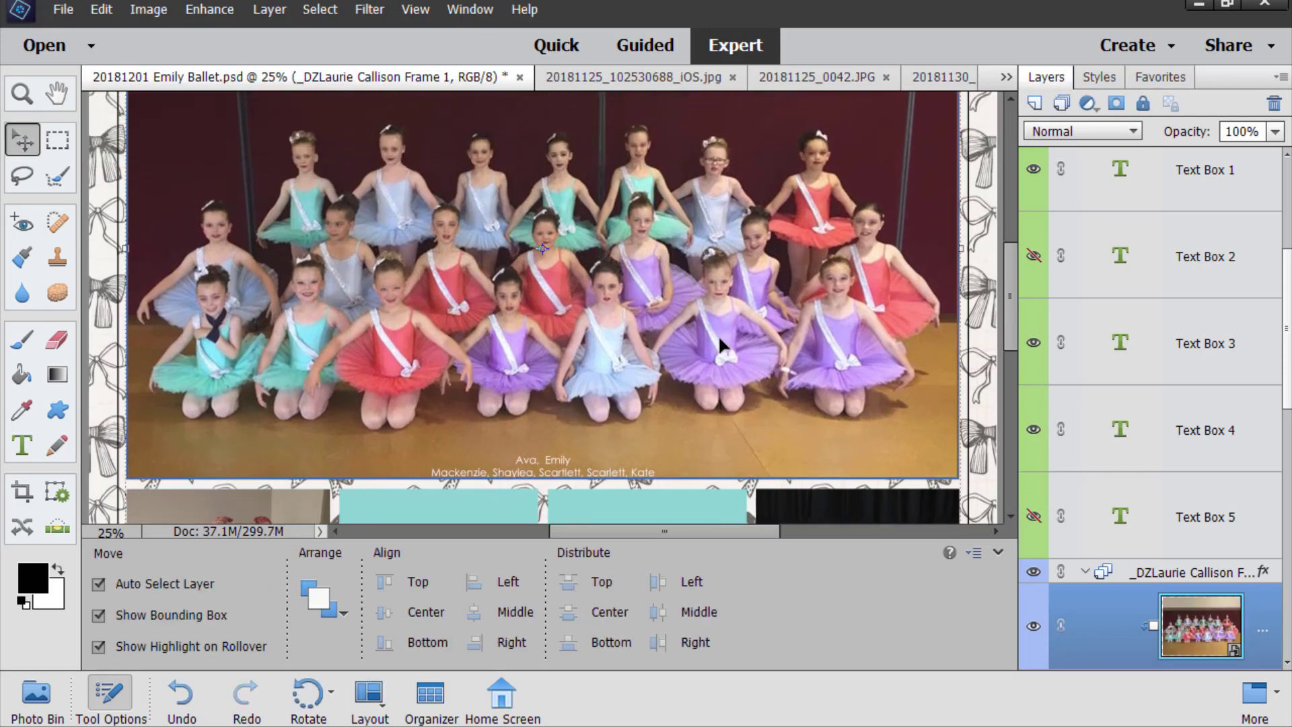
{"action": "scroll", "coordinate": [708, 349], "scroll_direction": "up", "scroll_amount": 3}
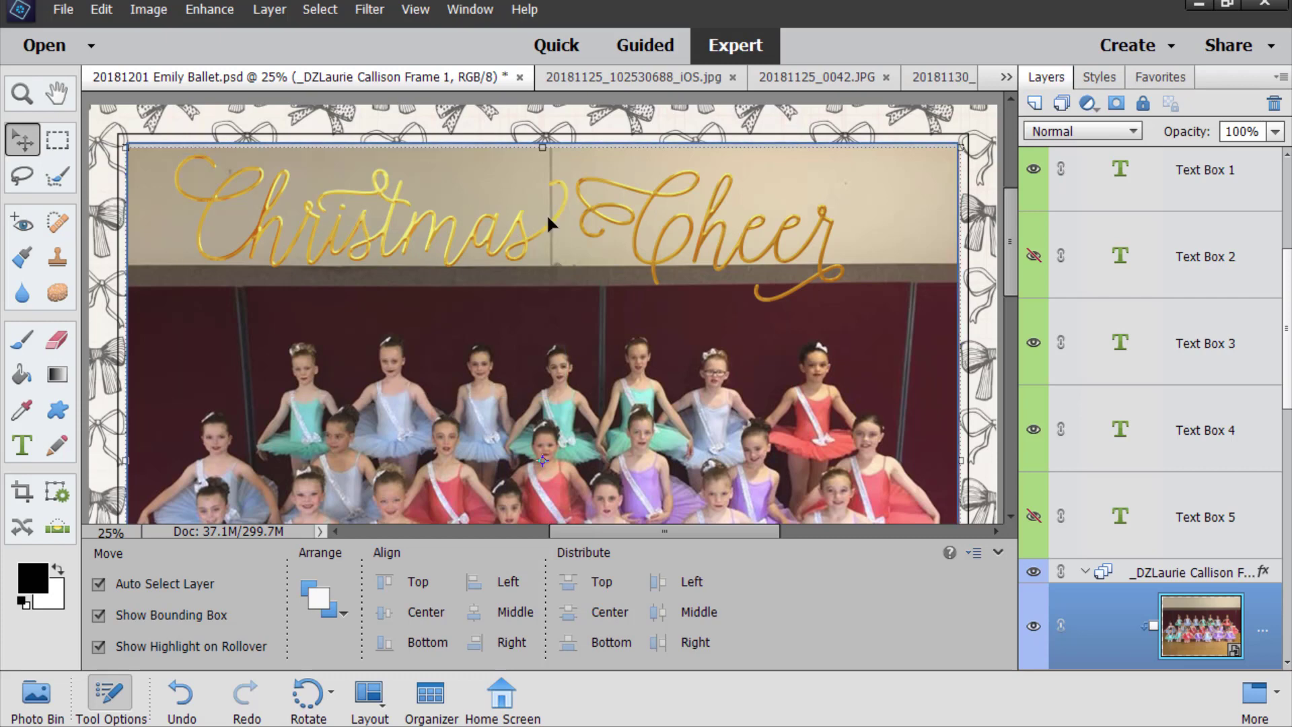
{"action": "scroll", "coordinate": [1101, 336], "scroll_direction": "up", "scroll_amount": 5}
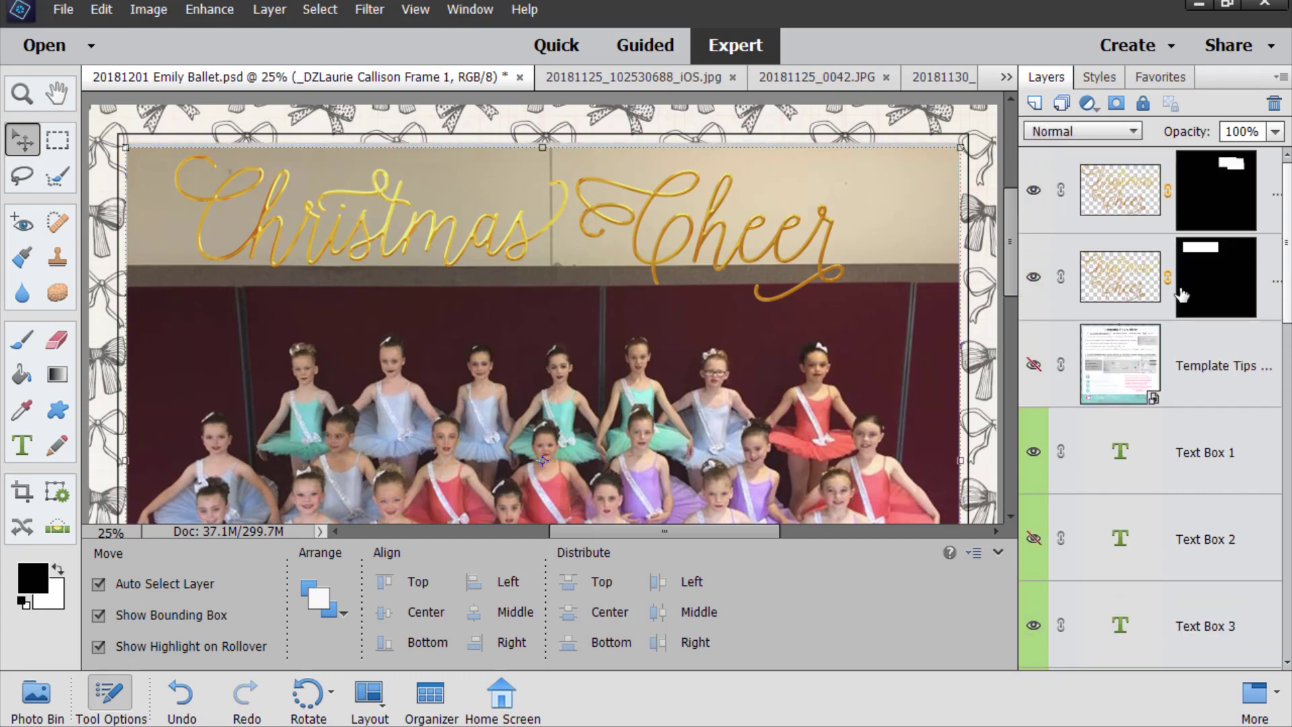
{"action": "left_click", "coordinate": [1088, 183]}
{"action": "left_click", "coordinate": [1104, 276], "text": "shift"}
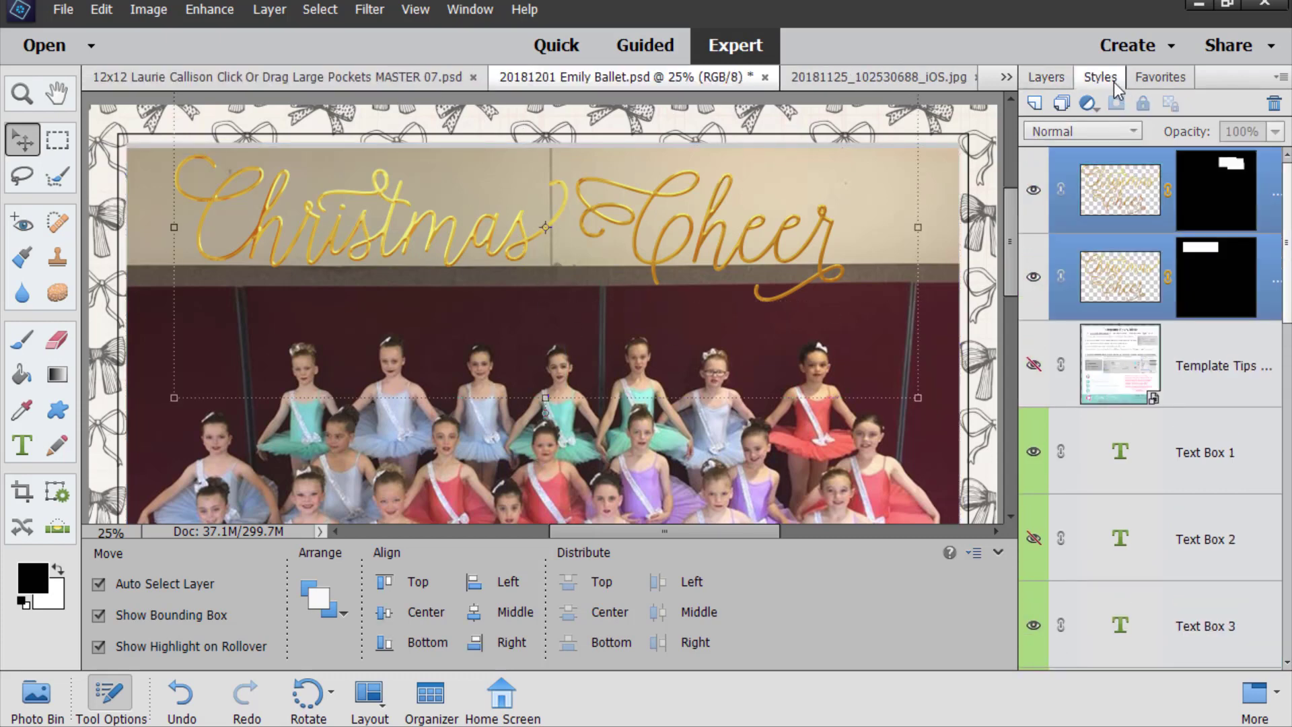
{"action": "left_click", "coordinate": [1113, 82]}
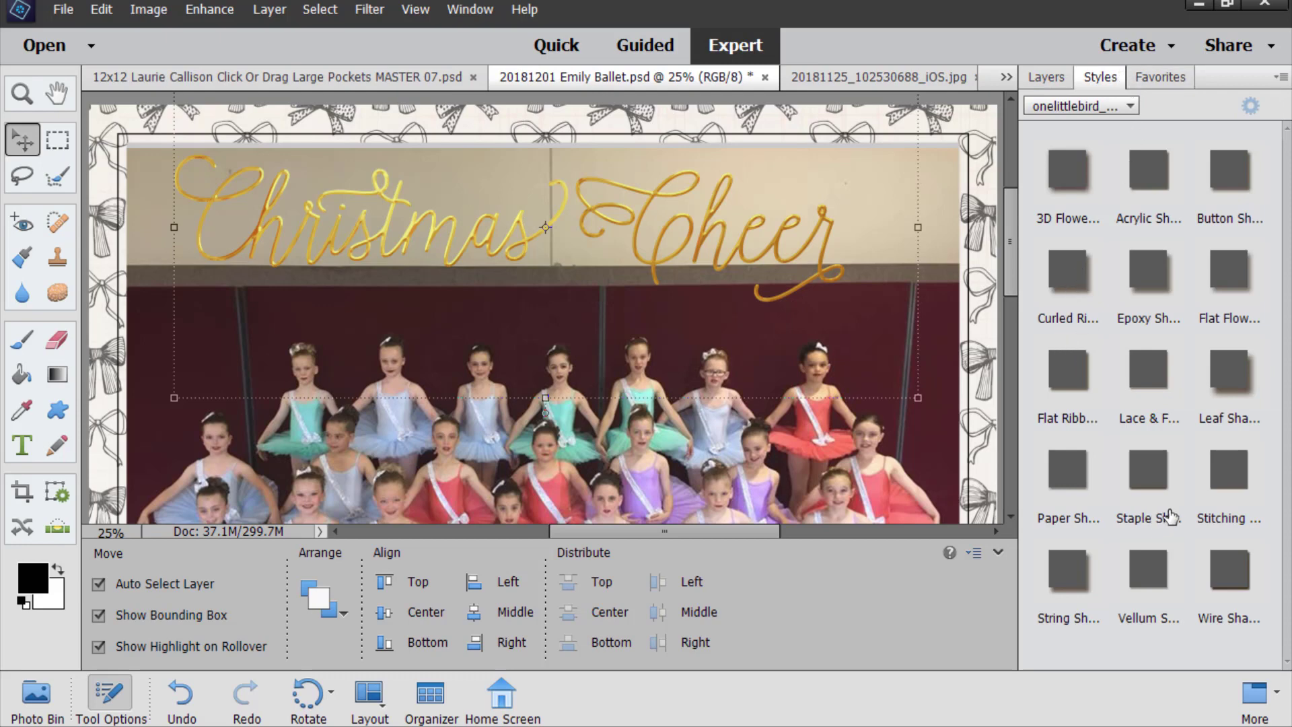
{"action": "left_click", "coordinate": [1219, 595]}
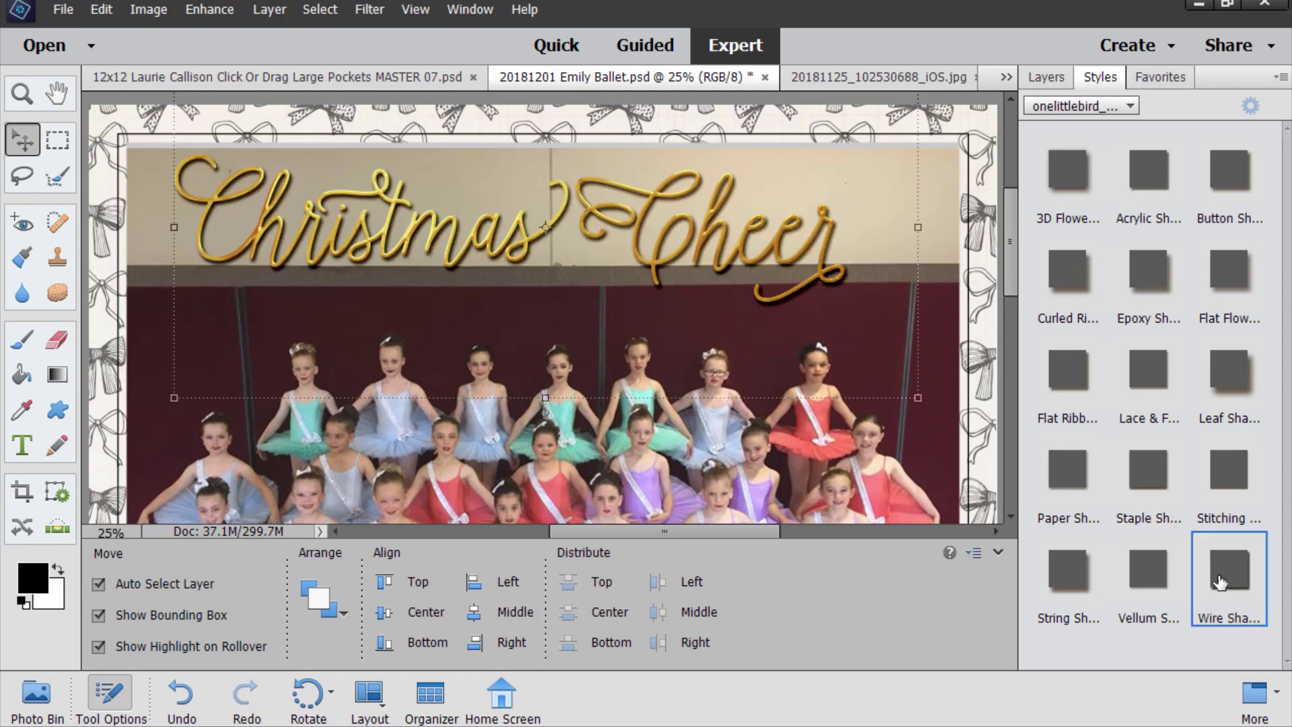
Step: Compare the whole page with and without the title's shadow style by undoing and redoing the style
{"action": "key", "text": "ctrl+0"}
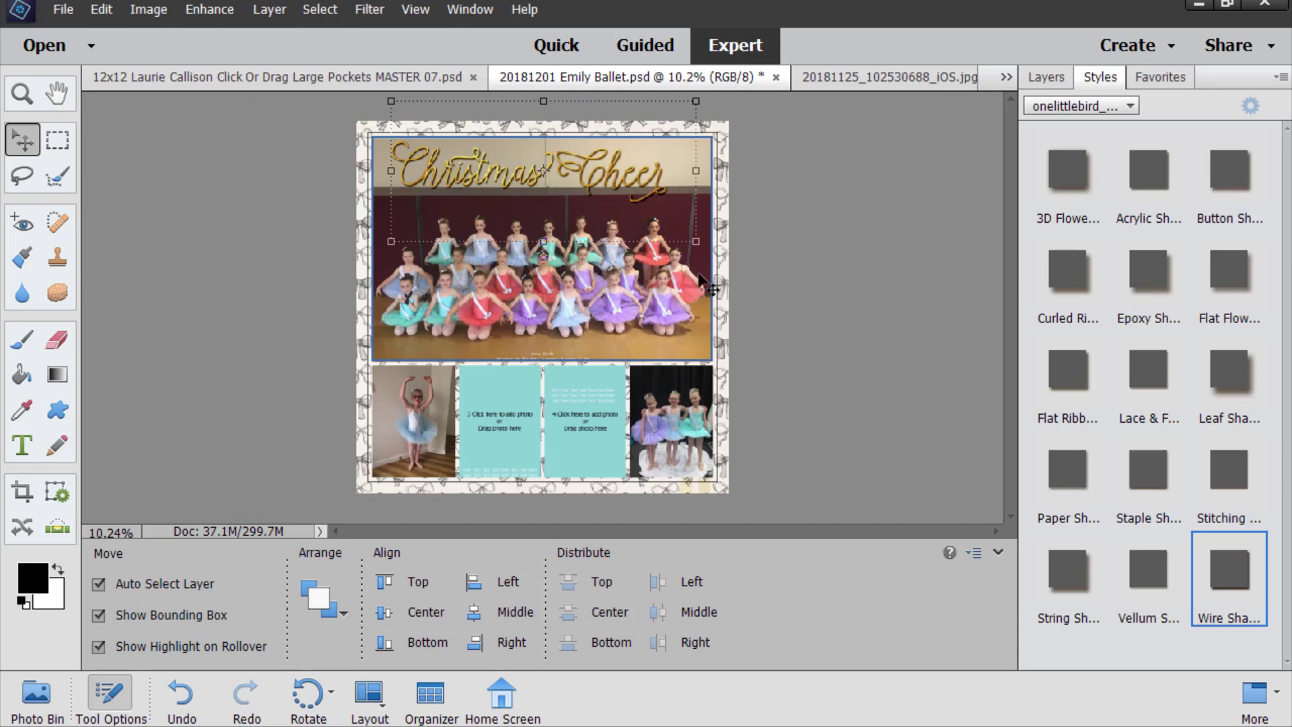
{"action": "left_click", "coordinate": [801, 232]}
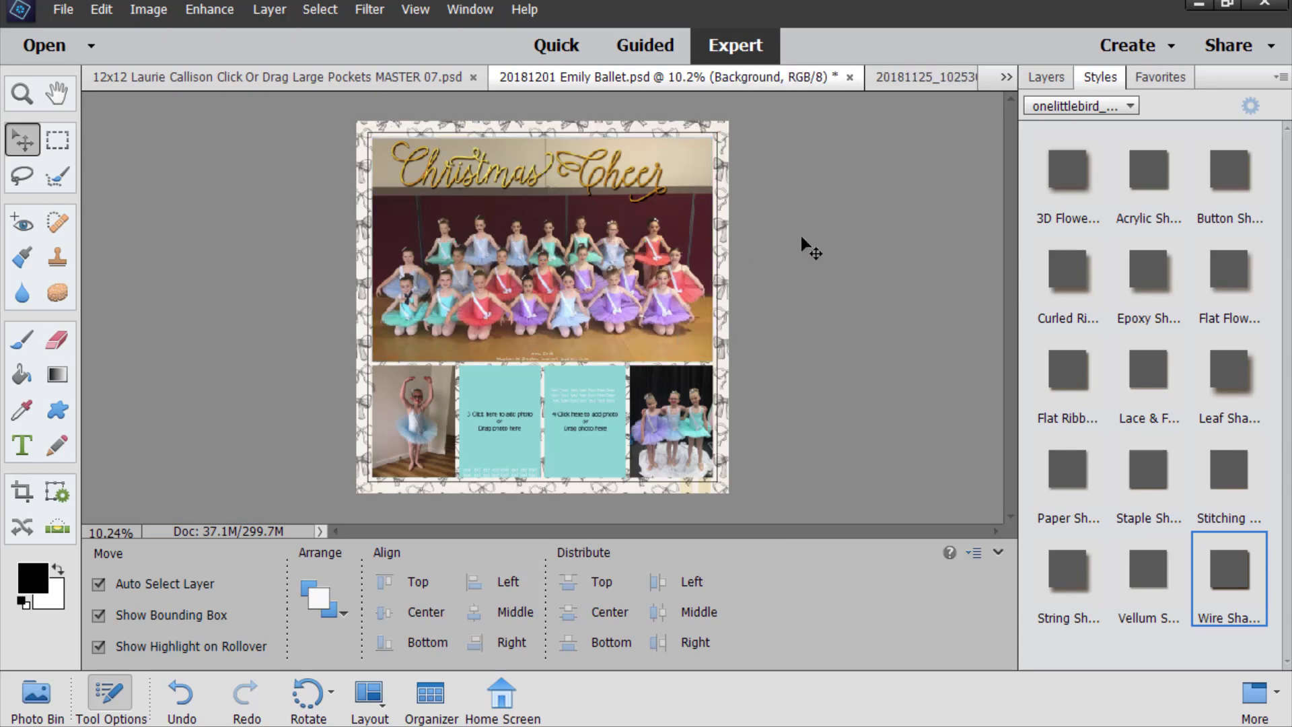
{"action": "key", "text": "ctrl+z"}
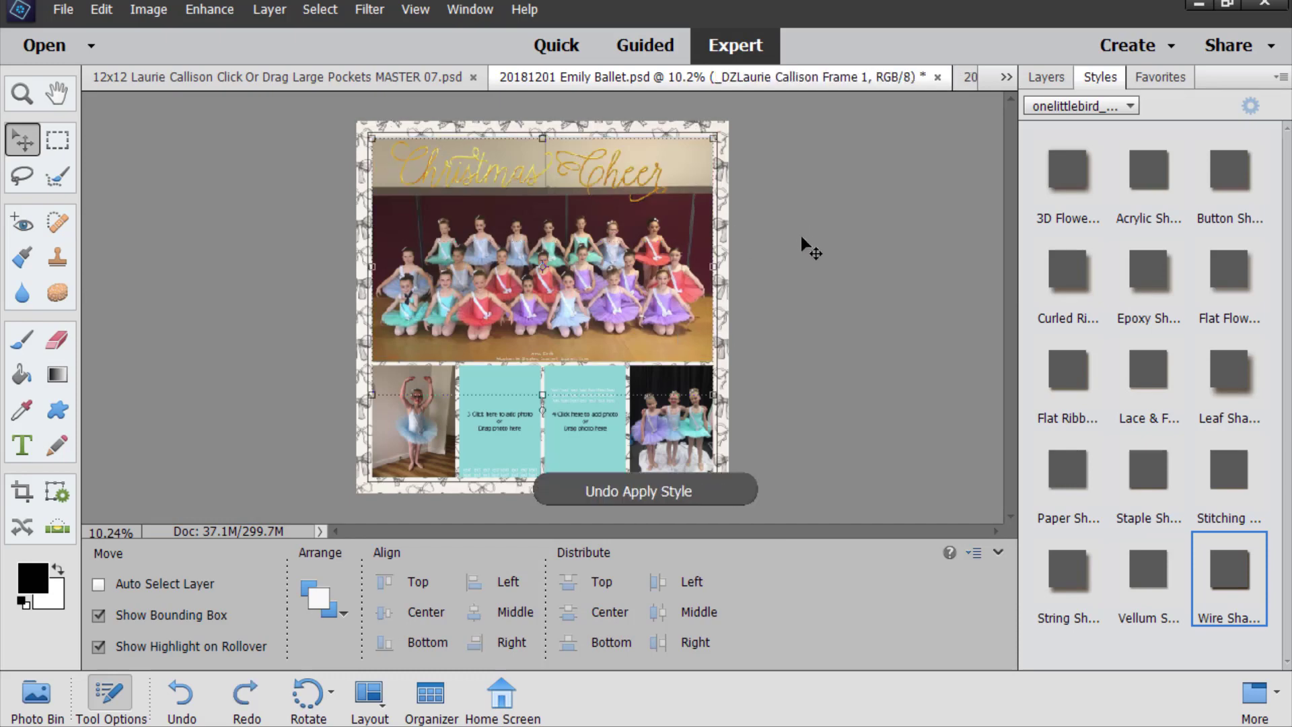
{"action": "key", "text": "ctrl+y"}
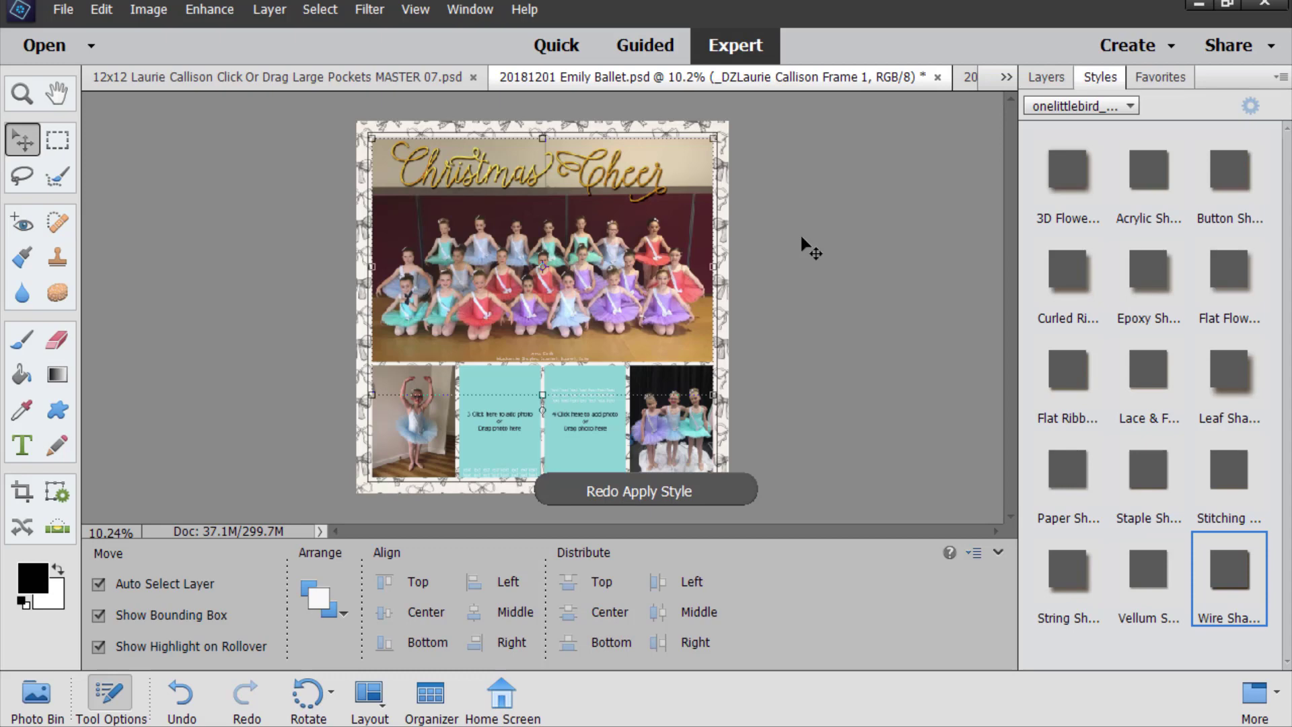
{"action": "left_click", "coordinate": [282, 439]}
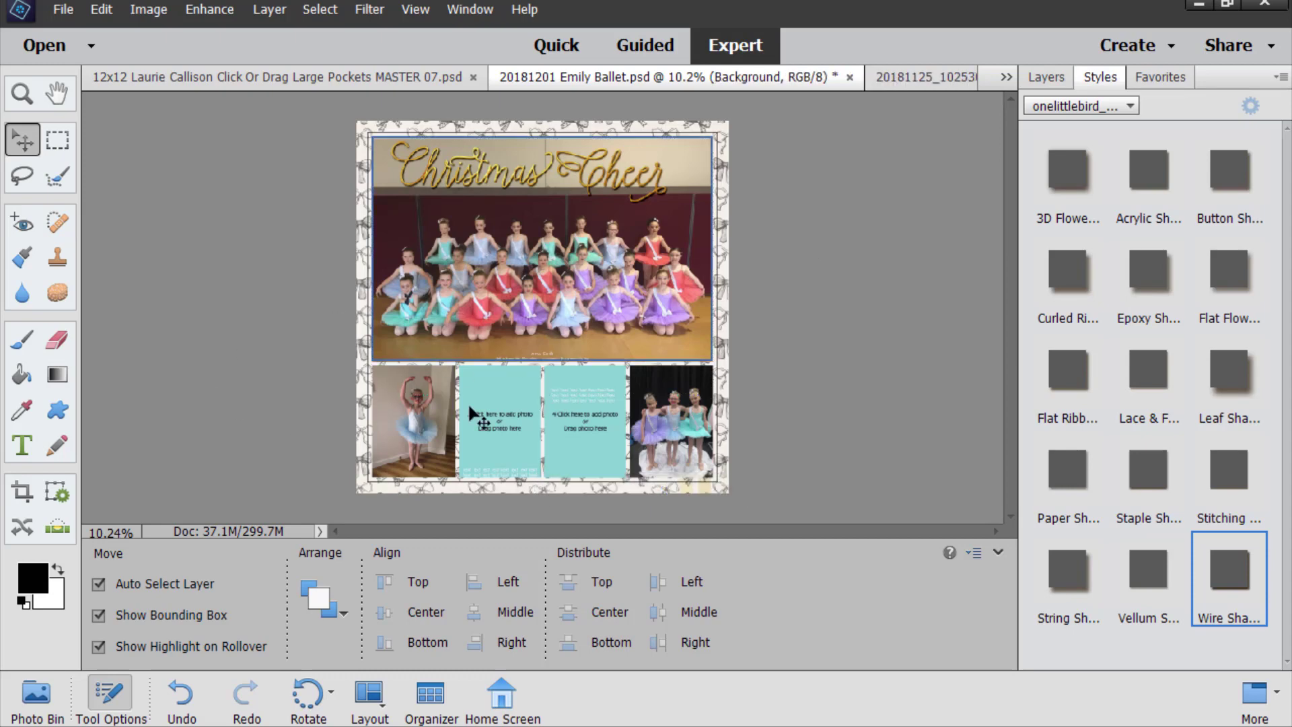
{"action": "left_click", "coordinate": [1060, 79]}
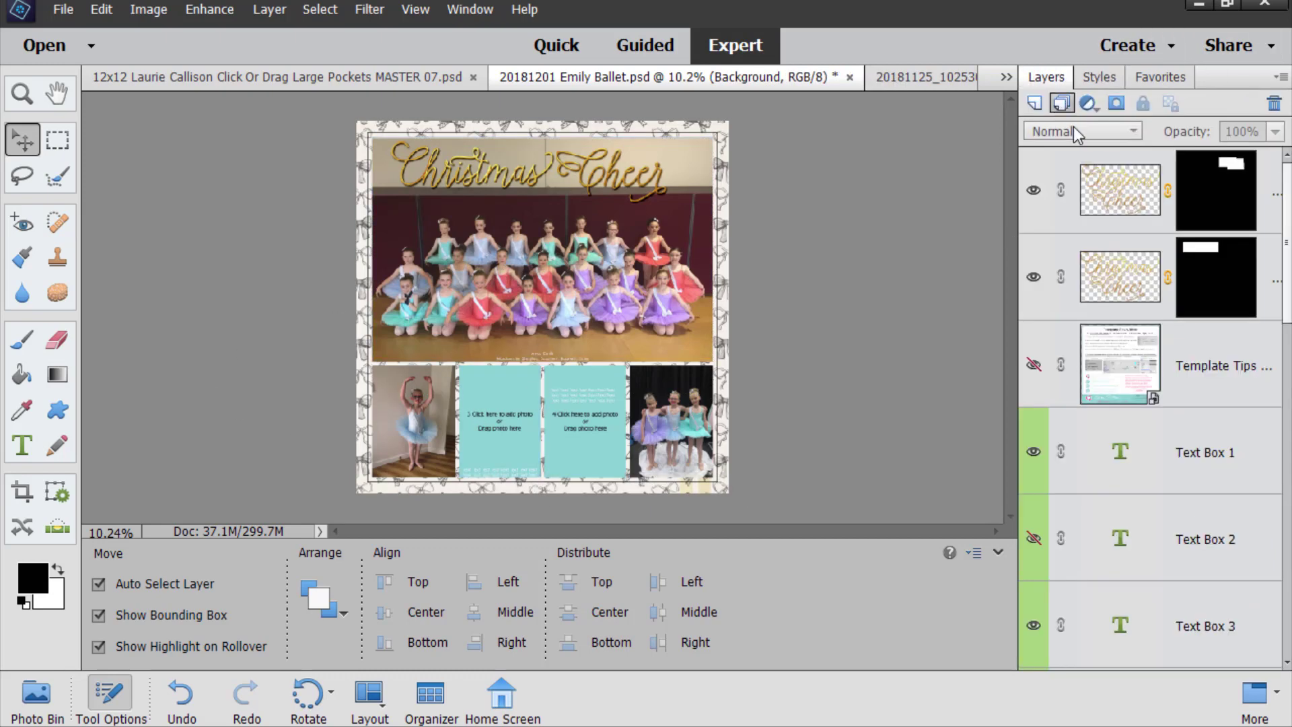
{"action": "scroll", "coordinate": [1184, 356], "scroll_direction": "down", "scroll_amount": 6}
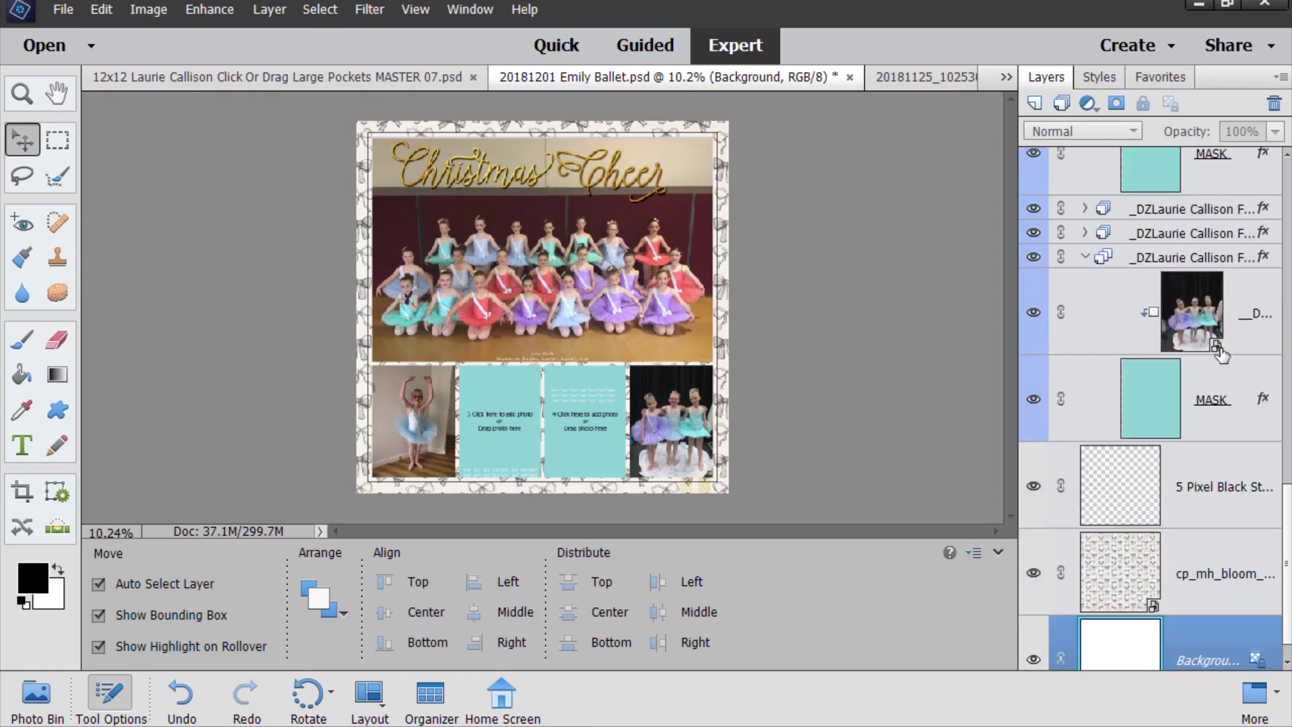
{"action": "left_click", "coordinate": [1177, 412]}
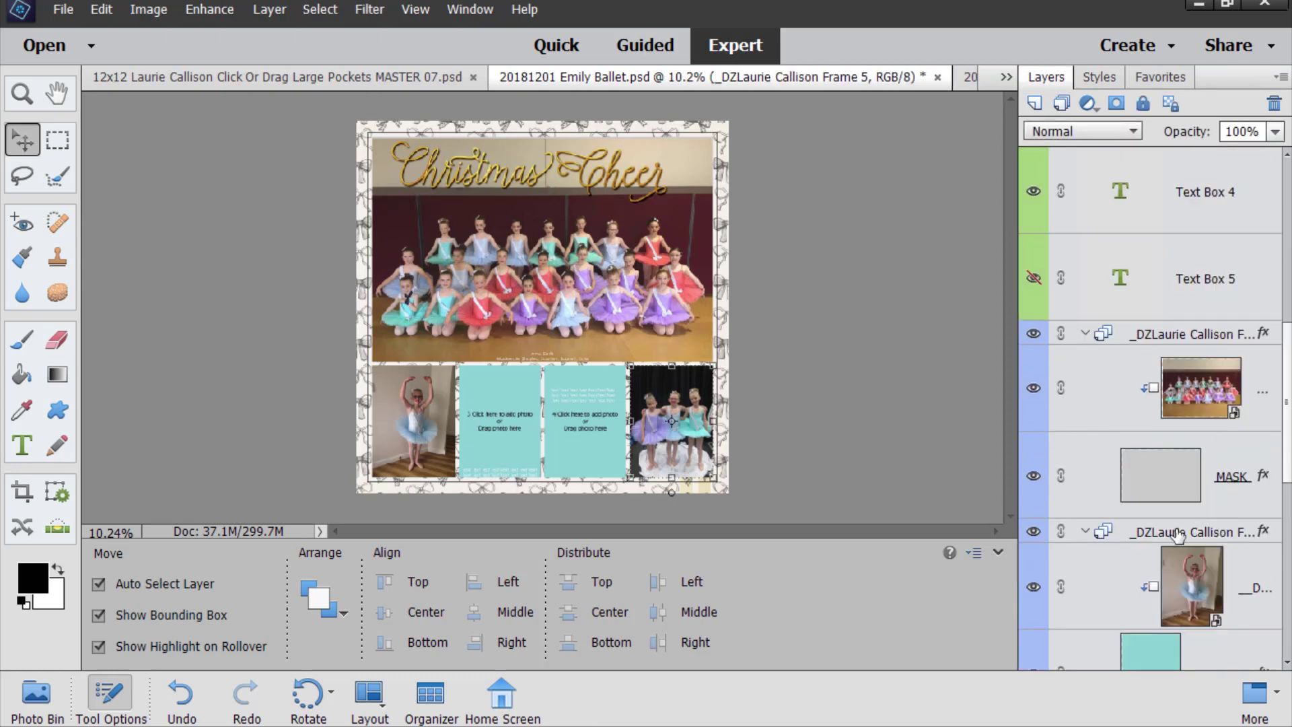
{"action": "left_click", "coordinate": [1178, 469], "text": "ctrl"}
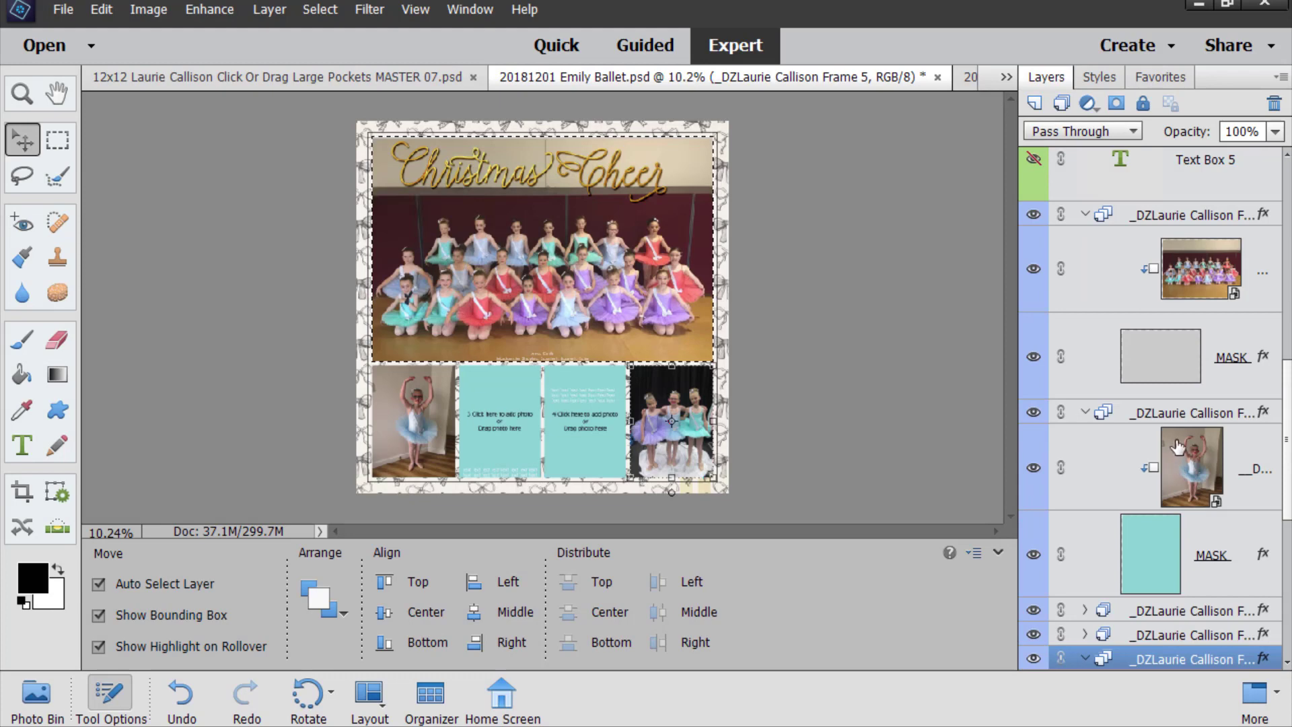
{"action": "key", "text": "ctrl"}
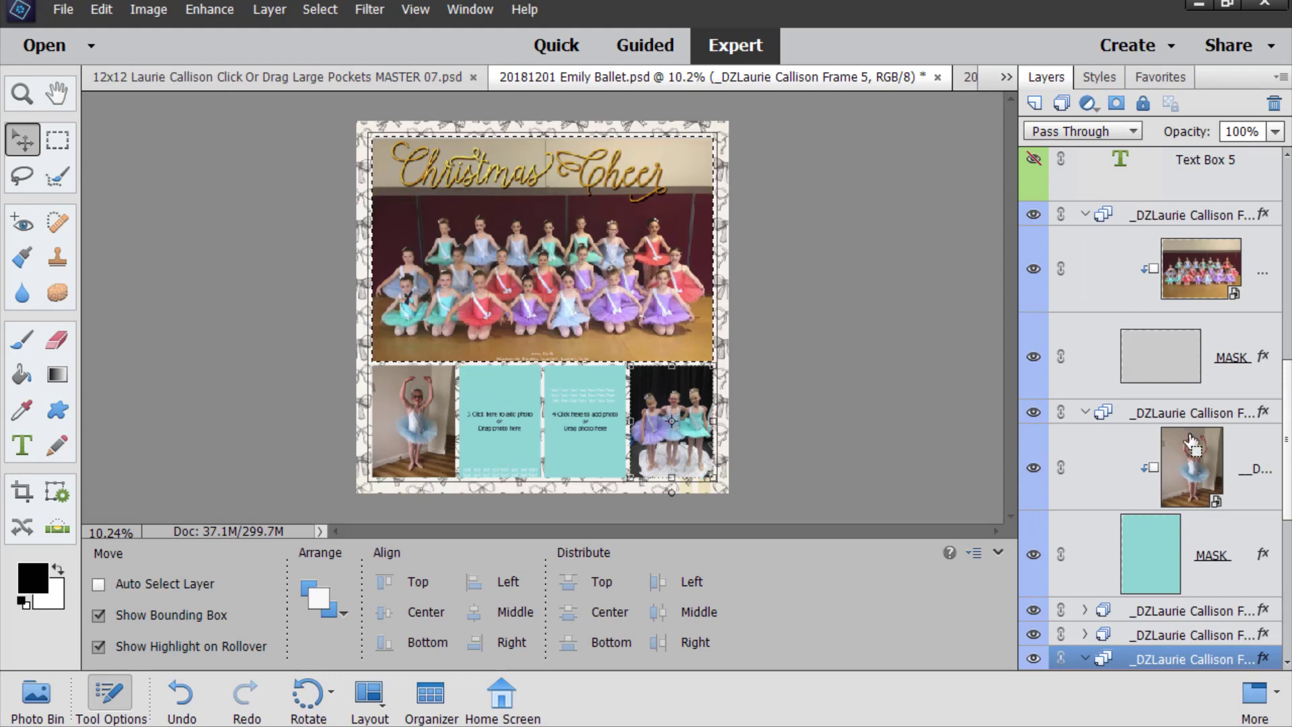
{"action": "left_click", "coordinate": [1218, 355]}
{"action": "scroll", "coordinate": [1163, 394], "scroll_direction": "down", "scroll_amount": 5}
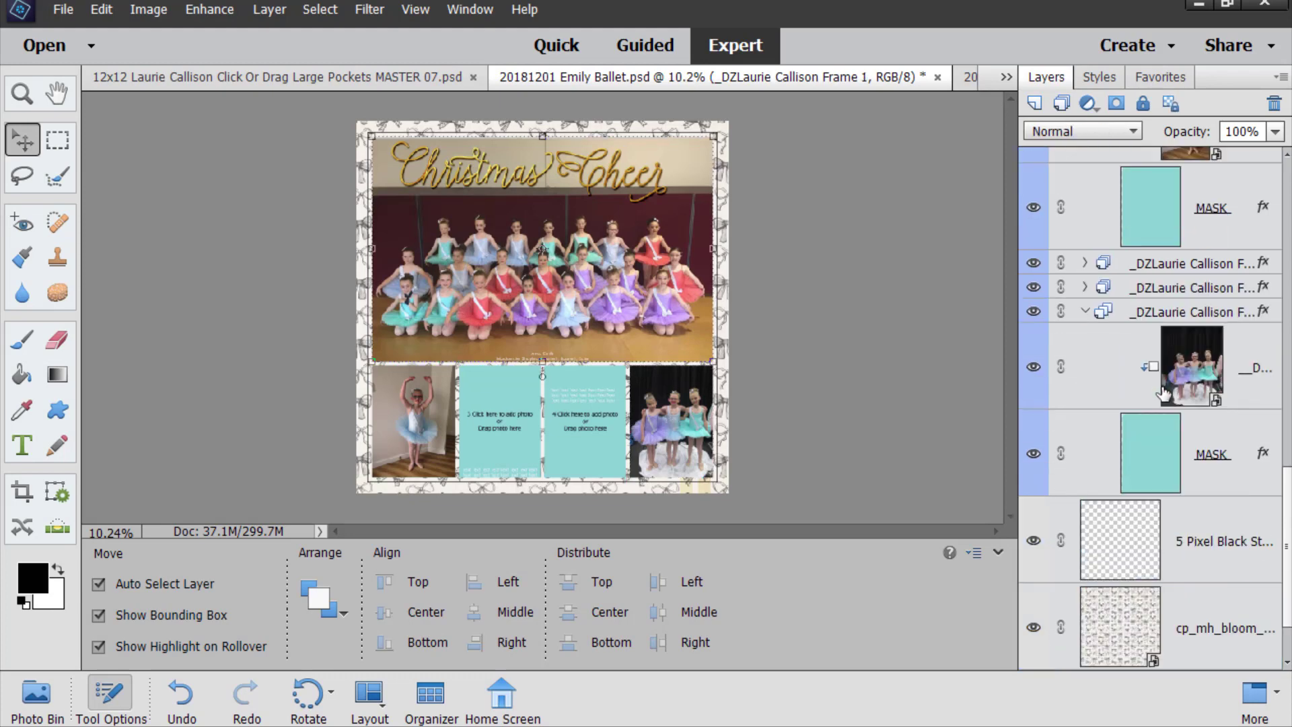
{"action": "left_click", "coordinate": [1204, 448], "text": "shift"}
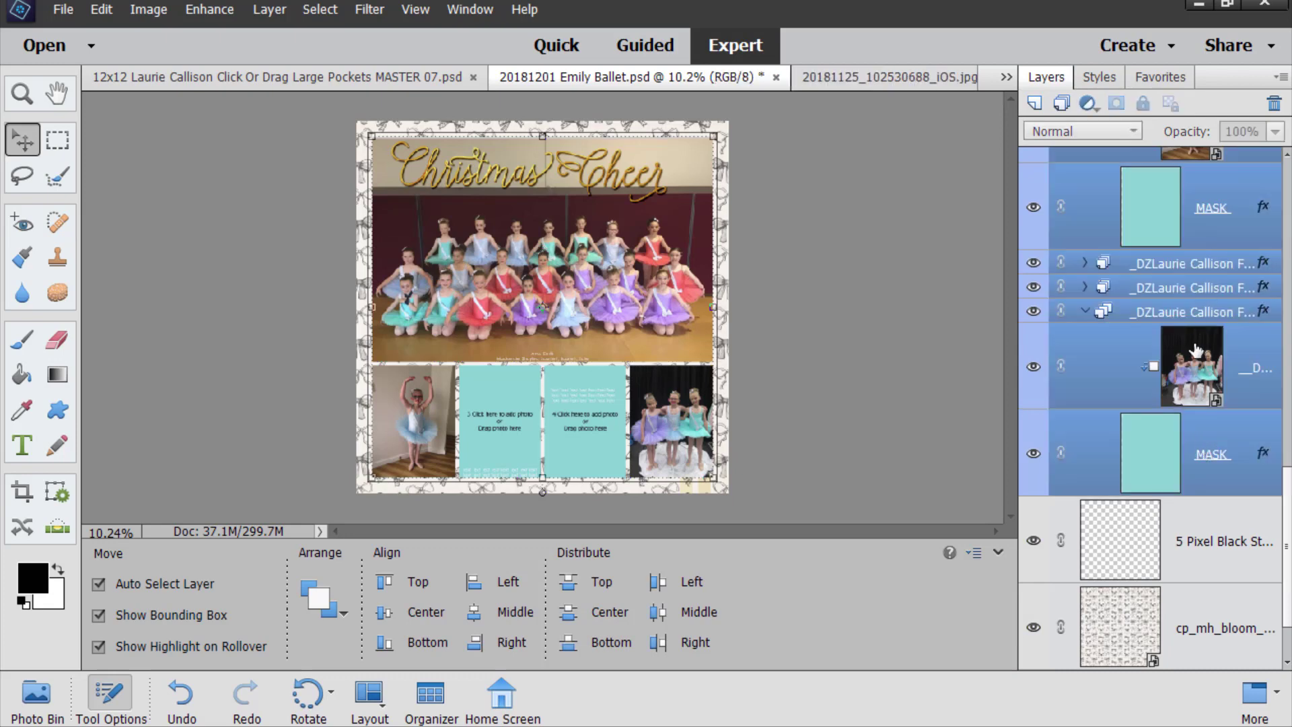
{"action": "left_click", "coordinate": [1187, 444]}
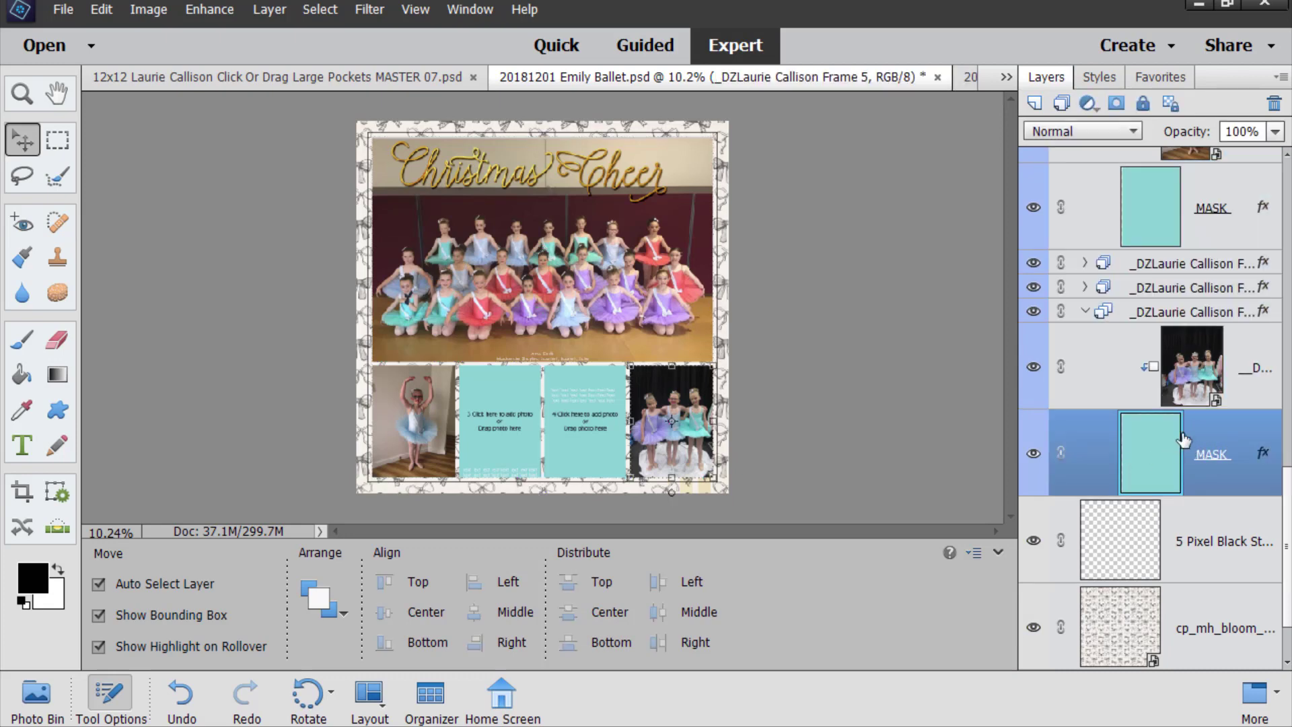
{"action": "scroll", "coordinate": [1182, 439], "scroll_direction": "up", "scroll_amount": 3}
{"action": "left_click", "coordinate": [1235, 378], "text": "ctrl"}
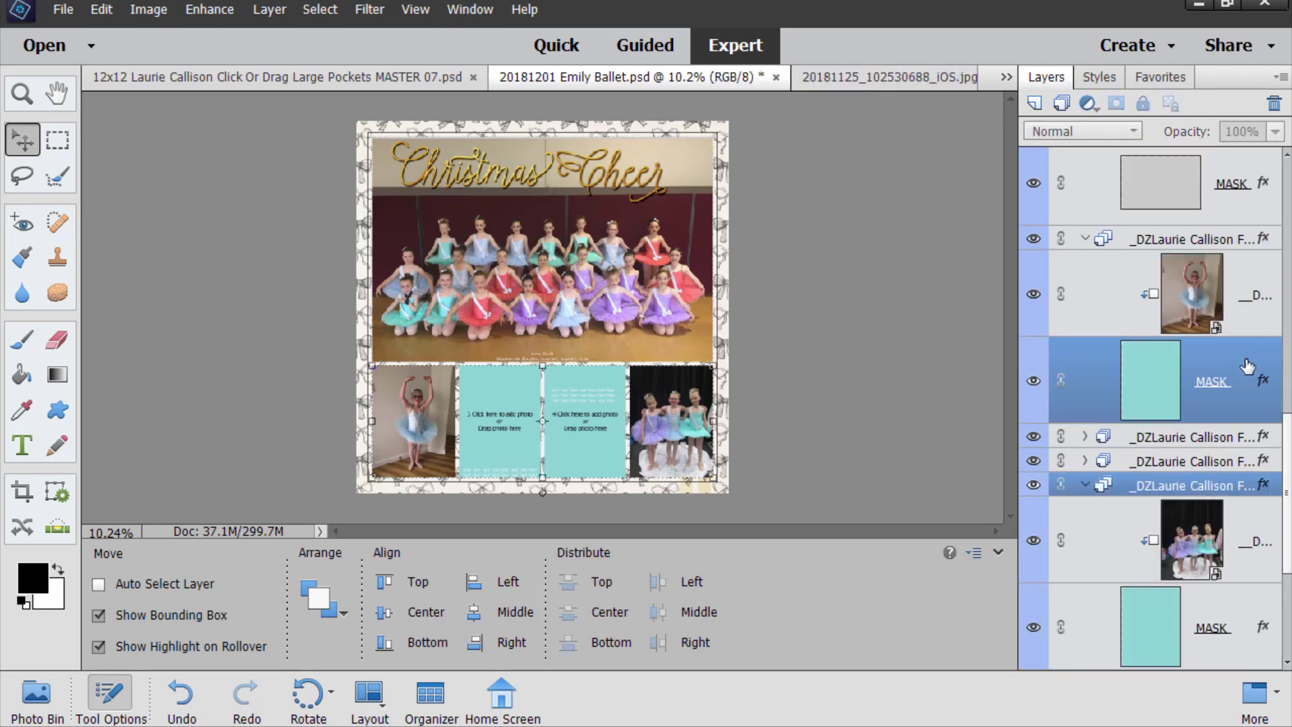
{"action": "scroll", "coordinate": [1238, 377], "scroll_direction": "up", "scroll_amount": 3}
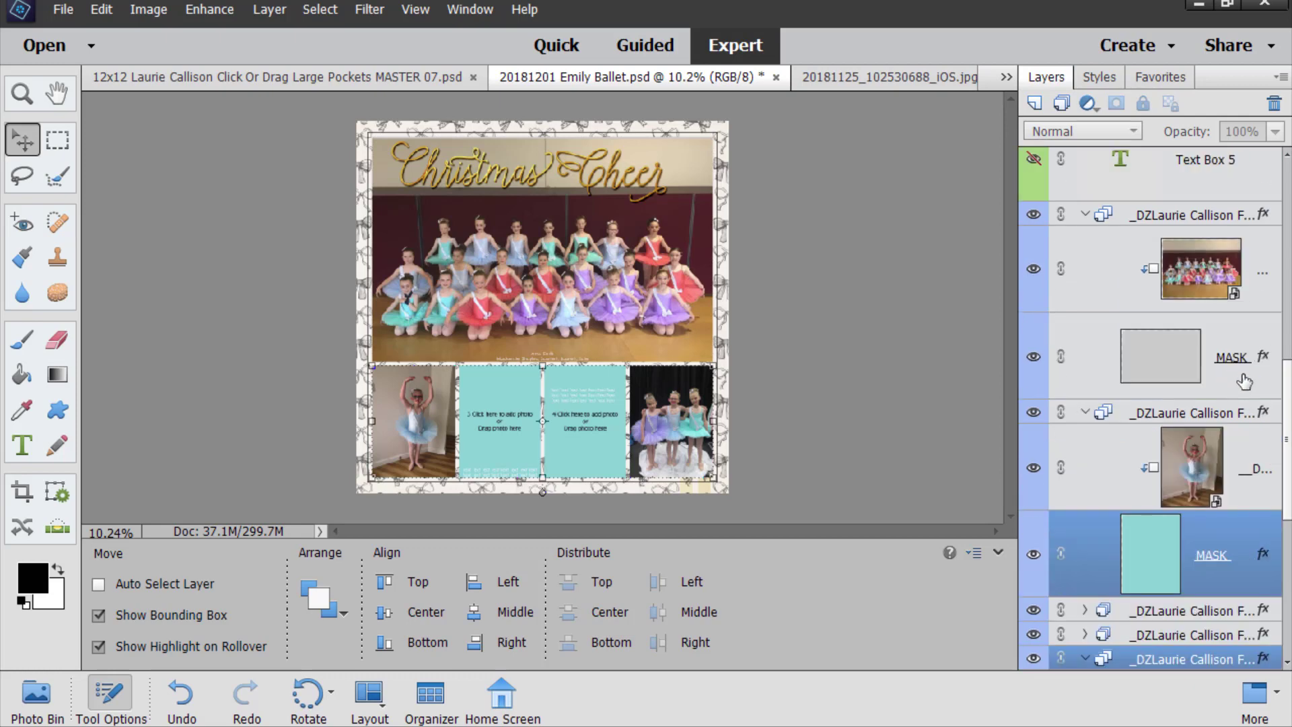
Step: Apply the favourite white WZ border style and the Paper Shadow style to the group photo's frame mask
{"action": "left_click", "coordinate": [1242, 388]}
{"action": "left_click", "coordinate": [1235, 396]}
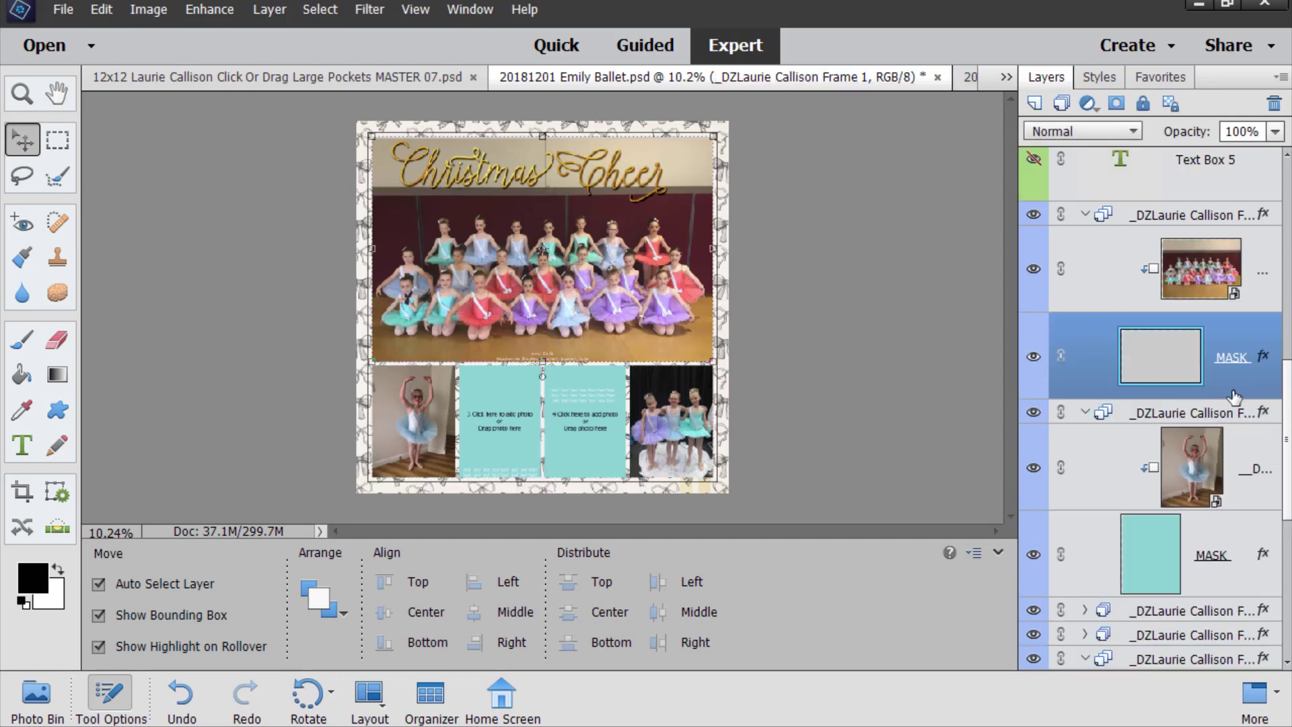
{"action": "left_click", "coordinate": [1137, 84]}
{"action": "left_click", "coordinate": [1147, 176]}
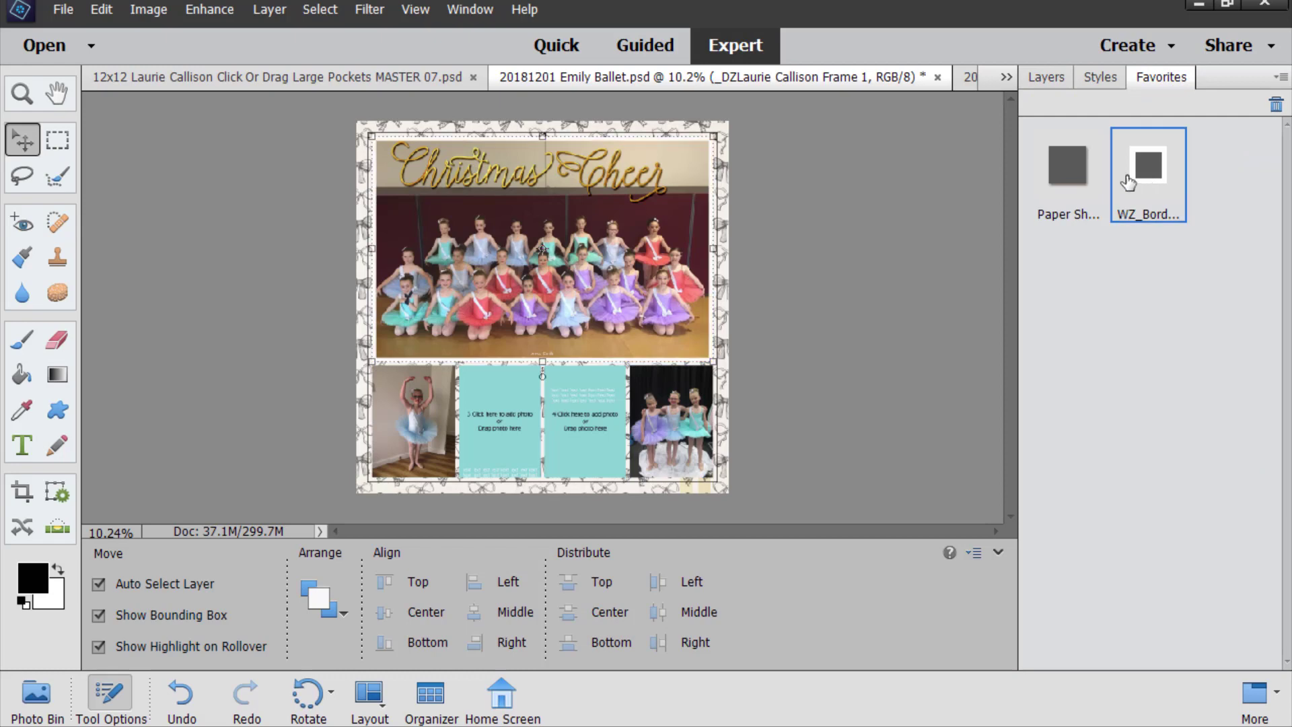
{"action": "left_click", "coordinate": [1067, 162]}
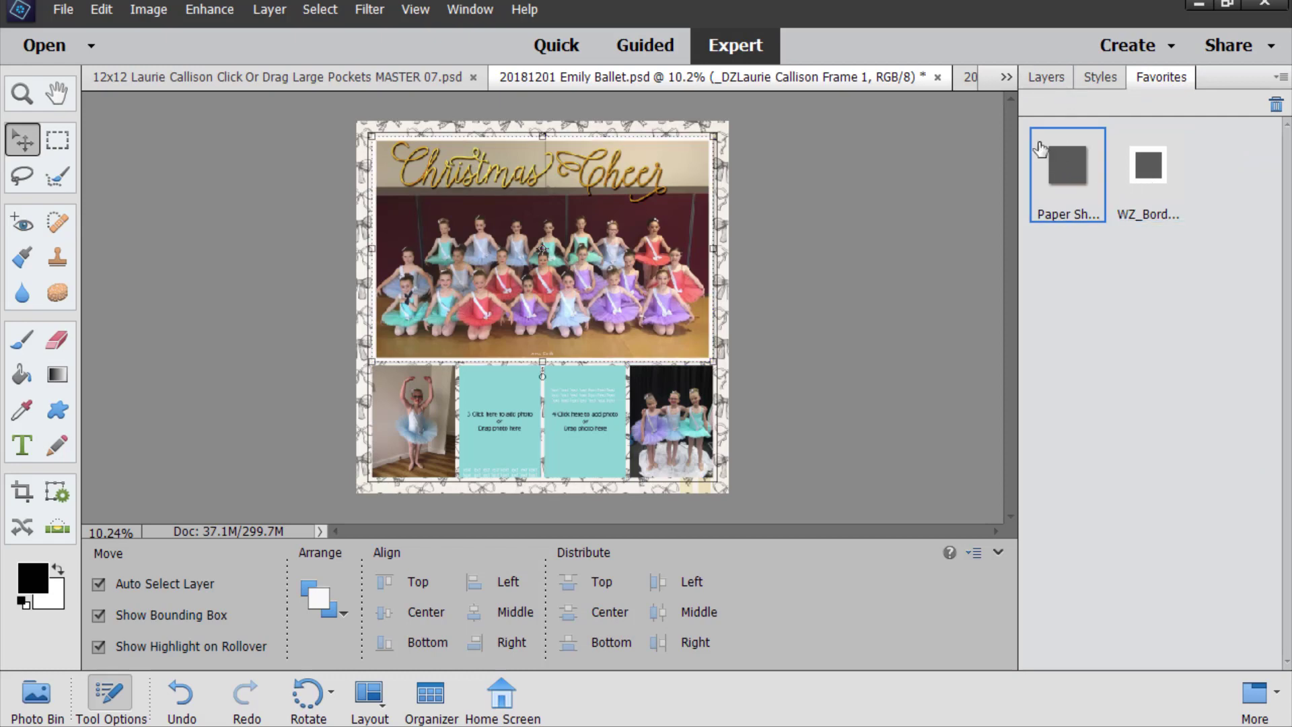
Step: Apply the favourite white WZ border style to the frame mask of the single ballerina photo
{"action": "left_click", "coordinate": [1046, 76]}
{"action": "left_click", "coordinate": [1158, 559]}
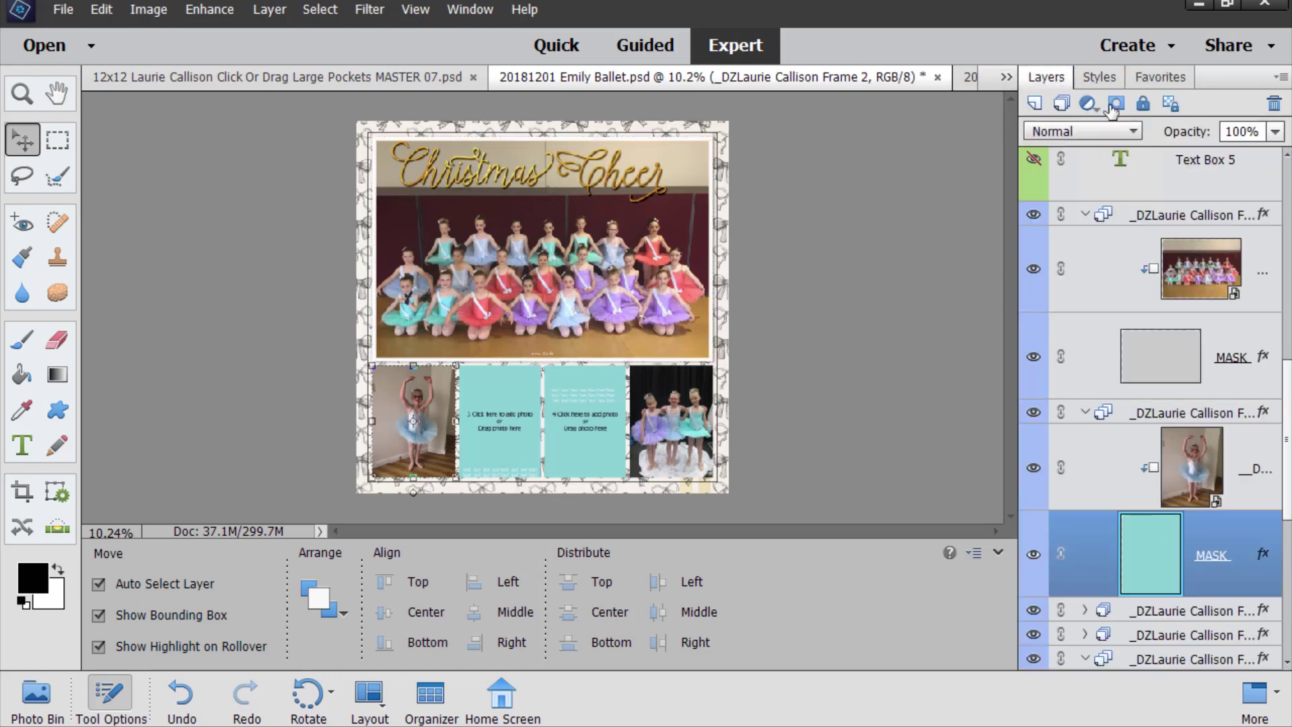
{"action": "left_click", "coordinate": [1152, 77]}
{"action": "left_click", "coordinate": [1147, 174]}
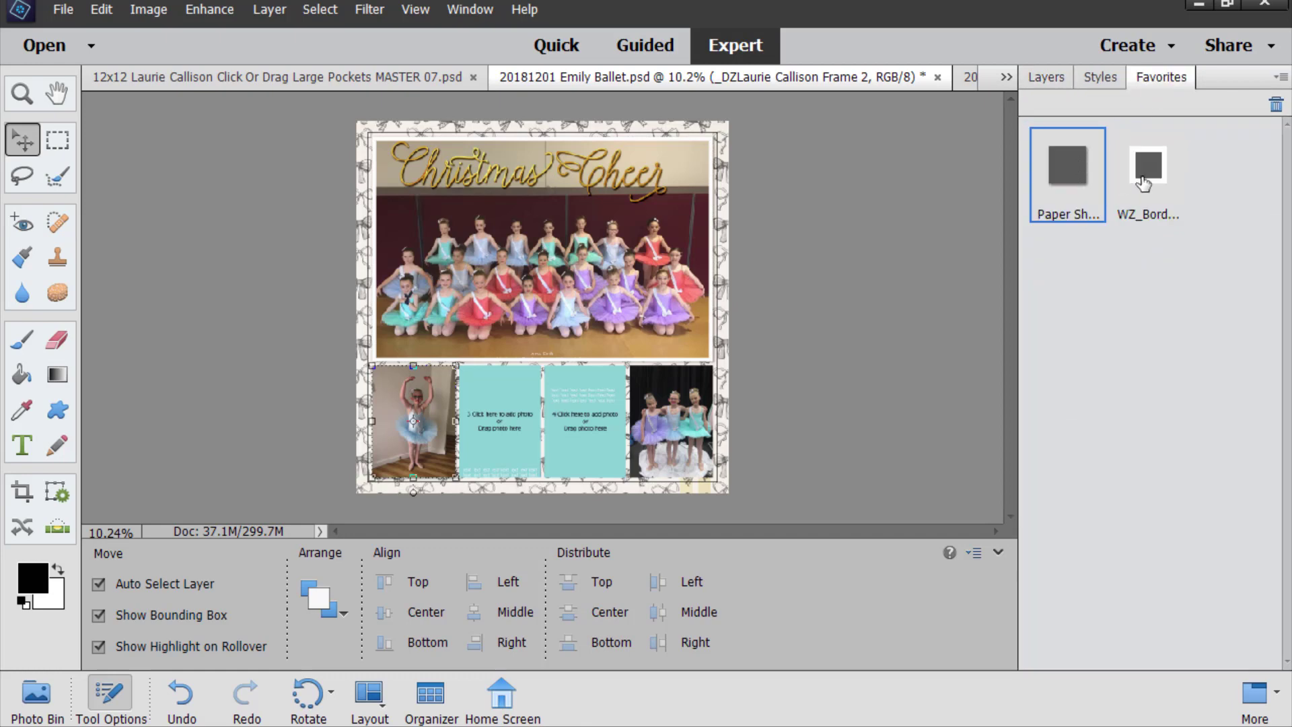
Step: Apply the white WZ border and Paper Shadow favourite styles to the frame mask of the photo of three dancers
{"action": "left_click", "coordinate": [666, 380]}
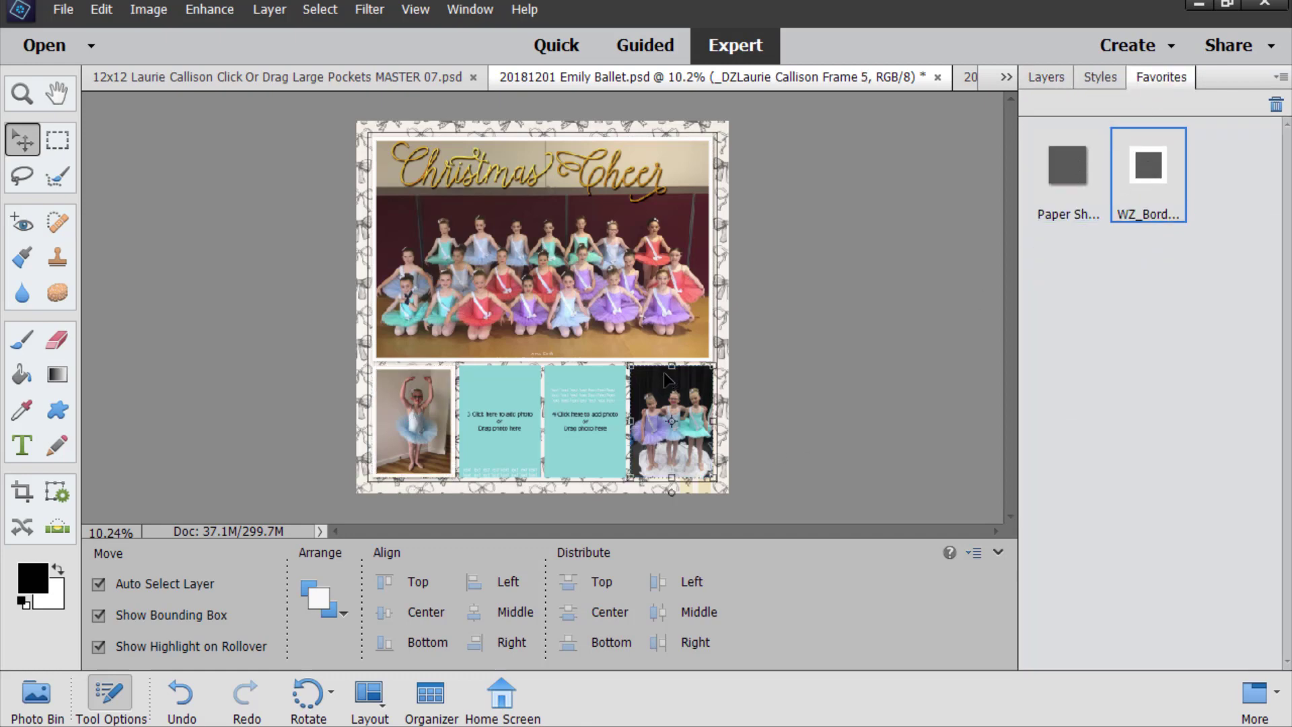
{"action": "left_click", "coordinate": [1046, 77]}
{"action": "scroll", "coordinate": [1136, 470], "scroll_direction": "down", "scroll_amount": 5}
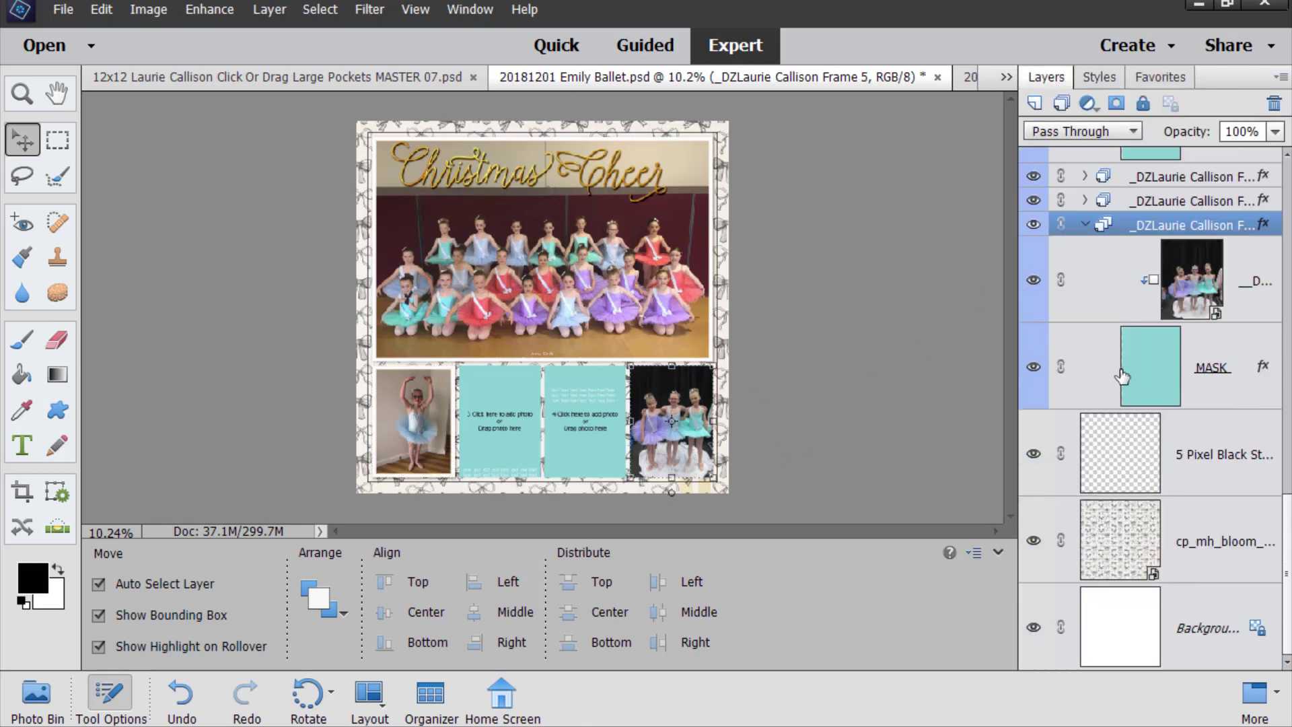
{"action": "left_click", "coordinate": [1156, 376]}
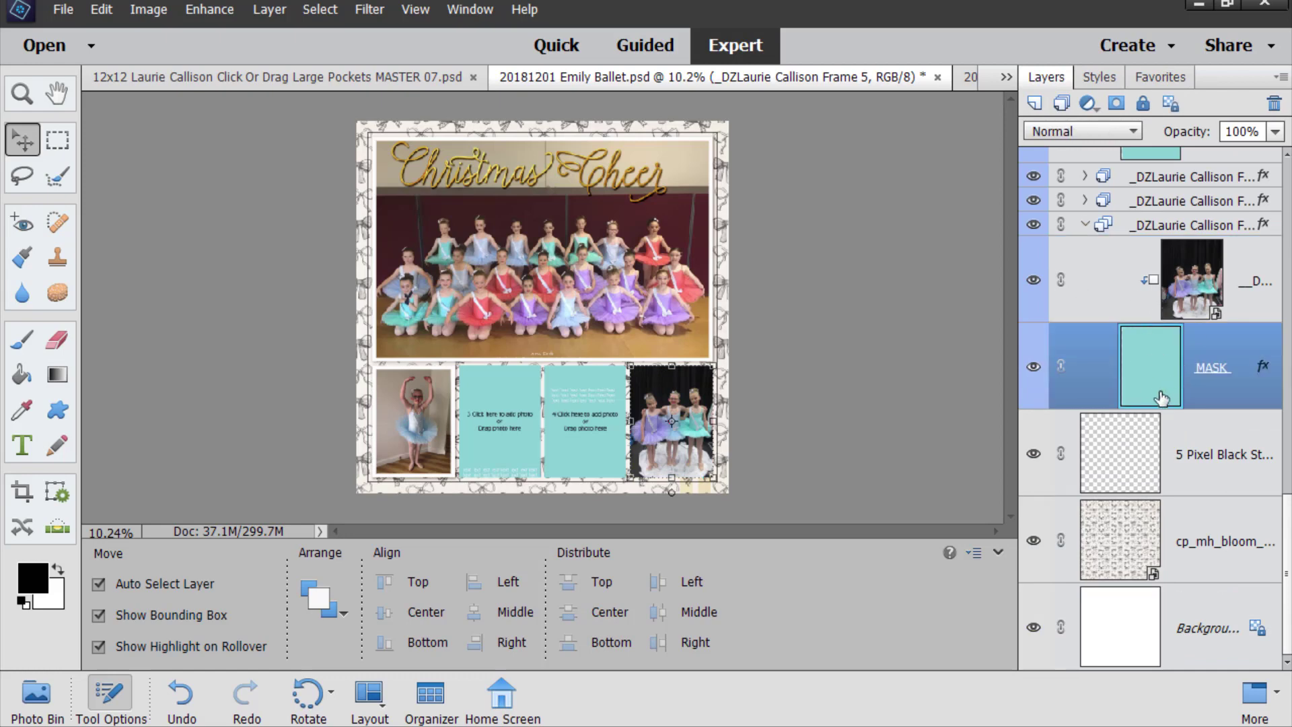
{"action": "left_click", "coordinate": [1162, 78]}
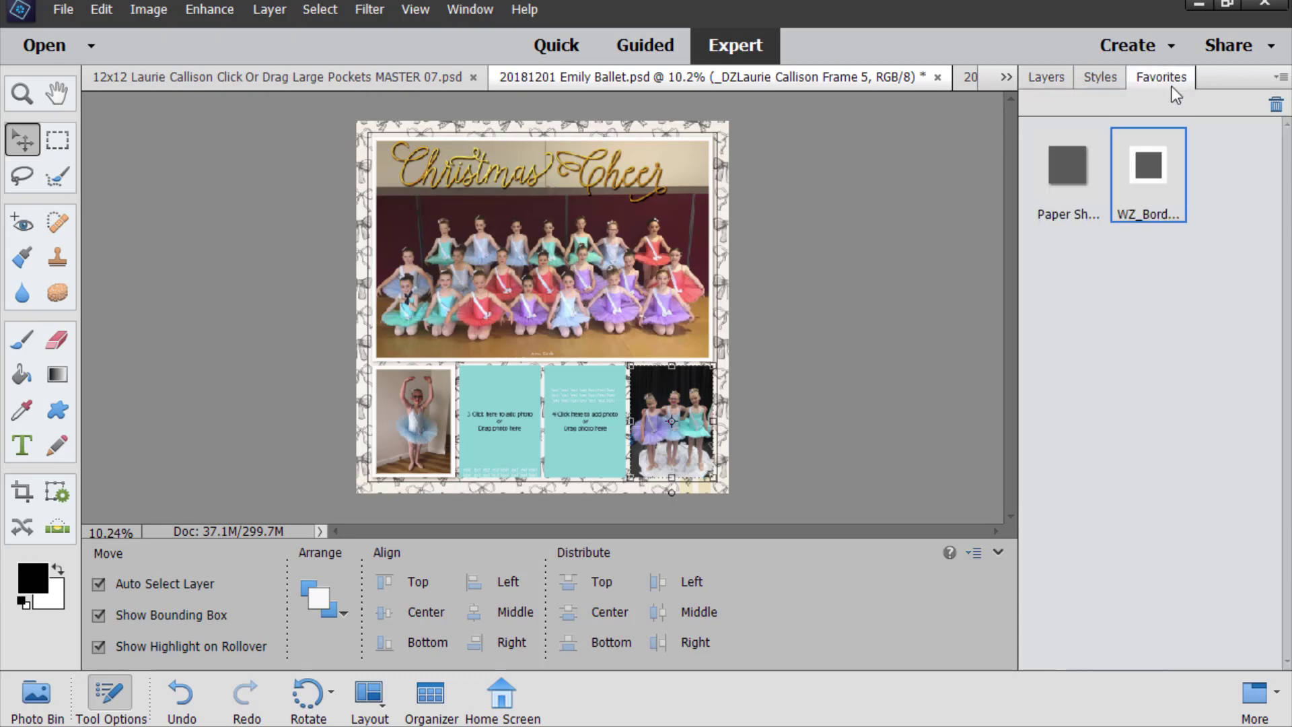
{"action": "left_click", "coordinate": [1056, 180]}
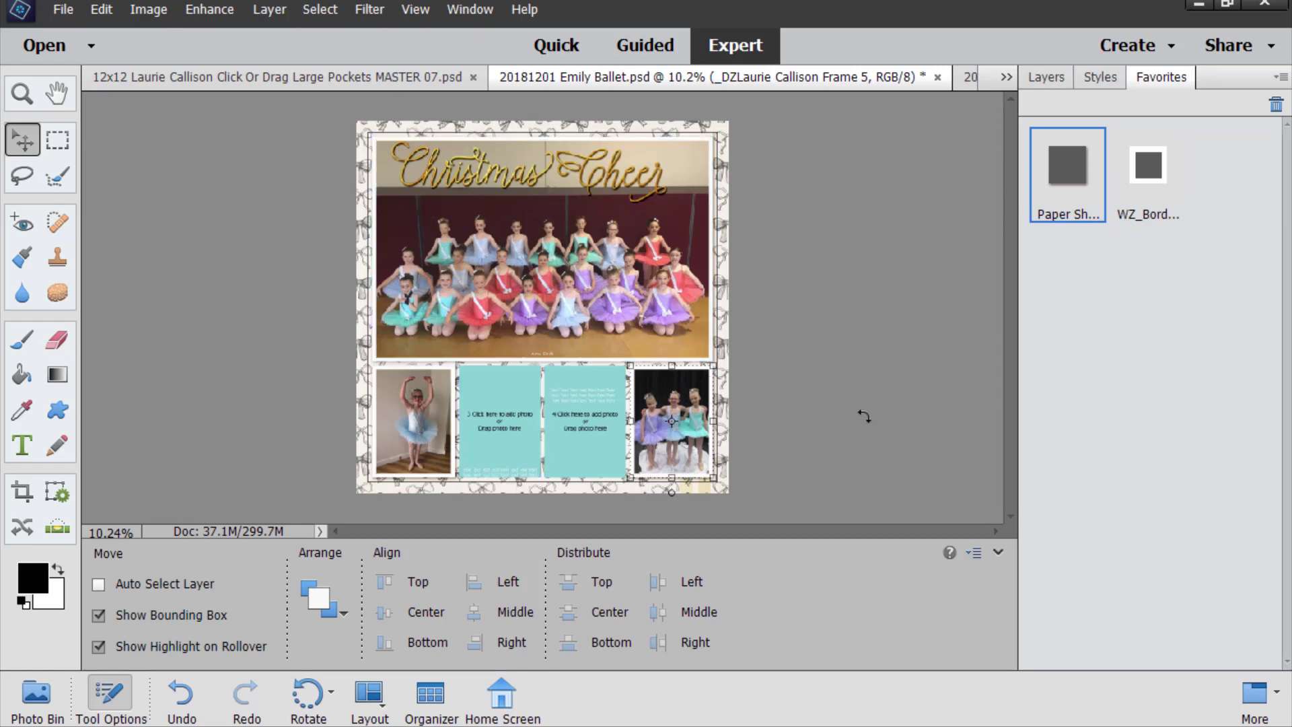
Step: Replace the placeholder in the third lower frame with "The Christmas Cheer Ballet", "Primary Presents", "Christmas Fairies", "Pre-Primary" and "Lyrical Grade 1"
{"action": "key", "text": "ctrl+equal"}
{"action": "key", "text": "ctrl+equal"}
{"action": "key", "text": "ctrl+equal"}
{"action": "scroll", "coordinate": [864, 416], "scroll_direction": "down", "scroll_amount": 5}
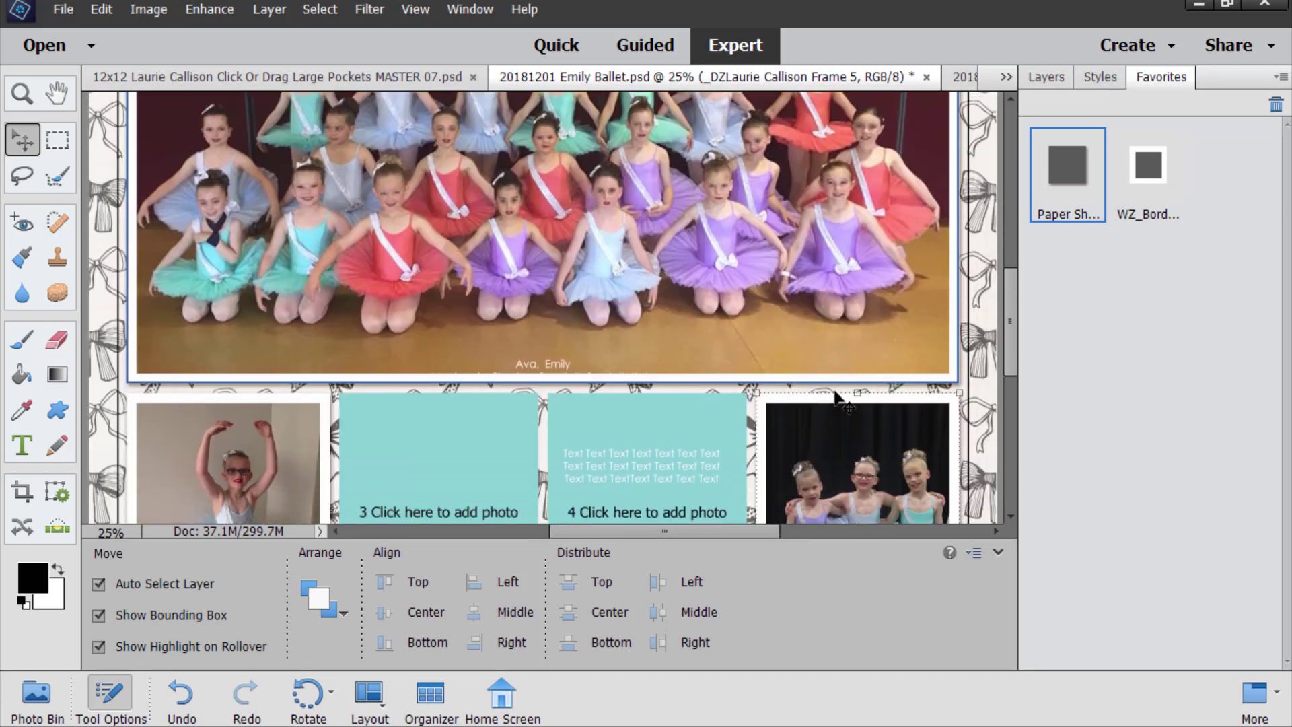
{"action": "double_click", "coordinate": [613, 346]}
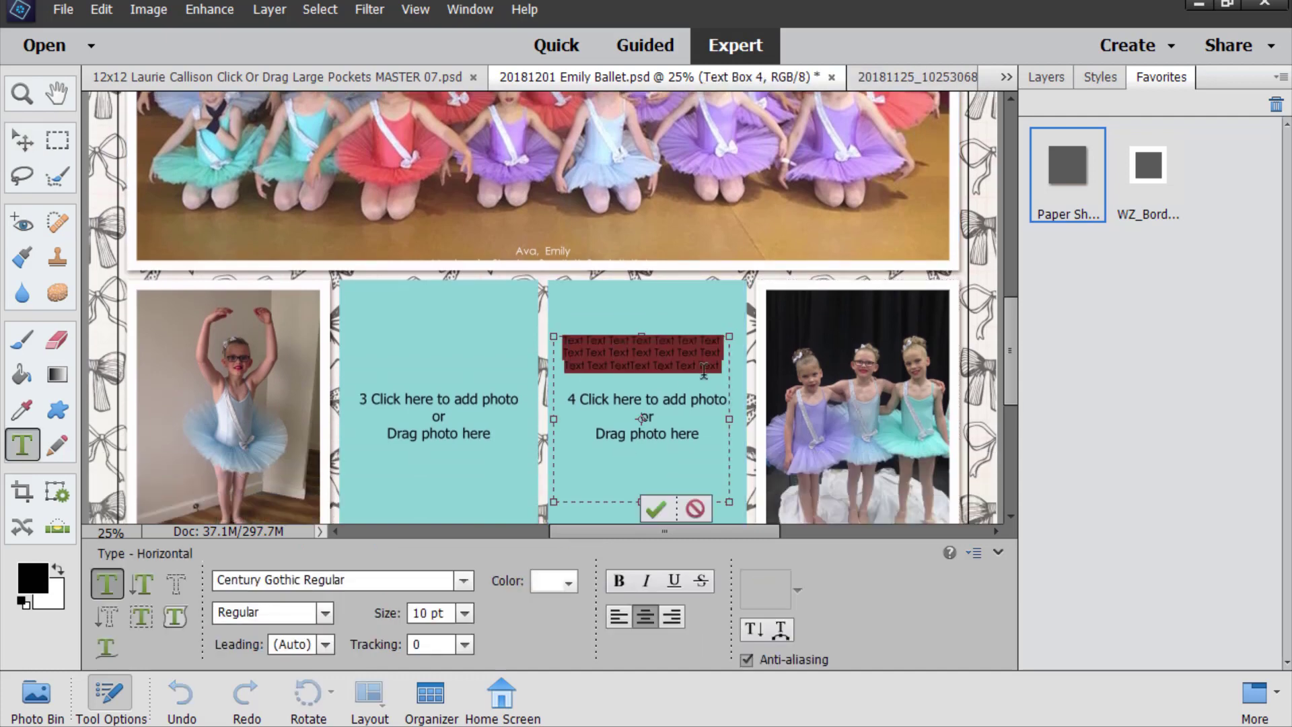
{"action": "type", "text": "The Christmas Cheer Ballet"}
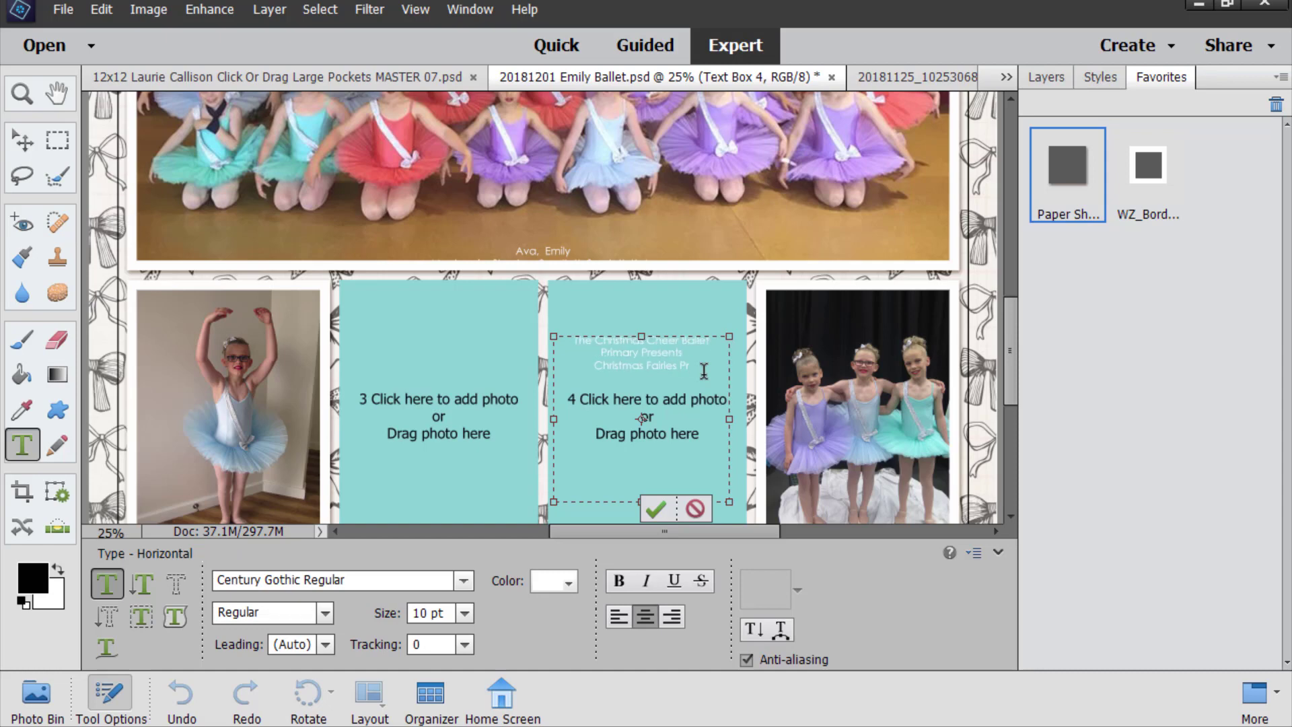
{"action": "type", "text": "e-Primary"}
{"action": "key", "text": "Return"}
Step: Left-align all of the journaling text and set it to 14 pt in black
{"action": "key", "text": "ctrl+a"}
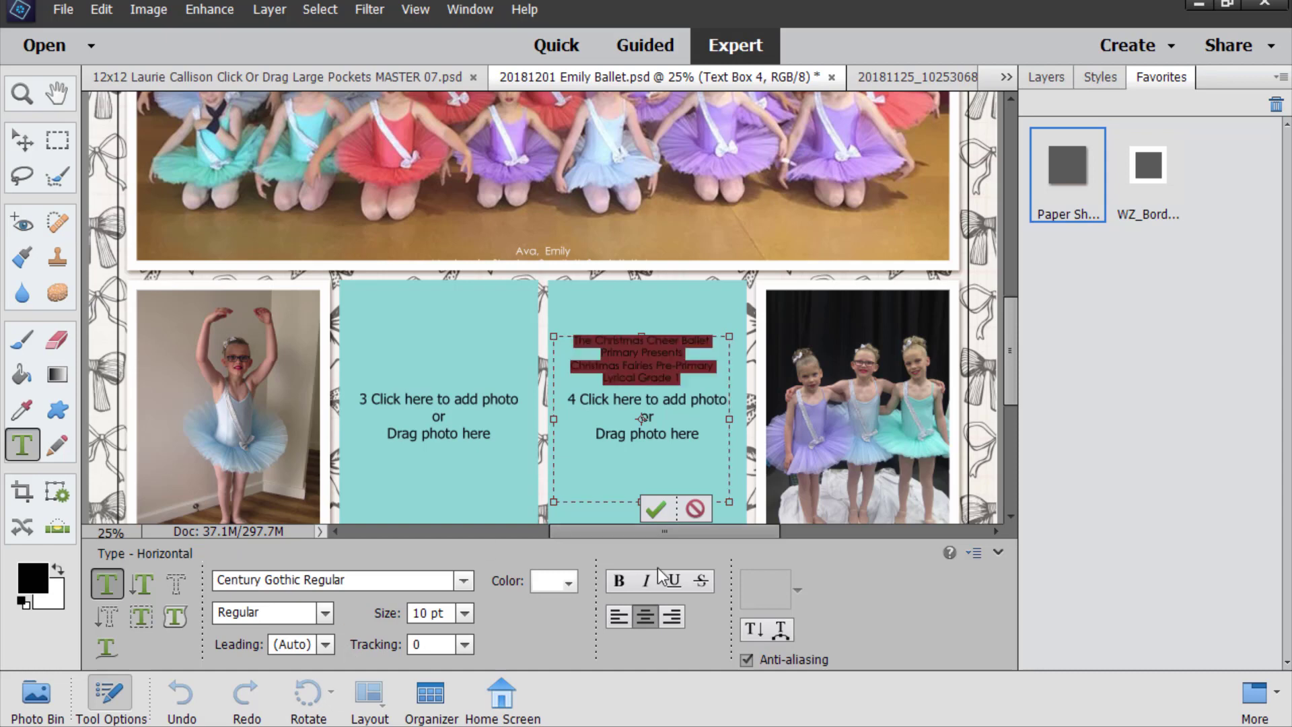
{"action": "key", "text": "ctrl+shift+l"}
{"action": "left_click", "coordinate": [464, 612]}
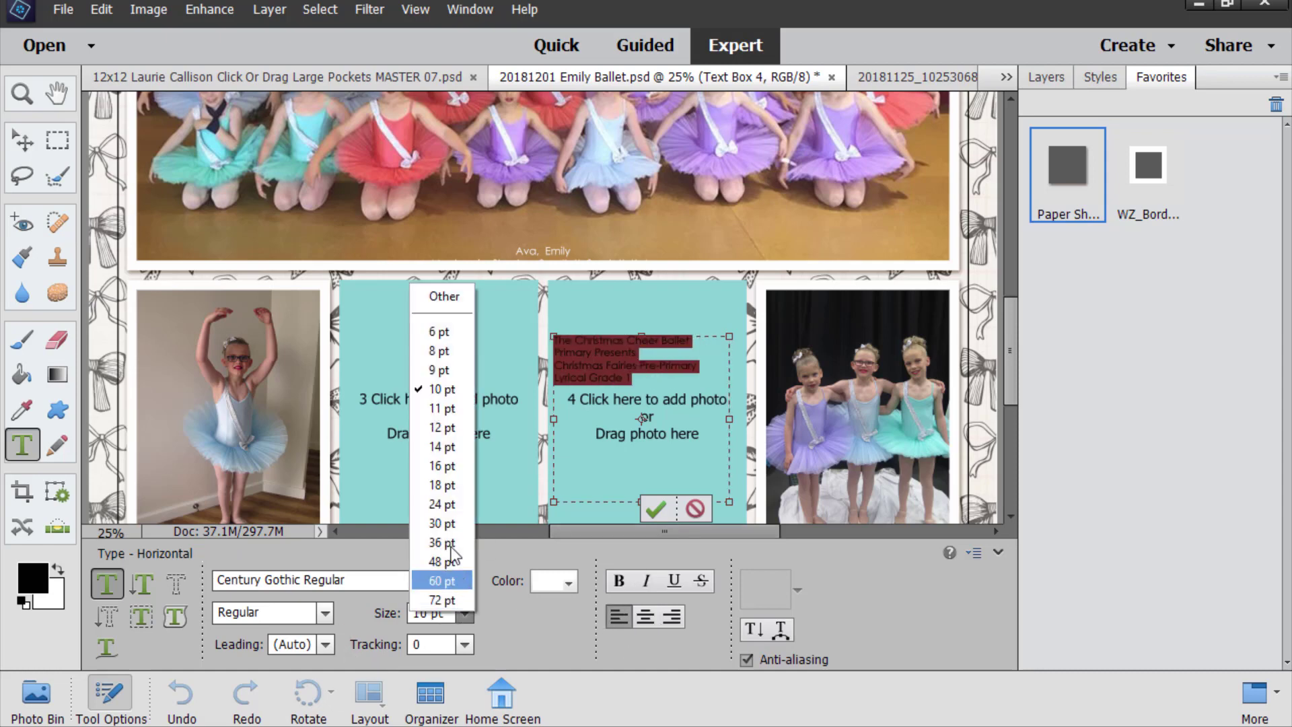
{"action": "left_click", "coordinate": [451, 452]}
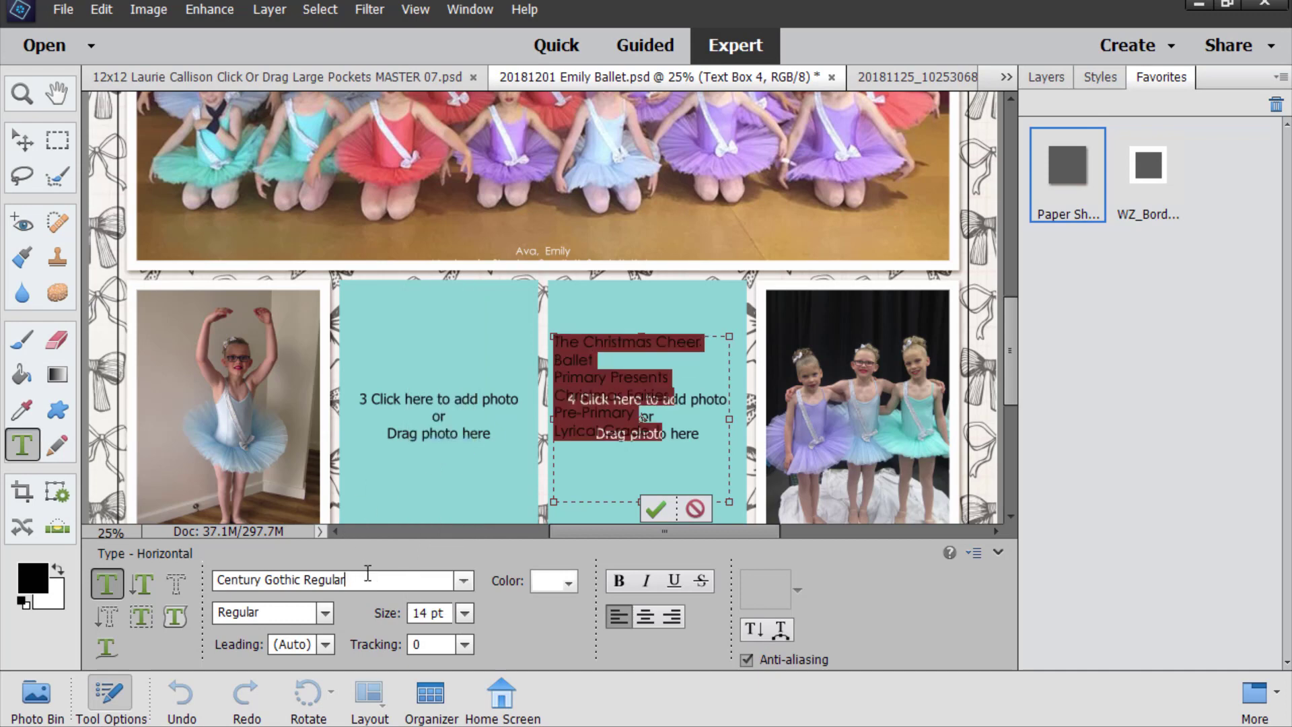
{"action": "left_click", "coordinate": [569, 583]}
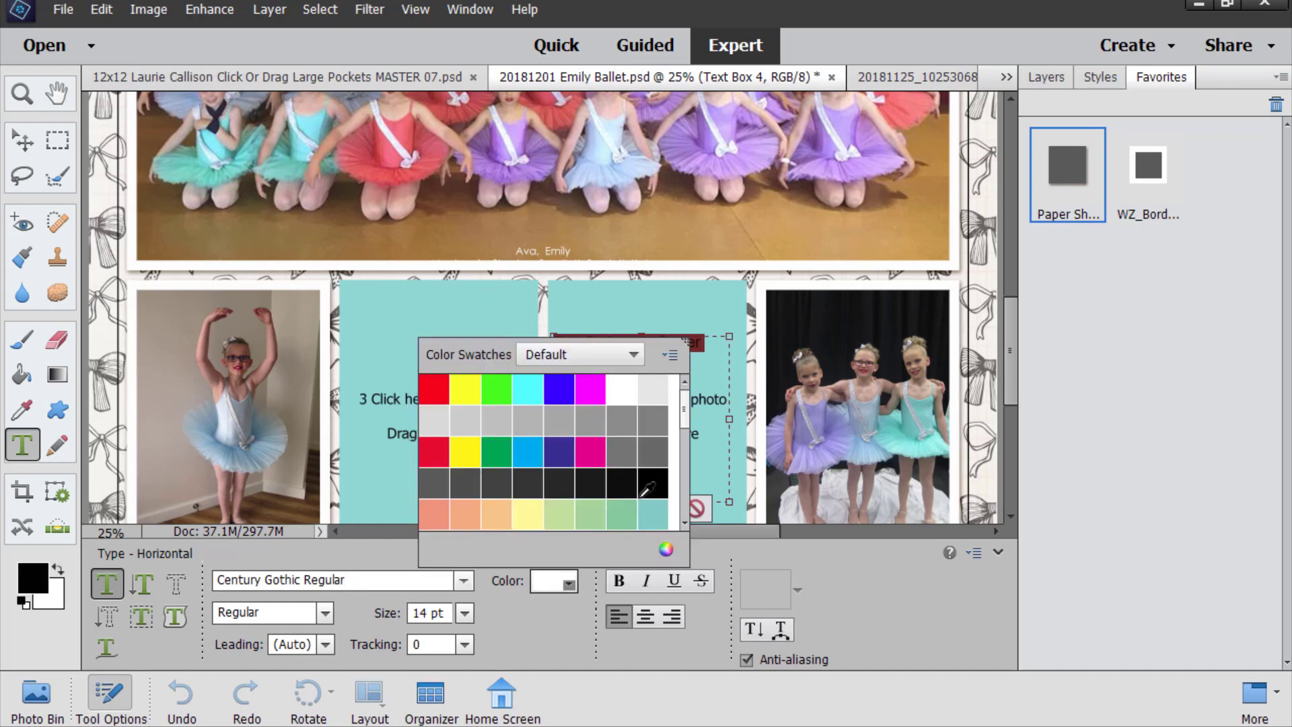
{"action": "left_click", "coordinate": [652, 482]}
{"action": "left_click", "coordinate": [568, 584]}
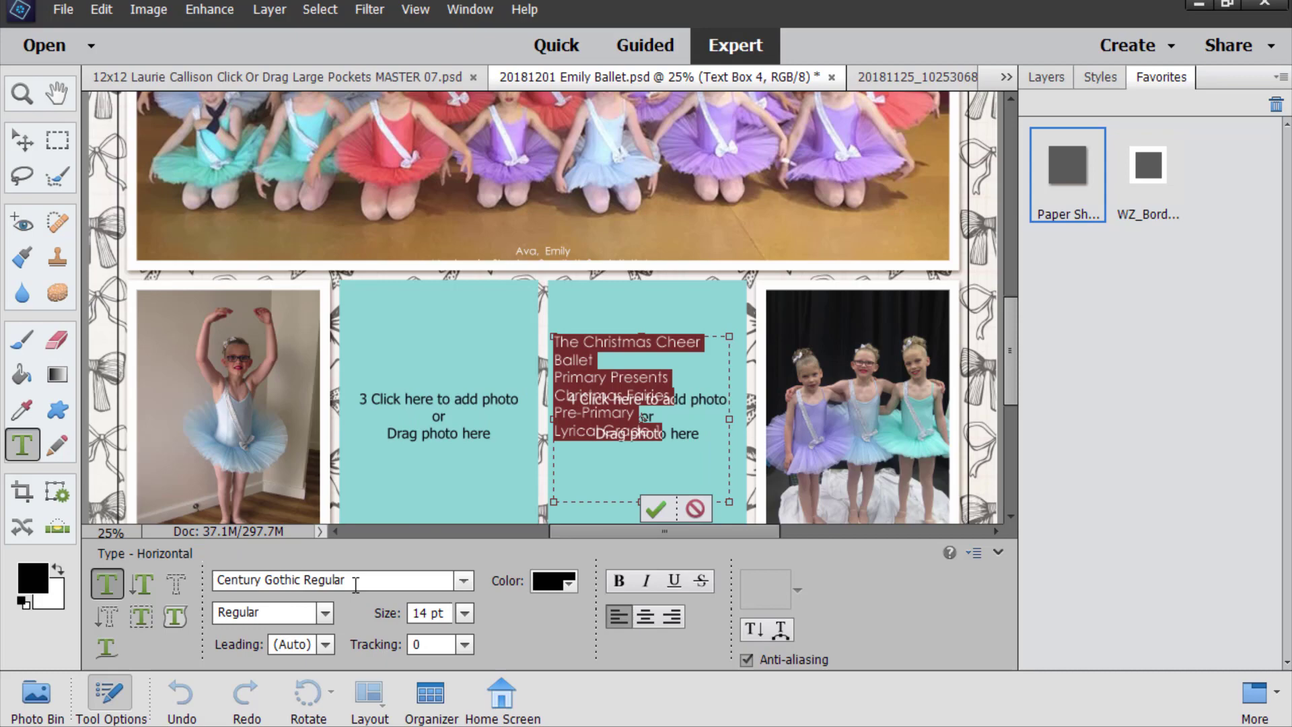
Step: Set the journaling font to Traveling _Typewriter Regular and move the text block up within its teal frame
{"action": "left_click", "coordinate": [342, 617]}
{"action": "type", "text": "trave"}
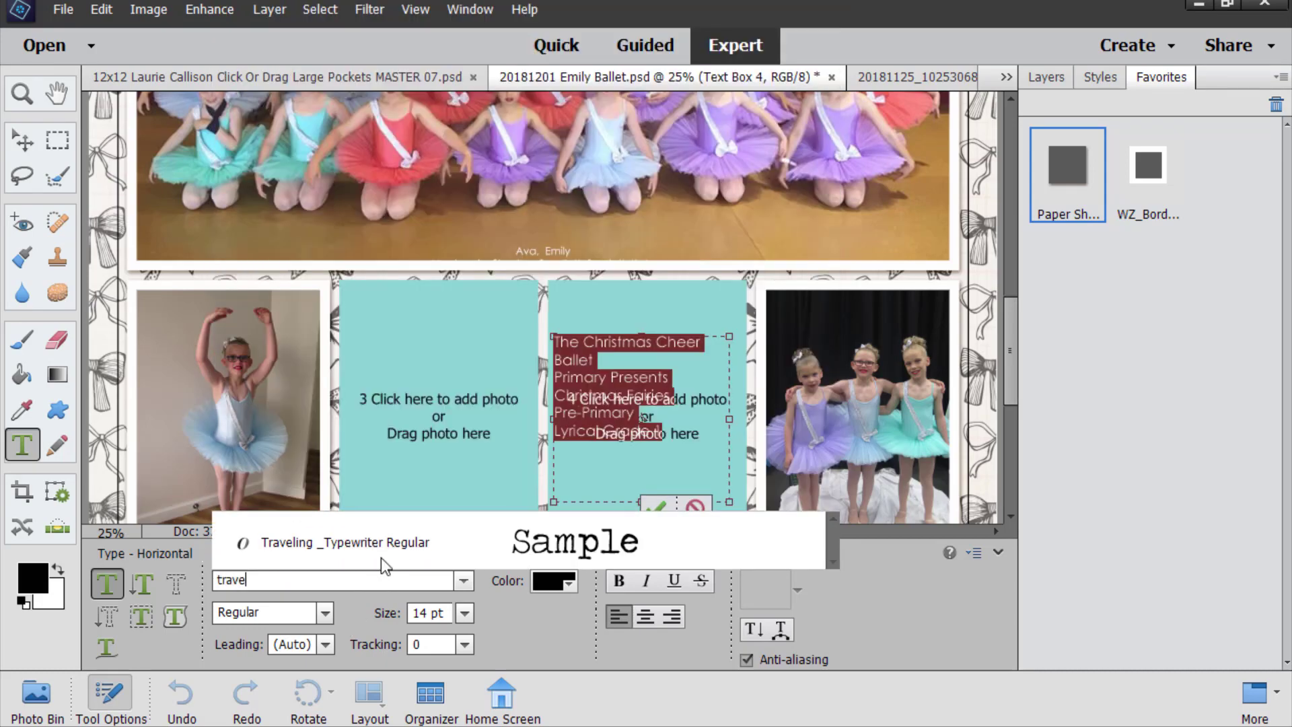
{"action": "left_click", "coordinate": [390, 531]}
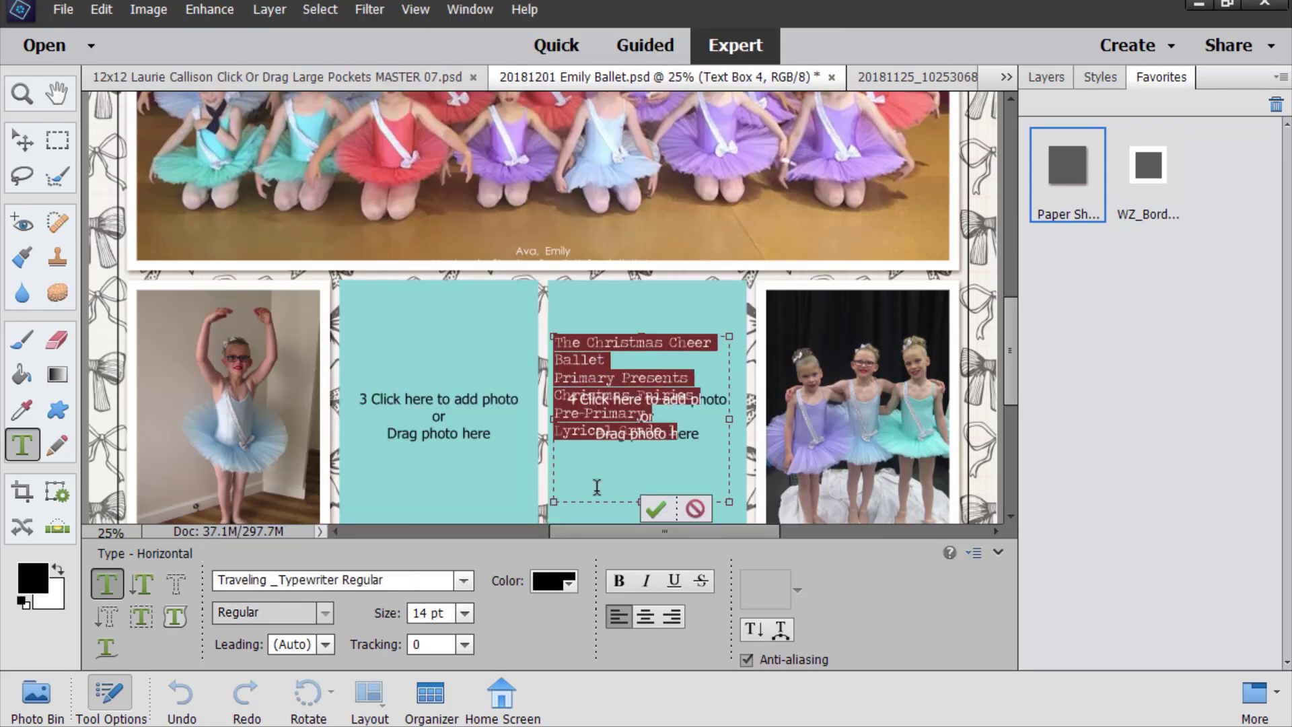
{"action": "left_click", "coordinate": [656, 510]}
{"action": "key", "text": "v"}
{"action": "left_click_drag", "start_coordinate": [586, 370], "coordinate": [594, 329]}
Step: Hide the Text Box 3 placeholder text layer at the foot of the second lower frame
{"action": "scroll", "coordinate": [599, 343], "scroll_direction": "down", "scroll_amount": 5}
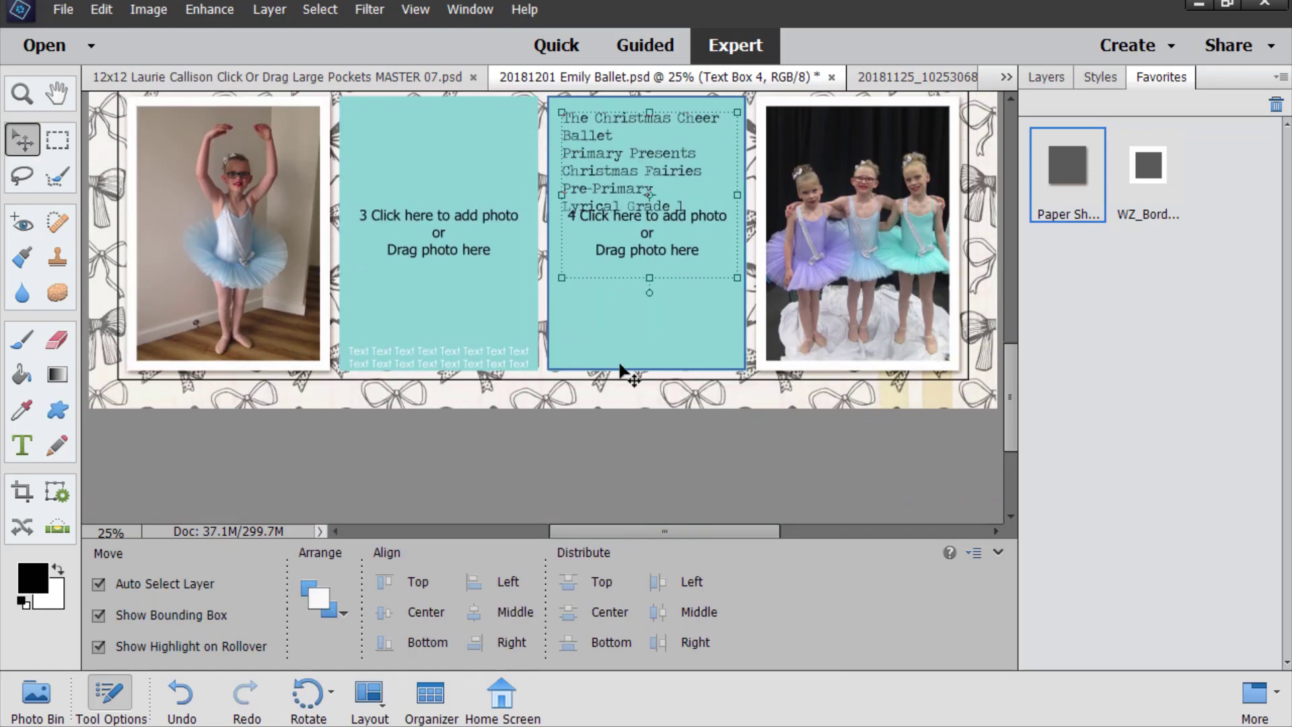
{"action": "left_click", "coordinate": [491, 363]}
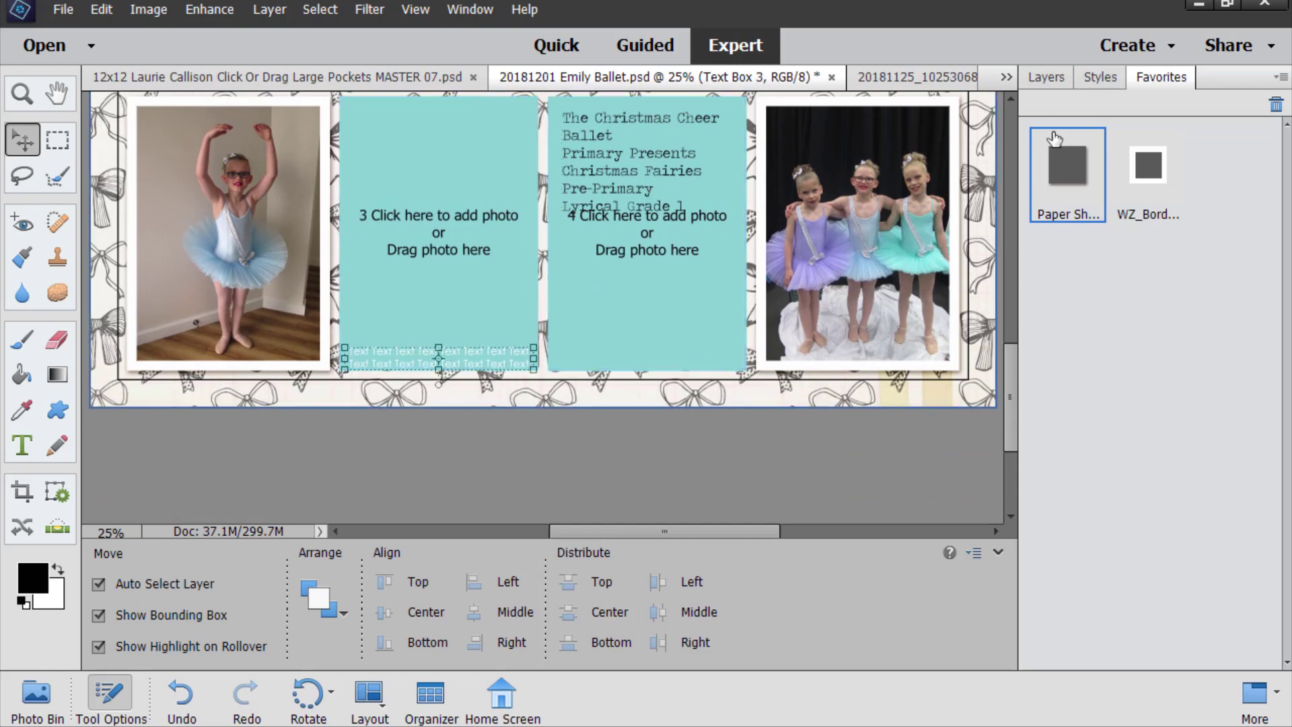
{"action": "left_click", "coordinate": [1044, 77]}
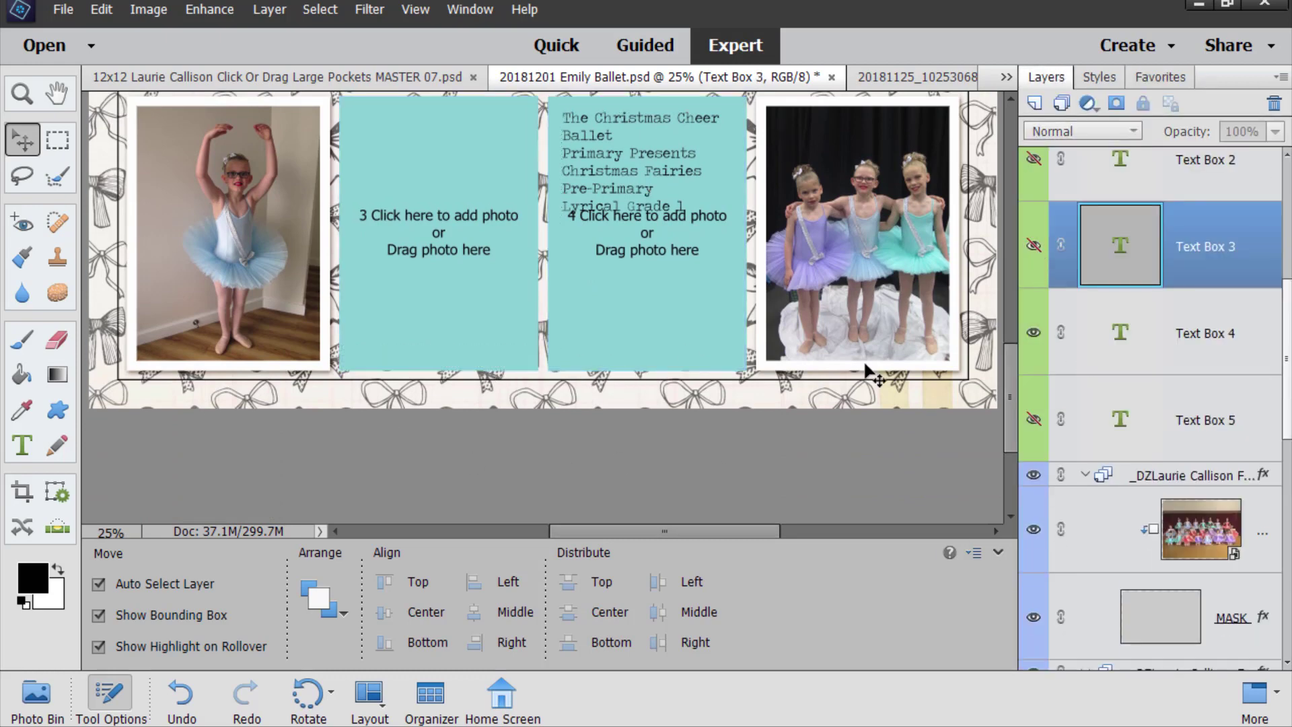
{"action": "key", "text": "ctrl+0"}
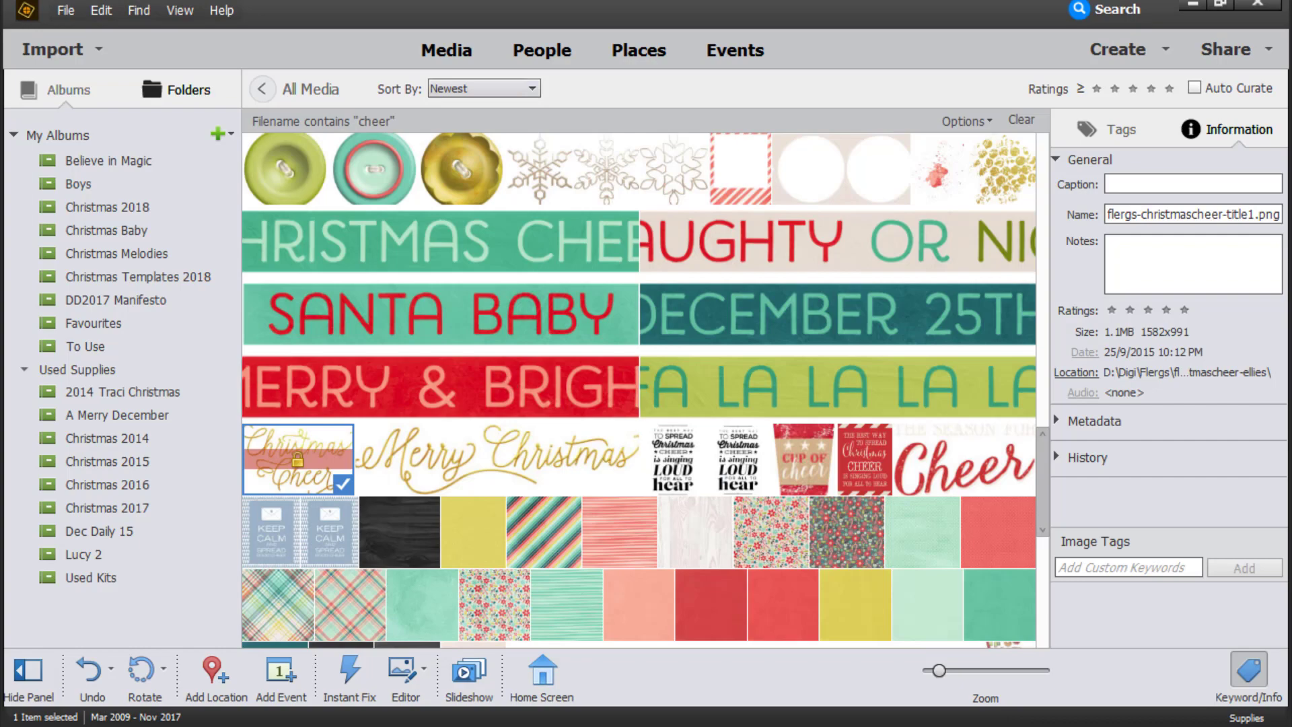
Step: Switch to the Organizer, browse the "cheer" supplies and show the contents of the Christmas Baby album
{"action": "scroll", "coordinate": [761, 355], "scroll_direction": "down", "scroll_amount": 5}
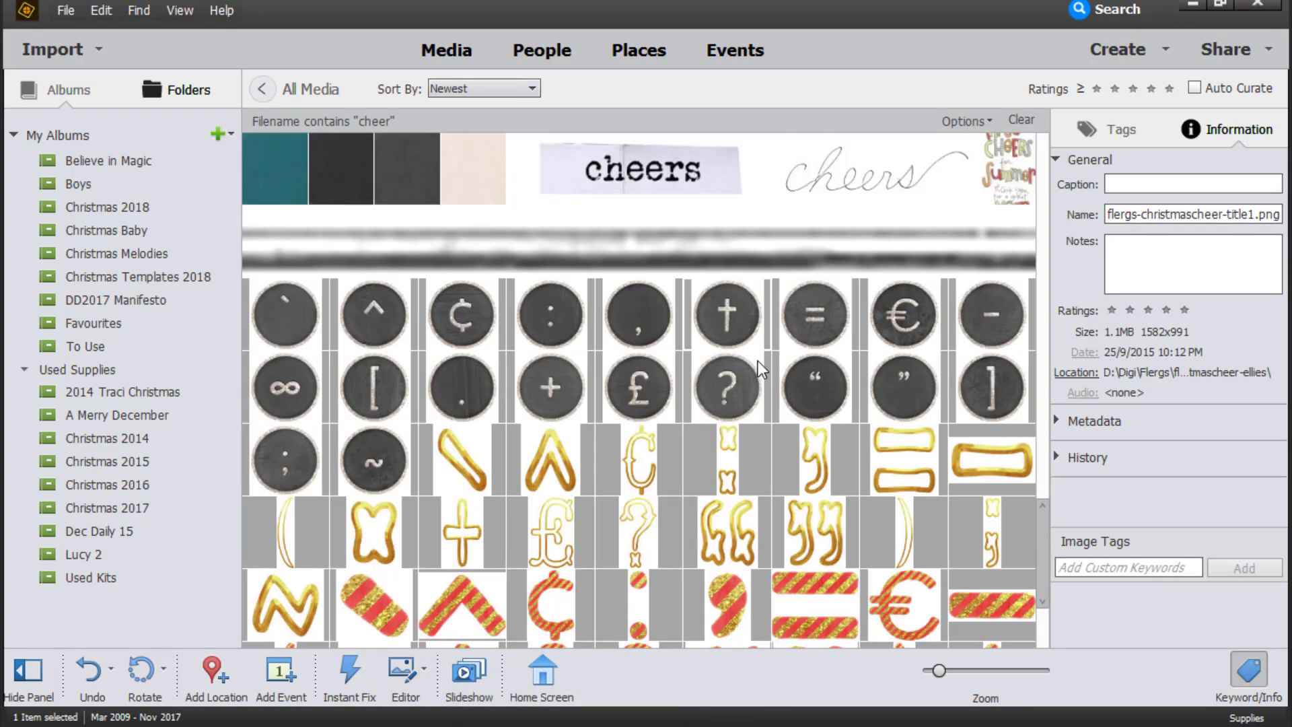
{"action": "scroll", "coordinate": [762, 354], "scroll_direction": "up", "scroll_amount": 5}
{"action": "scroll", "coordinate": [762, 363], "scroll_direction": "down", "scroll_amount": 5}
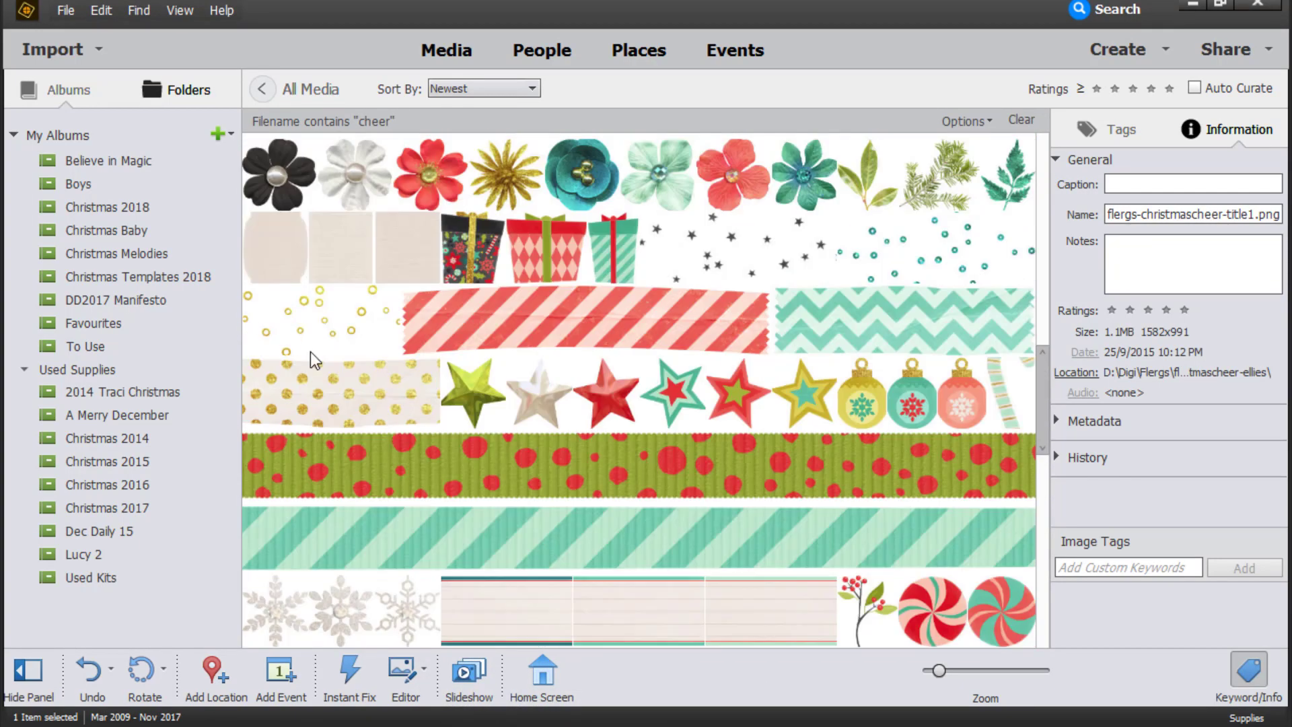
{"action": "left_click", "coordinate": [115, 231]}
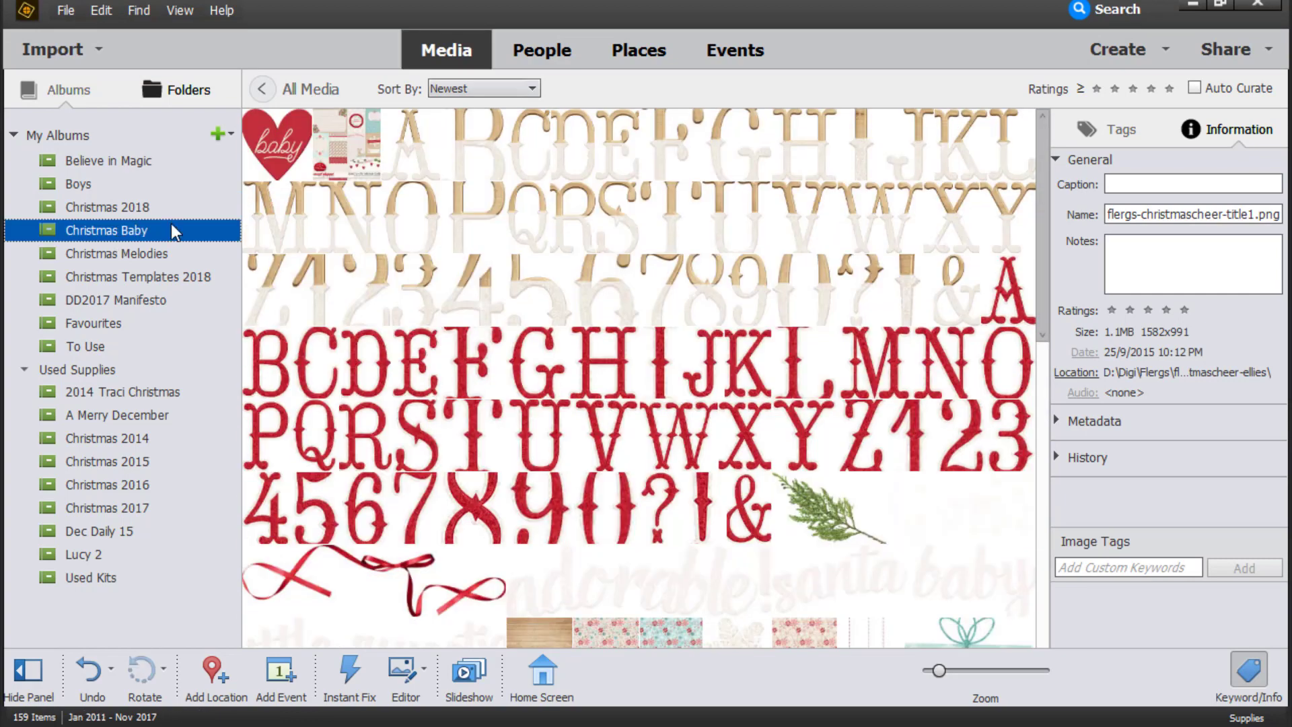
{"action": "scroll", "coordinate": [651, 532], "scroll_direction": "down", "scroll_amount": 5}
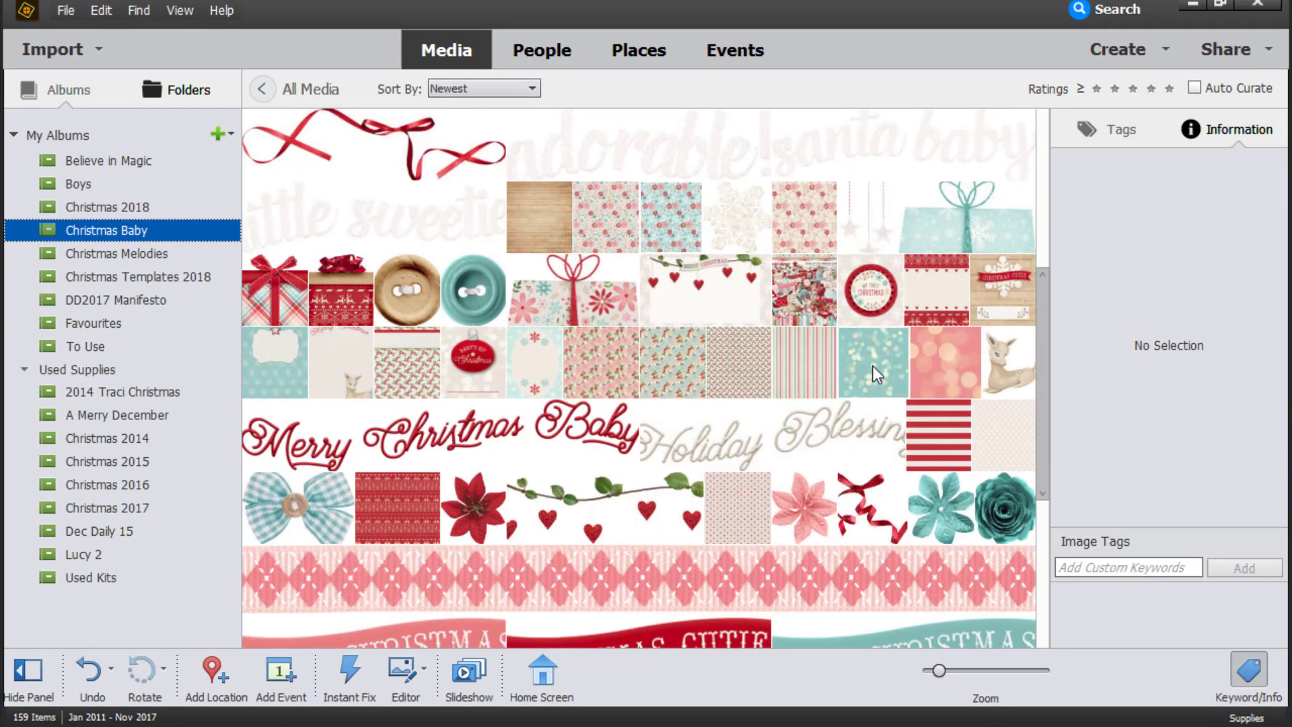
Step: Preview the 3x4 card with the cream oval and red and teal snowflakes, and open it in the Editor
{"action": "left_click", "coordinate": [900, 350]}
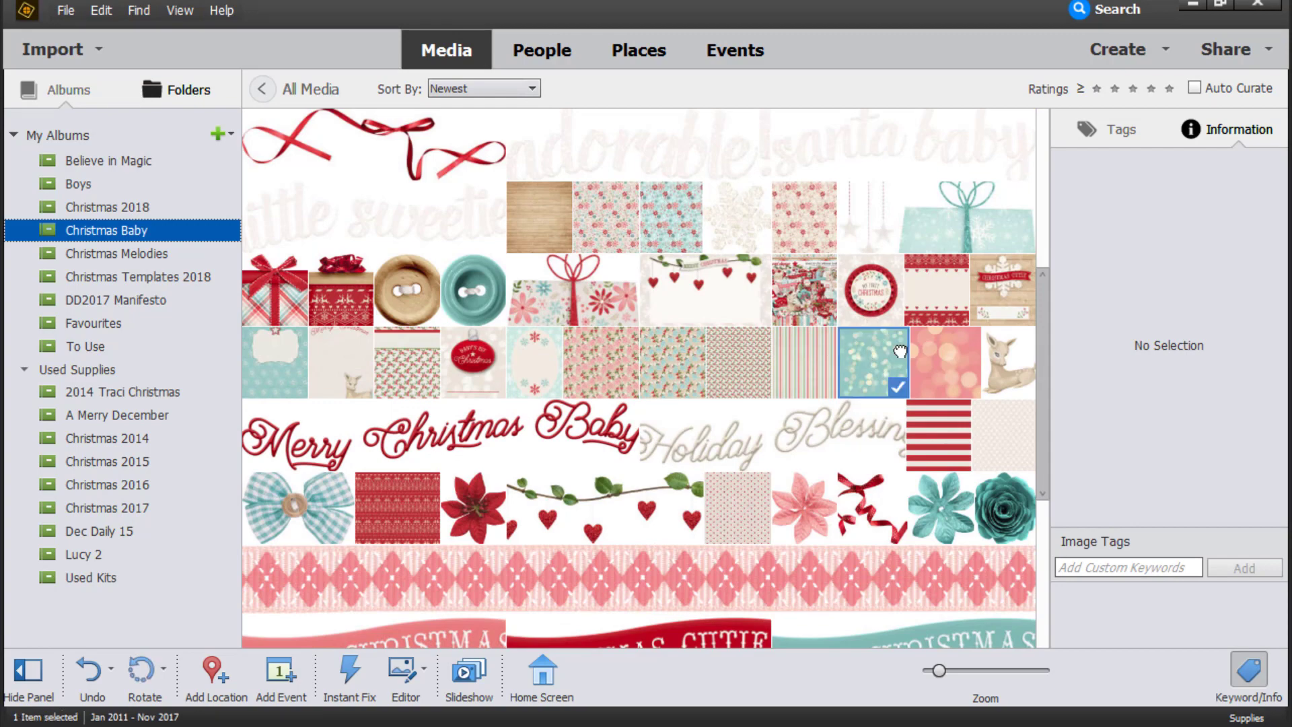
{"action": "left_click", "coordinate": [890, 362]}
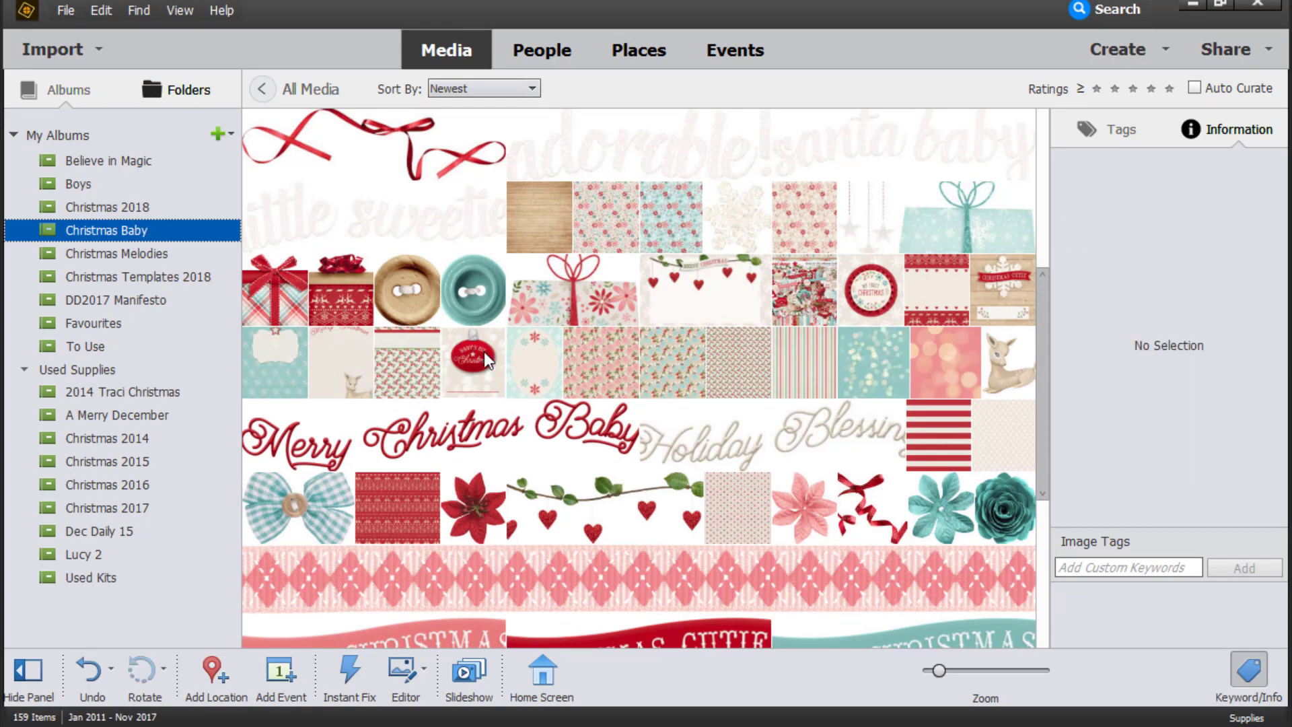
{"action": "double_click", "coordinate": [524, 372]}
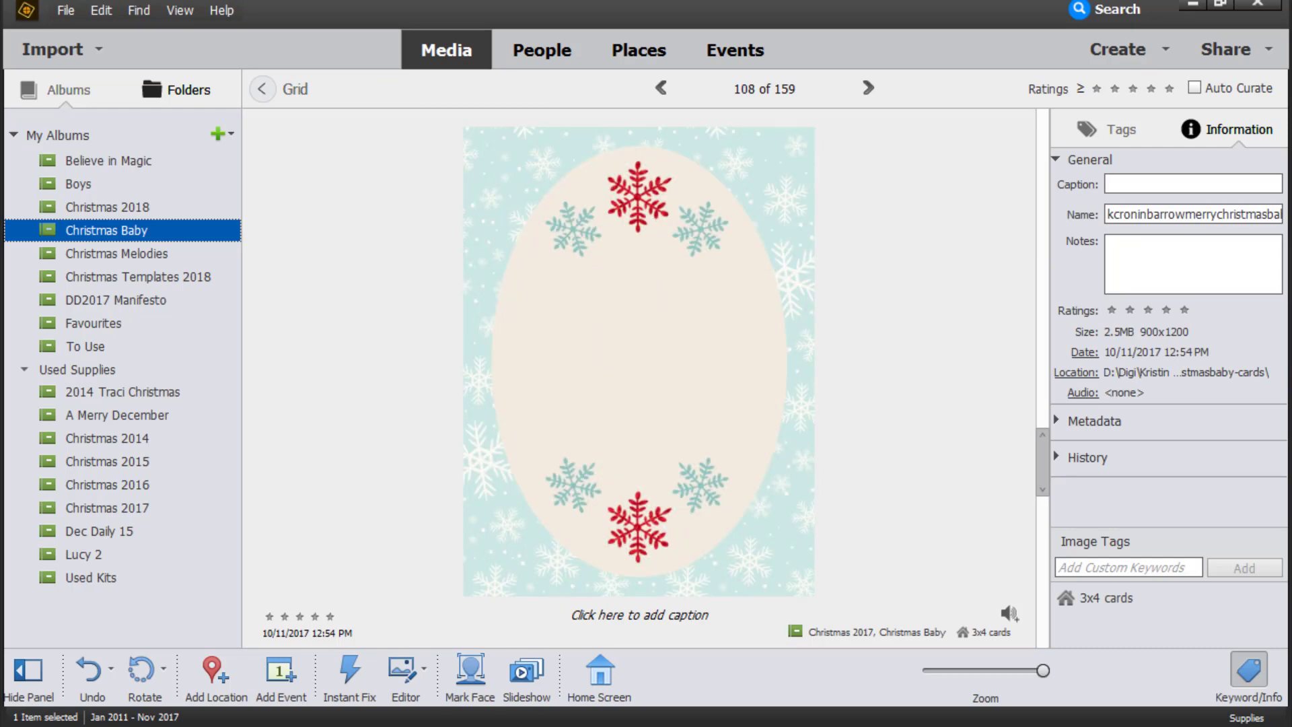
{"action": "right_click", "coordinate": [676, 534]}
{"action": "left_click", "coordinate": [793, 135]}
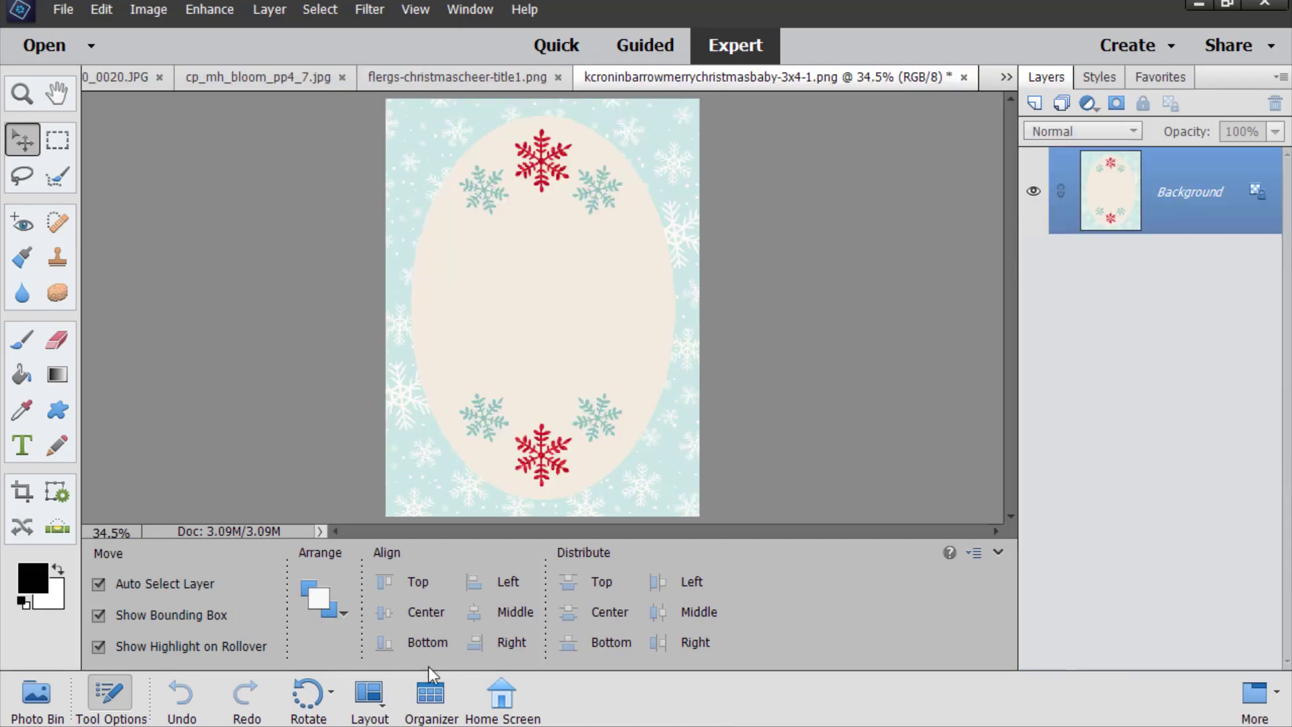
Step: Return to the ballet page and place the snowflake 3x4 card into the frame behind the journaling text
{"action": "left_click", "coordinate": [37, 696]}
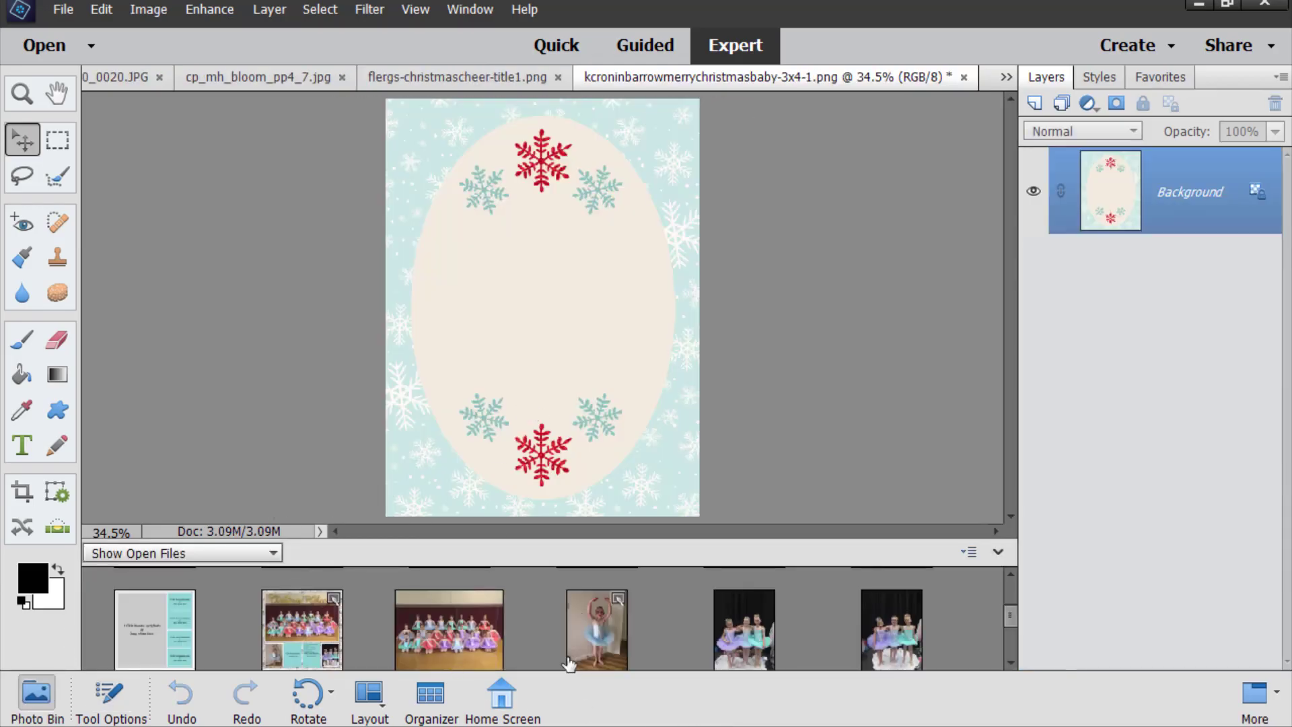
{"action": "scroll", "coordinate": [567, 662], "scroll_direction": "down", "scroll_amount": 2}
{"action": "scroll", "coordinate": [417, 633], "scroll_direction": "up", "scroll_amount": 1}
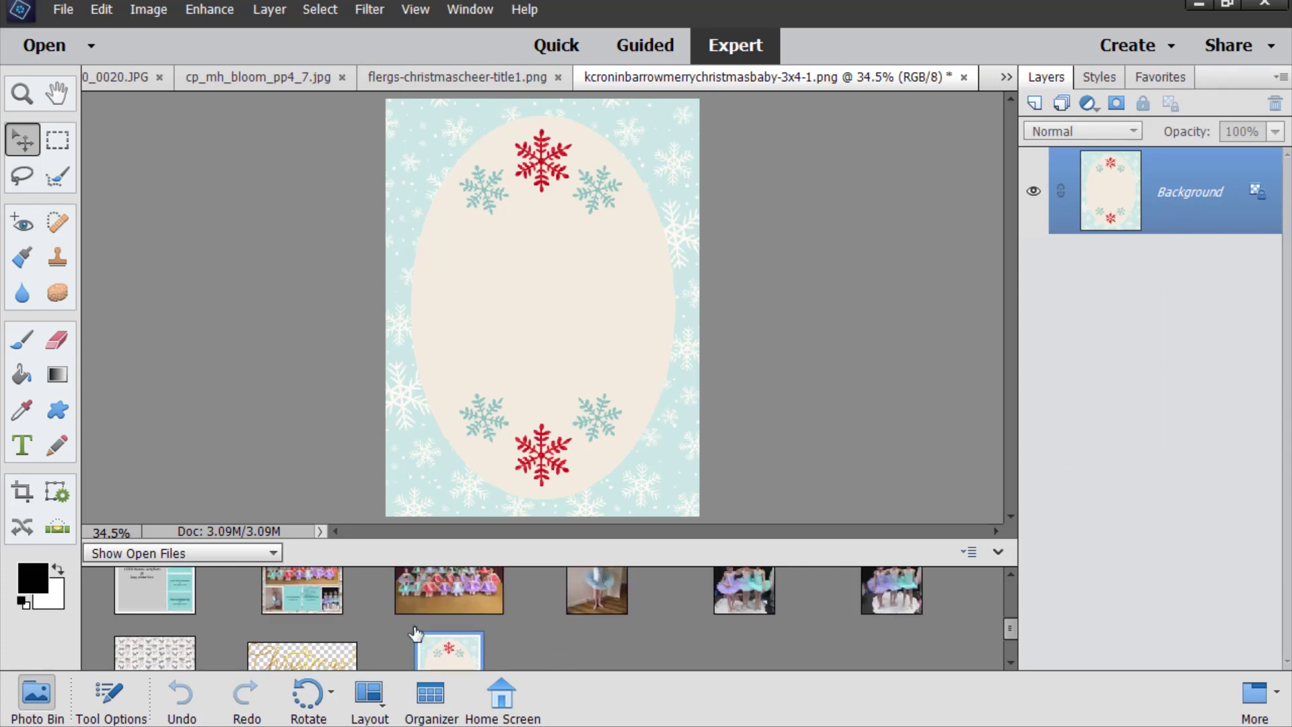
{"action": "left_click", "coordinate": [278, 595]}
{"action": "left_click_drag", "start_coordinate": [447, 647], "coordinate": [580, 473]}
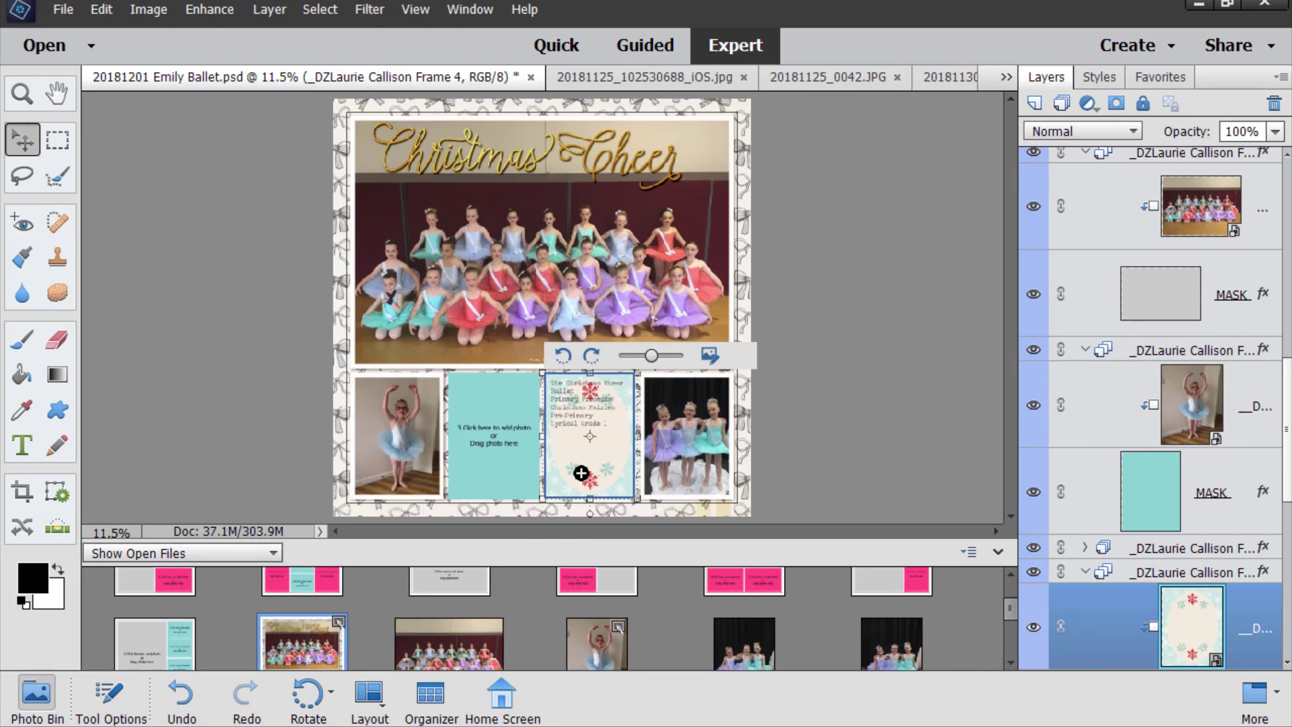
Step: Move the journaling text block down onto the cream oval of the snowflake card
{"action": "key", "text": "ctrl+equal"}
{"action": "key", "text": "ctrl+equal"}
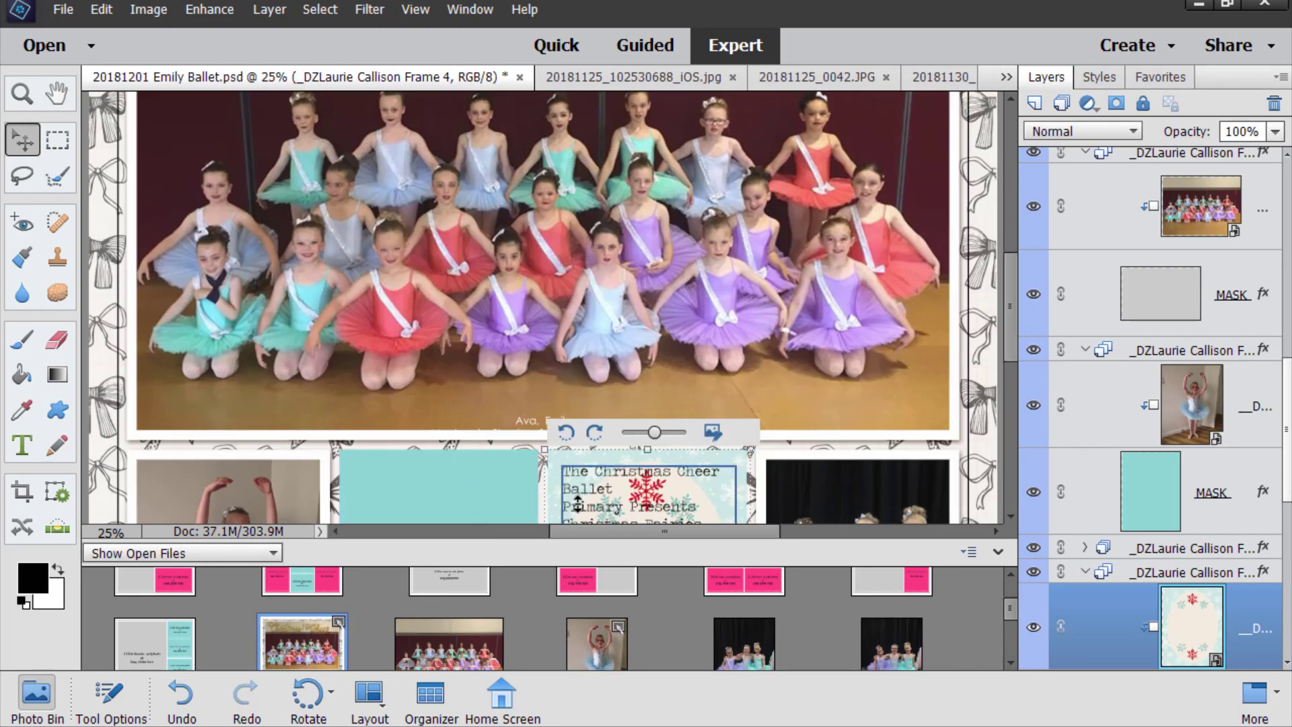
{"action": "scroll", "coordinate": [679, 437], "scroll_direction": "down", "scroll_amount": 5}
{"action": "left_click_drag", "start_coordinate": [610, 355], "coordinate": [670, 411]}
{"action": "left_click", "coordinate": [409, 451]}
Step: Centre-align the journaling text and reposition it between the upper and lower snowflakes of the card
{"action": "double_click", "coordinate": [639, 384]}
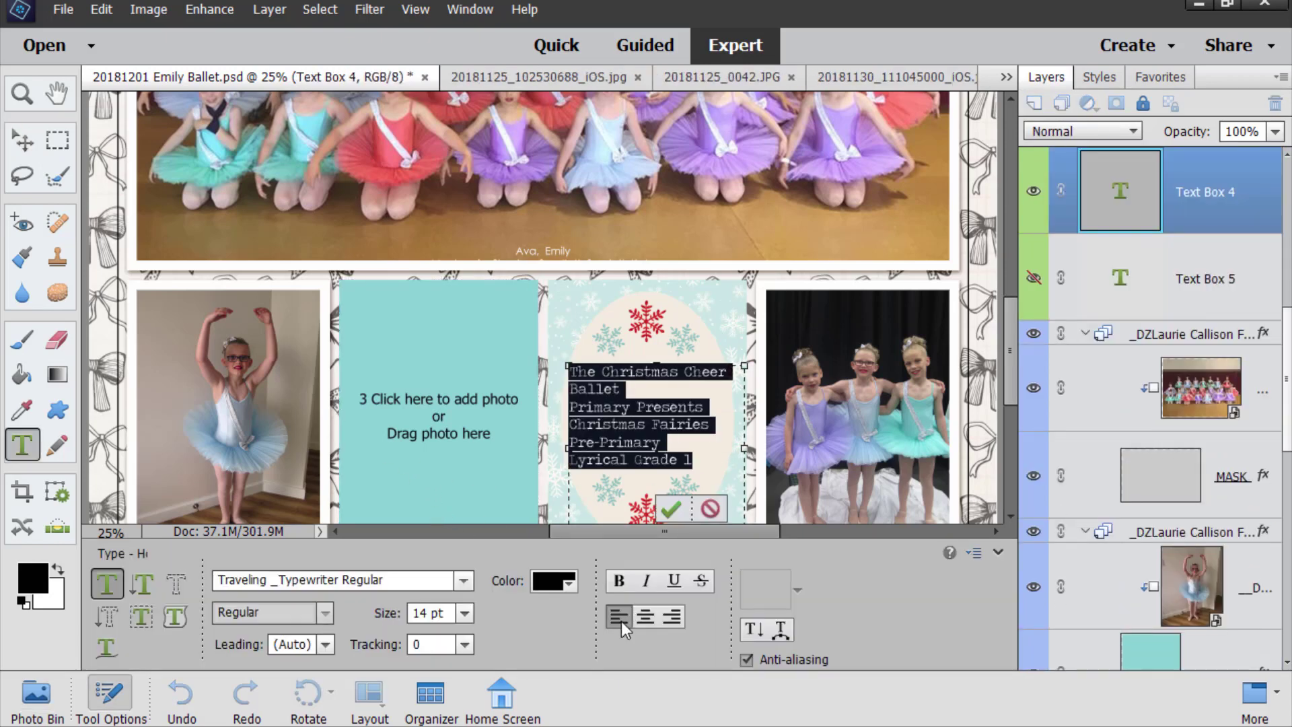
{"action": "left_click", "coordinate": [635, 608]}
{"action": "left_click", "coordinate": [671, 506]}
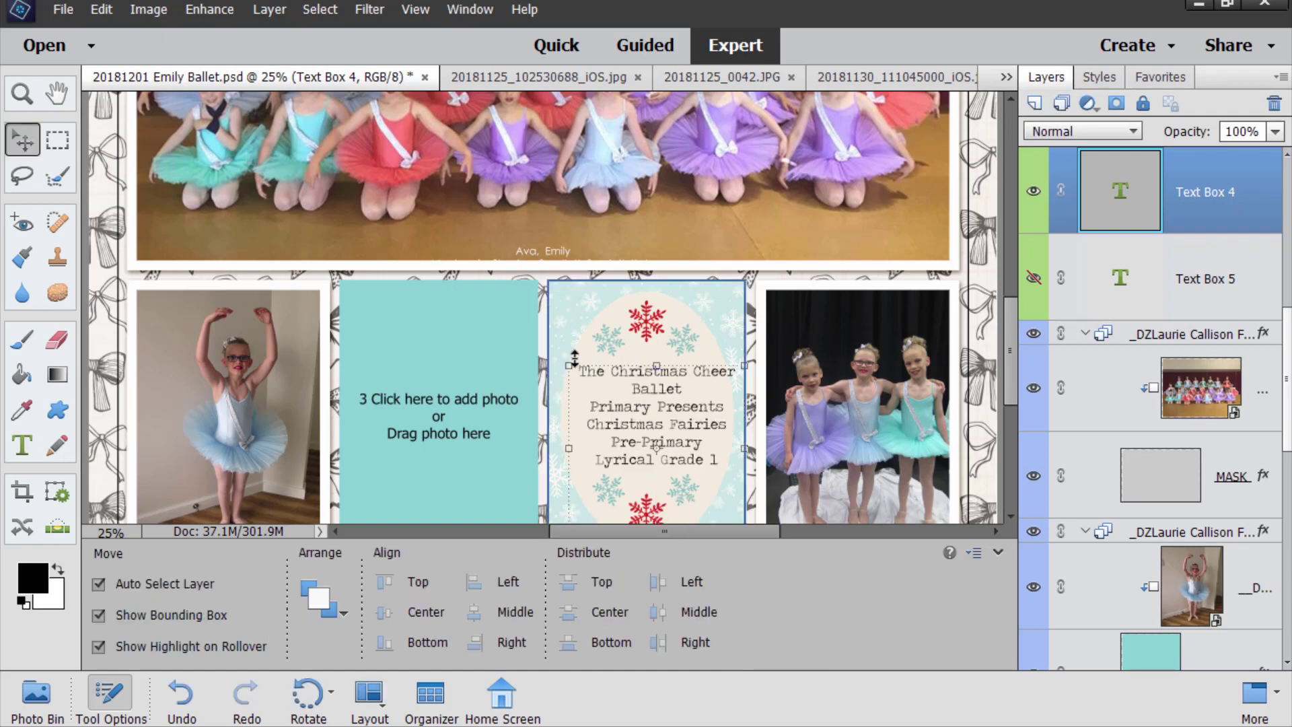
{"action": "left_click_drag", "start_coordinate": [673, 389], "coordinate": [673, 406]}
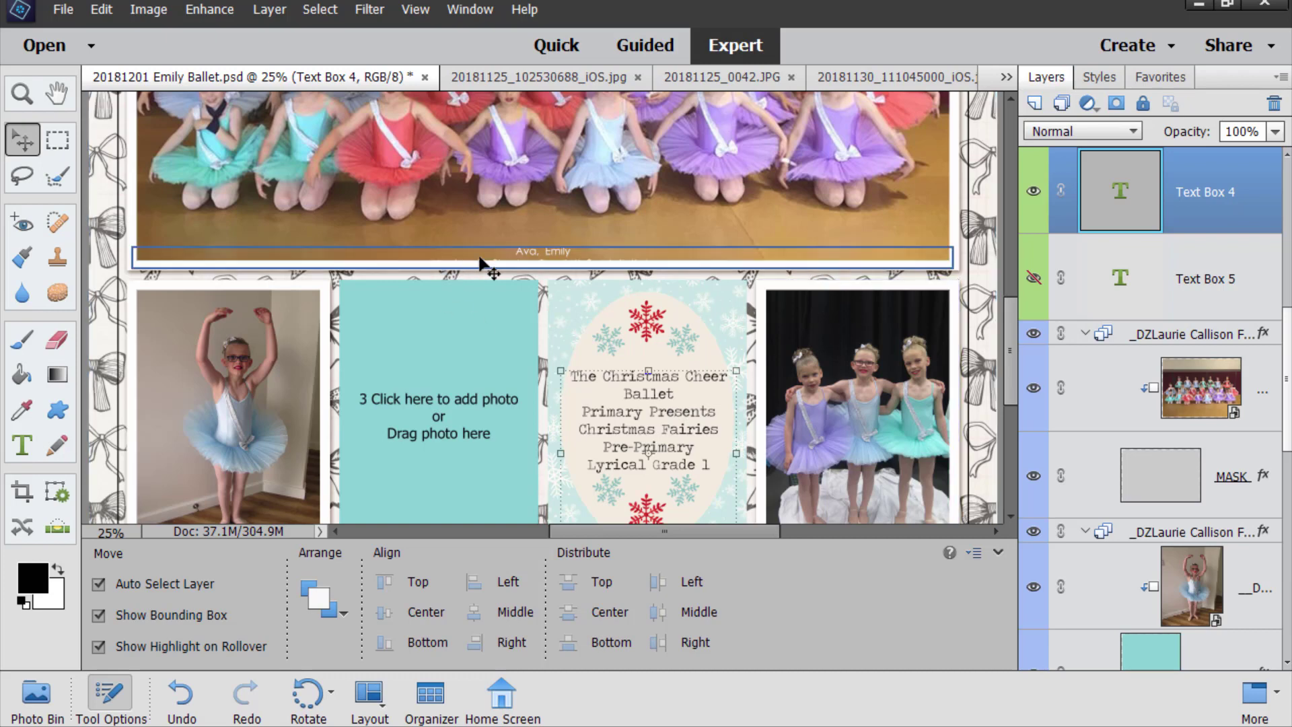
Step: Move the white names caption up so that it sits on the group photo, clear of the white border
{"action": "left_click_drag", "start_coordinate": [511, 265], "coordinate": [533, 244]}
{"action": "scroll", "coordinate": [598, 346], "scroll_direction": "up", "scroll_amount": 5}
{"action": "scroll", "coordinate": [604, 347], "scroll_direction": "up", "scroll_amount": 3}
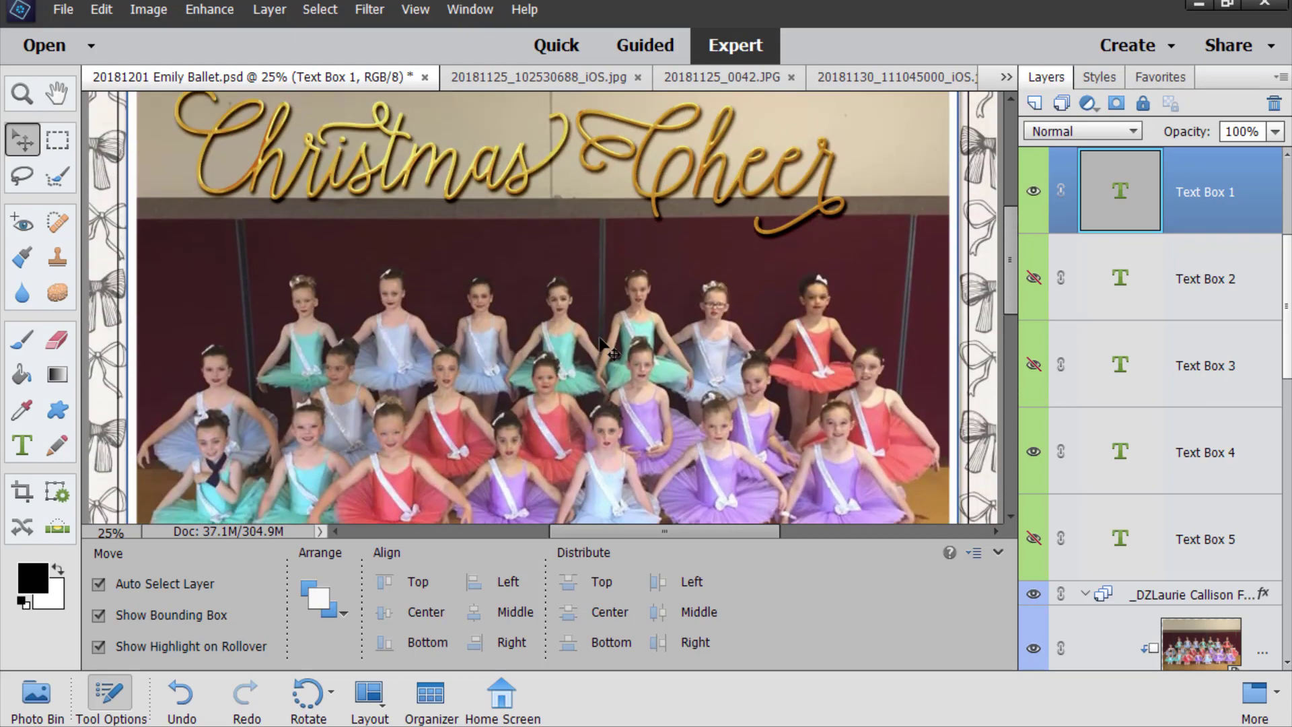
{"action": "key", "text": "ctrl+0"}
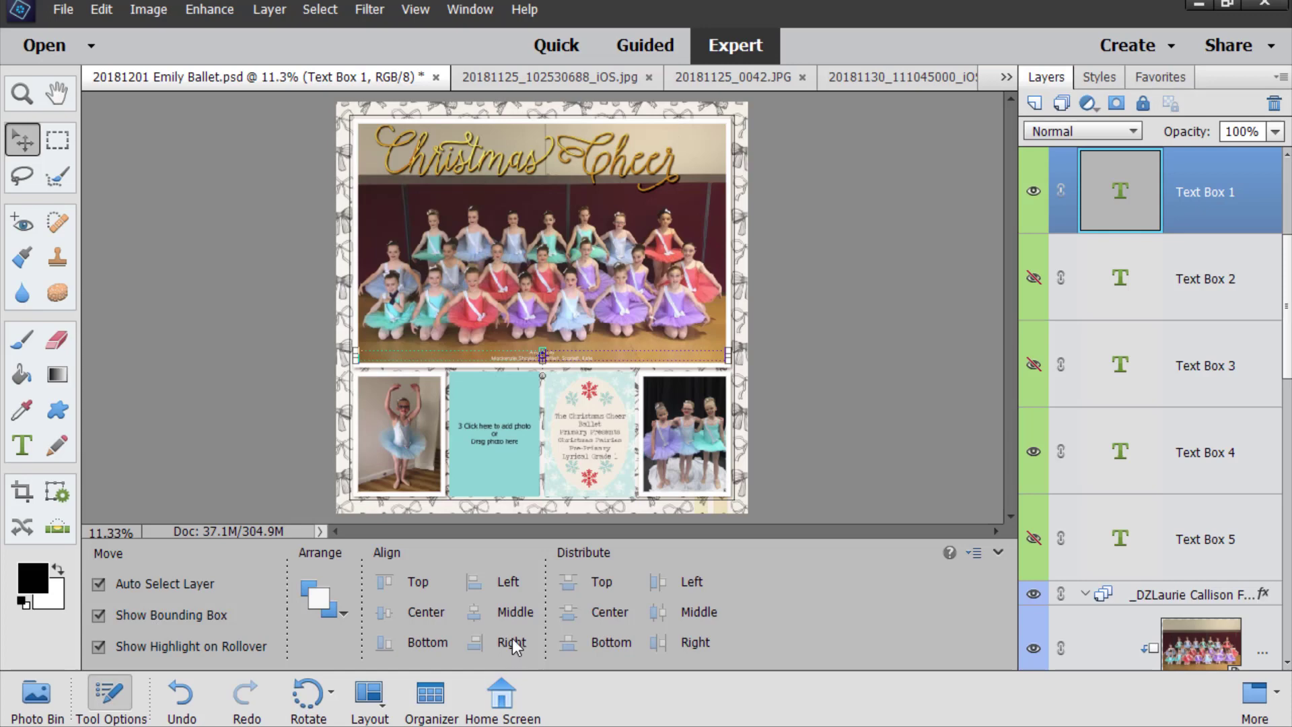
Step: Apply the favourite white WZ border style to the frame mask of the photo of three dancers
{"action": "left_click", "coordinate": [562, 464]}
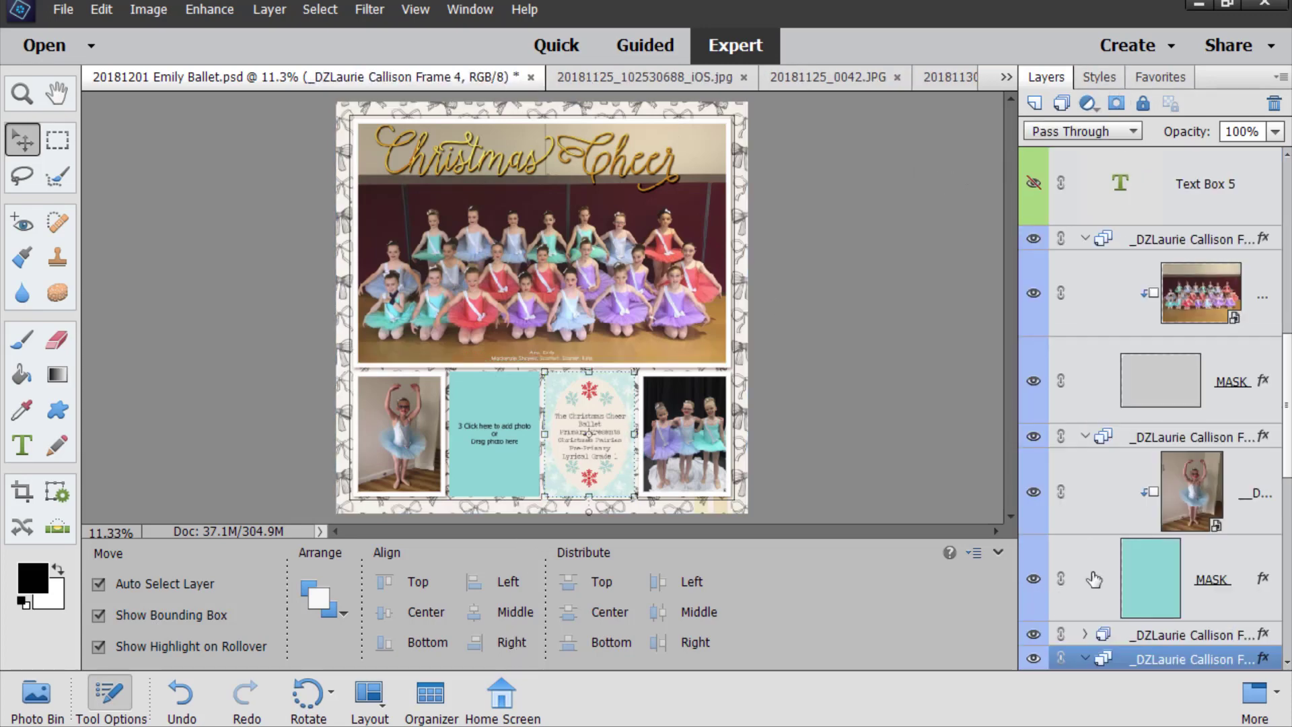
{"action": "scroll", "coordinate": [1074, 634], "scroll_direction": "down", "scroll_amount": 5}
{"action": "scroll", "coordinate": [1074, 634], "scroll_direction": "down", "scroll_amount": 3}
{"action": "left_click", "coordinate": [1147, 408]}
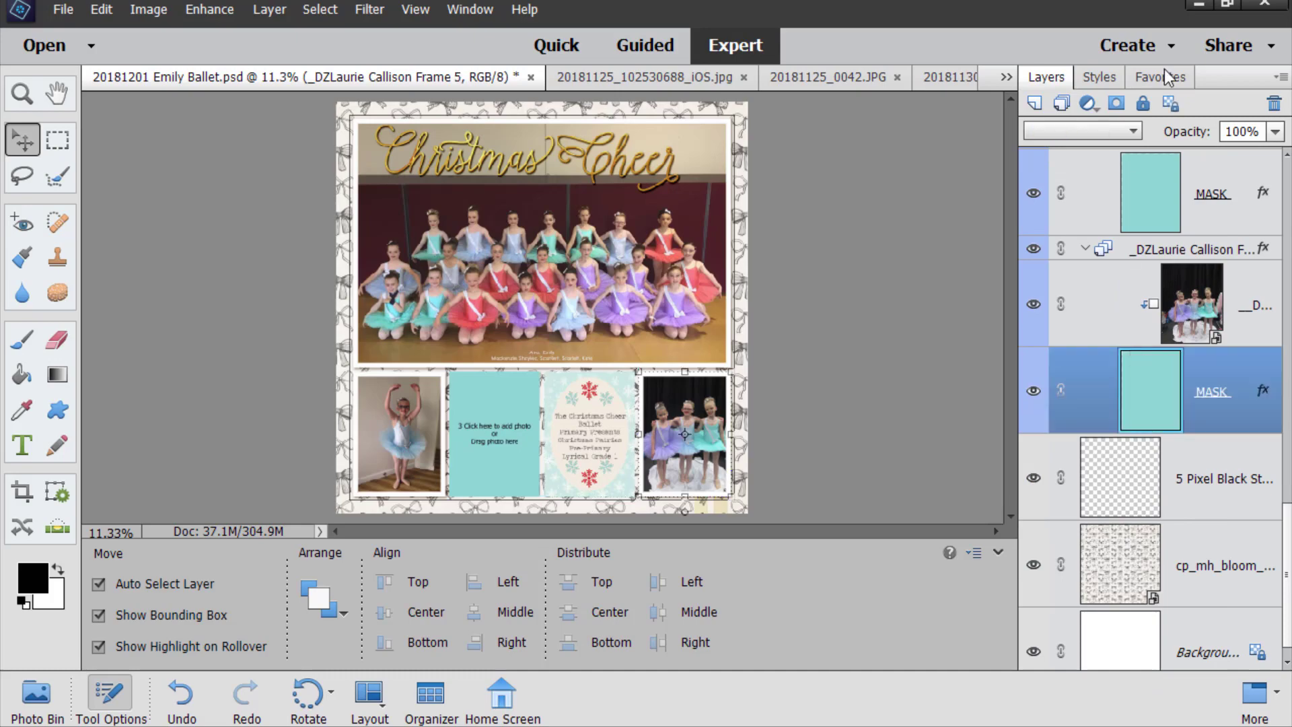
{"action": "left_click", "coordinate": [1169, 78]}
{"action": "left_click_drag", "start_coordinate": [1167, 210], "coordinate": [804, 409]}
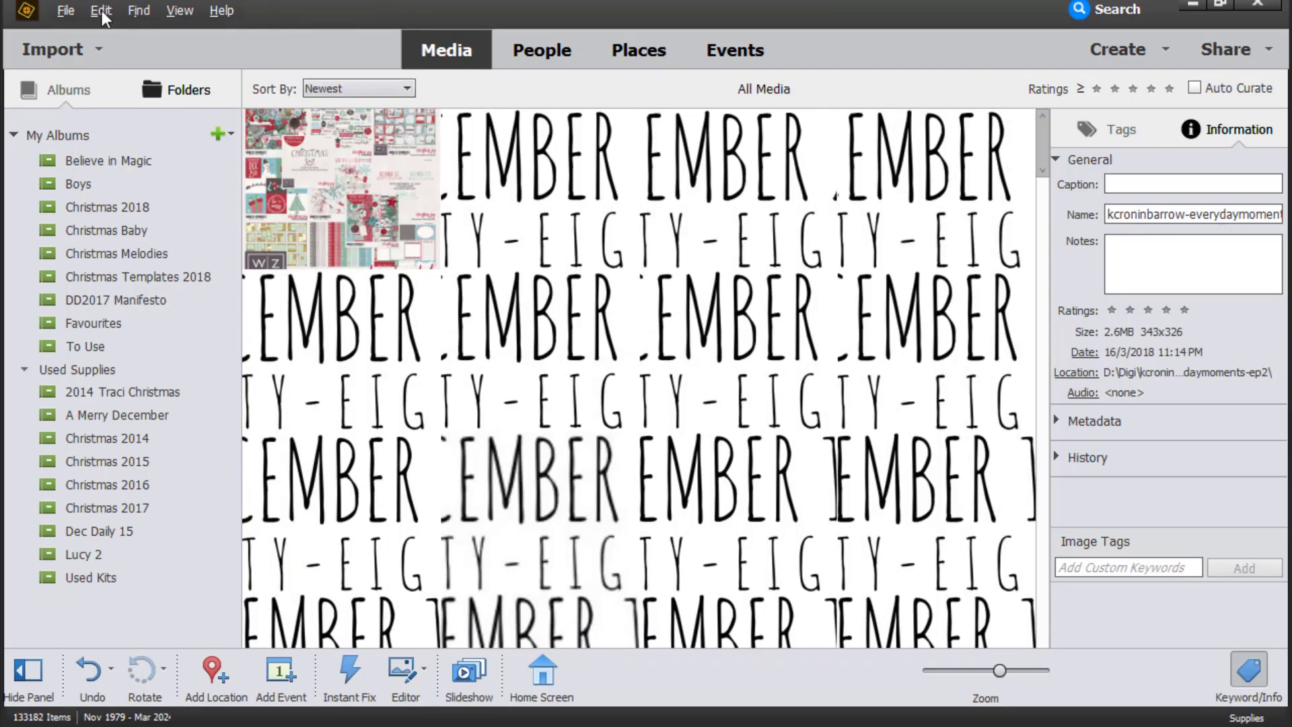
Step: Open the saved search Previews to list the kit preview images in the supplies catalogue
{"action": "left_click", "coordinate": [134, 11]}
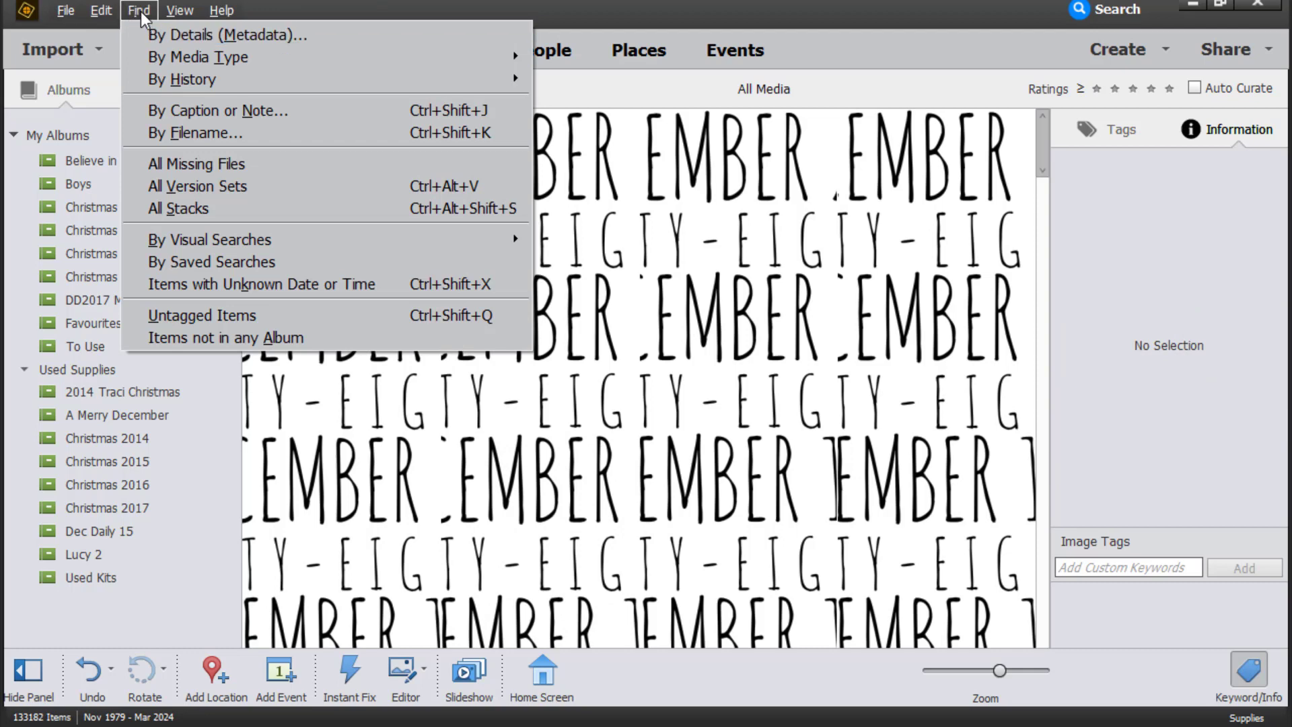
{"action": "left_click", "coordinate": [231, 262]}
{"action": "left_click", "coordinate": [461, 388]}
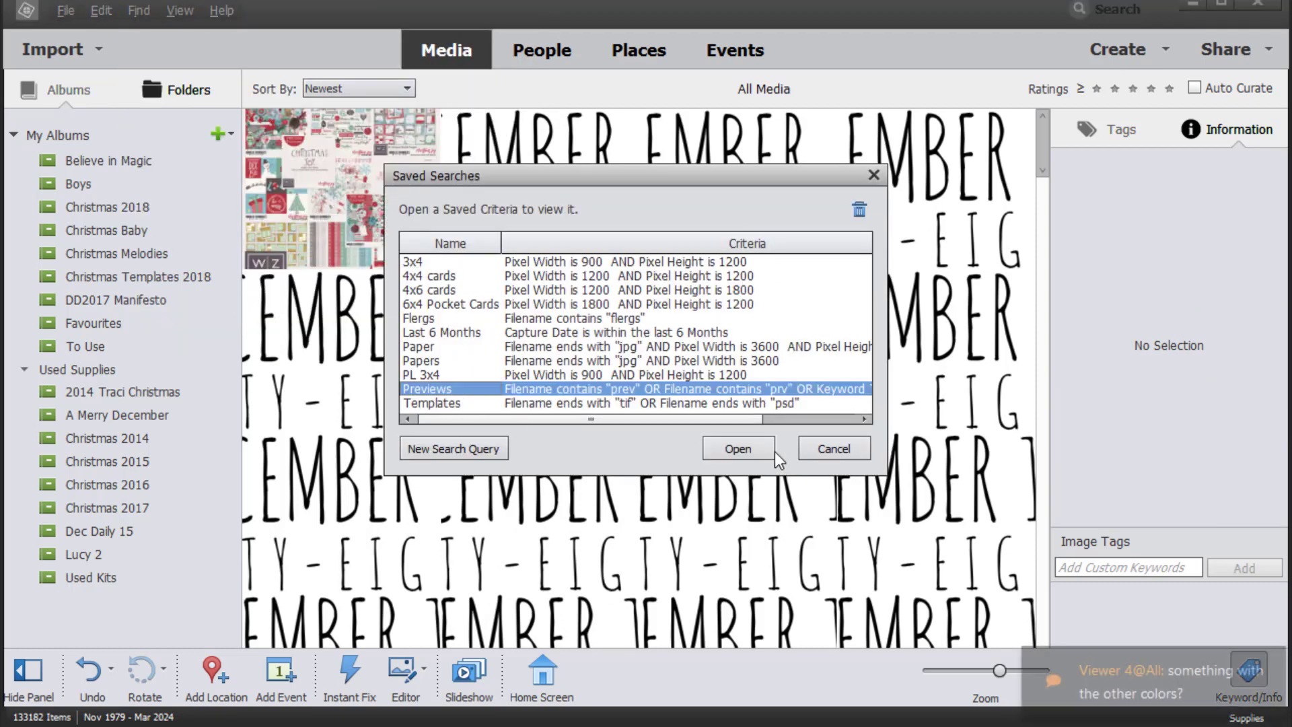
{"action": "left_click", "coordinate": [757, 448]}
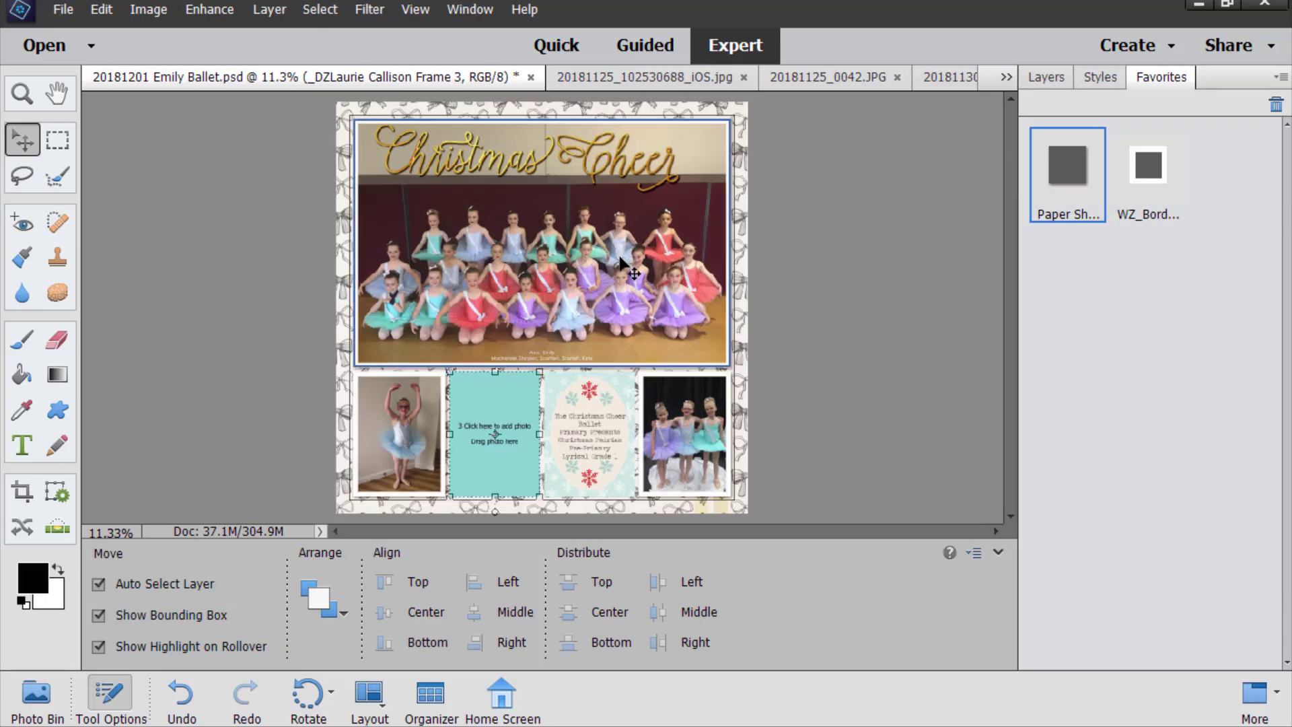
Step: Add a Levels adjustment layer above the bow-patterned background paper and set its black input level to 54
{"action": "left_click", "coordinate": [745, 425]}
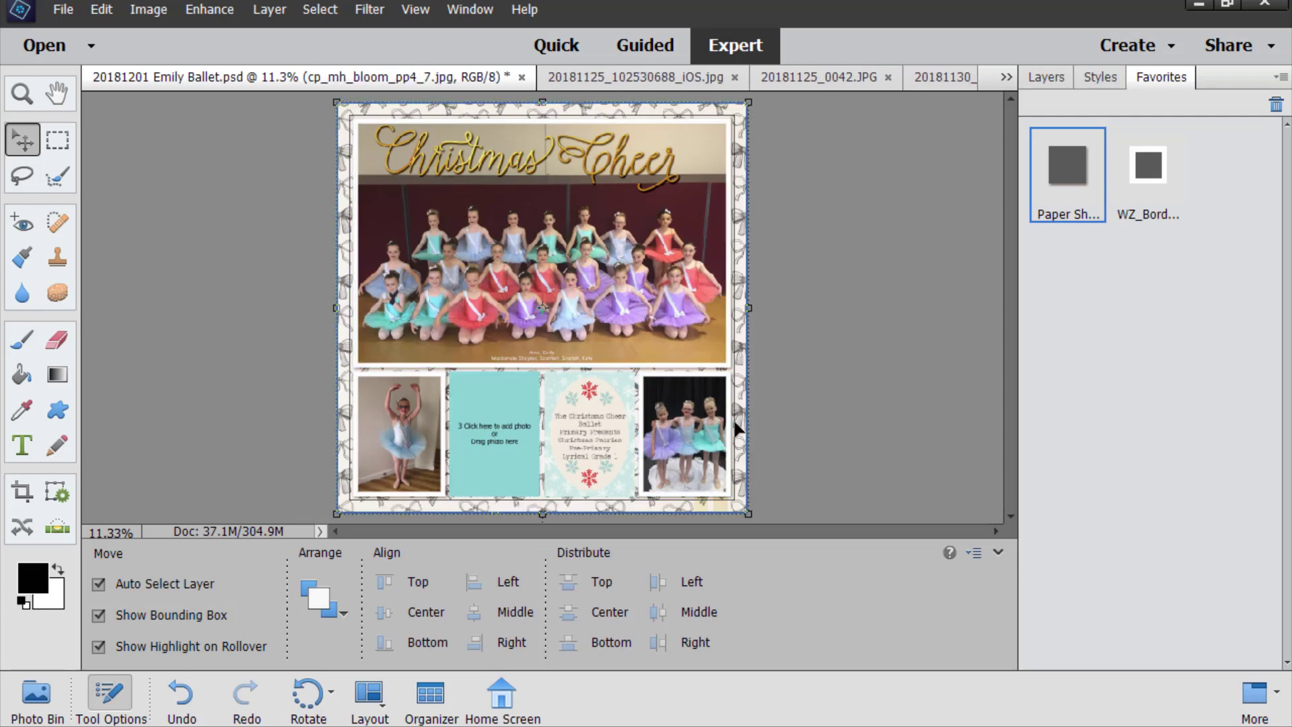
{"action": "left_click", "coordinate": [1045, 78]}
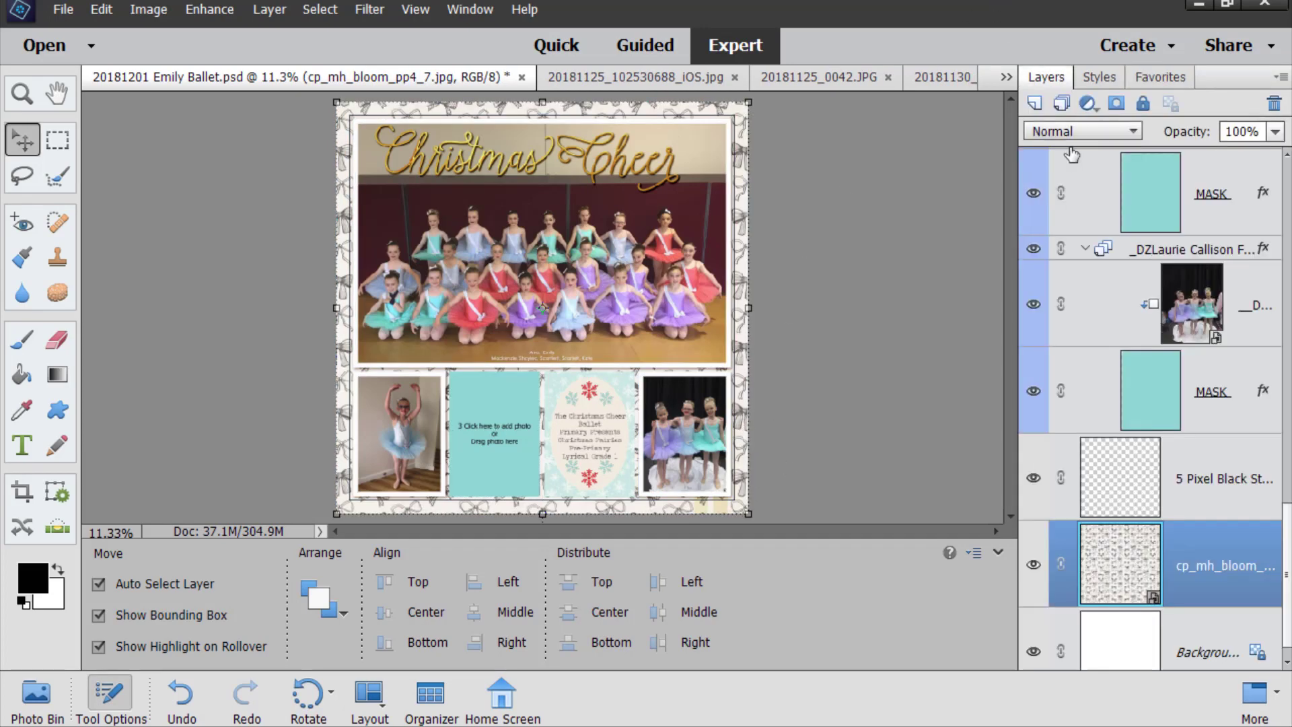
{"action": "left_click", "coordinate": [1087, 103]}
{"action": "left_click", "coordinate": [1108, 200]}
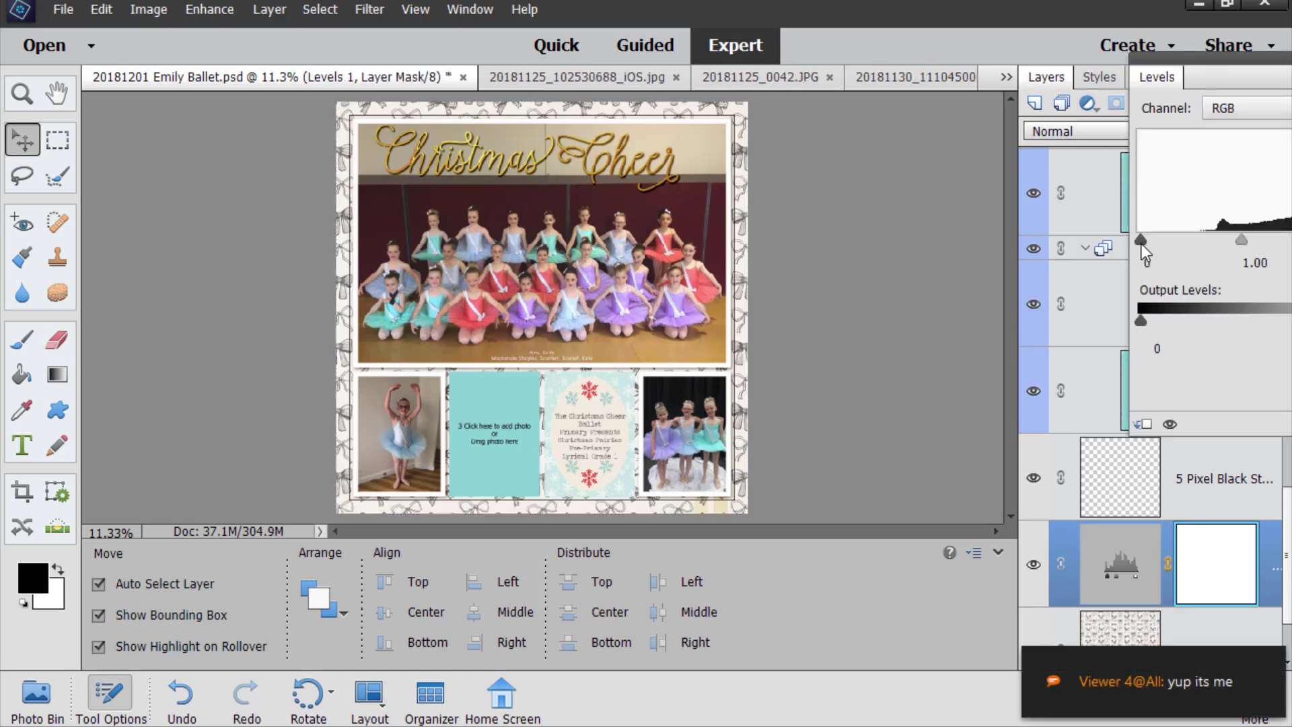
{"action": "left_click_drag", "start_coordinate": [1140, 244], "coordinate": [1183, 244]}
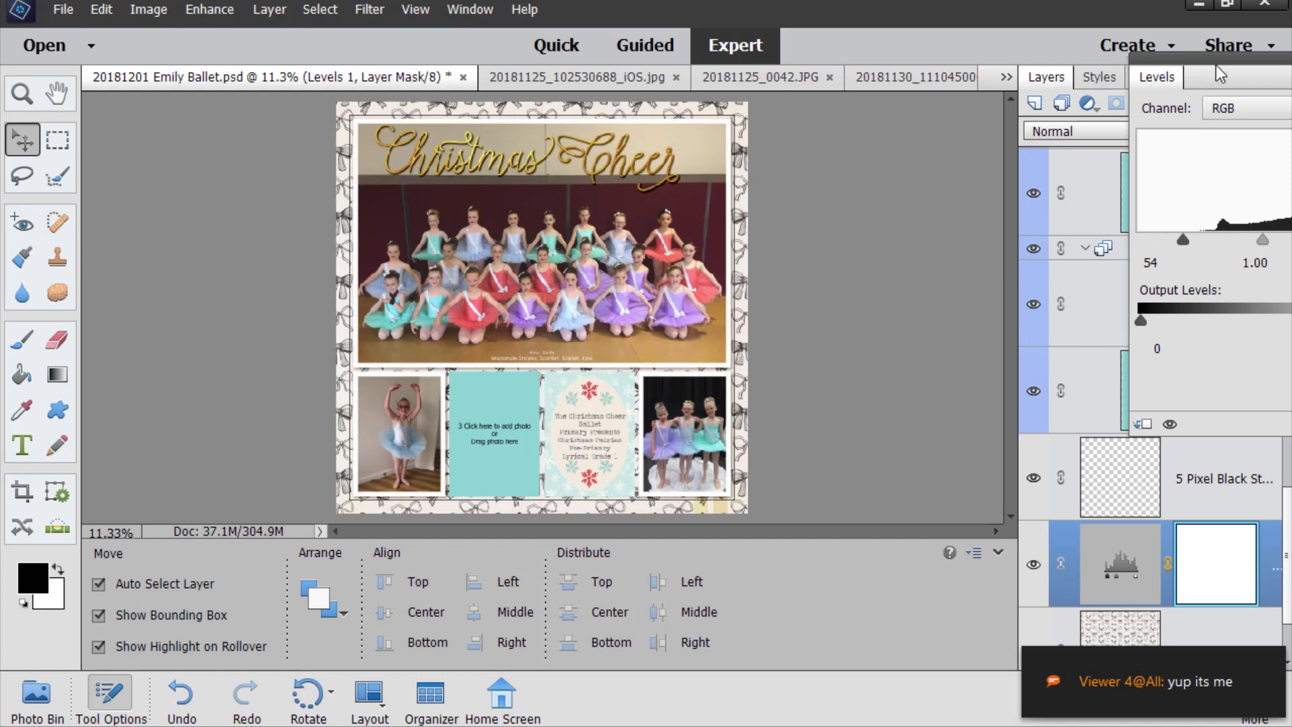
{"action": "left_click_drag", "start_coordinate": [1220, 74], "coordinate": [955, 78]}
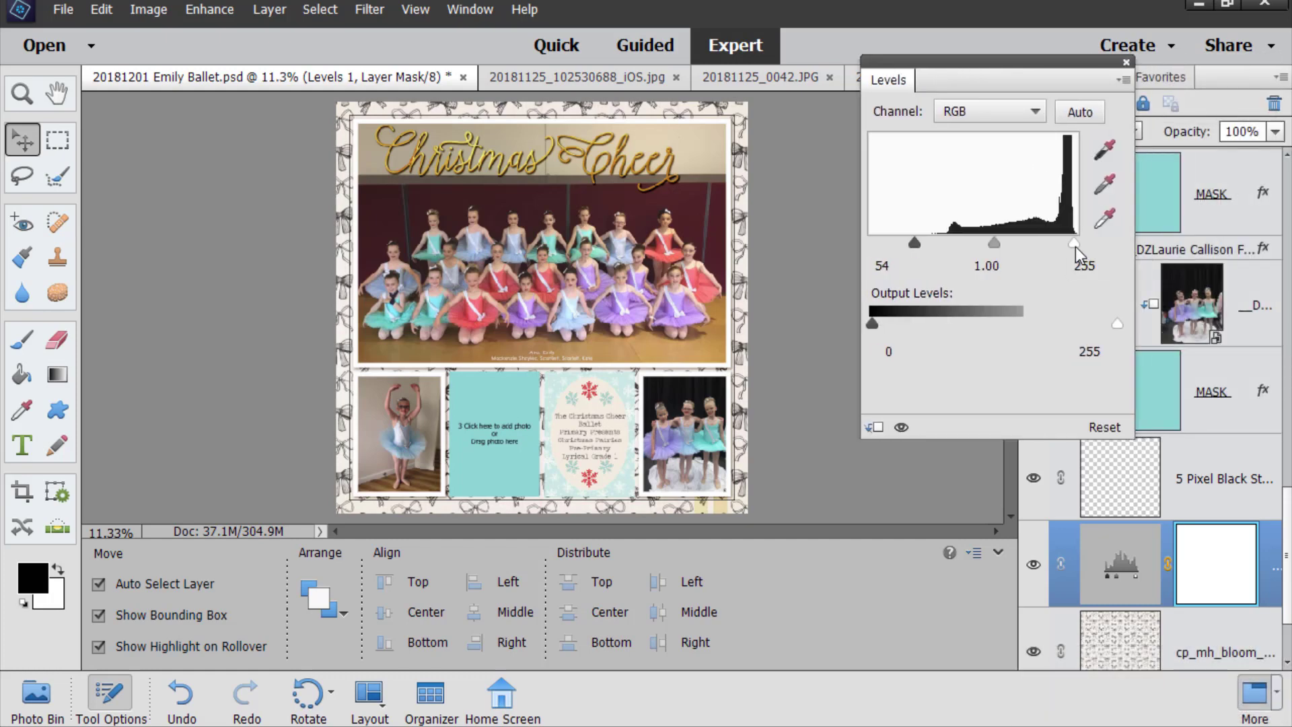
Step: Set the Levels adjustment's white input level to 214 and its midtone level to 1.17, finishing the adjustment
{"action": "left_click_drag", "start_coordinate": [1074, 248], "coordinate": [1047, 257]}
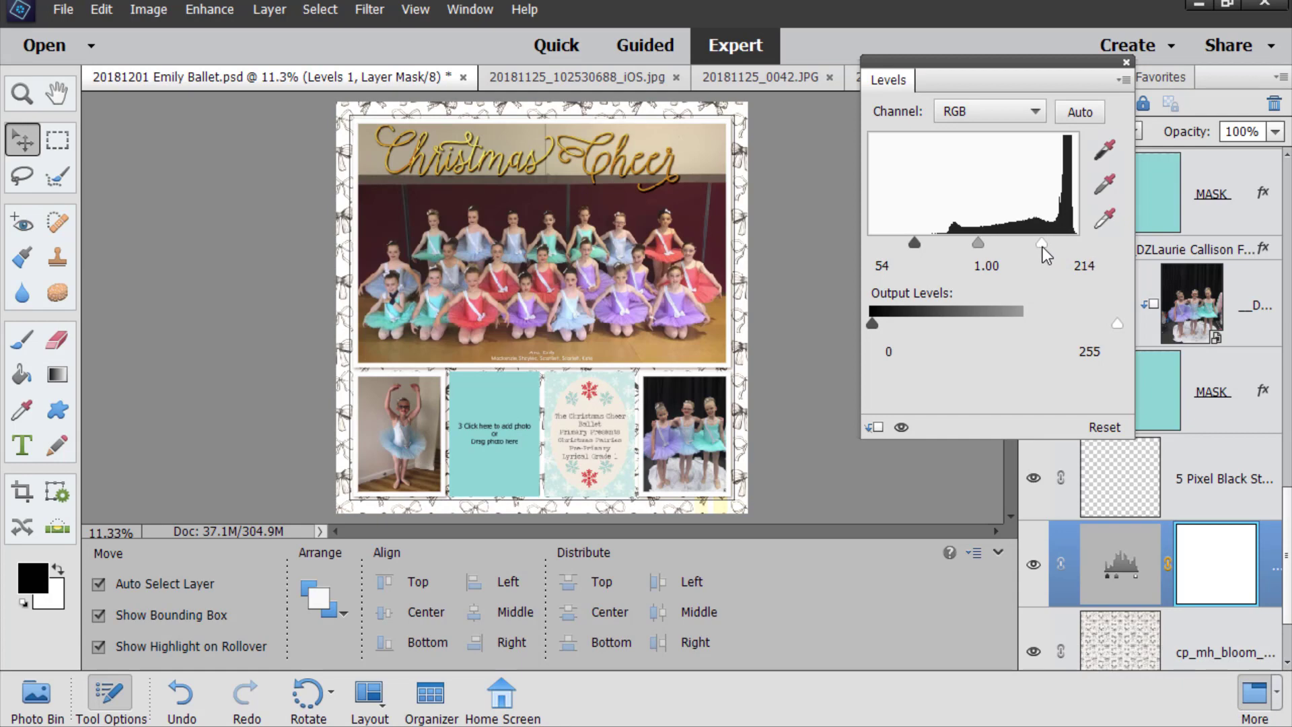
{"action": "mouse_move", "coordinate": [981, 248]}
{"action": "left_mouse_down"}
{"action": "mouse_move", "coordinate": [1015, 242]}
{"action": "mouse_move", "coordinate": [975, 246]}
{"action": "left_mouse_up"}
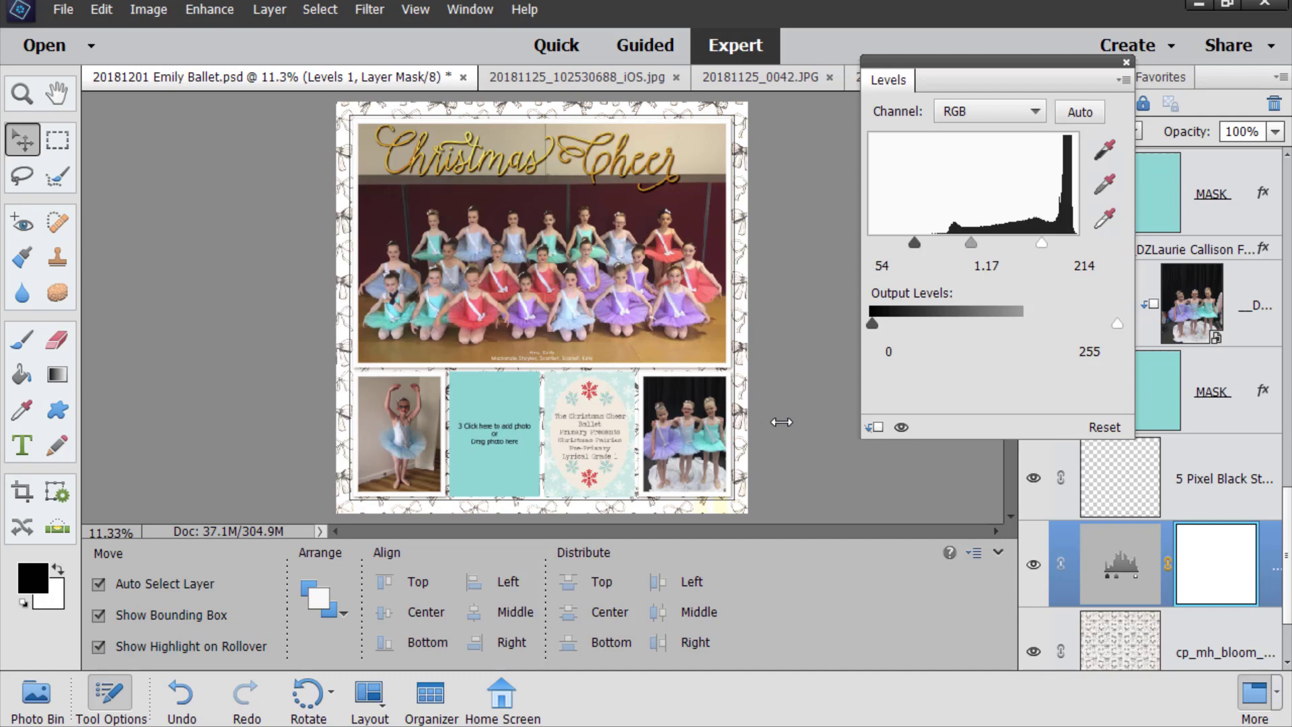
{"action": "left_click", "coordinate": [1126, 62]}
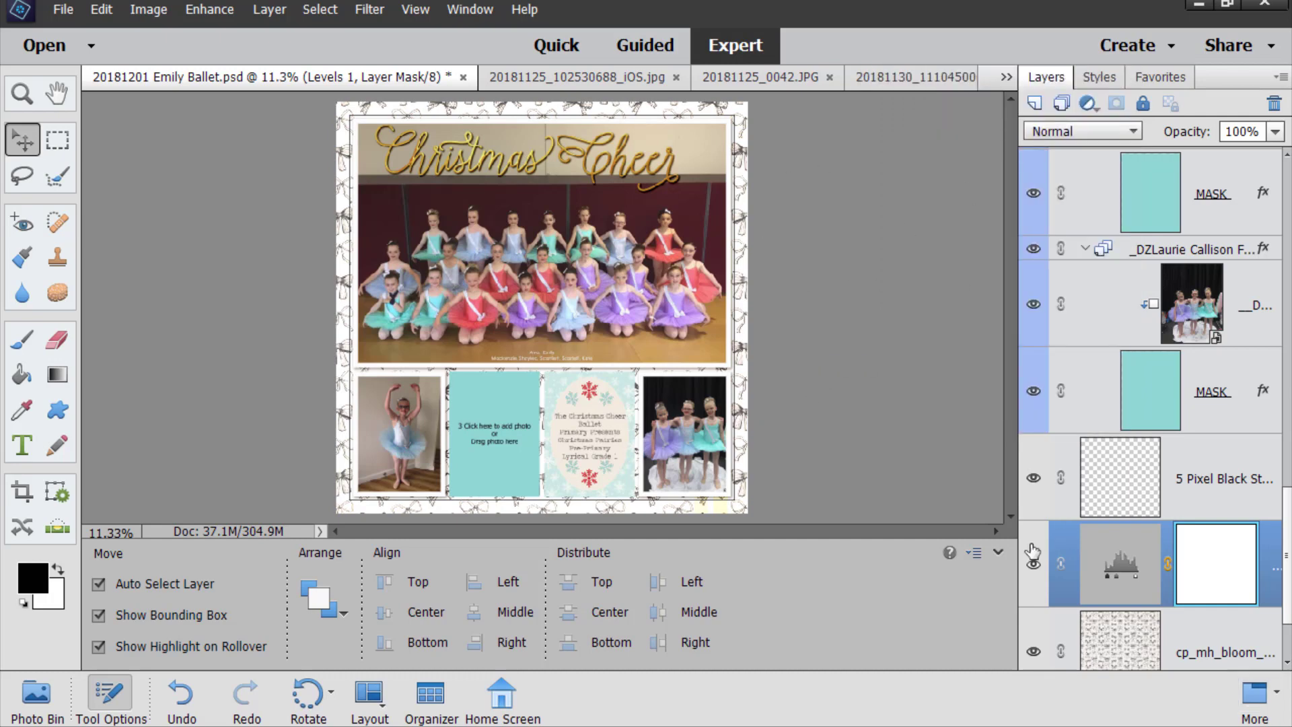
Step: Compare the page with and without the Levels adjustment and the bow-patterned background paper by toggling their visibility
{"action": "left_click", "coordinate": [1032, 567]}
{"action": "left_click", "coordinate": [1032, 567]}
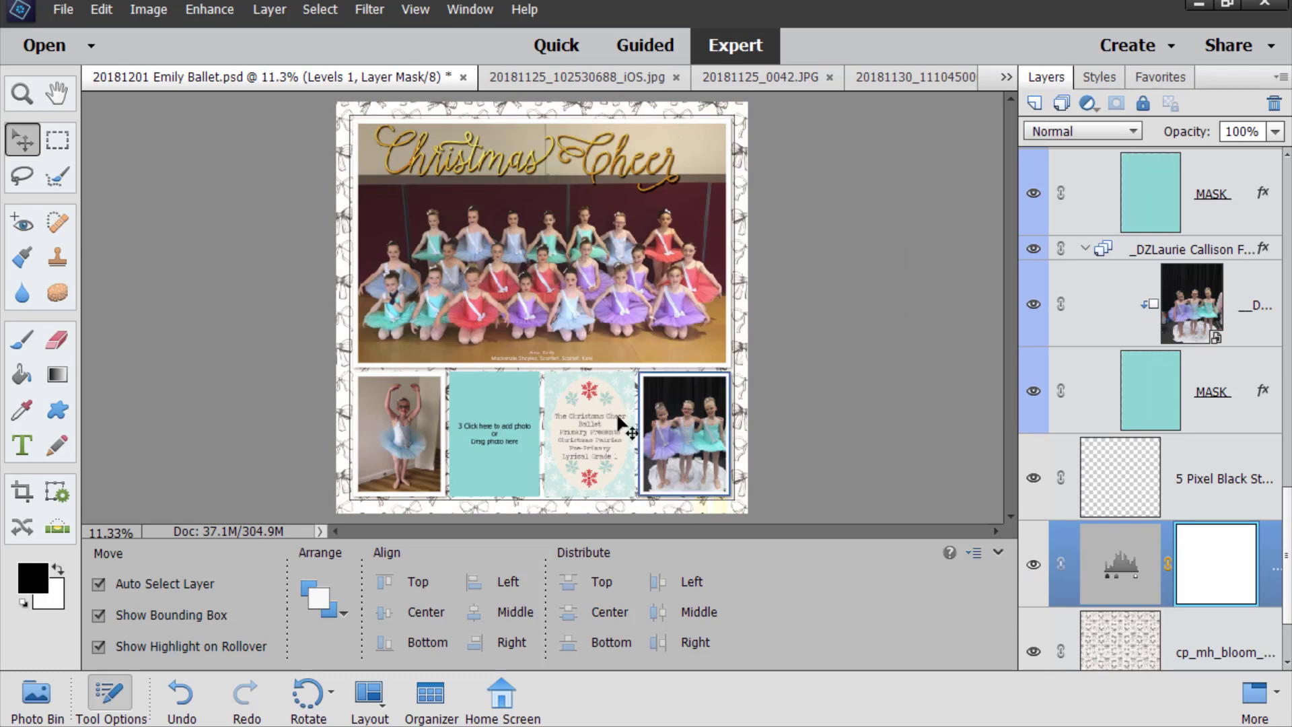
{"action": "left_click", "coordinate": [1033, 651]}
{"action": "left_click", "coordinate": [1033, 652]}
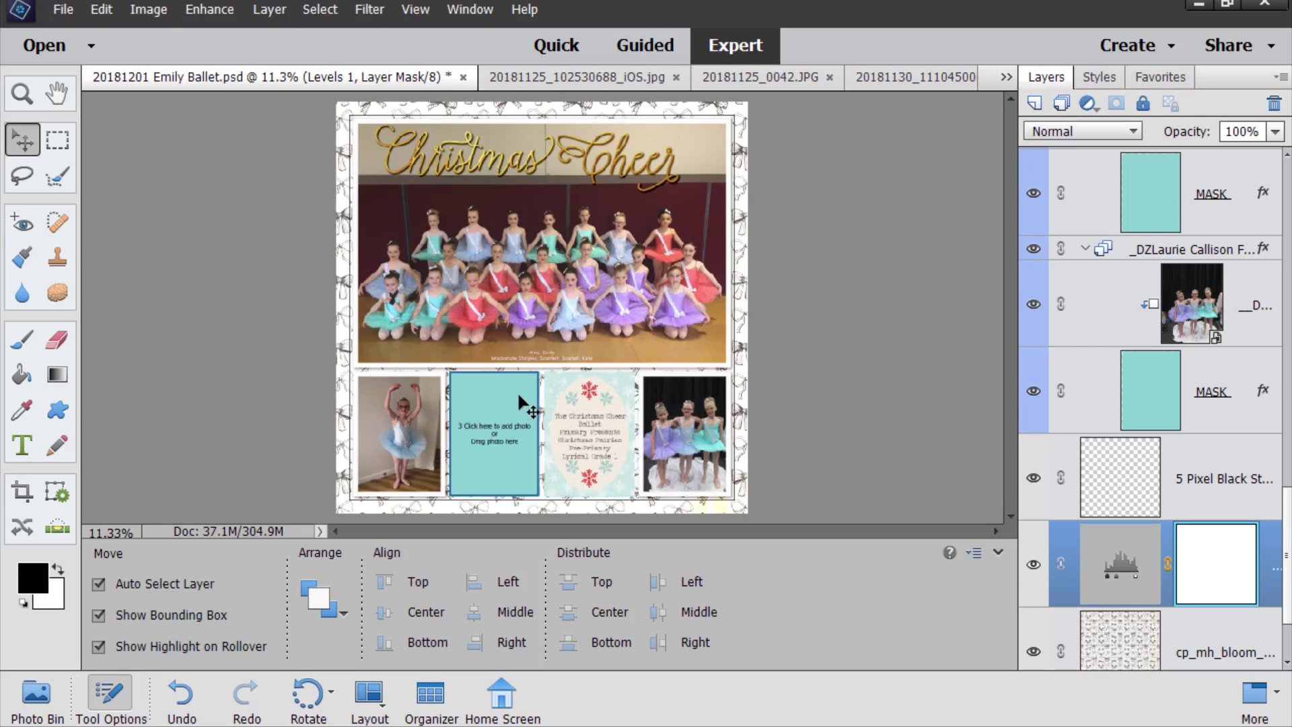
Step: Examine the names caption, the empty photo frame and the snowflake journaling card close up
{"action": "key", "text": "ctrl"}
{"action": "scroll", "coordinate": [501, 376], "scroll_direction": "up", "scroll_amount": 3}
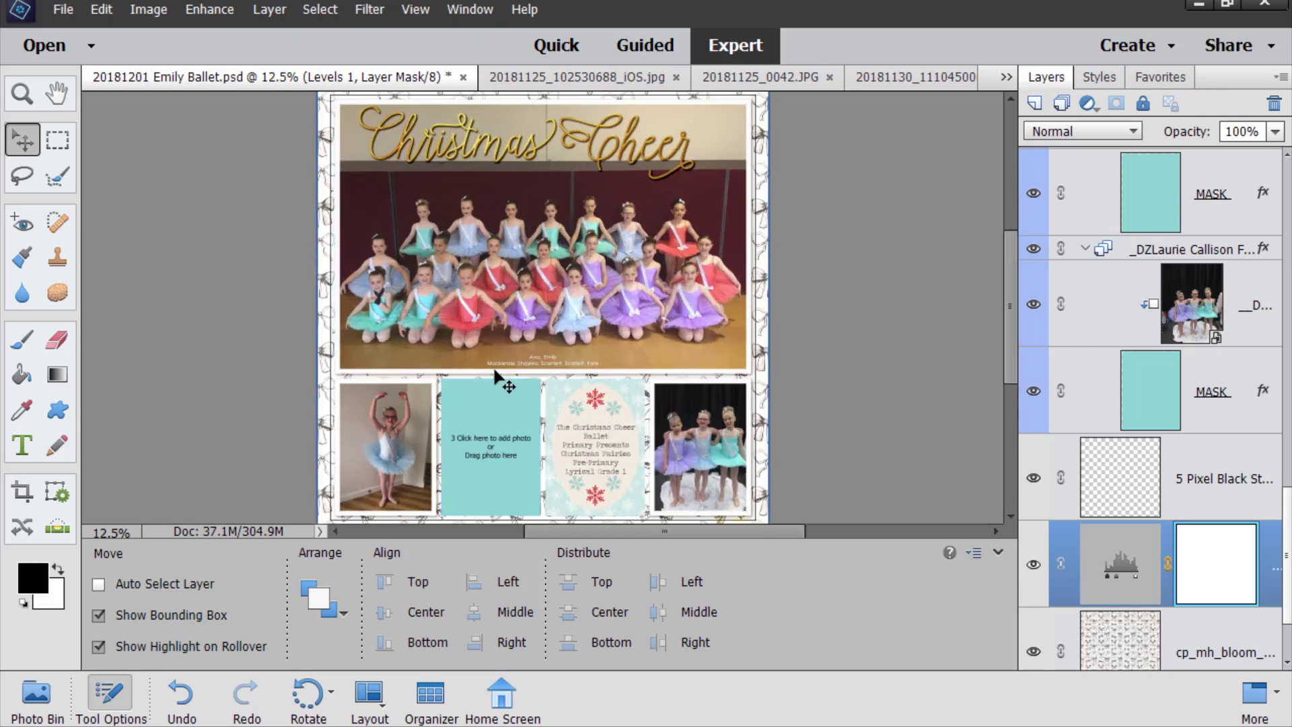
{"action": "scroll", "coordinate": [531, 337], "scroll_direction": "down", "scroll_amount": 3}
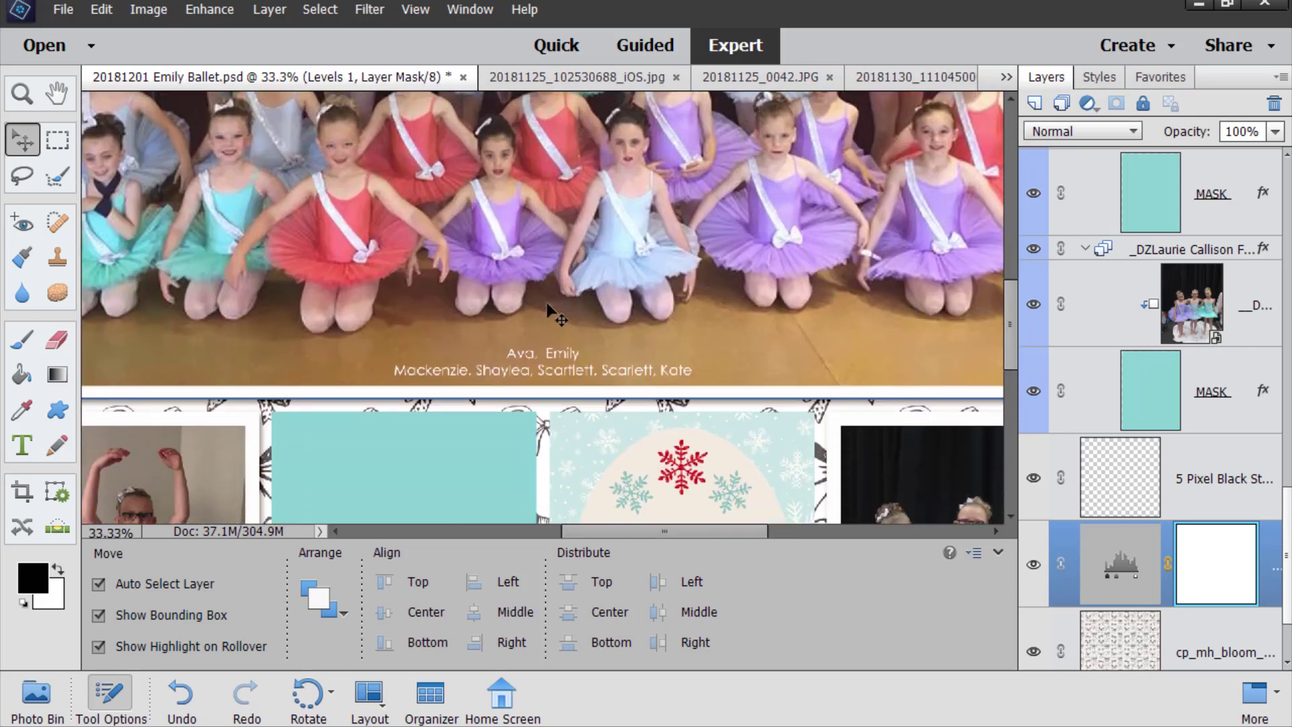
{"action": "scroll", "coordinate": [302, 253], "scroll_direction": "down", "scroll_amount": 4}
{"action": "scroll", "coordinate": [308, 254], "scroll_direction": "up", "scroll_amount": 4}
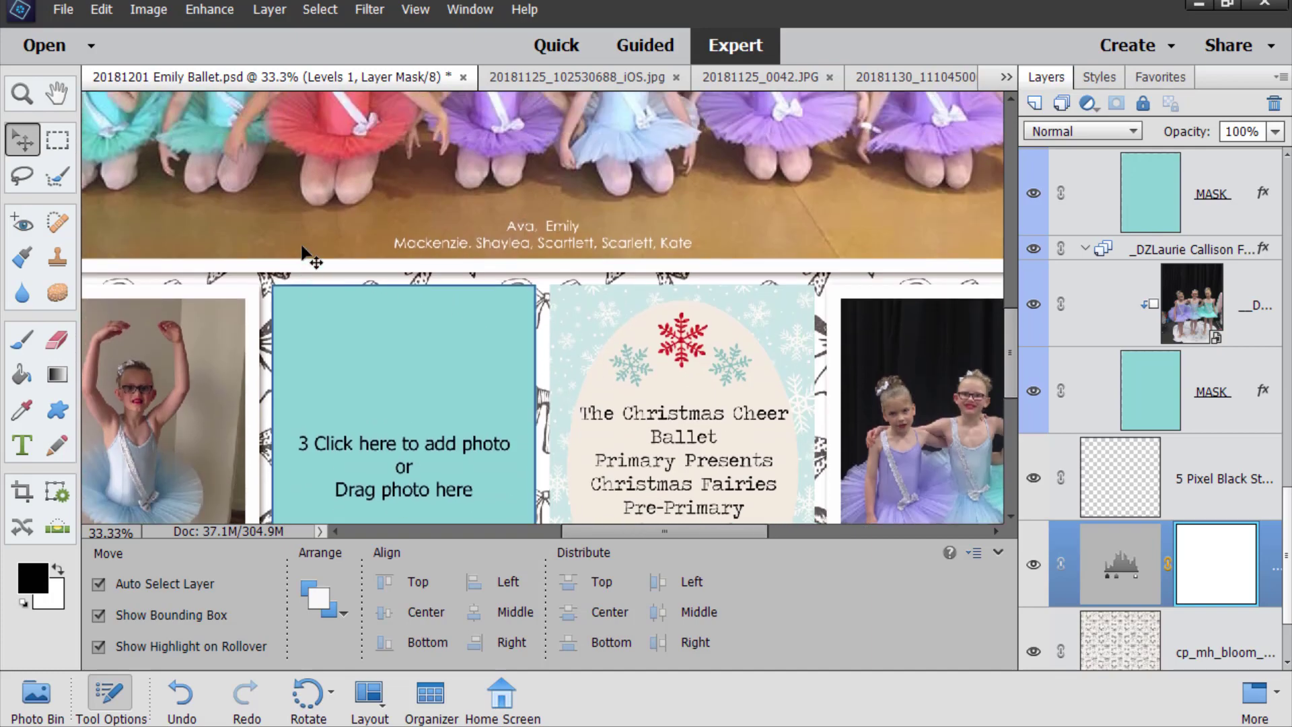
{"action": "scroll", "coordinate": [331, 237], "scroll_direction": "up", "scroll_amount": 2}
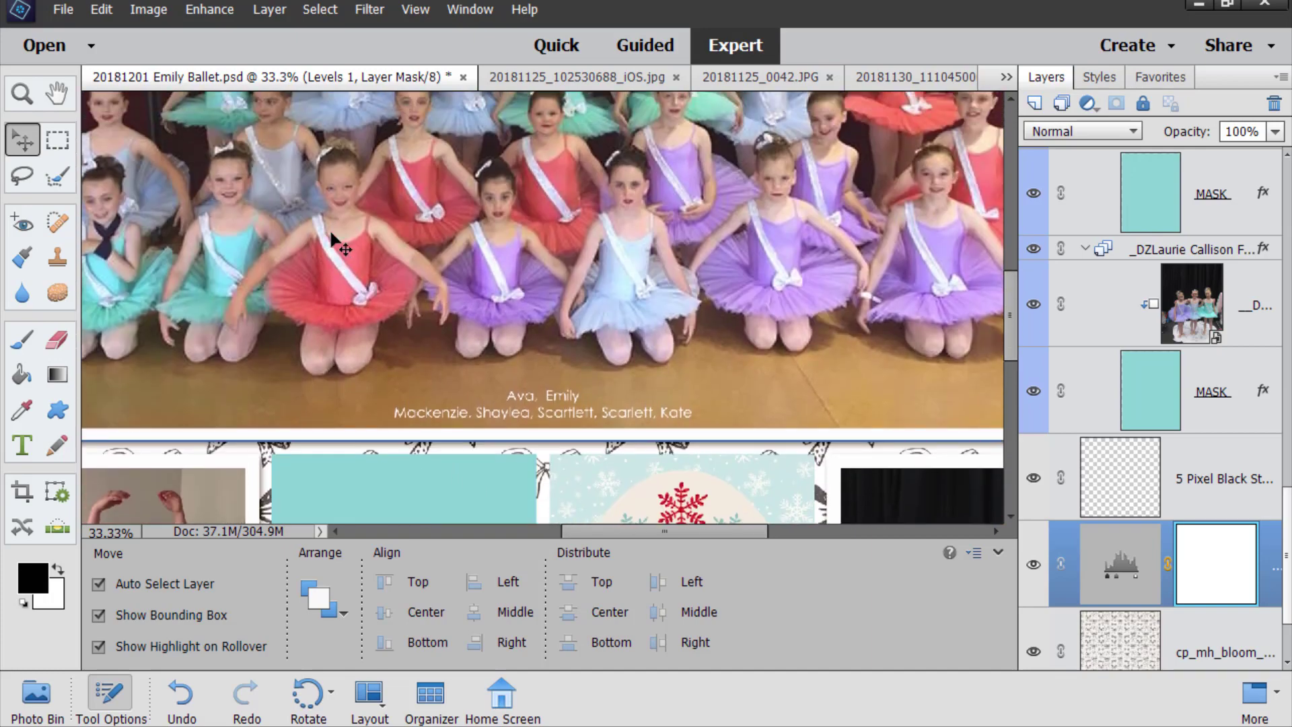
{"action": "scroll", "coordinate": [335, 232], "scroll_direction": "down", "scroll_amount": 3}
{"action": "scroll", "coordinate": [337, 229], "scroll_direction": "down", "scroll_amount": 2}
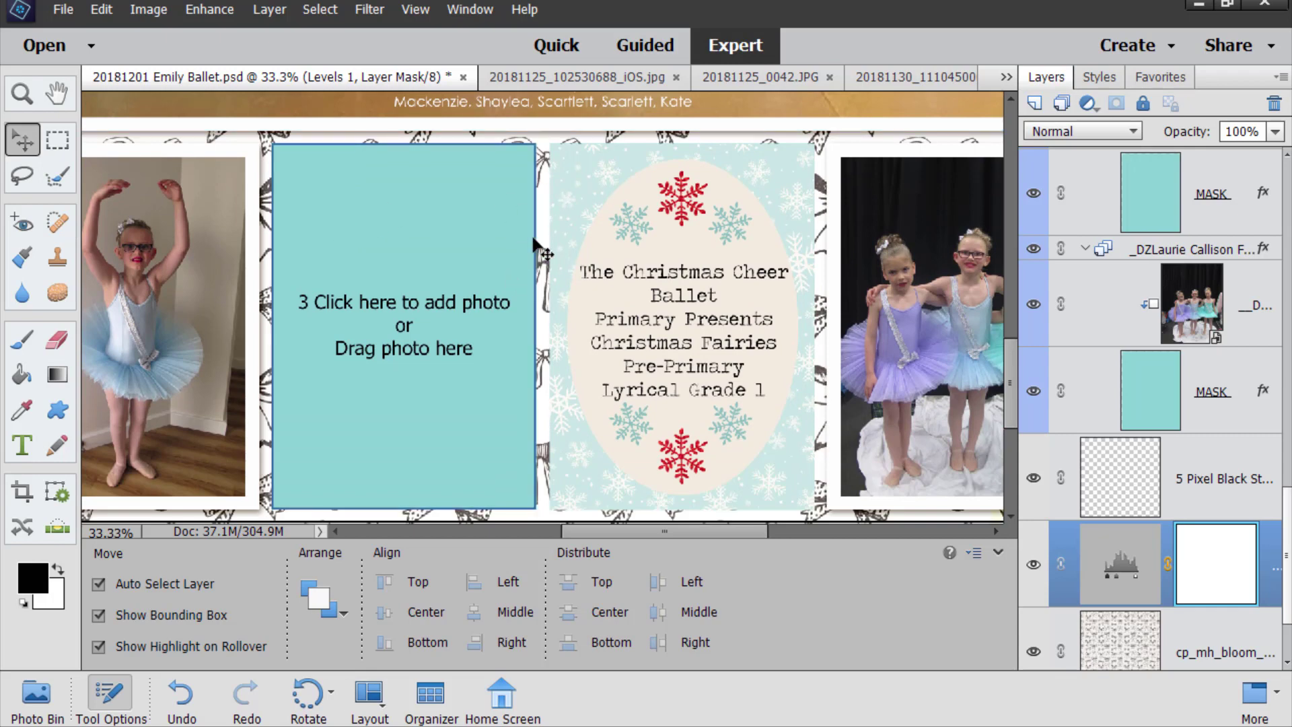
Step: Switch to the Elements Organizer and enlarge the kit preview thumbnails to three per row
{"action": "key", "text": "alt"}
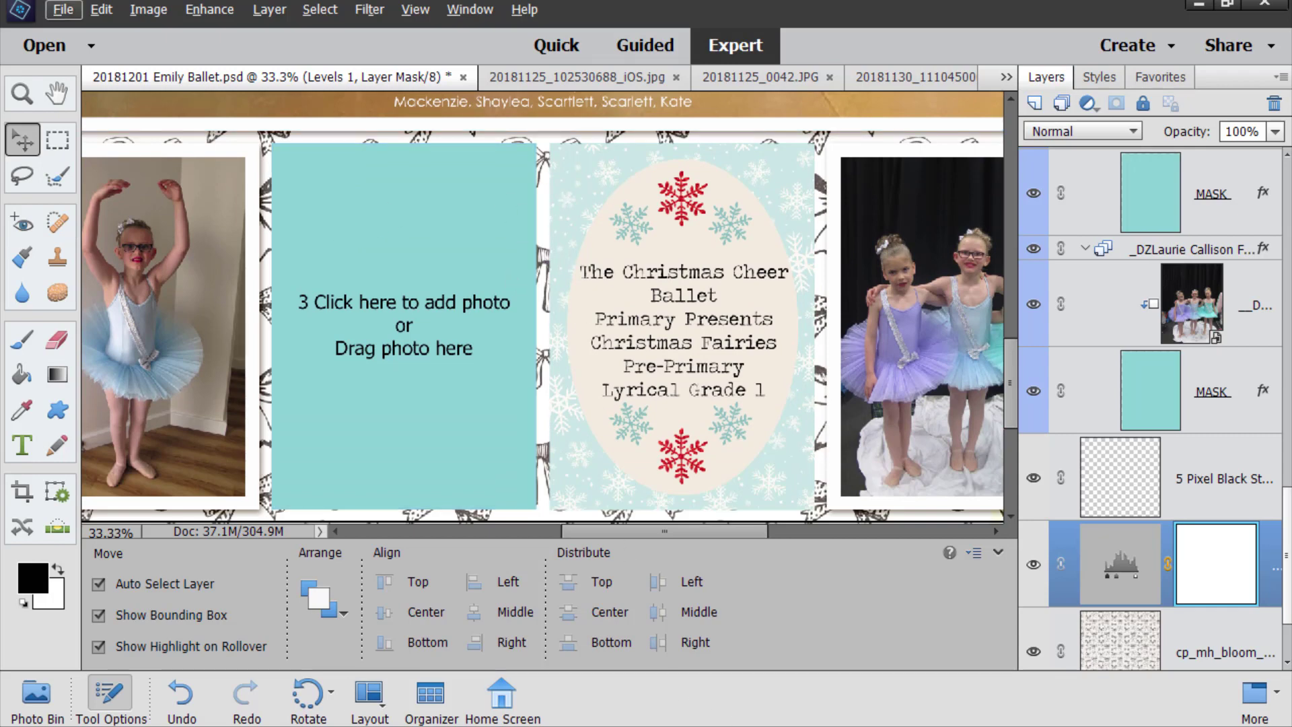
{"action": "key", "text": "alt+Tab"}
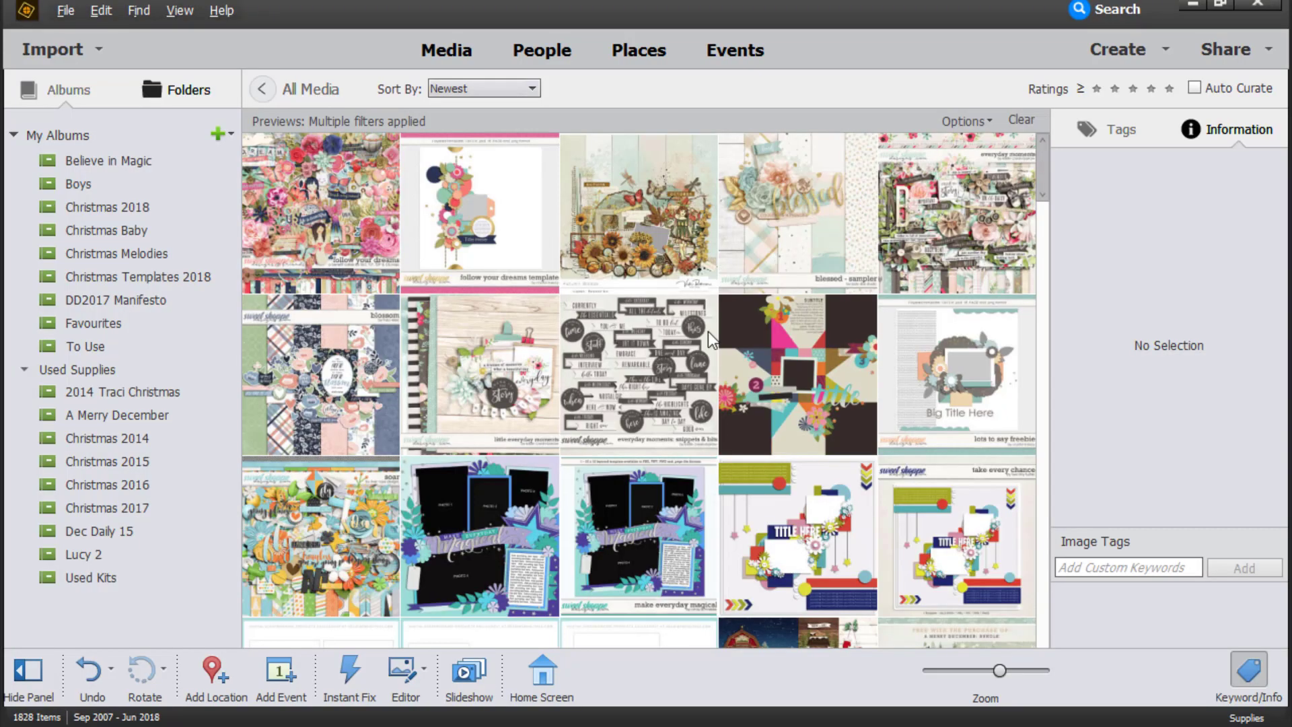
{"action": "left_click", "coordinate": [1019, 668]}
{"action": "left_click", "coordinate": [1034, 672]}
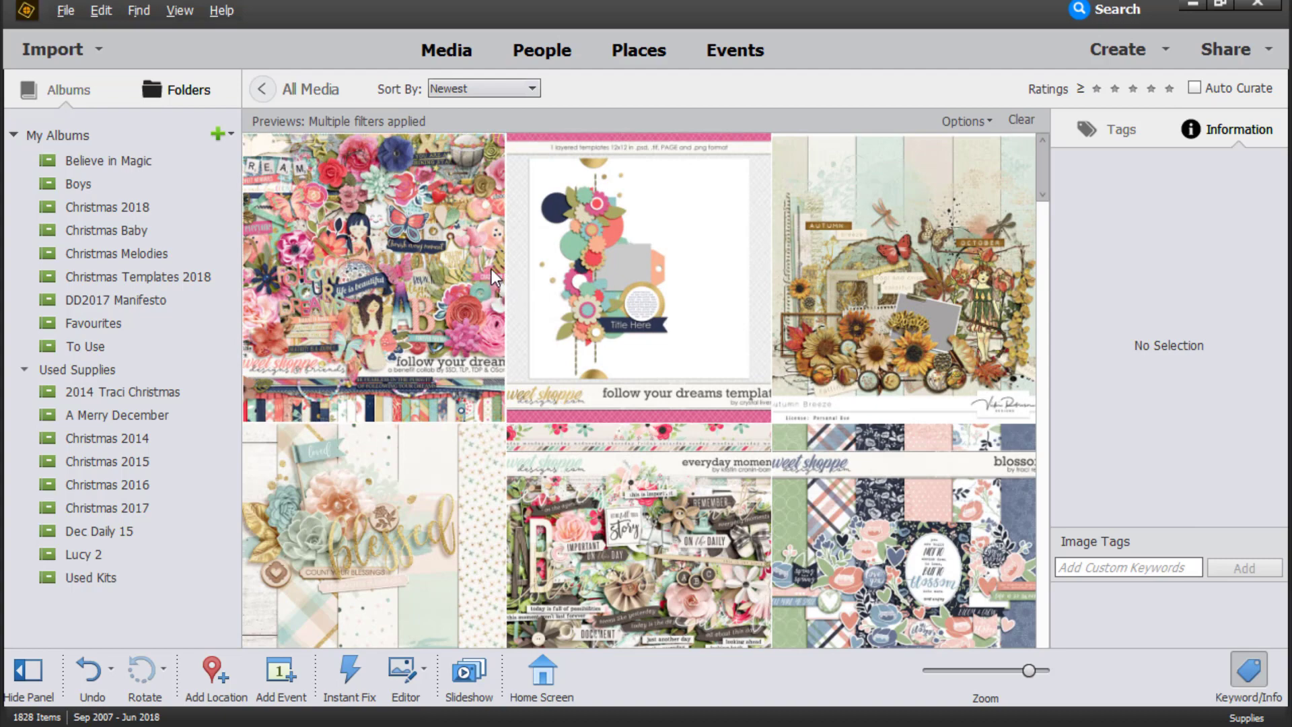
Step: Browse the kit previews for supplies to fill the empty frame, and check the layout's costume colours in the Photo Editor
{"action": "scroll", "coordinate": [458, 268], "scroll_direction": "down", "scroll_amount": 5}
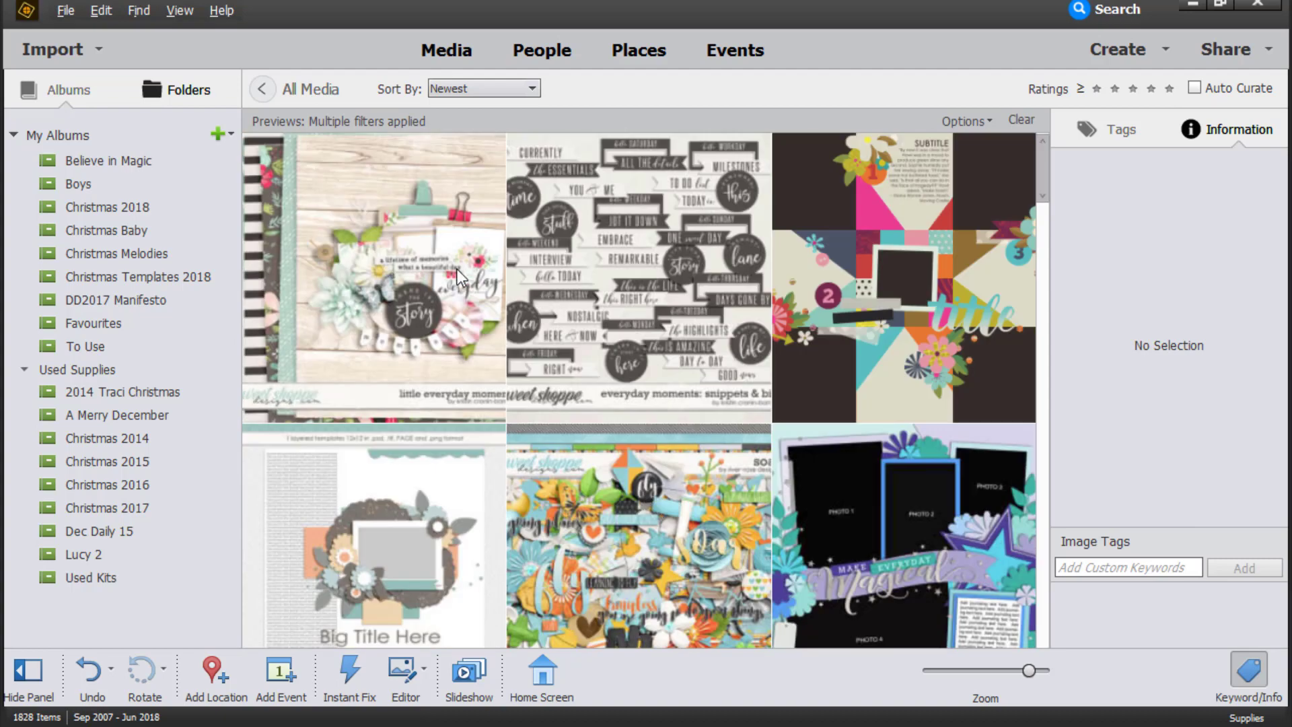
{"action": "scroll", "coordinate": [457, 274], "scroll_direction": "down", "scroll_amount": 10}
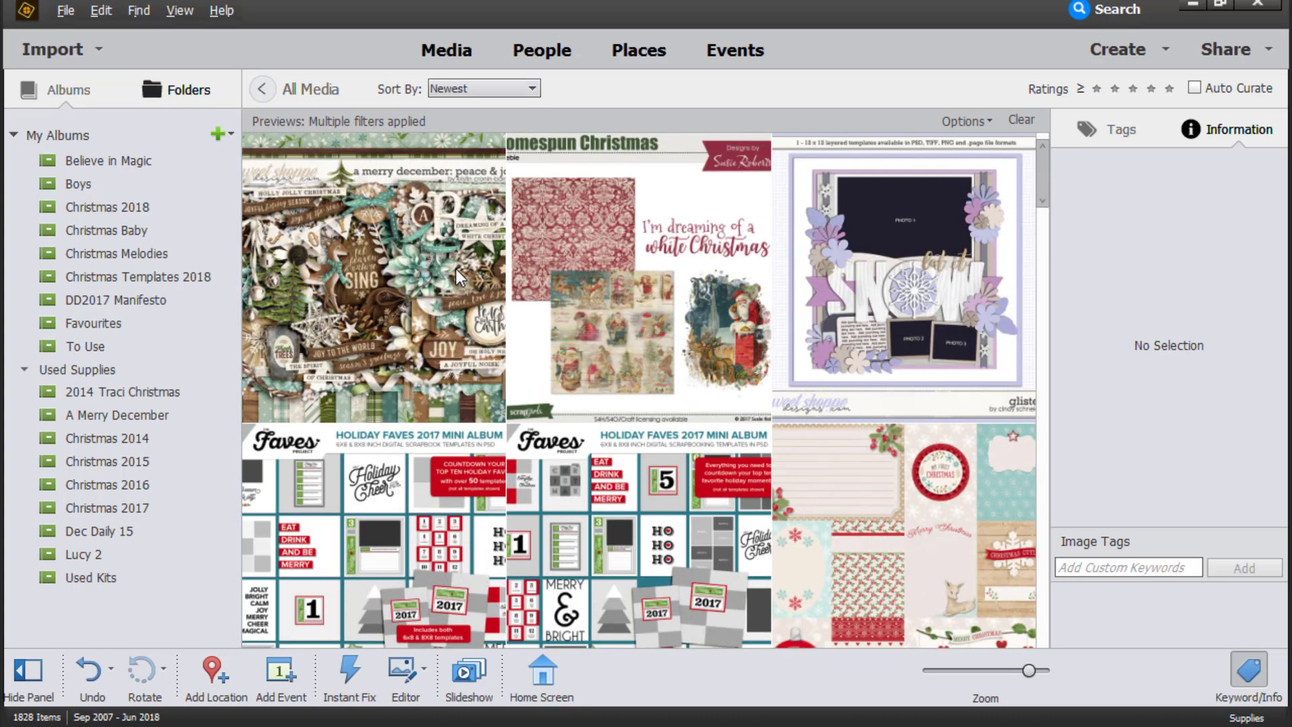
{"action": "scroll", "coordinate": [455, 268], "scroll_direction": "down", "scroll_amount": 8}
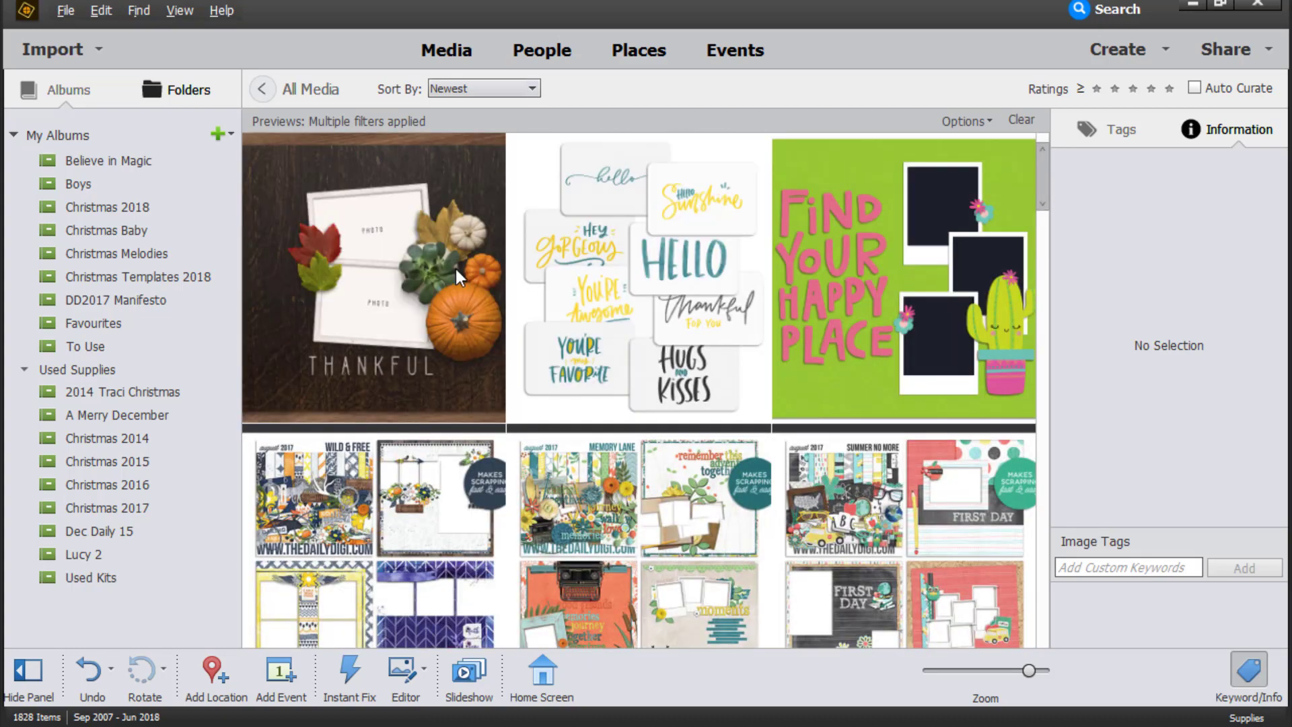
{"action": "scroll", "coordinate": [455, 268], "scroll_direction": "down", "scroll_amount": 8}
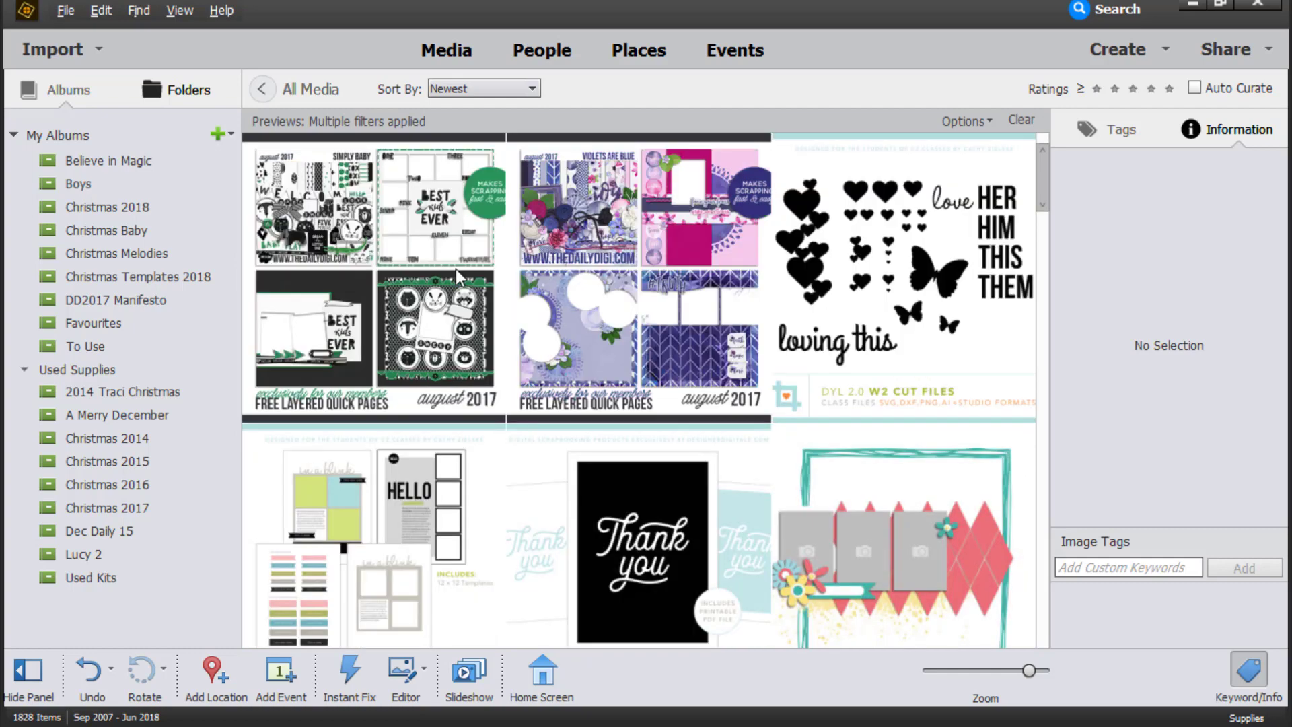
{"action": "scroll", "coordinate": [455, 268], "scroll_direction": "down", "scroll_amount": 6}
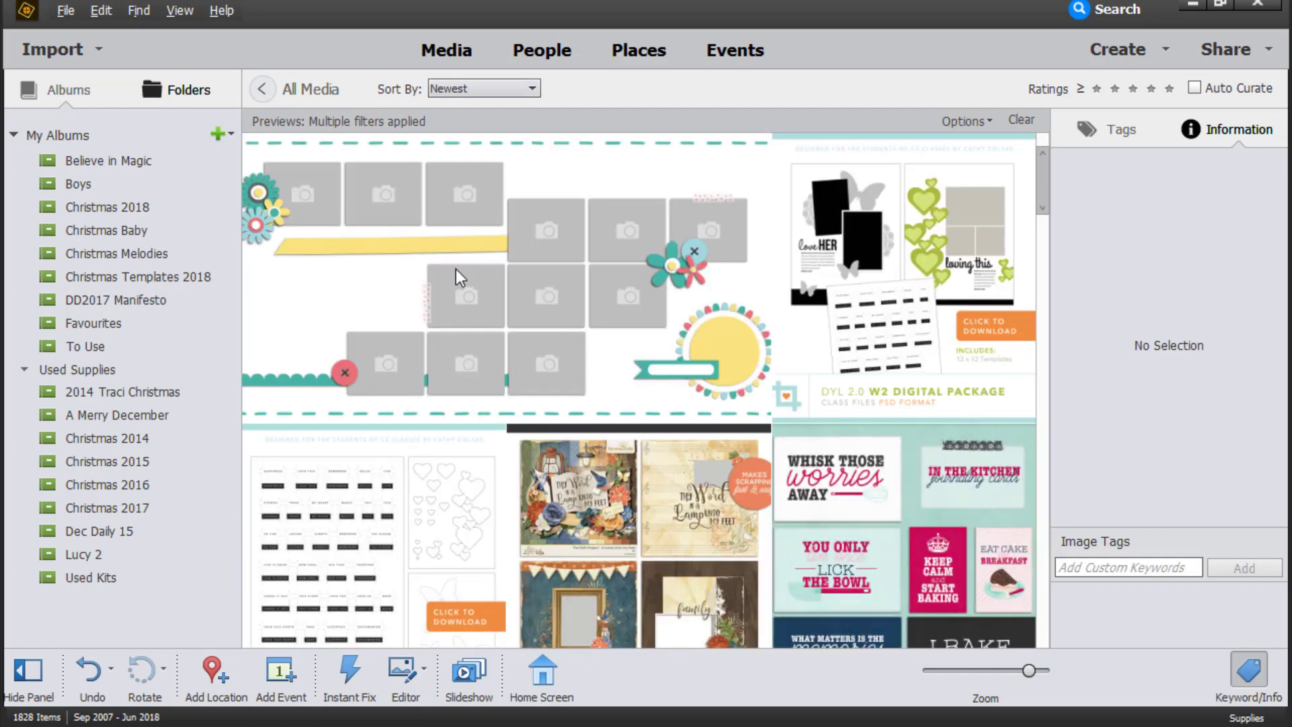
{"action": "scroll", "coordinate": [455, 268], "scroll_direction": "down", "scroll_amount": 10}
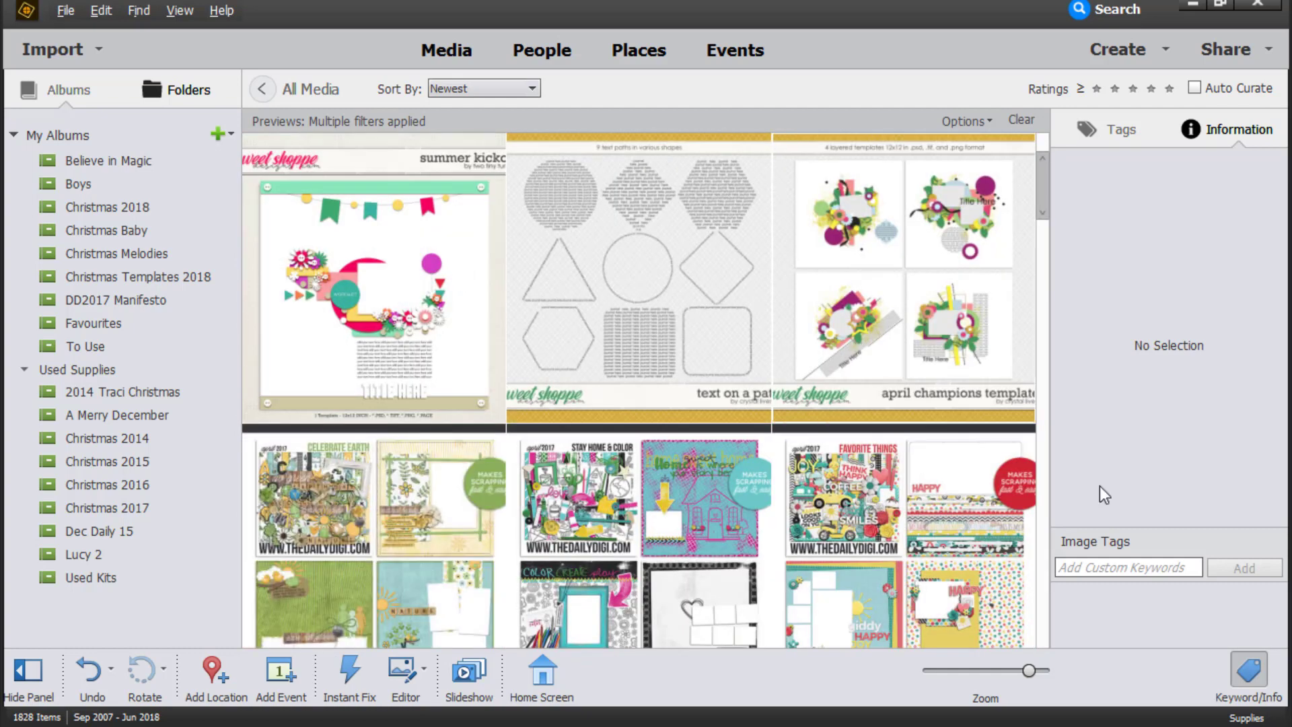
{"action": "scroll", "coordinate": [910, 438], "scroll_direction": "down", "scroll_amount": 10}
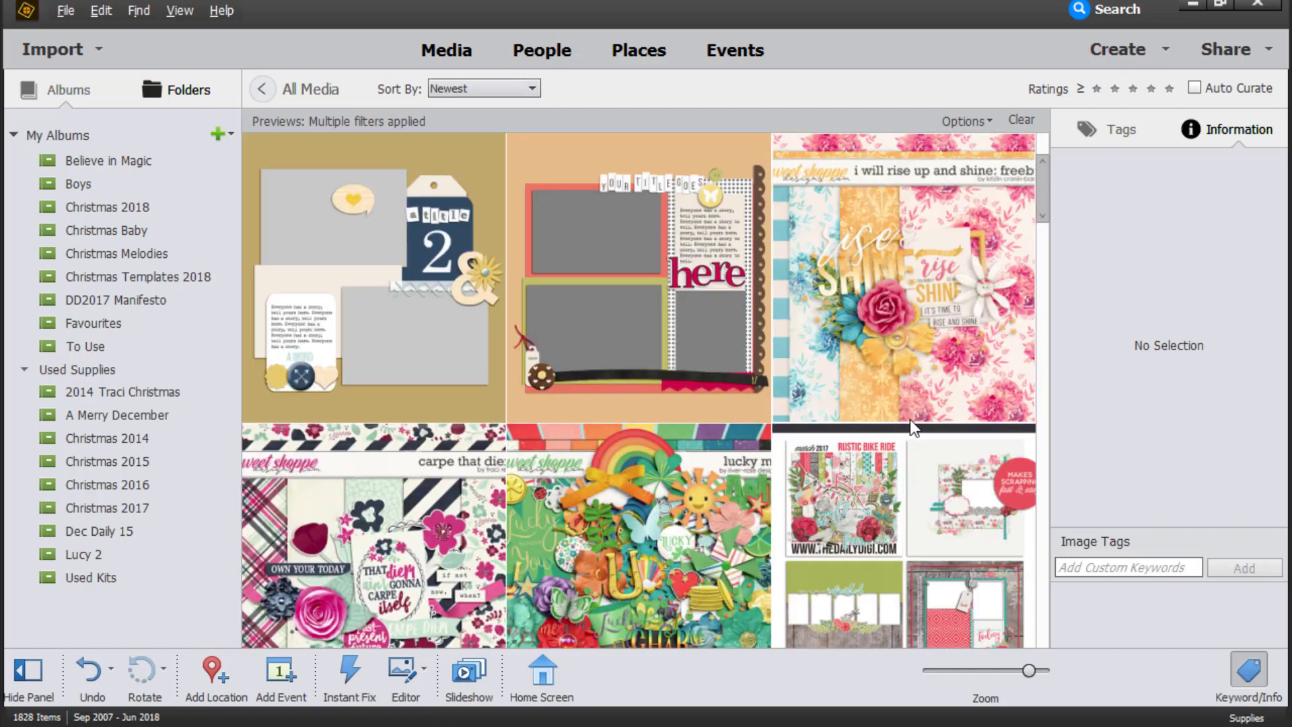
{"action": "key", "text": "alt+Tab"}
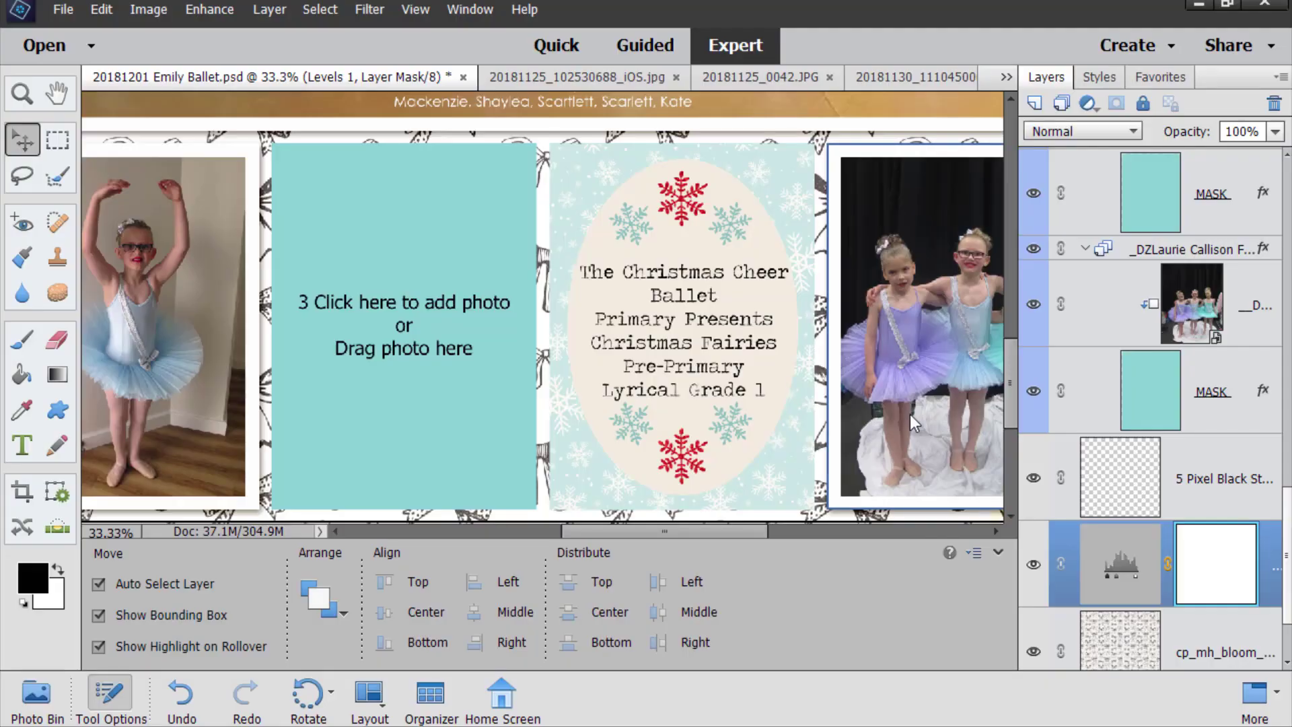
{"action": "left_click_drag", "start_coordinate": [1011, 390], "coordinate": [998, 322]}
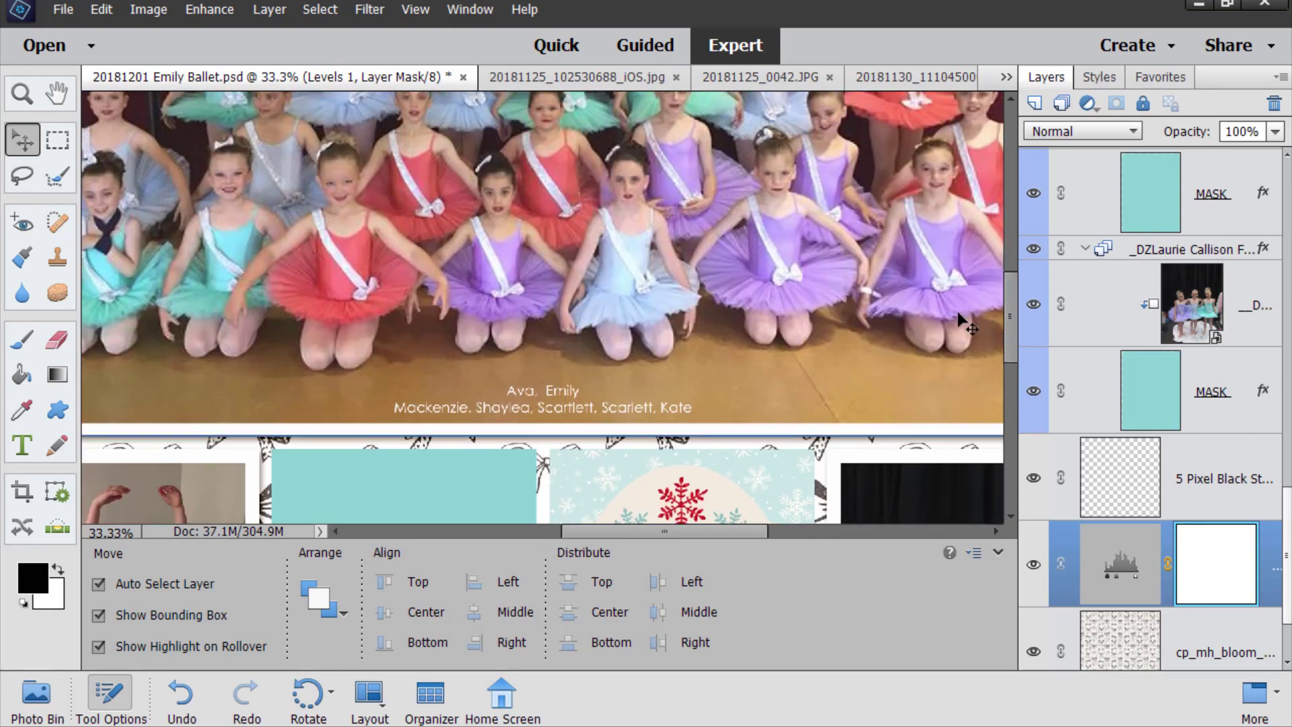
Step: Switch to the Elements Organizer and browse the kit previews for supplies that match the layout's costume colours
{"action": "key", "text": "alt+Tab"}
{"action": "scroll", "coordinate": [886, 315], "scroll_direction": "down", "scroll_amount": 15}
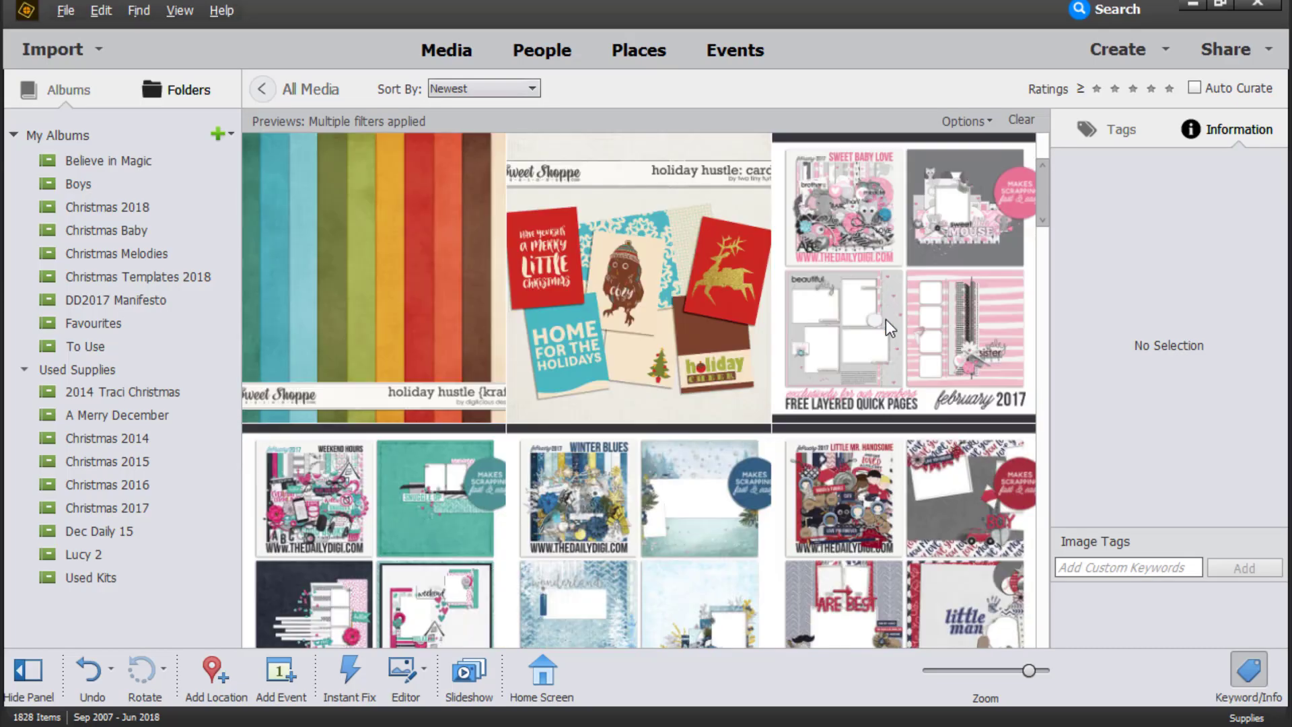
{"action": "scroll", "coordinate": [885, 319], "scroll_direction": "down", "scroll_amount": 10}
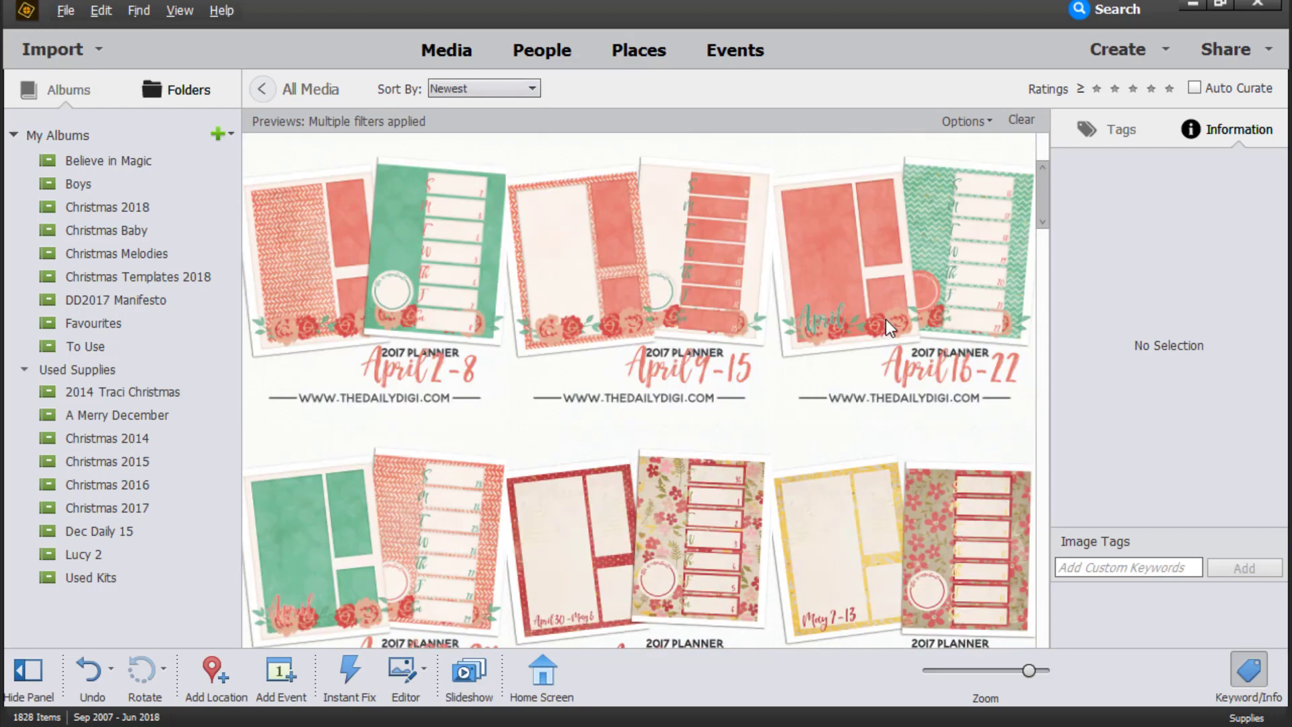
{"action": "scroll", "coordinate": [885, 319], "scroll_direction": "down", "scroll_amount": 8}
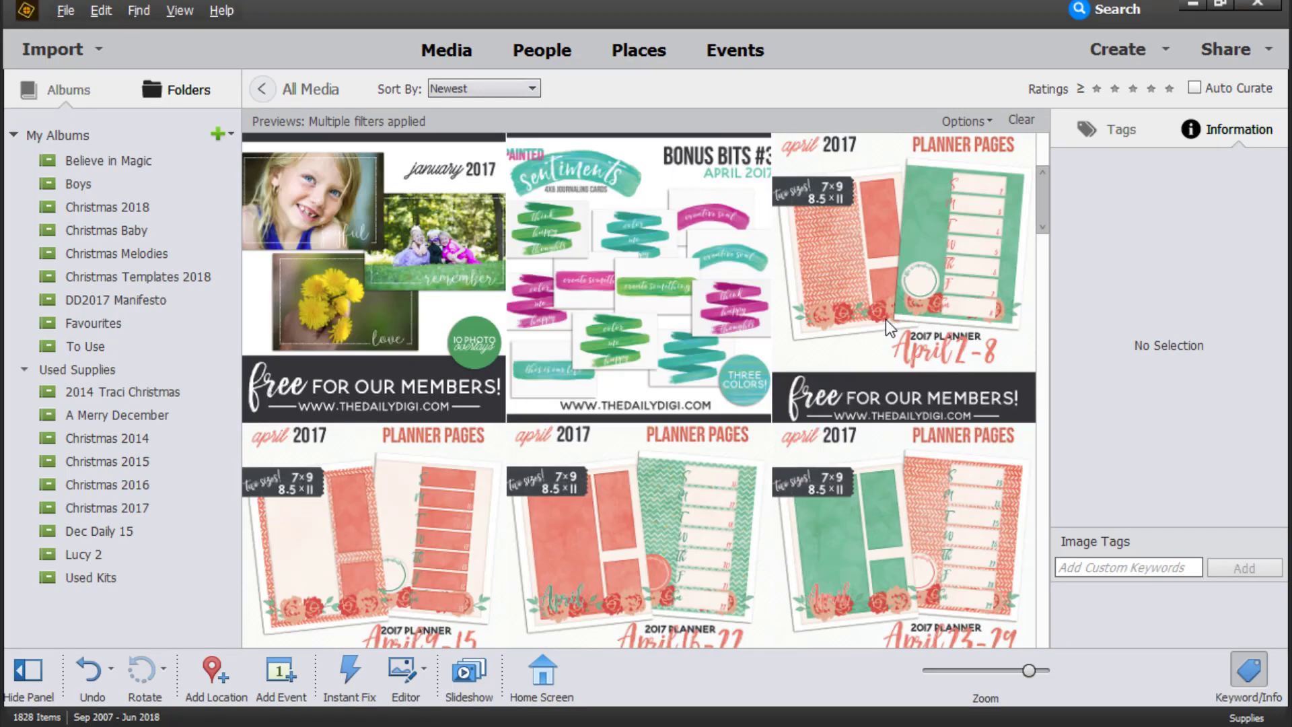
{"action": "scroll", "coordinate": [885, 319], "scroll_direction": "down", "scroll_amount": 10}
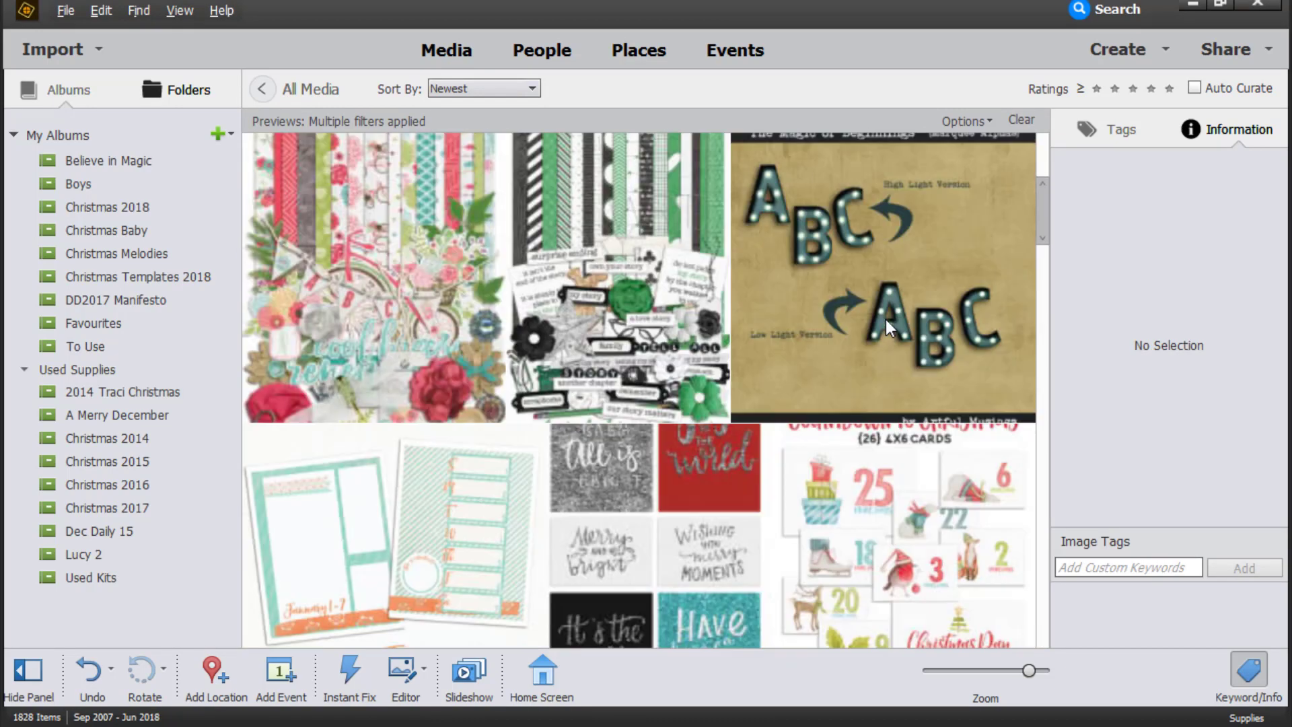
{"action": "scroll", "coordinate": [886, 319], "scroll_direction": "down", "scroll_amount": 8}
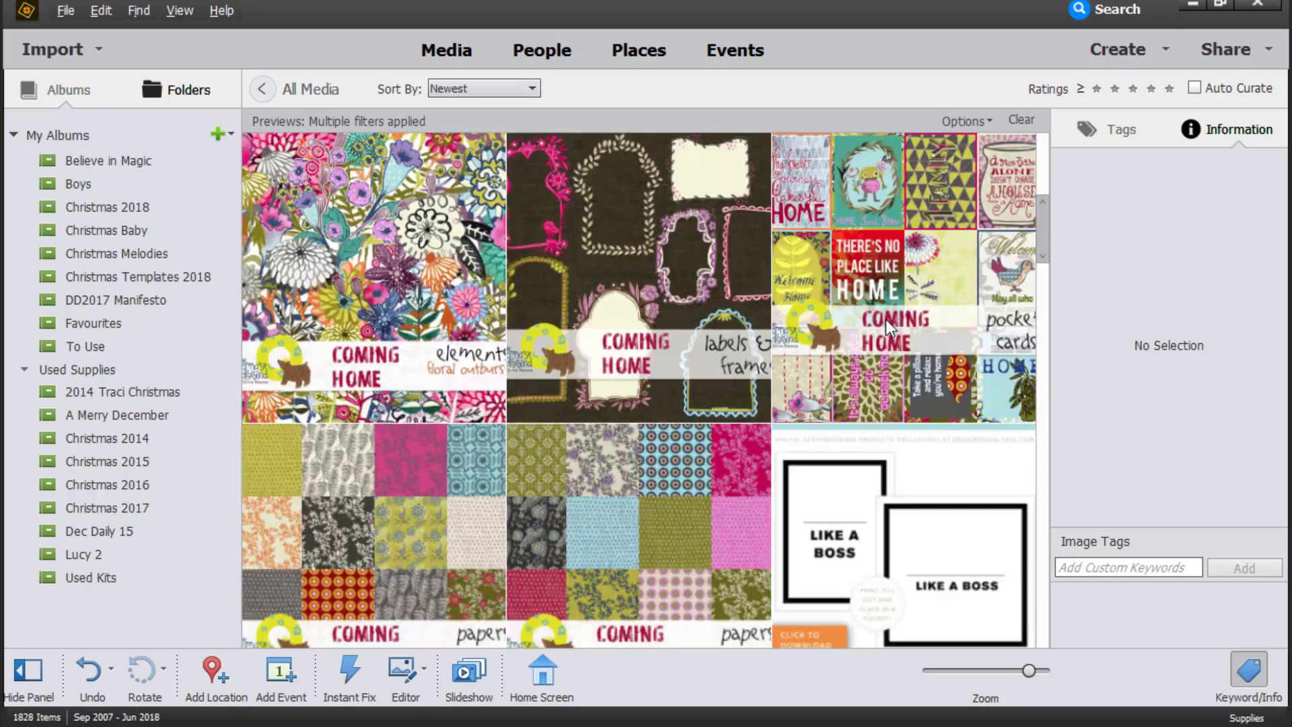
{"action": "scroll", "coordinate": [882, 315], "scroll_direction": "down", "scroll_amount": 10}
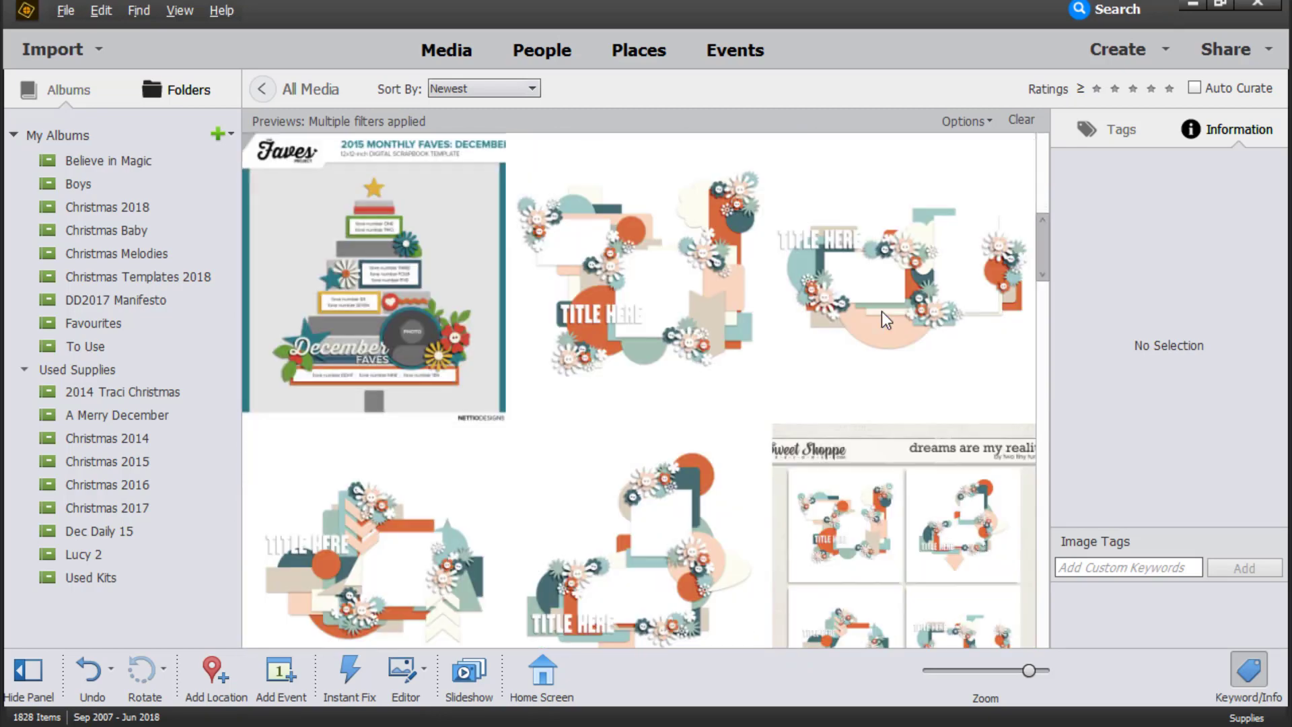
{"action": "scroll", "coordinate": [883, 314], "scroll_direction": "down", "scroll_amount": 10}
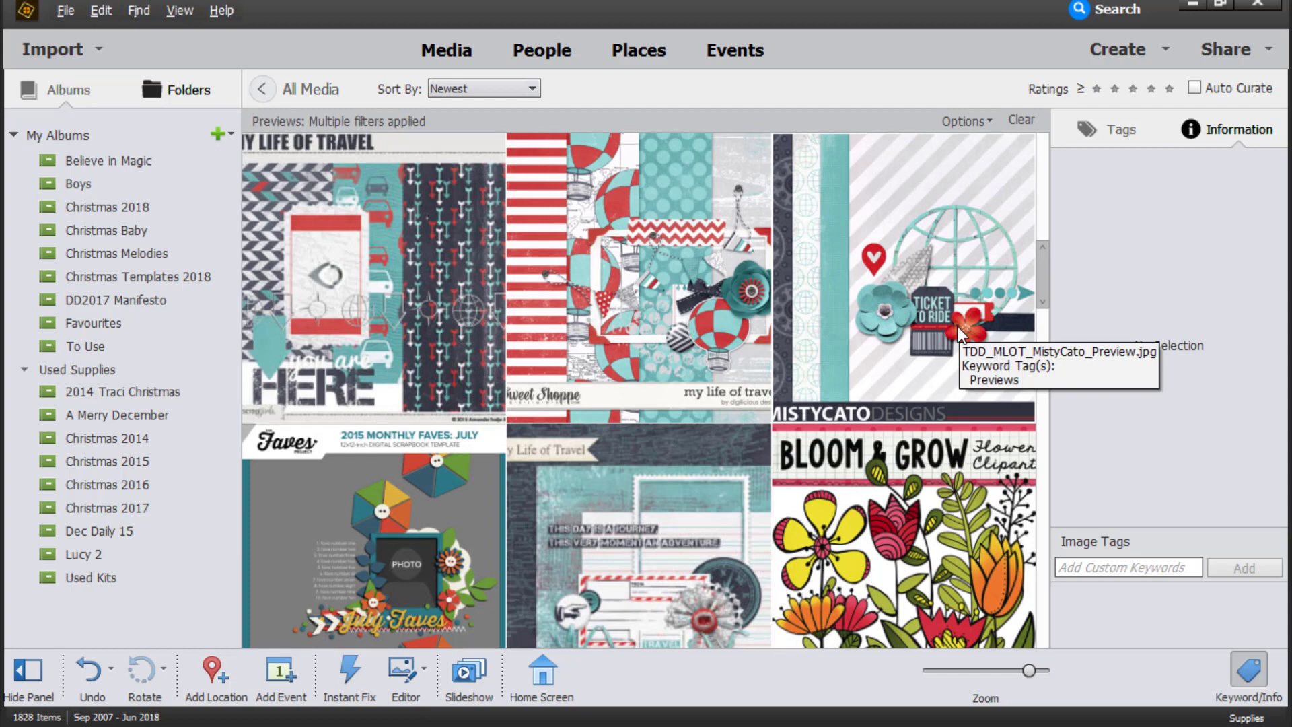
Step: Go to the folder that holds the TDD_MLOT_MistyCato_Preview kit preview and look through its previews
{"action": "left_click", "coordinate": [866, 202]}
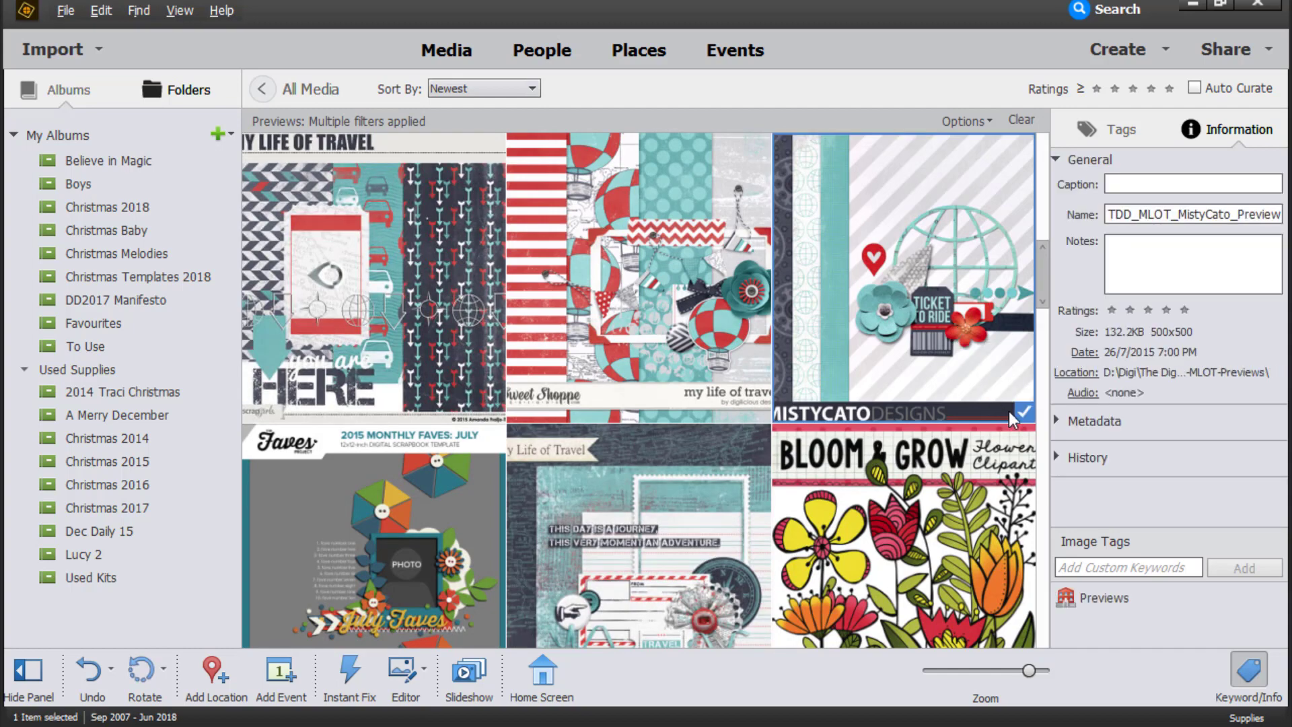
{"action": "right_click", "coordinate": [935, 315]}
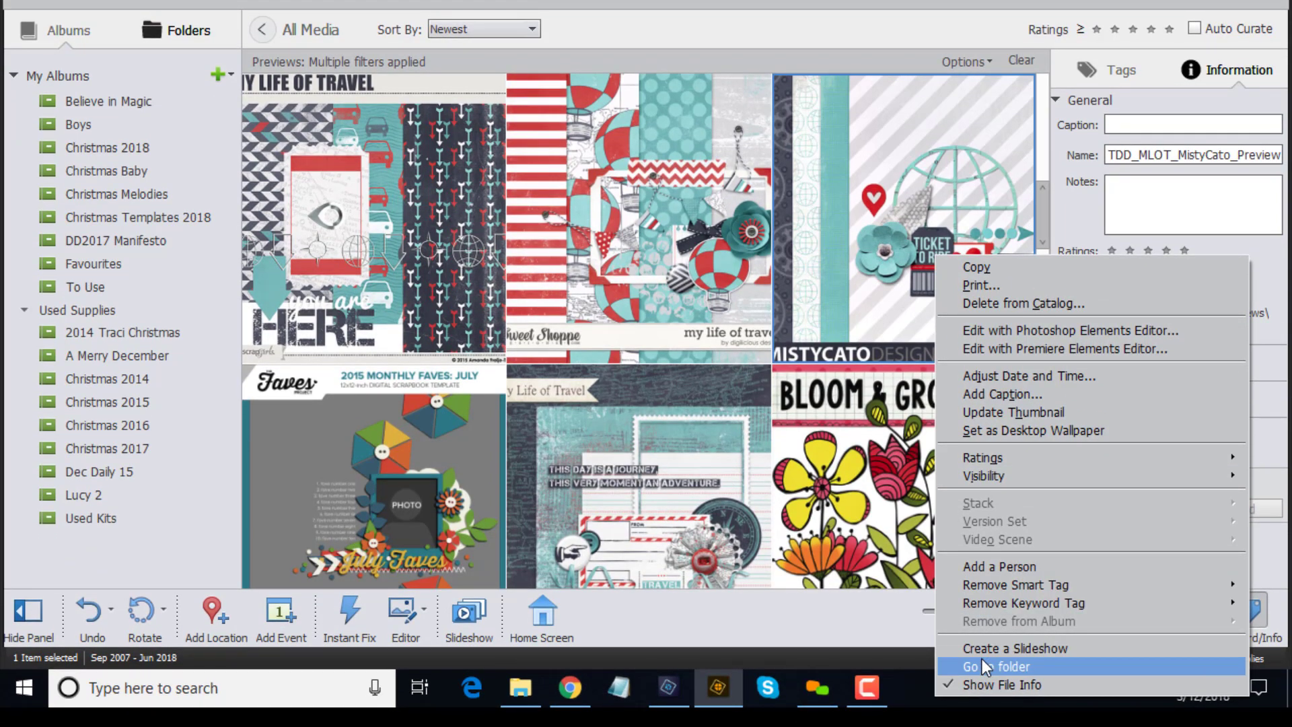
{"action": "left_click", "coordinate": [979, 671]}
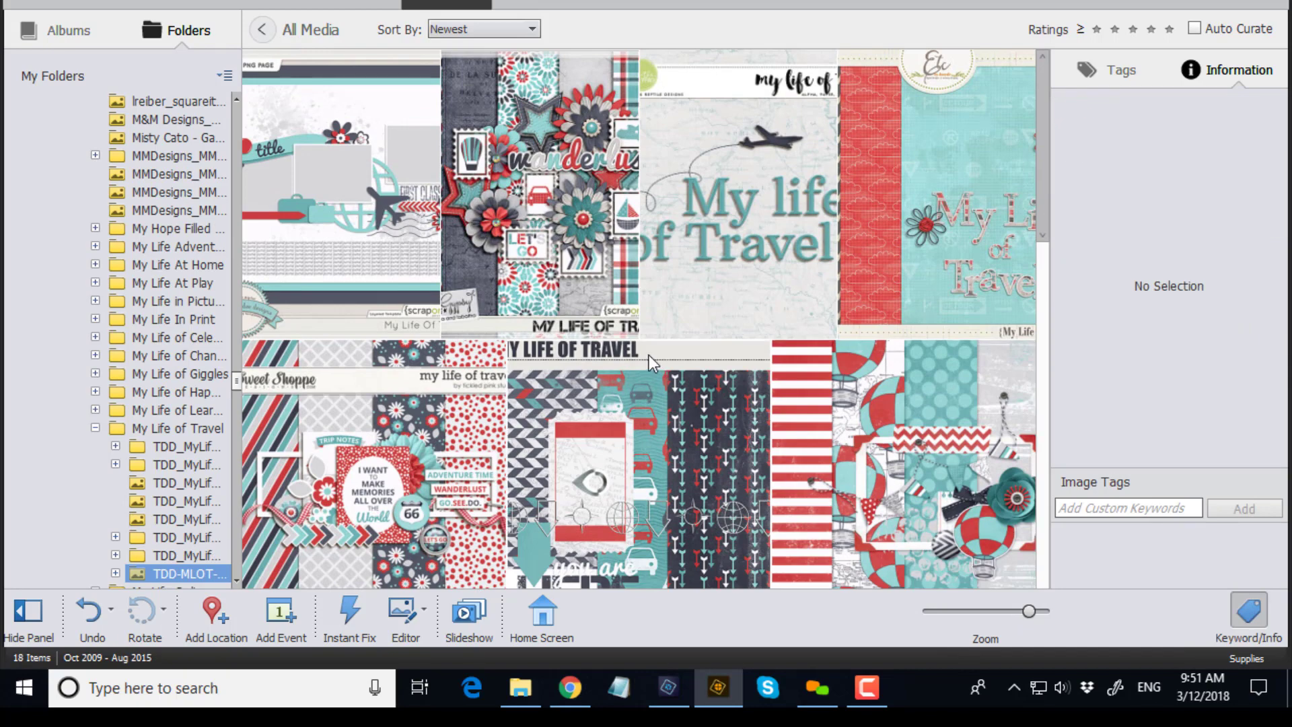
{"action": "scroll", "coordinate": [600, 374], "scroll_direction": "down", "scroll_amount": 5}
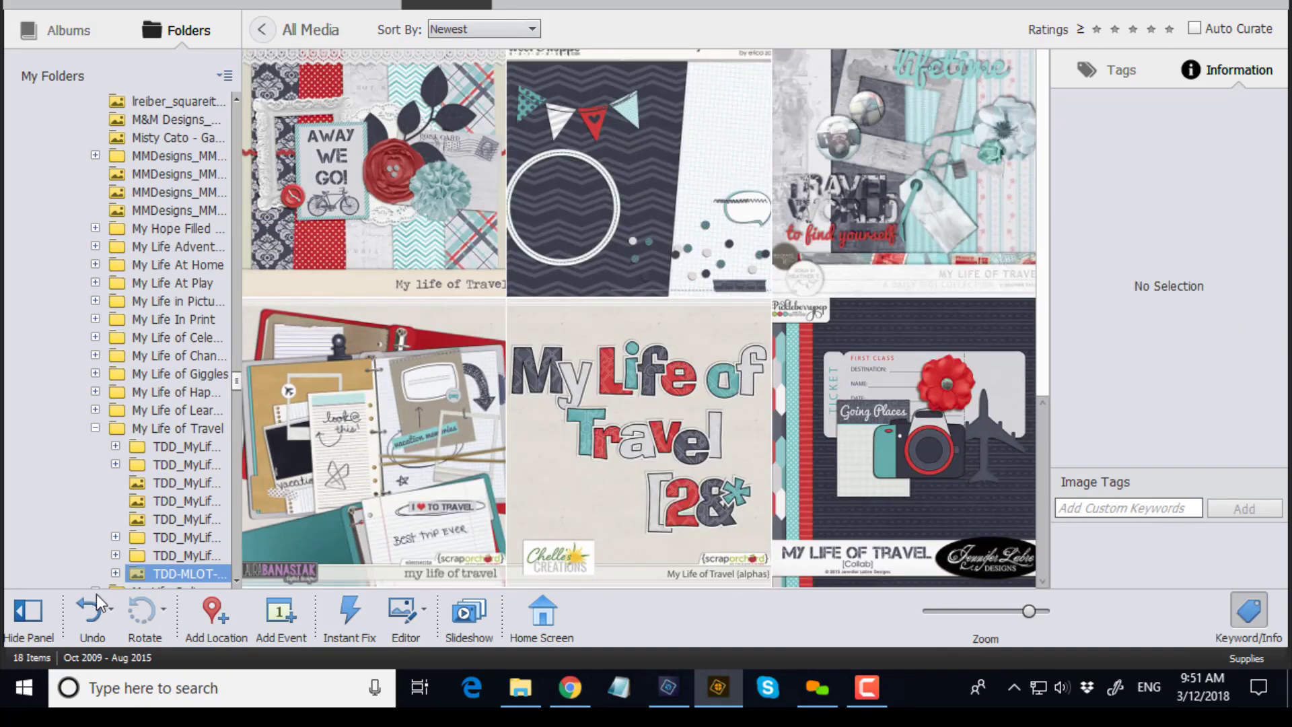
Step: Find the light aqua solid paper TDD_MLOT_flergs_solidaqualight.jpg in the My Life of Travel subfolders and open it in the Photo Editor
{"action": "left_click", "coordinate": [115, 573]}
{"action": "scroll", "coordinate": [148, 558], "scroll_direction": "down", "scroll_amount": 3}
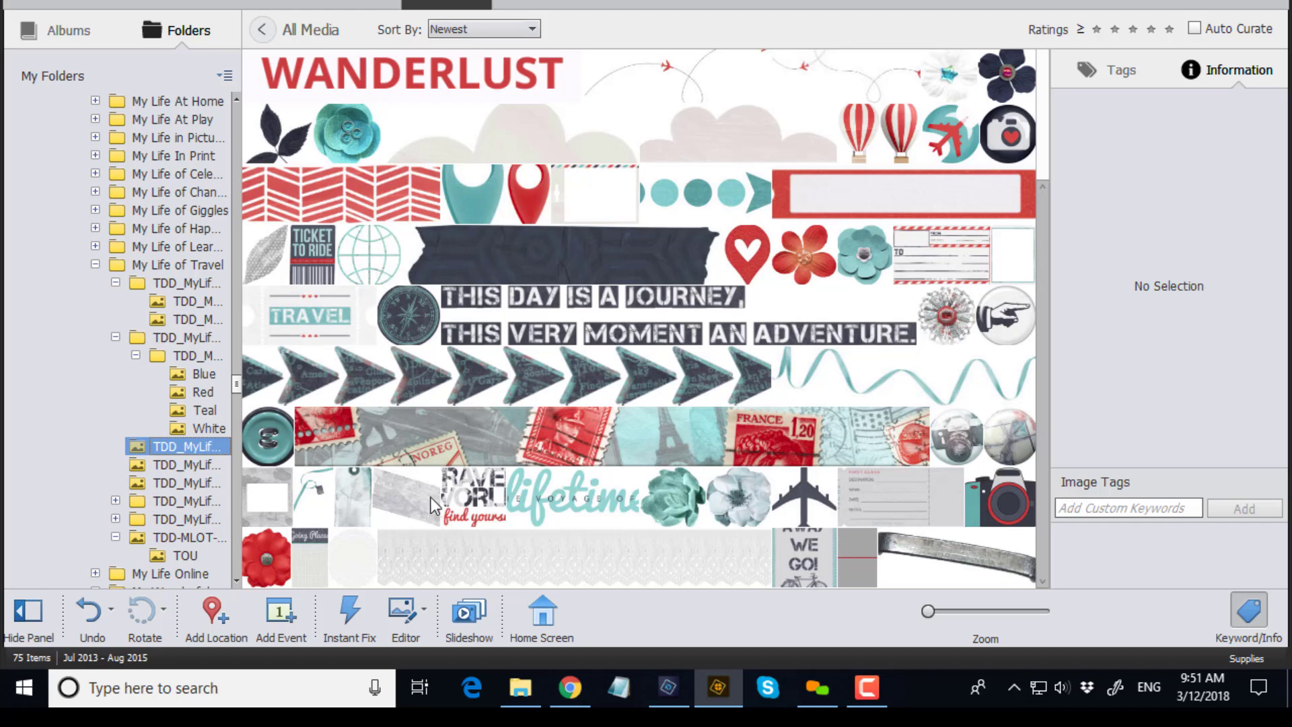
{"action": "key", "text": "Down"}
{"action": "key", "text": "Down"}
{"action": "left_click", "coordinate": [878, 75]}
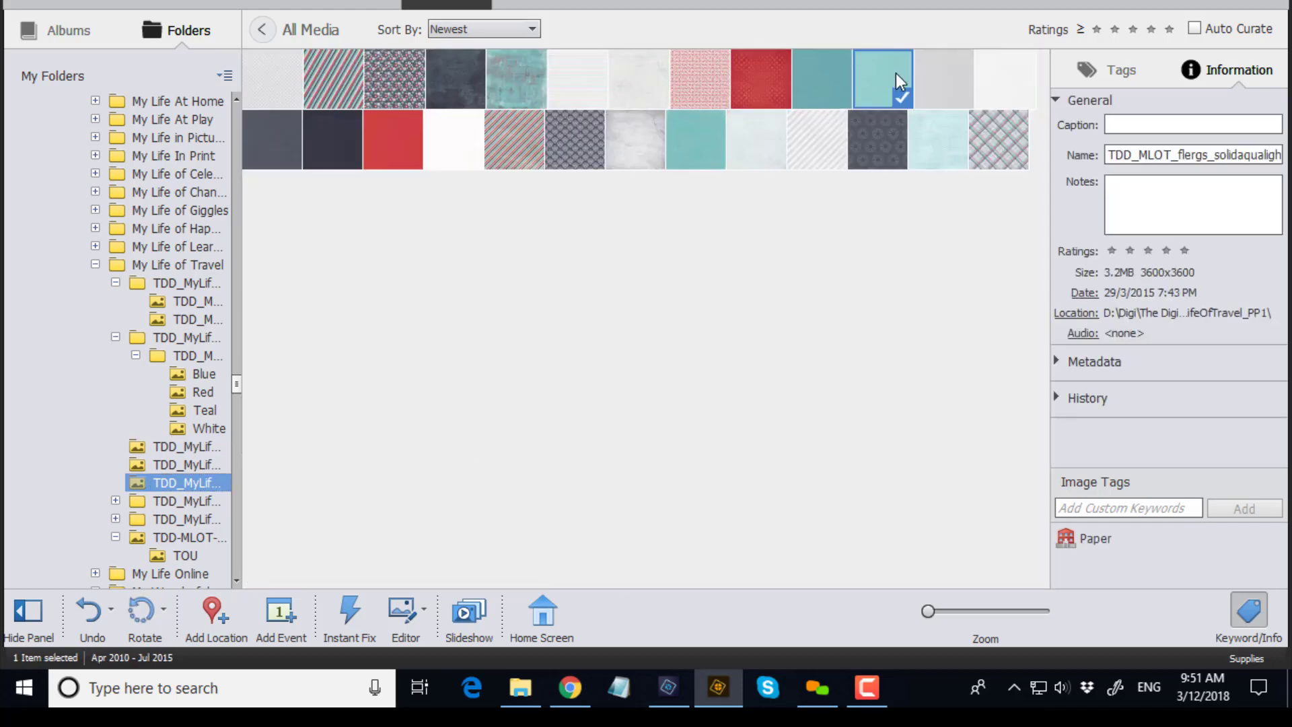
{"action": "left_click_drag", "start_coordinate": [878, 74], "coordinate": [434, 407]}
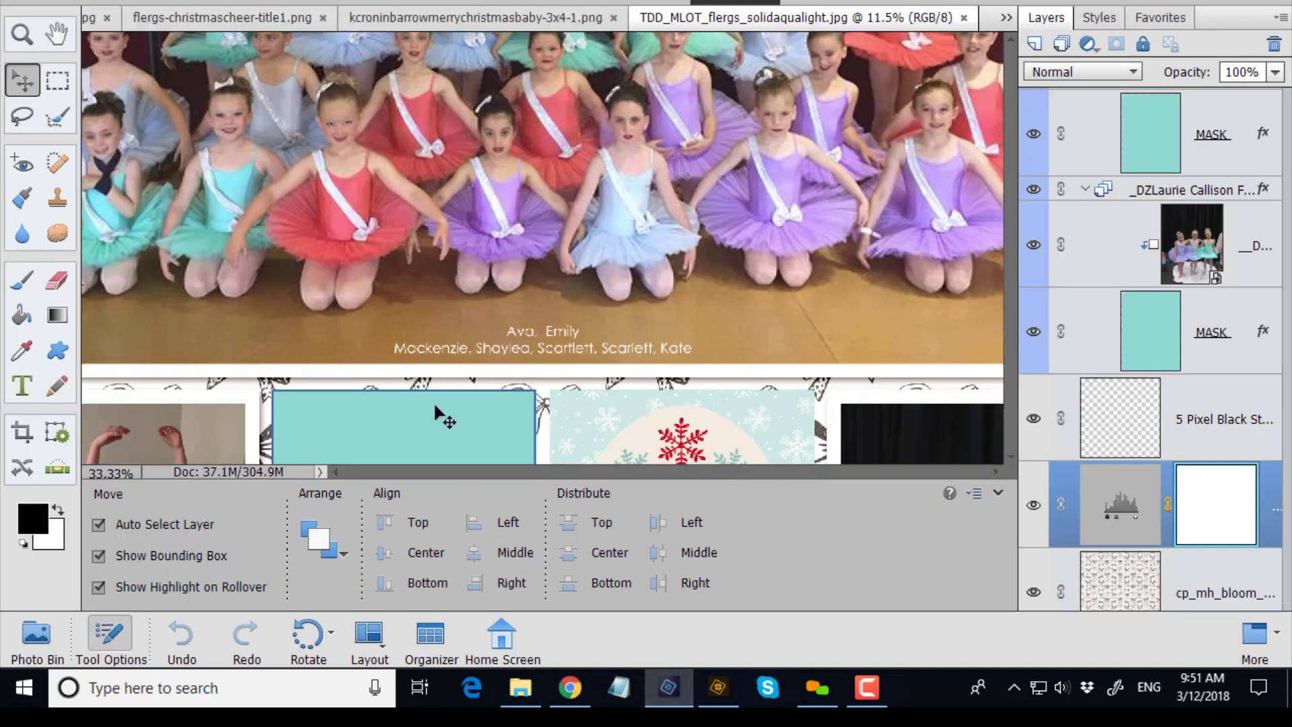
Step: Return to the 20181201 Emily Ballet.psd layout and add the open light aqua paper above the bow-patterned background paper
{"action": "left_click", "coordinate": [37, 666]}
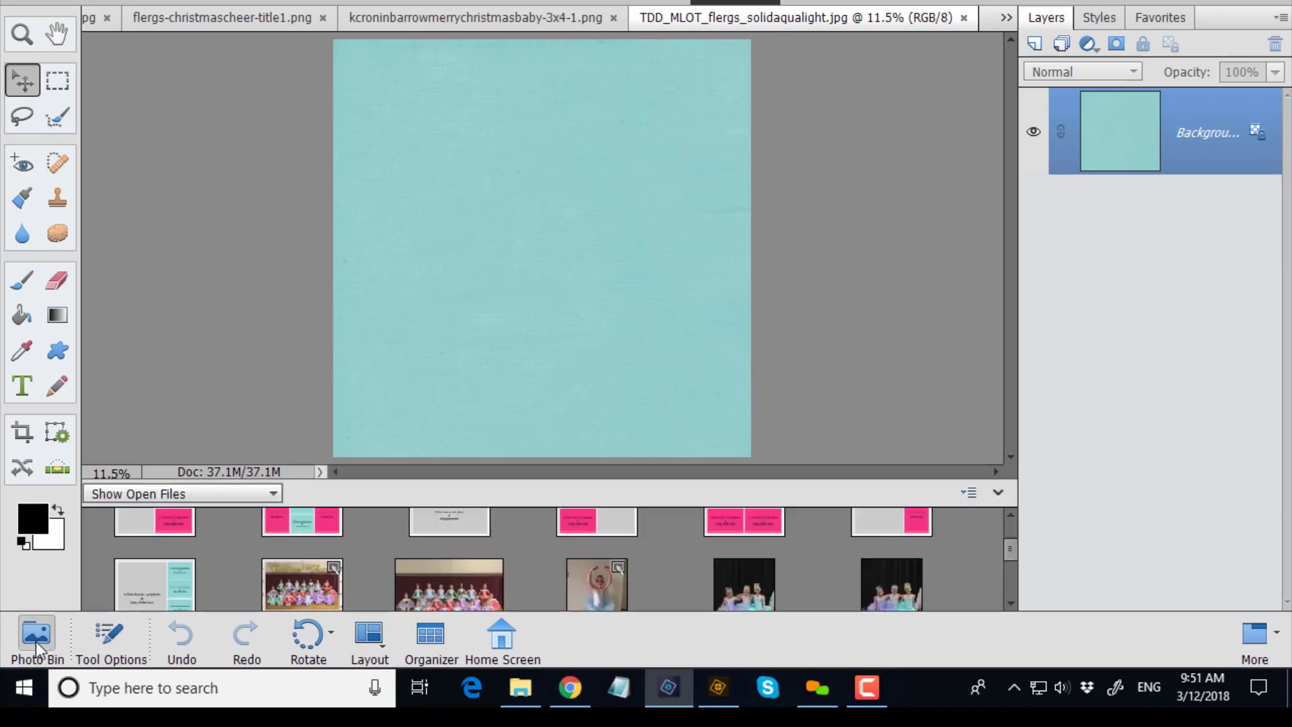
{"action": "left_click", "coordinate": [42, 656]}
{"action": "left_click", "coordinate": [45, 654]}
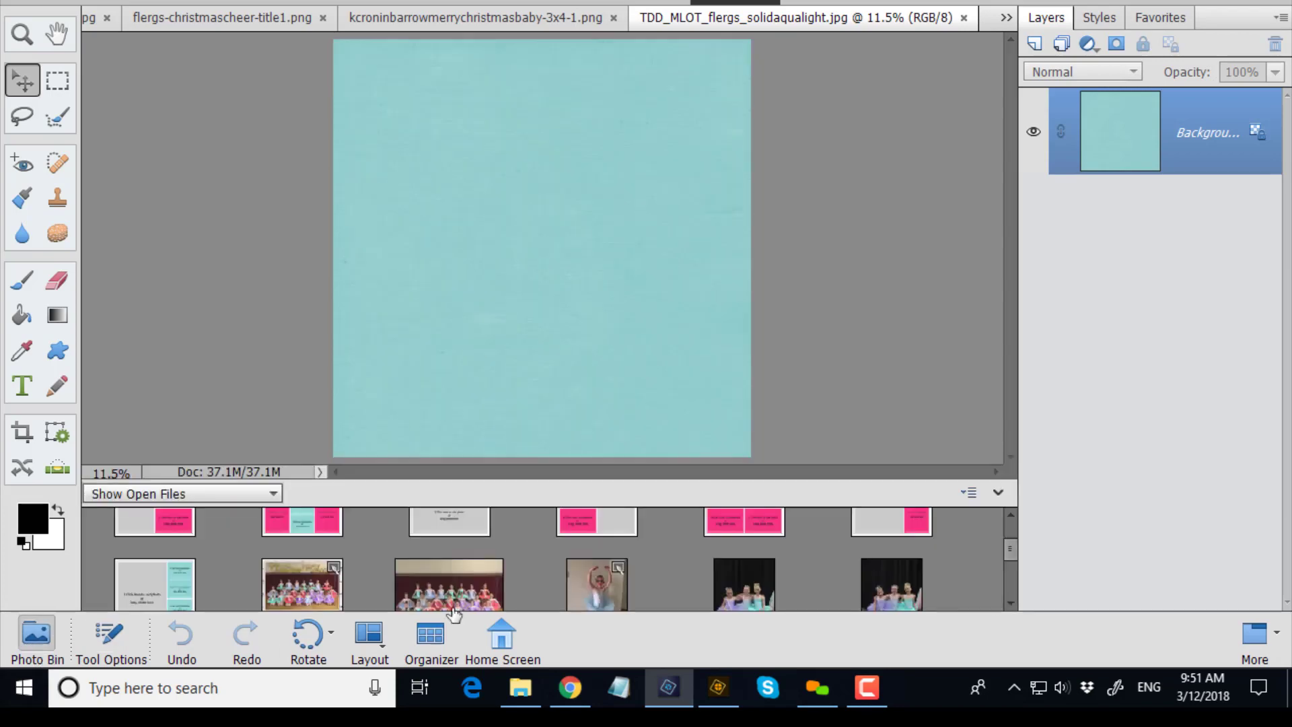
{"action": "scroll", "coordinate": [294, 545], "scroll_direction": "down", "scroll_amount": 4}
{"action": "left_click", "coordinate": [294, 528]}
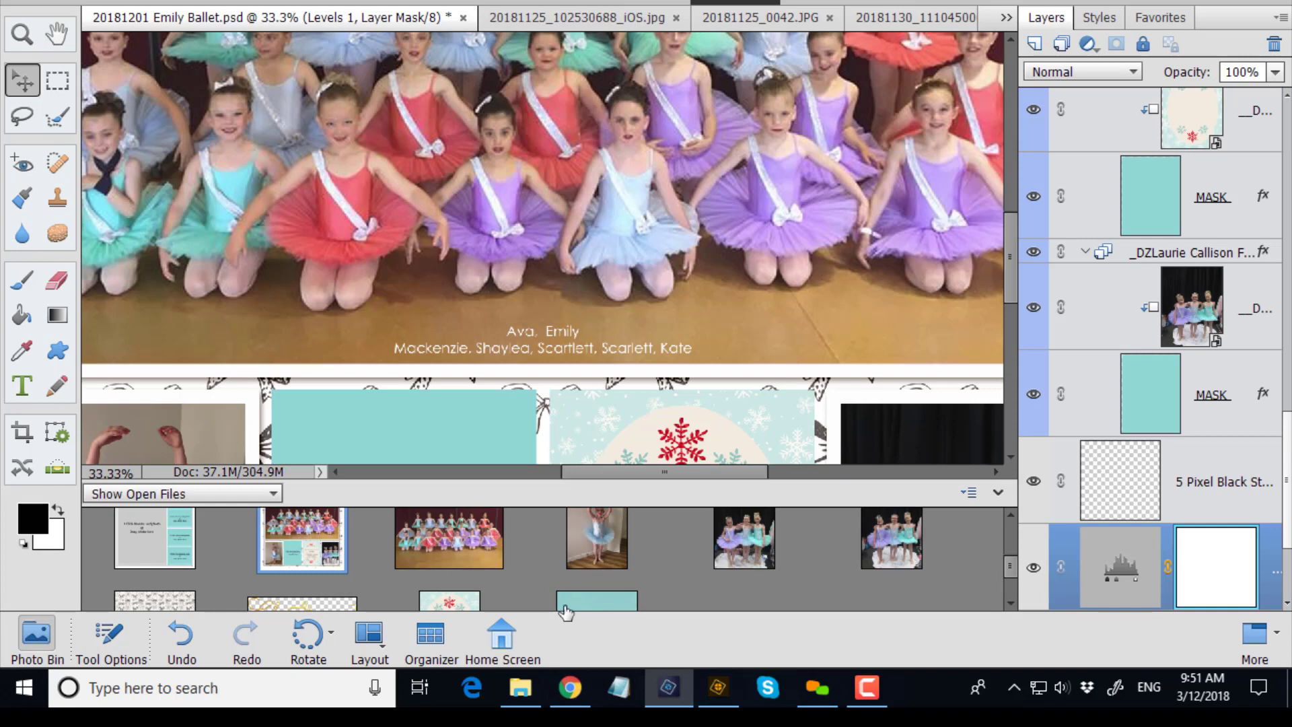
{"action": "scroll", "coordinate": [294, 538], "scroll_direction": "down", "scroll_amount": 2}
{"action": "left_click_drag", "start_coordinate": [583, 577], "coordinate": [542, 415]}
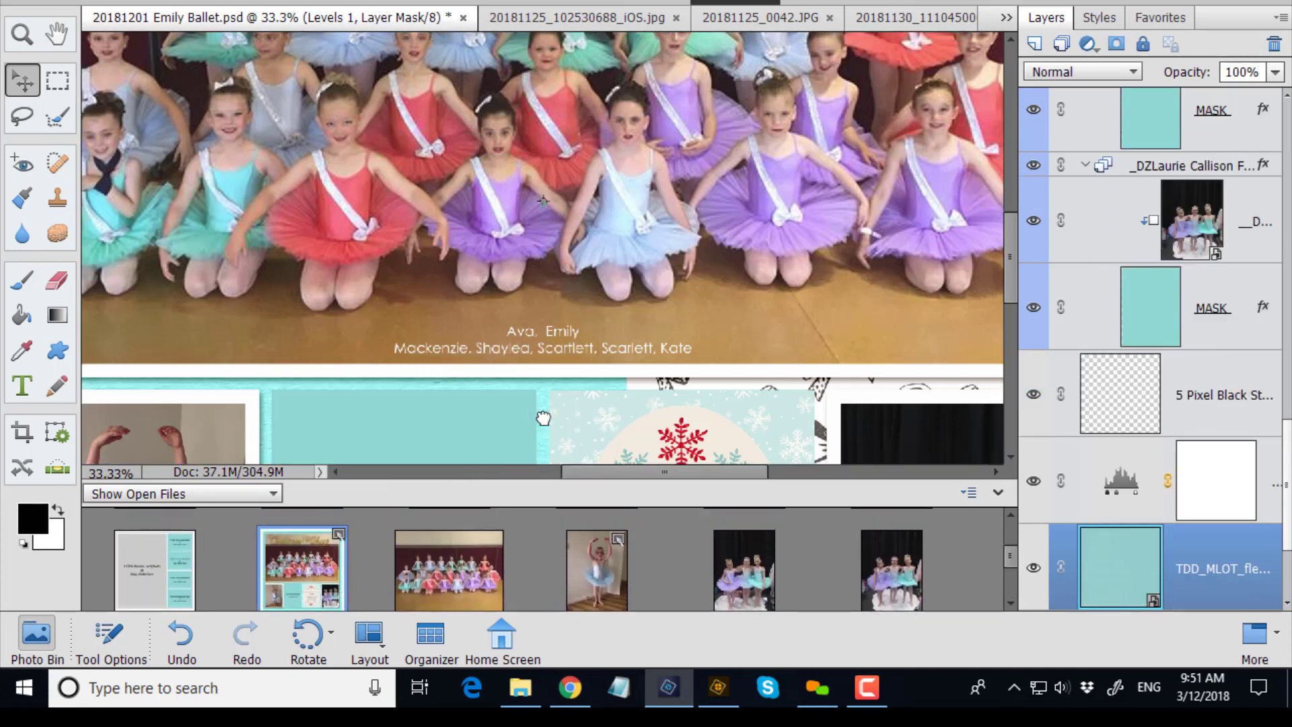
{"action": "key", "text": "ctrl+0"}
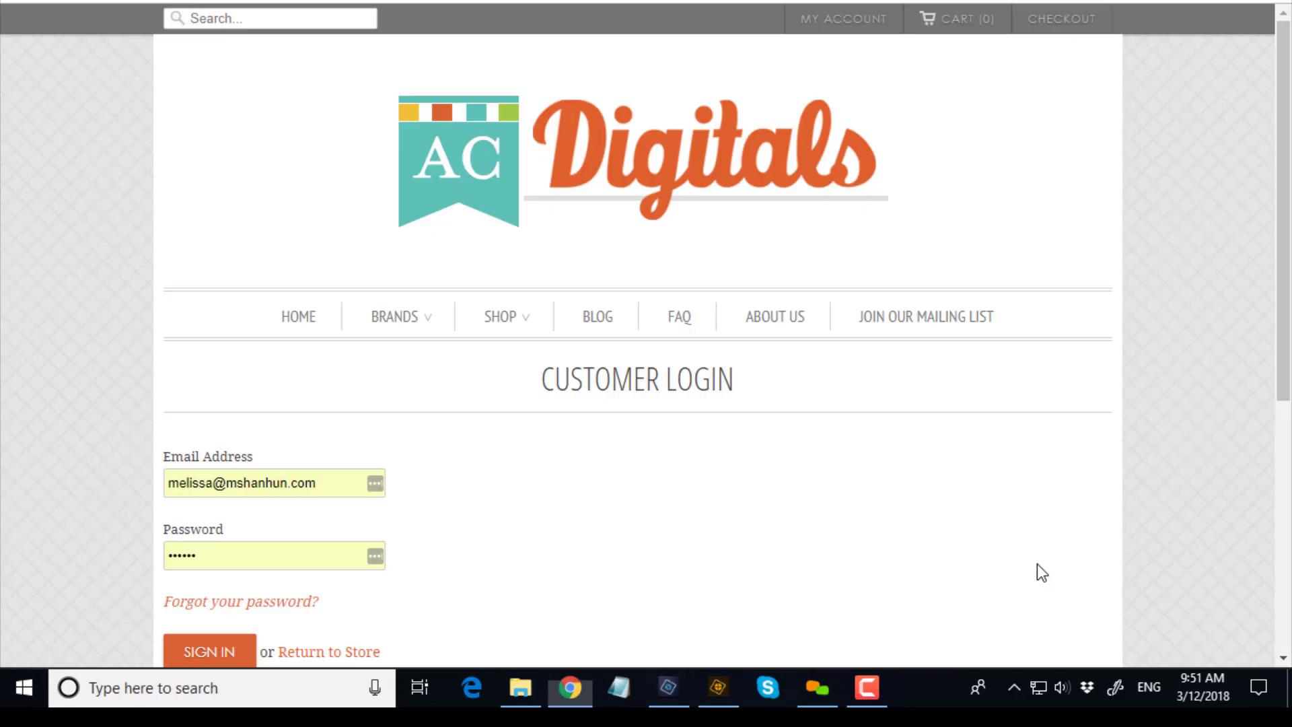
Step: Switch to the Elements Organizer, search for supplies whose filename contains "orange", and browse the matches
{"action": "key", "text": "alt+Tab"}
{"action": "key", "text": "Tab"}
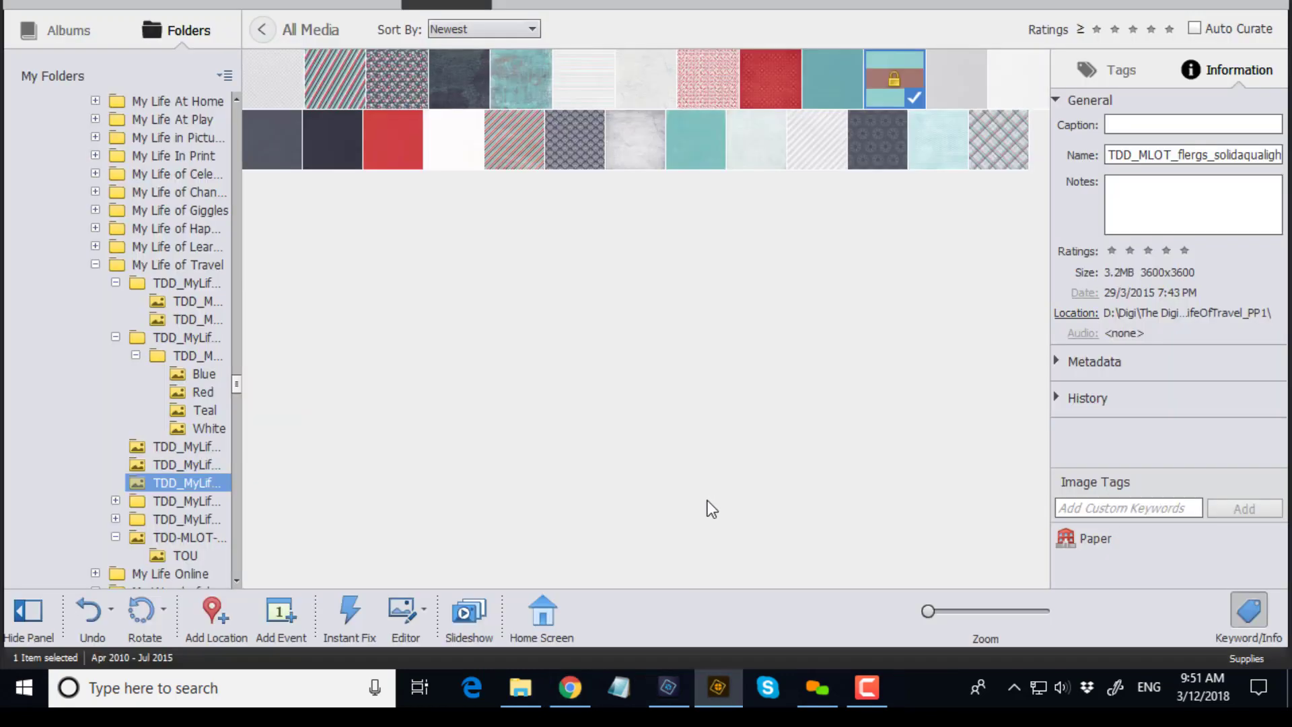
{"action": "key", "text": "ctrl+shift+k"}
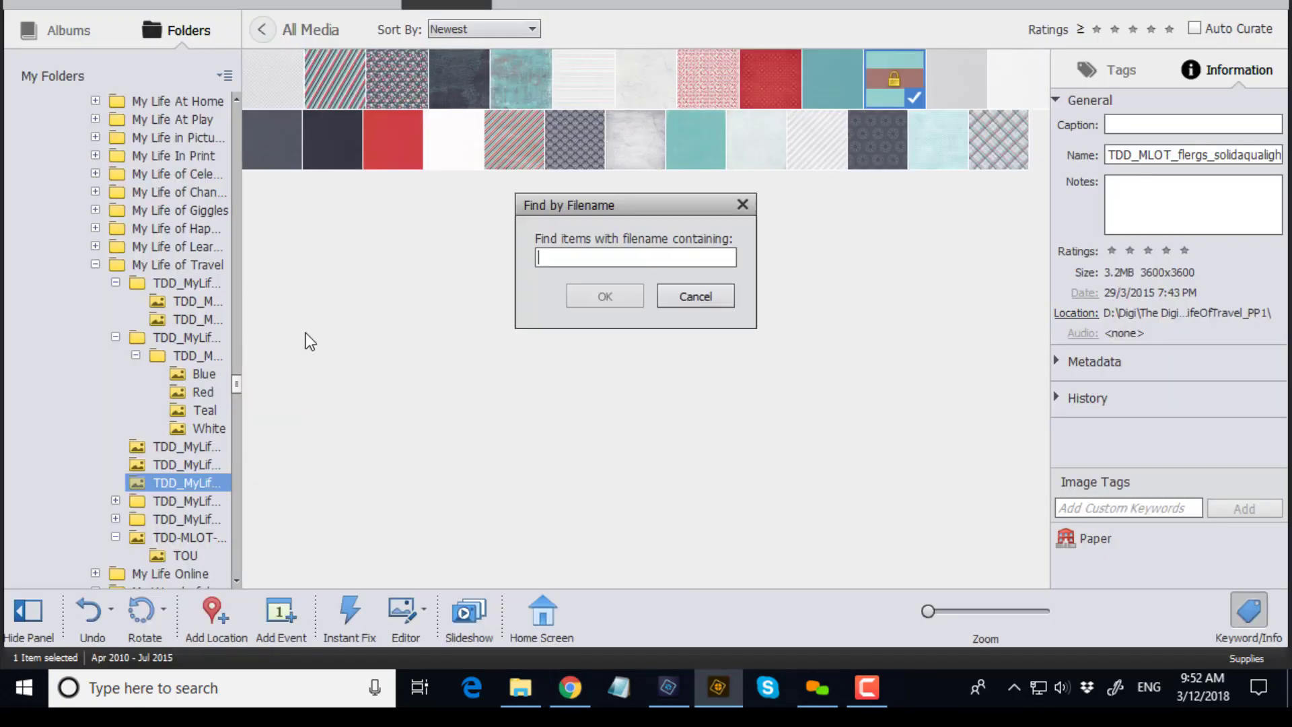
{"action": "type", "text": "ora"}
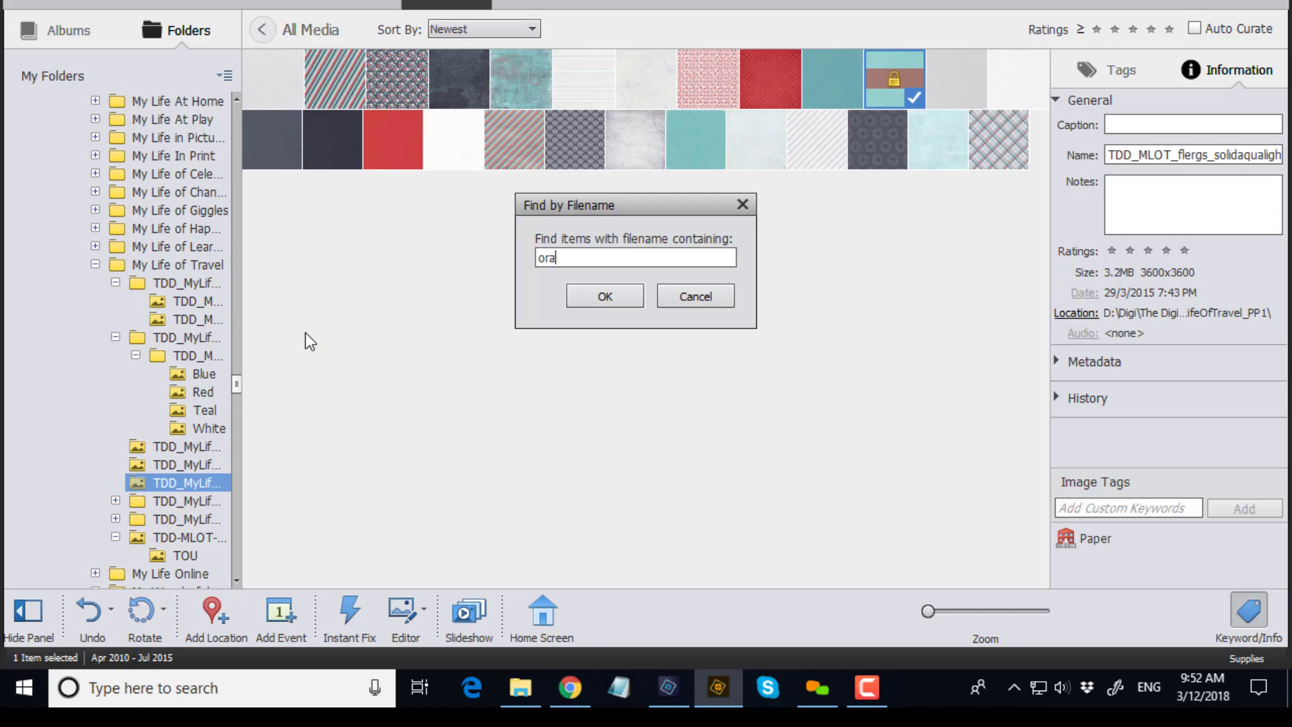
{"action": "type", "text": "nge"}
{"action": "key", "text": "Return"}
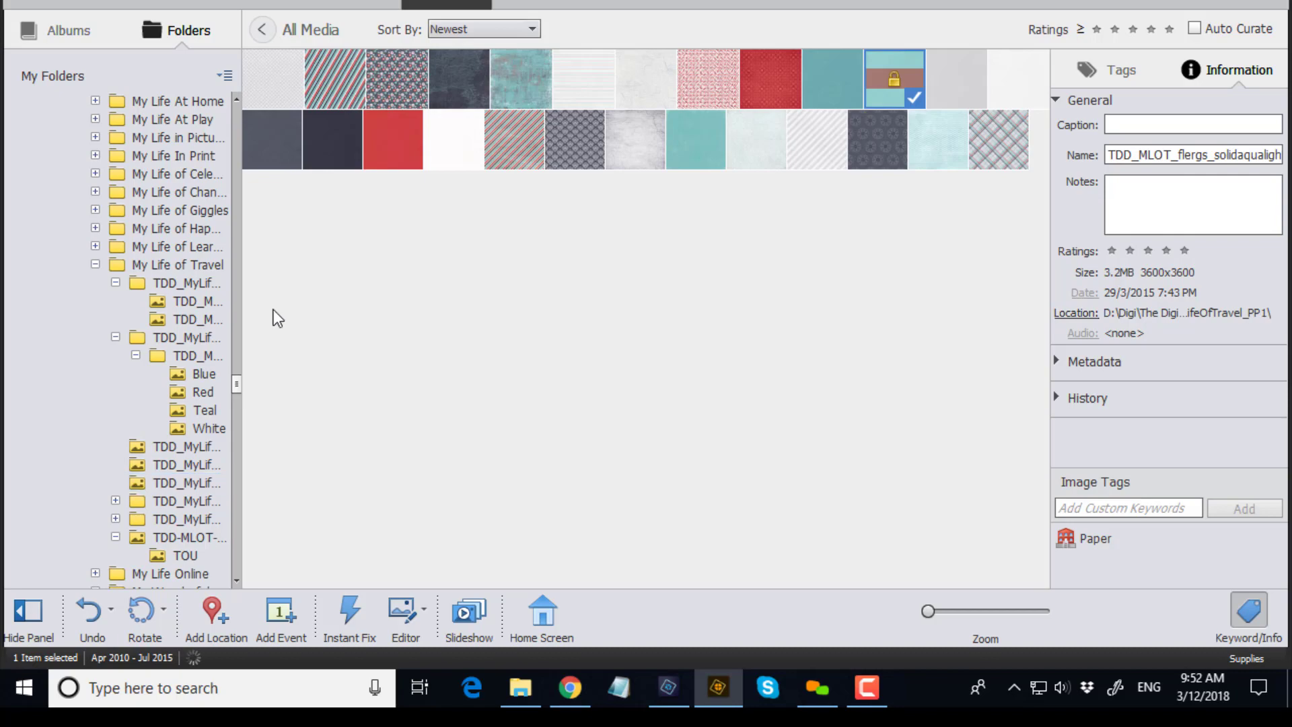
{"action": "scroll", "coordinate": [515, 337], "scroll_direction": "down", "scroll_amount": 10}
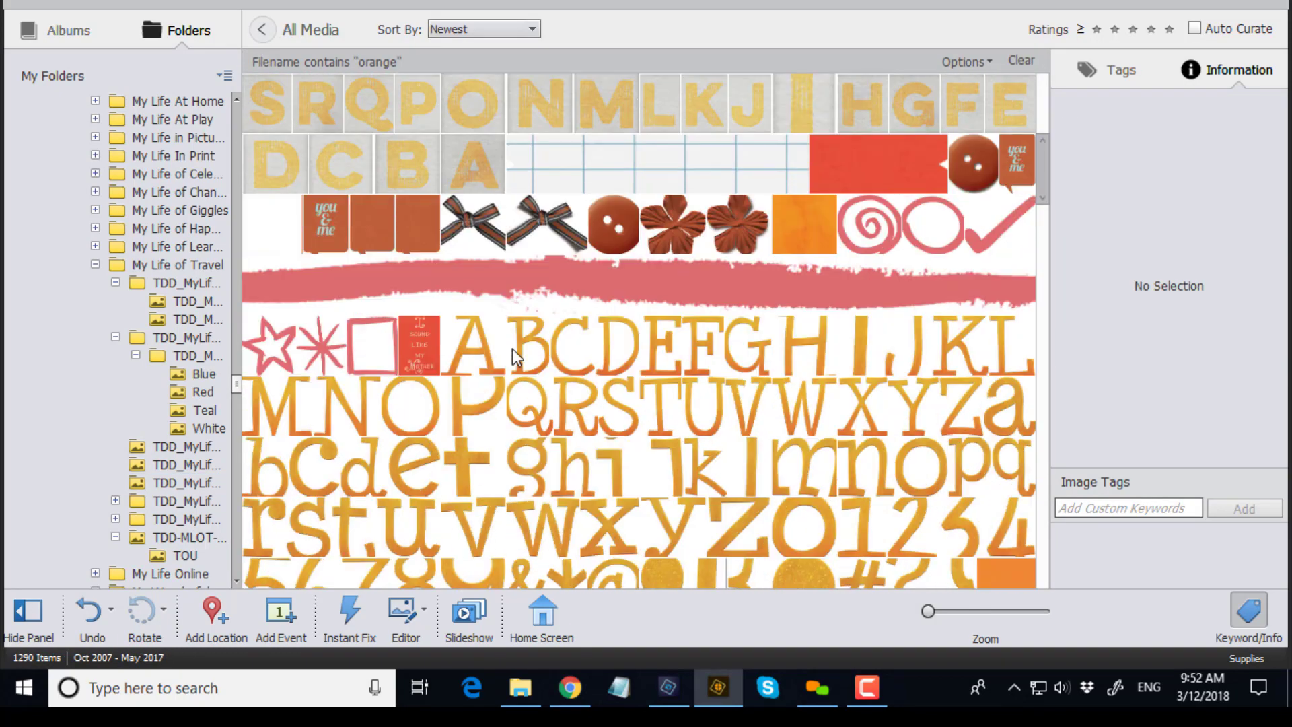
{"action": "scroll", "coordinate": [511, 350], "scroll_direction": "down", "scroll_amount": 10}
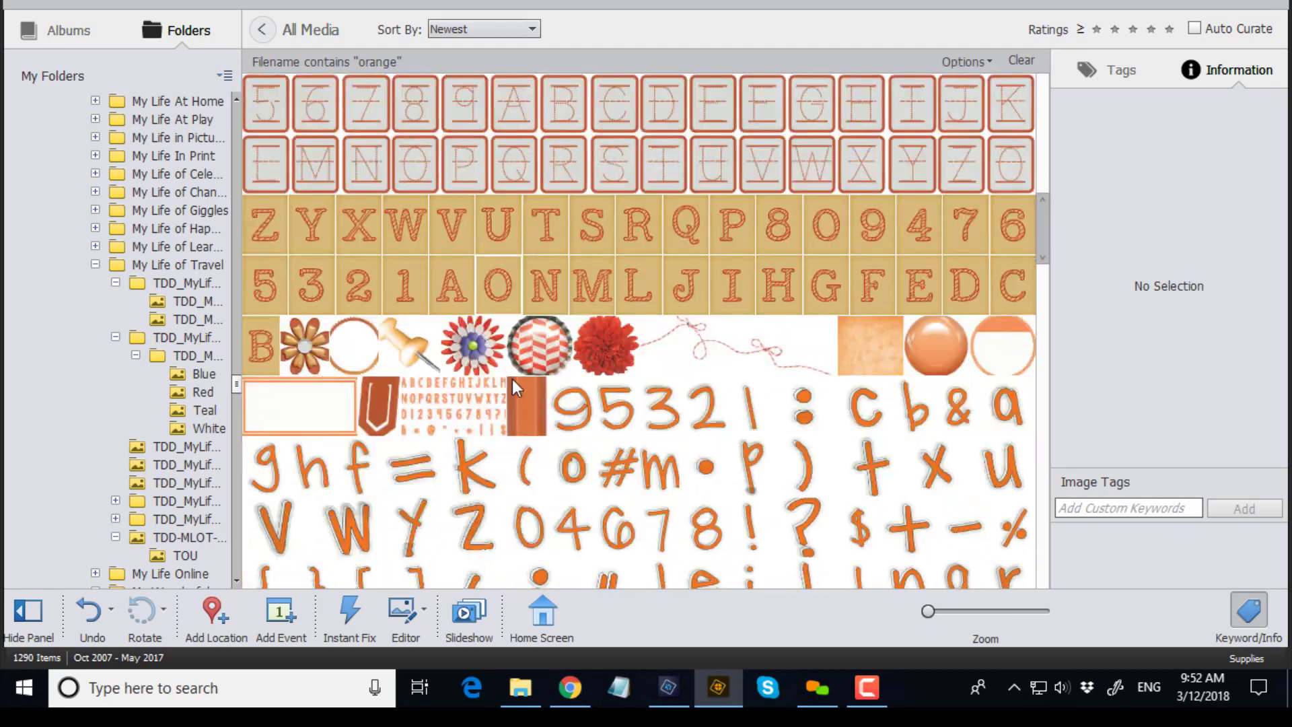
{"action": "scroll", "coordinate": [512, 382], "scroll_direction": "down", "scroll_amount": 10}
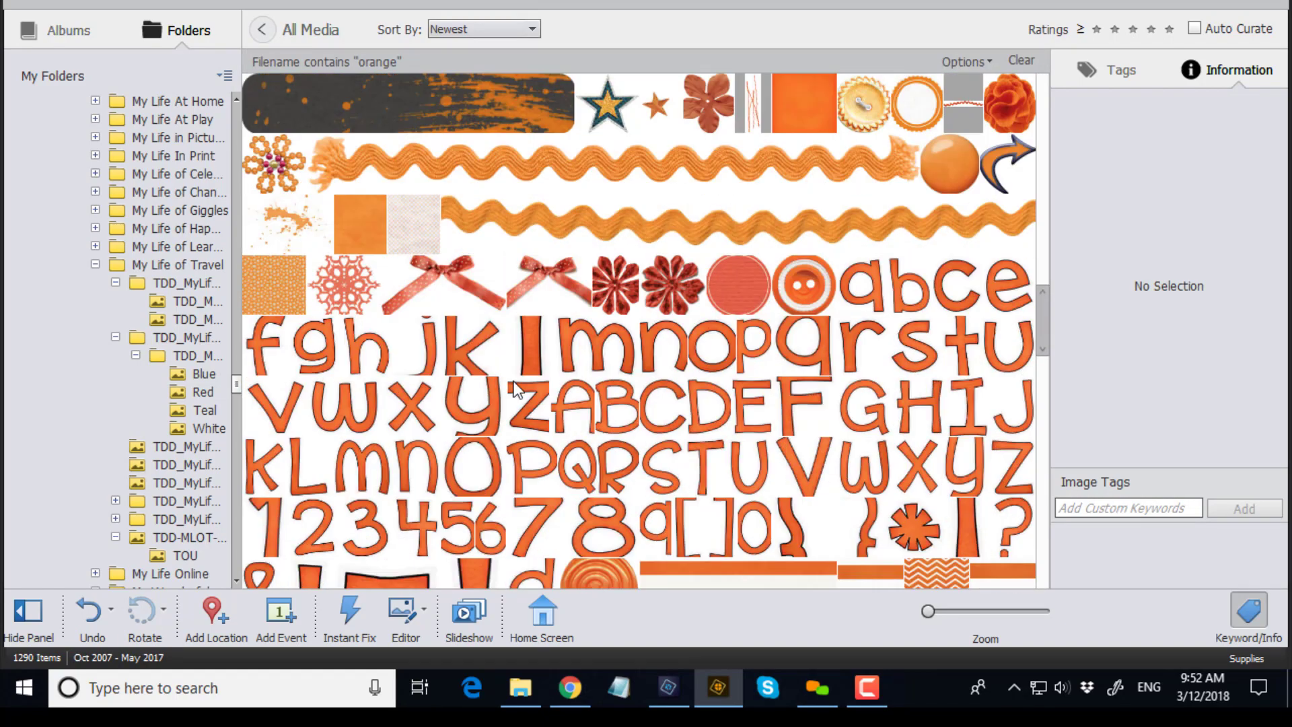
{"action": "scroll", "coordinate": [513, 384], "scroll_direction": "down", "scroll_amount": 5}
{"action": "scroll", "coordinate": [512, 381], "scroll_direction": "down", "scroll_amount": 3}
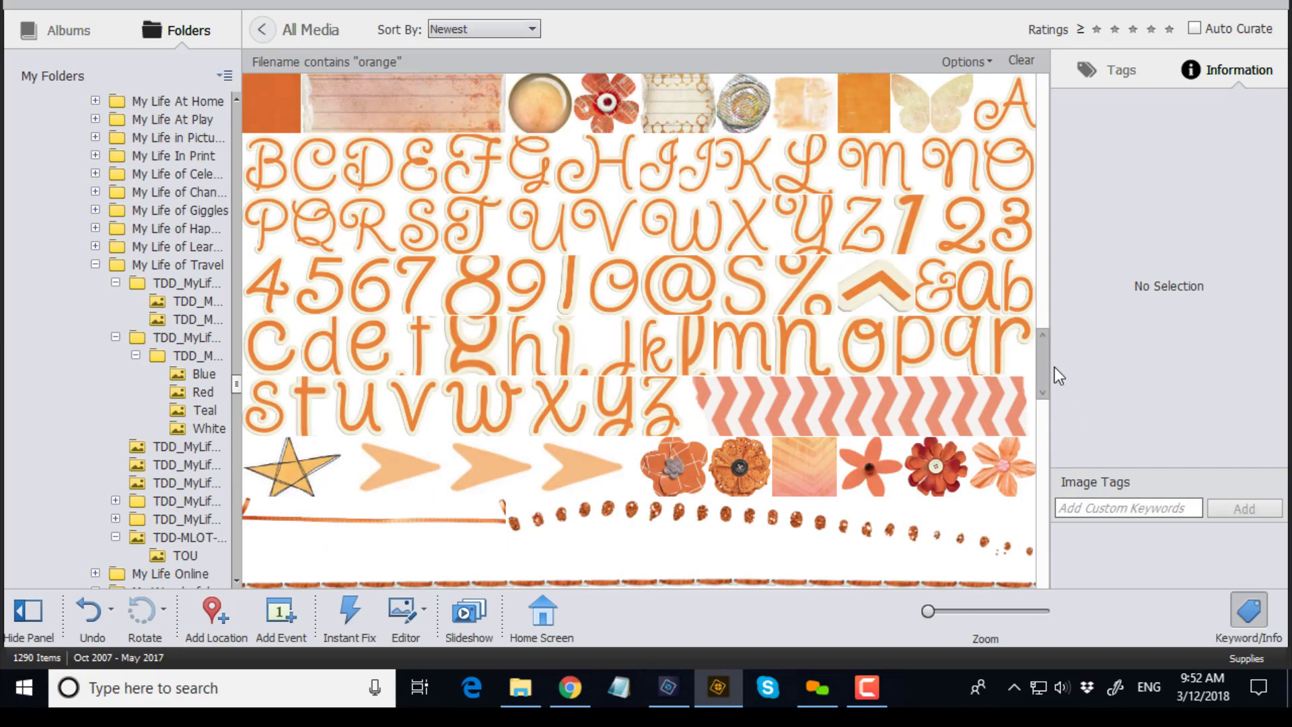
{"action": "left_click_drag", "start_coordinate": [1046, 360], "coordinate": [1032, 539]}
Step: Search for supplies whose filename contains "red" and browse the matches for a costume-coloured item
{"action": "key", "text": "ctrl+shift+k"}
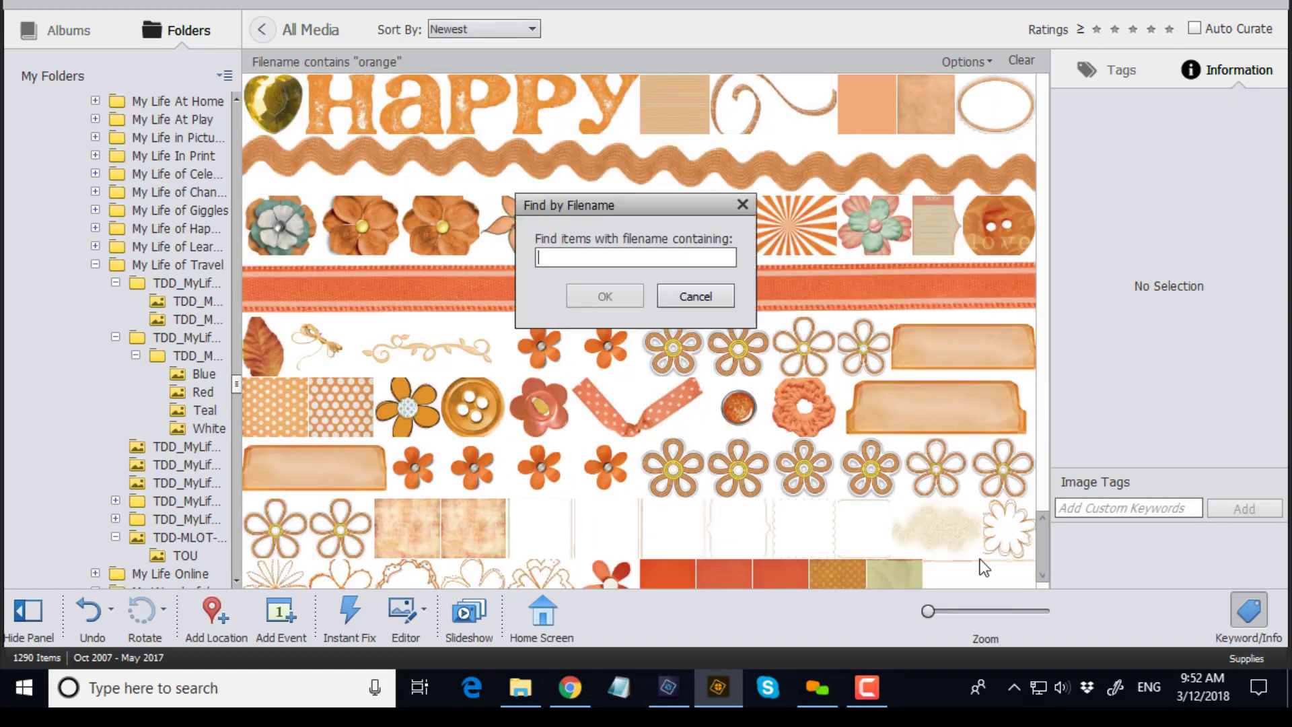
{"action": "type", "text": "red"}
{"action": "key", "text": "Return"}
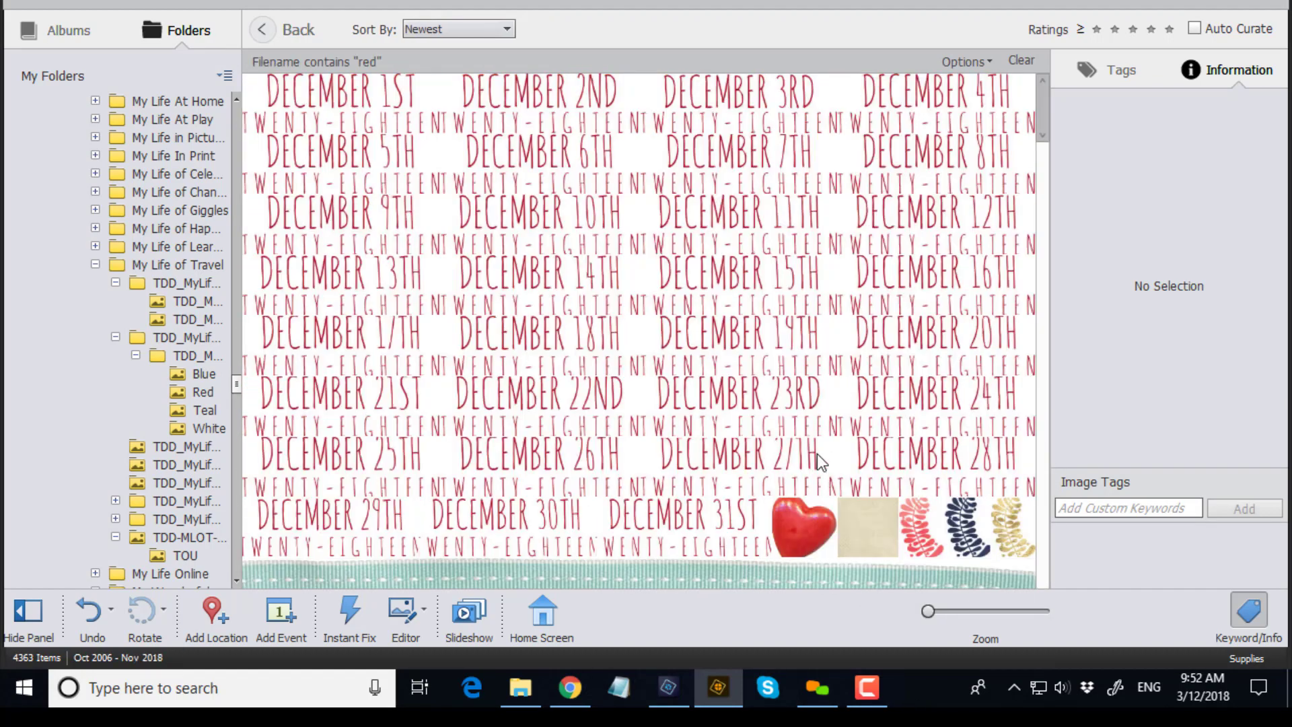
{"action": "scroll", "coordinate": [766, 390], "scroll_direction": "down", "scroll_amount": 15}
{"action": "scroll", "coordinate": [764, 389], "scroll_direction": "down", "scroll_amount": 15}
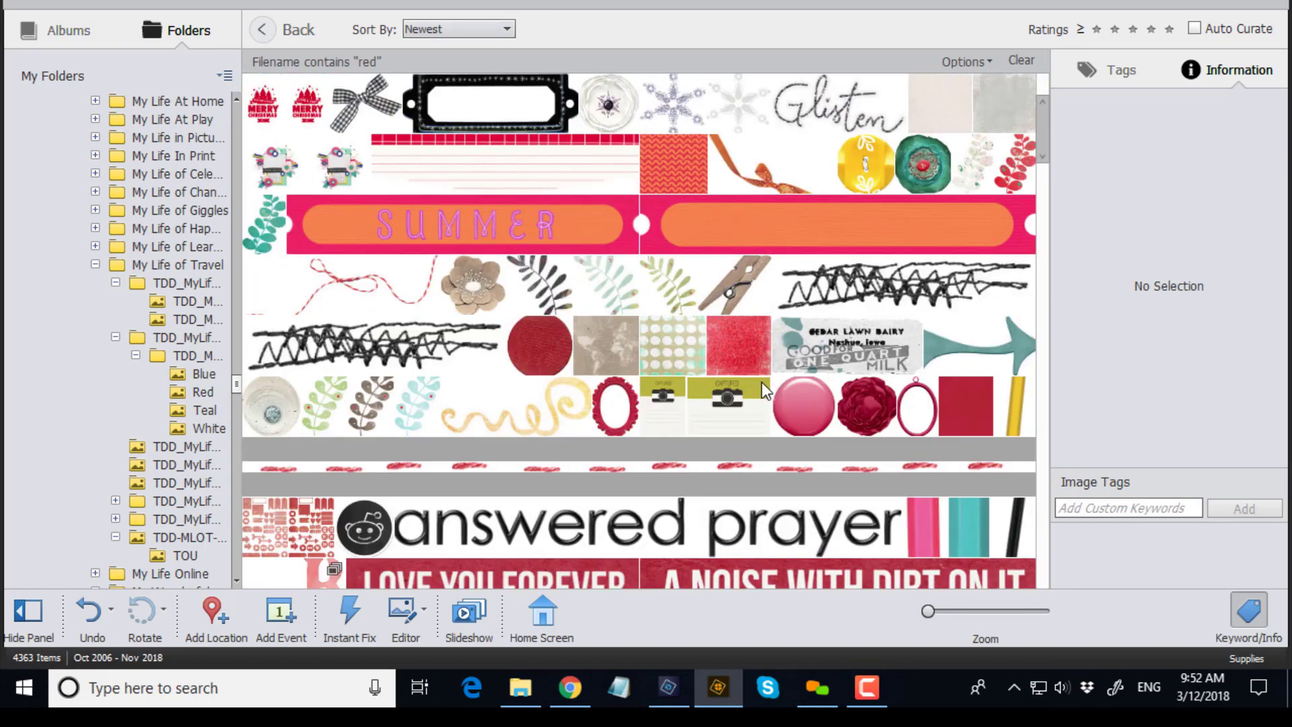
{"action": "scroll", "coordinate": [768, 364], "scroll_direction": "down", "scroll_amount": 12}
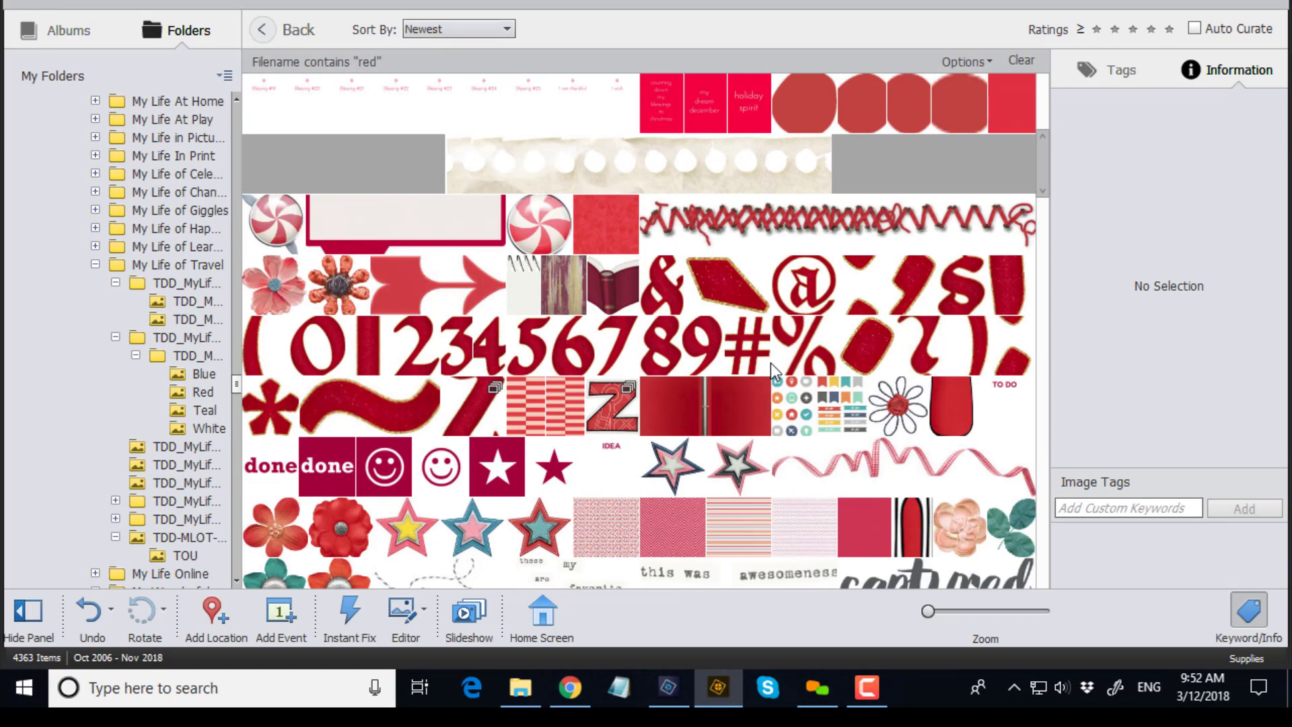
{"action": "scroll", "coordinate": [769, 362], "scroll_direction": "down", "scroll_amount": 15}
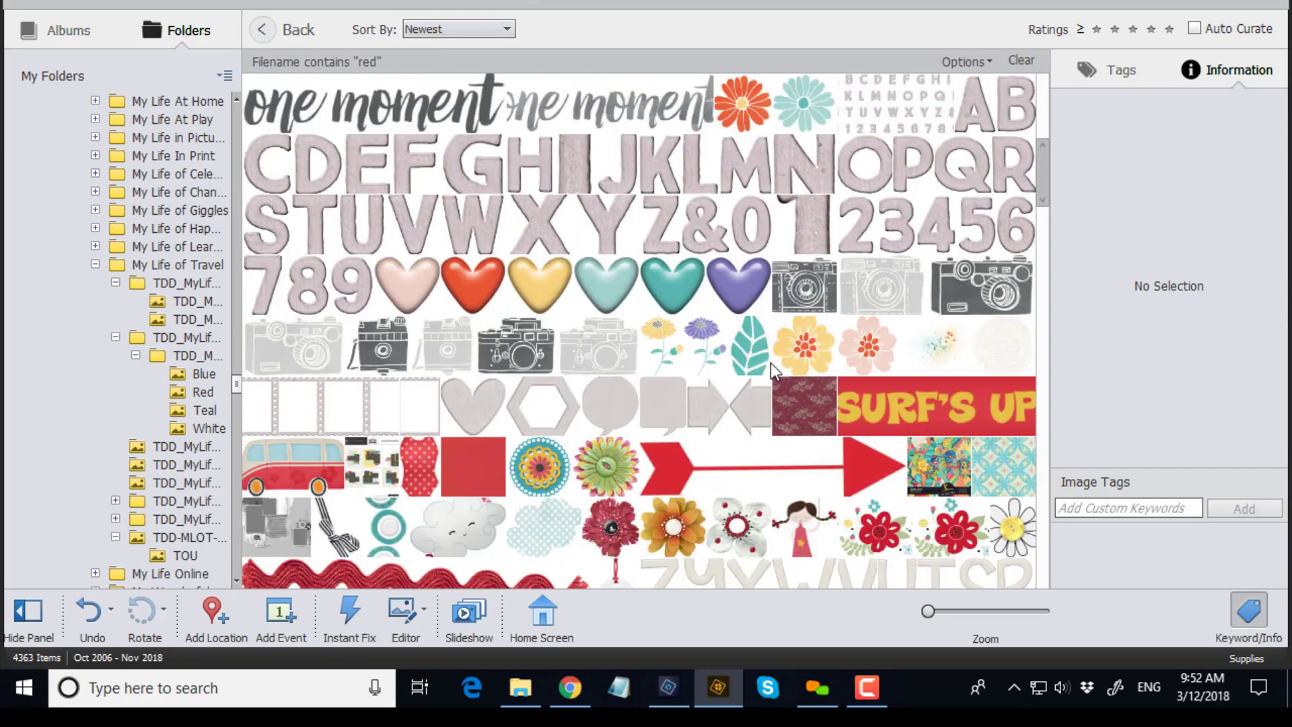
Step: Run a visual search for photos similar to the glossy red heart, continuing without indexing the media
{"action": "left_click", "coordinate": [467, 280]}
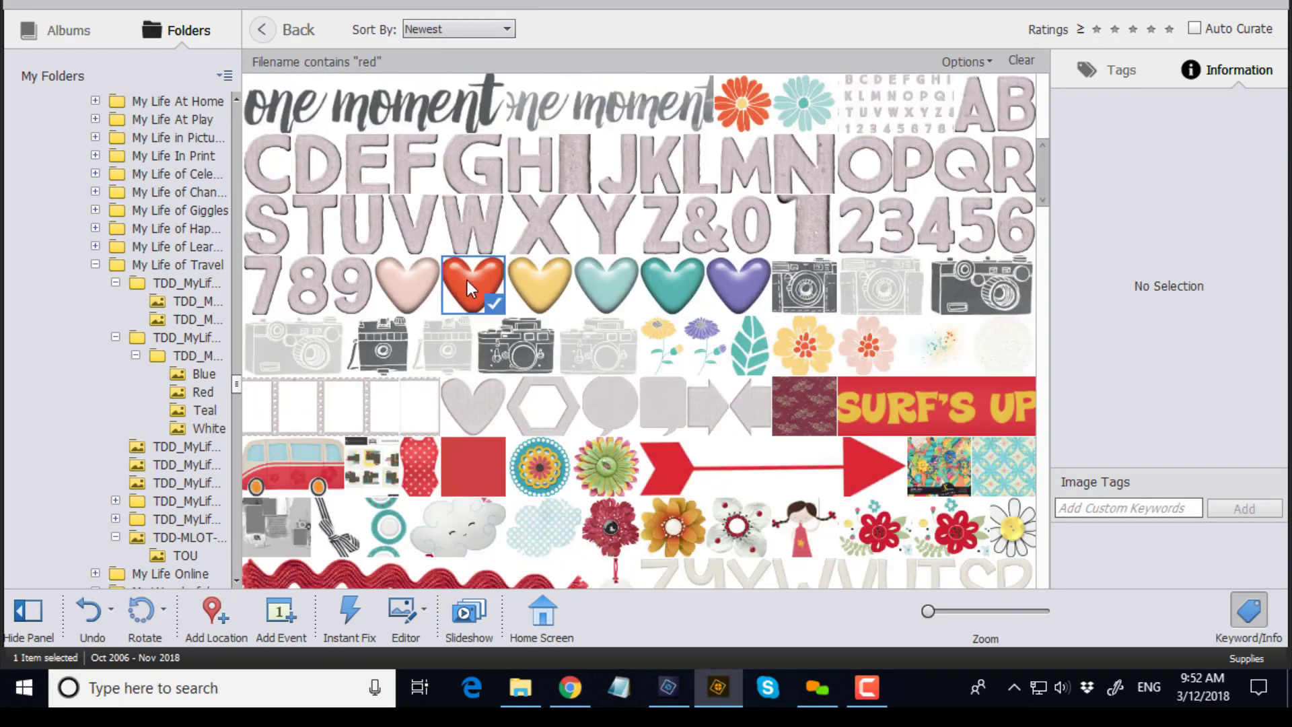
{"action": "left_click", "coordinate": [138, 1]}
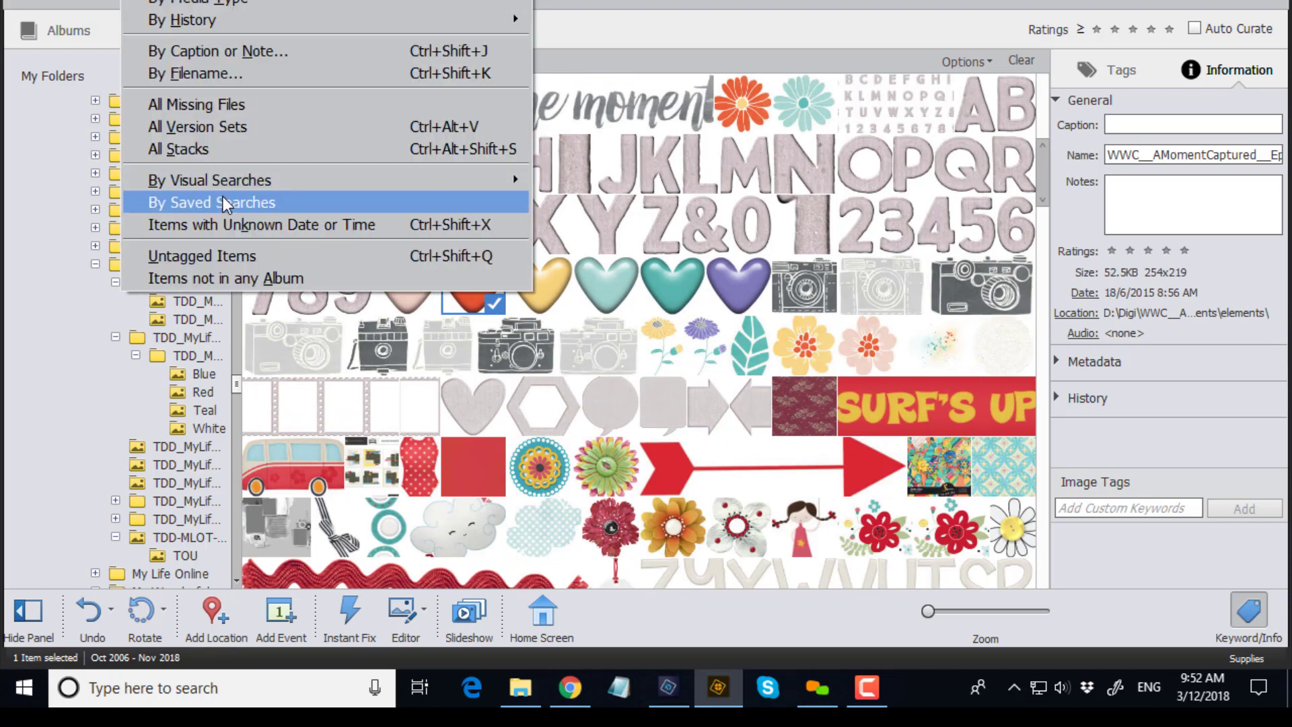
{"action": "mouse_move", "coordinate": [261, 180]}
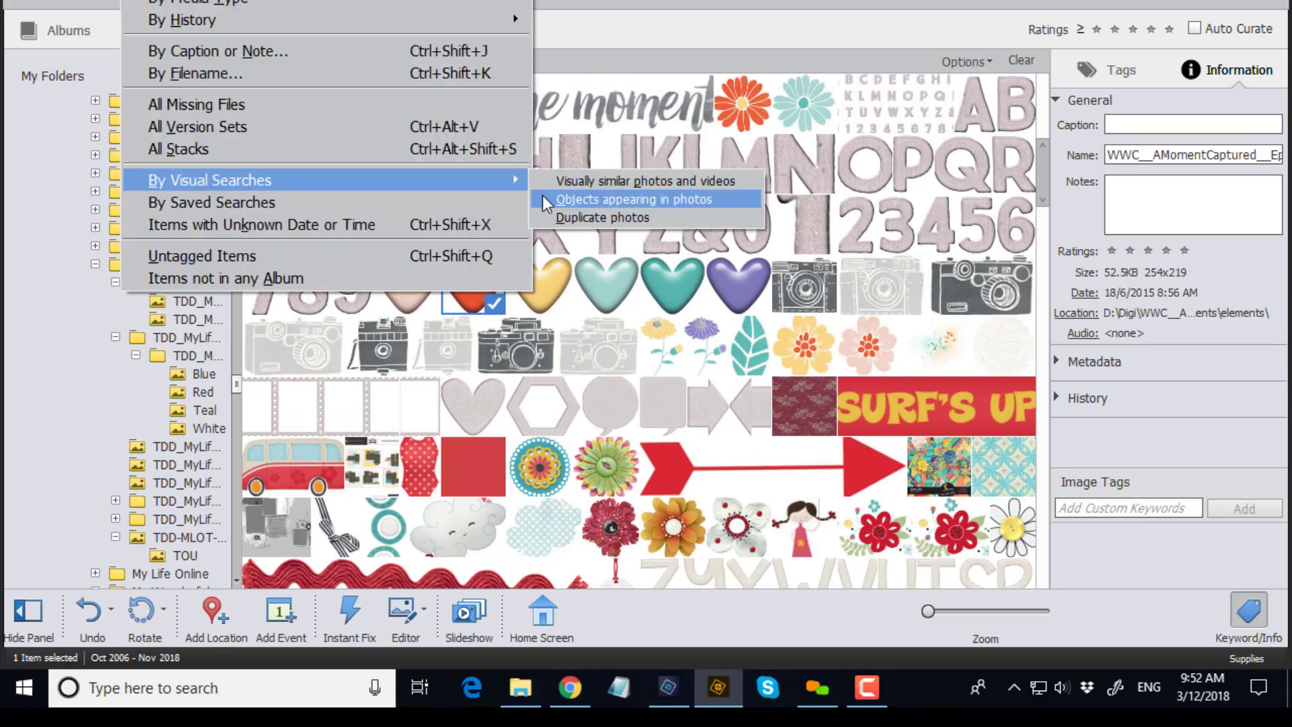
{"action": "left_click", "coordinate": [592, 187]}
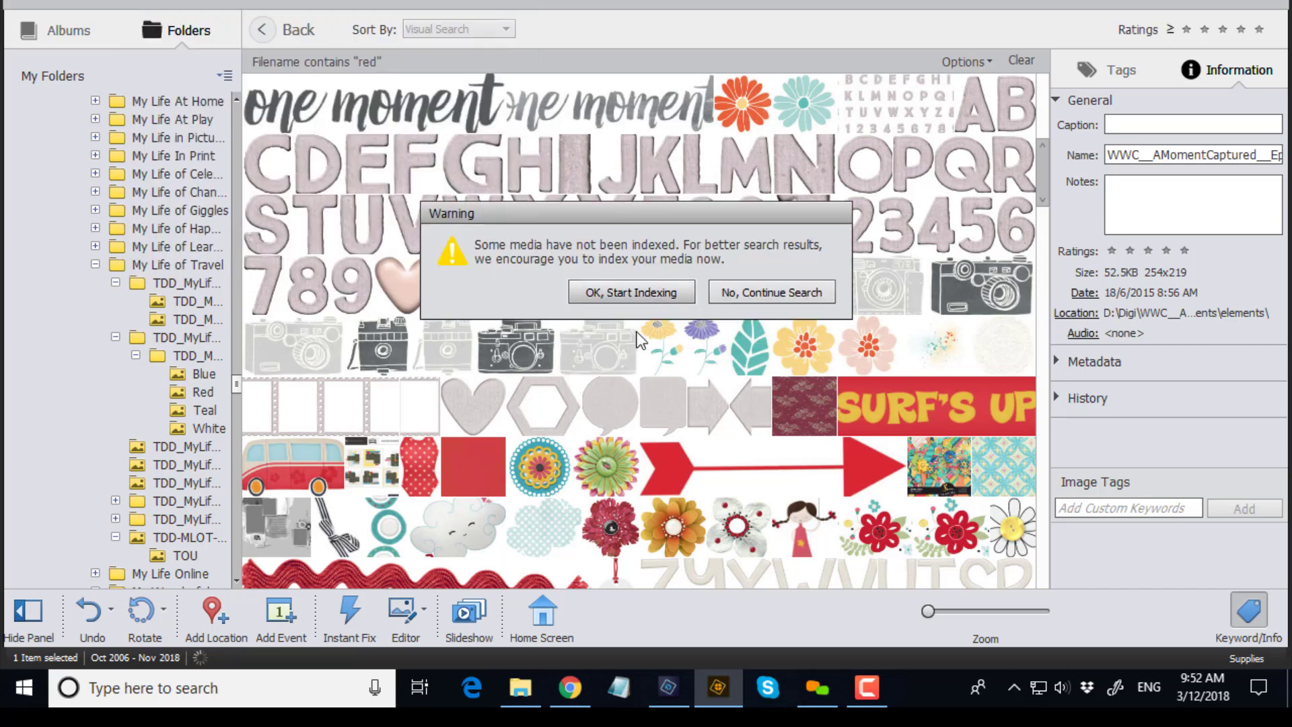
{"action": "left_click", "coordinate": [737, 294]}
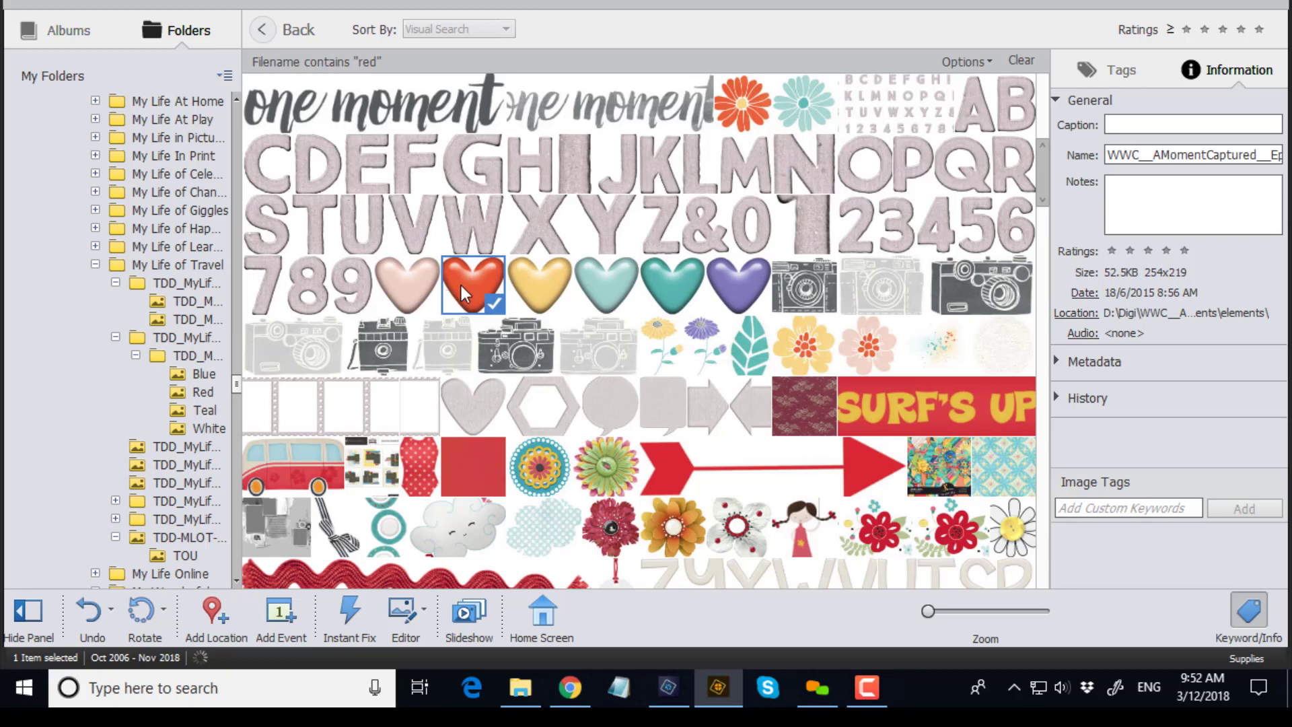
Step: Switch to Chrome, submit the AC Digitals customer login, and return to the Elements Organizer
{"action": "key", "text": "alt+Tab"}
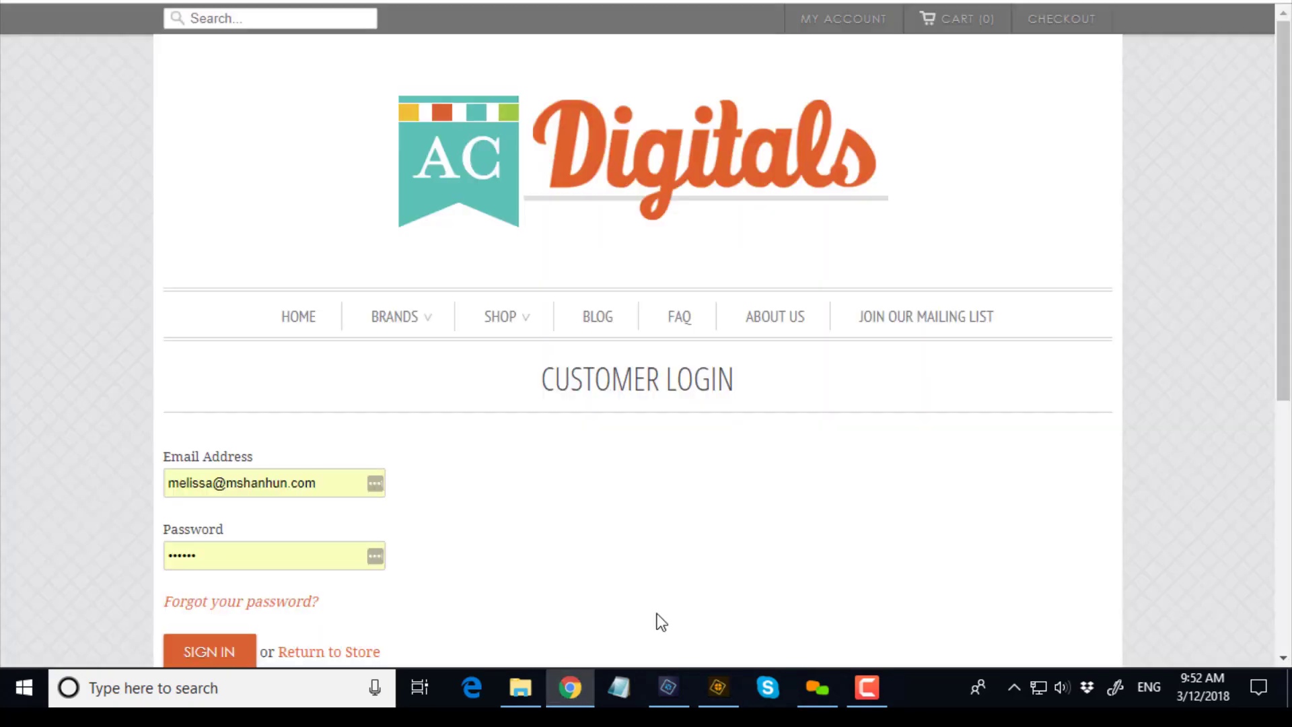
{"action": "left_click", "coordinate": [201, 656]}
{"action": "key", "text": "alt+Tab"}
{"action": "key", "text": "alt+Tab"}
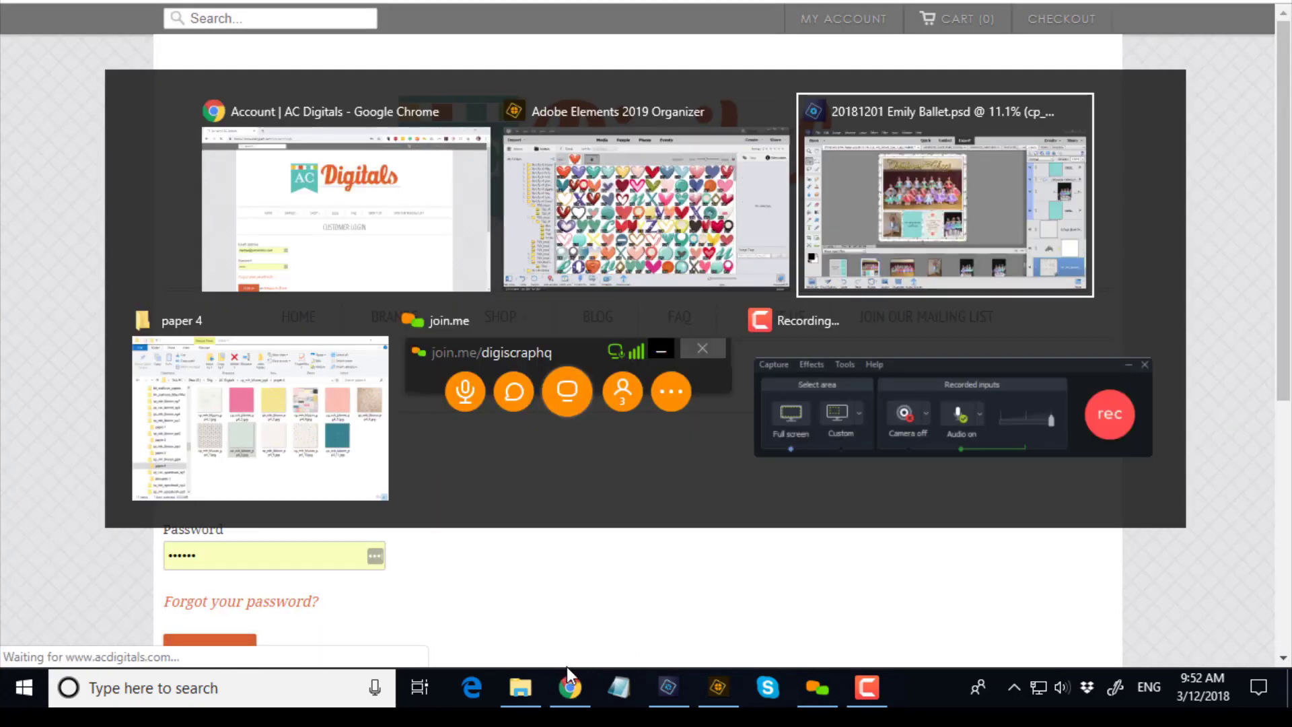
{"action": "key", "text": "alt+shift+Tab"}
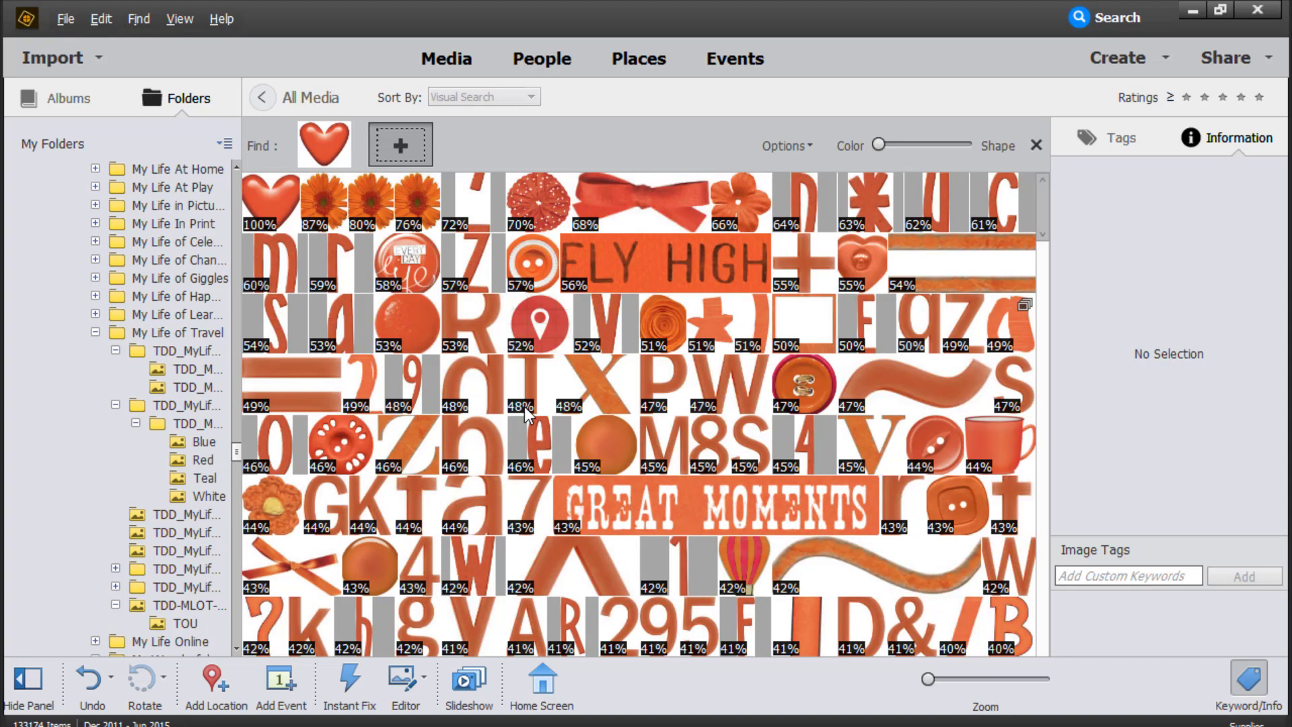
Step: Browse the visually similar supplies, locate the red "This Moment Remembered" strip sahindesigns-fete_wsthis.png in its folder, and open it in the Photo Editor
{"action": "scroll", "coordinate": [476, 306], "scroll_direction": "down", "scroll_amount": 7}
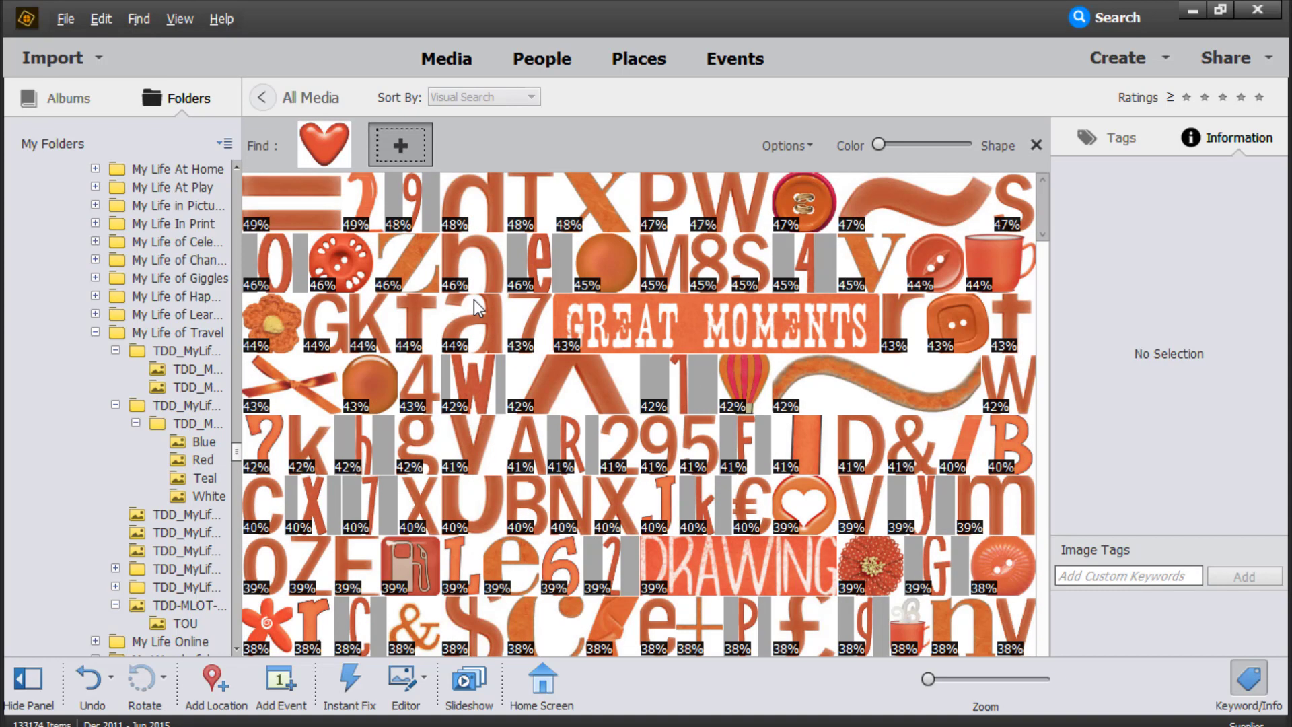
{"action": "scroll", "coordinate": [474, 297], "scroll_direction": "down", "scroll_amount": 8}
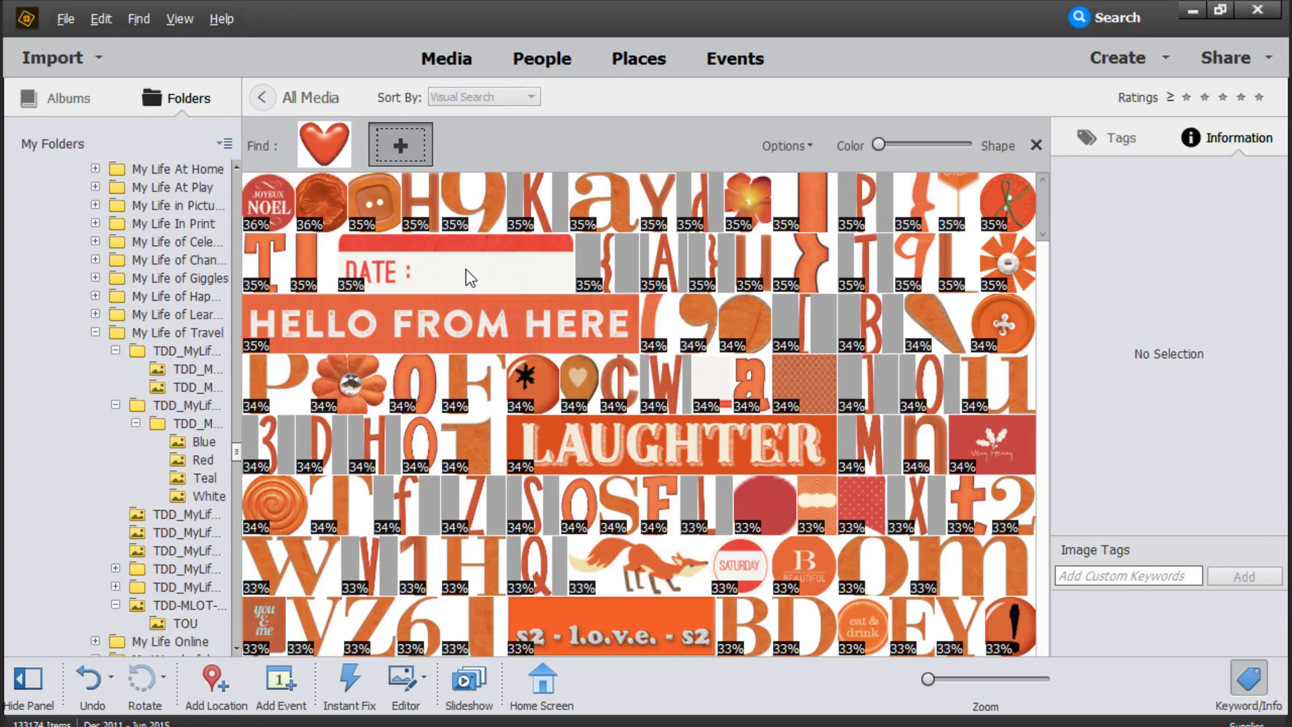
{"action": "scroll", "coordinate": [465, 269], "scroll_direction": "down", "scroll_amount": 5}
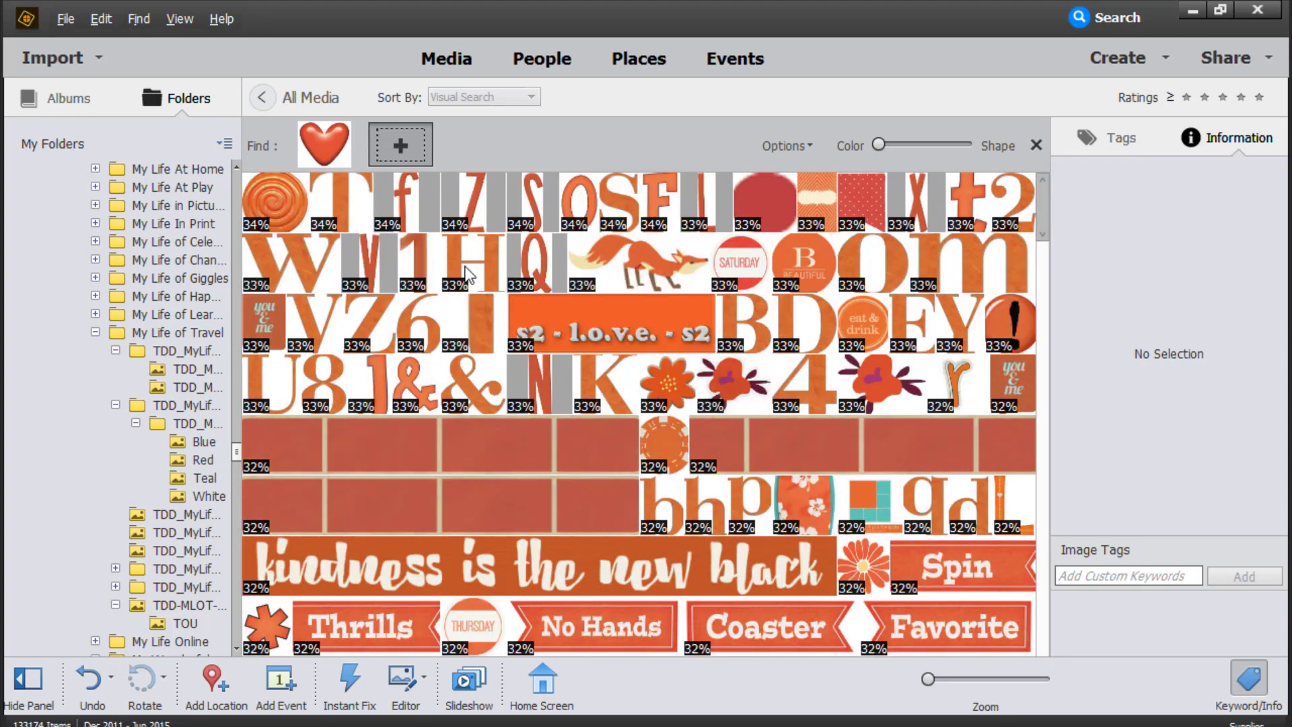
{"action": "scroll", "coordinate": [465, 272], "scroll_direction": "down", "scroll_amount": 11}
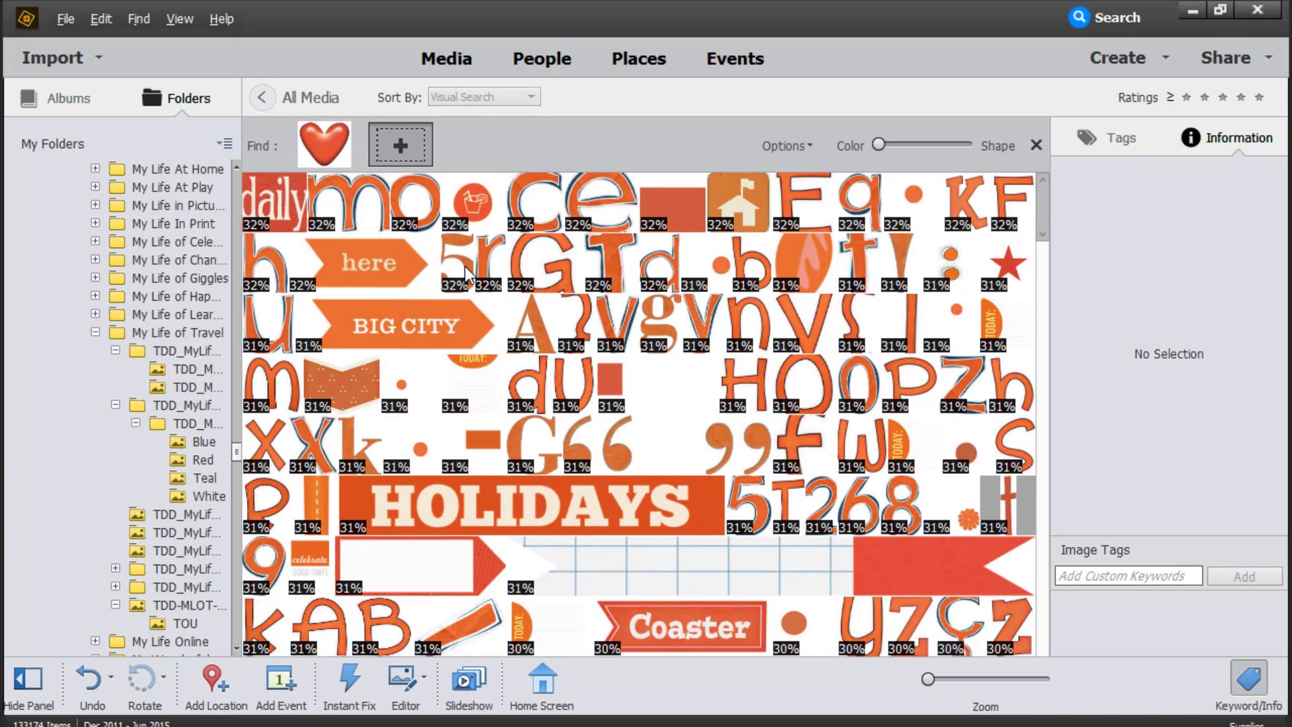
{"action": "scroll", "coordinate": [466, 266], "scroll_direction": "down", "scroll_amount": 15}
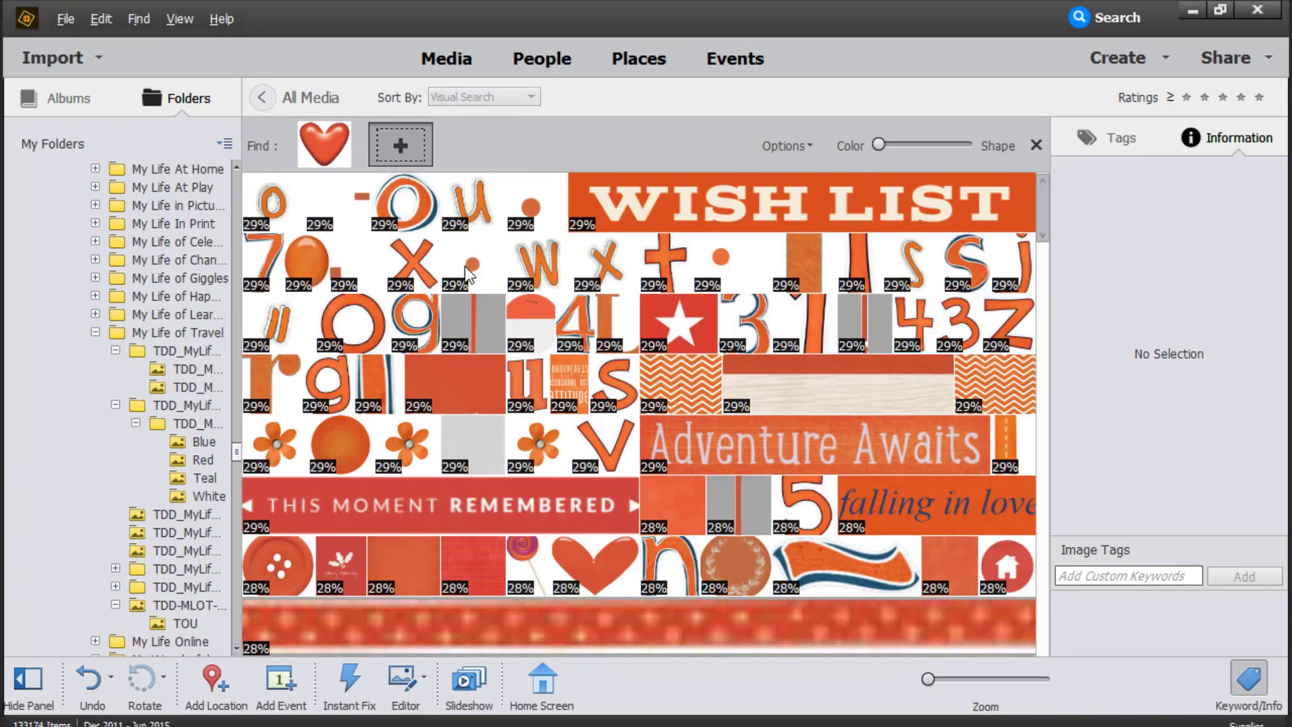
{"action": "scroll", "coordinate": [466, 272], "scroll_direction": "down", "scroll_amount": 3}
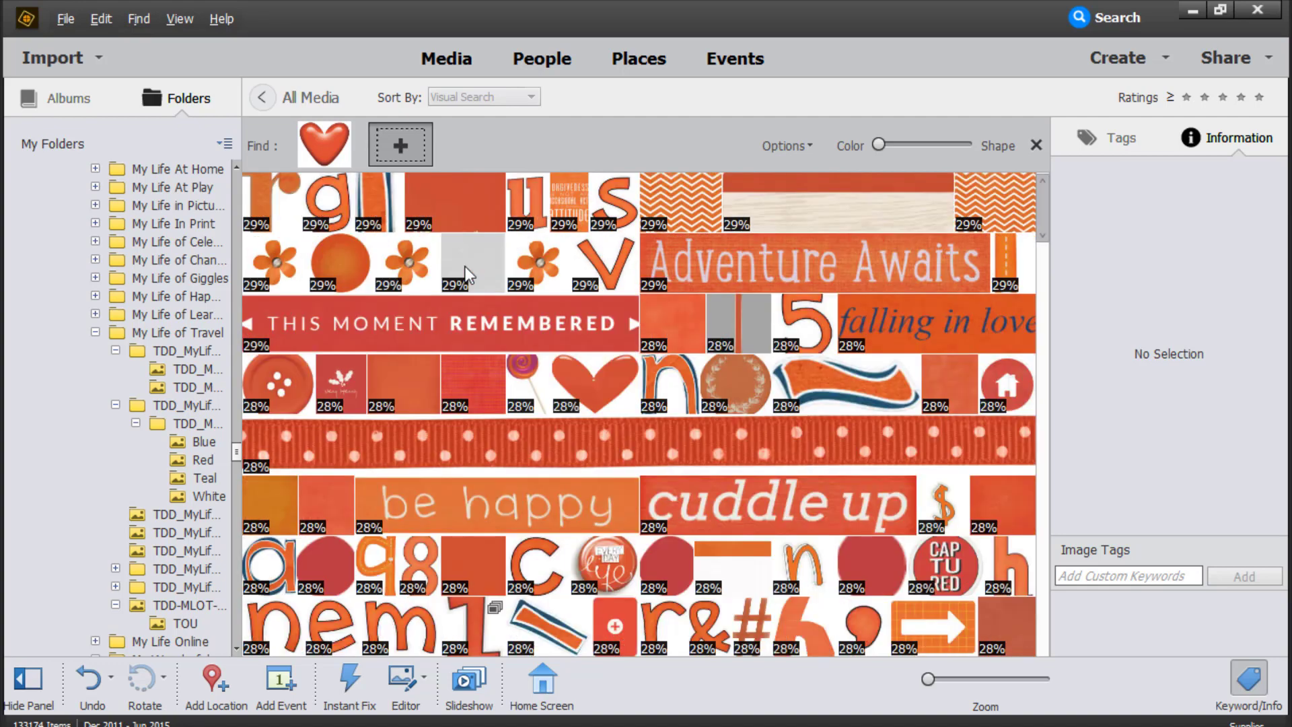
{"action": "left_click", "coordinate": [396, 348]}
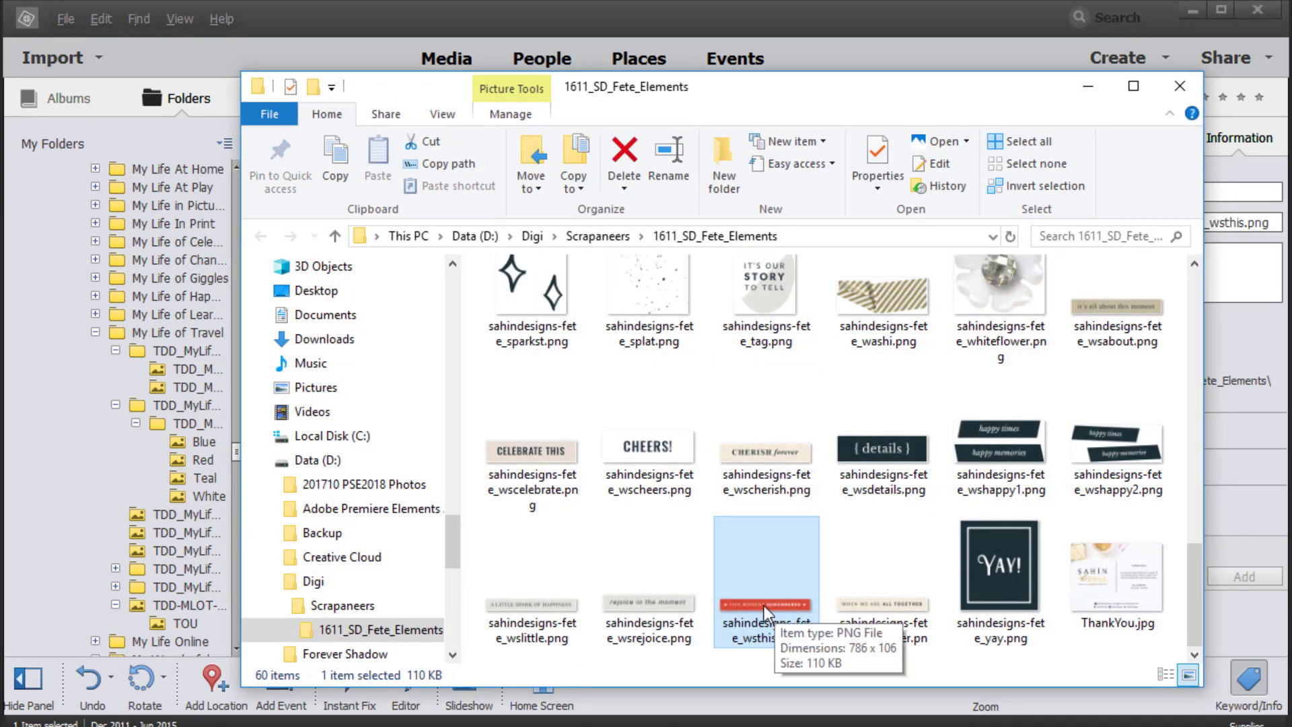
{"action": "left_click_drag", "start_coordinate": [765, 604], "coordinate": [857, 479]}
Step: Try to add the red word strip from the open files to the 20181201 Emily Ballet.psd layout, and undo the placement
{"action": "double_click", "coordinate": [315, 630]}
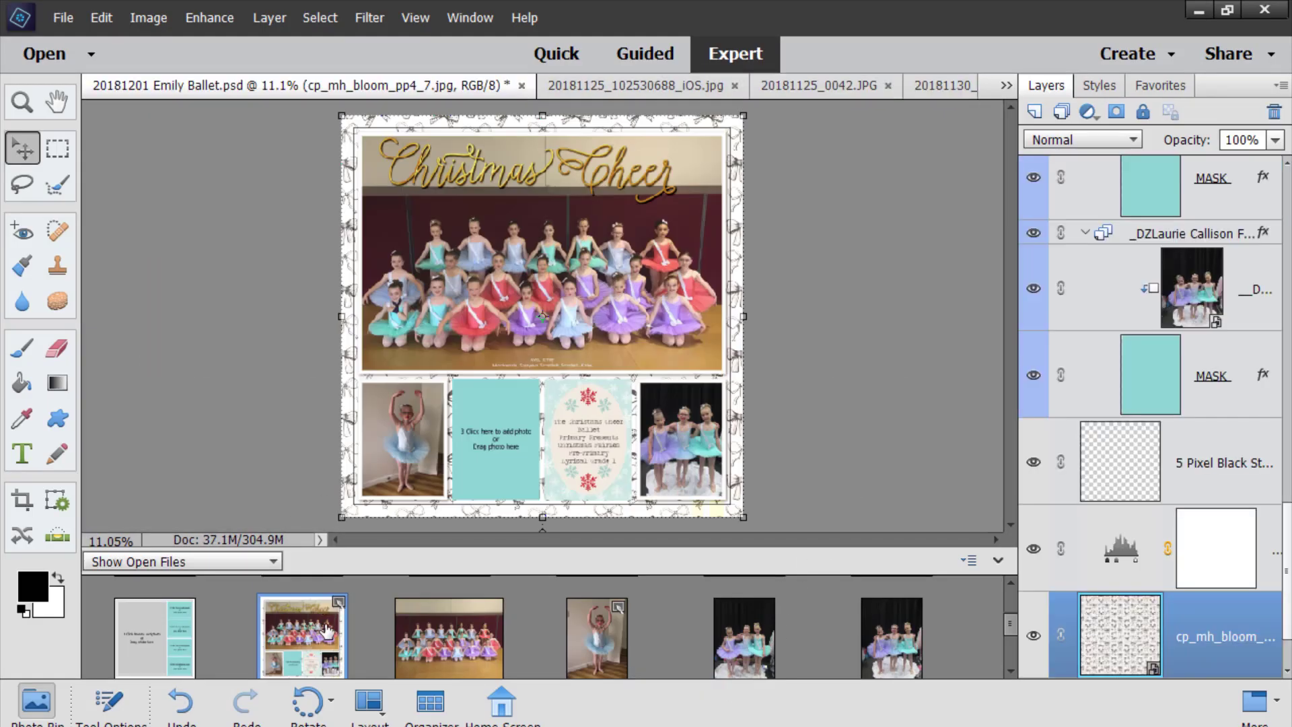
{"action": "scroll", "coordinate": [773, 608], "scroll_direction": "down", "scroll_amount": 2}
{"action": "left_click_drag", "start_coordinate": [718, 643], "coordinate": [558, 437]}
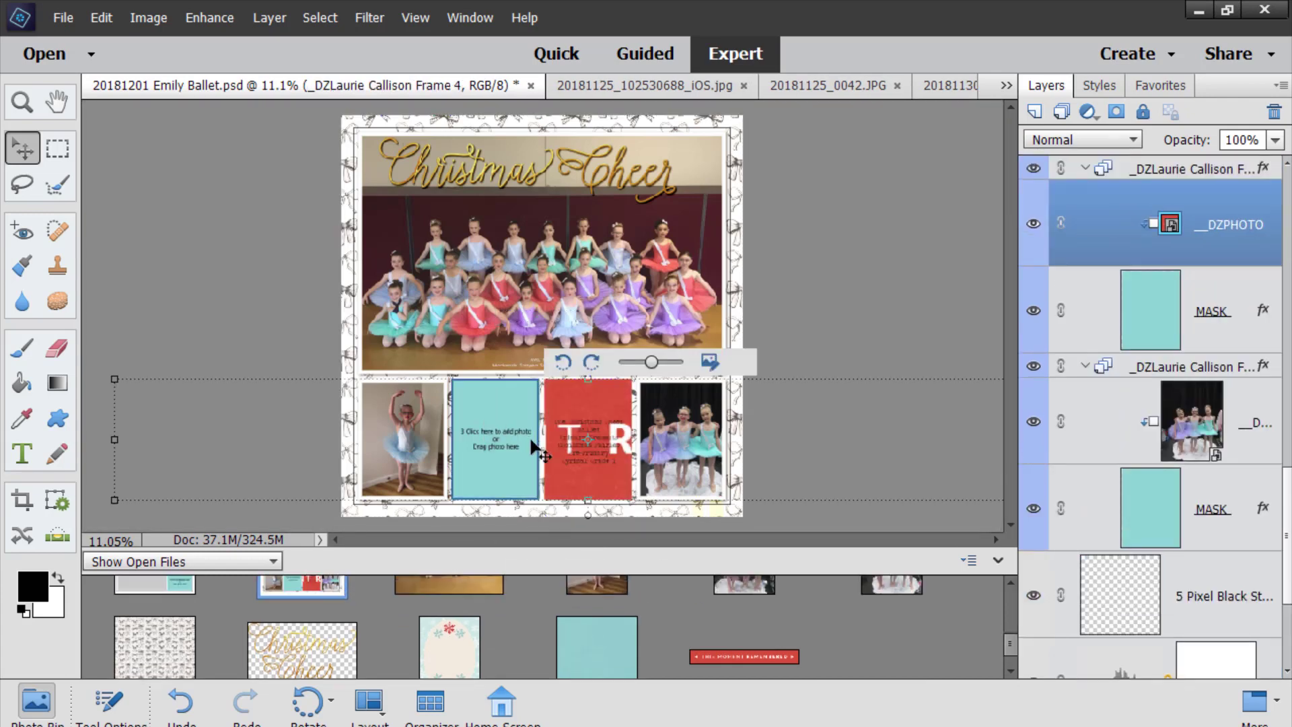
{"action": "key", "text": "ctrl+z"}
{"action": "key", "text": "ctrl+z"}
Step: Copy the "This Moment Remembered" strip into the Emily Ballet layout and position it over the large group photo's lower-right corner
{"action": "left_click_drag", "start_coordinate": [747, 658], "coordinate": [487, 518]}
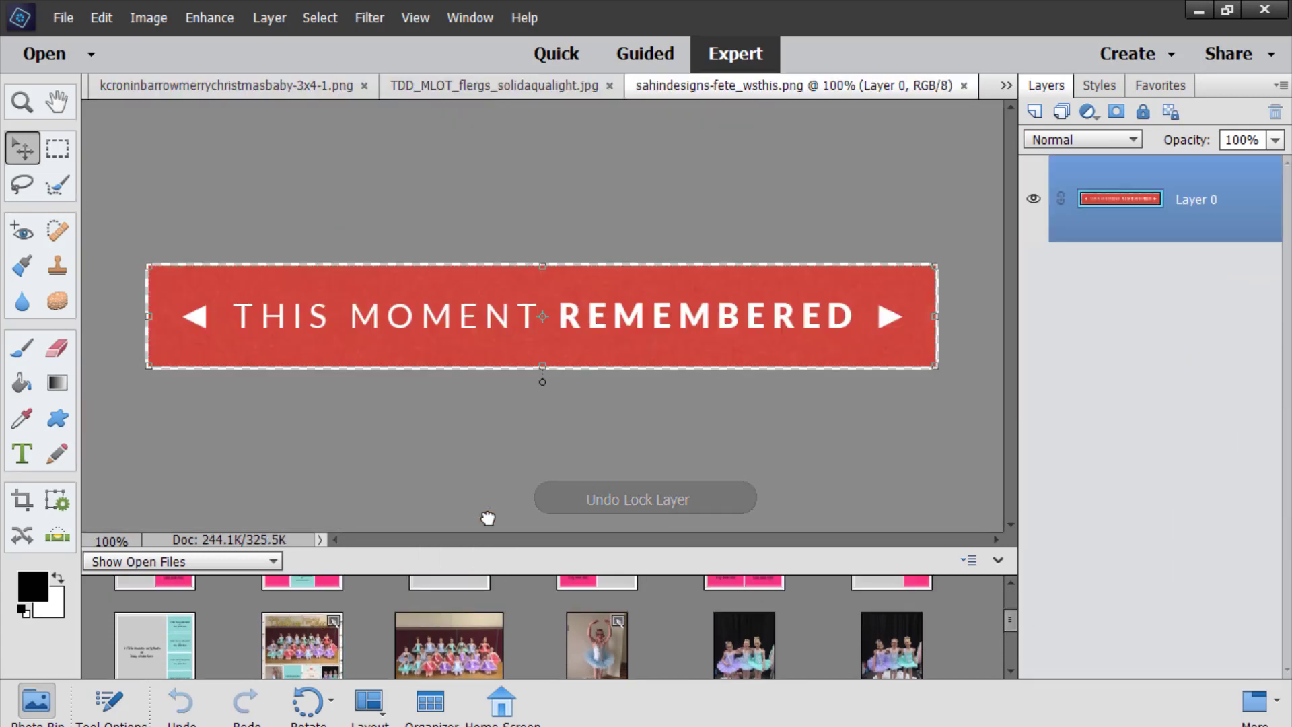
{"action": "scroll", "coordinate": [518, 615], "scroll_direction": "down", "scroll_amount": 3}
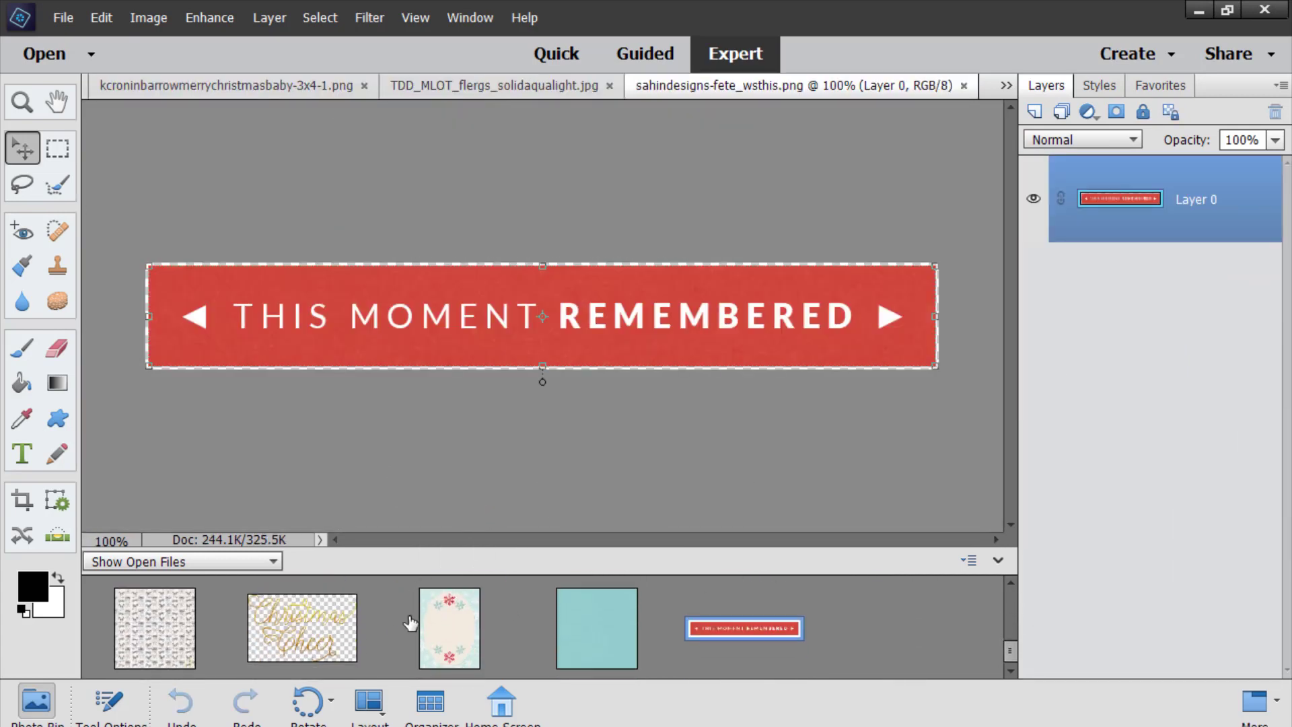
{"action": "scroll", "coordinate": [413, 626], "scroll_direction": "up", "scroll_amount": 2}
{"action": "left_click", "coordinate": [297, 648]}
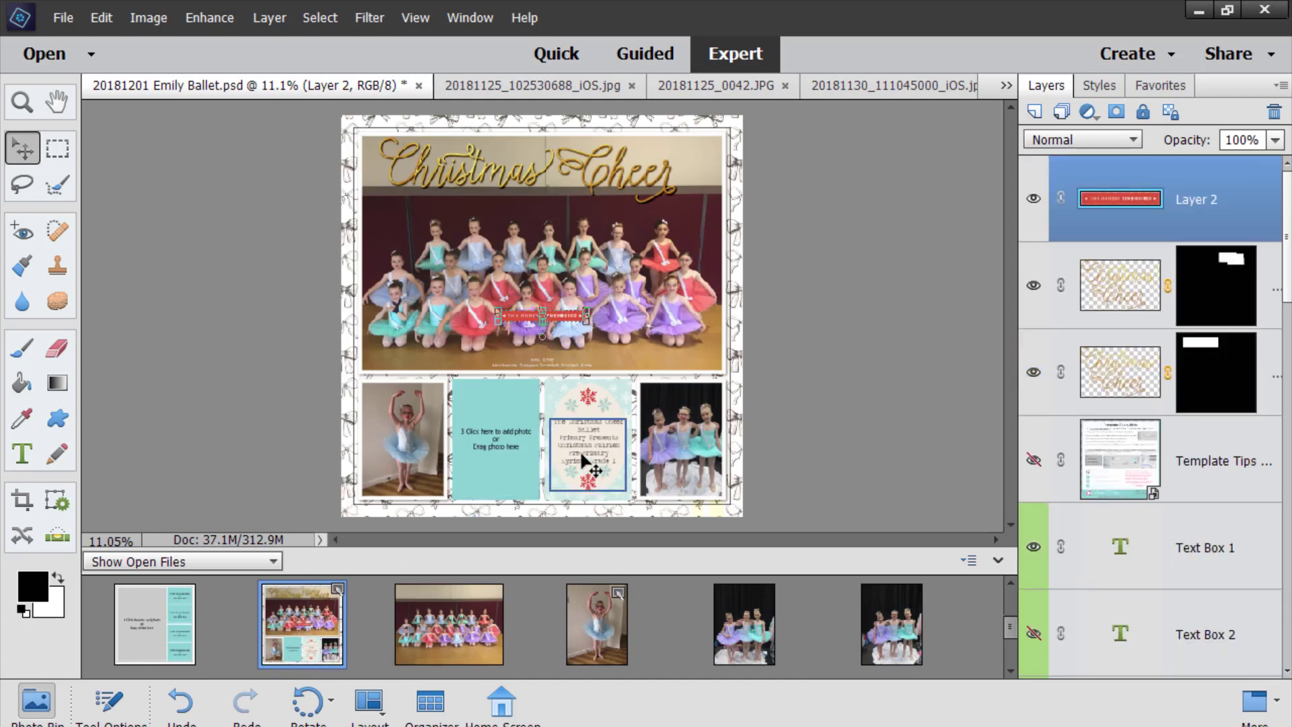
{"action": "left_click_drag", "start_coordinate": [552, 320], "coordinate": [700, 370]}
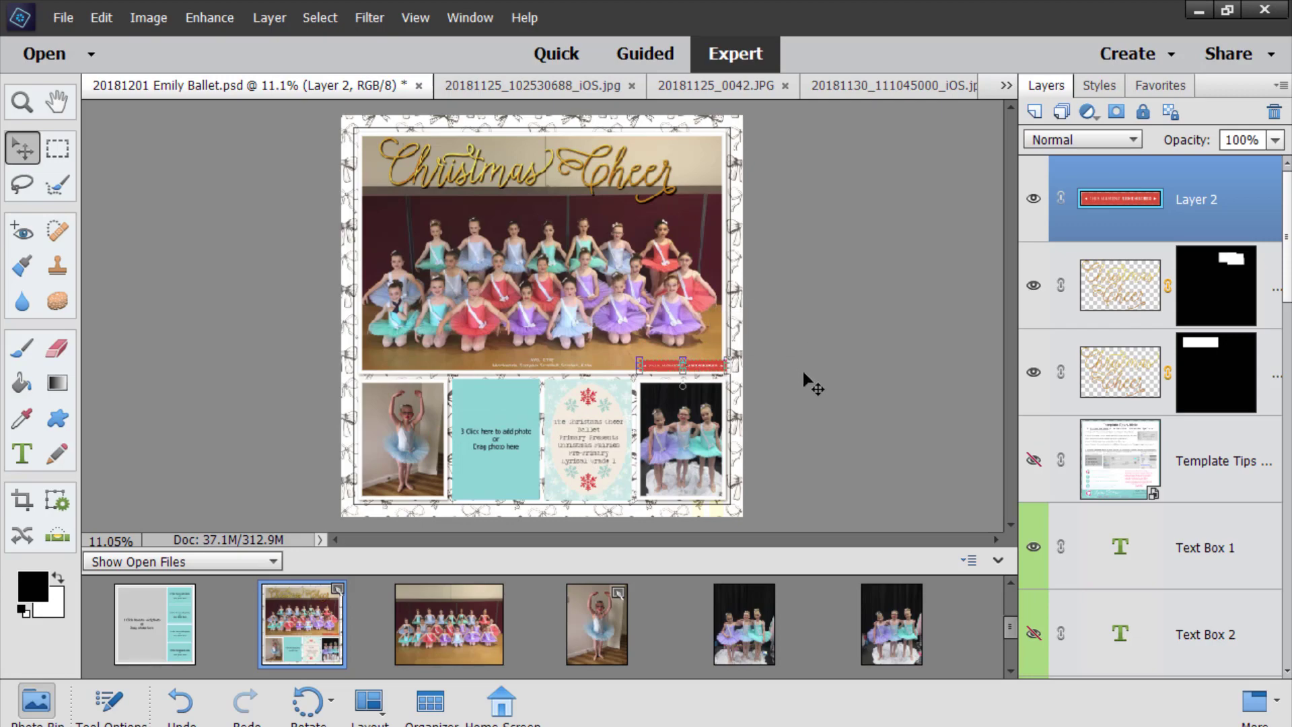
{"action": "key", "text": "ctrl+equal"}
{"action": "key", "text": "ctrl+equal"}
Step: Copy the "This Moment Remembered" strip into the layout a second time, and undo the duplicate
{"action": "scroll", "coordinate": [774, 484], "scroll_direction": "down", "scroll_amount": 1}
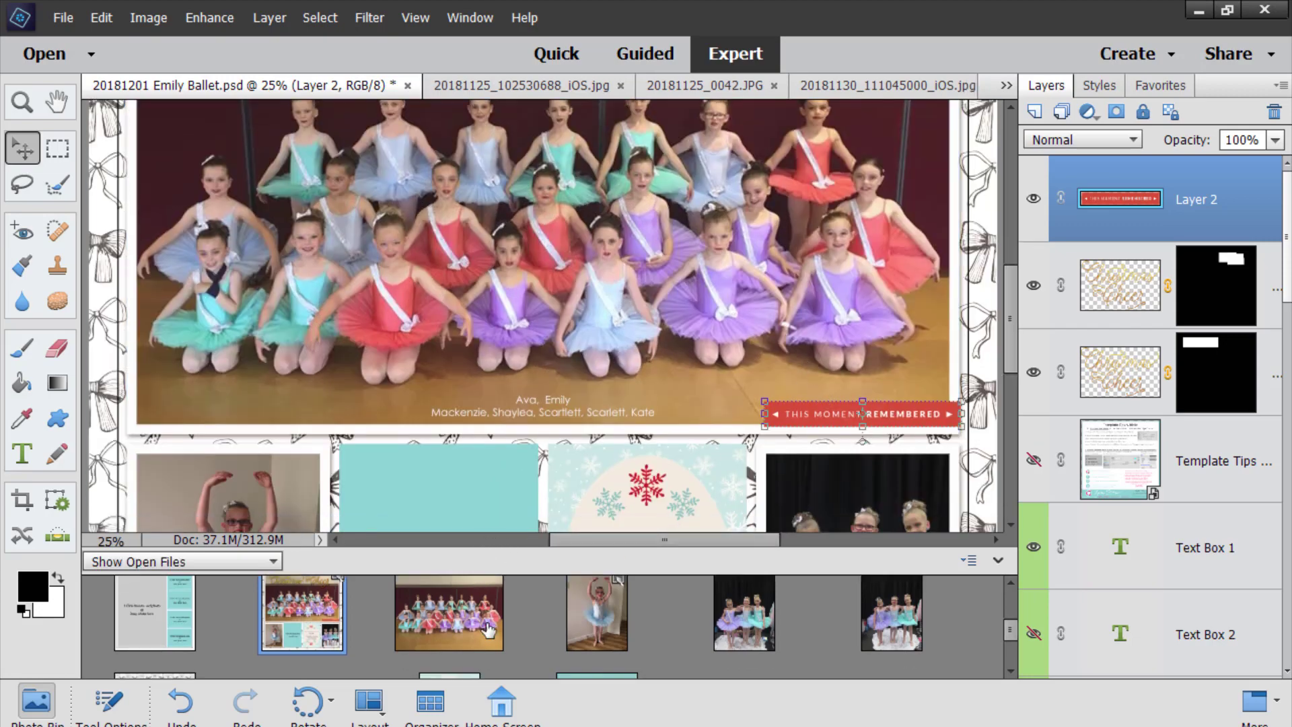
{"action": "scroll", "coordinate": [726, 625], "scroll_direction": "down", "scroll_amount": 2}
{"action": "left_click", "coordinate": [727, 629]}
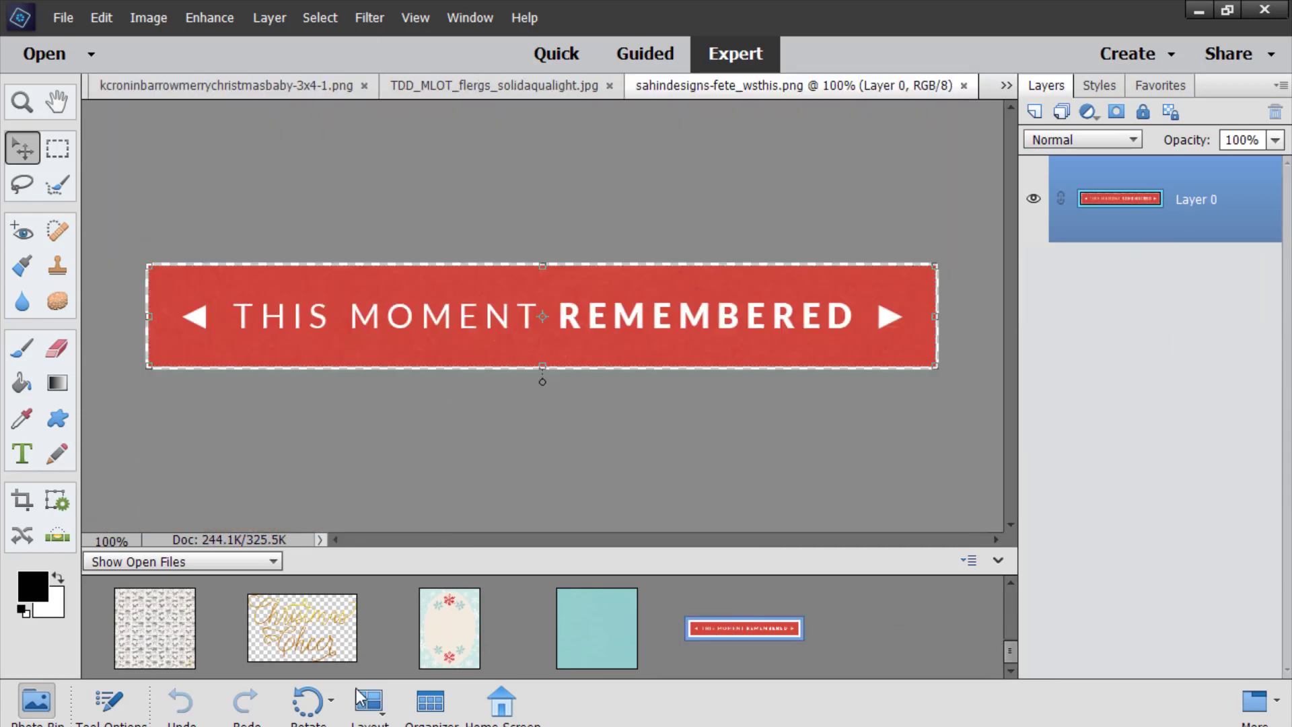
{"action": "scroll", "coordinate": [387, 629], "scroll_direction": "up", "scroll_amount": 2}
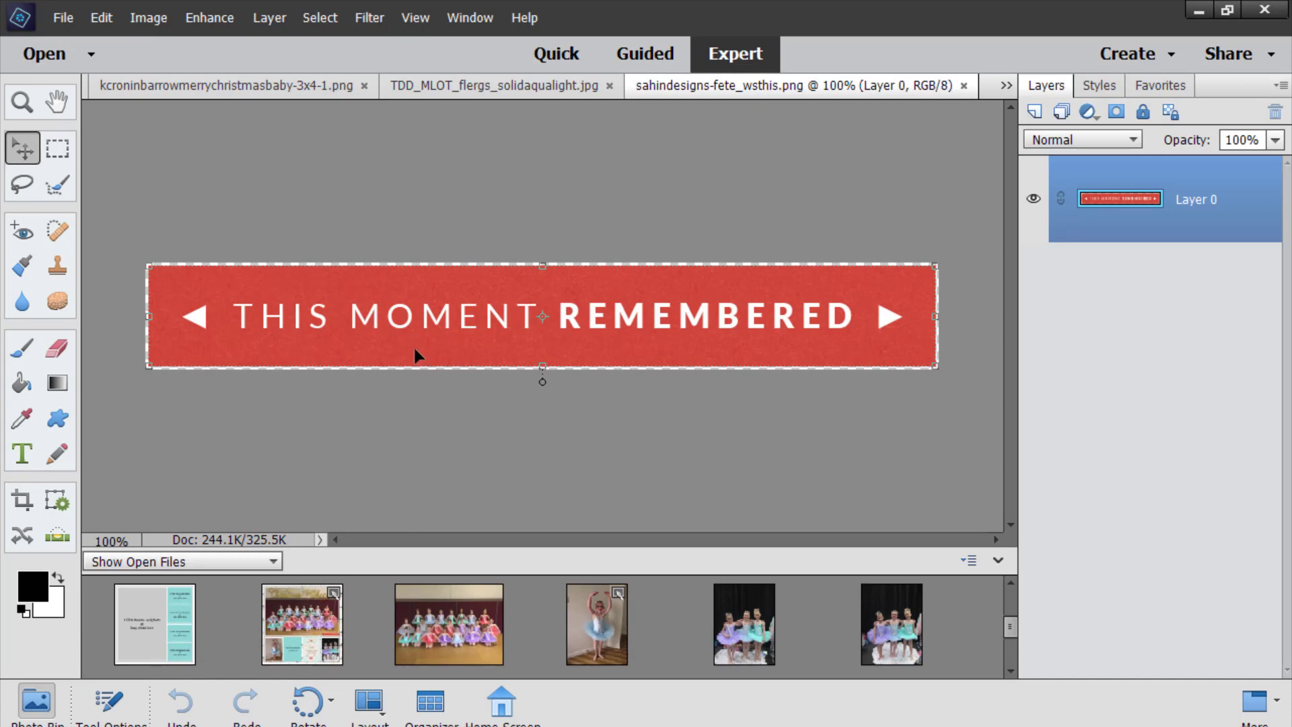
{"action": "left_click_drag", "start_coordinate": [413, 346], "coordinate": [304, 631]}
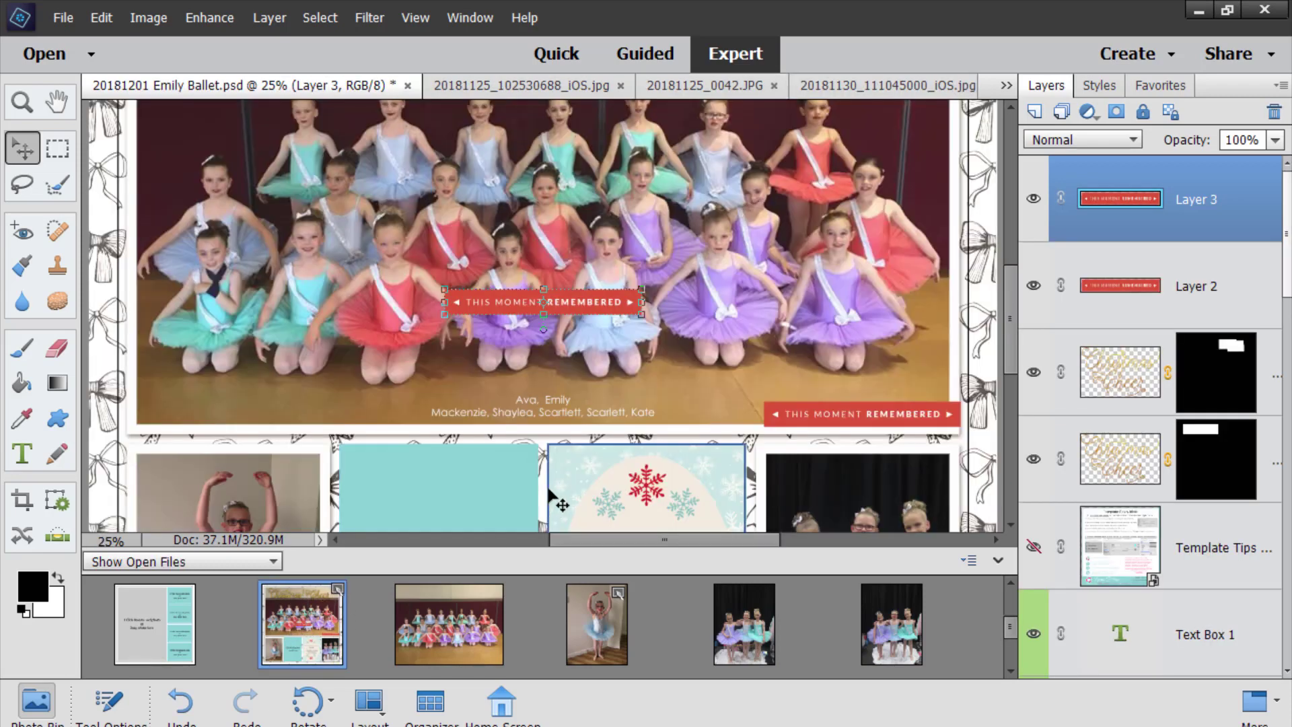
{"action": "key", "text": "ctrl+z"}
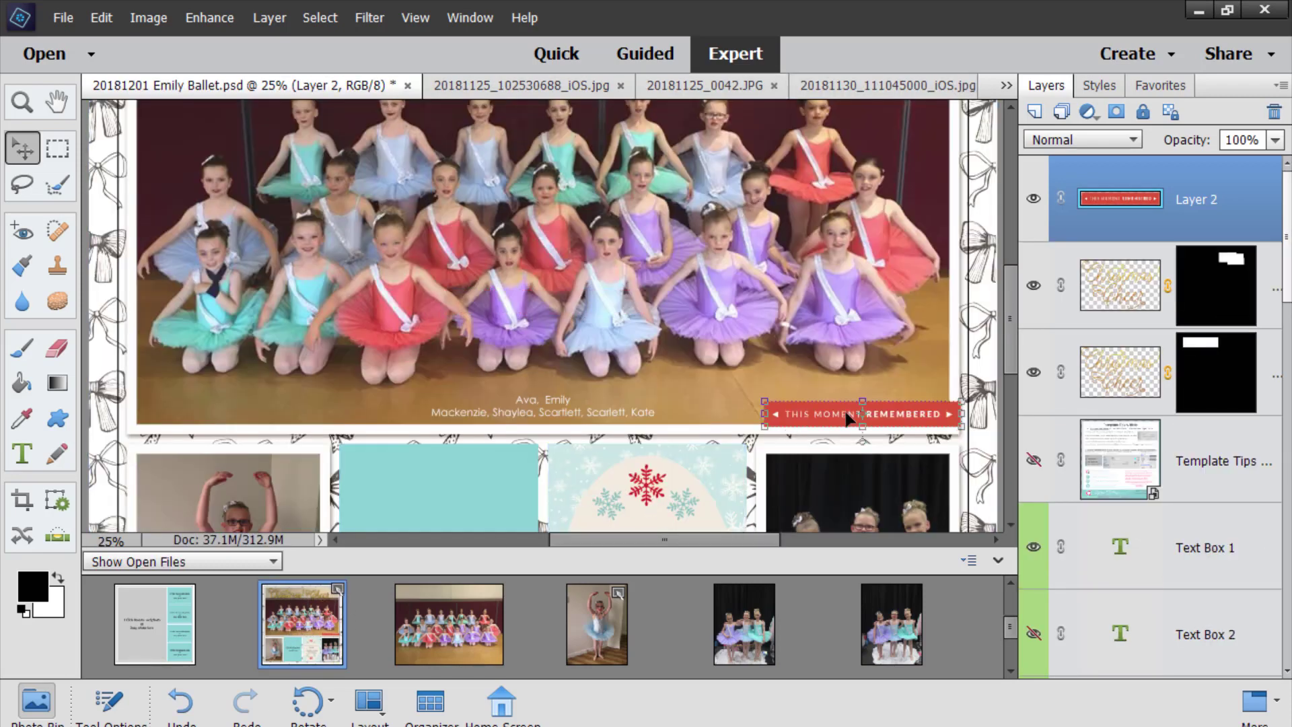
Step: Examine the red word strip on the group photo at 50% zoom, and return to the full-page view
{"action": "key", "text": "ctrl+equal"}
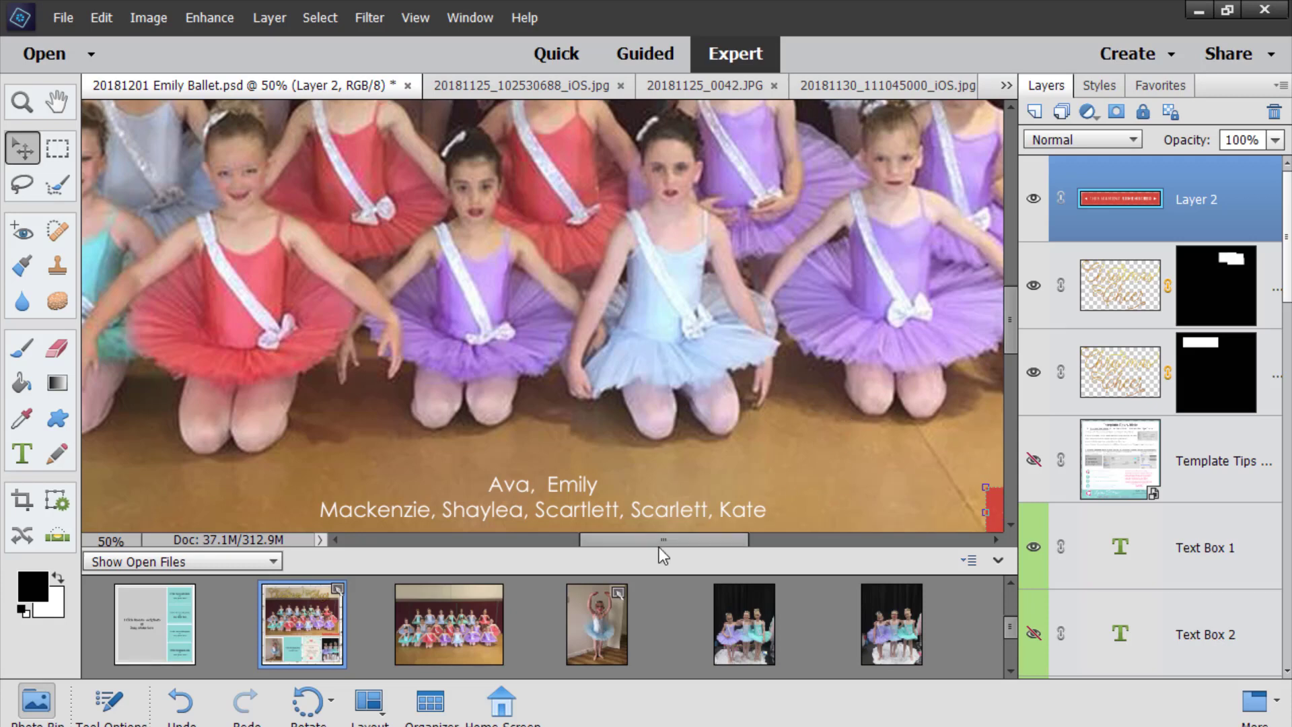
{"action": "left_click_drag", "start_coordinate": [660, 540], "coordinate": [798, 497]}
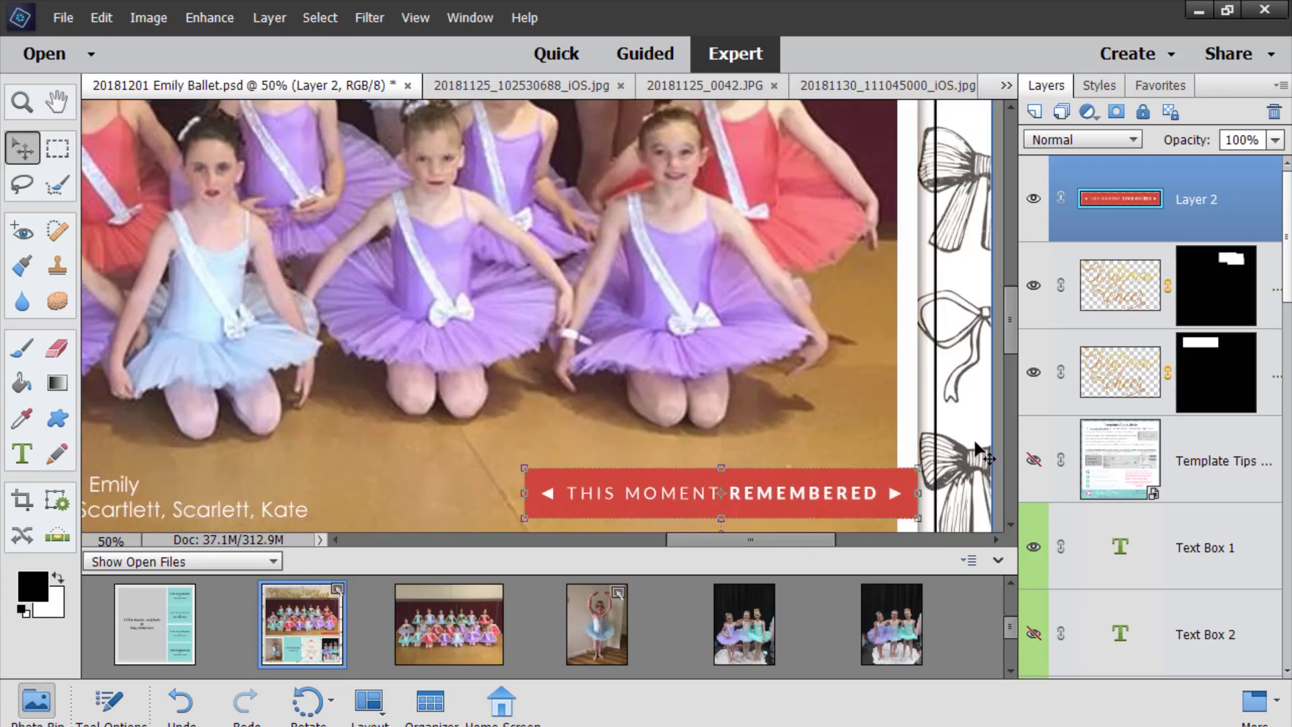
{"action": "key", "text": "ctrl+0"}
Step: Switch to File Explorer, go up to the Scrapaneers folder, and search it for "fete"
{"action": "key", "text": "alt+Tab"}
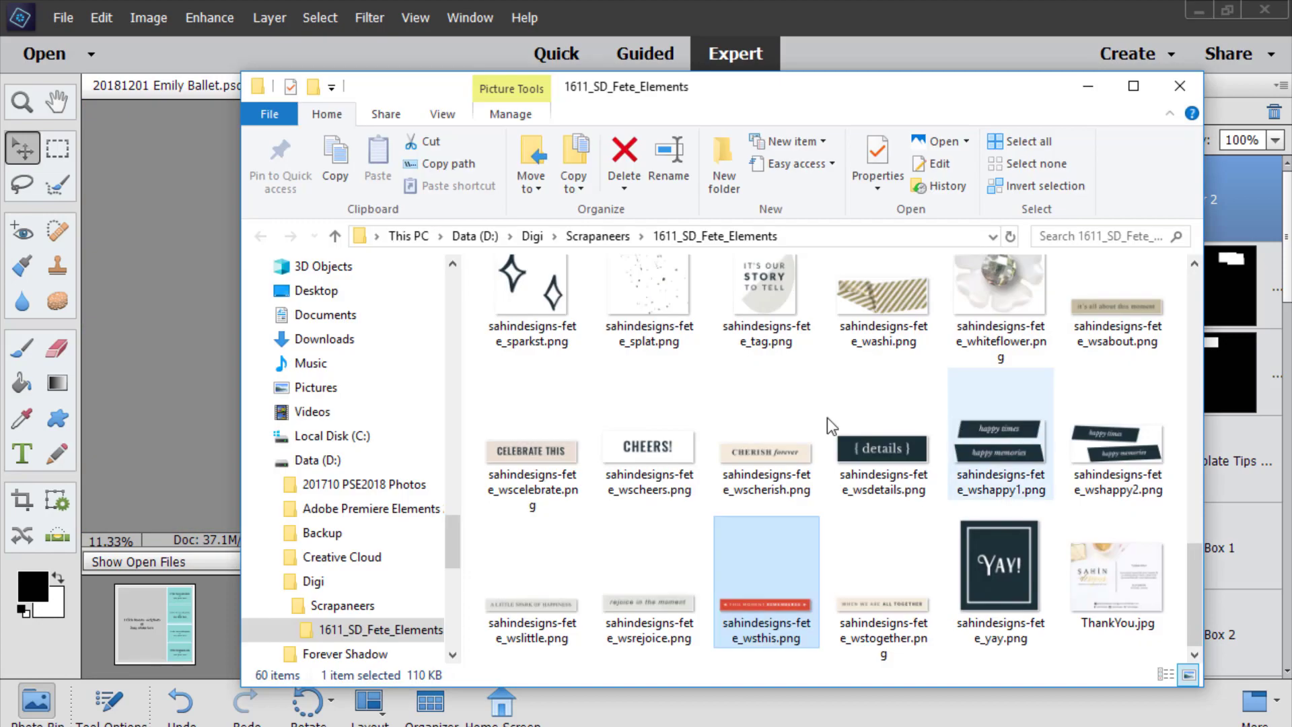
{"action": "left_click", "coordinate": [598, 236]}
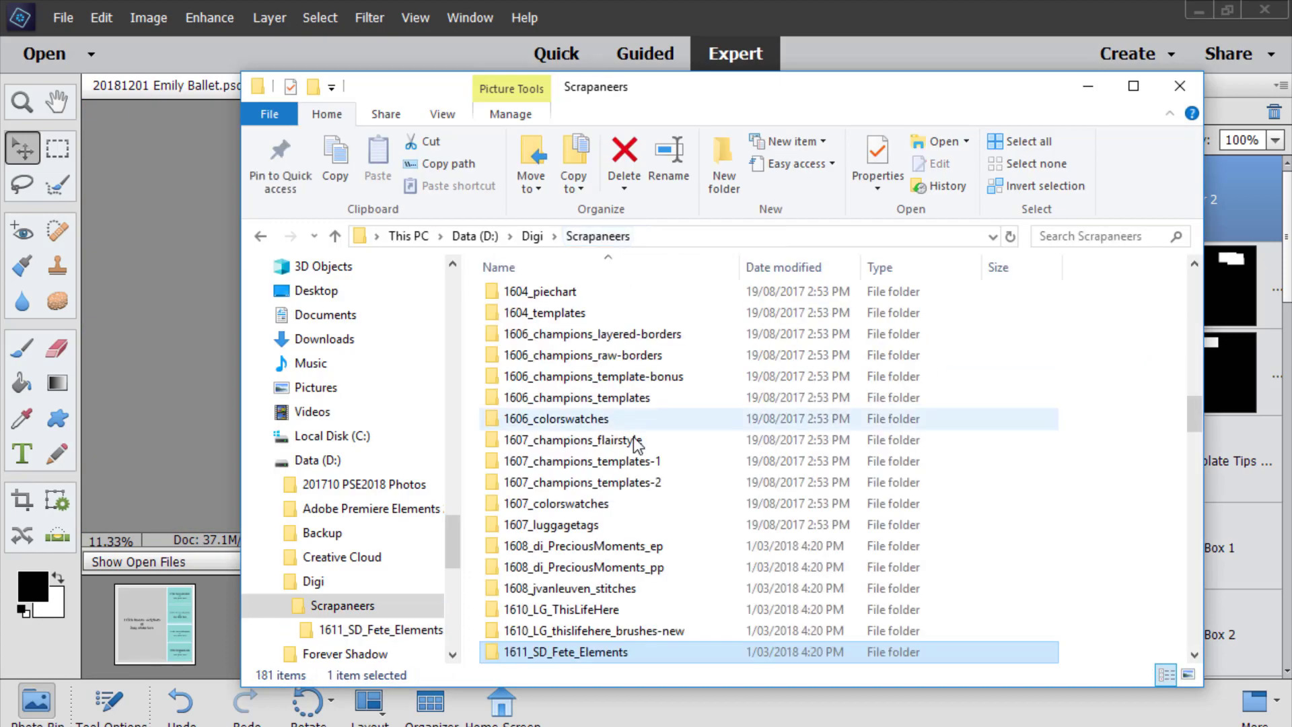
{"action": "scroll", "coordinate": [649, 538], "scroll_direction": "down", "scroll_amount": 2}
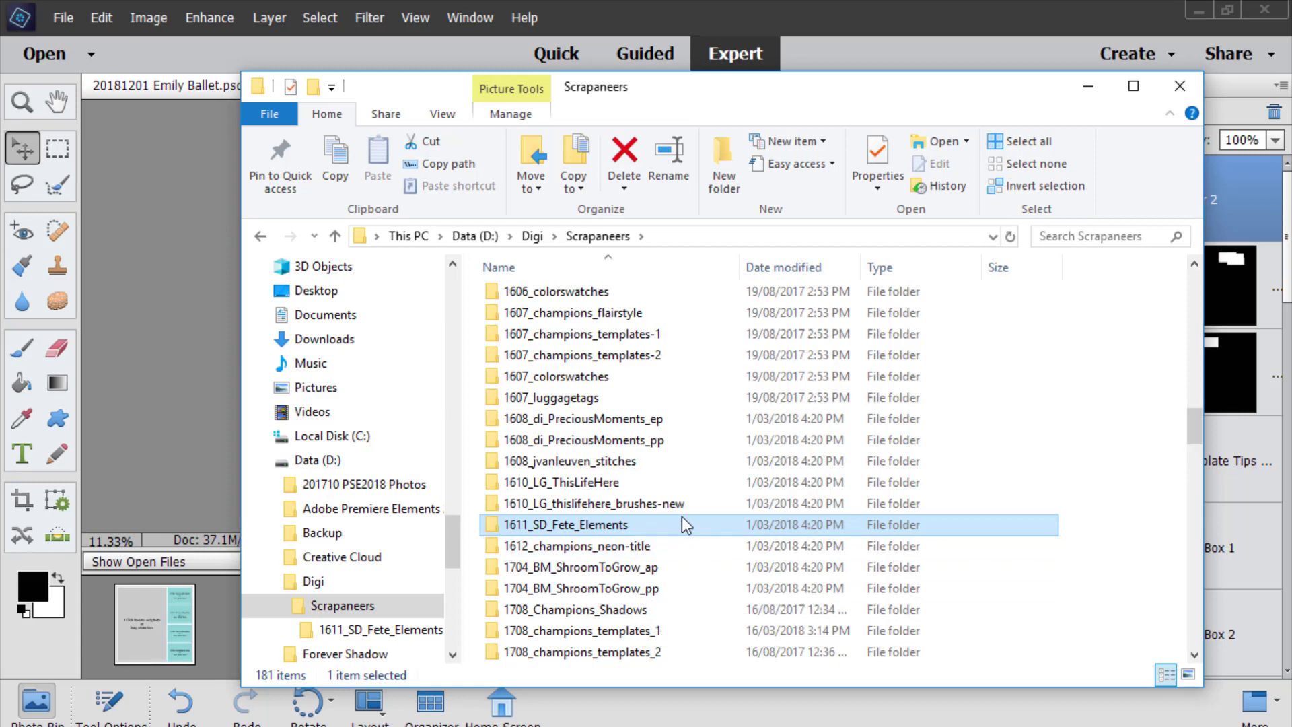
{"action": "scroll", "coordinate": [682, 518], "scroll_direction": "down", "scroll_amount": 10}
{"action": "scroll", "coordinate": [684, 520], "scroll_direction": "up", "scroll_amount": 6}
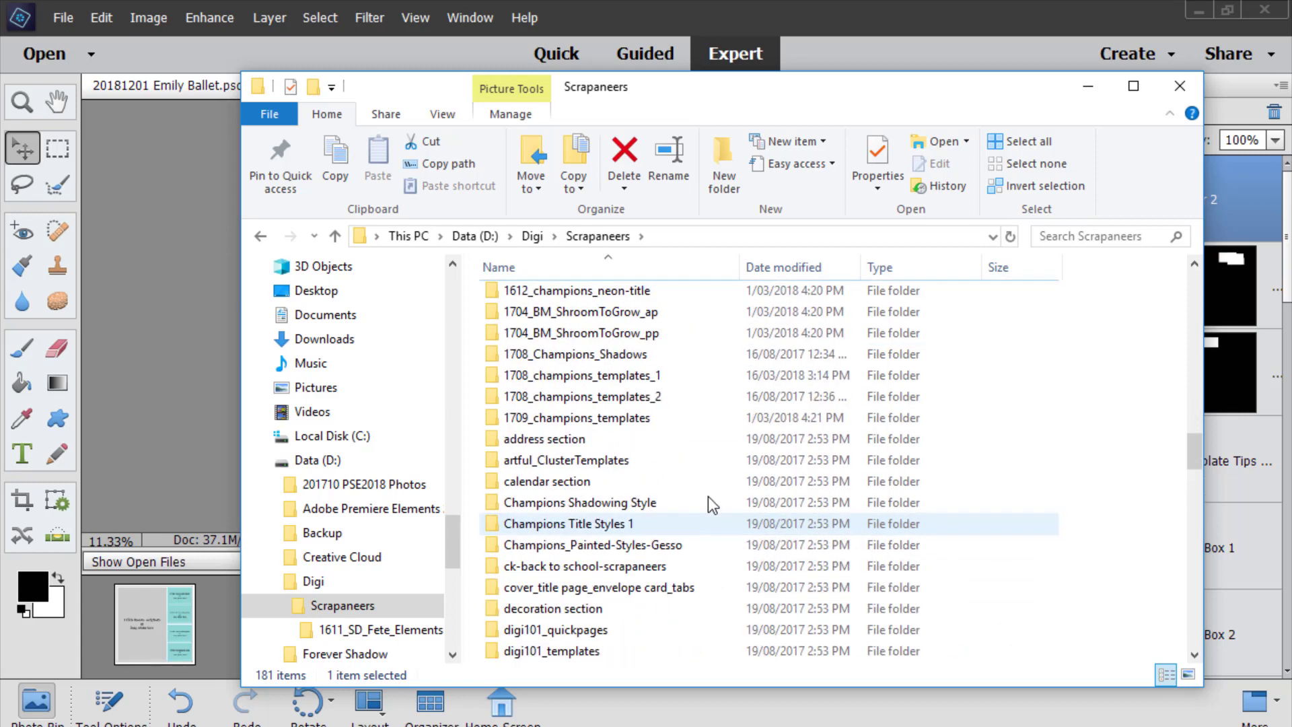
{"action": "left_click", "coordinate": [1133, 236]}
{"action": "type", "text": "fete"}
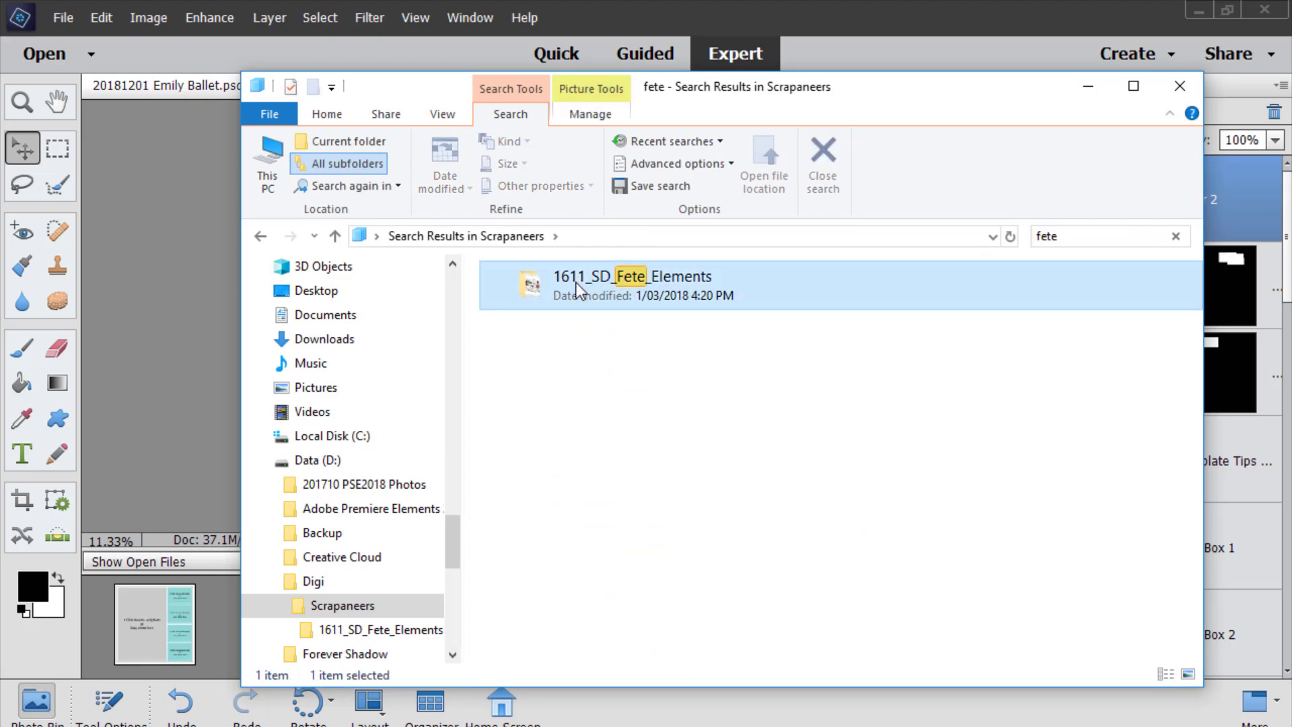
Step: Open the 1611_SD_Fete_Elements folder, view its folder.jpg kit preview, and browse the kit's individual elements
{"action": "double_click", "coordinate": [576, 283]}
{"action": "double_click", "coordinate": [512, 323]}
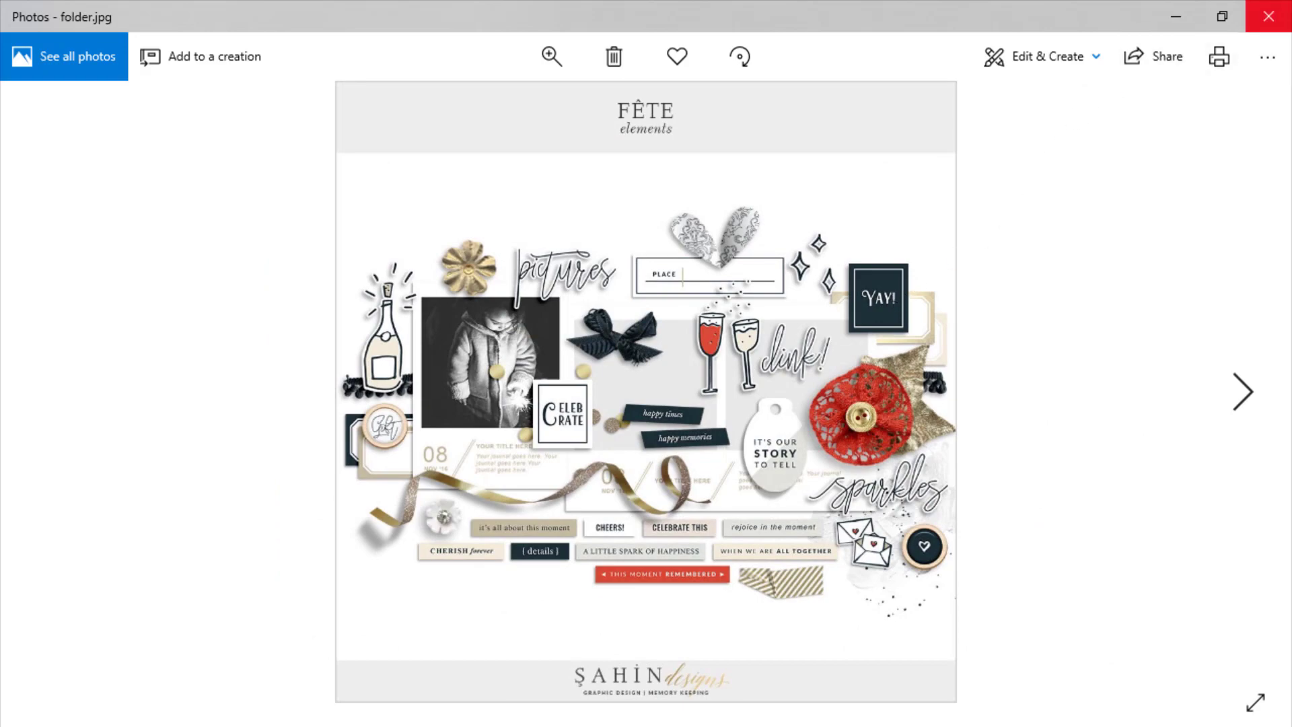
{"action": "left_click", "coordinate": [1268, 16]}
{"action": "scroll", "coordinate": [770, 511], "scroll_direction": "down", "scroll_amount": 10}
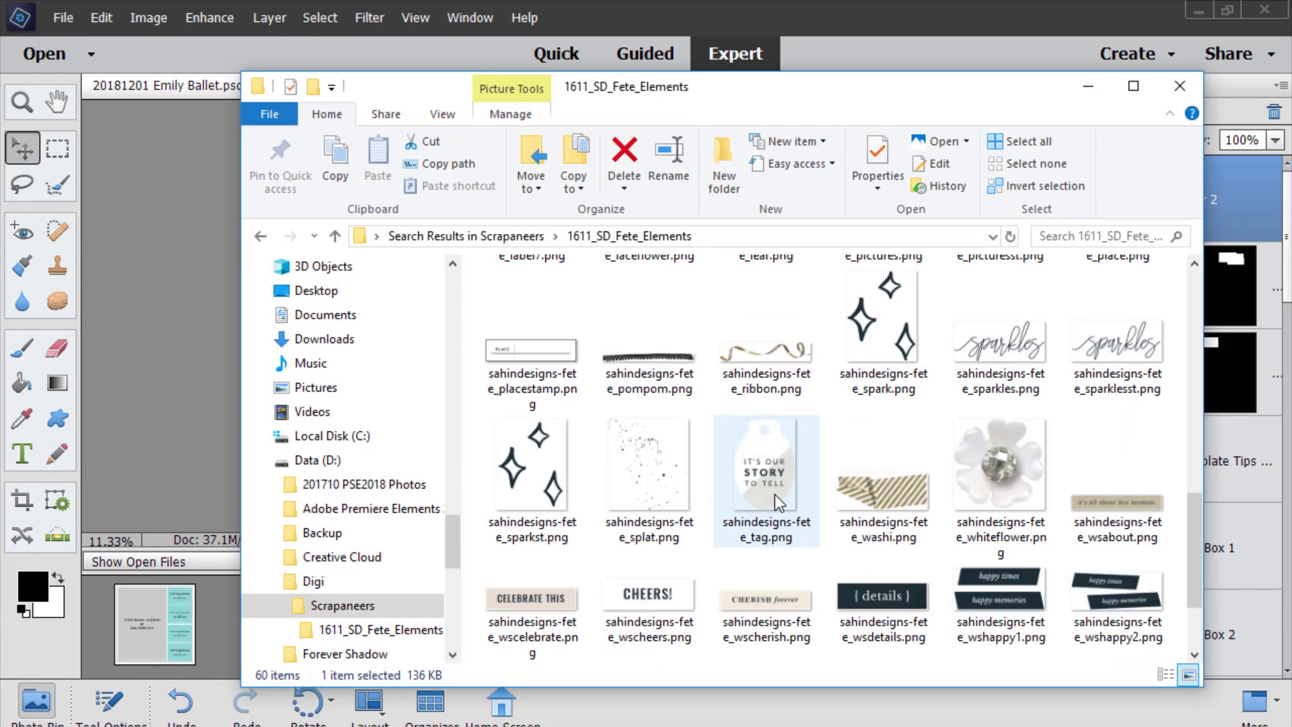
{"action": "scroll", "coordinate": [774, 494], "scroll_direction": "down", "scroll_amount": 2}
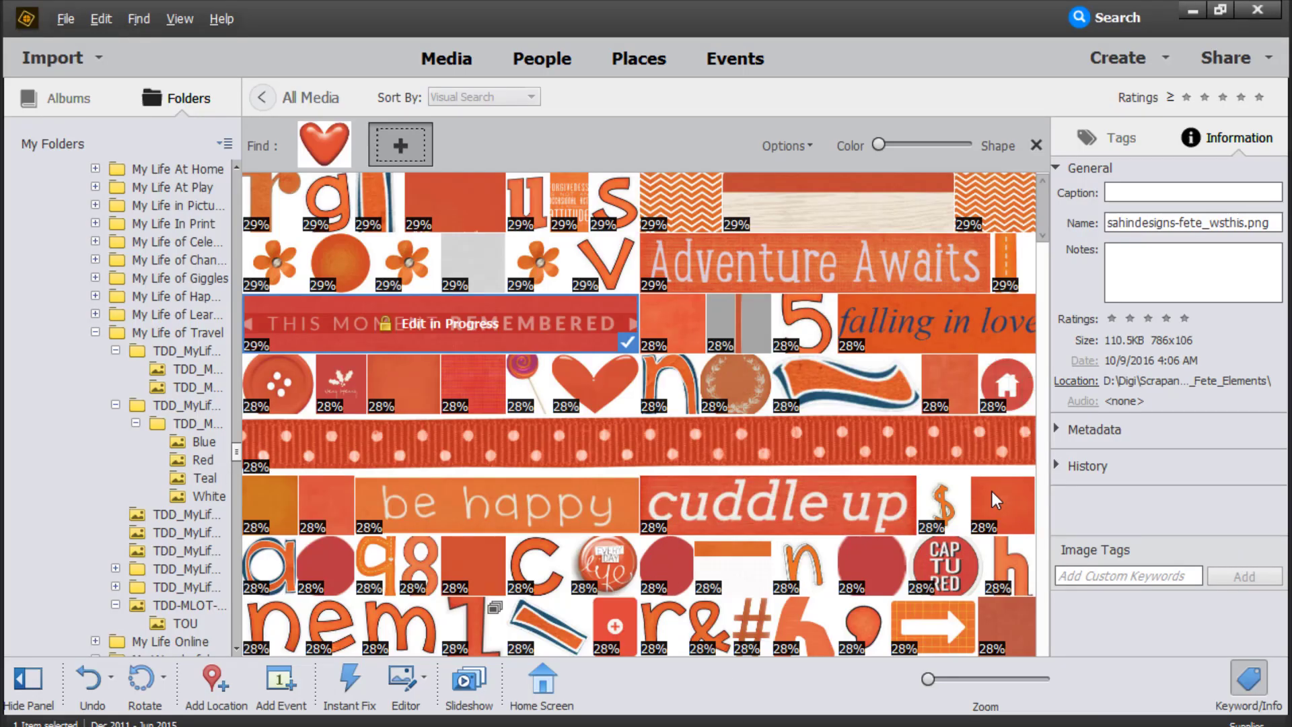
Step: Switch to the Organizer, find the red paper VW_AutumnsMagic_p7.jpg among the visual search results, and open it in the Photoshop Elements Editor
{"action": "scroll", "coordinate": [991, 491], "scroll_direction": "down", "scroll_amount": 2}
{"action": "scroll", "coordinate": [986, 504], "scroll_direction": "down", "scroll_amount": 3}
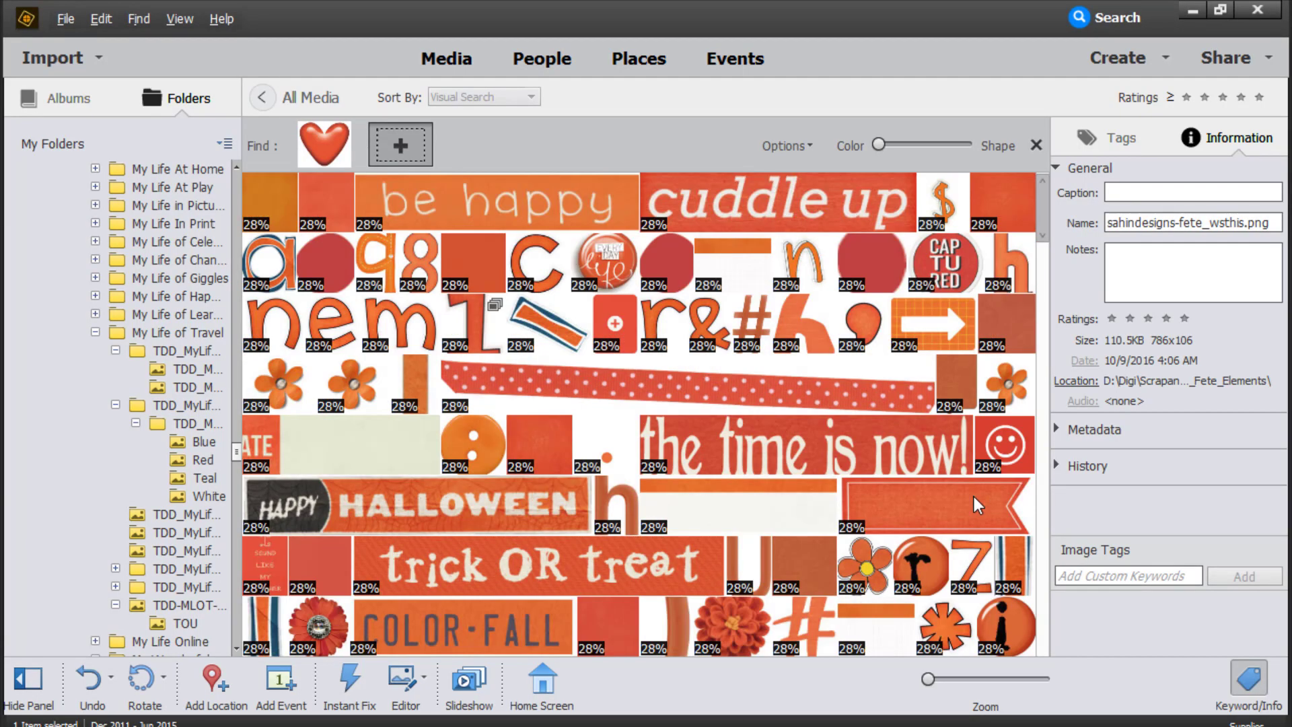
{"action": "scroll", "coordinate": [974, 495], "scroll_direction": "down", "scroll_amount": 2}
{"action": "left_click", "coordinate": [608, 510]}
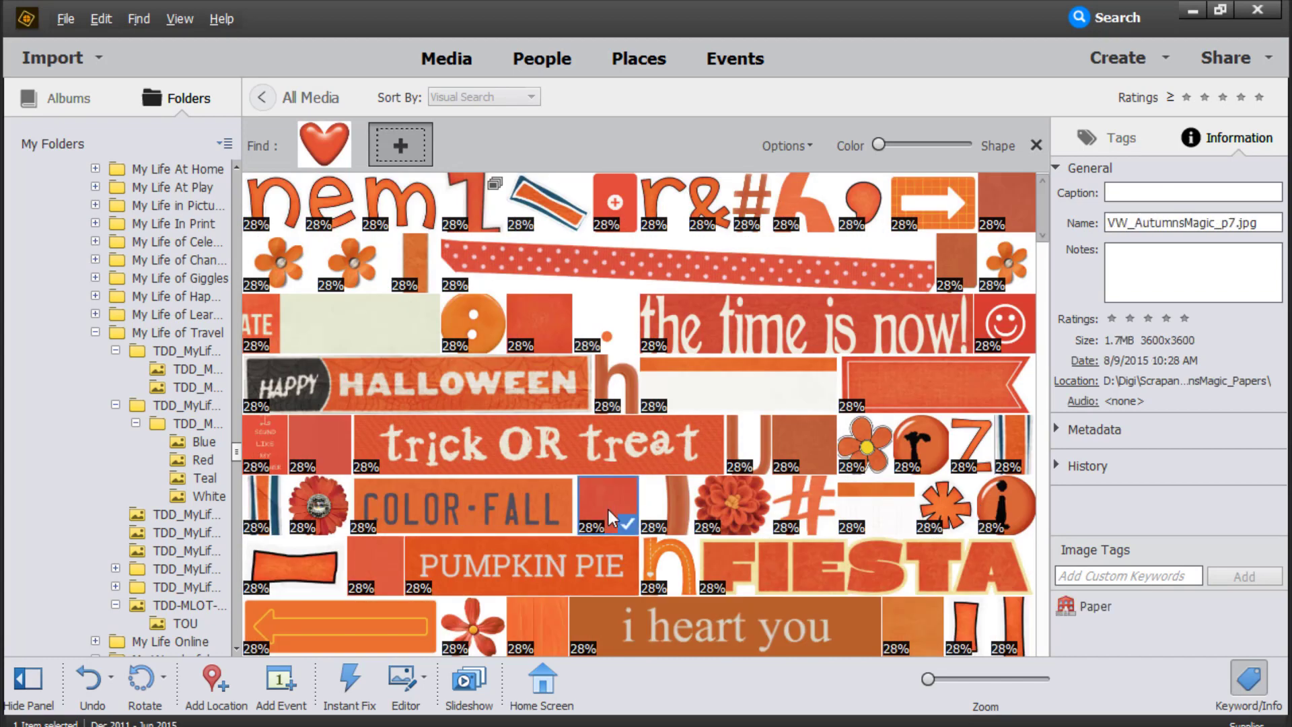
{"action": "right_click", "coordinate": [609, 510]}
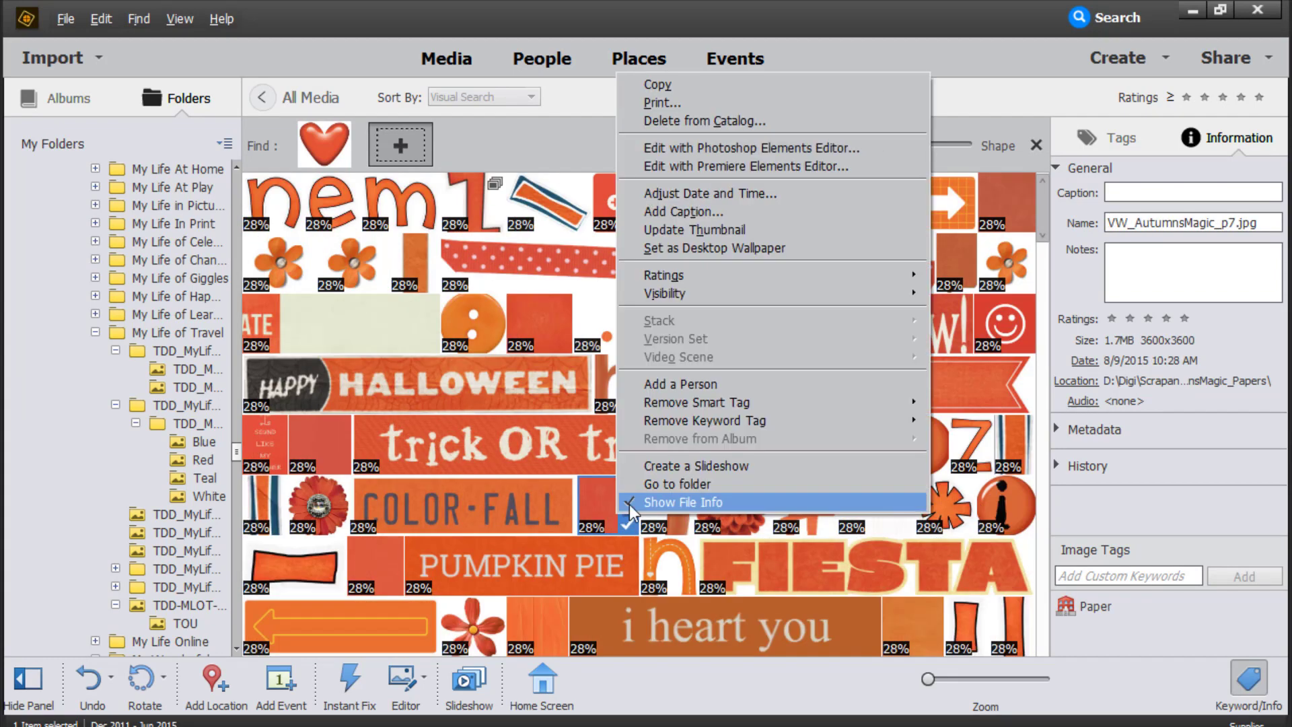
{"action": "left_click", "coordinate": [754, 148]}
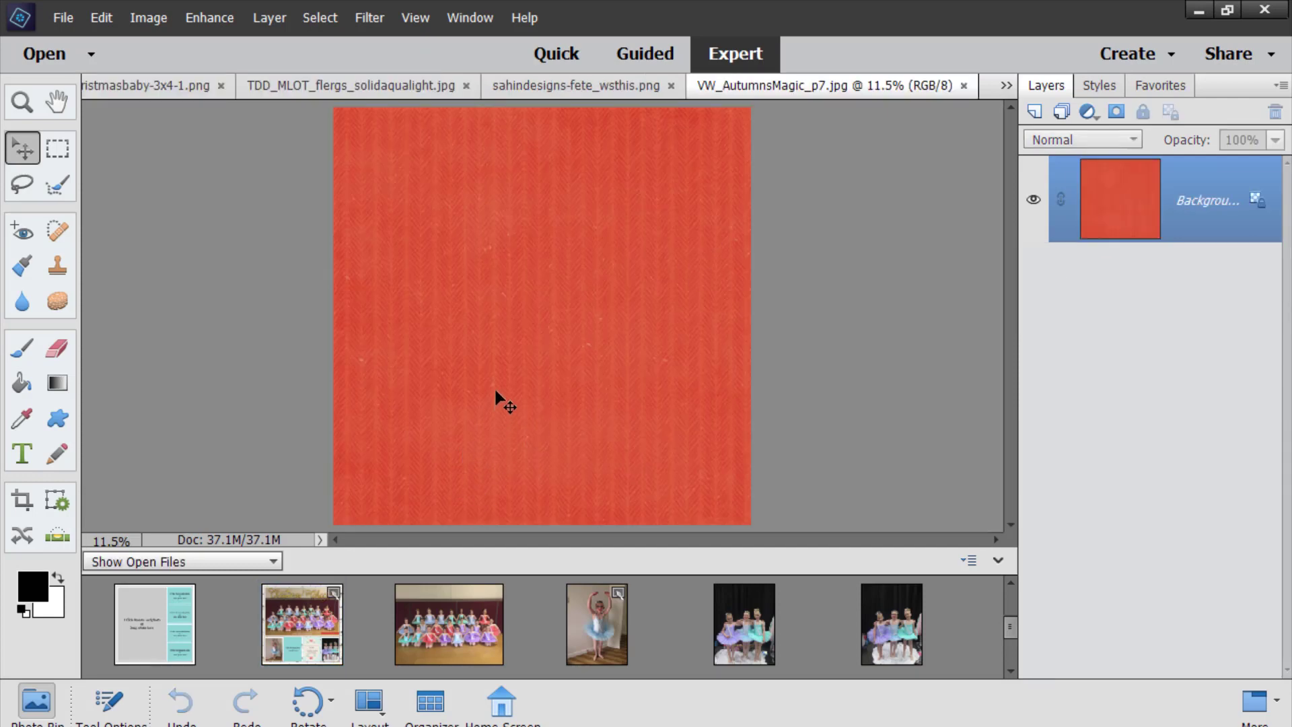
Step: Add the red paper to the ballet layout as its background and move it above the Levels adjustment layer
{"action": "left_click_drag", "start_coordinate": [318, 639], "coordinate": [316, 625]}
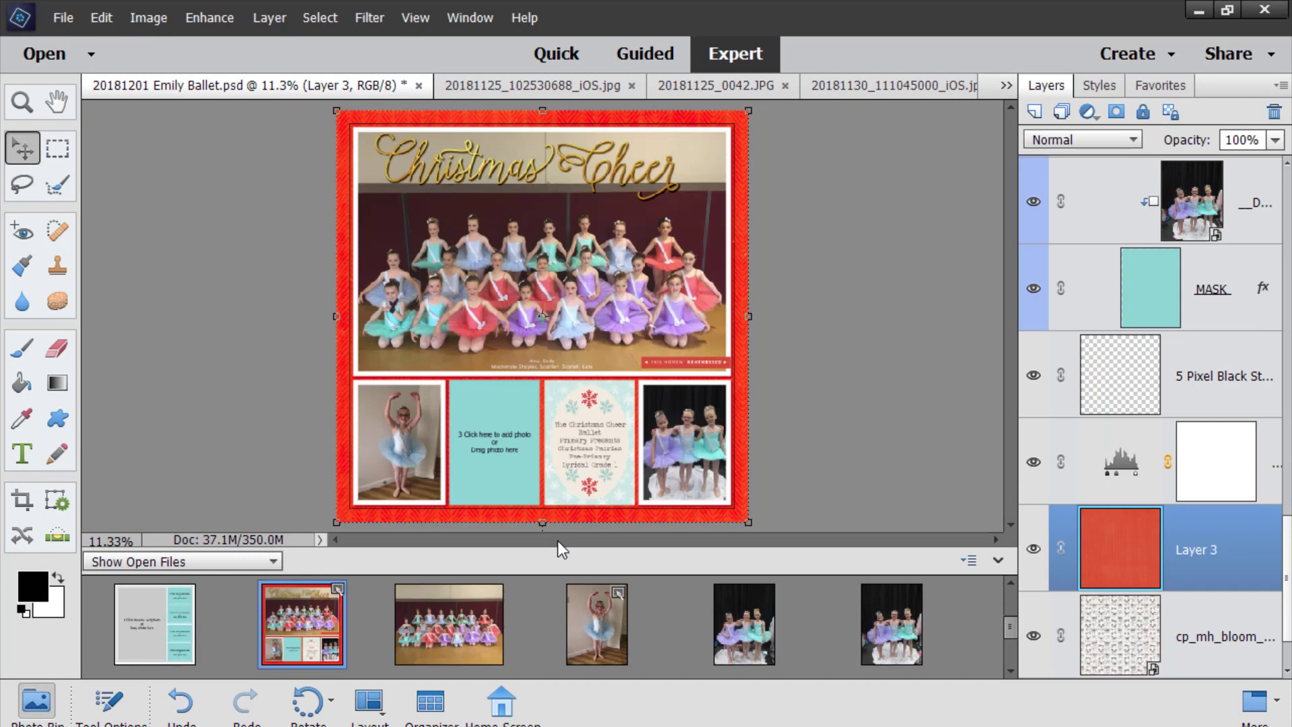
{"action": "key", "text": "ctrl+bracketright"}
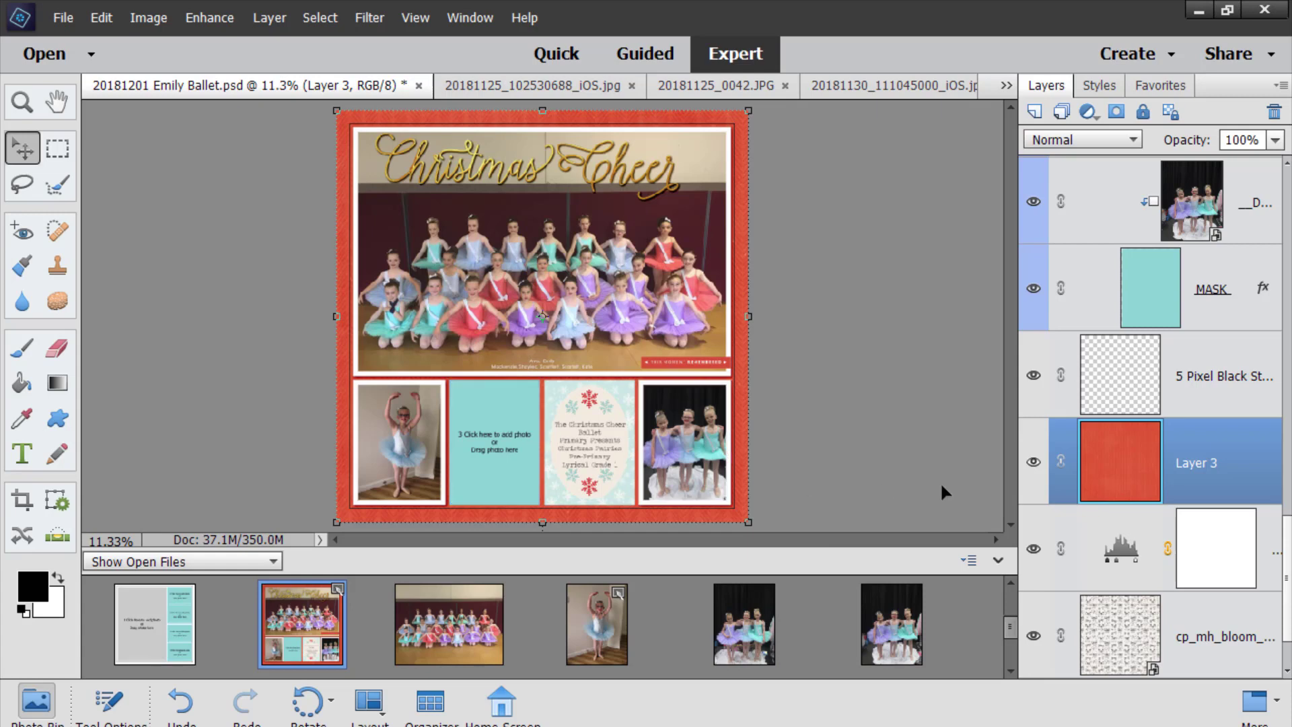
Step: Fill the empty frame 3 of the ballet layout with the solid aqua paper
{"action": "left_click", "coordinate": [507, 491]}
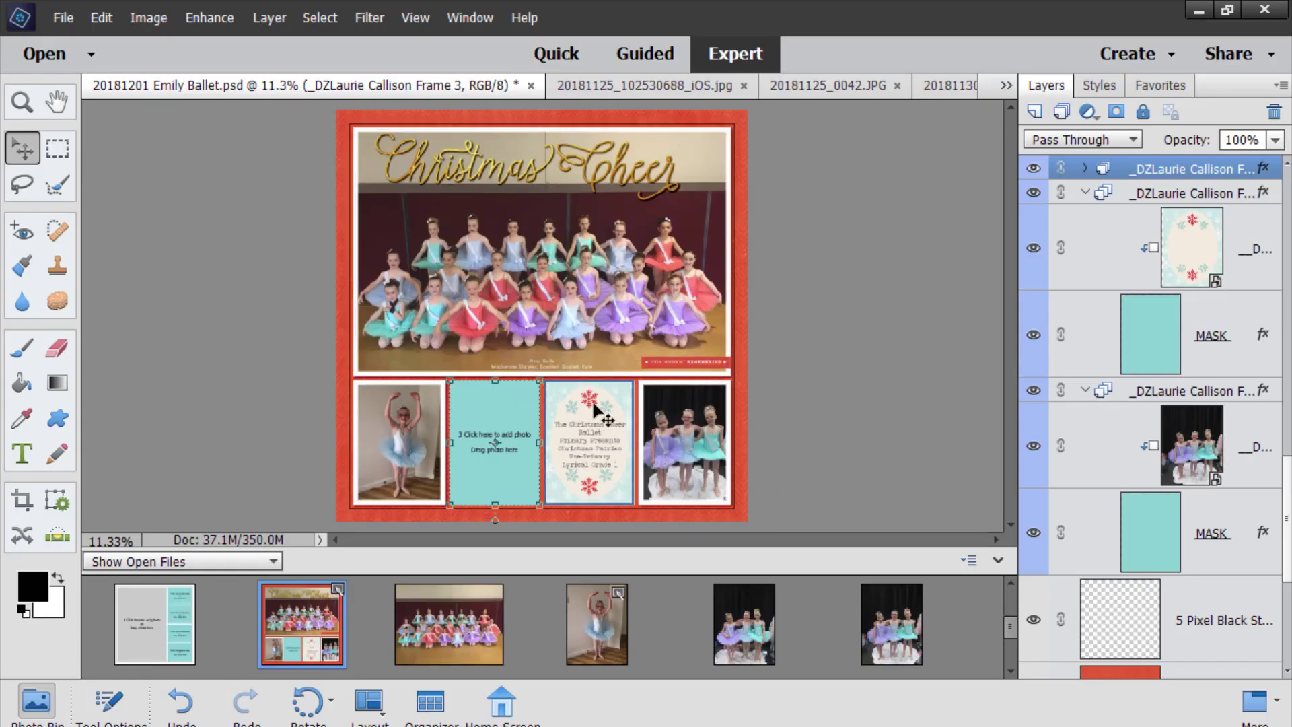
{"action": "scroll", "coordinate": [501, 606], "scroll_direction": "down", "scroll_amount": 2}
{"action": "left_click_drag", "start_coordinate": [597, 646], "coordinate": [503, 446]}
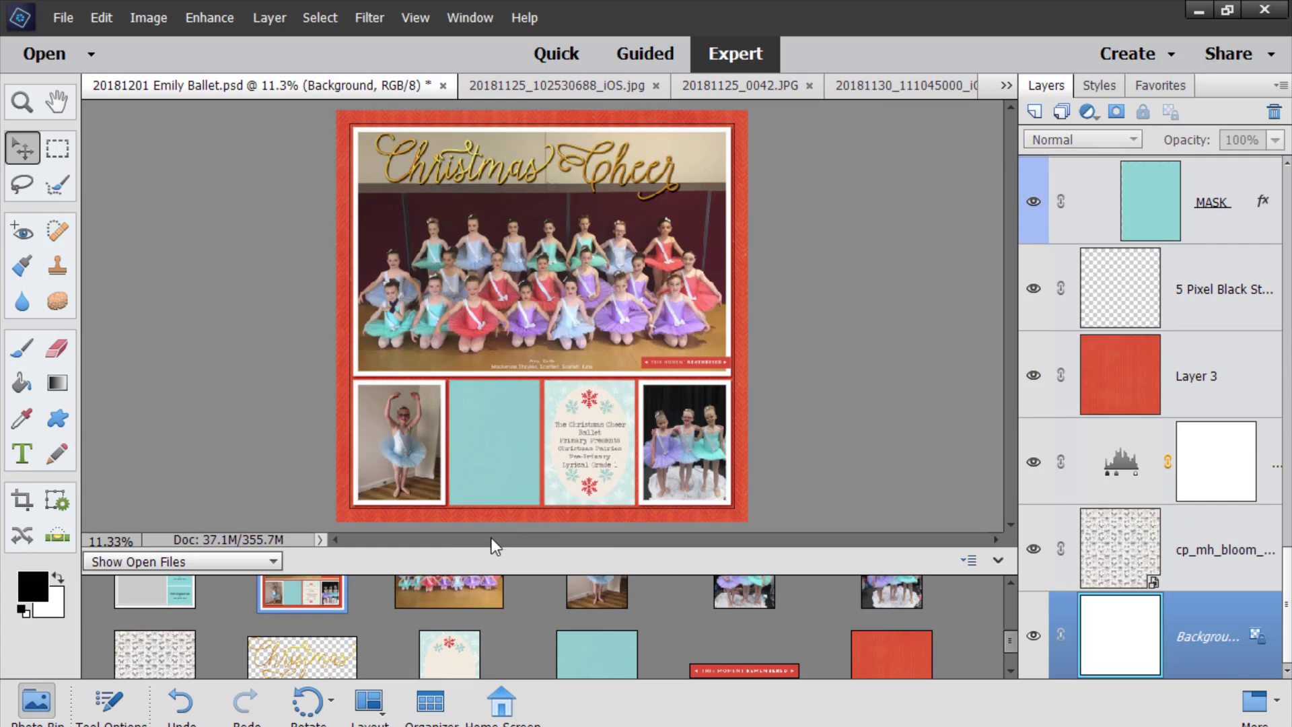
{"action": "scroll", "coordinate": [653, 618], "scroll_direction": "down", "scroll_amount": 1}
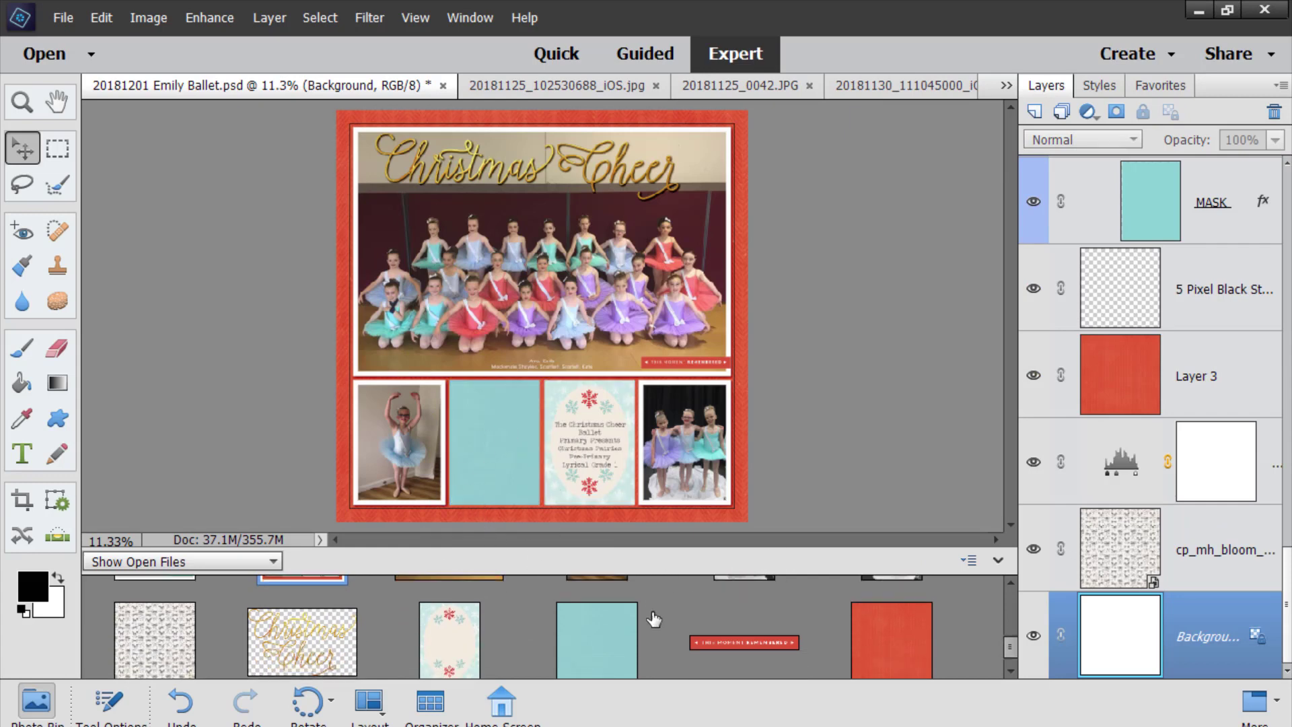
Step: Switch to the Organizer, browse the Christmas 2017 album, and open the teal-green lit tree embellishment in the Photoshop Elements Editor
{"action": "key", "text": "alt+Tab"}
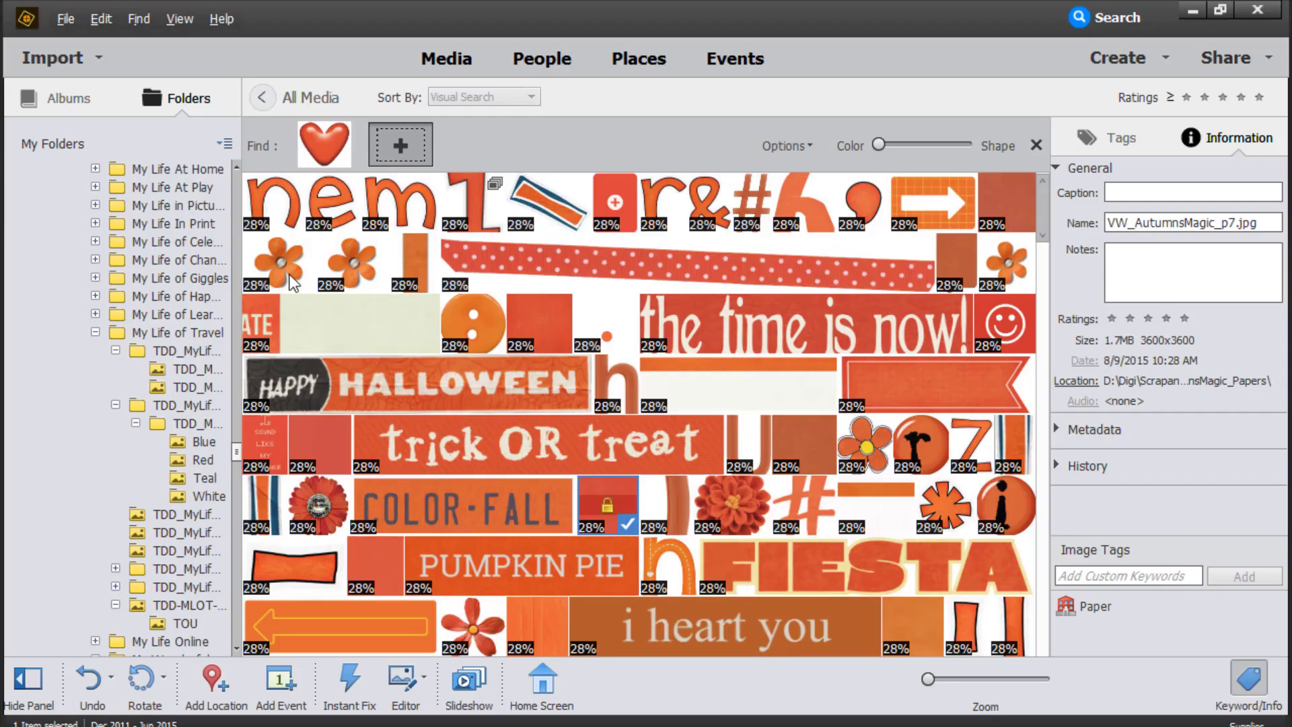
{"action": "left_click", "coordinate": [59, 94]}
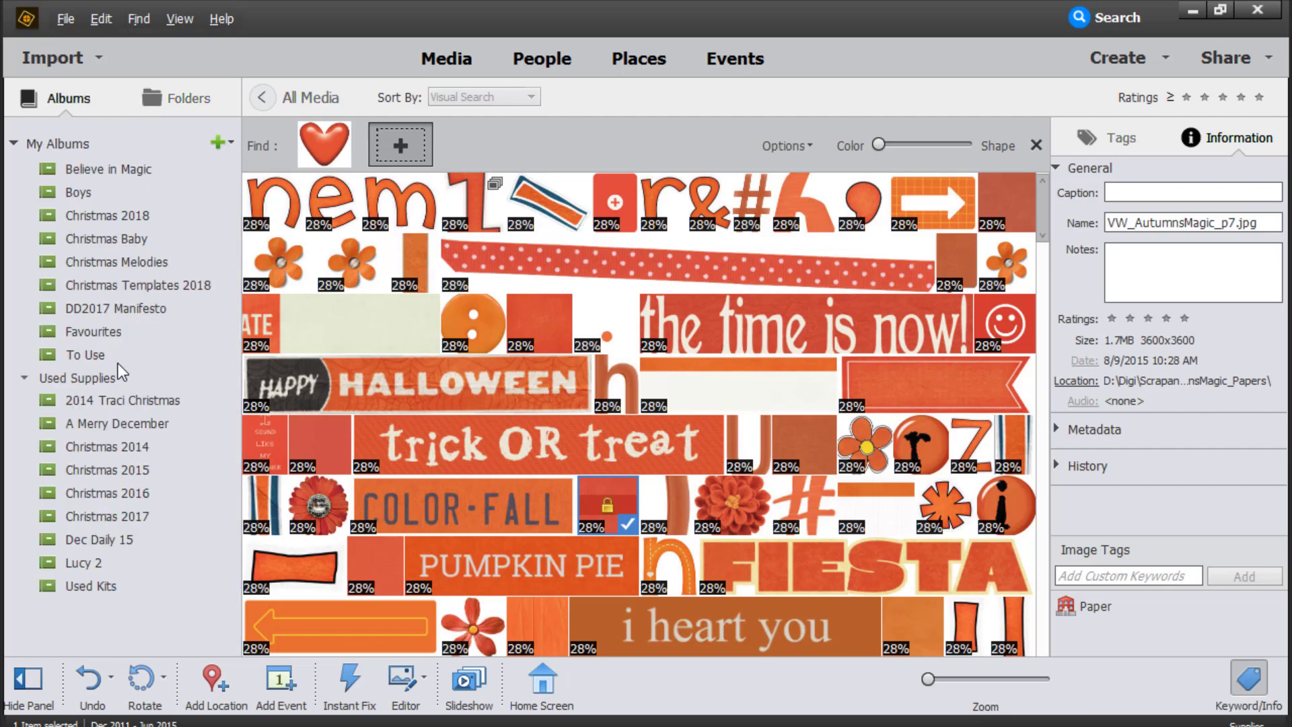
{"action": "left_click", "coordinate": [88, 517]}
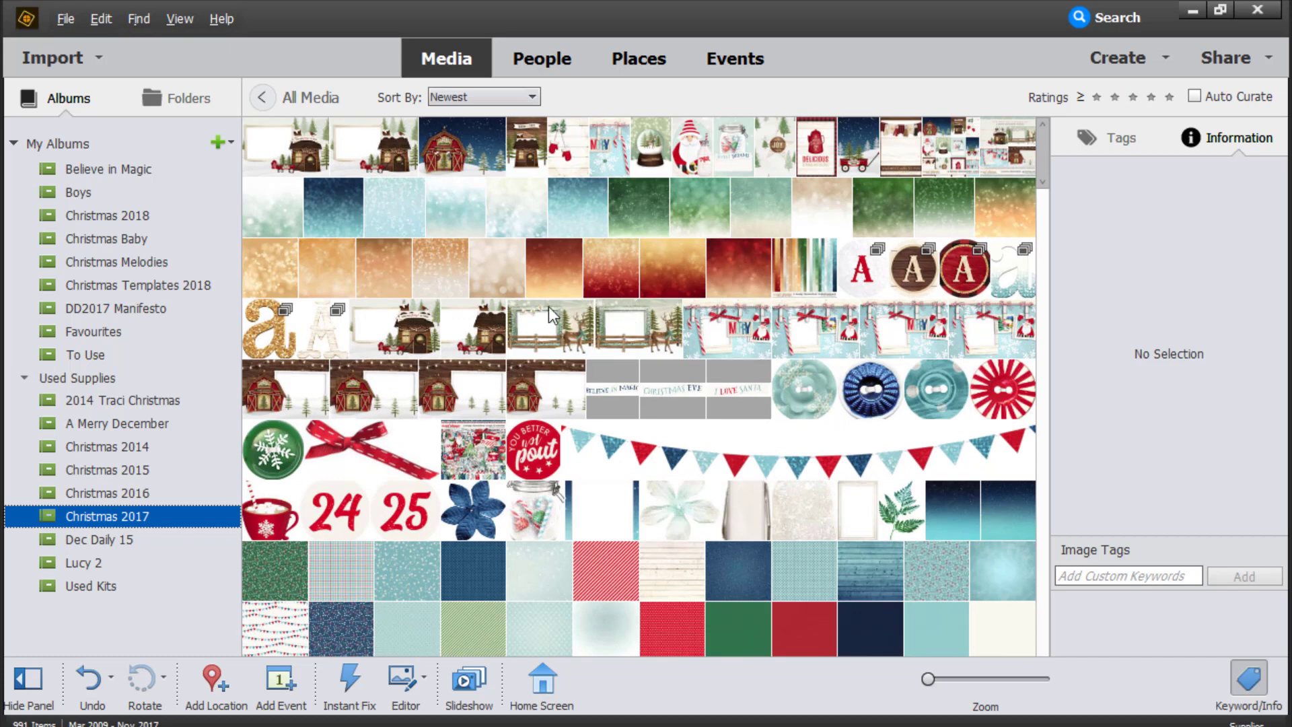
{"action": "scroll", "coordinate": [567, 175], "scroll_direction": "down", "scroll_amount": 2}
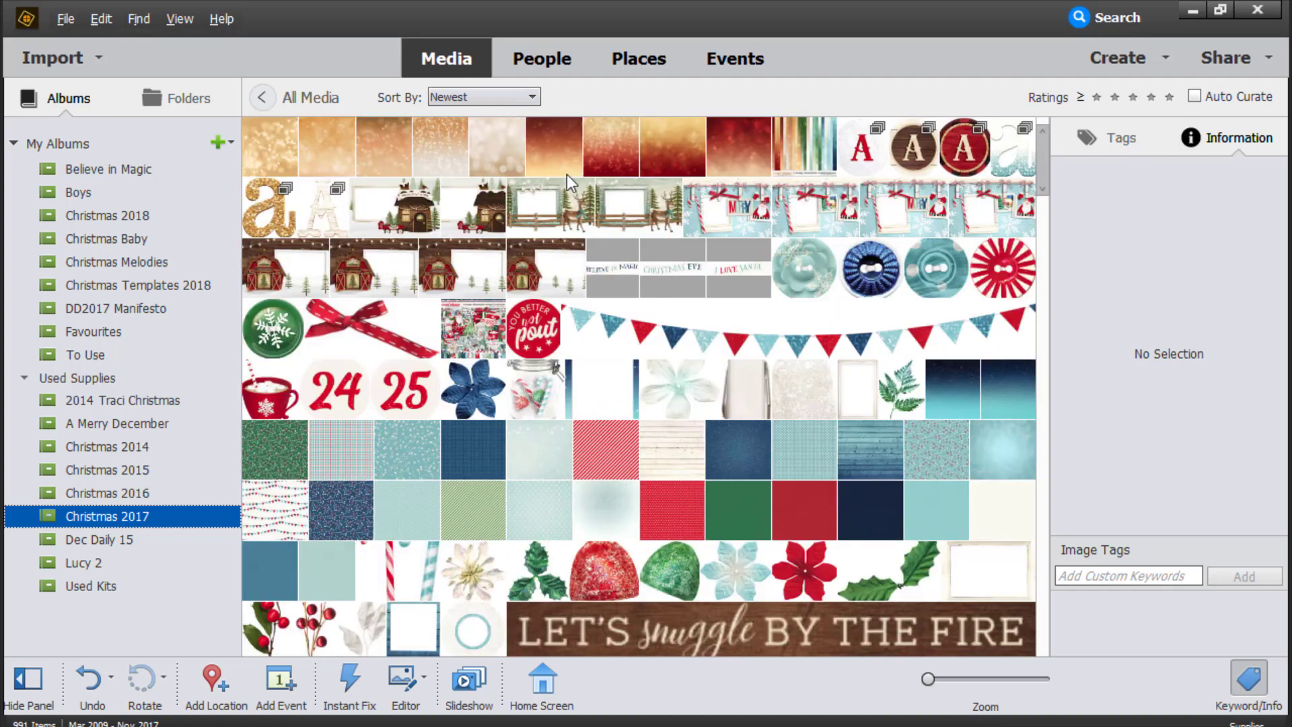
{"action": "scroll", "coordinate": [551, 261], "scroll_direction": "down", "scroll_amount": 1}
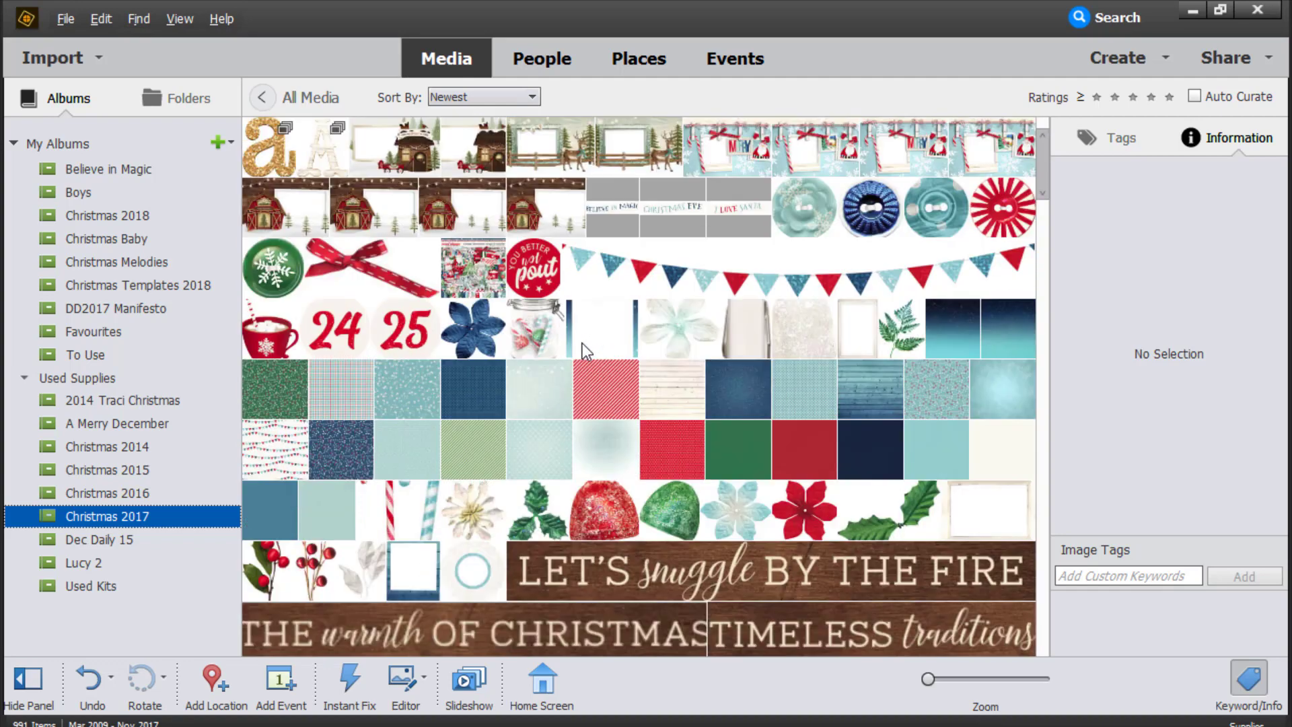
{"action": "scroll", "coordinate": [551, 367], "scroll_direction": "down", "scroll_amount": 5}
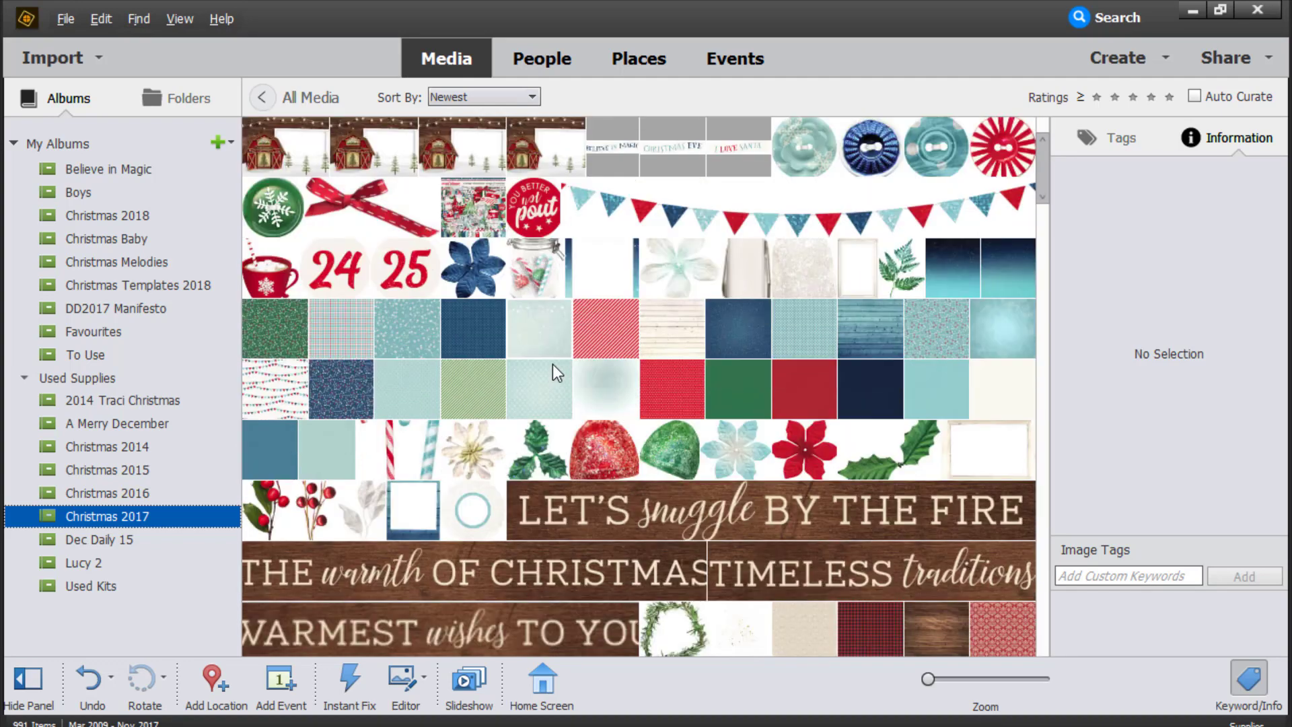
{"action": "scroll", "coordinate": [550, 363], "scroll_direction": "down", "scroll_amount": 4}
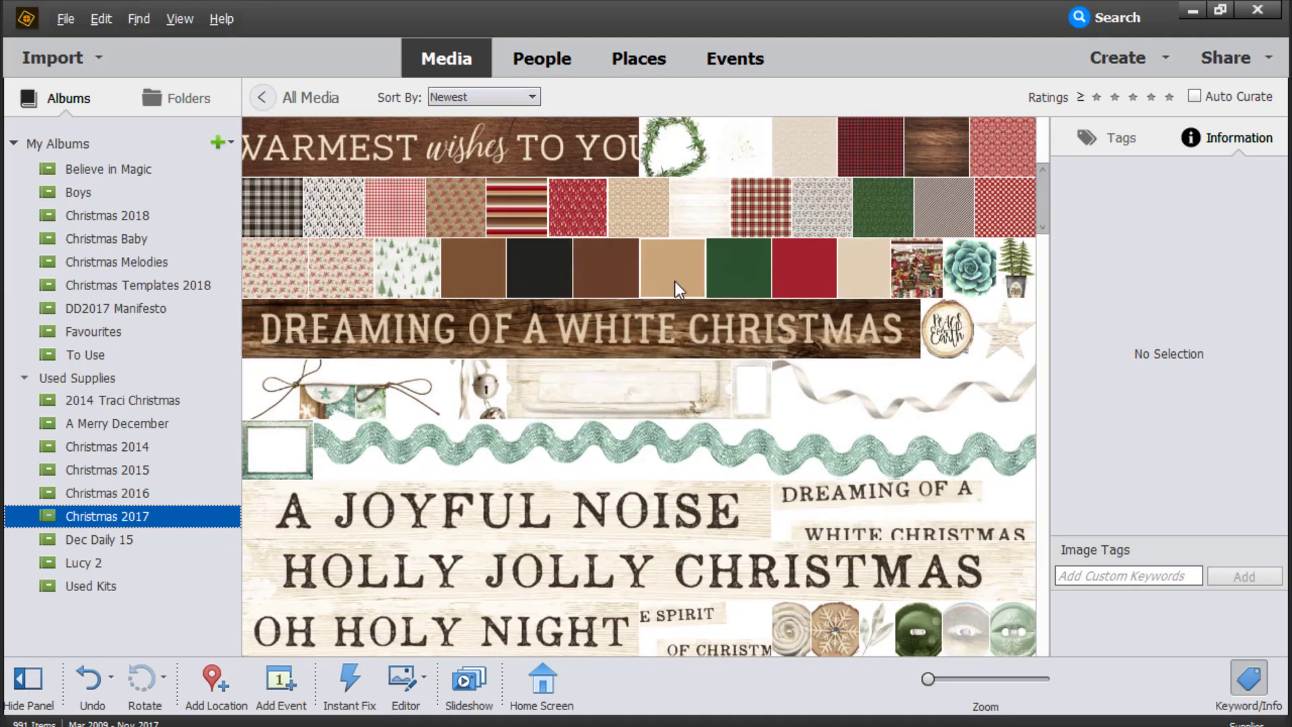
{"action": "scroll", "coordinate": [646, 350], "scroll_direction": "down", "scroll_amount": 8}
{"action": "scroll", "coordinate": [616, 378], "scroll_direction": "down", "scroll_amount": 10}
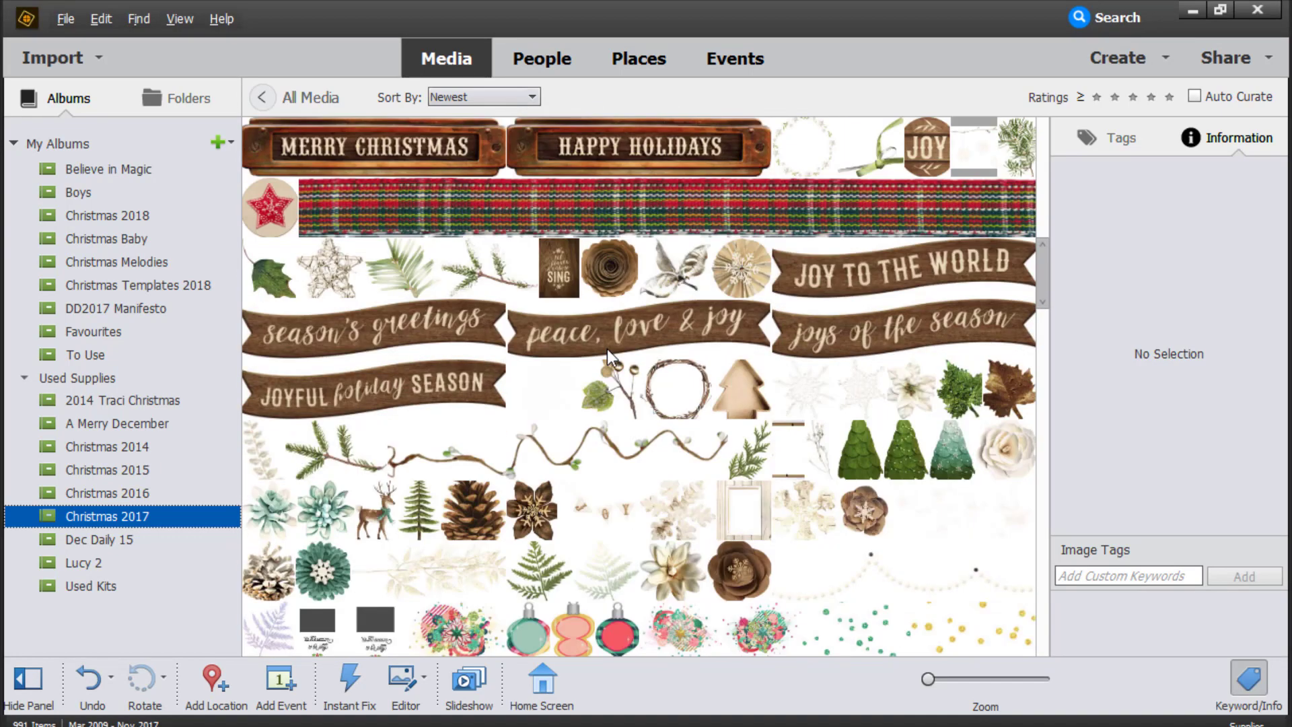
{"action": "double_click", "coordinate": [943, 460]}
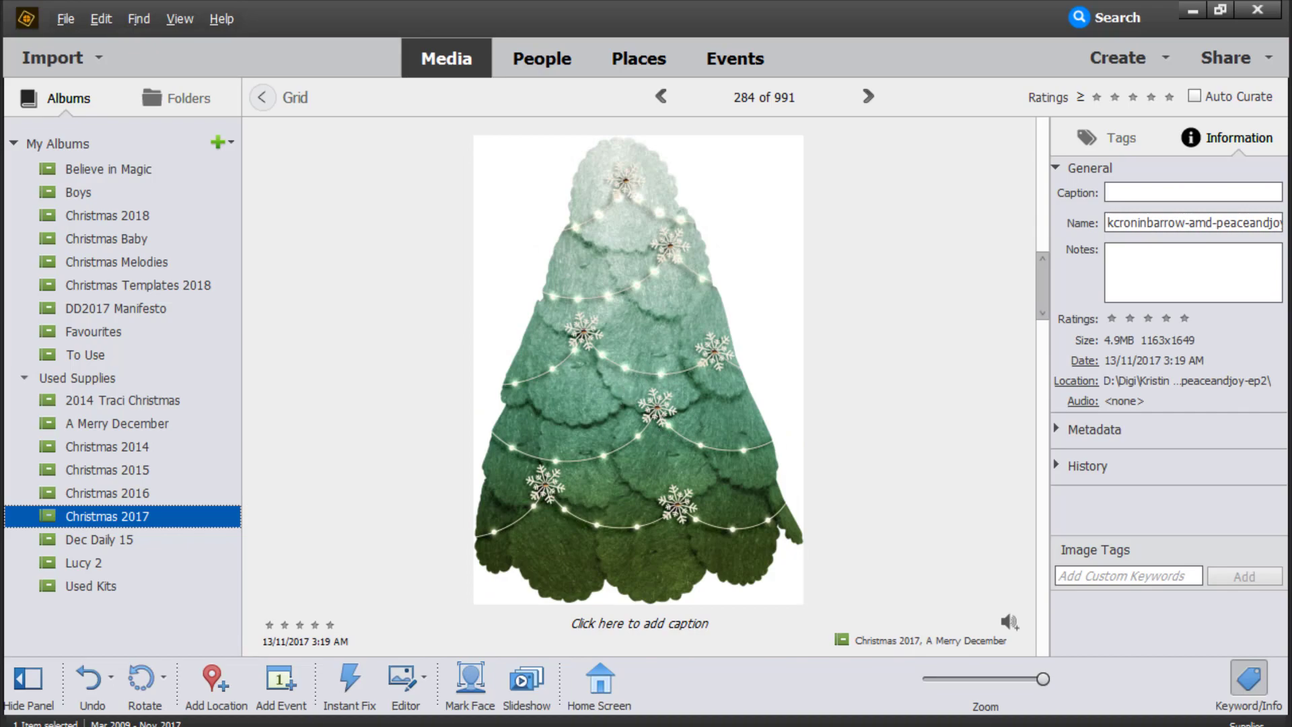
{"action": "key", "text": "ctrl+i"}
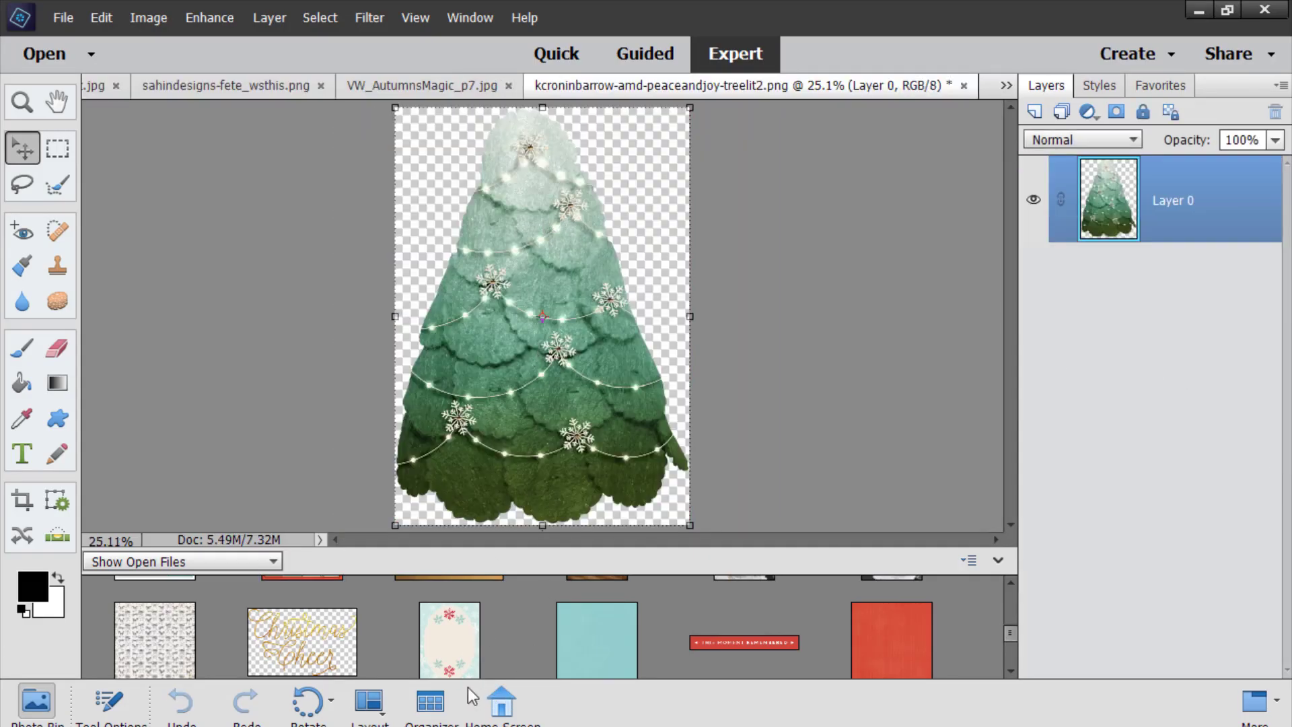
Step: Add the tree to the ballet layout, scale it to about 56%, and centre it on the aqua paper in frame 3
{"action": "left_click_drag", "start_coordinate": [511, 242], "coordinate": [513, 374]}
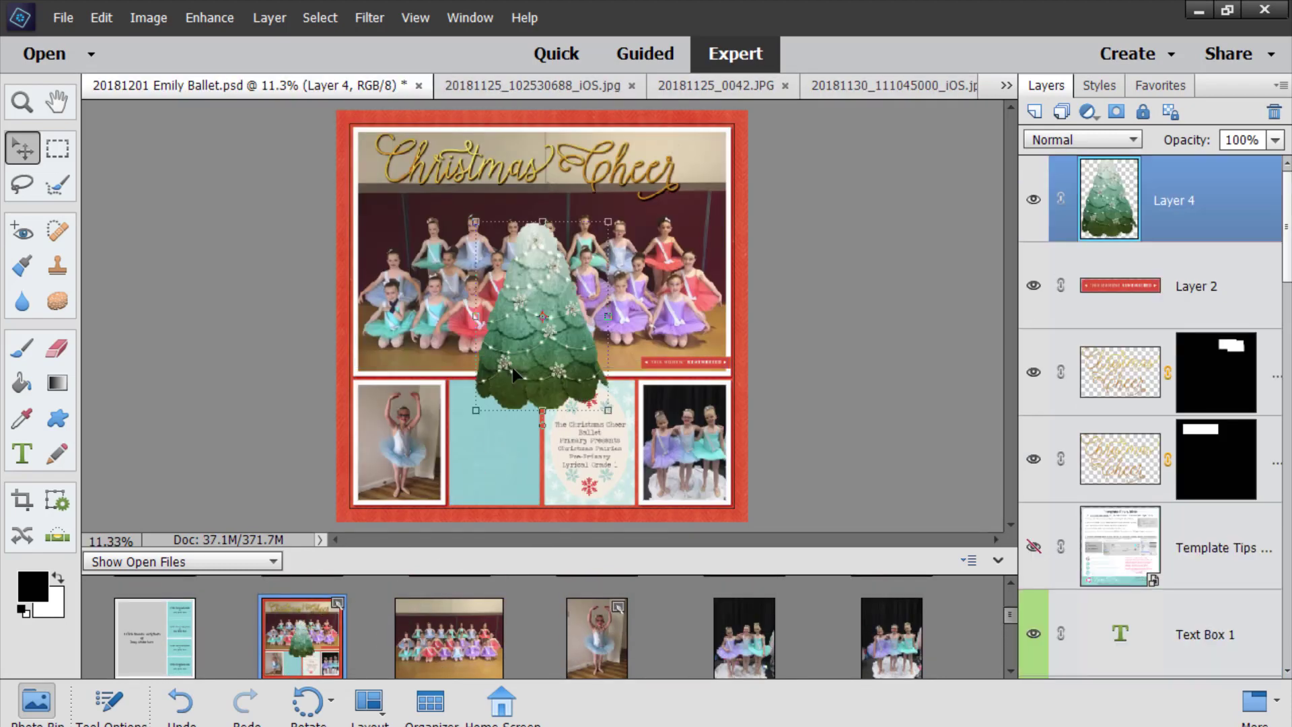
{"action": "left_click_drag", "start_coordinate": [555, 308], "coordinate": [492, 426]}
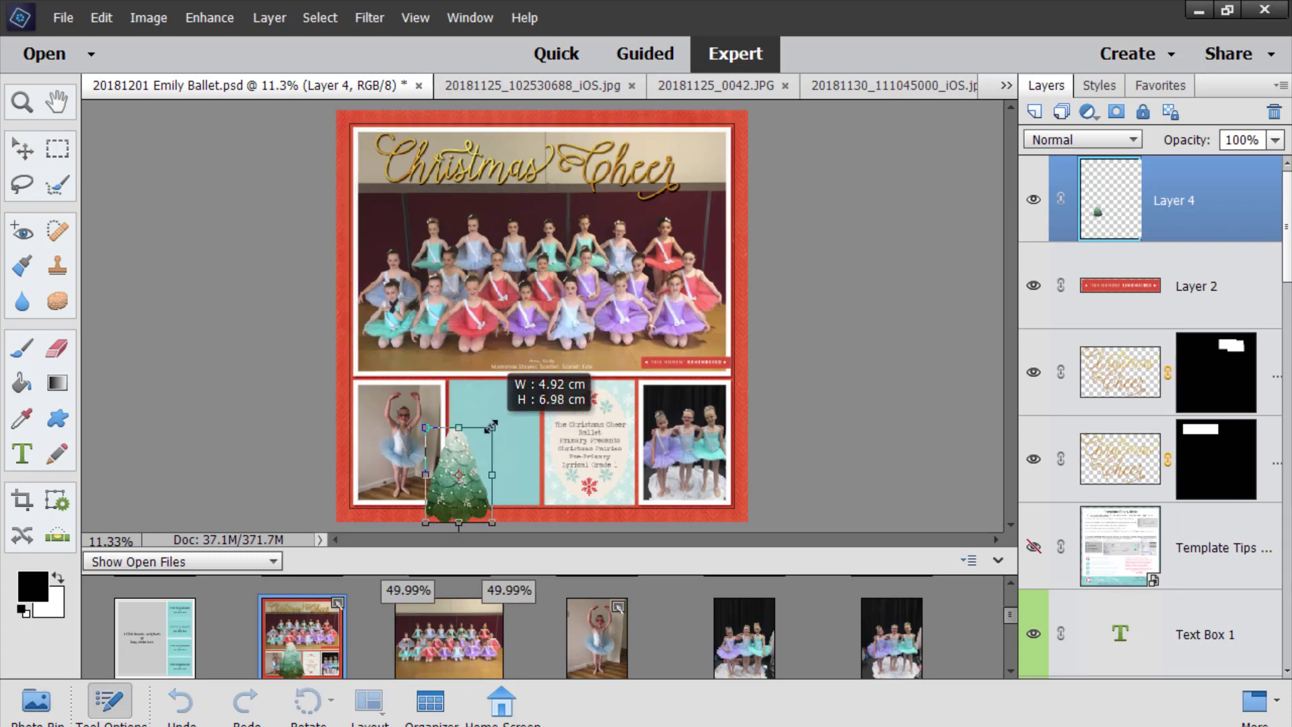
{"action": "left_click_drag", "start_coordinate": [442, 510], "coordinate": [488, 471]}
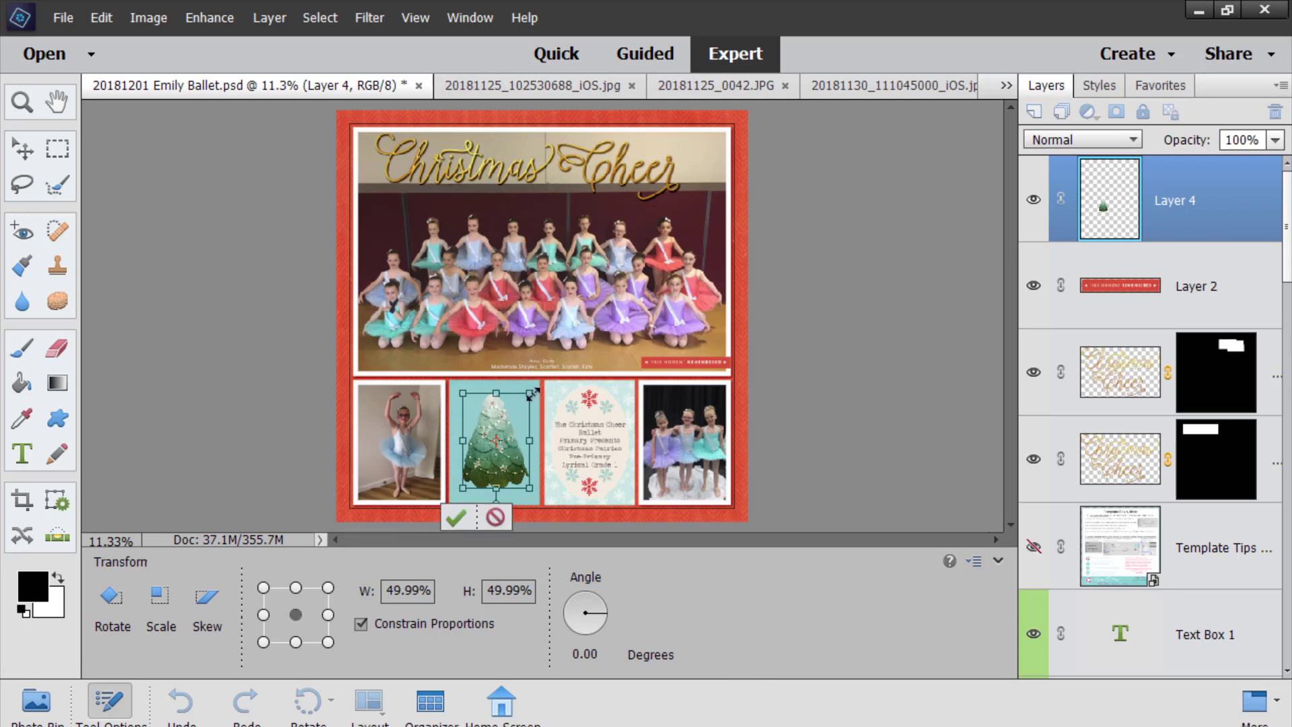
{"action": "left_click_drag", "start_coordinate": [528, 392], "coordinate": [539, 382]}
{"action": "left_click_drag", "start_coordinate": [501, 452], "coordinate": [492, 464]}
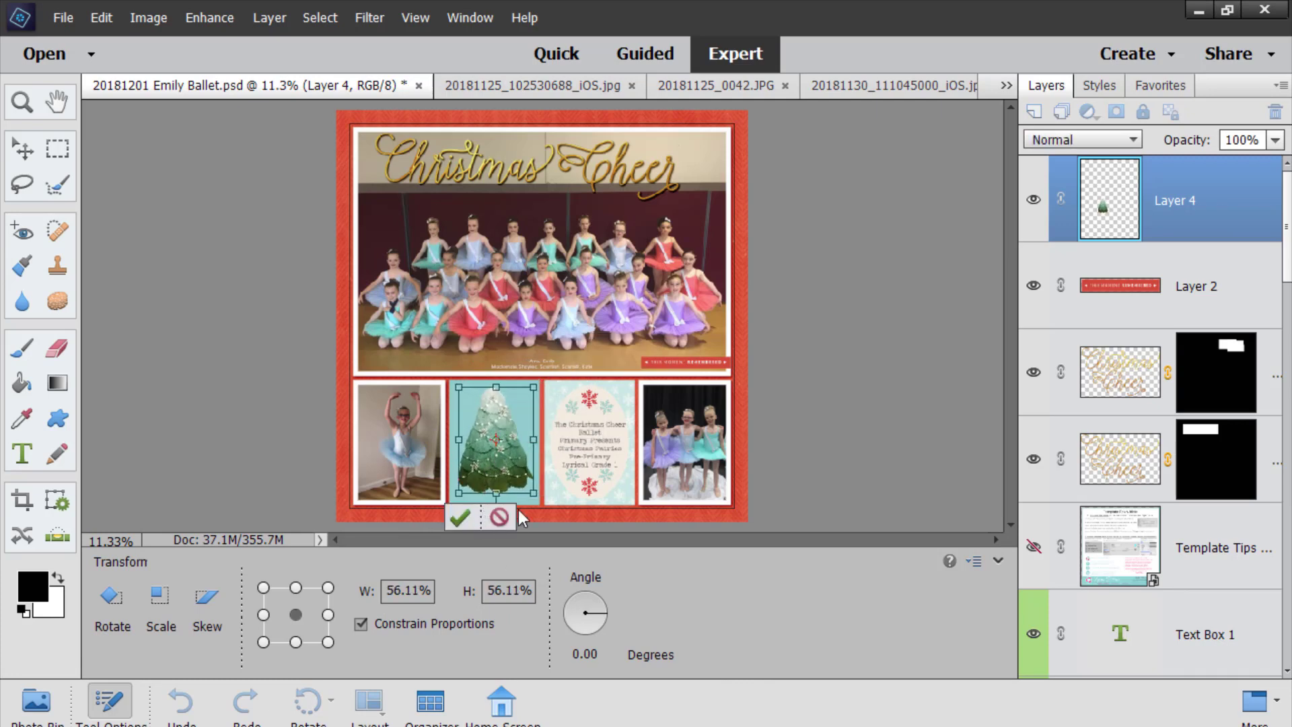
{"action": "left_click", "coordinate": [463, 520]}
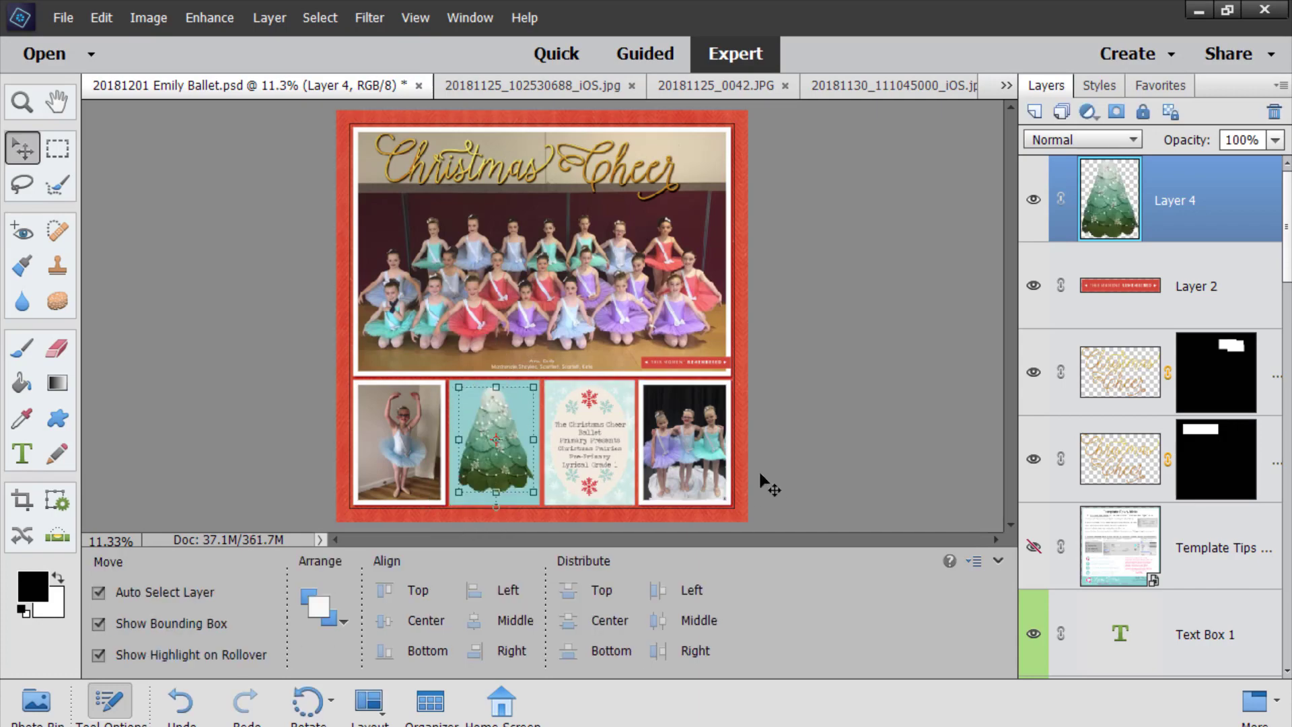
Step: Deselect the tree, check the finished ballet page, and save the layout
{"action": "scroll", "coordinate": [761, 478], "scroll_direction": "up", "scroll_amount": 2}
{"action": "scroll", "coordinate": [761, 478], "scroll_direction": "down", "scroll_amount": 2}
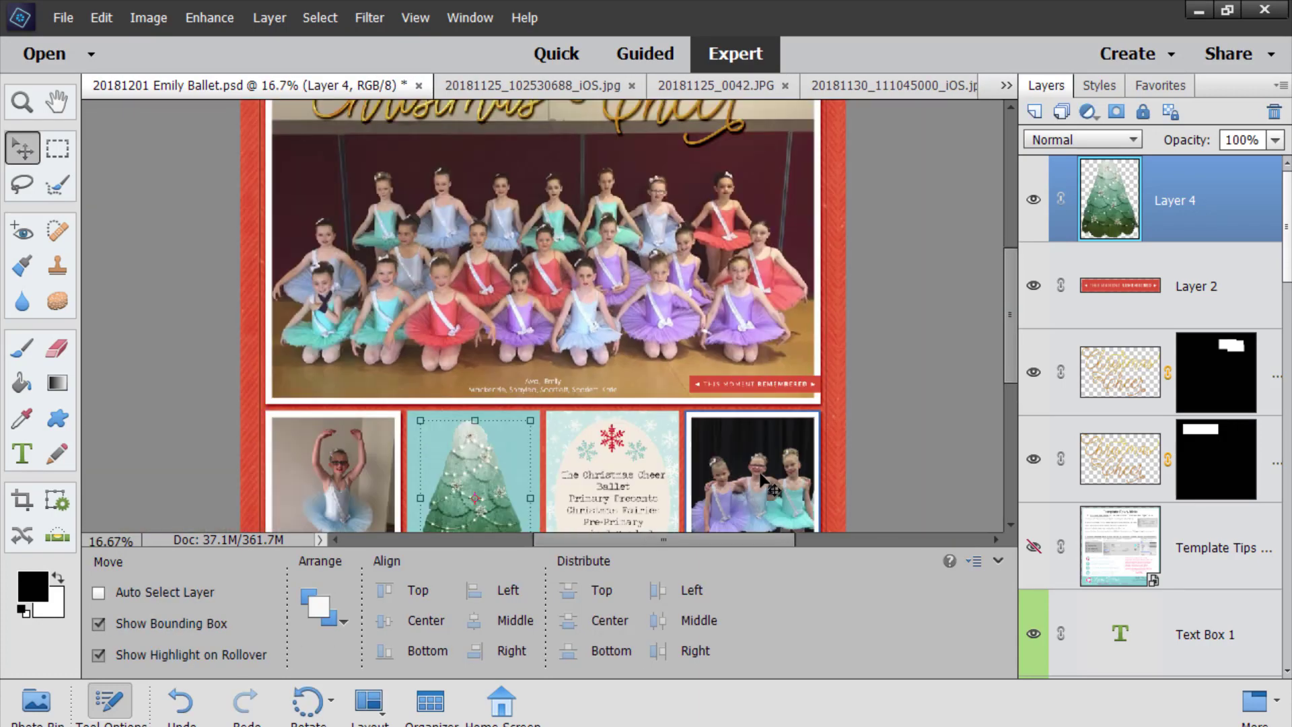
{"action": "left_click", "coordinate": [799, 366], "text": "ctrl"}
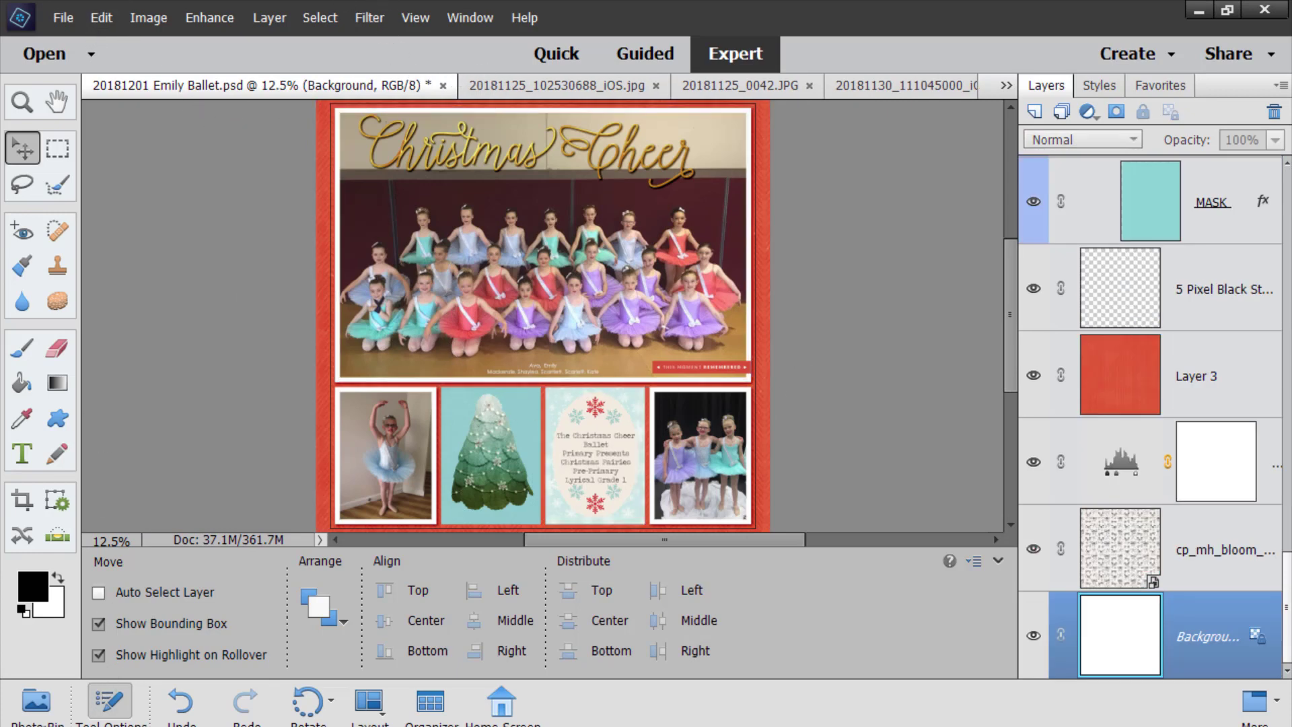
{"action": "key", "text": "ctrl+s"}
Step: Fill frame 1 of the Large Pockets MASTER 07 template with the photo 20181125_0042.JPG and hide the Text Box 1 layer
{"action": "left_click", "coordinate": [42, 713]}
{"action": "double_click", "coordinate": [138, 643]}
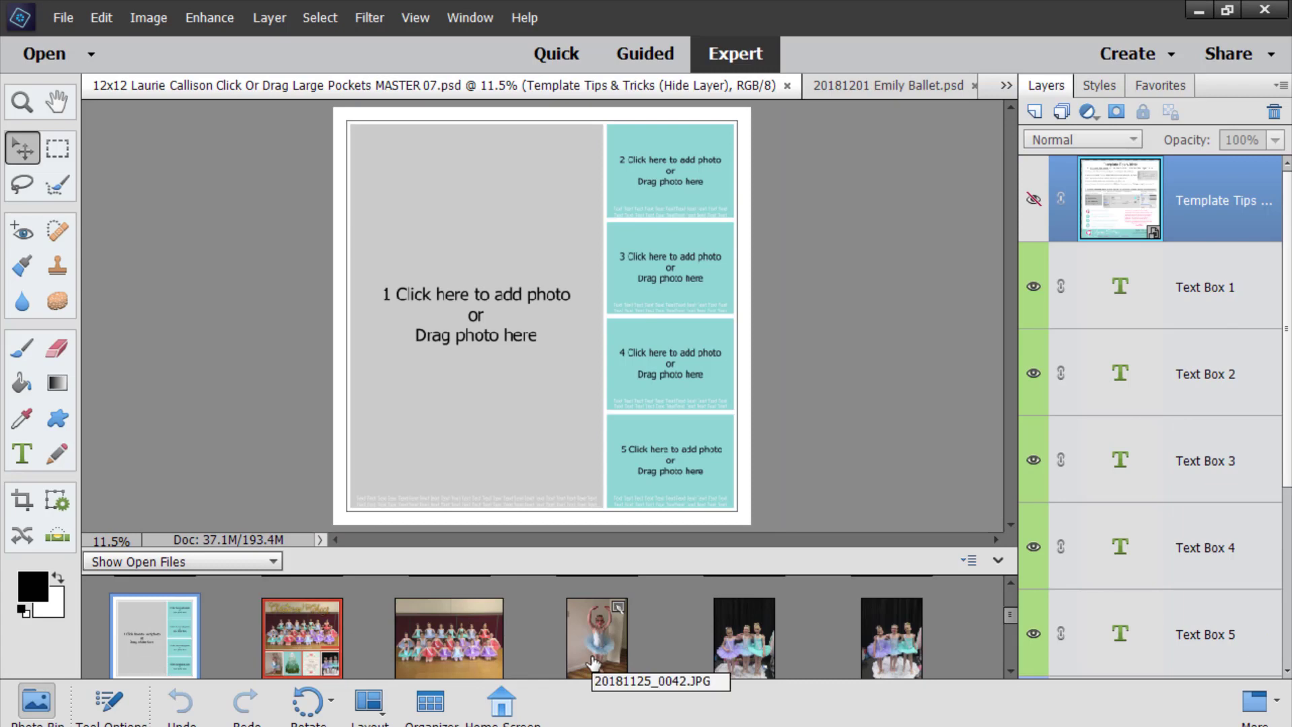
{"action": "left_click_drag", "start_coordinate": [592, 663], "coordinate": [447, 333]}
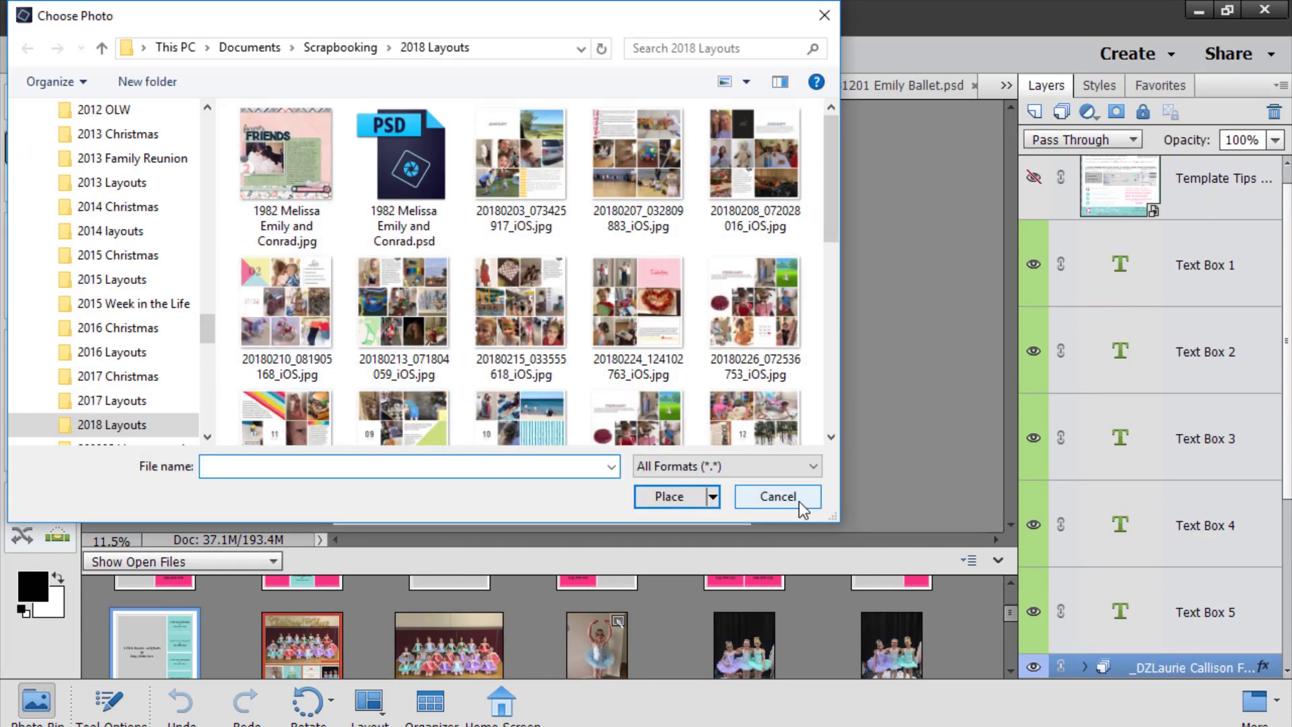
{"action": "left_click", "coordinate": [798, 502]}
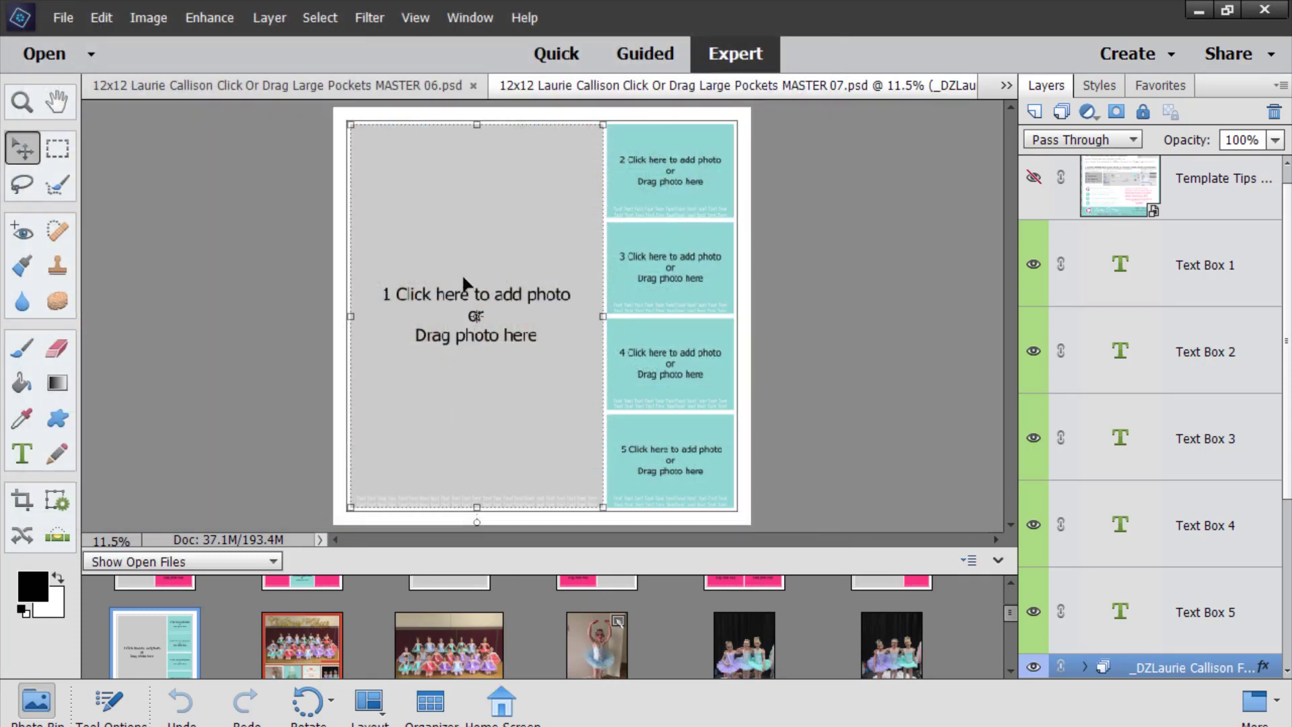
{"action": "left_click_drag", "start_coordinate": [615, 656], "coordinate": [505, 378]}
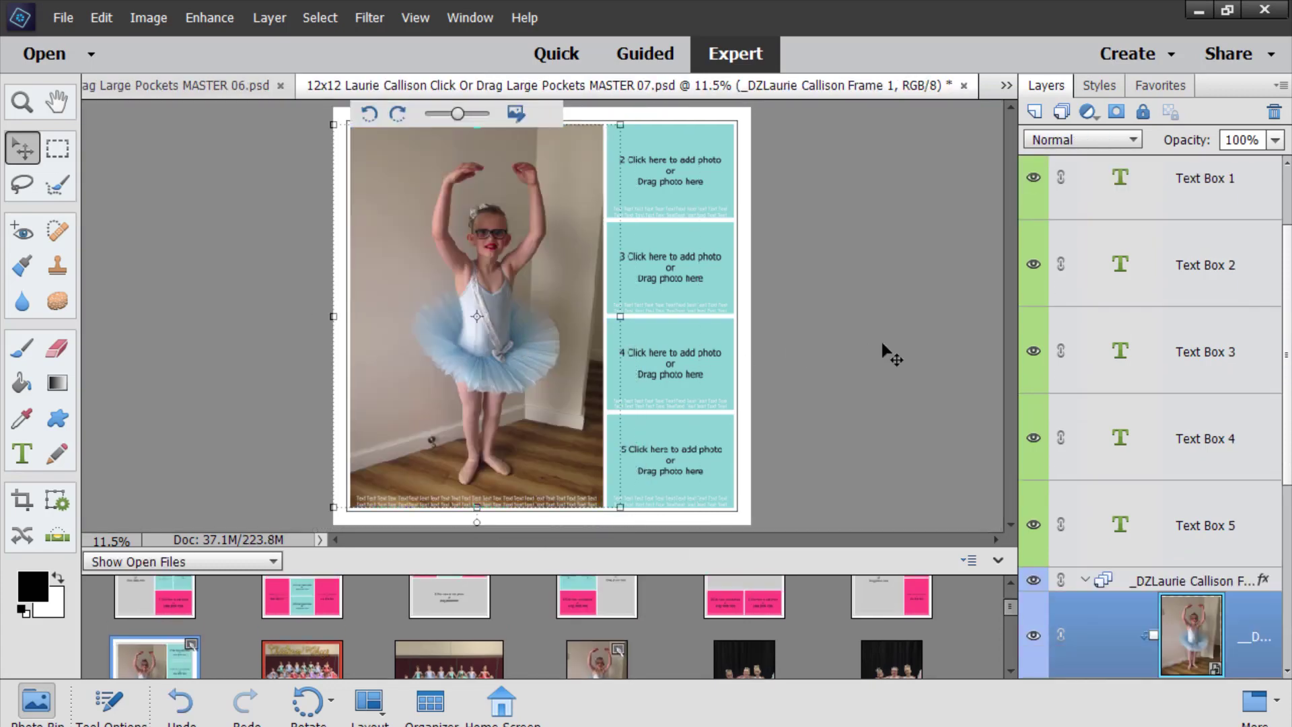
{"action": "left_click", "coordinate": [491, 506]}
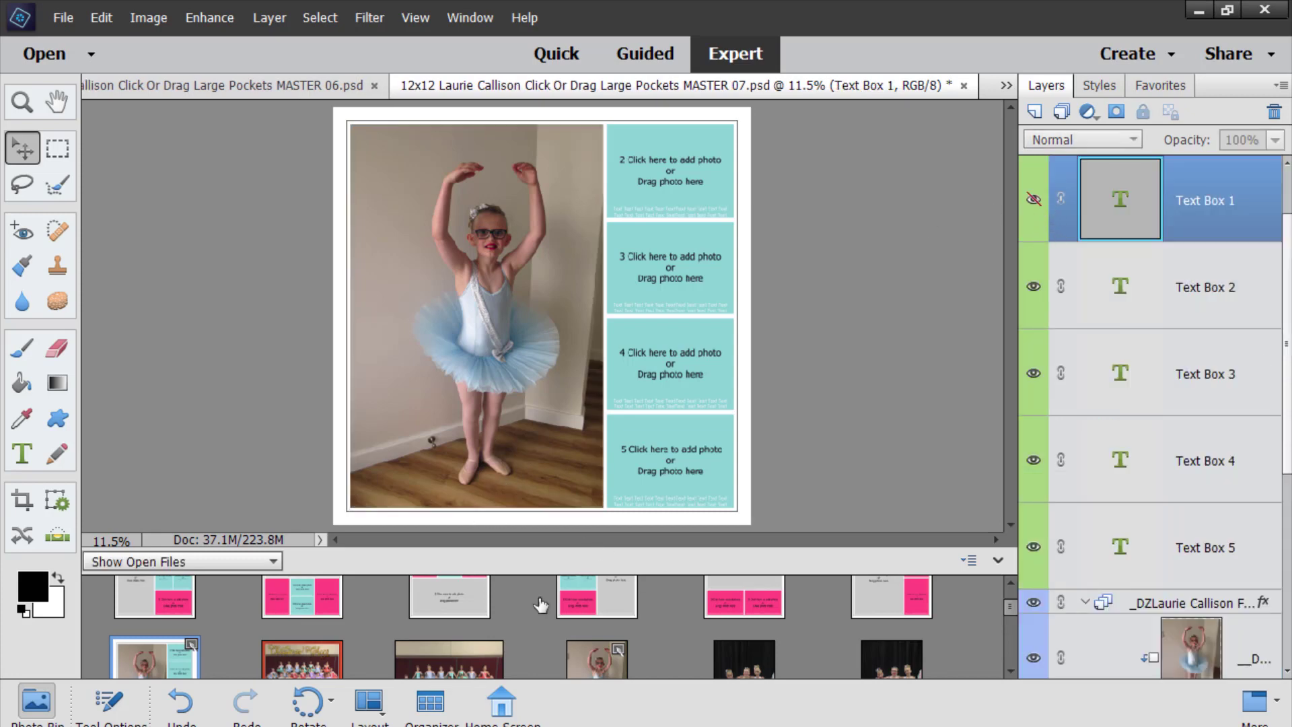
{"action": "scroll", "coordinate": [541, 609], "scroll_direction": "down", "scroll_amount": 5}
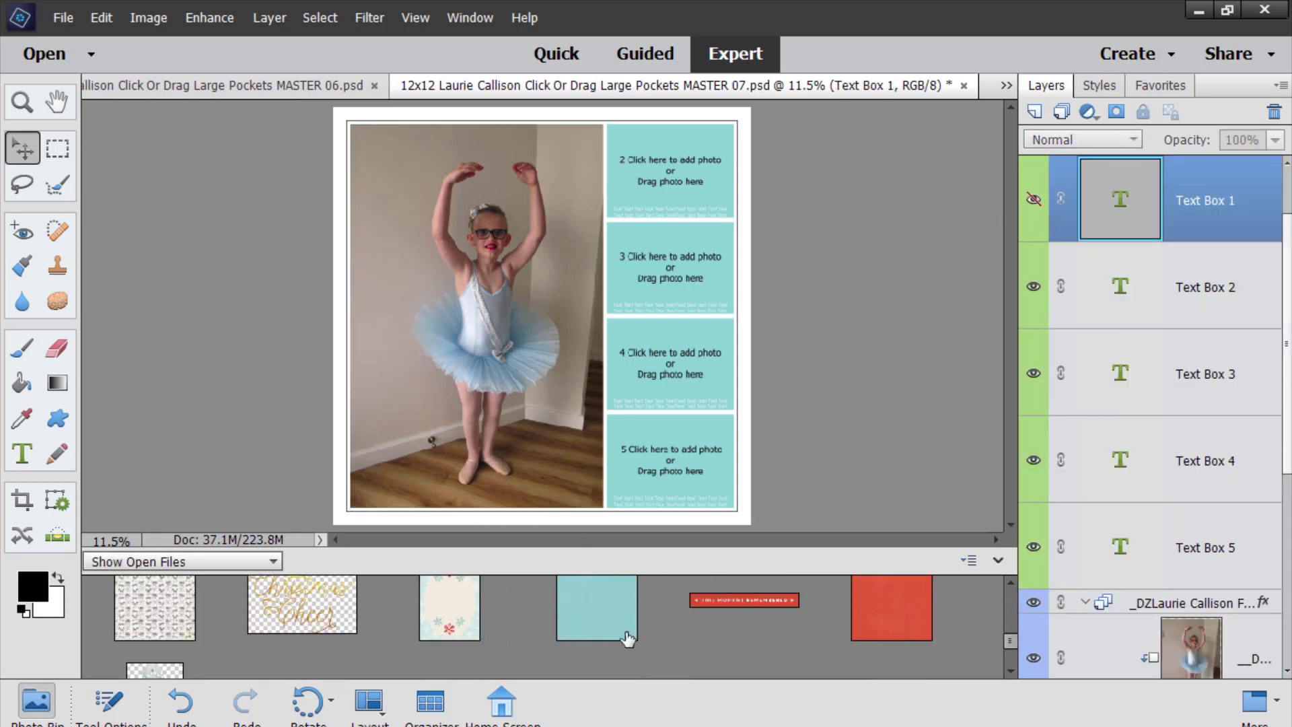
Step: Fill frame 5 of the template with the plain aqua paper and frame 4 with the red paper
{"action": "left_click_drag", "start_coordinate": [599, 639], "coordinate": [640, 506]}
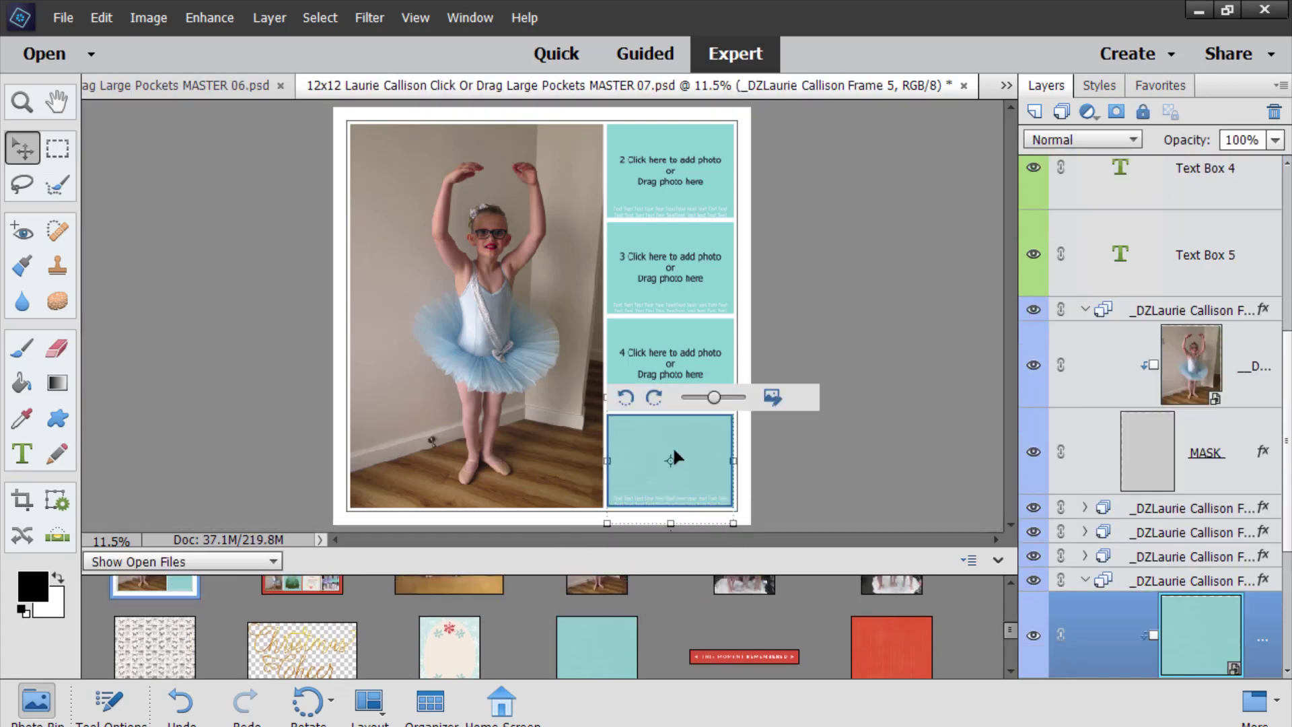
{"action": "left_click", "coordinate": [809, 466]}
{"action": "left_click_drag", "start_coordinate": [885, 644], "coordinate": [722, 417]}
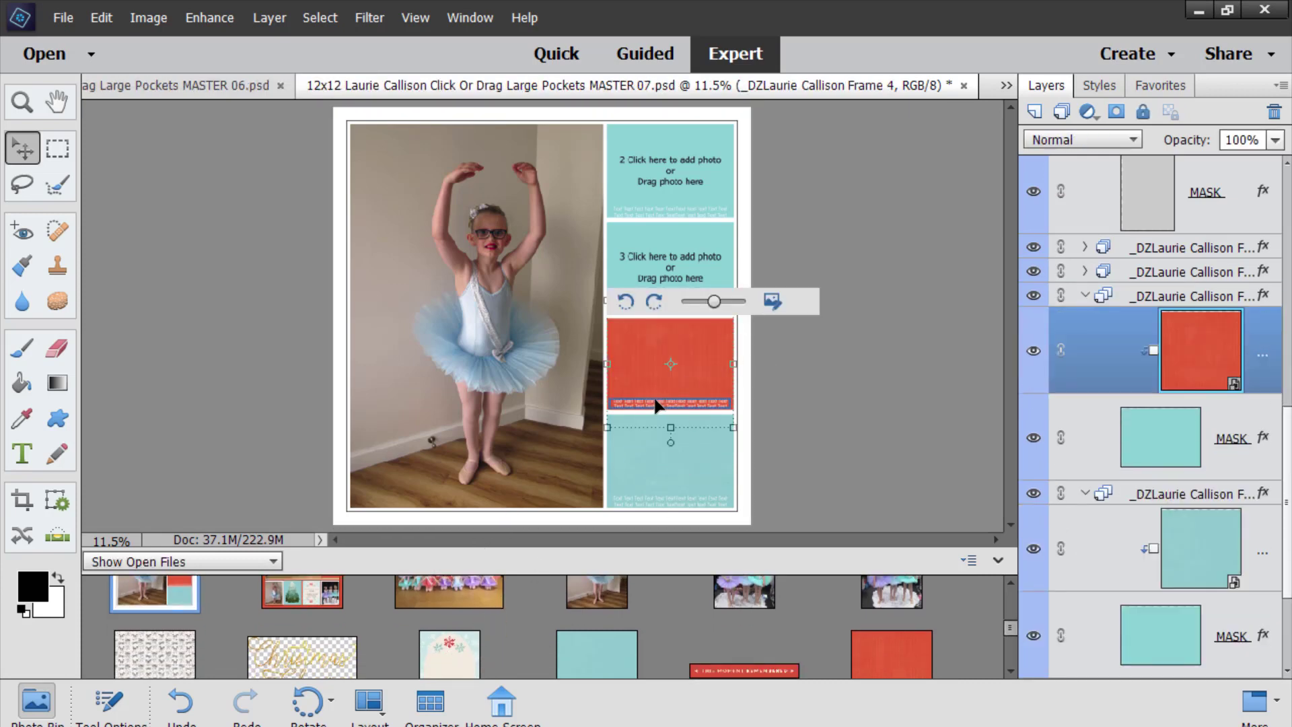
Step: Fill frame 3 with the cream snowflake card and scale it to about 165% so only its plain cream centre fills the frame
{"action": "left_click_drag", "start_coordinate": [645, 264], "coordinate": [644, 264]}
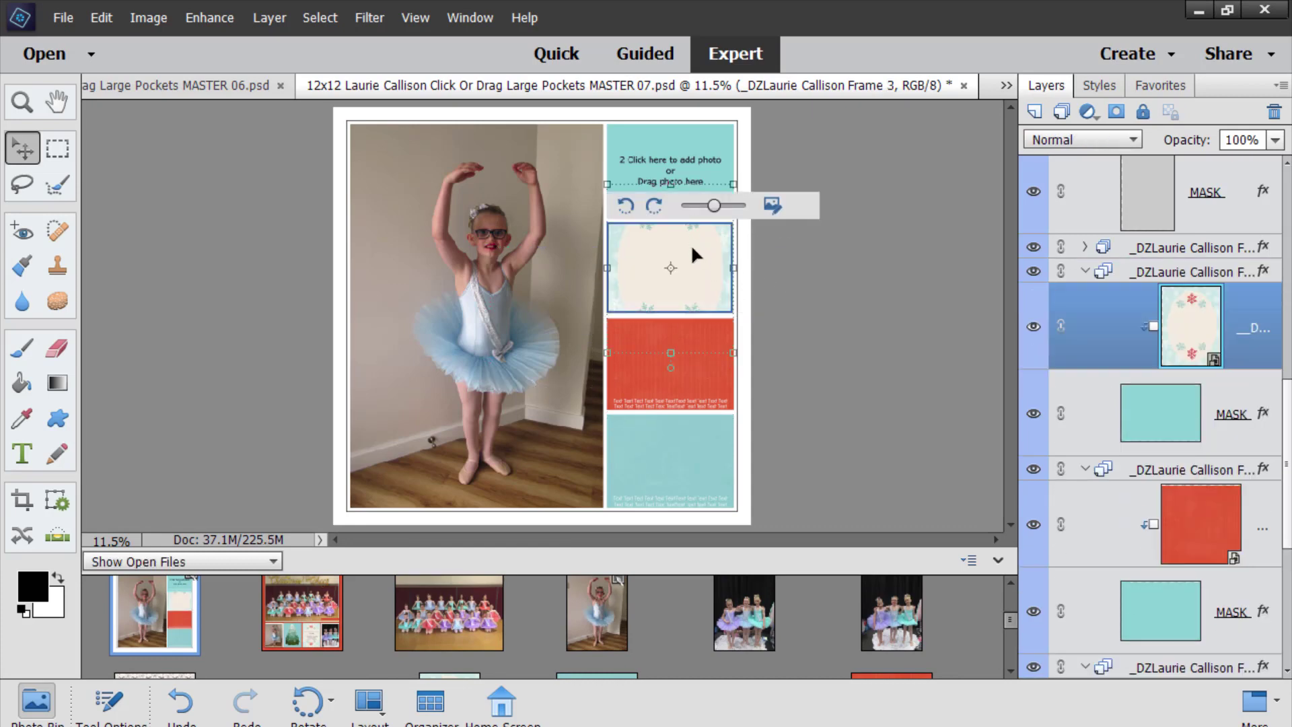
{"action": "left_click_drag", "start_coordinate": [714, 205], "coordinate": [738, 206]}
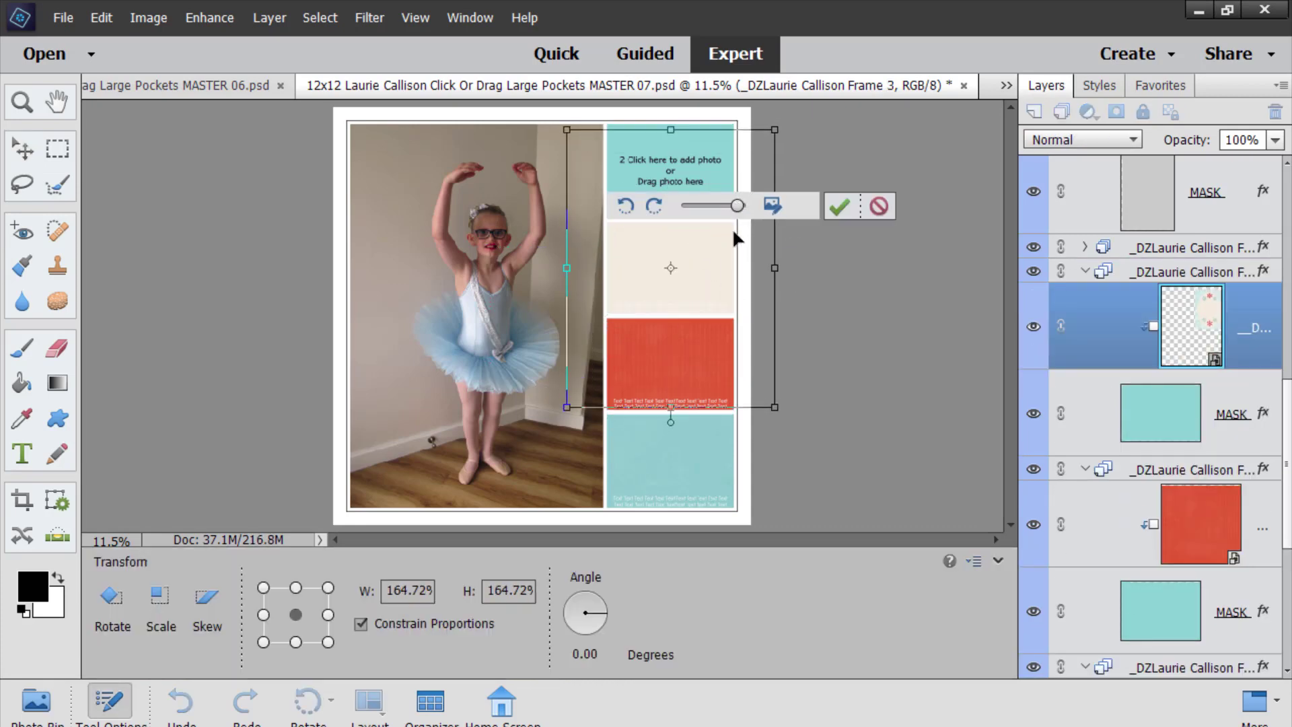
{"action": "left_click", "coordinate": [841, 205]}
{"action": "left_click", "coordinate": [811, 425]}
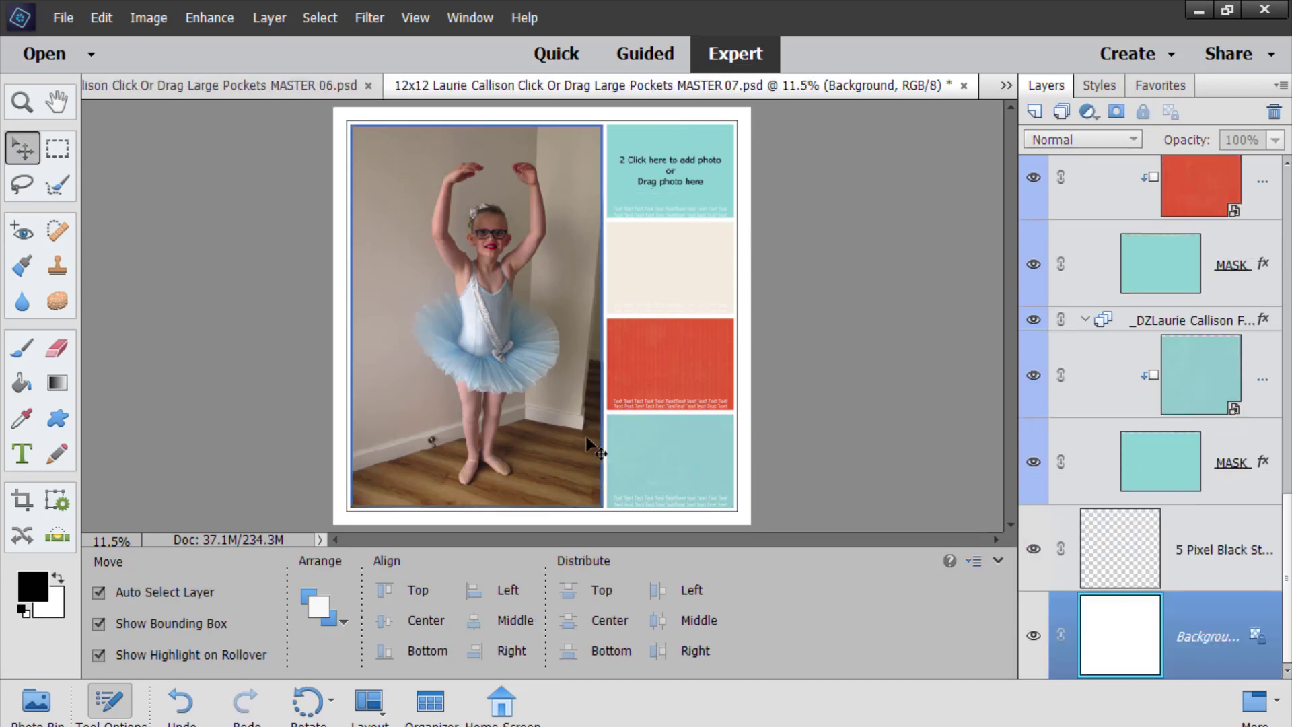
Step: Fill frame 2 with the wide group photo of the ballet dancers
{"action": "left_click", "coordinate": [37, 718]}
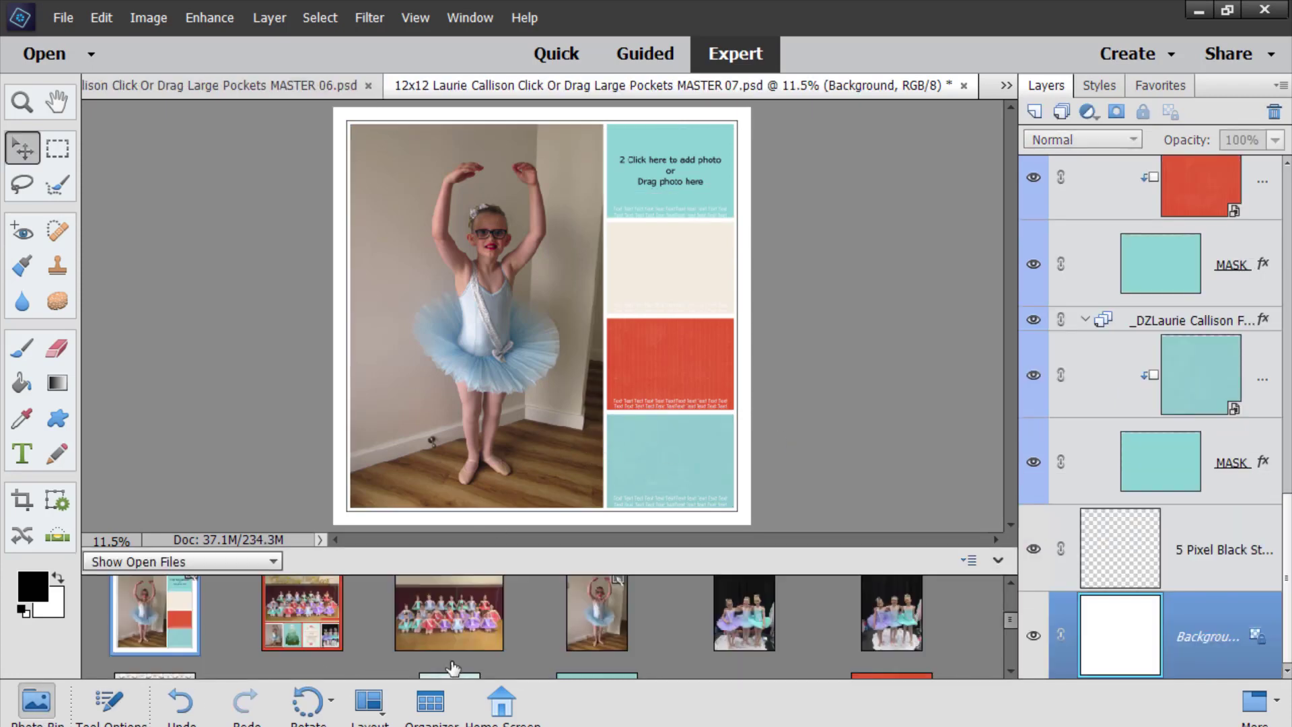
{"action": "scroll", "coordinate": [429, 643], "scroll_direction": "down", "scroll_amount": 1}
{"action": "scroll", "coordinate": [429, 643], "scroll_direction": "up", "scroll_amount": 1}
{"action": "left_click_drag", "start_coordinate": [434, 623], "coordinate": [681, 183]}
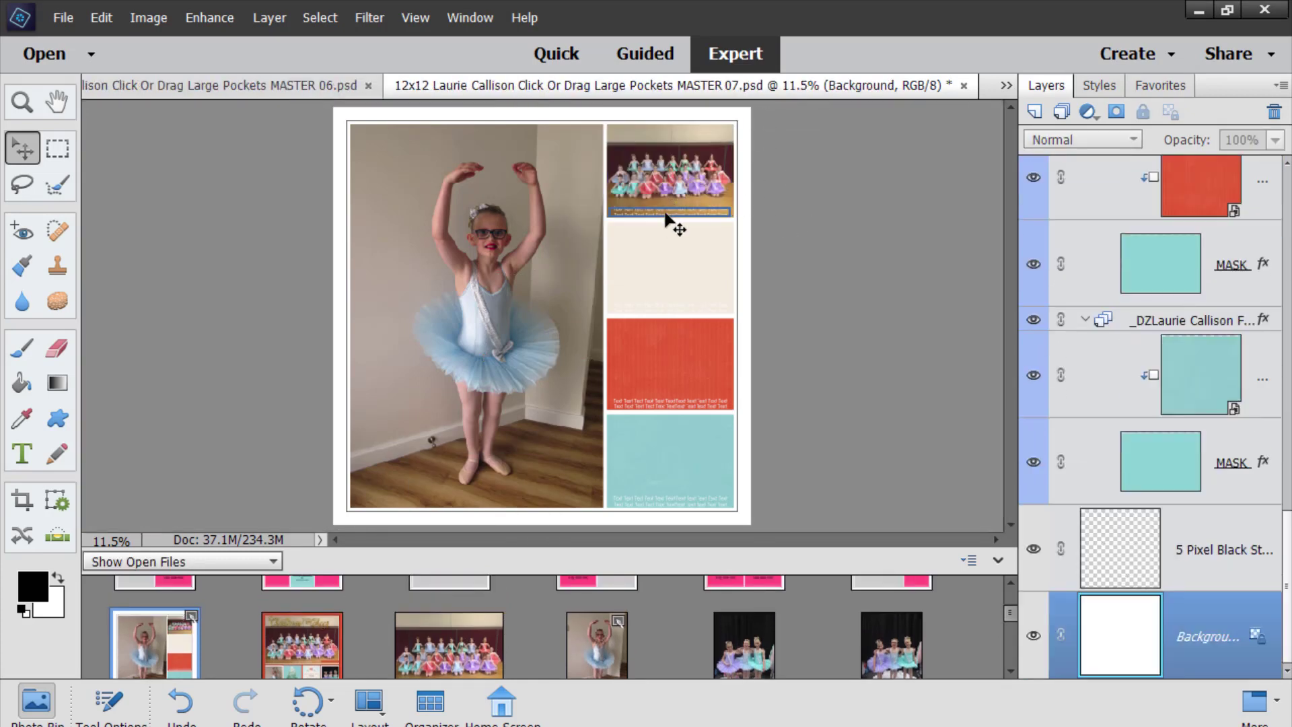
Step: Switch to the finished Christmas Cheer ballet page, hide the open-file thumbnails, and view the whole page at 12.5%
{"action": "left_click", "coordinate": [672, 406]}
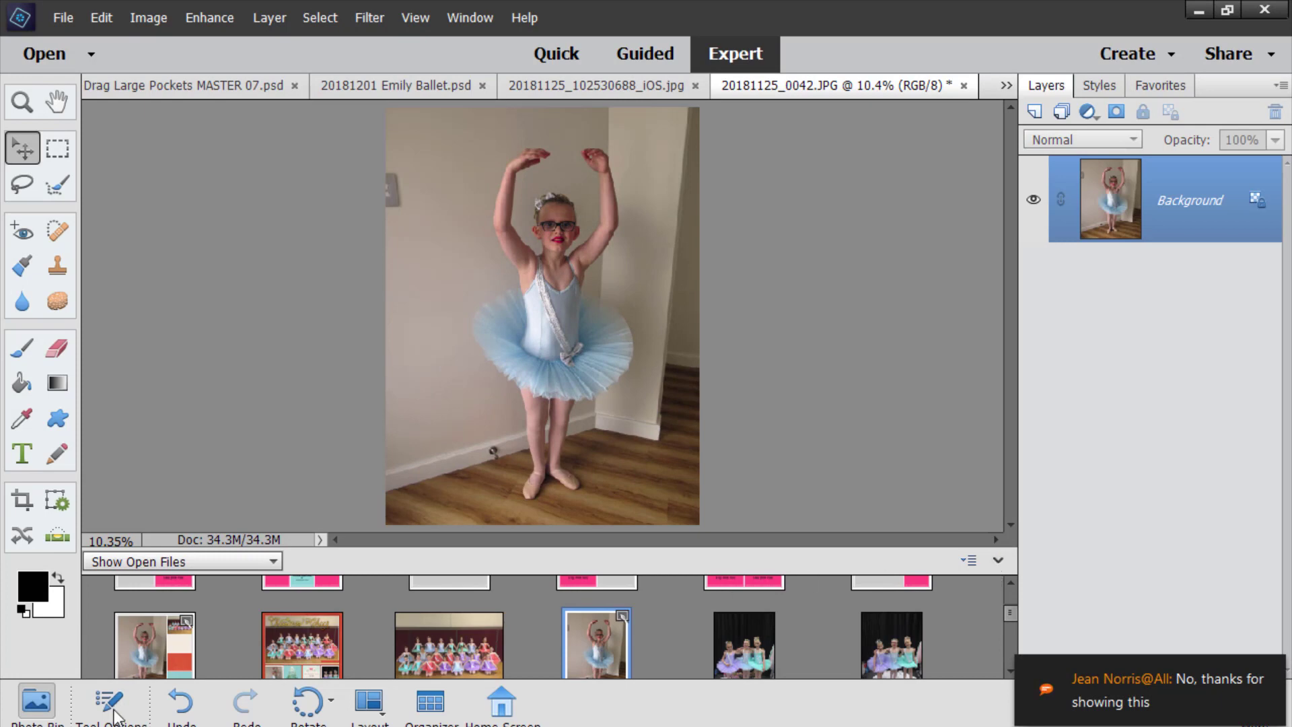
{"action": "left_click", "coordinate": [305, 656]}
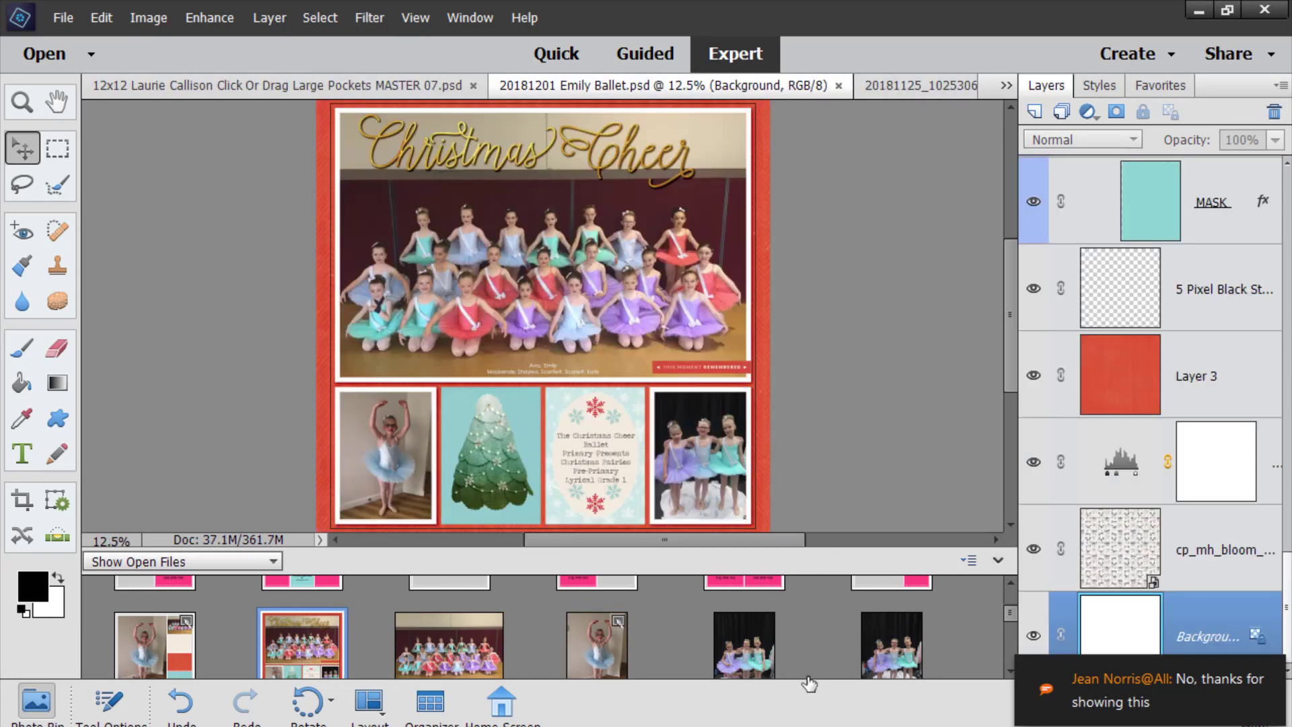
{"action": "key", "text": "ctrl+0"}
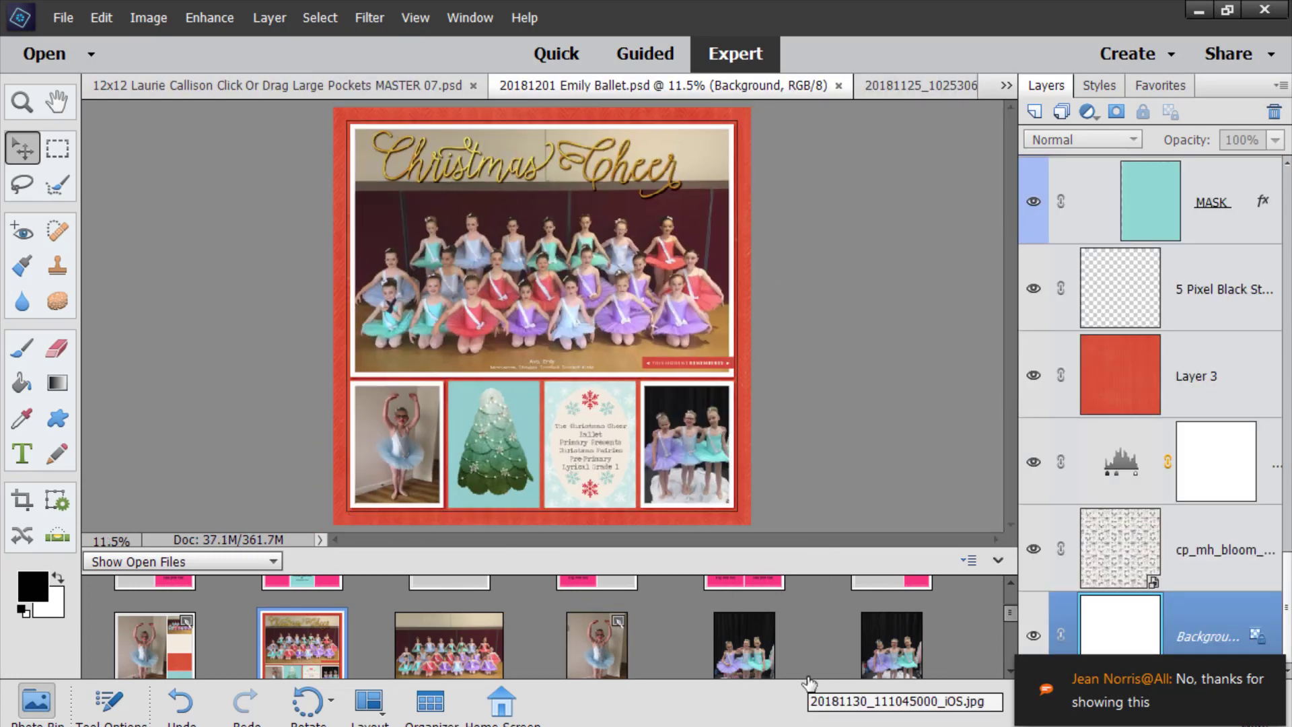
{"action": "left_click", "coordinate": [35, 699]}
{"action": "key", "text": "ctrl+equal"}
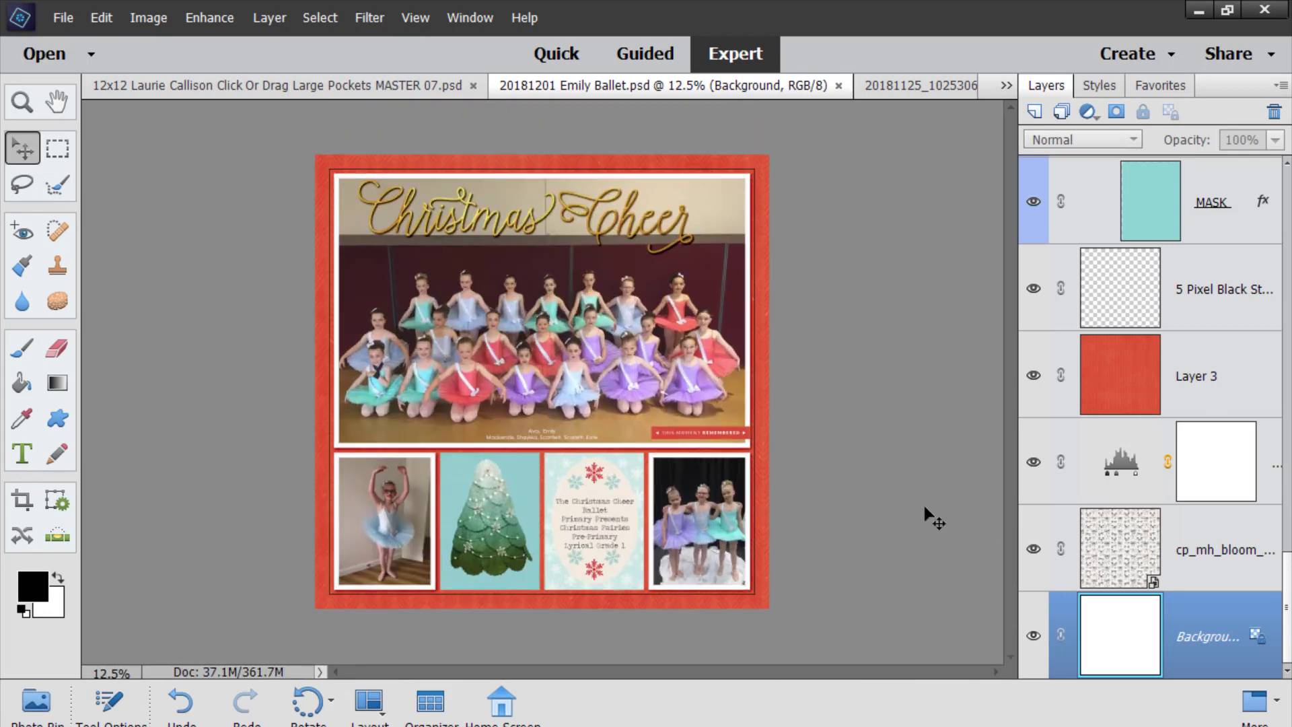